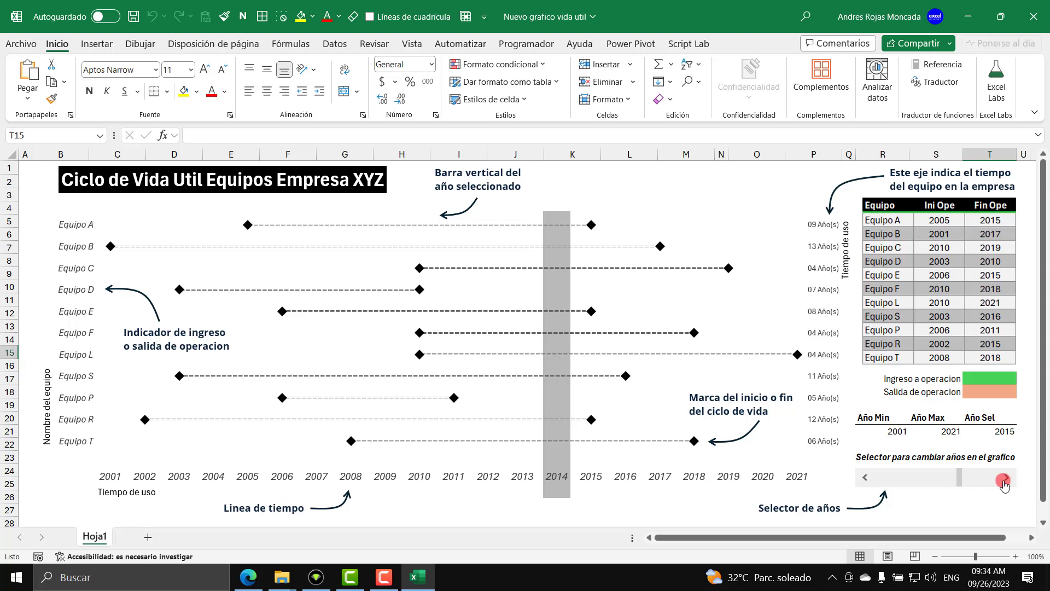
# Advance the life-cycle chart's year selector to 2021, the last year on the timeline
pyautogui.click(1003, 480)
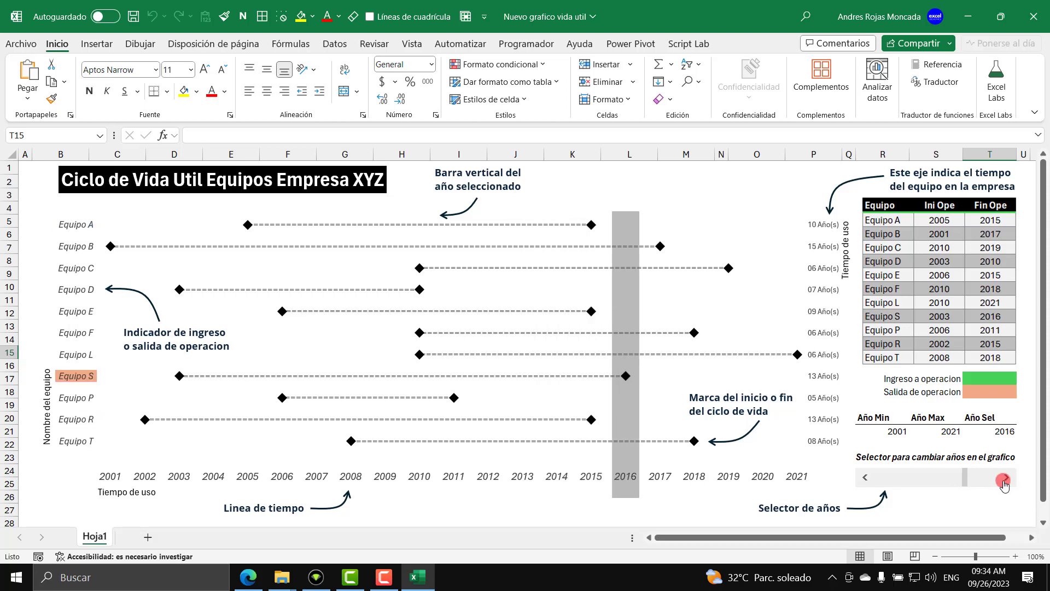
pyautogui.click(1004, 479)
pyautogui.click(1004, 479)
pyautogui.click(1004, 480)
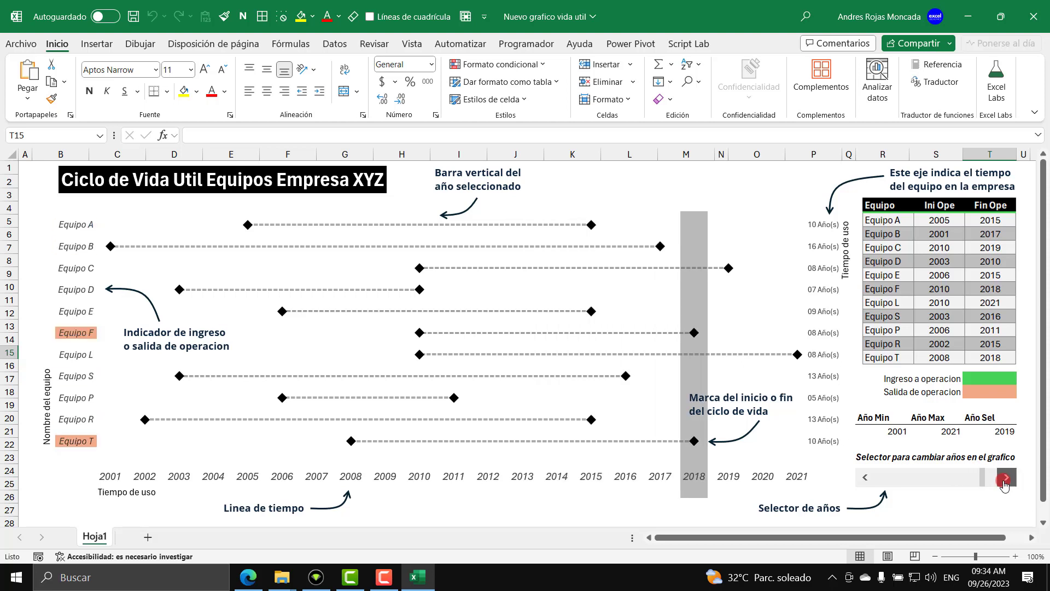
pyautogui.click(1004, 480)
pyautogui.click(1004, 479)
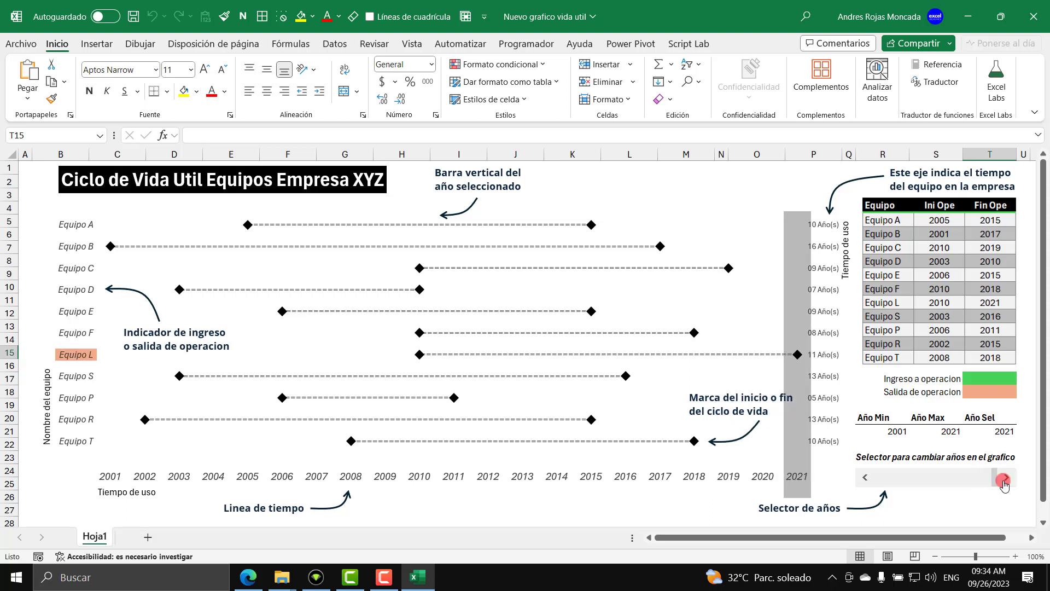
# Step the life-cycle chart's year selector back one year at a time to 2001
pyautogui.click(866, 477)
pyautogui.click(866, 477)
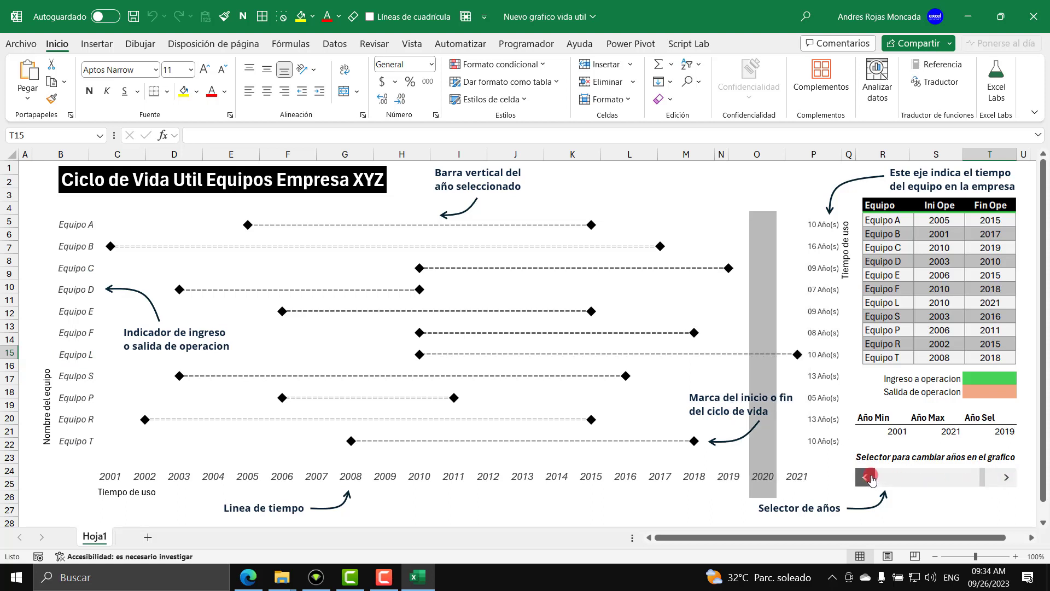
pyautogui.click(866, 477)
pyautogui.click(866, 477)
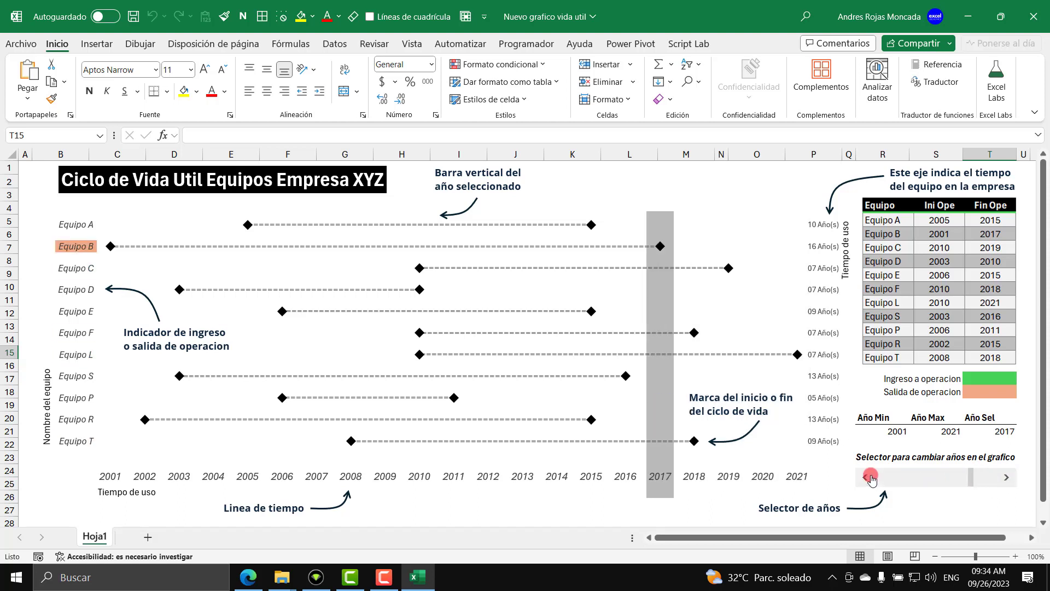
pyautogui.click(868, 477)
pyautogui.click(868, 478)
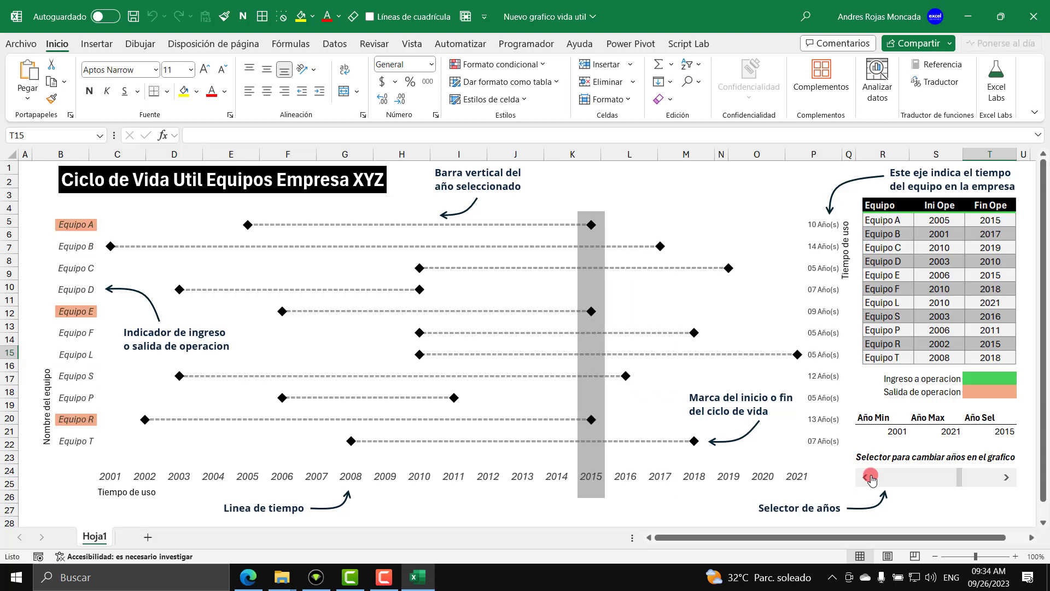
pyautogui.click(869, 477)
pyautogui.click(868, 477)
pyautogui.click(868, 477)
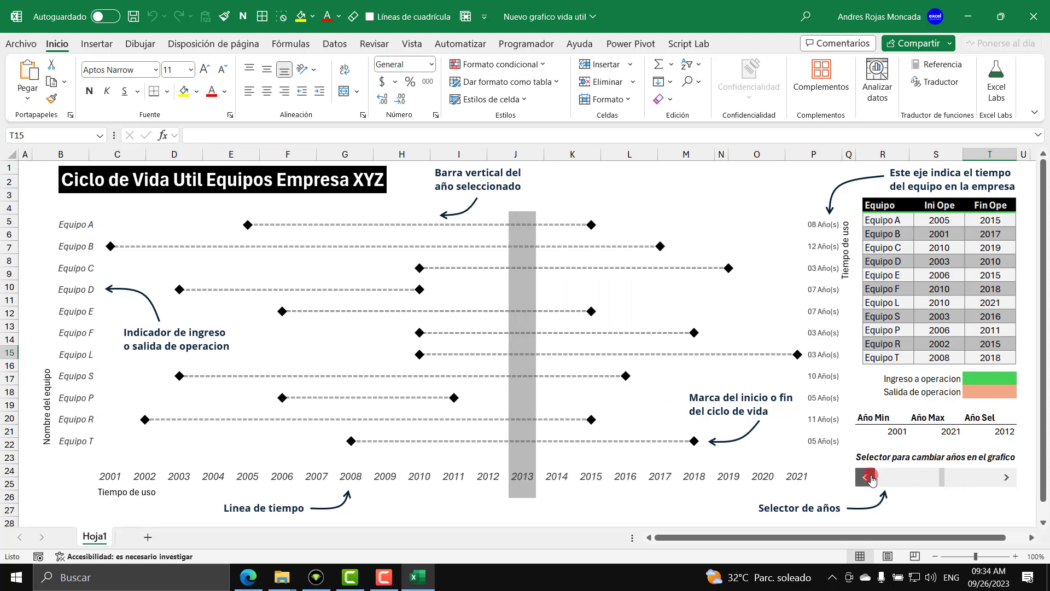
pyautogui.click(869, 477)
pyautogui.click(869, 477)
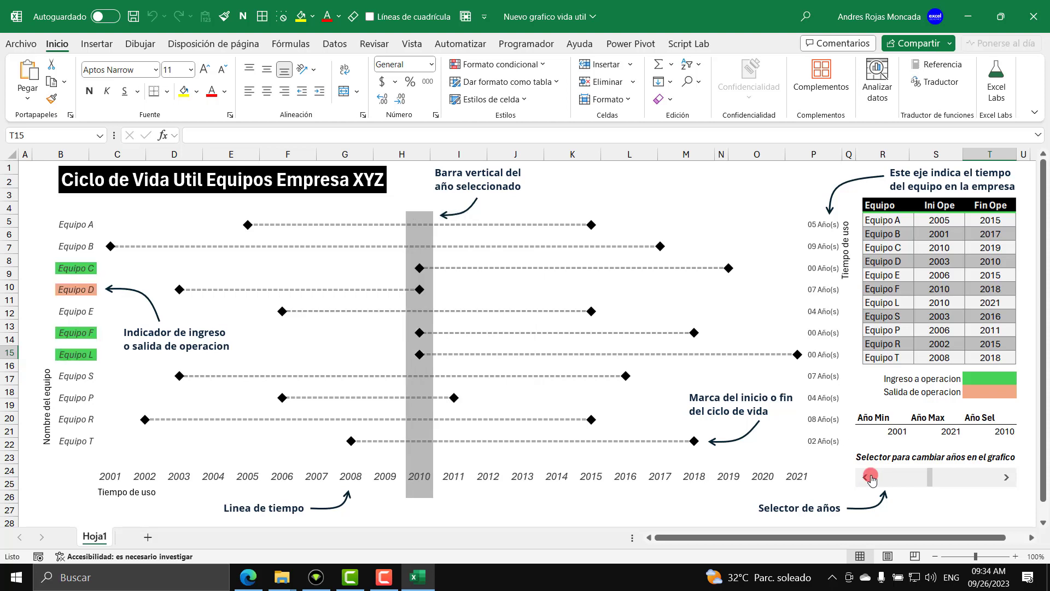
pyautogui.click(870, 477)
pyautogui.click(869, 478)
pyautogui.click(870, 478)
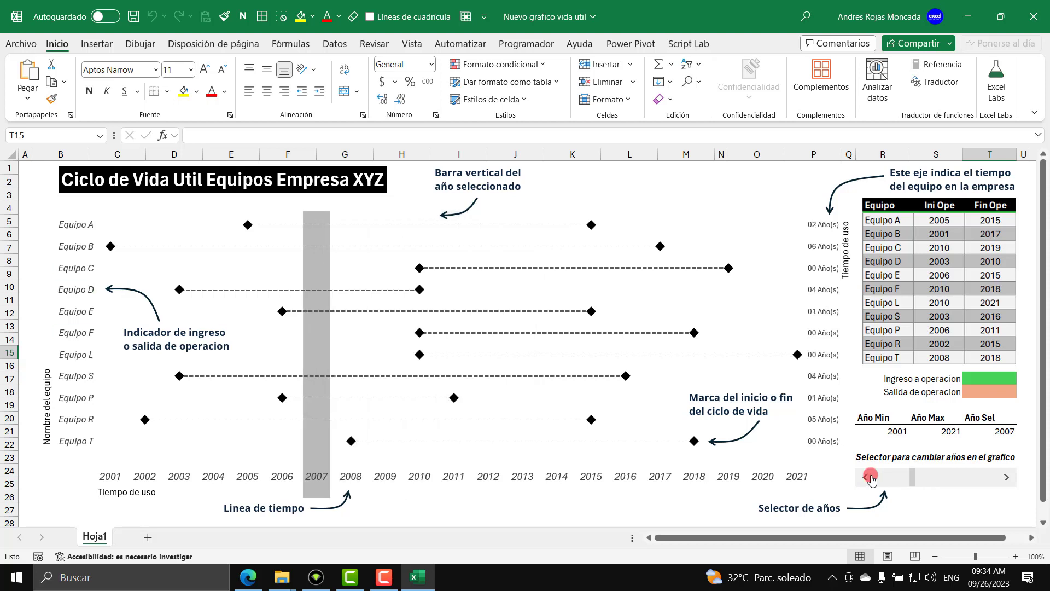
pyautogui.click(870, 478)
pyautogui.click(869, 478)
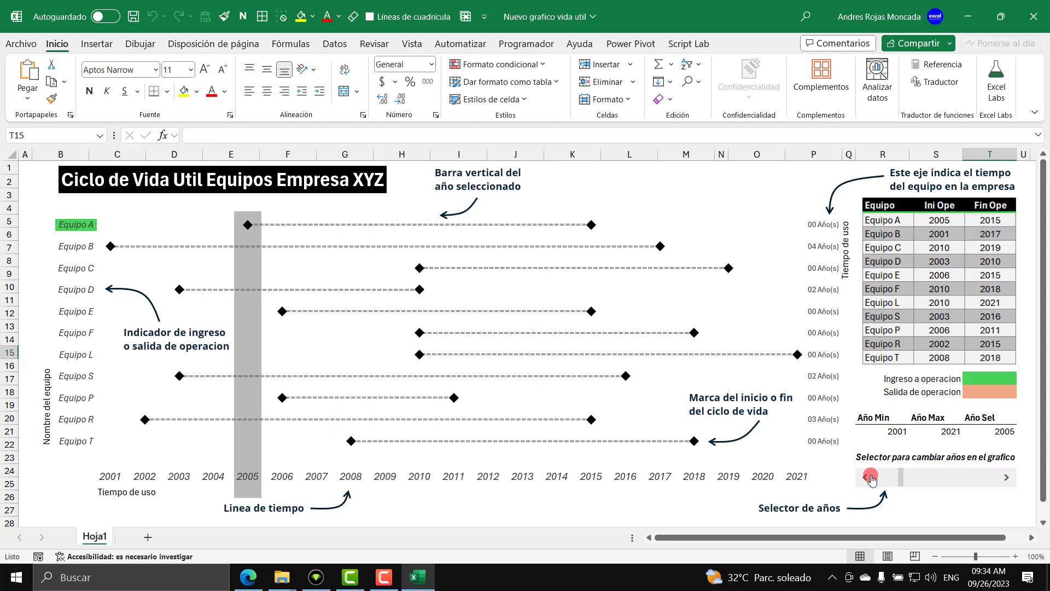
pyautogui.click(870, 477)
pyautogui.click(870, 477)
pyautogui.click(870, 477)
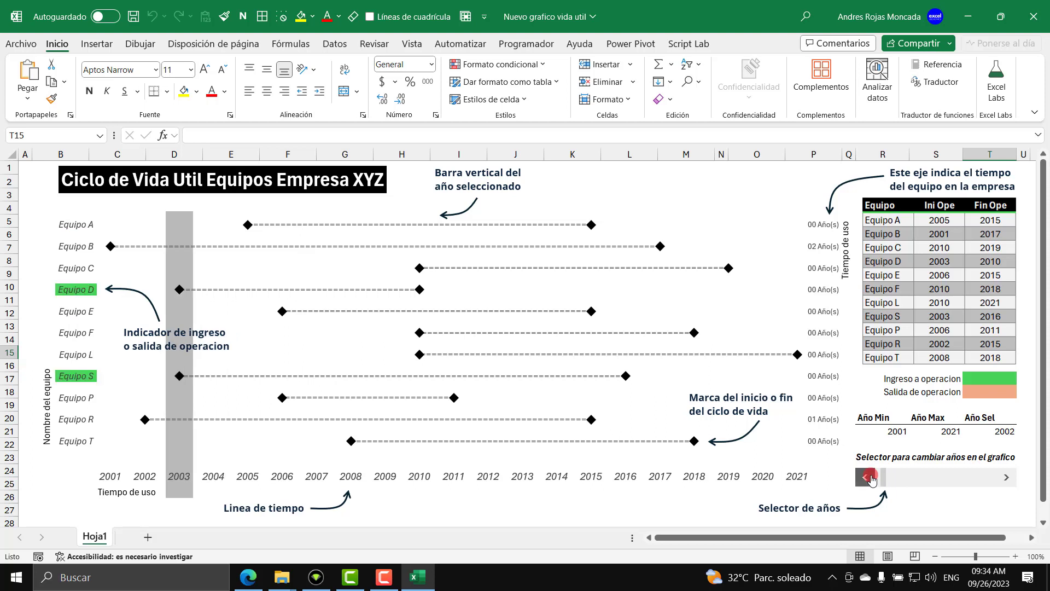
pyautogui.click(869, 478)
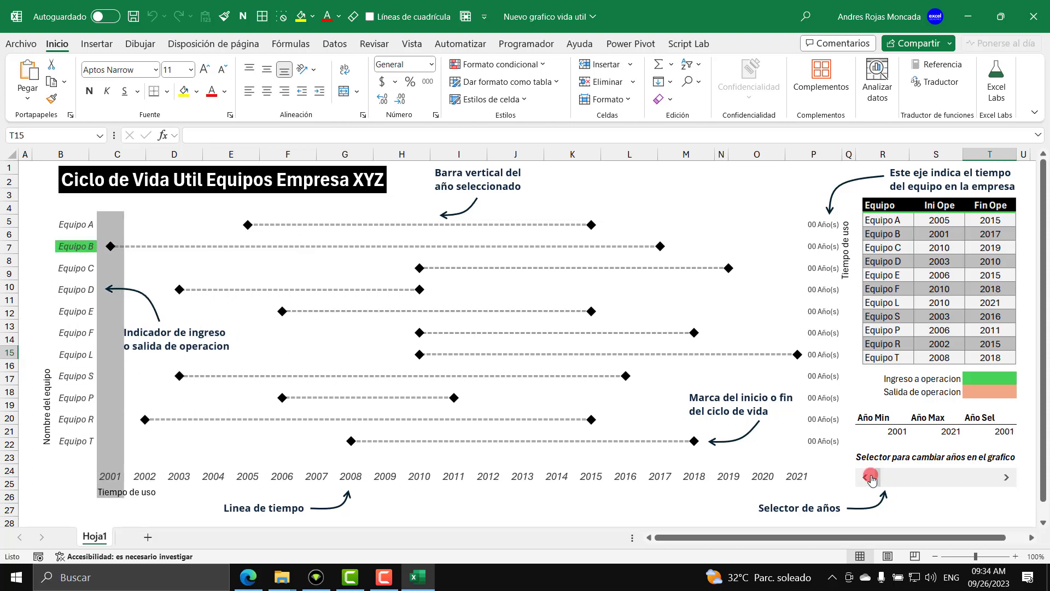
# Advance the year selector of the life-cycle chart one year at a time to 2014
pyautogui.click(1007, 478)
pyautogui.click(1006, 478)
pyautogui.click(1006, 478)
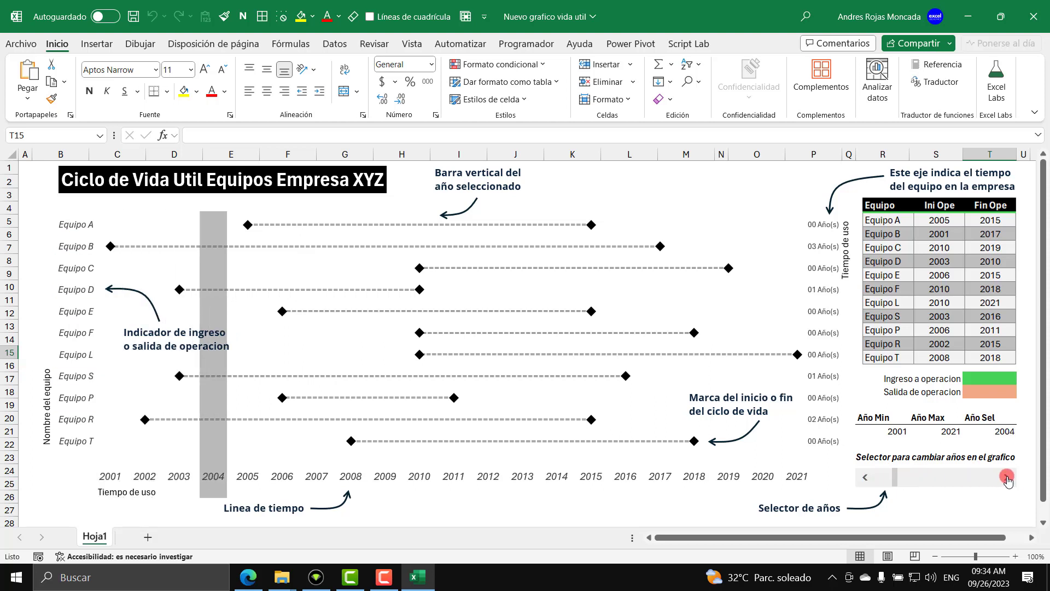
pyautogui.click(1007, 478)
pyautogui.click(1007, 478)
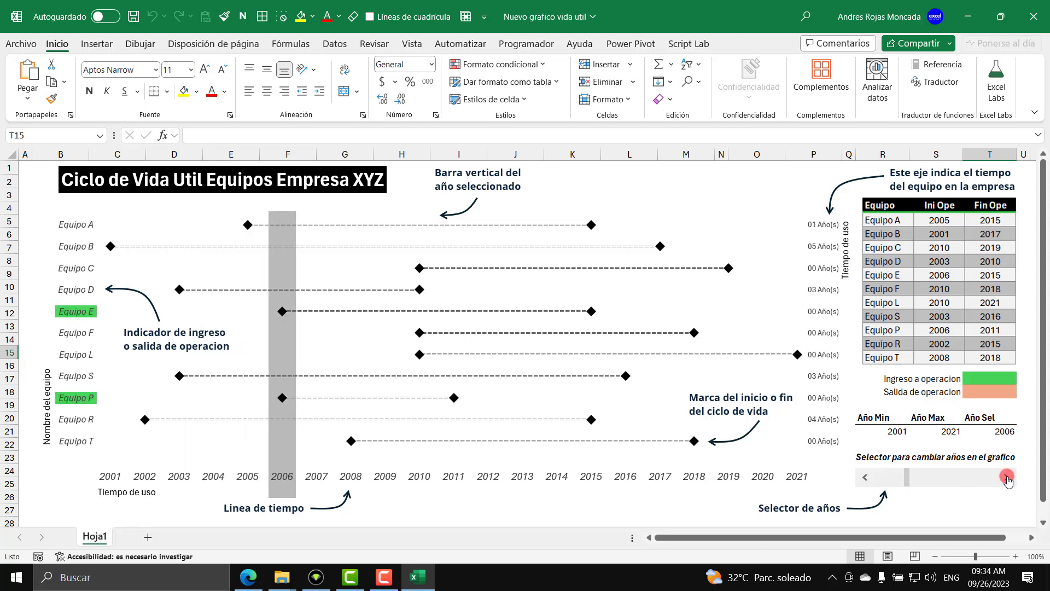
pyautogui.click(1007, 478)
pyautogui.click(1006, 478)
pyautogui.click(1007, 478)
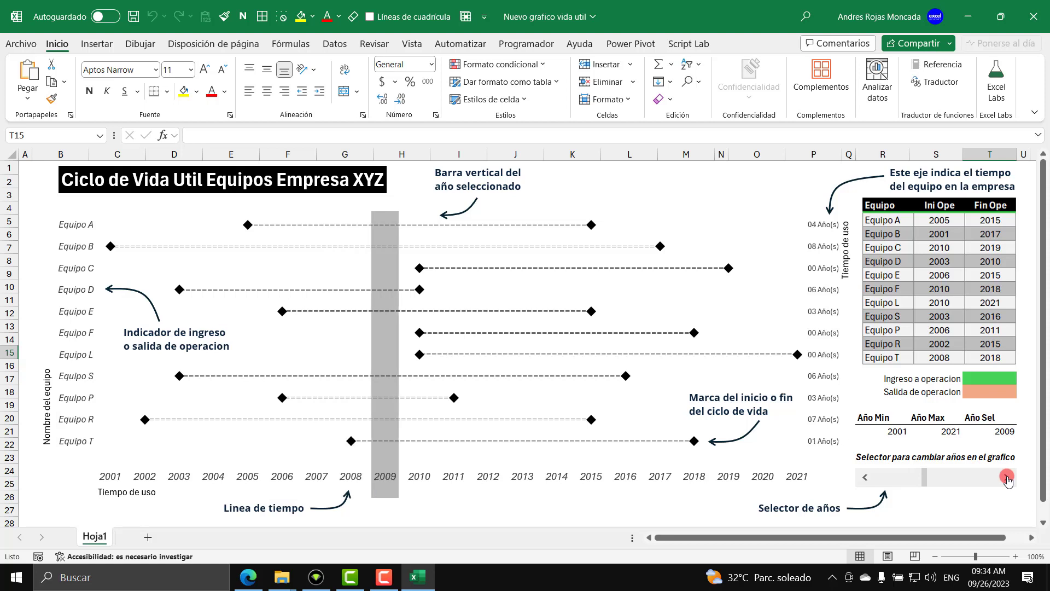
pyautogui.click(1006, 478)
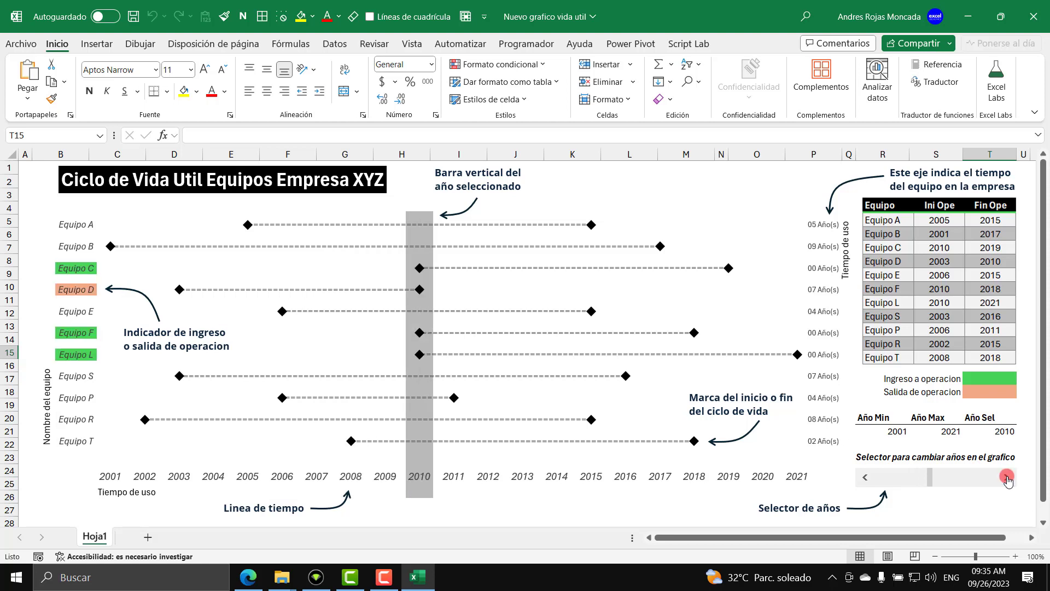
pyautogui.click(1007, 478)
pyautogui.click(1007, 478)
pyautogui.click(1007, 478)
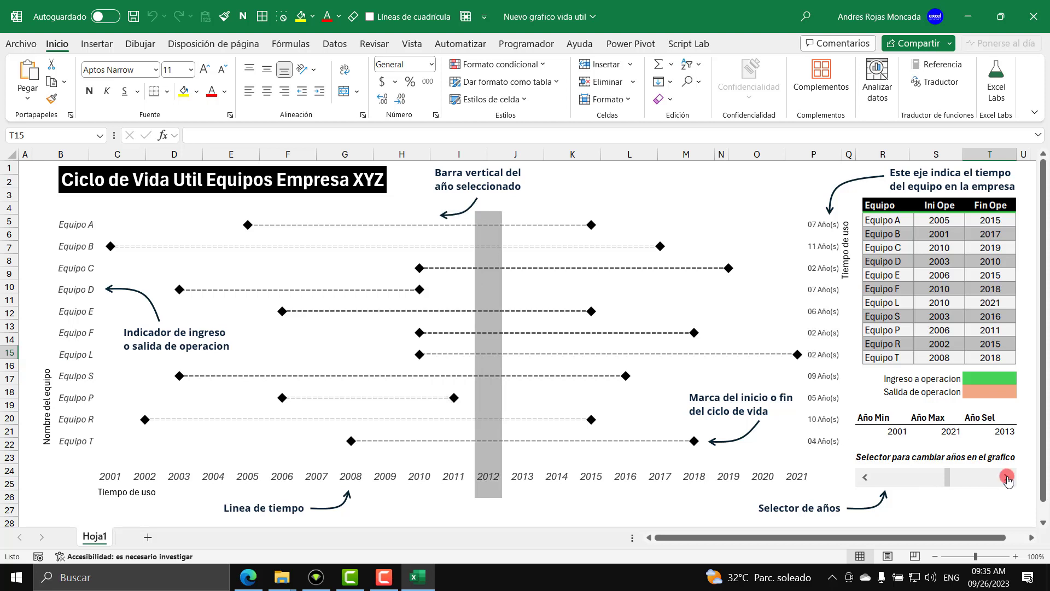
pyautogui.click(1006, 478)
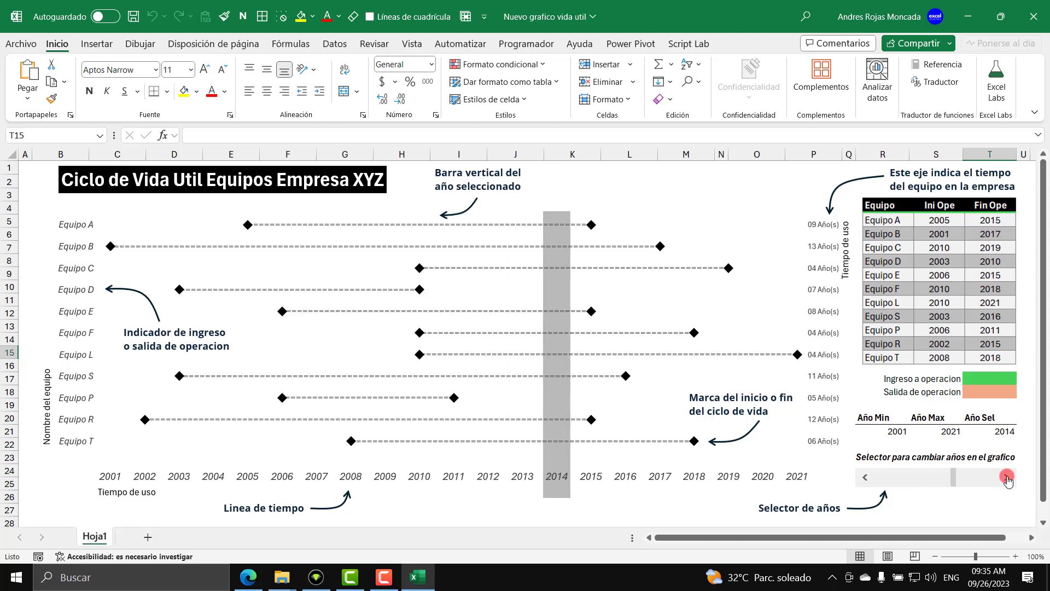
# Move the life-cycle chart's selected year back to 2010
pyautogui.click(867, 477)
pyautogui.click(866, 477)
pyautogui.click(867, 477)
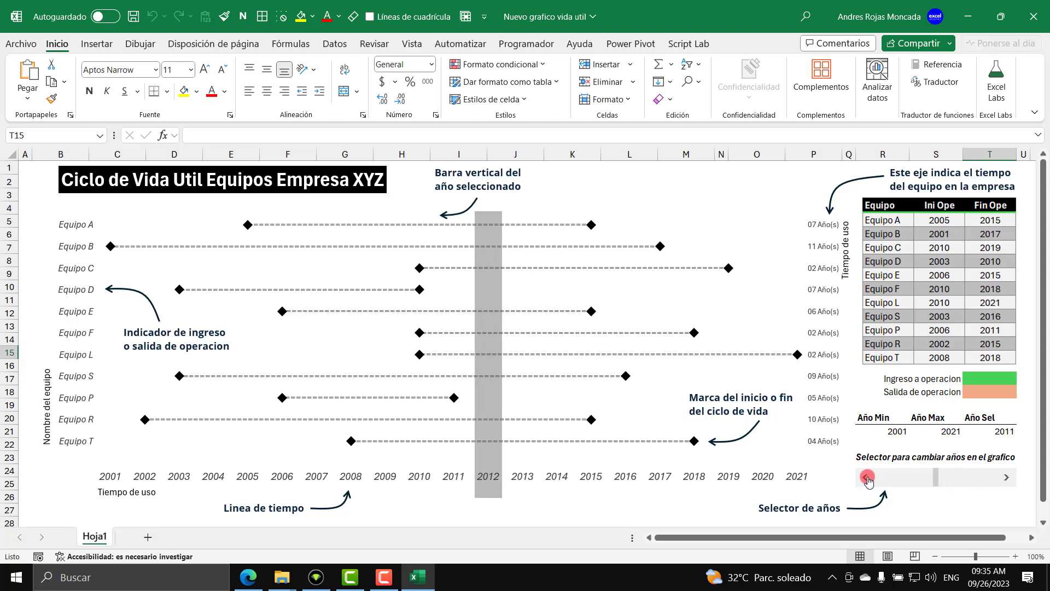
pyautogui.click(867, 478)
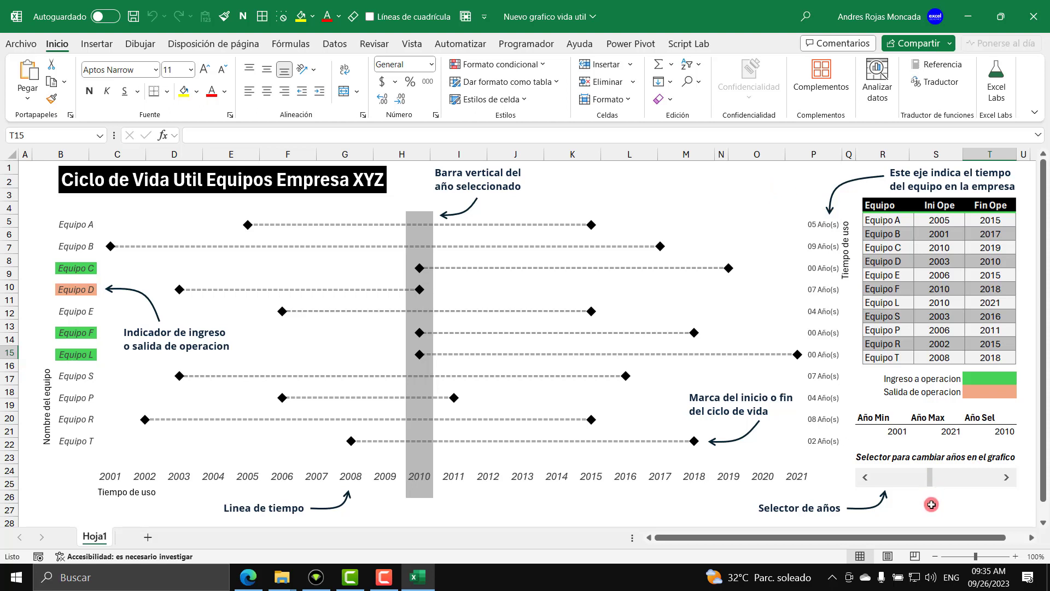
# Advance the chart's selected year to 2013 and step it back again by a few years
pyautogui.click(1007, 478)
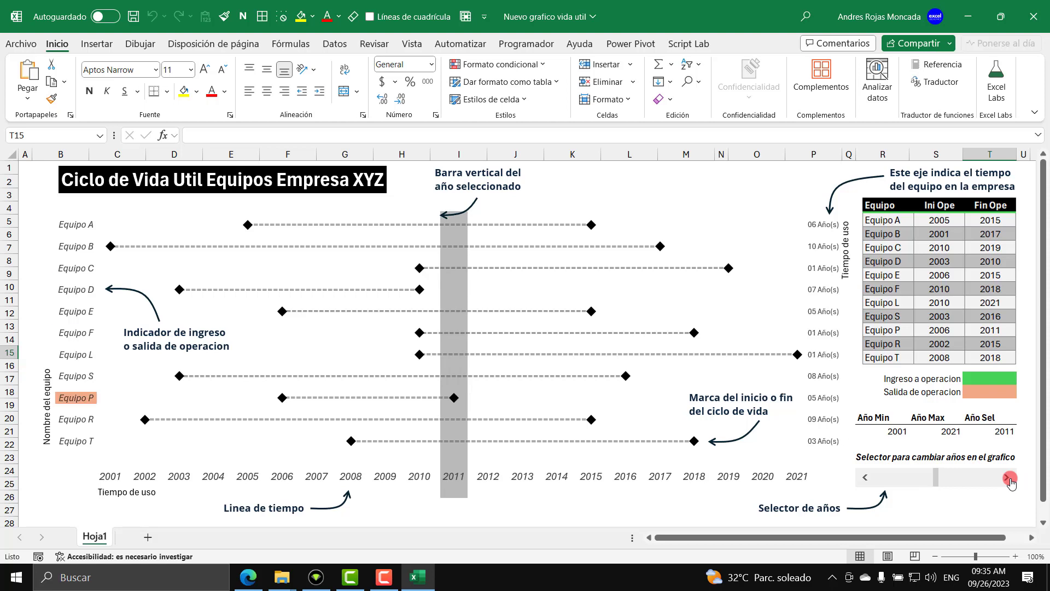
pyautogui.click(1008, 477)
pyautogui.click(1008, 478)
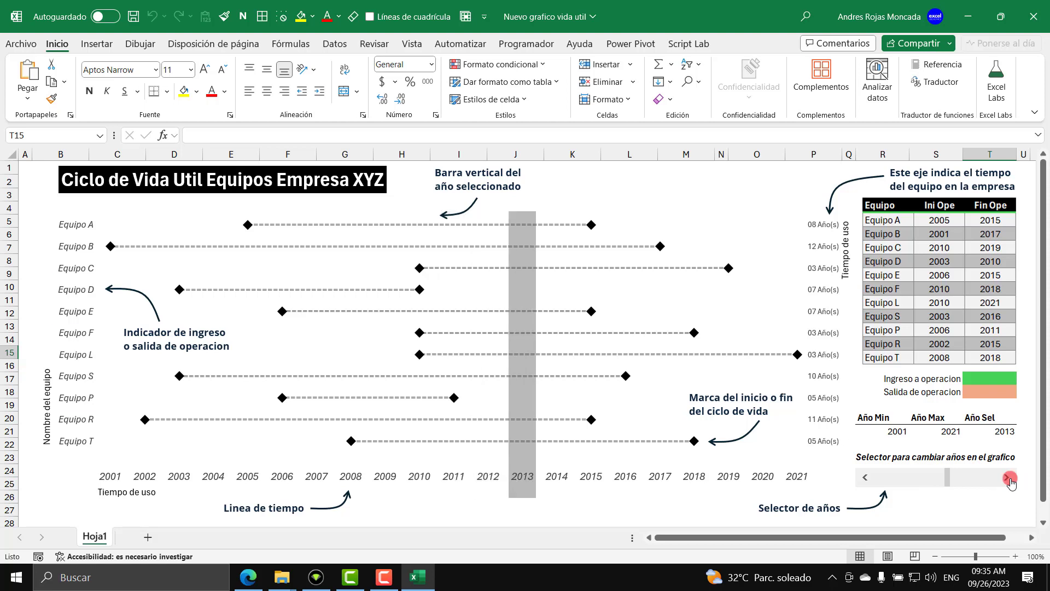
pyautogui.click(861, 477)
pyautogui.click(860, 477)
pyautogui.click(861, 477)
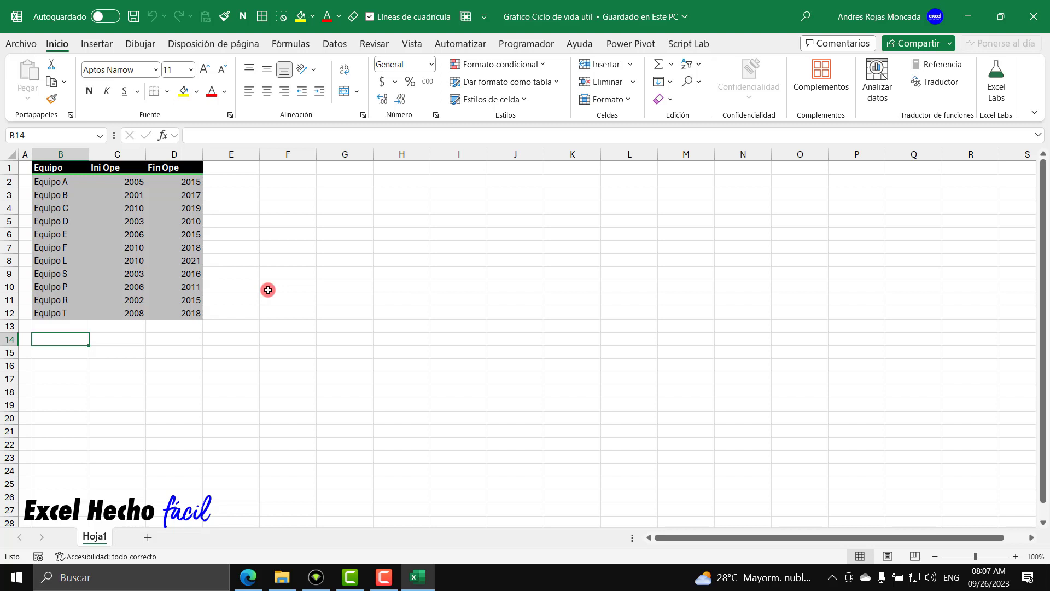
# Examine the source table's Equipo, Ini Ope and Fin Ope columns and the start and end years of Equipo D
pyautogui.moveTo(67, 167); pyautogui.dragTo(169, 314)
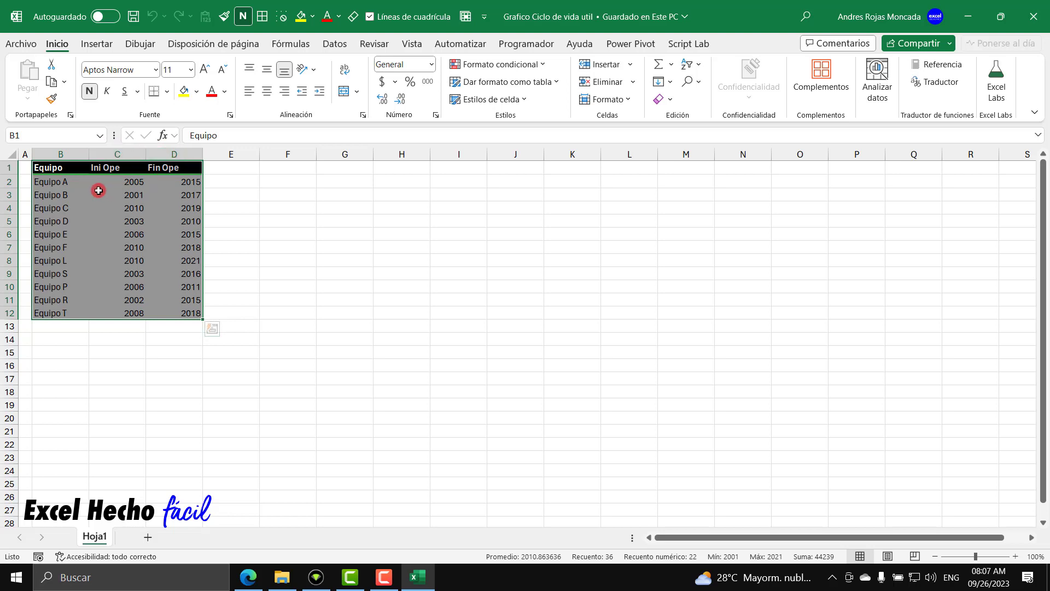
pyautogui.moveTo(75, 168); pyautogui.dragTo(50, 312)
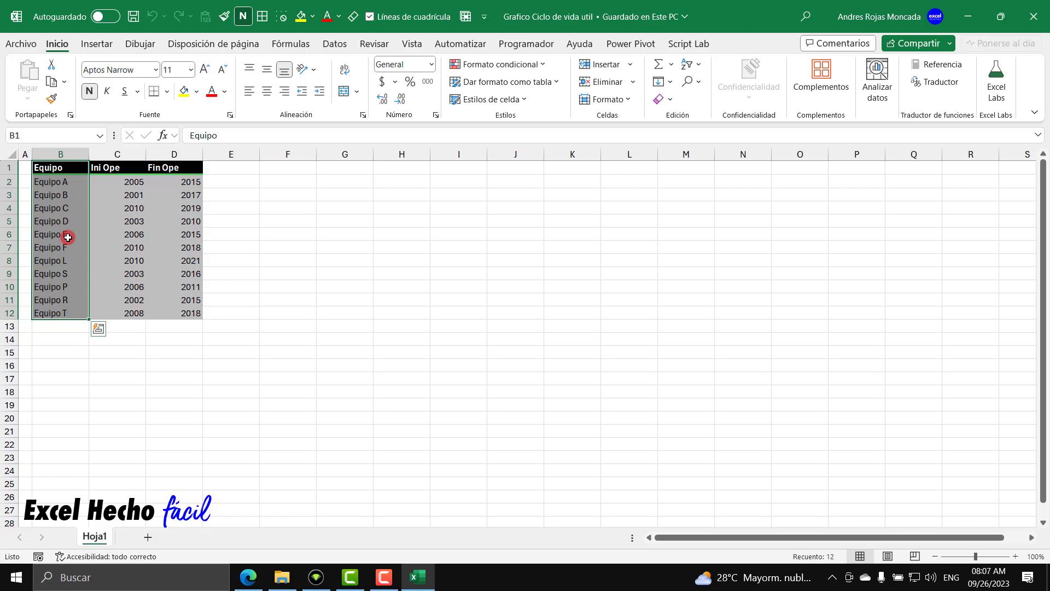
pyautogui.moveTo(108, 167); pyautogui.dragTo(105, 312)
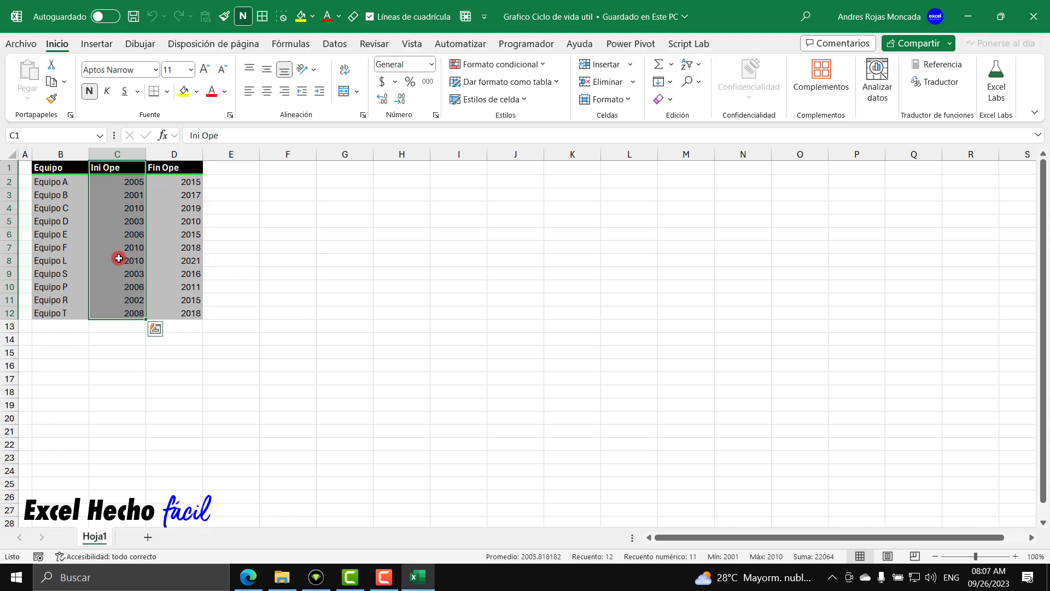
pyautogui.moveTo(169, 166); pyautogui.dragTo(156, 313)
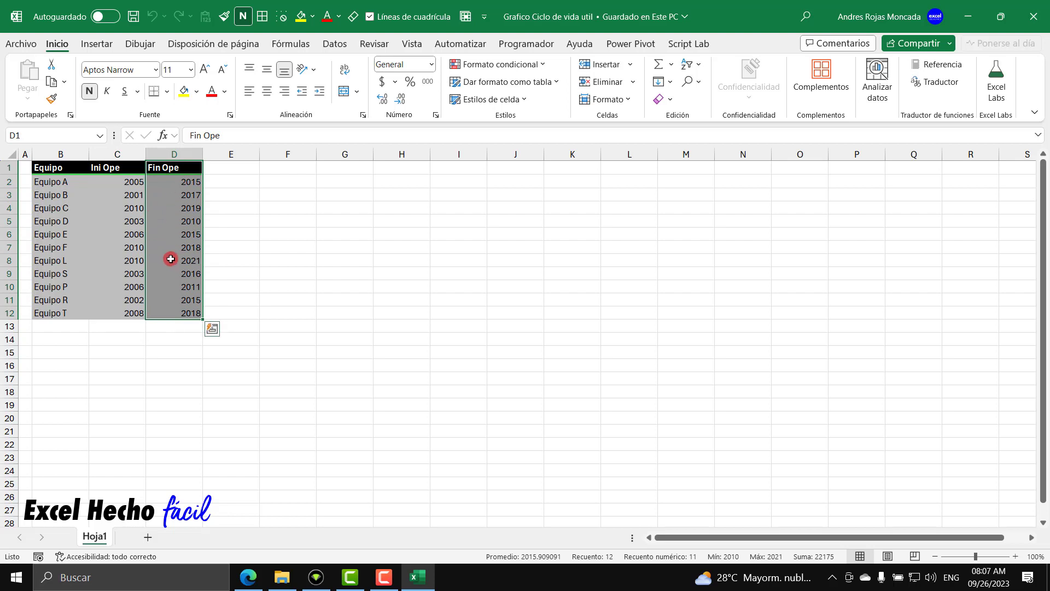
pyautogui.click(127, 221)
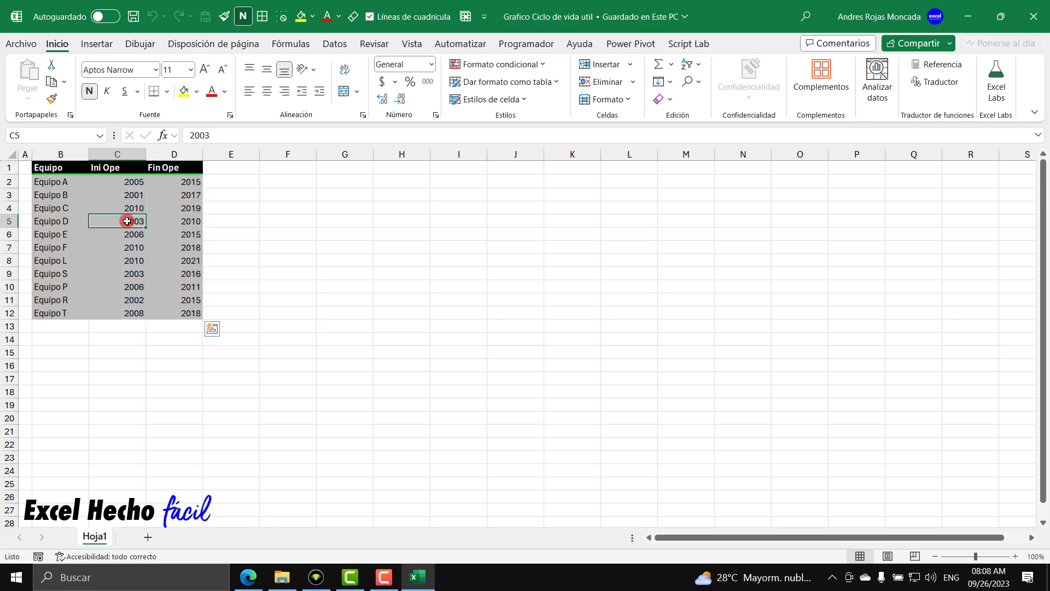
pyautogui.click(173, 220)
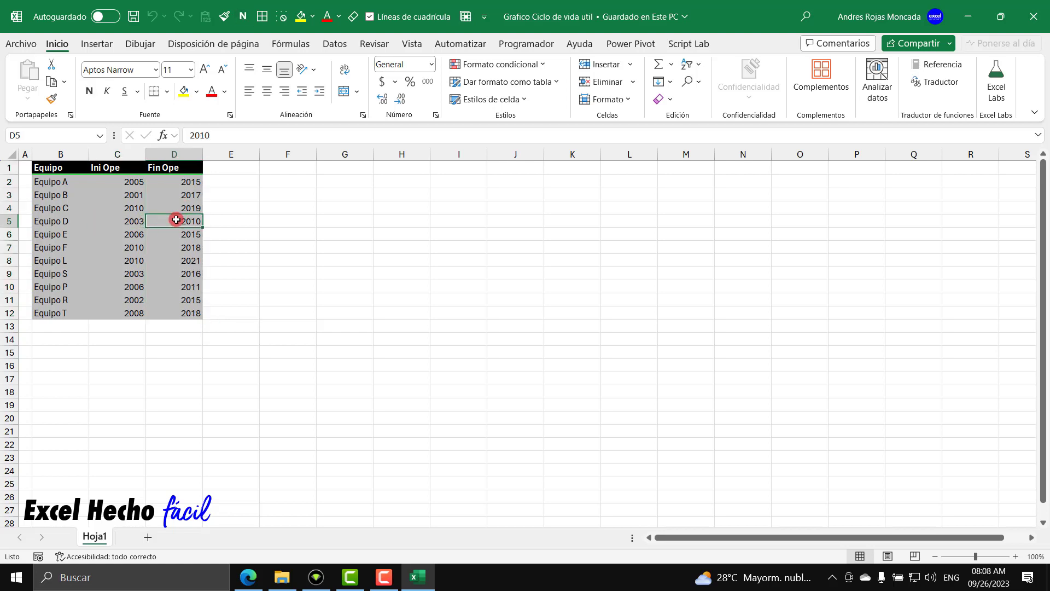
pyautogui.click(81, 223)
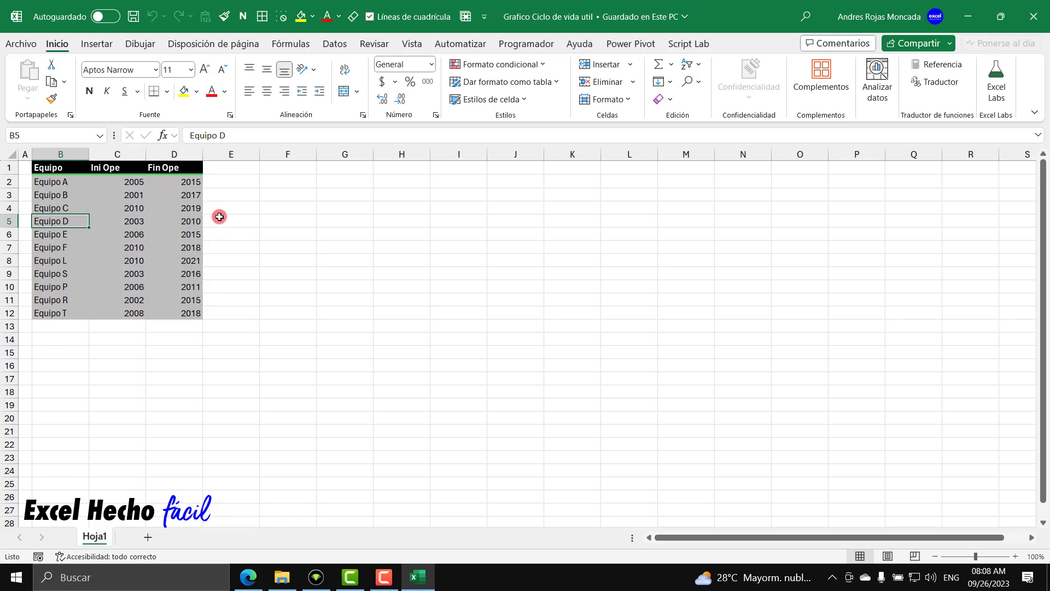
pyautogui.click(65, 341)
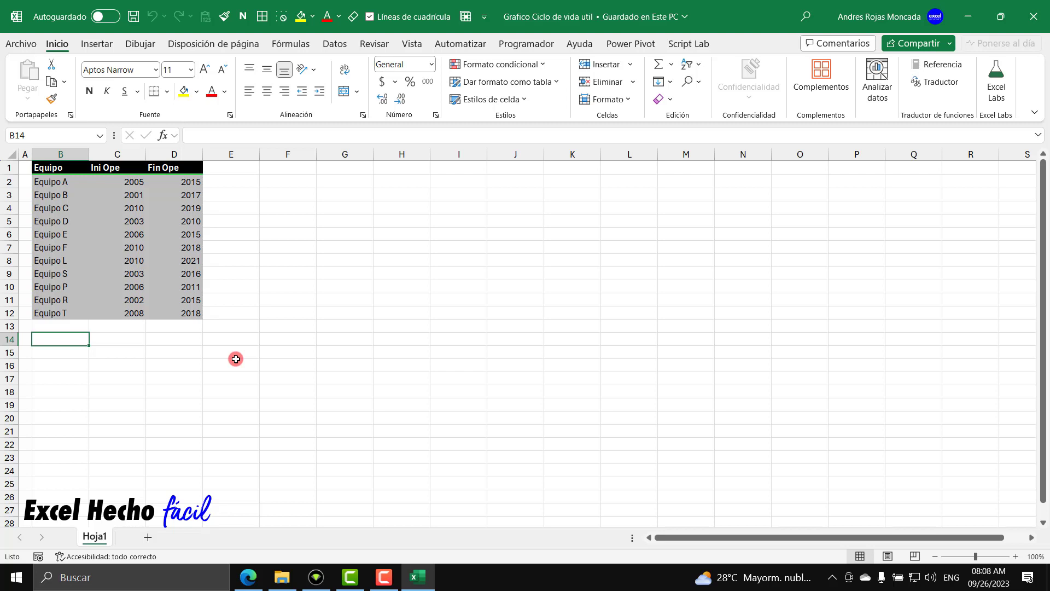
# Check in the ribbon customization options that the Programador tab is enabled under the main tabs
pyautogui.click(504, 45)
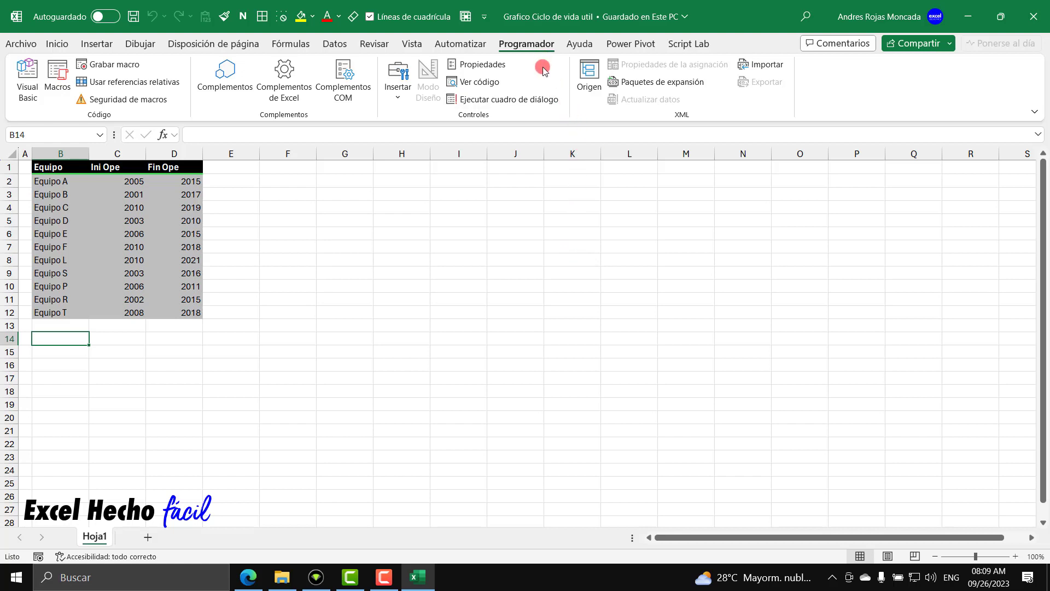
pyautogui.click(20, 43)
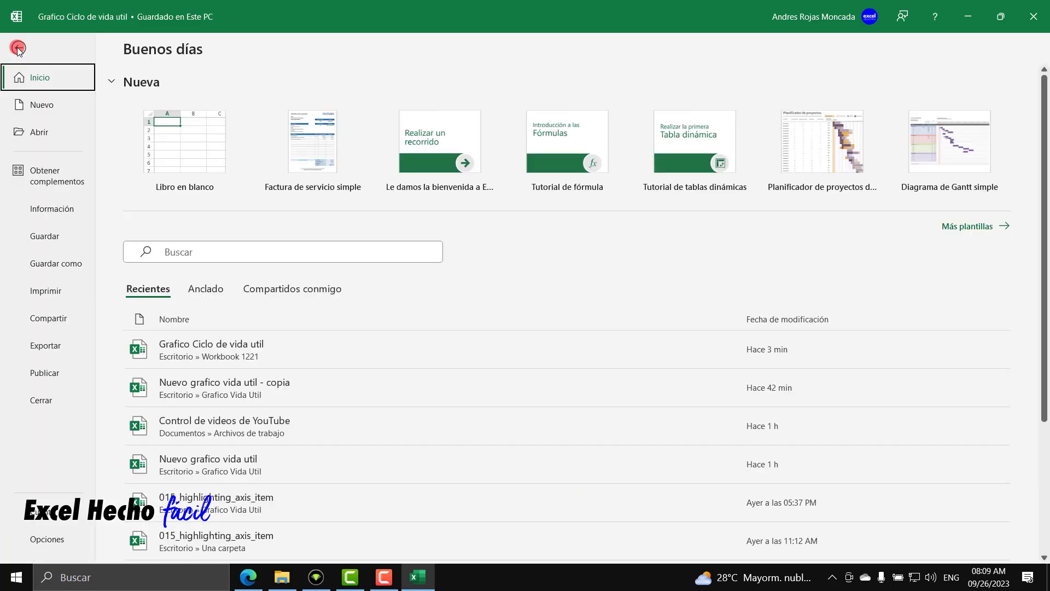
pyautogui.click(41, 538)
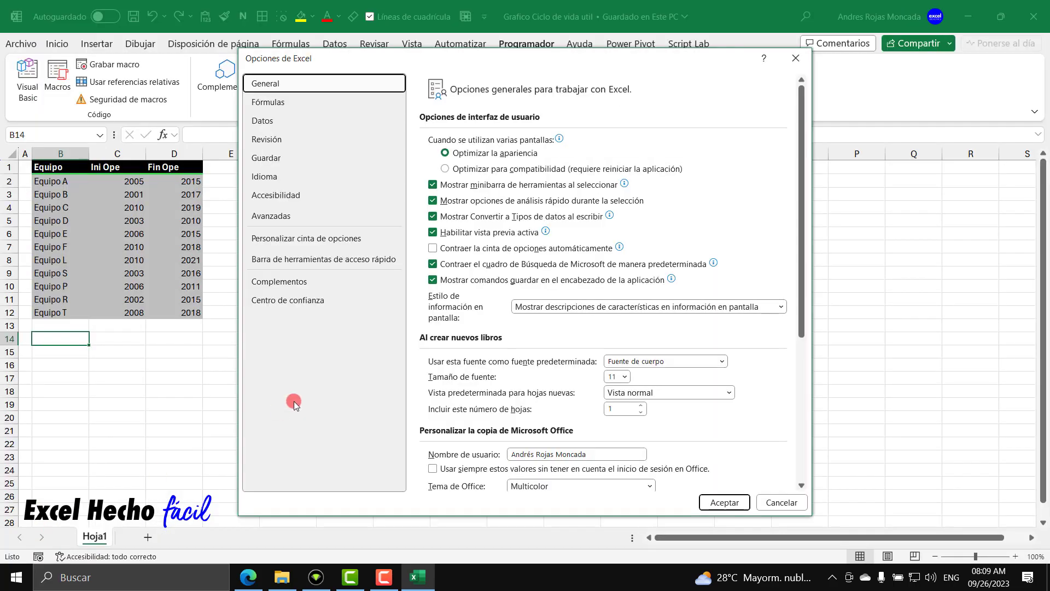
pyautogui.click(295, 239)
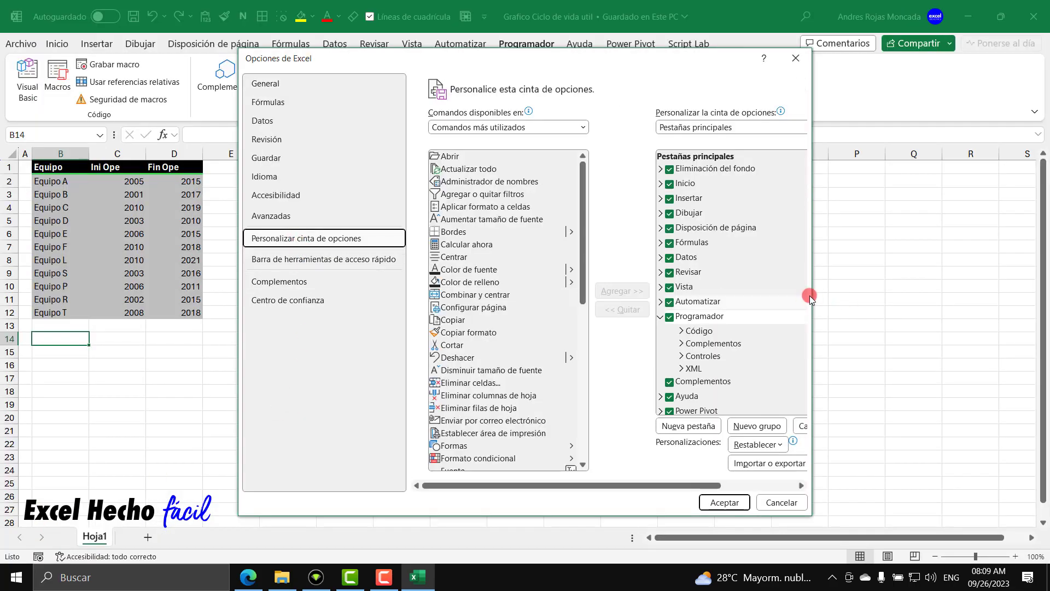
pyautogui.moveTo(812, 296); pyautogui.dragTo(917, 296)
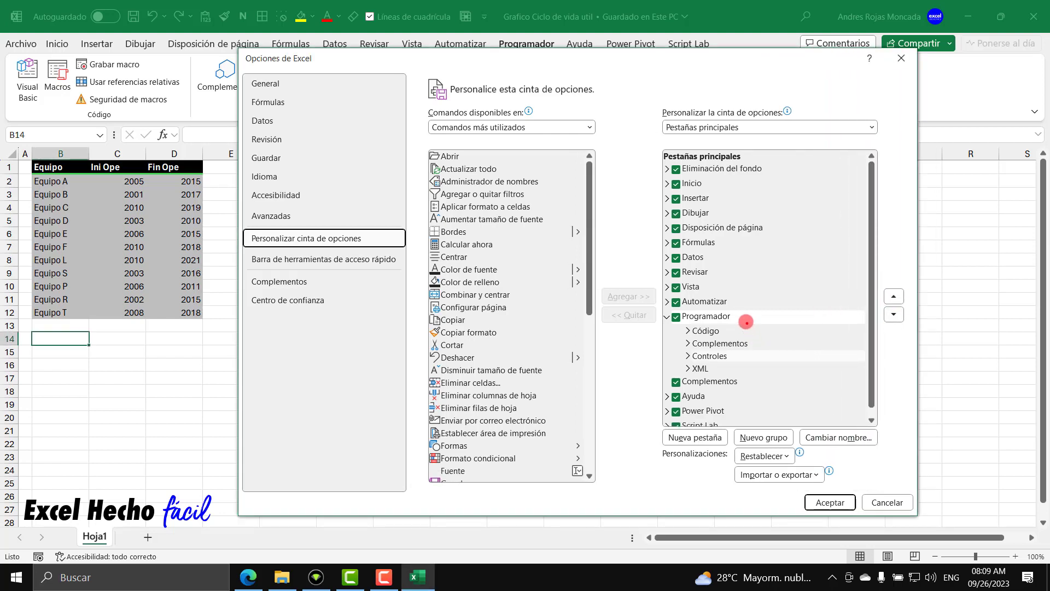
pyautogui.moveTo(739, 317); pyautogui.dragTo(776, 315)
pyautogui.moveTo(676, 325); pyautogui.dragTo(677, 351)
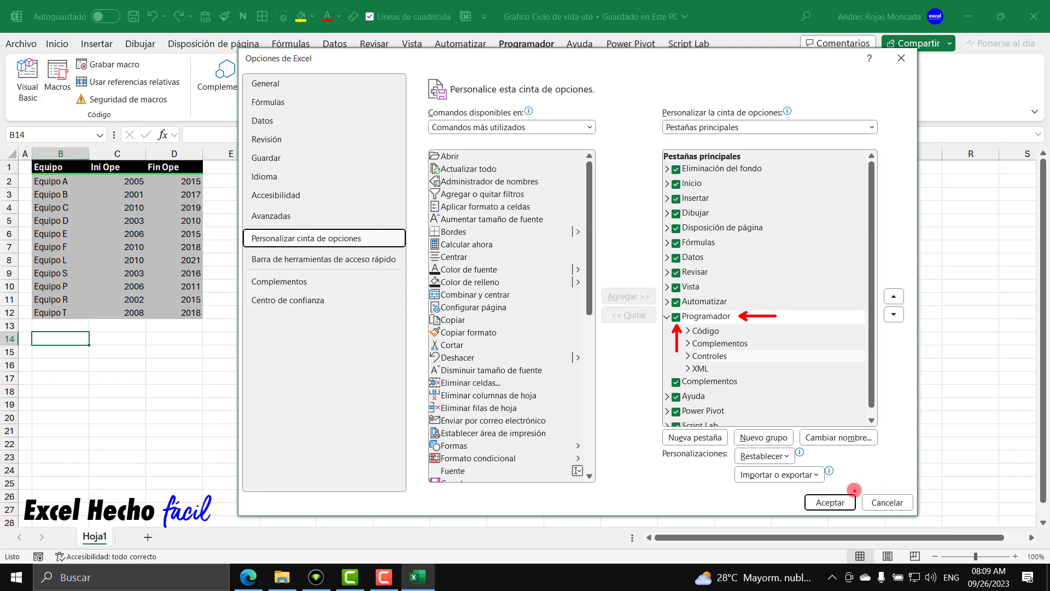
pyautogui.moveTo(854, 491); pyautogui.dragTo(864, 466)
pyautogui.press('Escape')
pyautogui.press('Return')
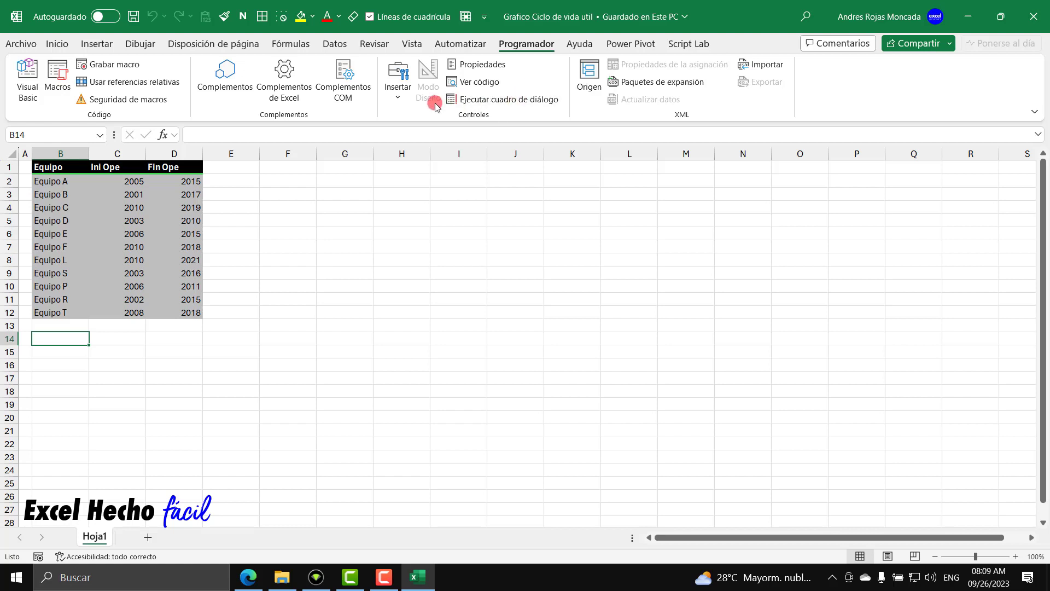
# Locate the scroll bar among the insertable form controls, then return to the home commands
pyautogui.click(398, 94)
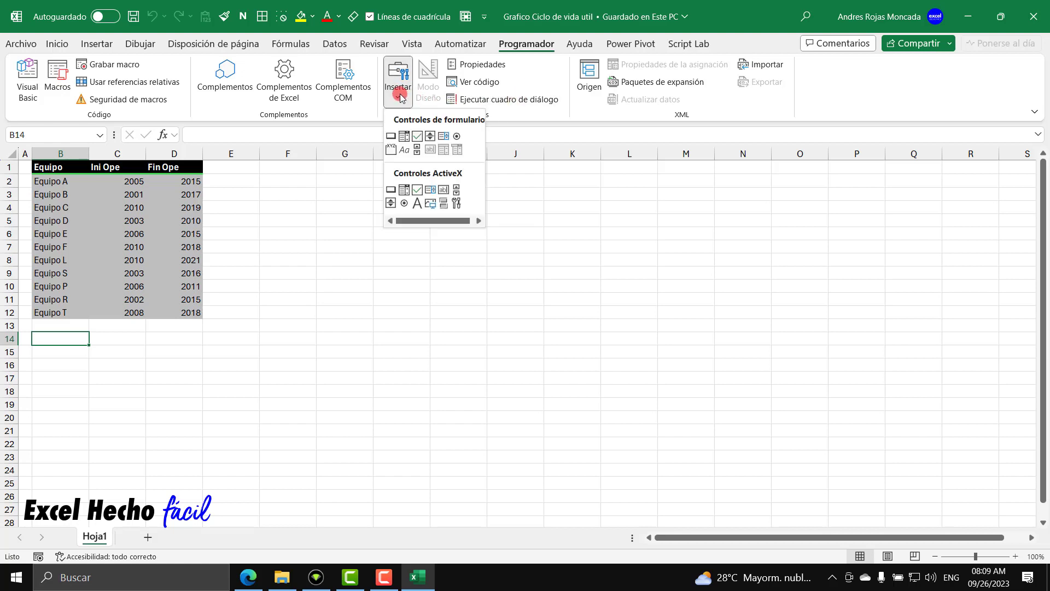
pyautogui.click(415, 150)
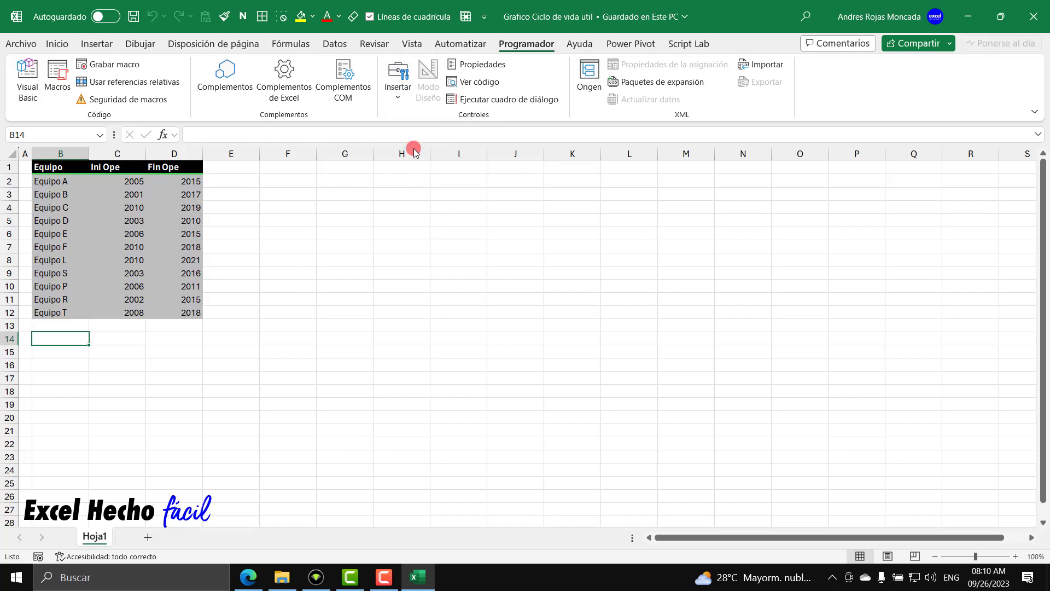
pyautogui.click(57, 44)
# Set the width of column N to 2
pyautogui.click(232, 165)
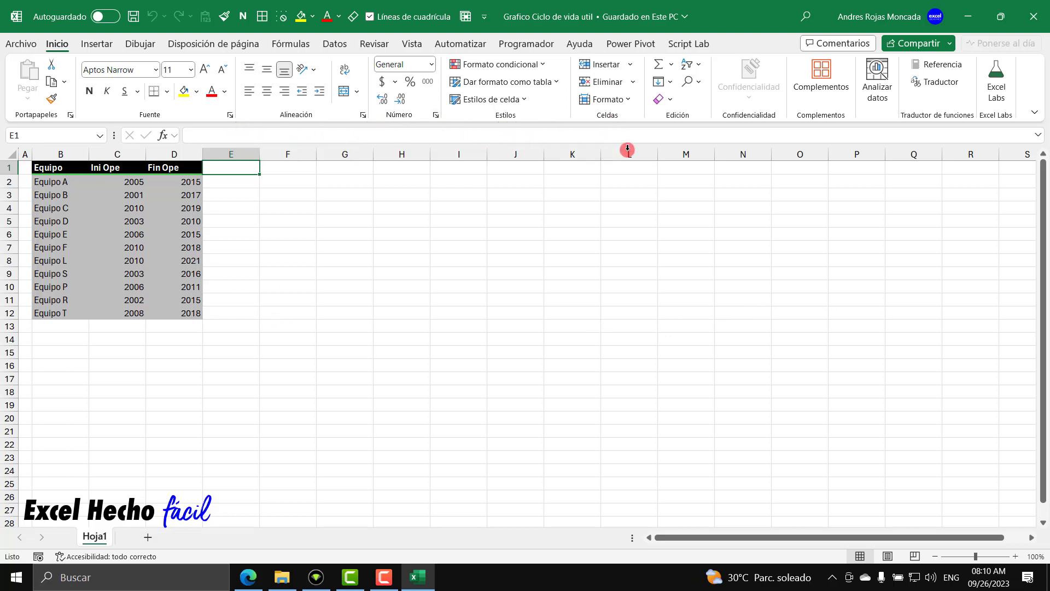
pyautogui.click(744, 155)
pyautogui.rightClick(746, 156)
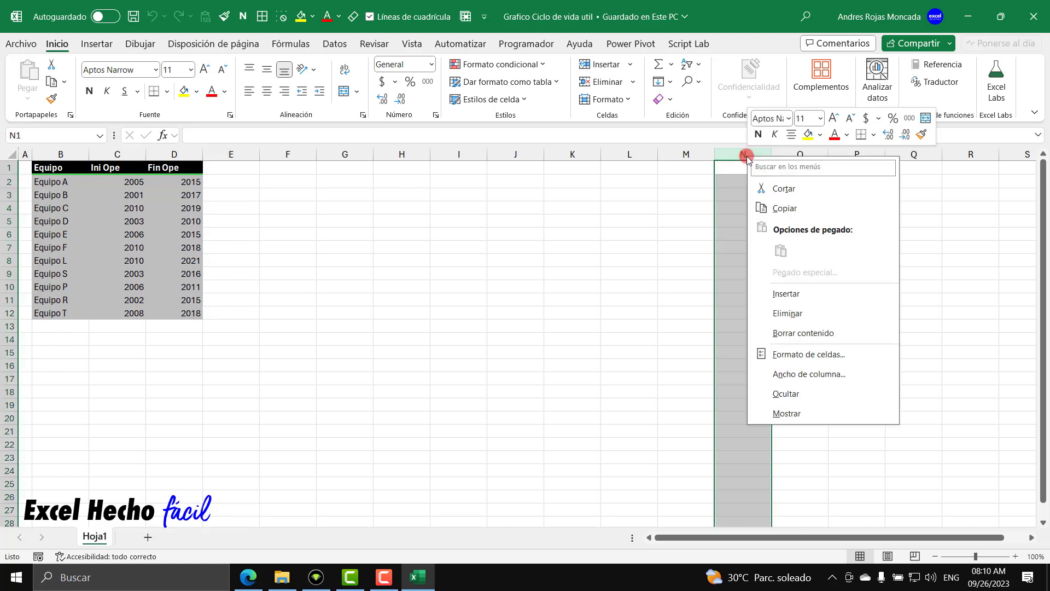
pyautogui.click(828, 374)
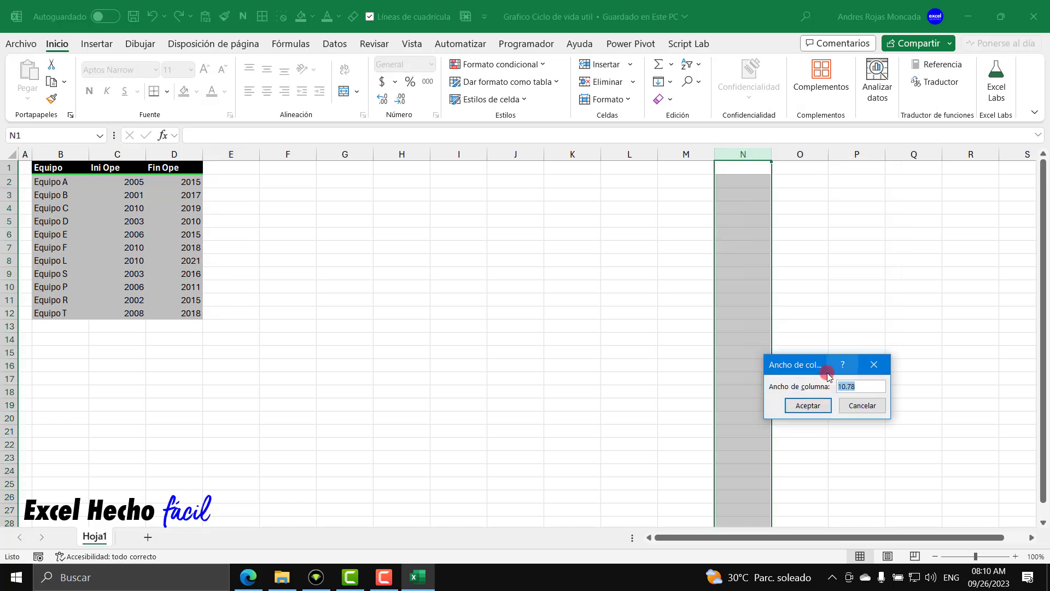
pyautogui.write('2')
pyautogui.press('Return')
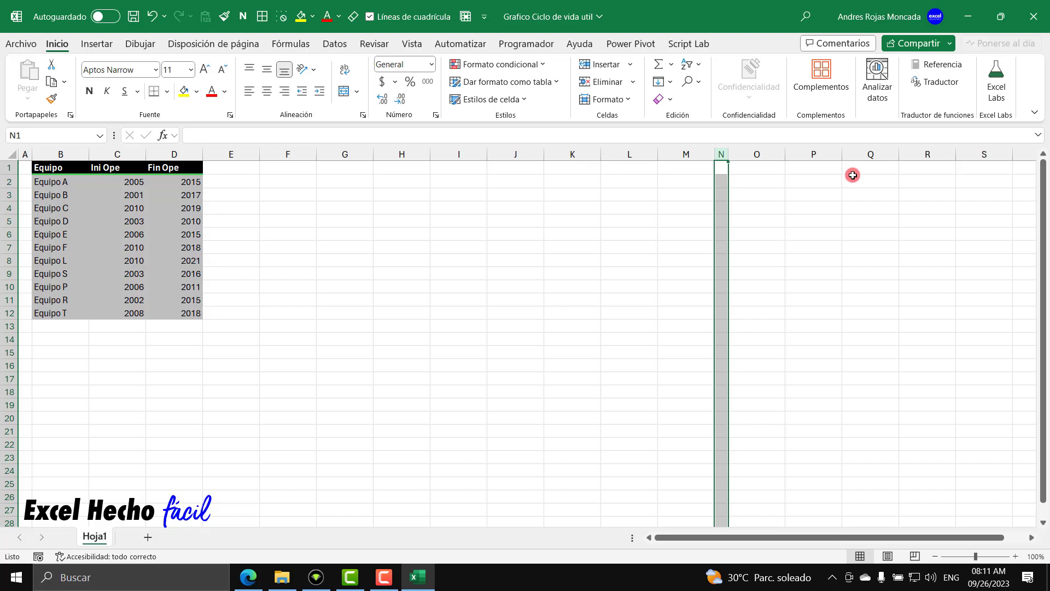
# Narrow column Q to the same width as column N, and slightly reduce the width of columns R through T
pyautogui.click(858, 153)
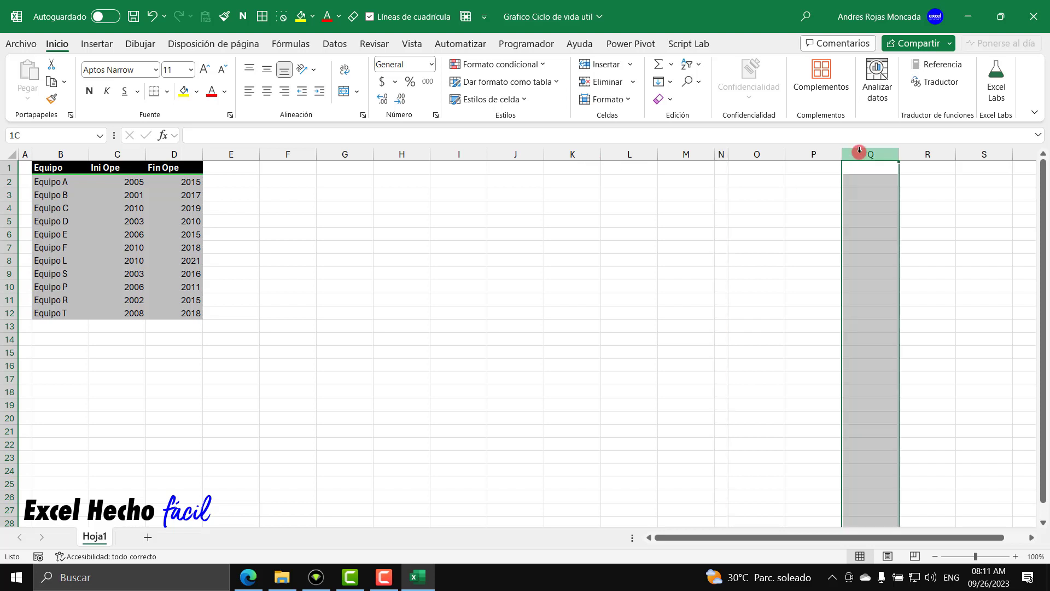
pyautogui.rightClick(858, 153)
pyautogui.click(902, 370)
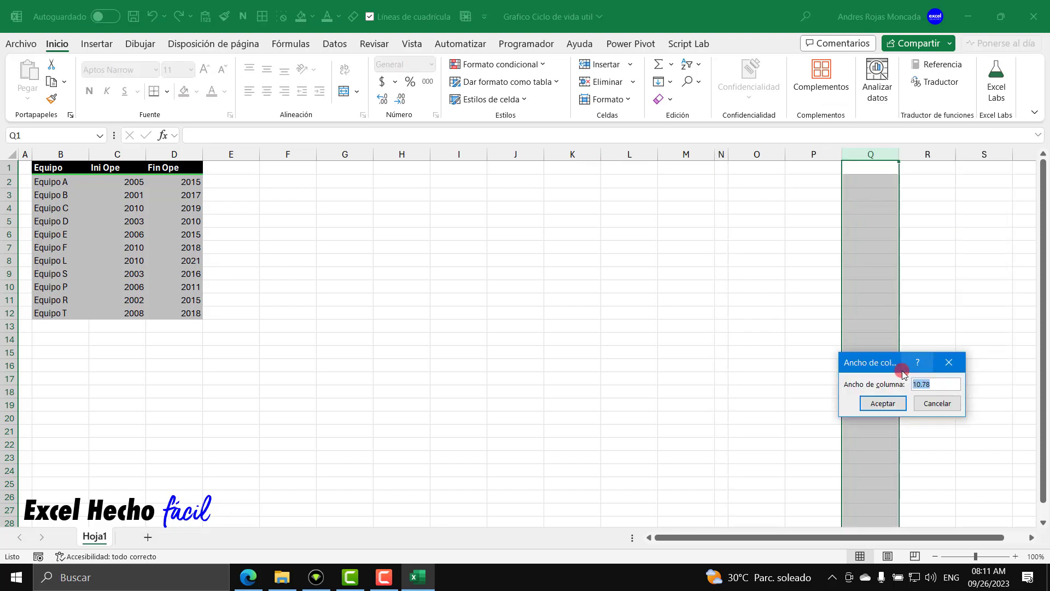
pyautogui.write('3')
pyautogui.press('Return')
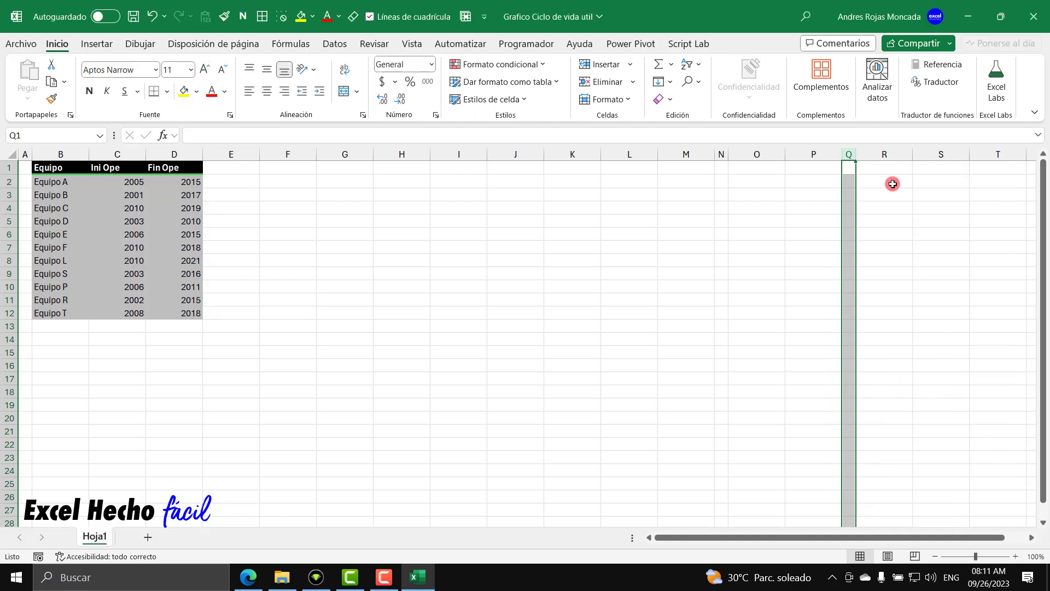
pyautogui.moveTo(884, 154); pyautogui.dragTo(994, 154)
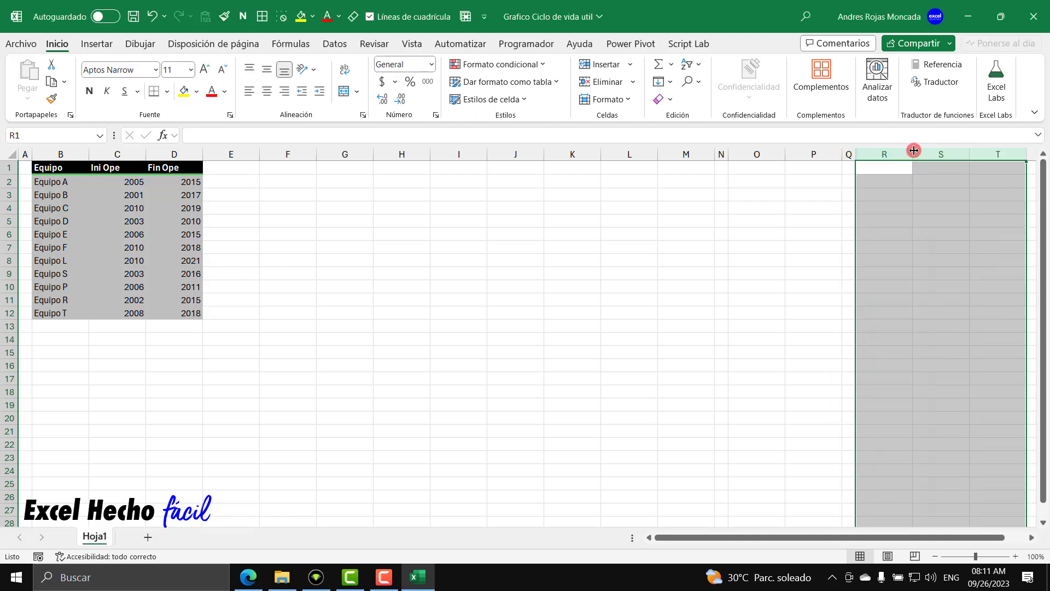
pyautogui.moveTo(913, 150); pyautogui.dragTo(910, 151)
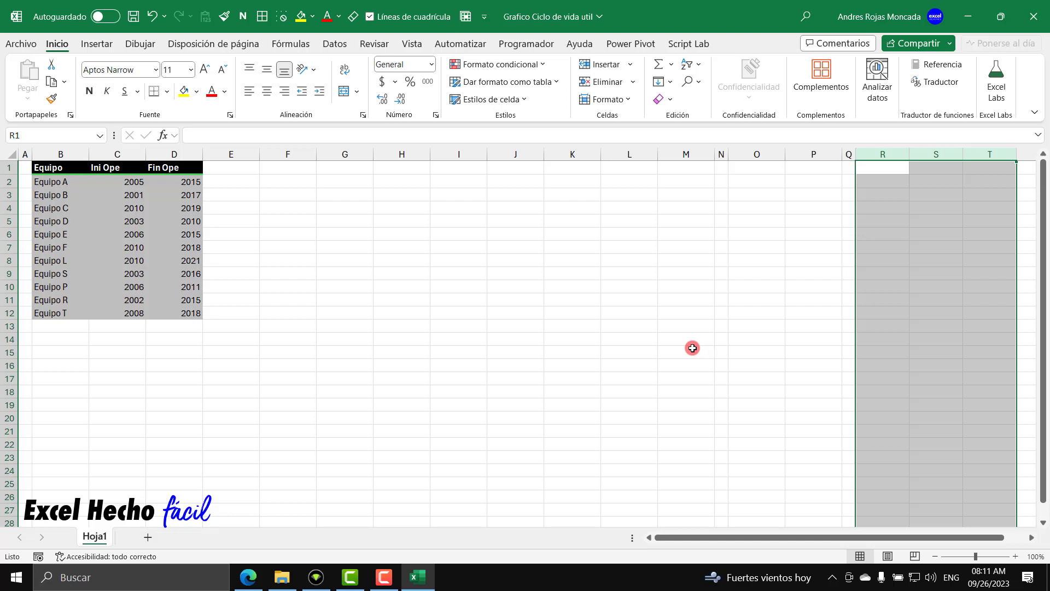
# Enter the header Sec Inv in cell E1, beside the Fin Ope column
pyautogui.click(247, 167)
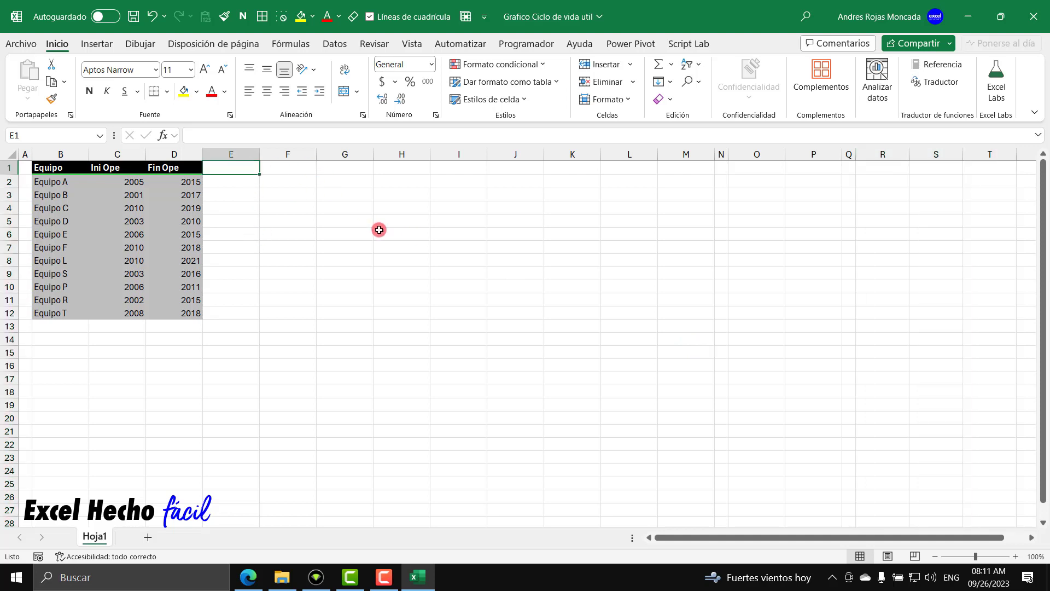
pyautogui.write('Sec')
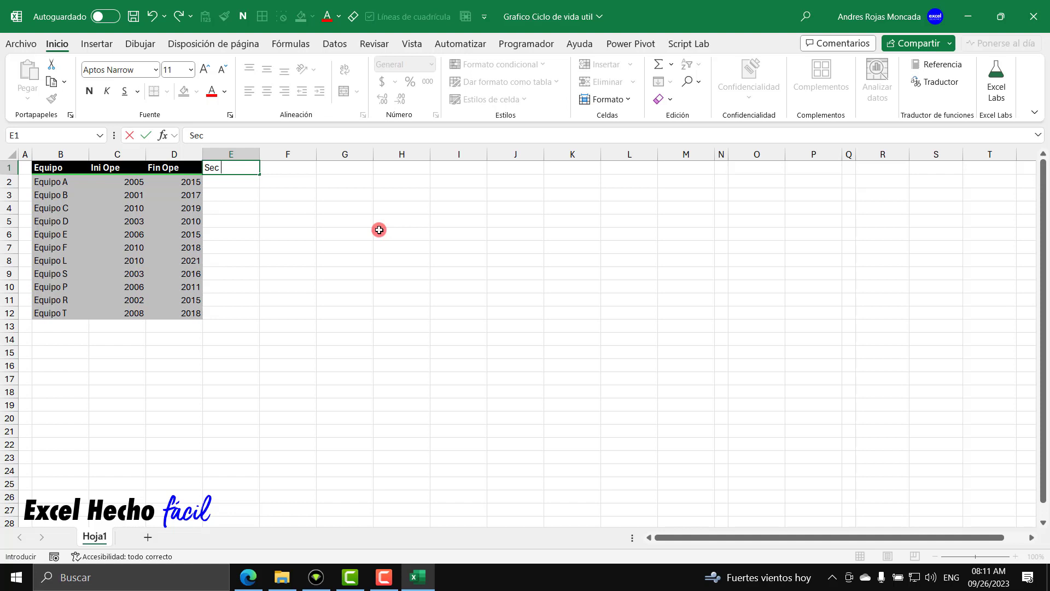
pyautogui.write(' Inv')
pyautogui.press('Return')
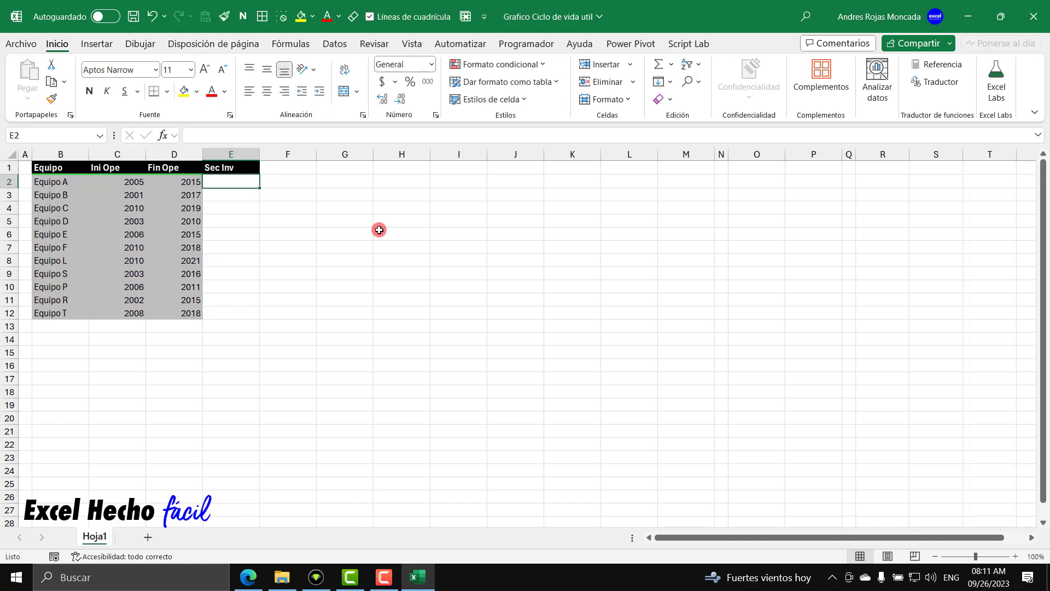
# Give the Sec Inv header cell a thick dark grey bottom border
pyautogui.click(239, 170)
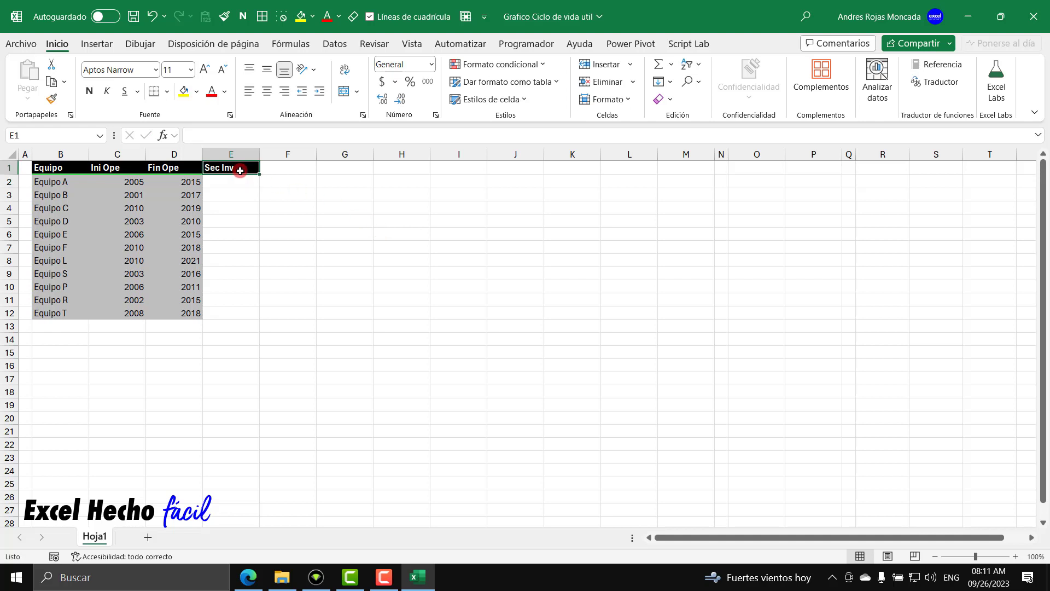
pyautogui.click(167, 92)
pyautogui.click(225, 509)
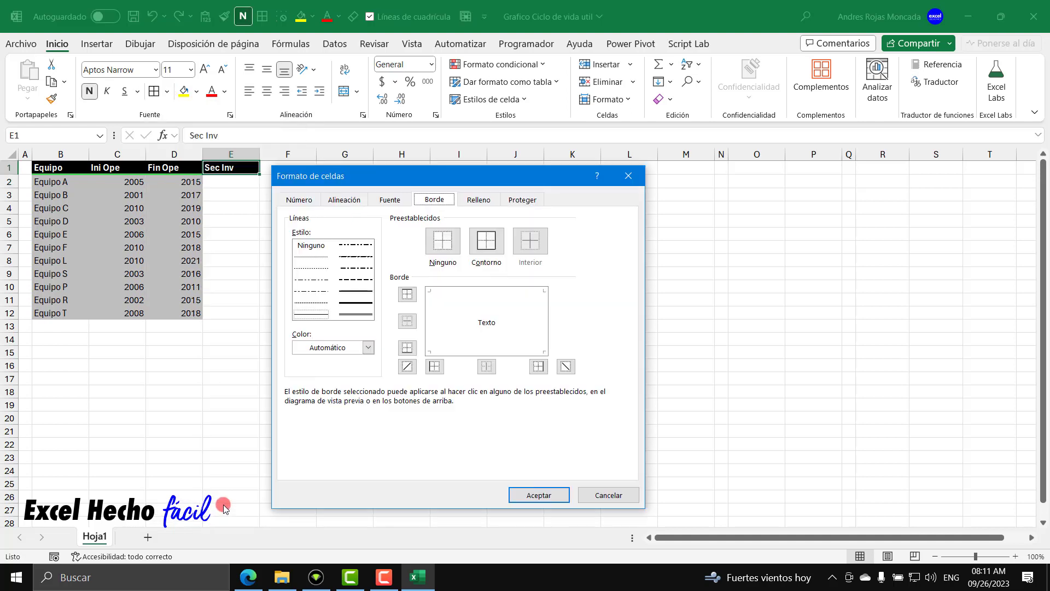
pyautogui.click(355, 303)
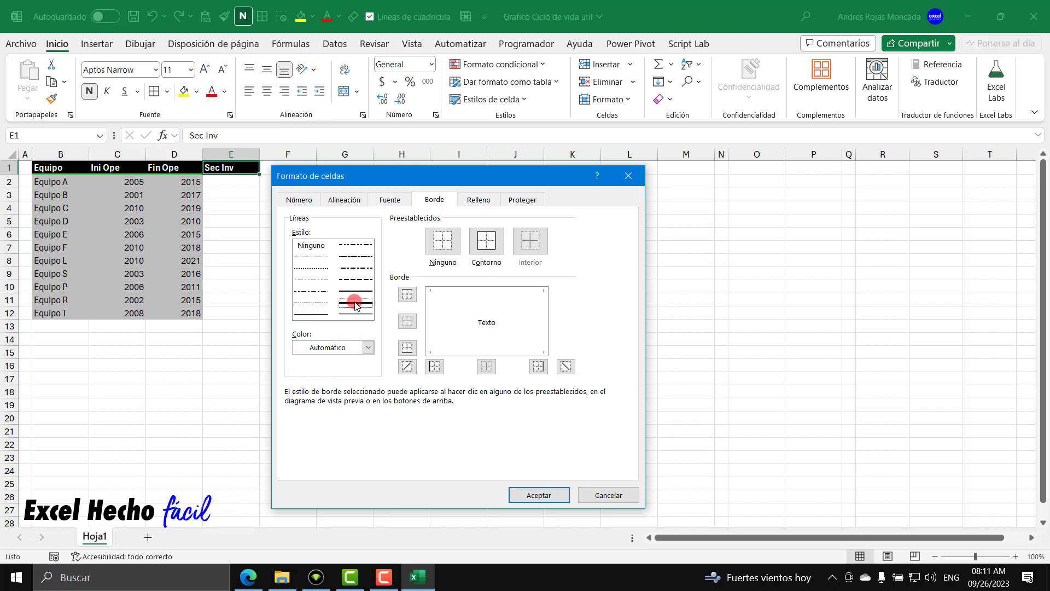
pyautogui.click(368, 347)
pyautogui.click(310, 436)
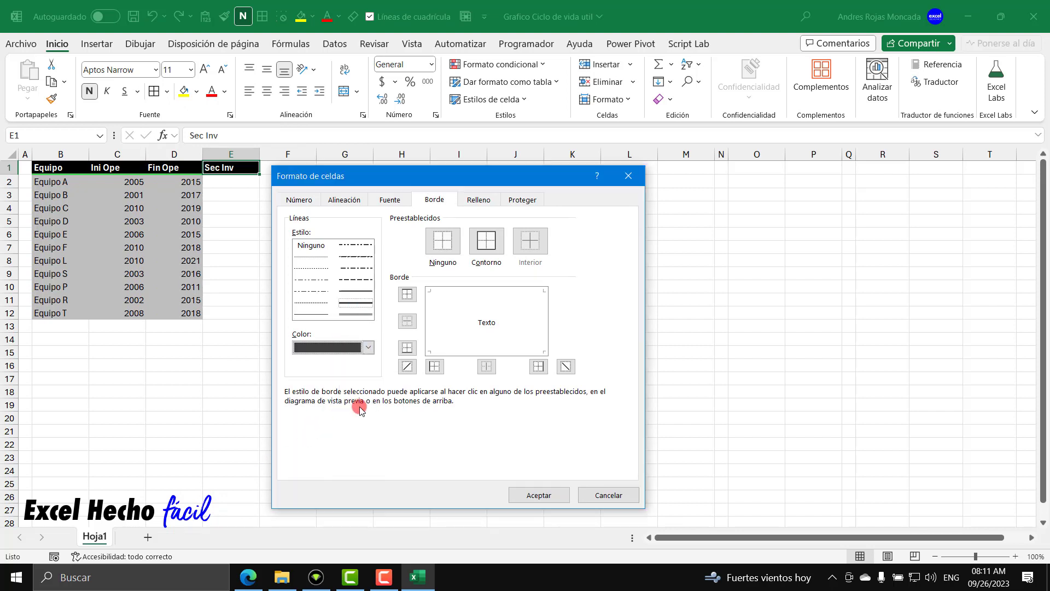
pyautogui.click(407, 347)
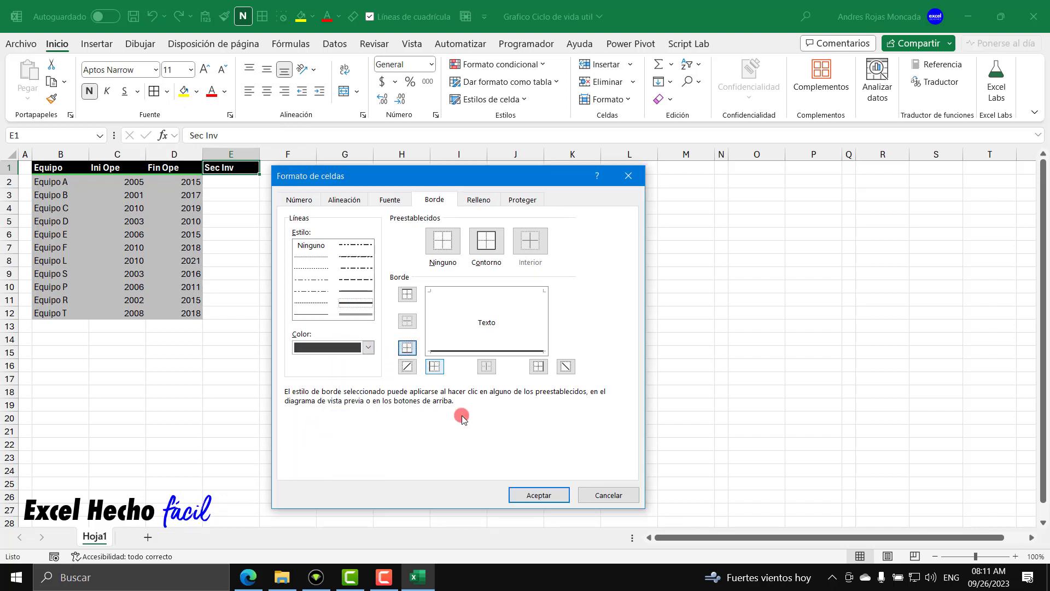
pyautogui.click(549, 495)
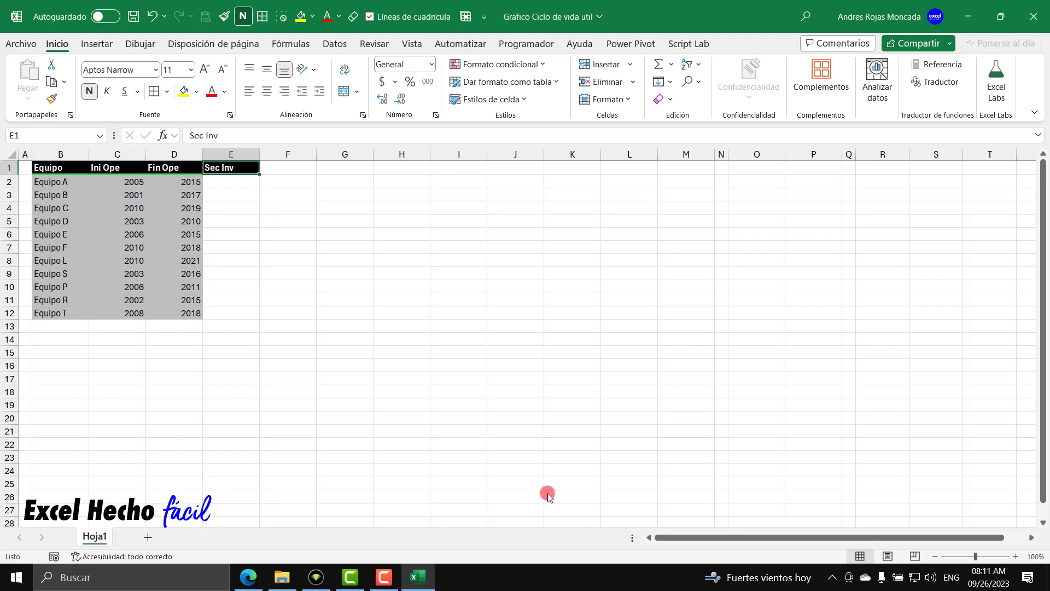
# Remove the fill from the Sec Inv header cell and set its font color to black
pyautogui.click(196, 92)
pyautogui.click(215, 241)
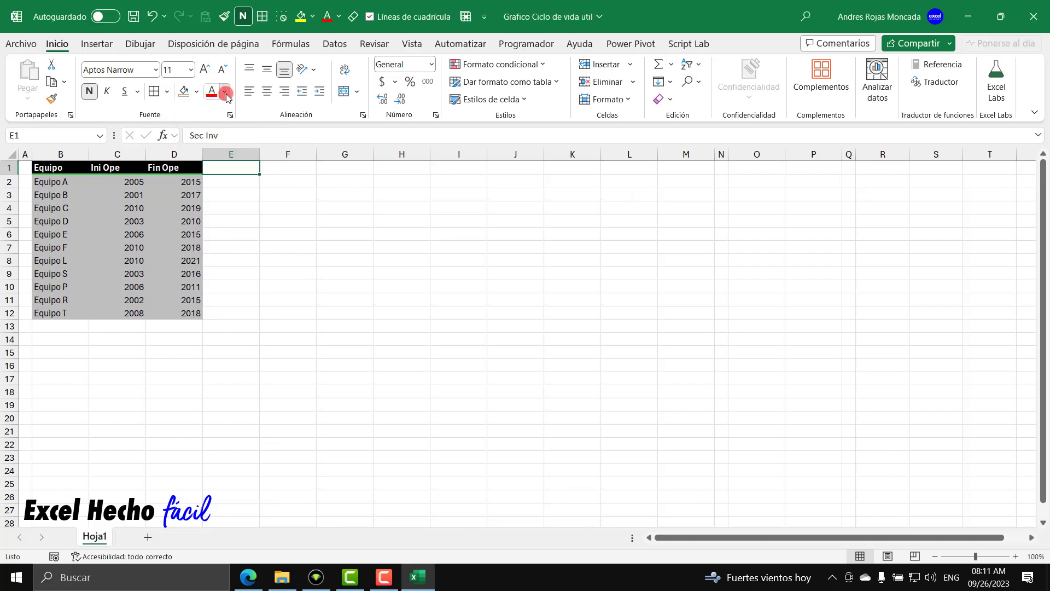
pyautogui.click(224, 92)
pyautogui.click(230, 110)
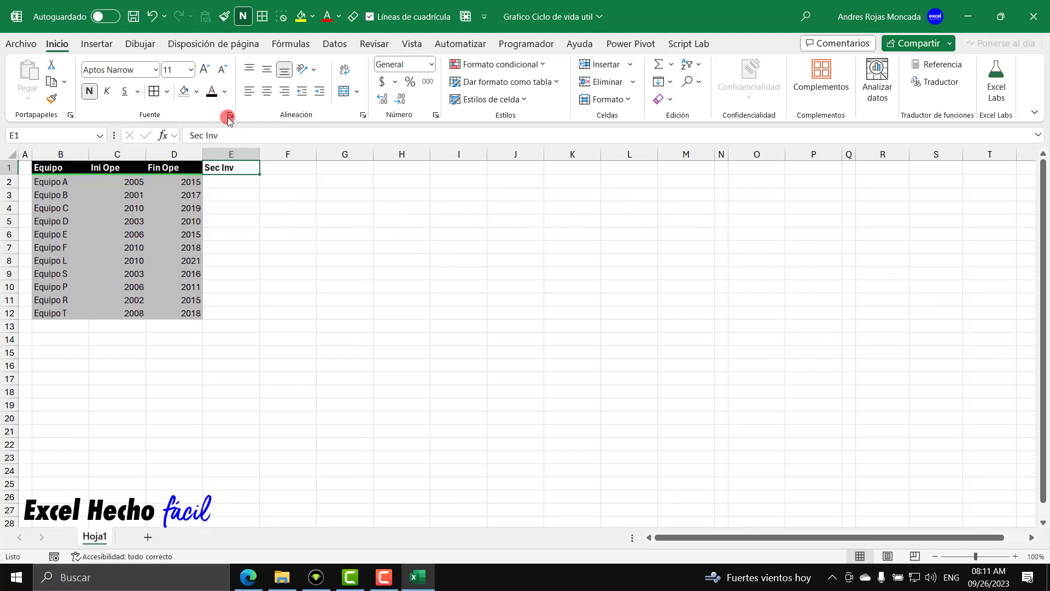
pyautogui.click(232, 203)
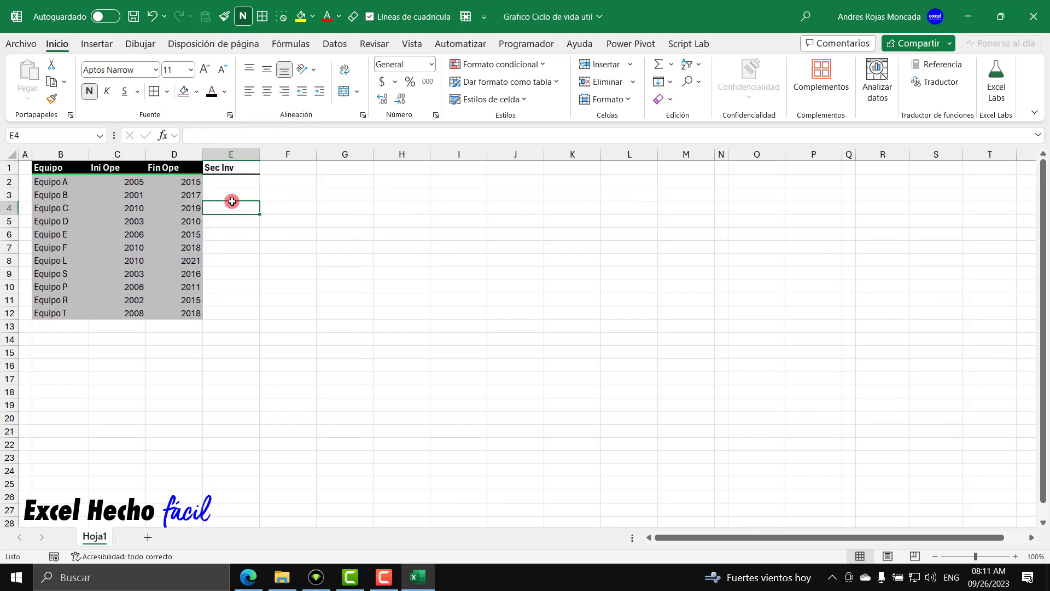
# Copy the formatting of the Sec Inv header to cells F1:M1
pyautogui.click(232, 166)
pyautogui.click(51, 98)
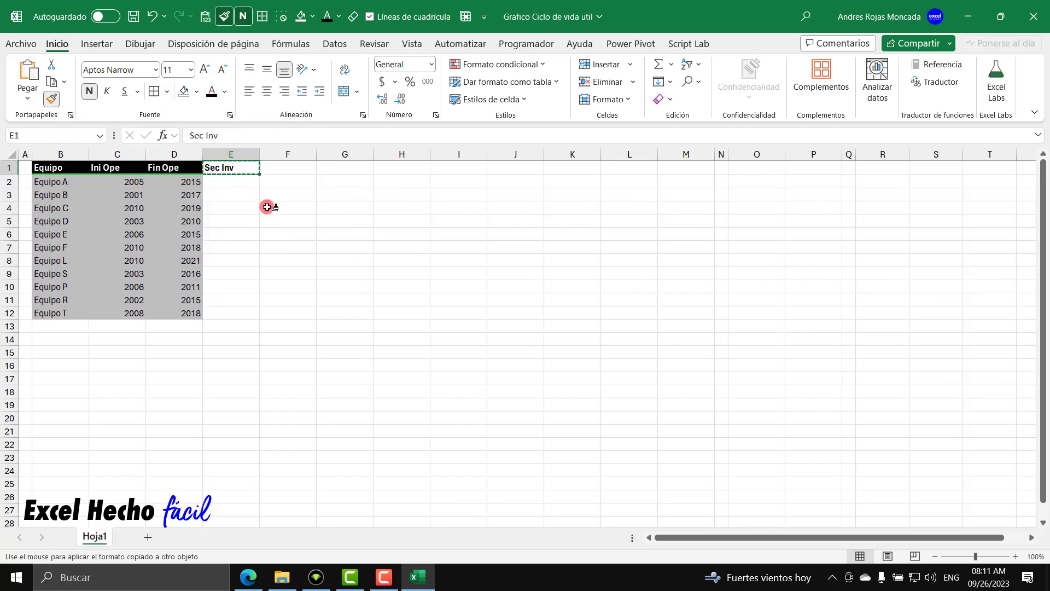
pyautogui.moveTo(278, 167); pyautogui.dragTo(687, 167)
pyautogui.click(320, 204)
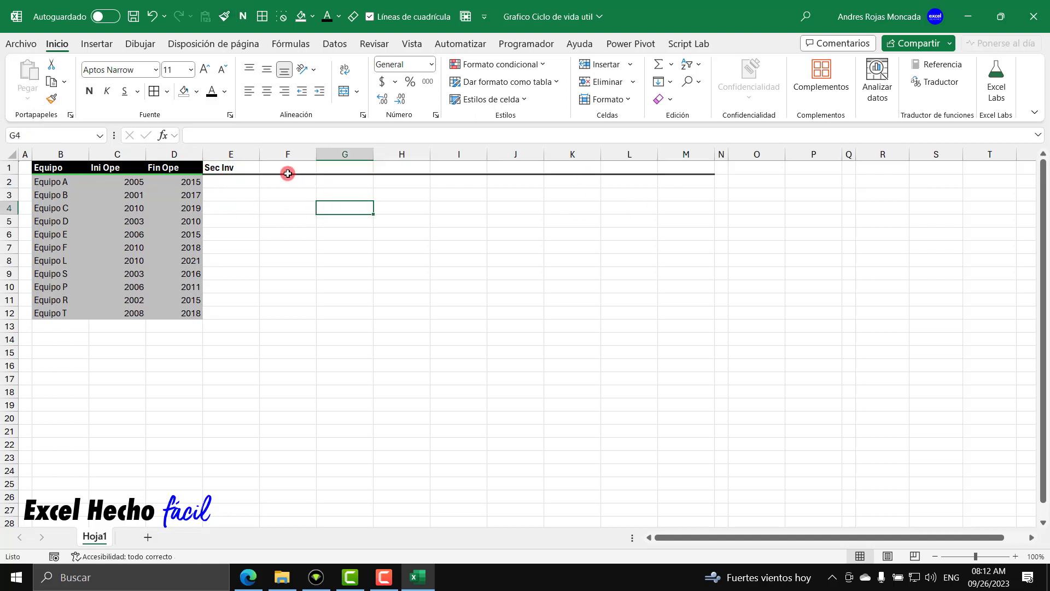
# Enter the header Sec Inv-1 in cell F1
pyautogui.click(286, 170)
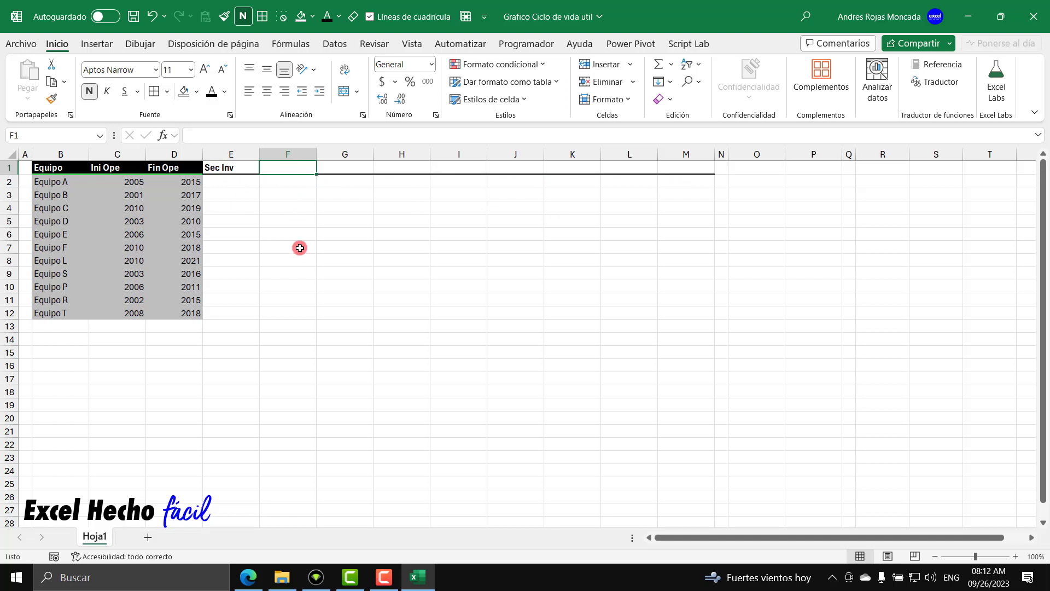
pyautogui.write('Sec')
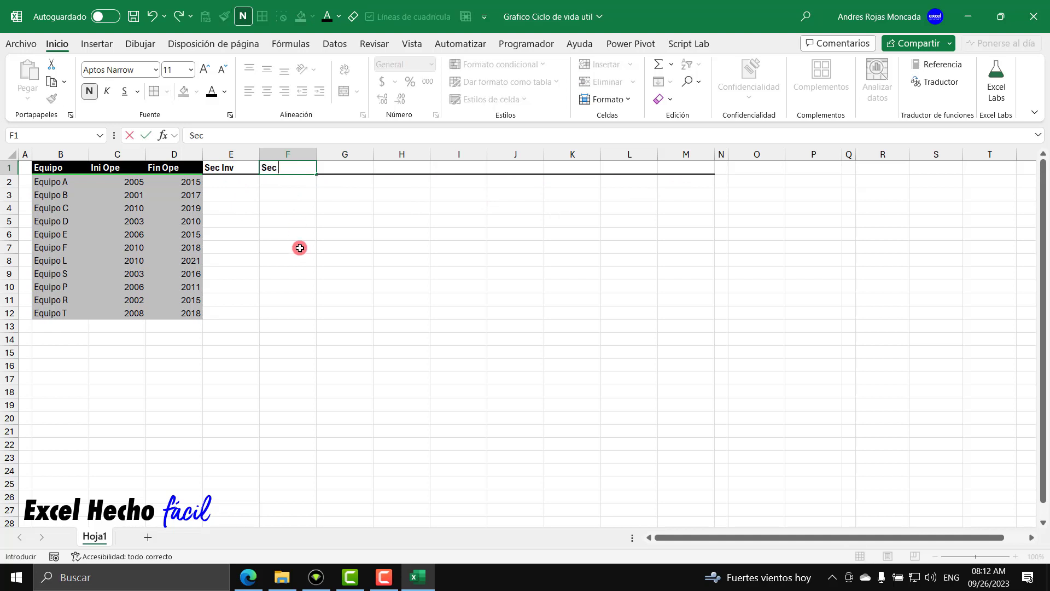
pyautogui.write(' Inv-1')
pyautogui.press('Return')
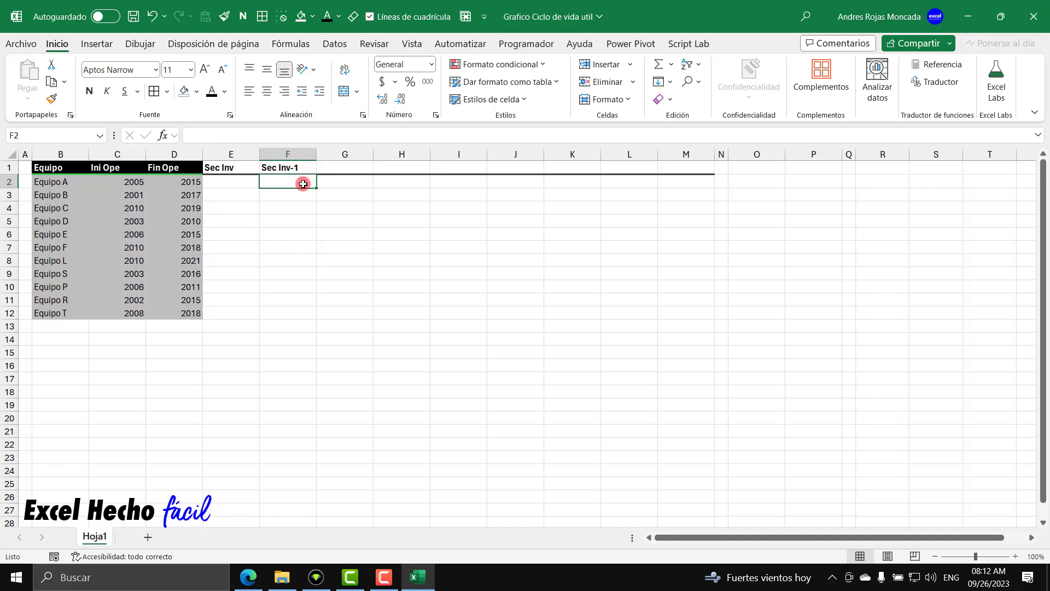
# Enter the headers Seleccion, Duracion and Serie Equipo in cells G1, H1 and I1
pyautogui.click(323, 169)
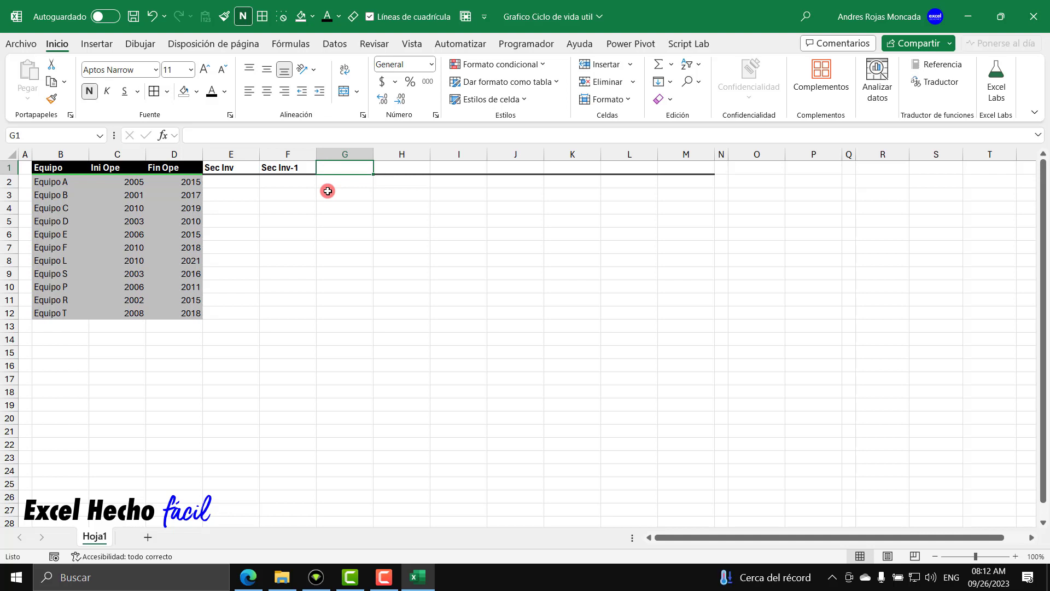
pyautogui.write('Seleccion')
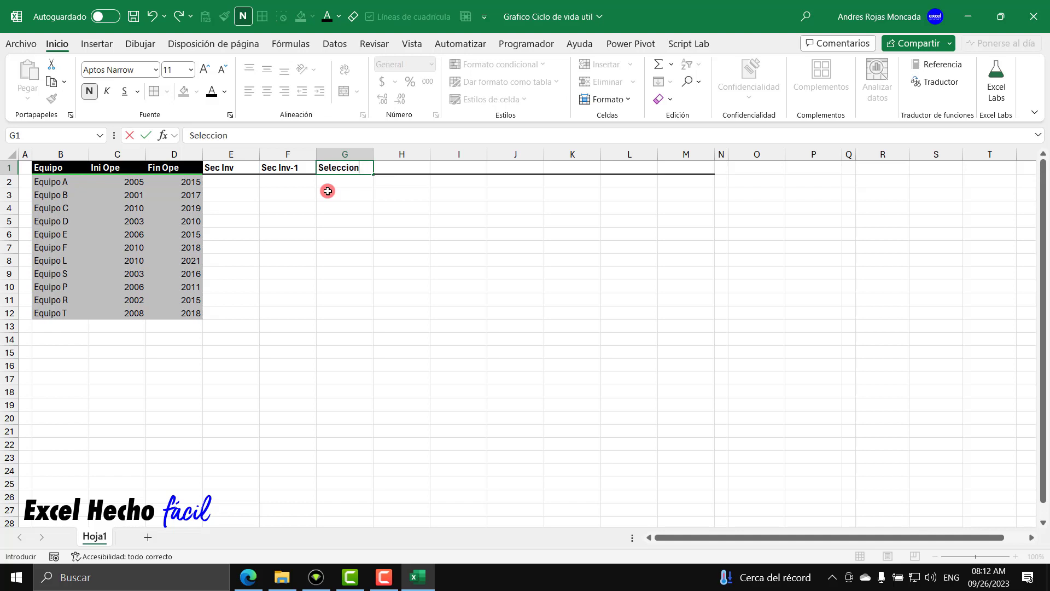
pyautogui.press('Tab')
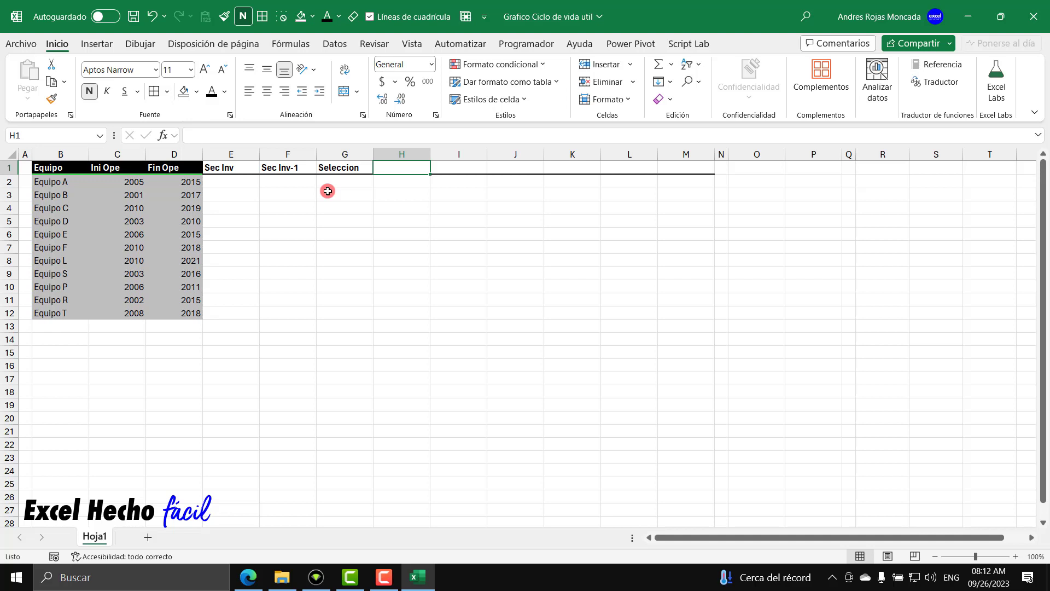
pyautogui.write('Duracion')
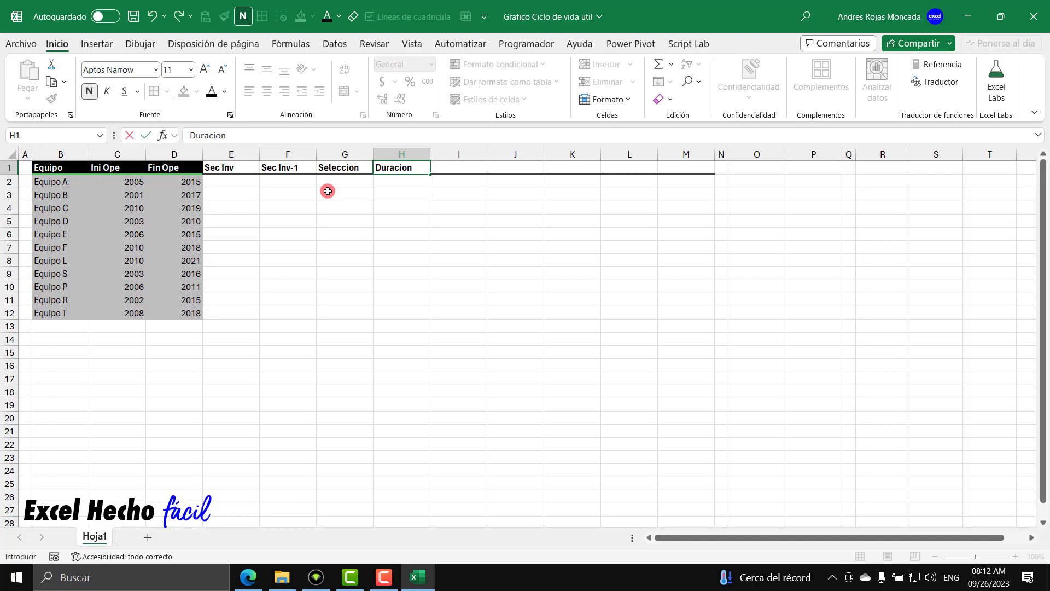
pyautogui.press('Tab')
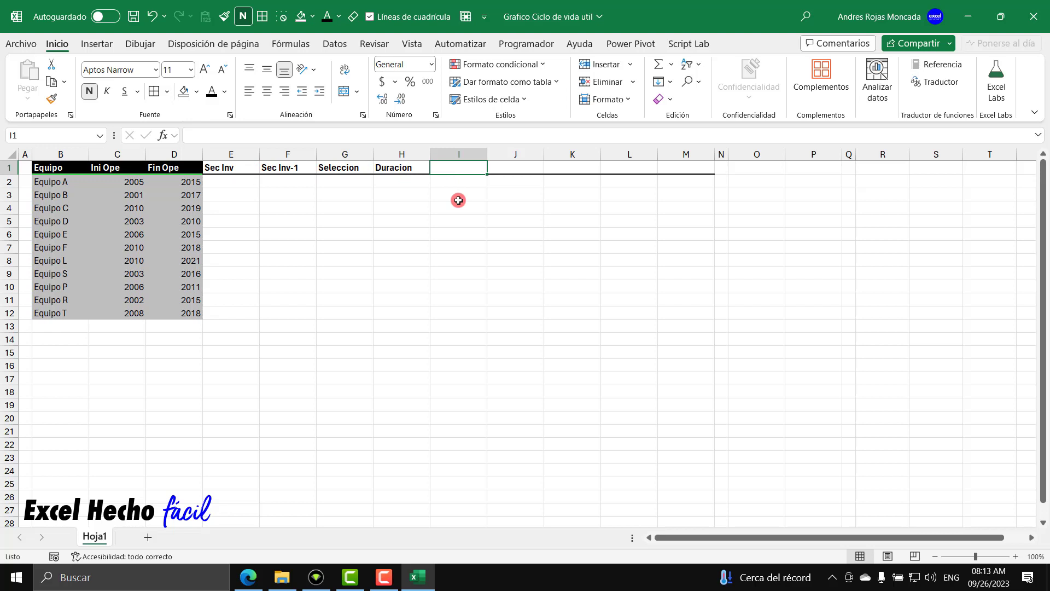
pyautogui.write('Se')
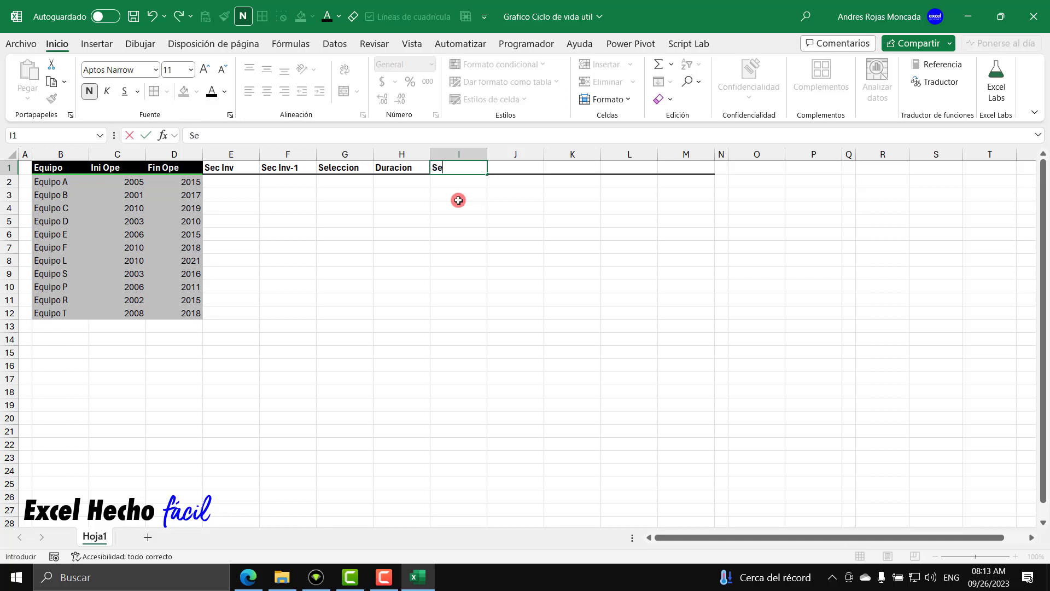
pyautogui.write('rie Equipo')
pyautogui.press('Return')
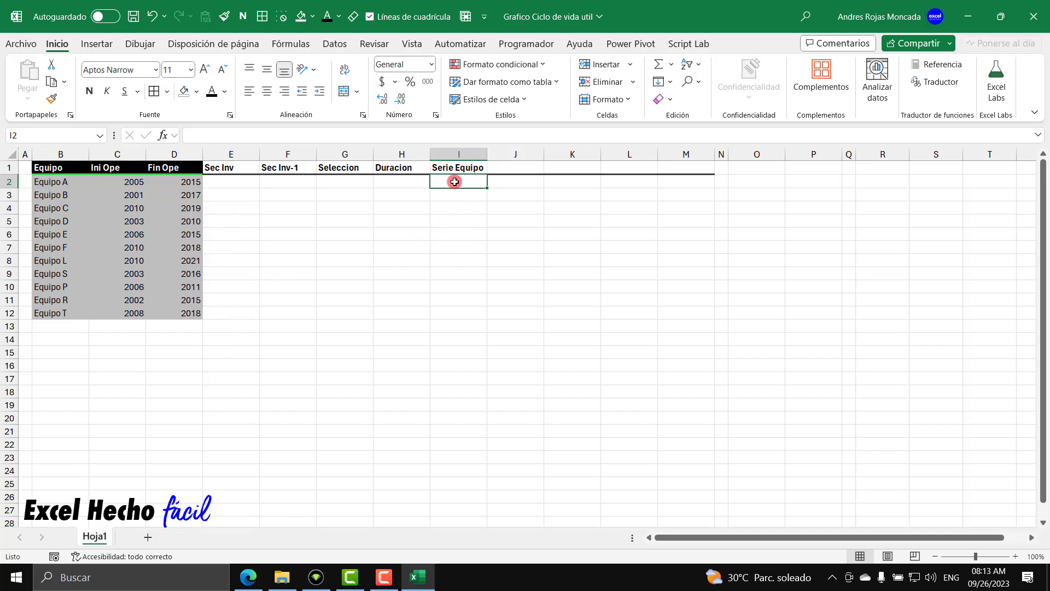
# Enter the headers Serie Uso in cell J1 and Uso in cell K1
pyautogui.click(509, 168)
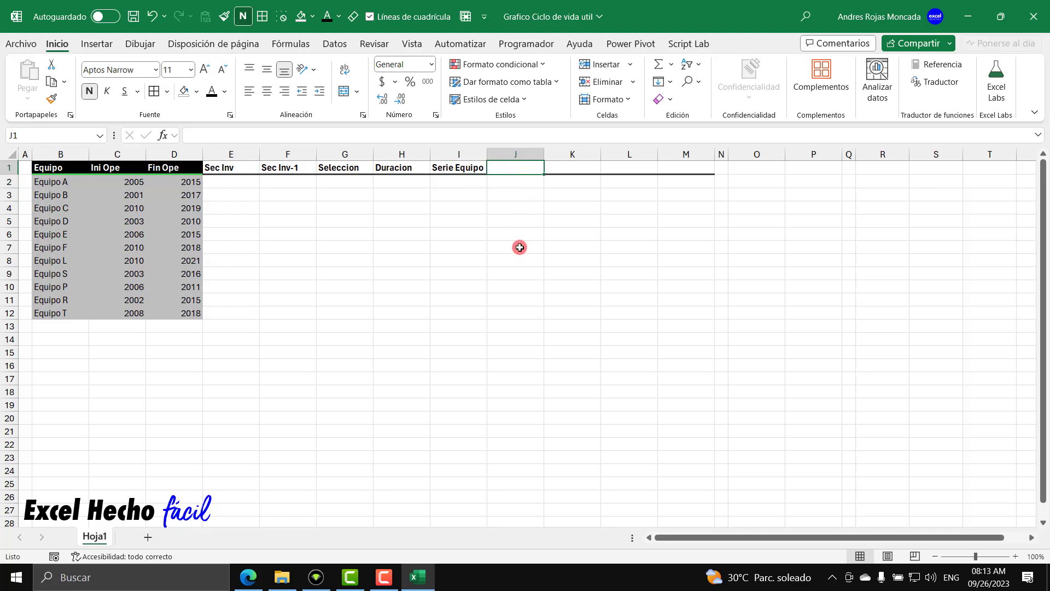
pyautogui.write('Serie Uso')
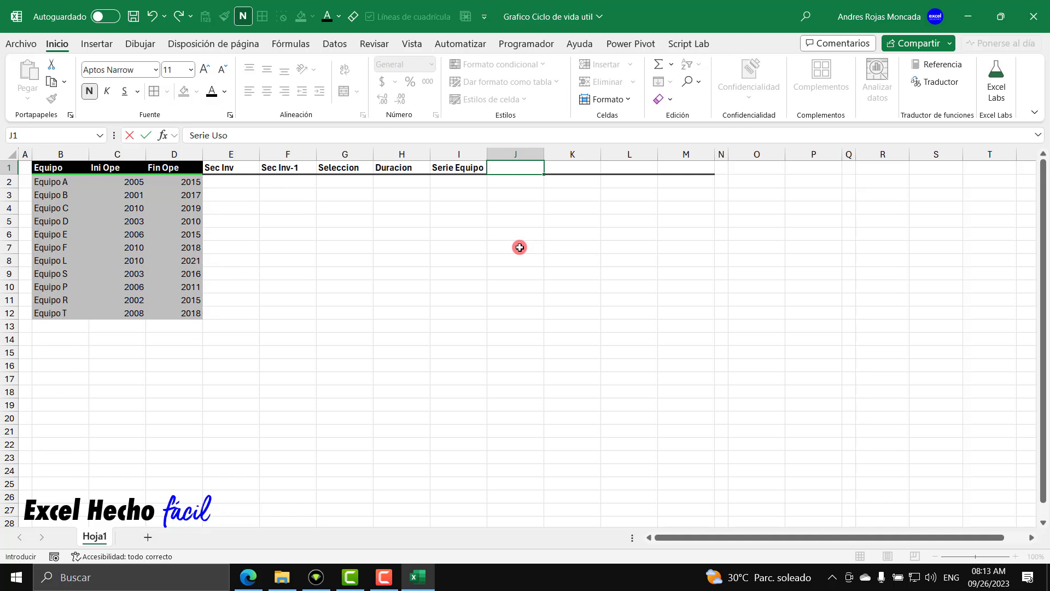
pyautogui.press('Tab')
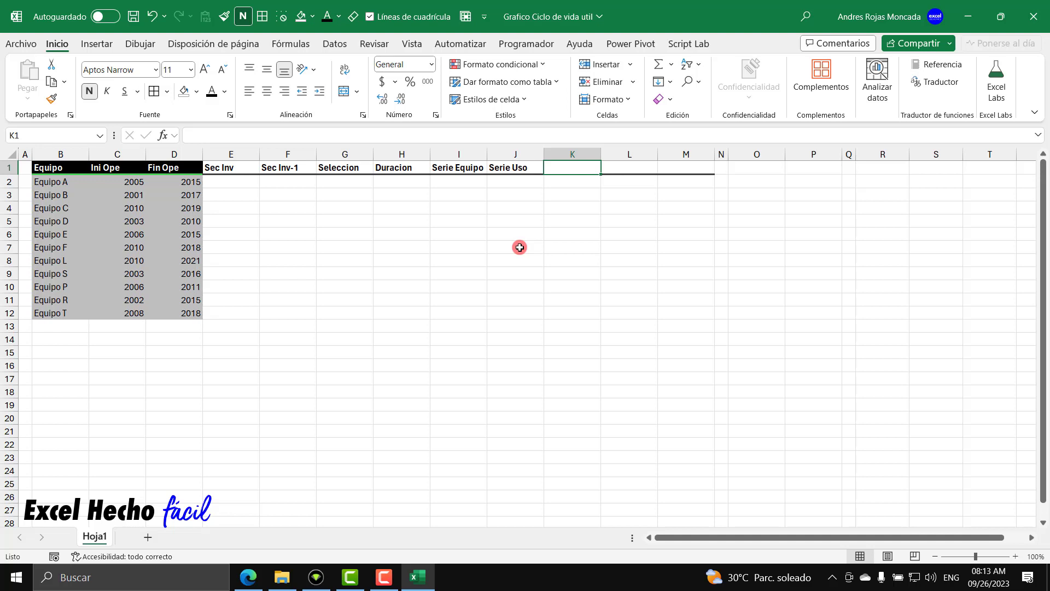
pyautogui.write('Uso')
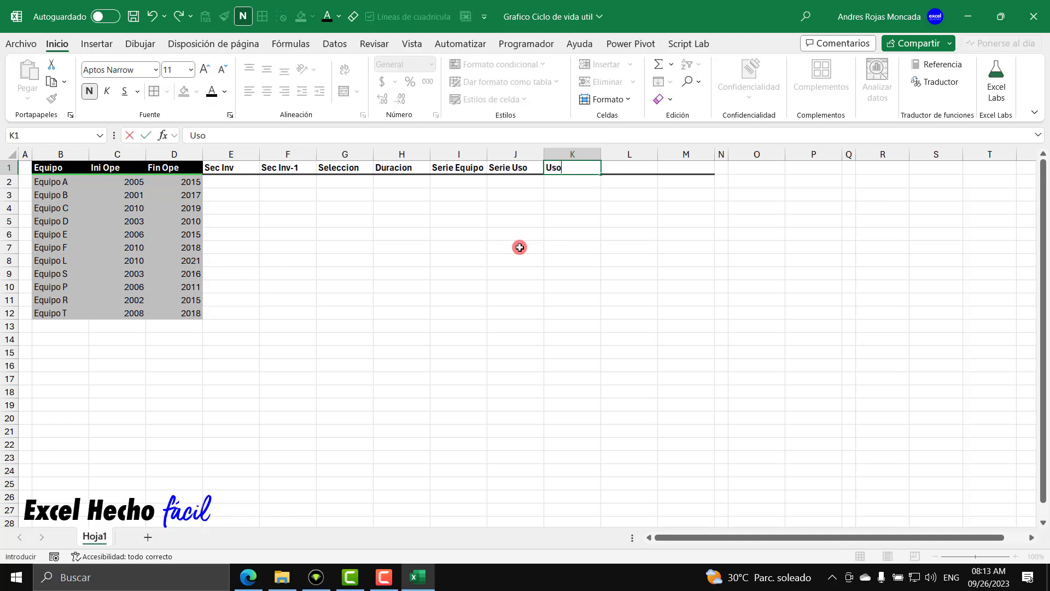
pyautogui.press('Tab')
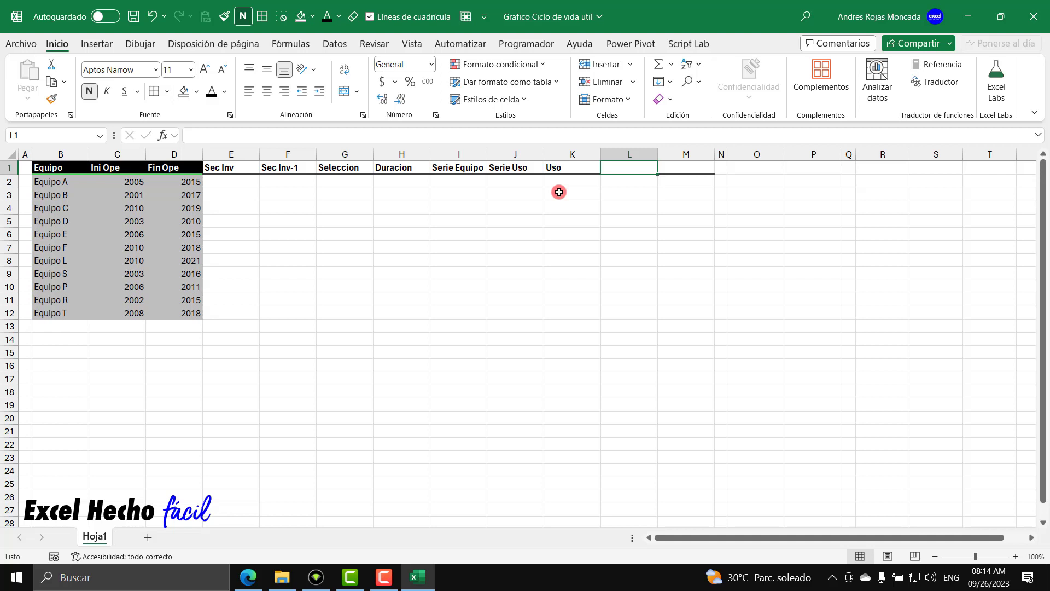
# Enter the headers Ing Ope in cell L1 and Sal Ope in cell M1
pyautogui.write('Ing')
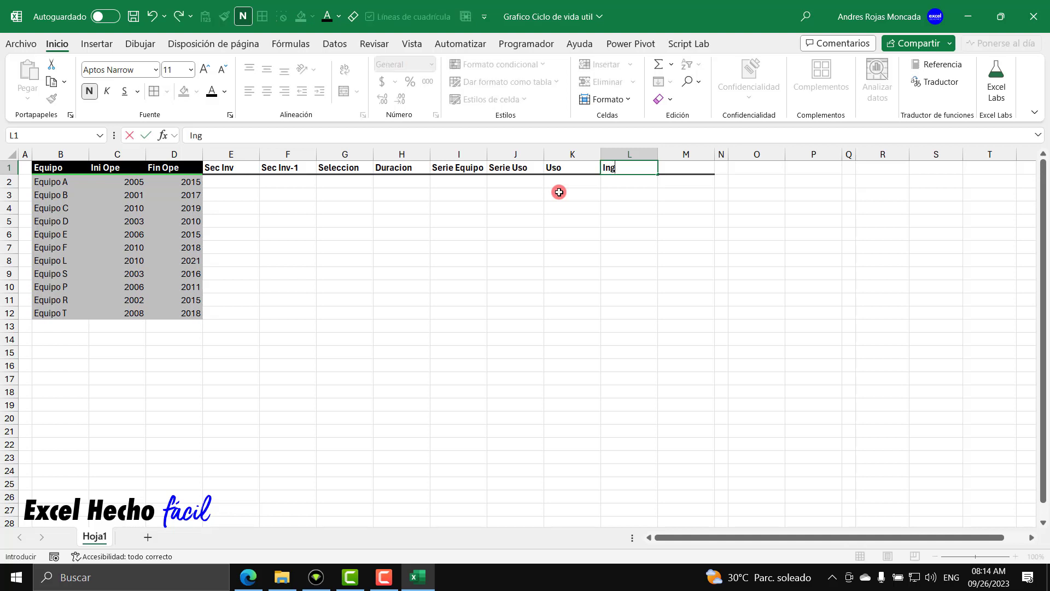
pyautogui.write(' Ope')
pyautogui.press('Tab')
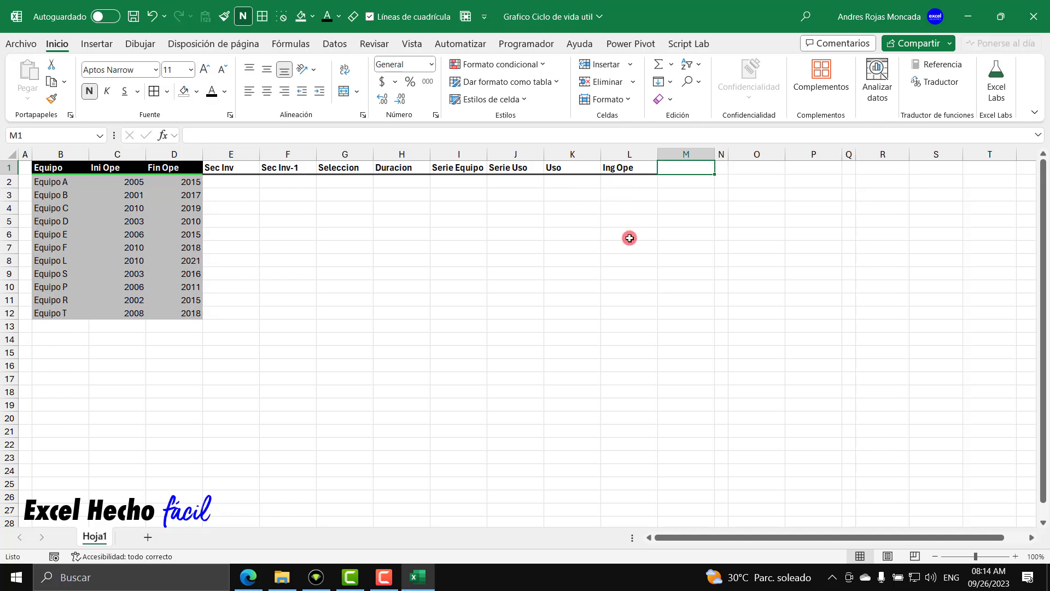
pyautogui.write('Sal')
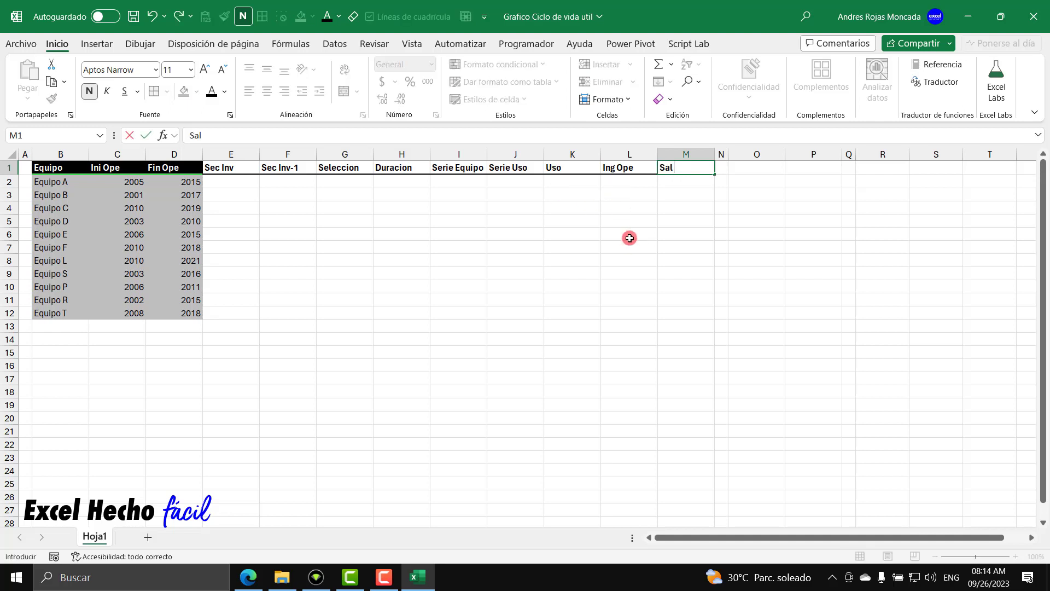
pyautogui.write(' Ope')
pyautogui.press('Return')
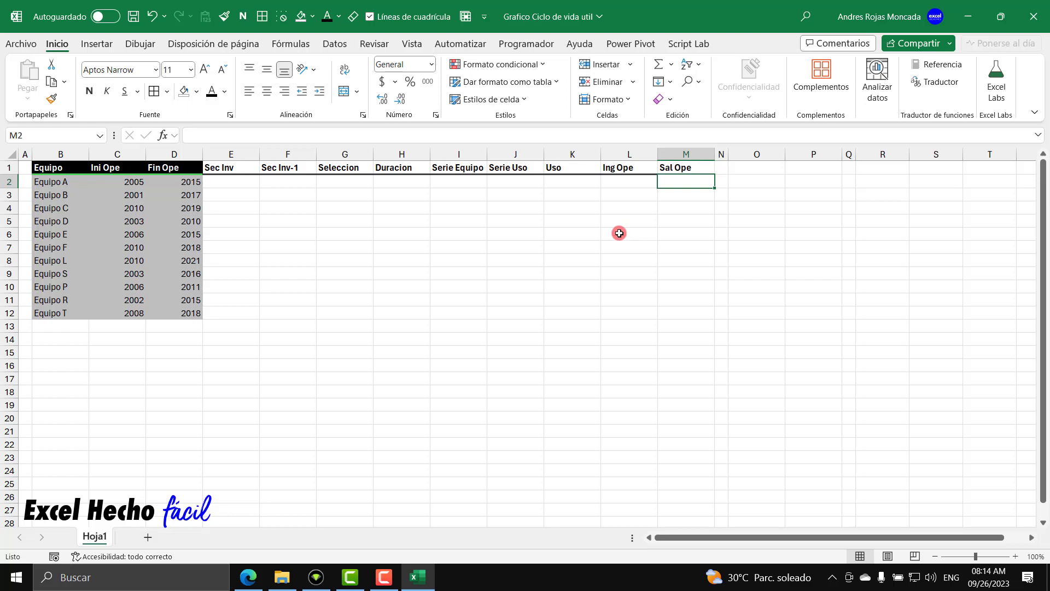
# Insert an empty markers-only scatter chart with blank cell O1 selected
pyautogui.click(251, 182)
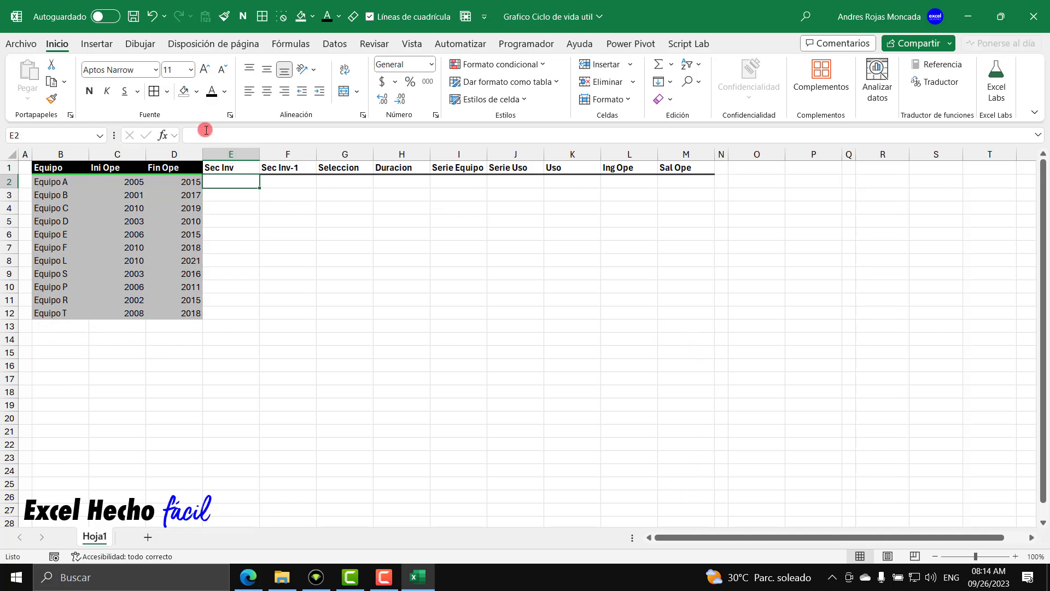
pyautogui.click(770, 169)
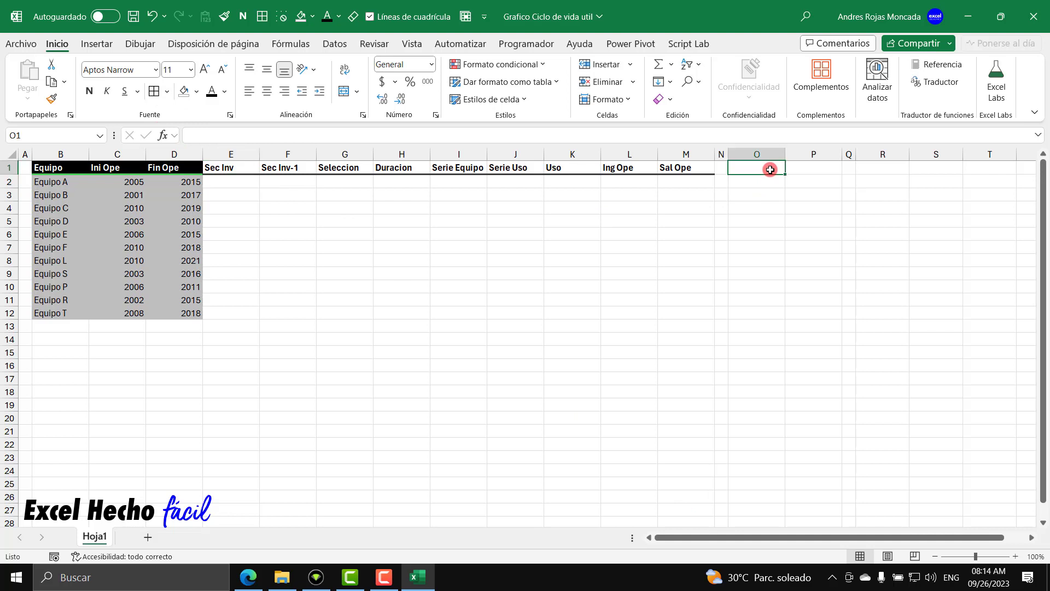
pyautogui.click(88, 51)
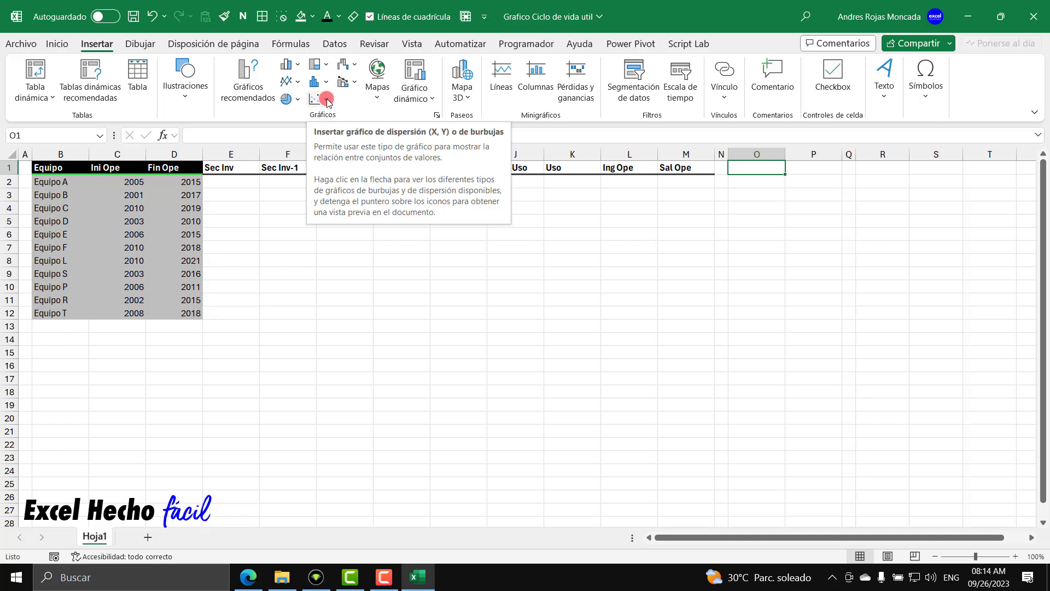
pyautogui.click(327, 101)
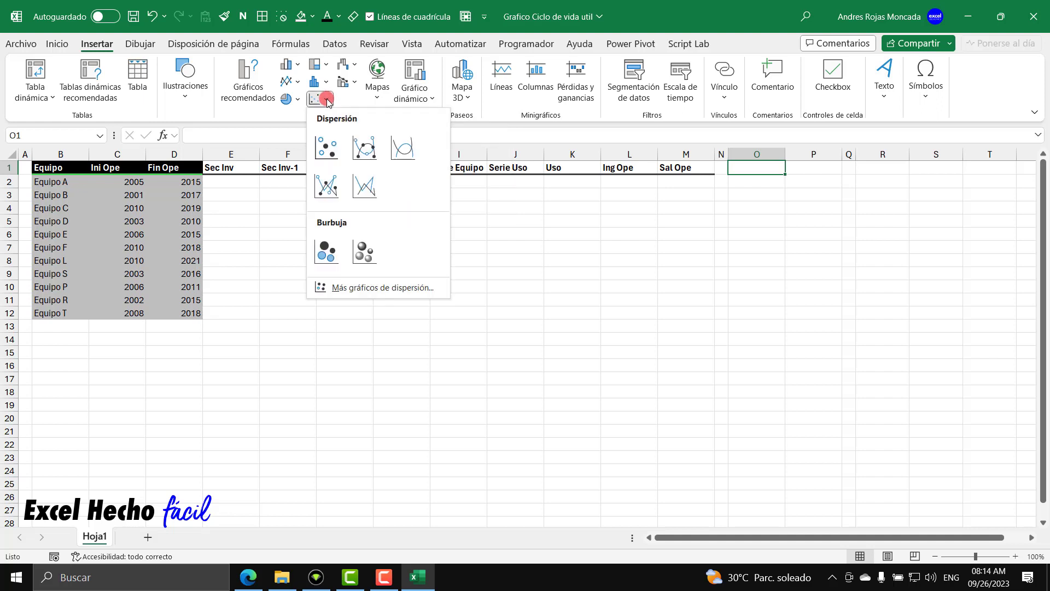
pyautogui.click(325, 147)
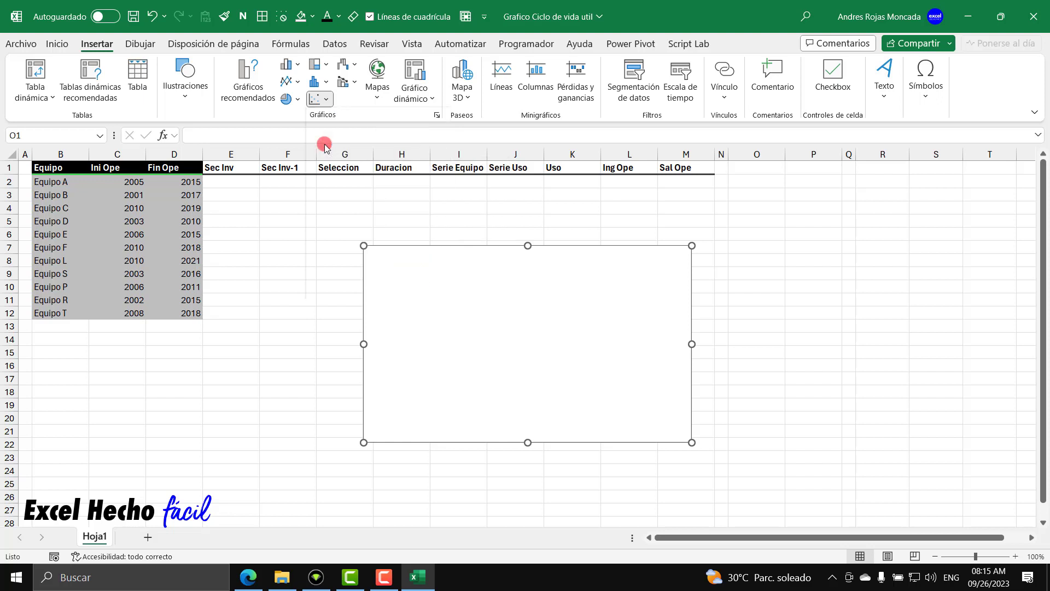
# Move and resize the empty chart below the table to span columns B to P, from row 13 to row 28
pyautogui.moveTo(407, 259); pyautogui.dragTo(402, 309)
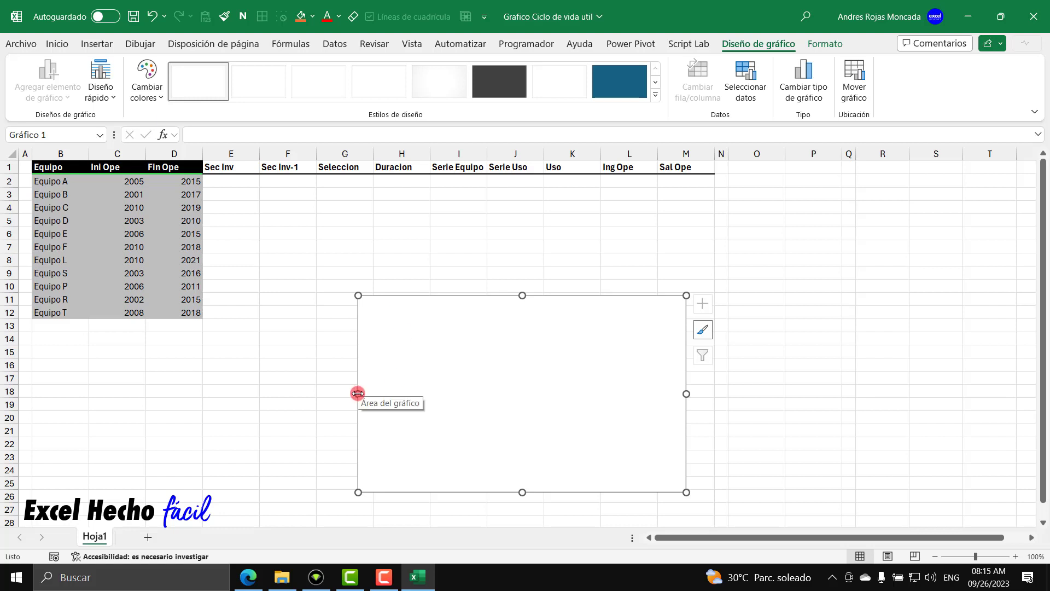
pyautogui.moveTo(358, 393); pyautogui.dragTo(45, 393)
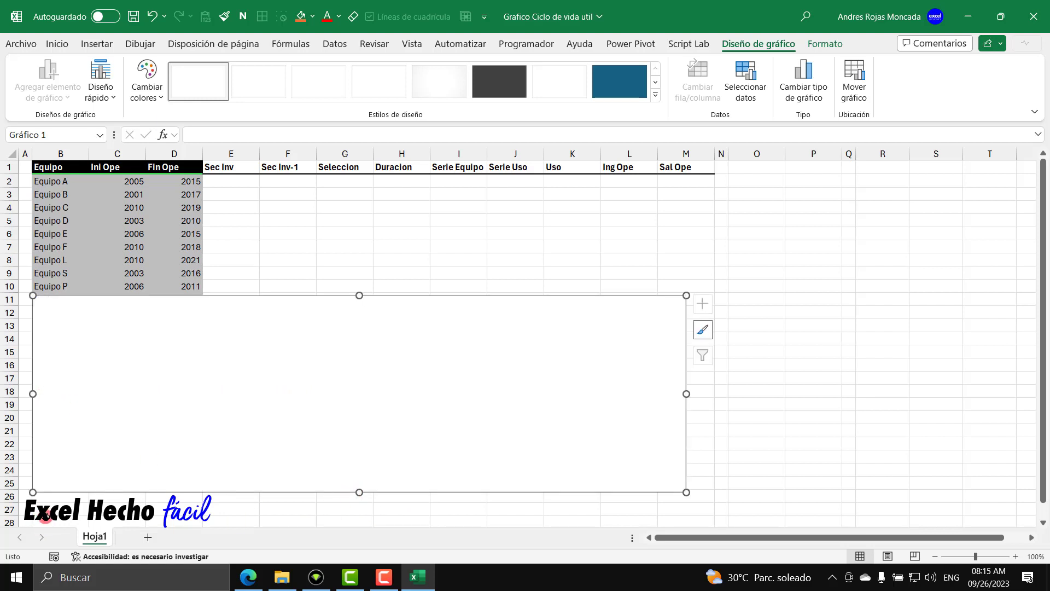
pyautogui.scroll(-2, 351, 504)
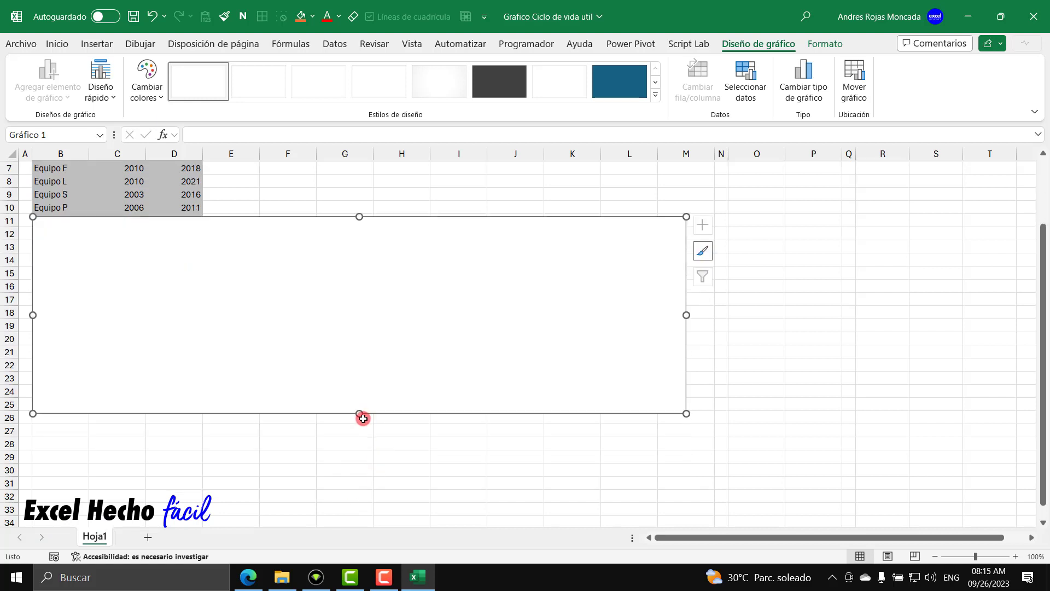
pyautogui.moveTo(358, 415); pyautogui.dragTo(358, 432)
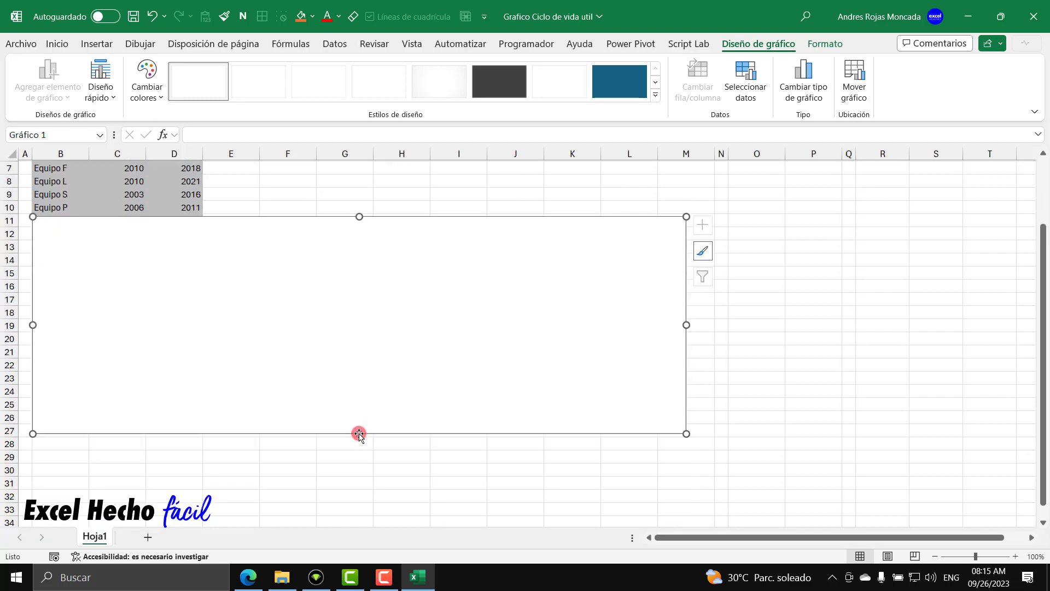
pyautogui.moveTo(361, 435); pyautogui.dragTo(365, 446)
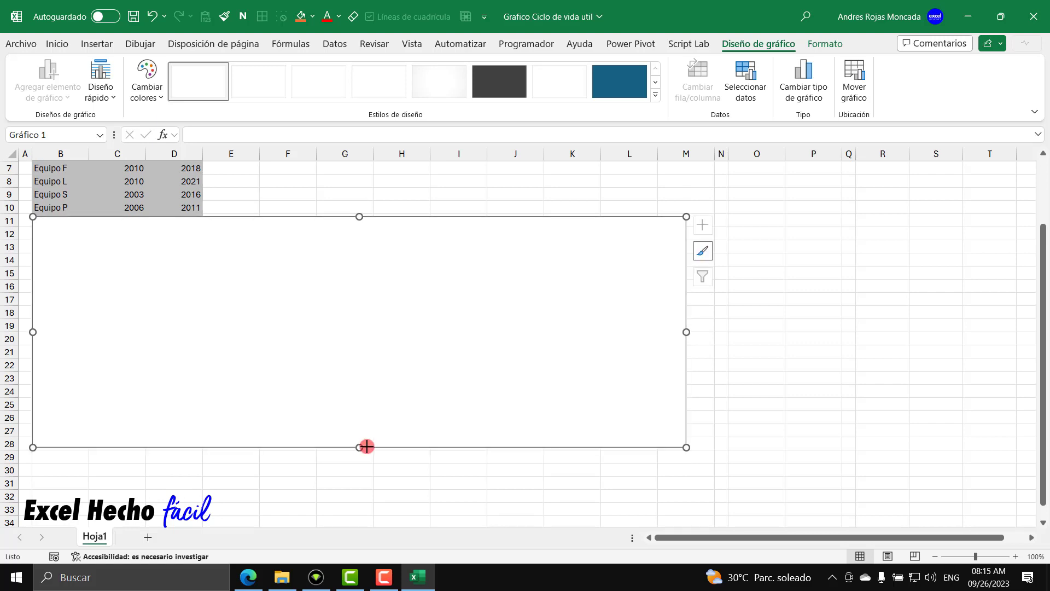
pyautogui.scroll(2, 366, 446)
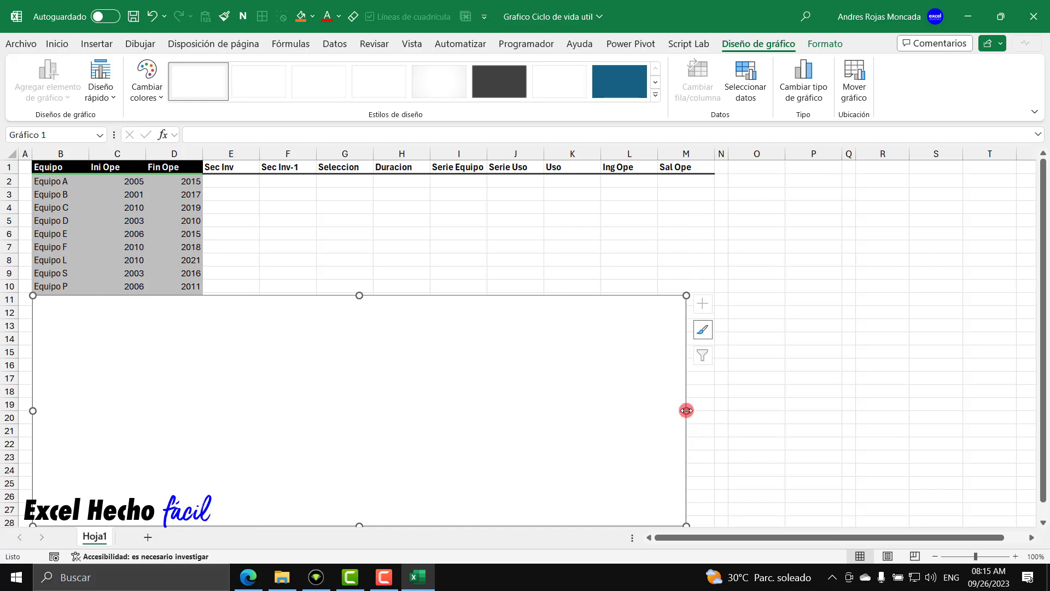
pyautogui.moveTo(686, 410); pyautogui.dragTo(714, 410)
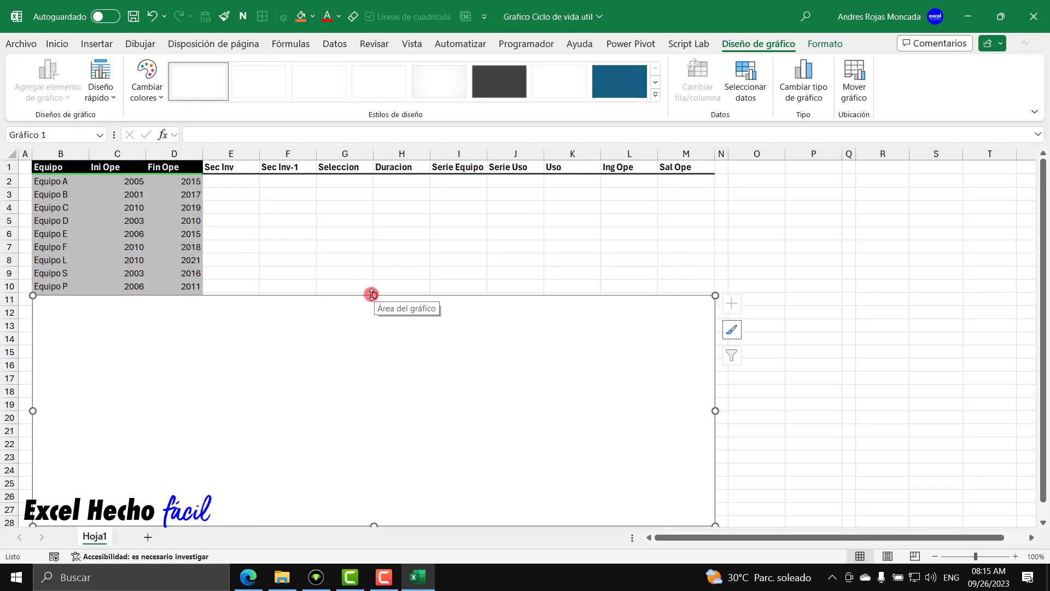
pyautogui.moveTo(374, 296); pyautogui.dragTo(365, 359)
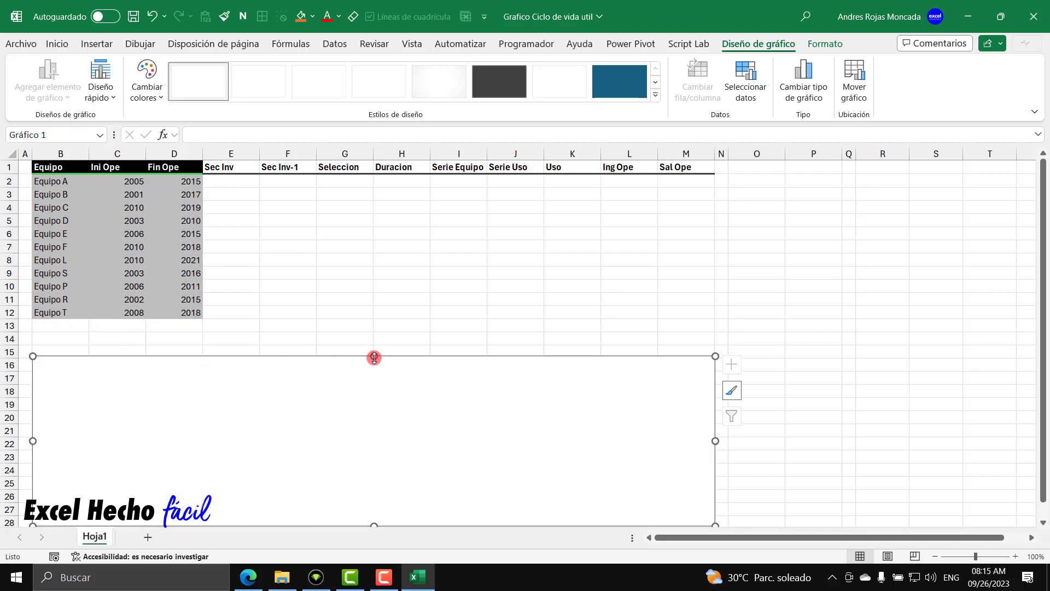
pyautogui.moveTo(374, 356); pyautogui.dragTo(375, 322)
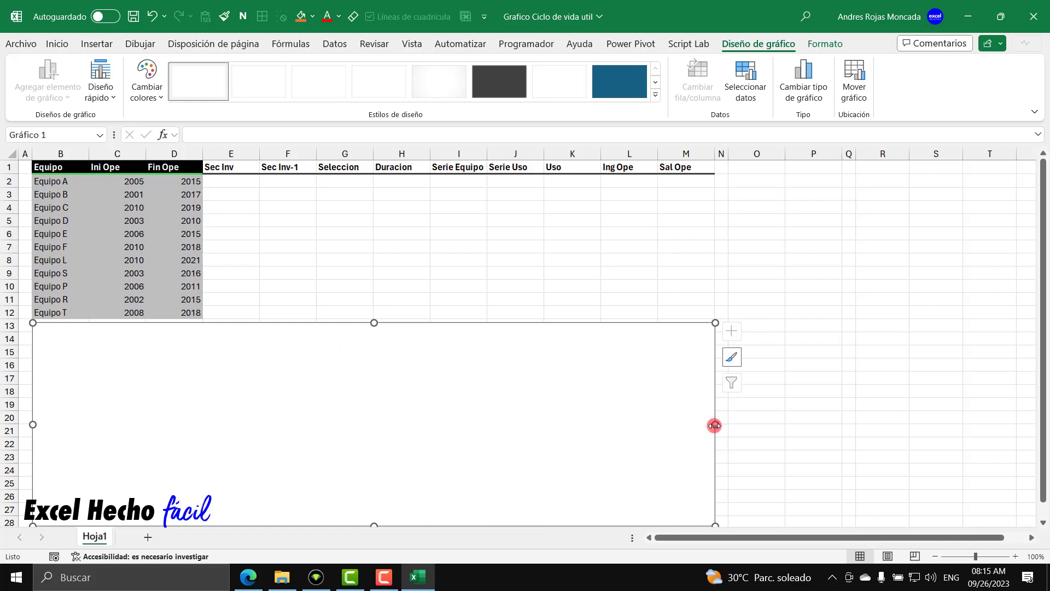
pyautogui.moveTo(714, 425); pyautogui.dragTo(842, 426)
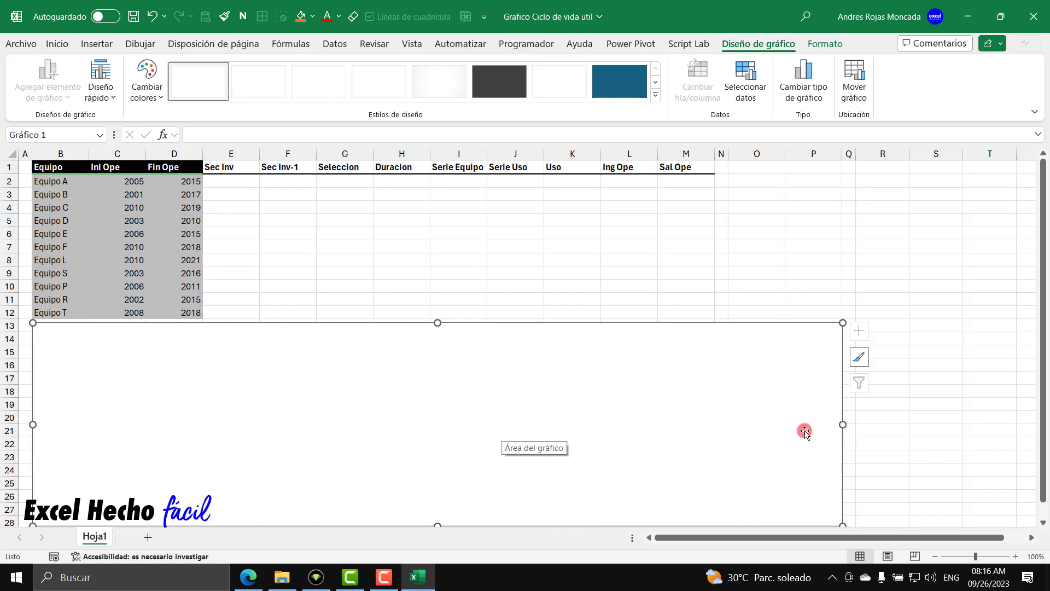
# Enter the label Año Fin in cell R20, beside the empty chart
pyautogui.click(877, 419)
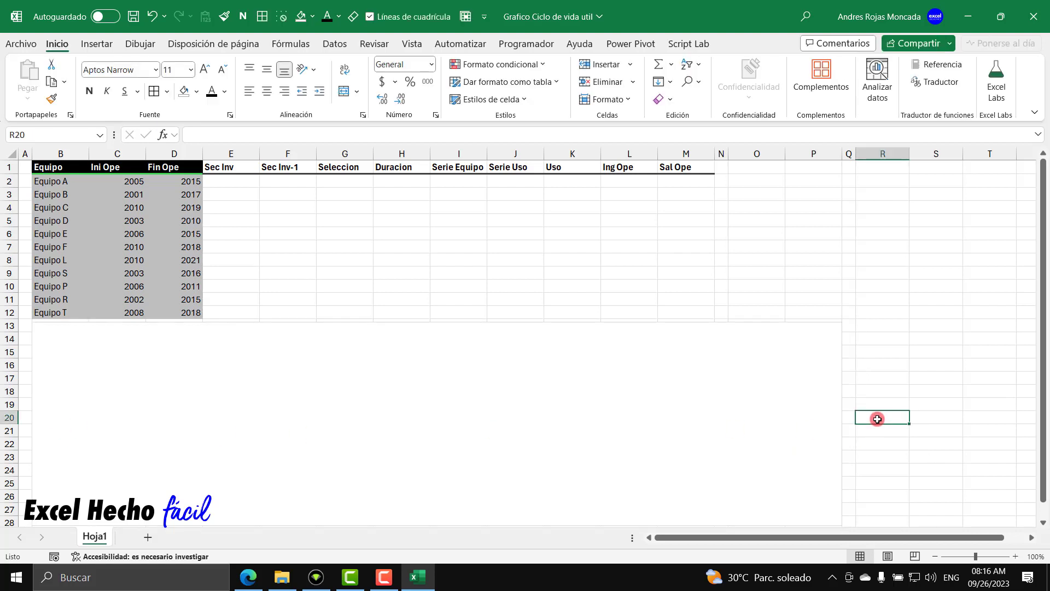
pyautogui.write('A')
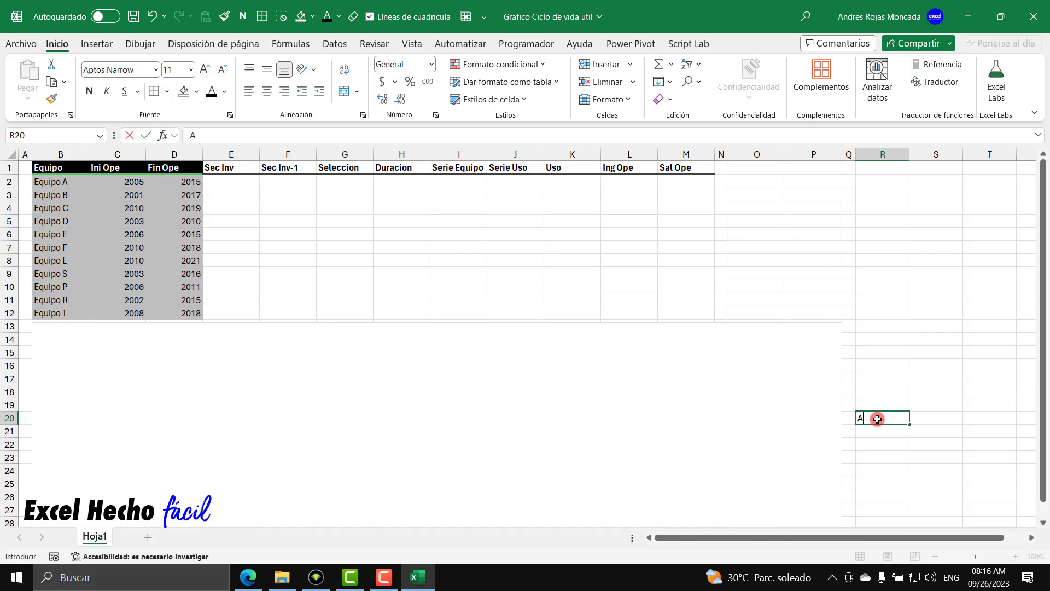
pyautogui.write('ño')
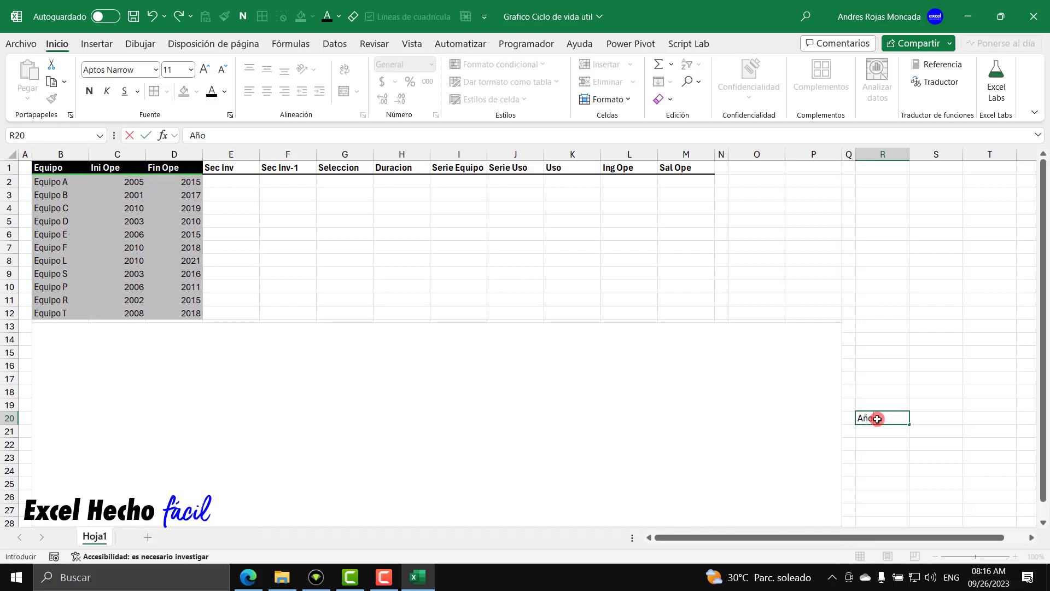
pyautogui.write(' Fin')
pyautogui.press('Tab')
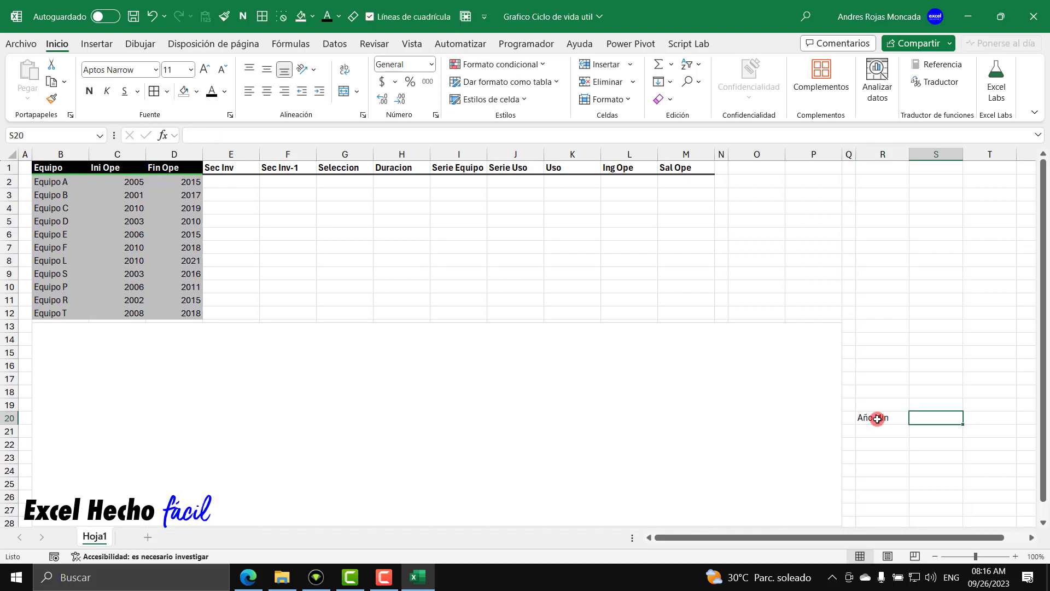
# Enter the labels Año Max in S20 and Año Sel in T20, and make the labels in R20:T20 bold
pyautogui.write('A')
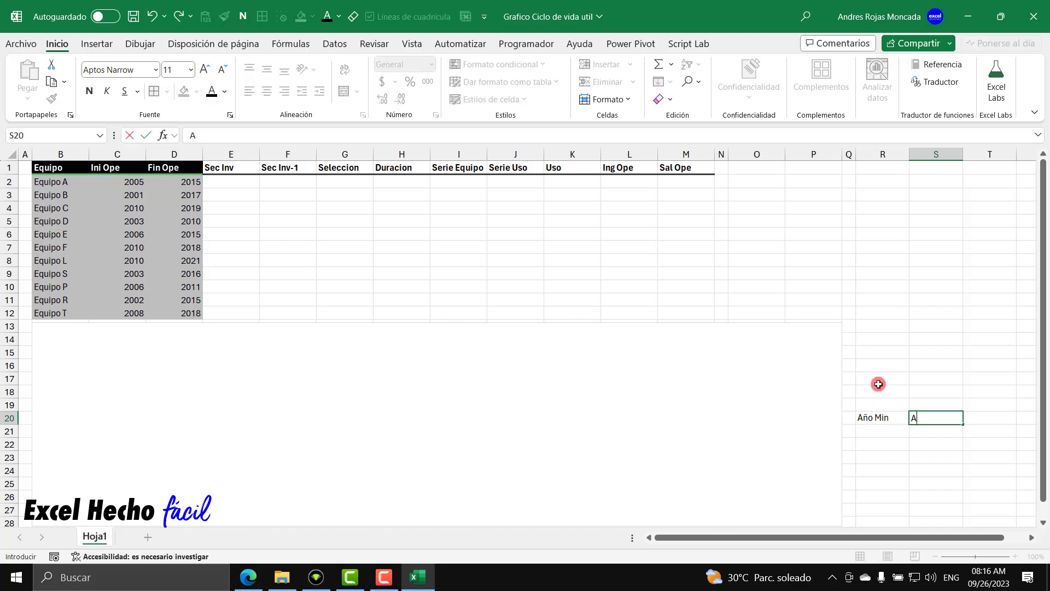
pyautogui.write('ño Max')
pyautogui.press('Tab')
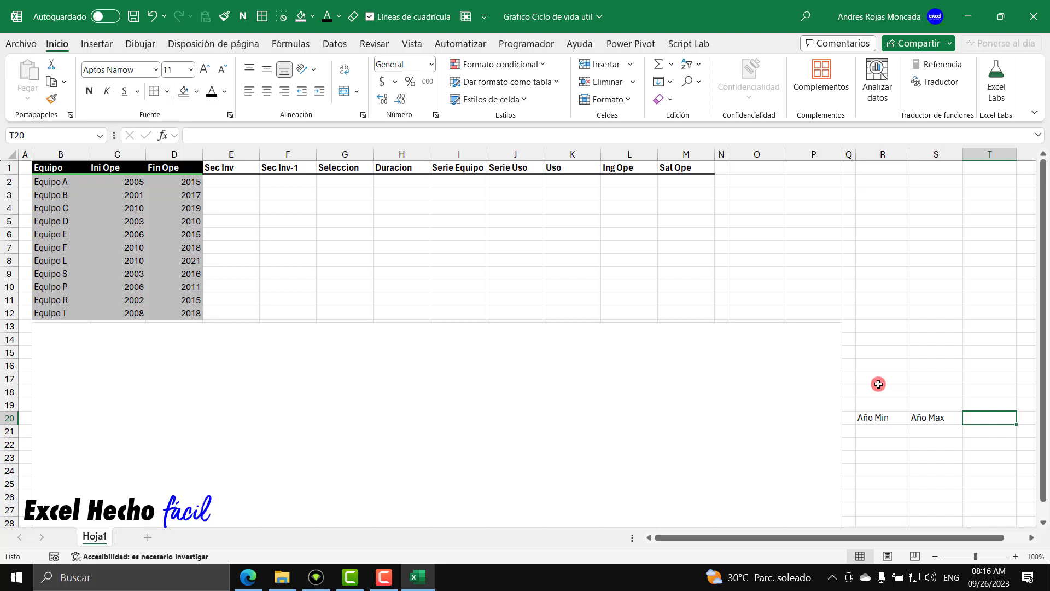
pyautogui.write('Año Sel')
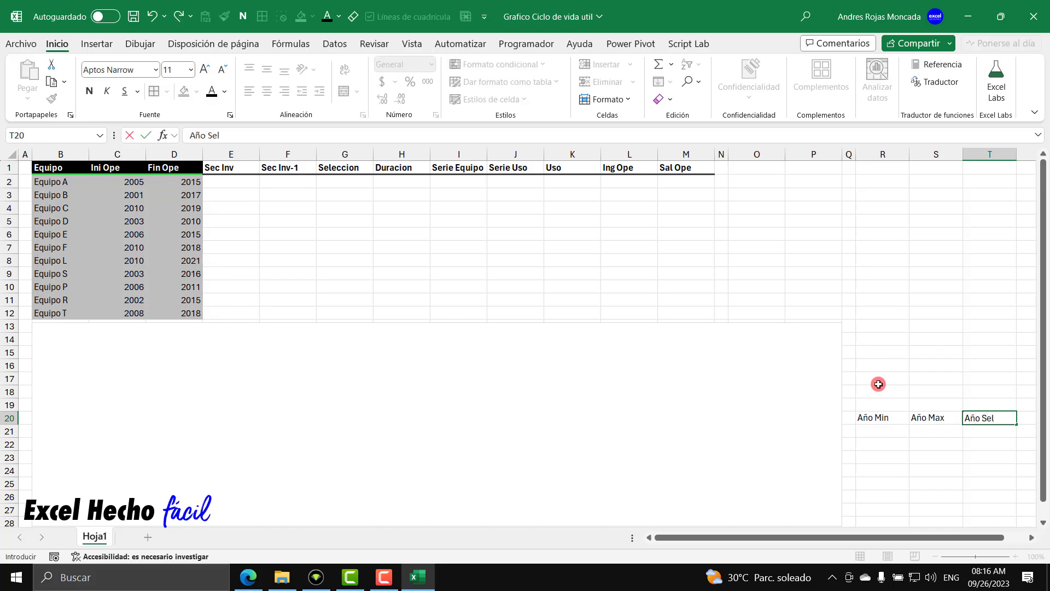
pyautogui.press('Return')
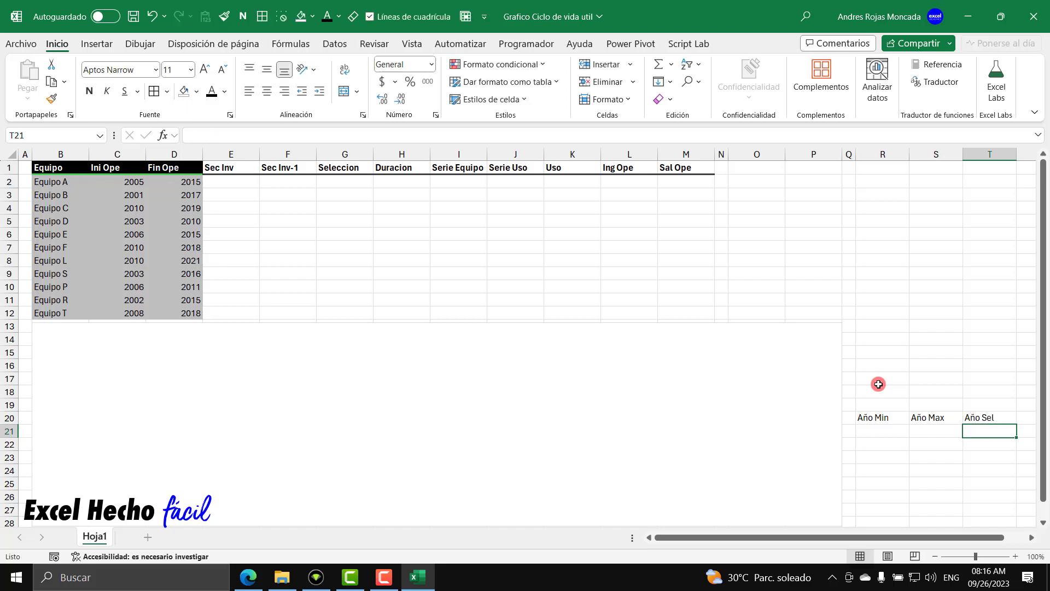
pyautogui.moveTo(875, 417); pyautogui.dragTo(995, 418)
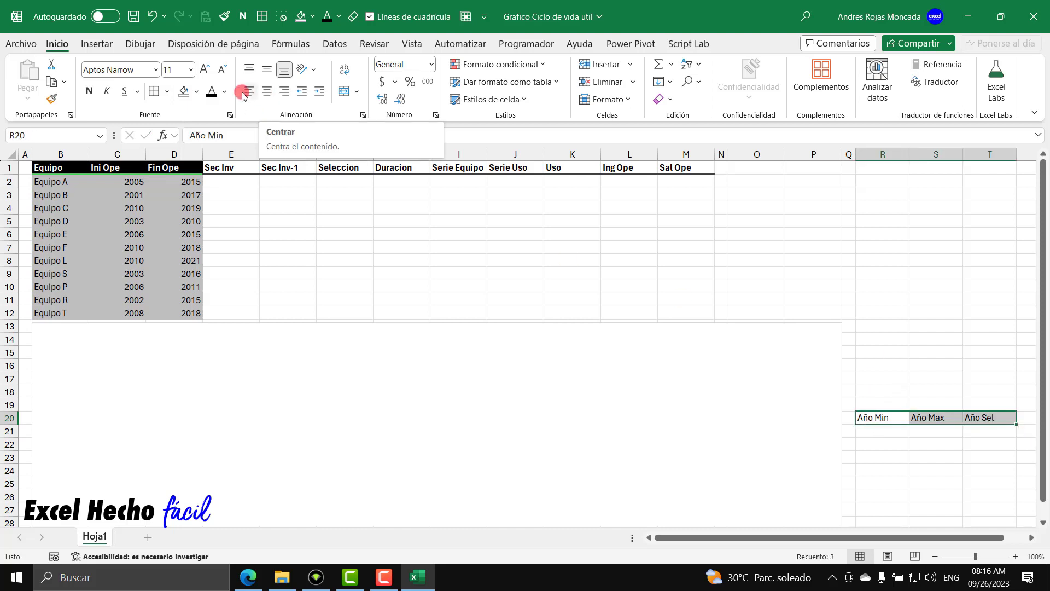
pyautogui.click(89, 91)
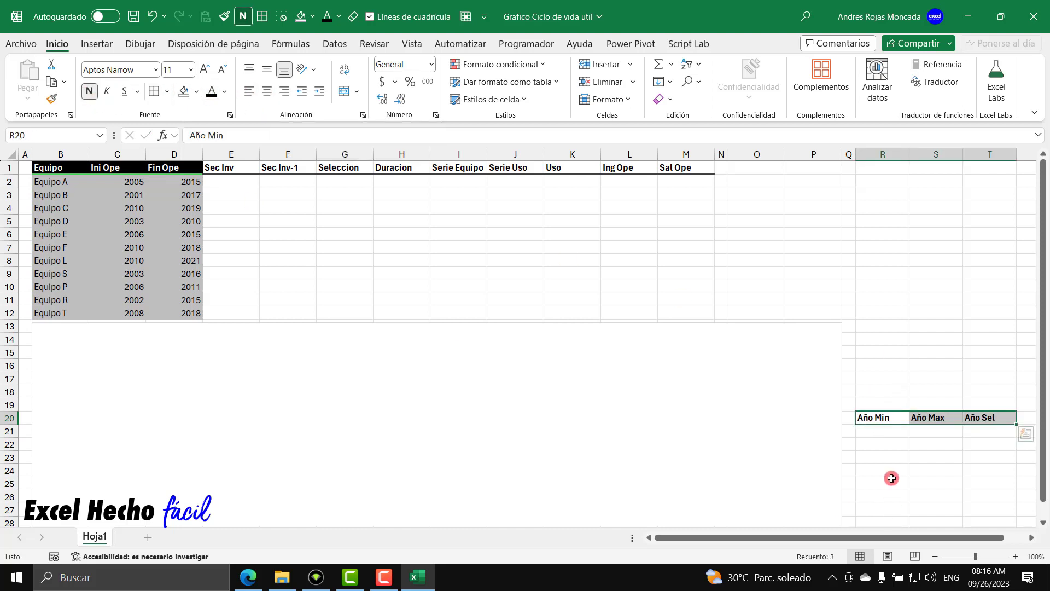
# Calculate the earliest start year in cell R21 under Año Min with =MIN(C2:C12)
pyautogui.click(889, 429)
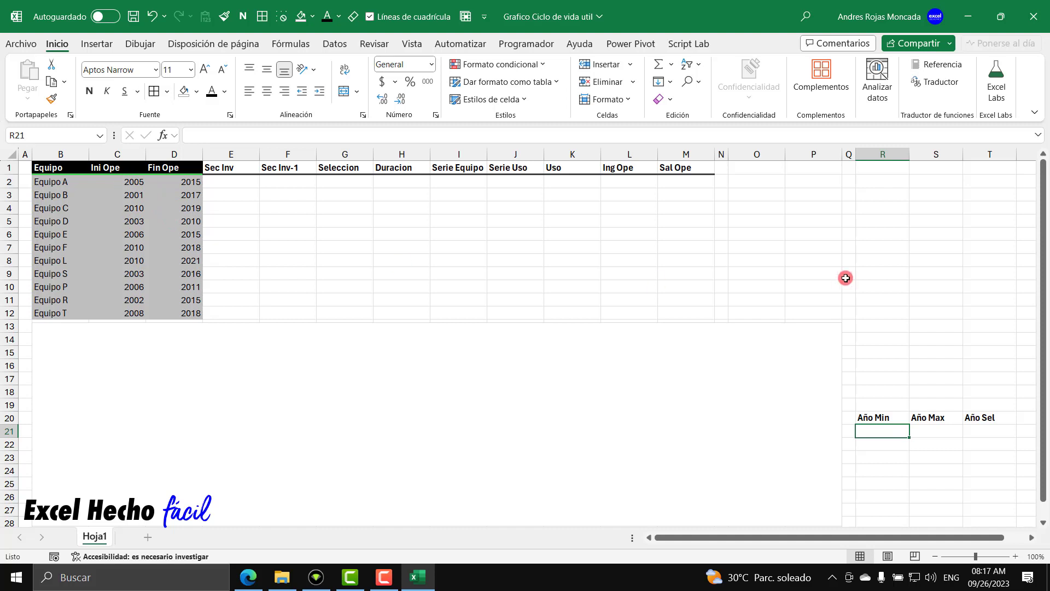
pyautogui.write('=min')
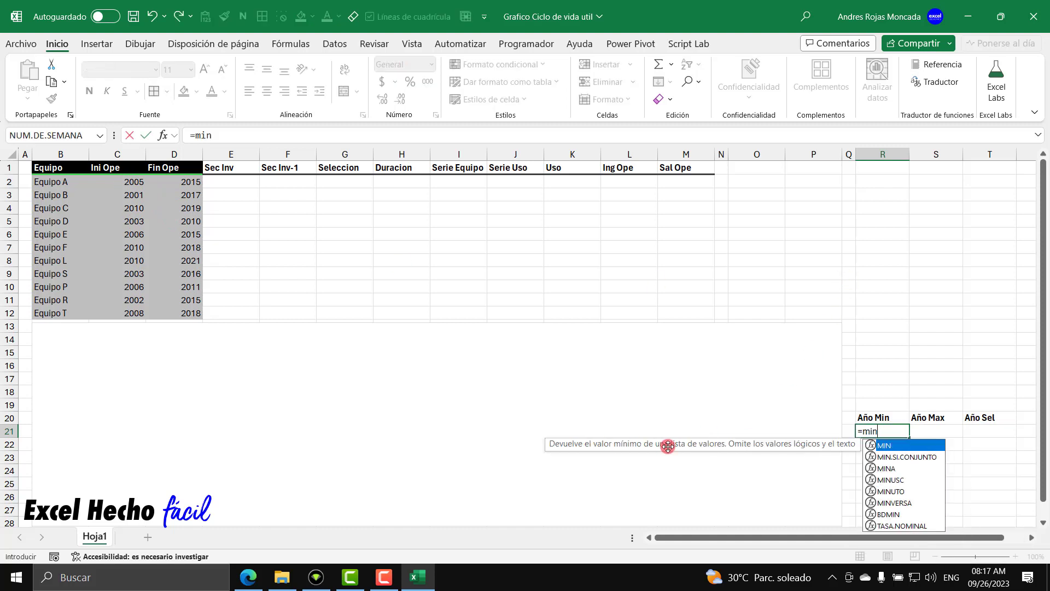
pyautogui.press('Tab')
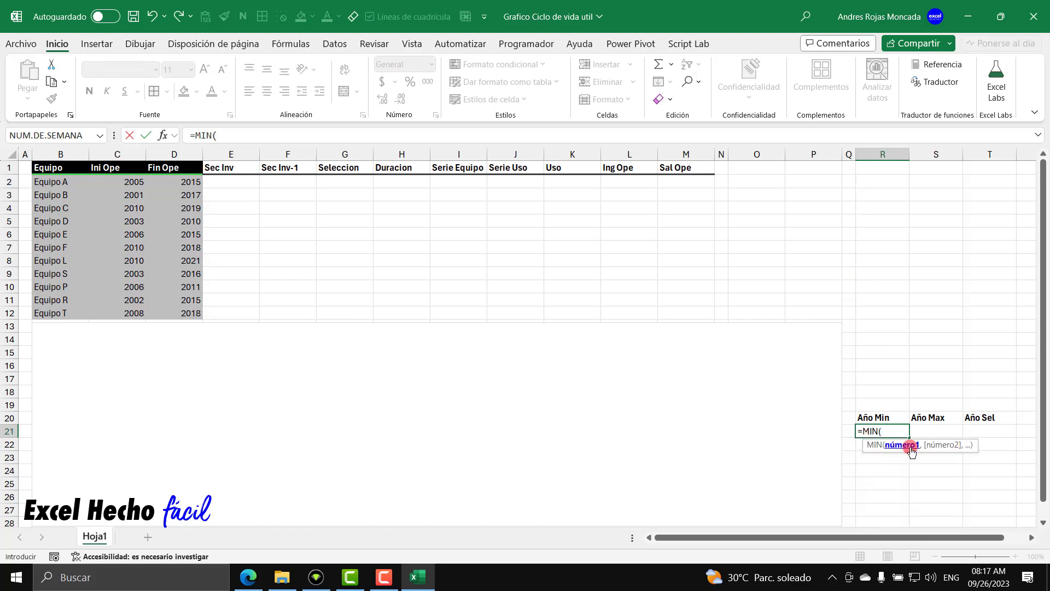
pyautogui.moveTo(114, 180); pyautogui.dragTo(109, 311)
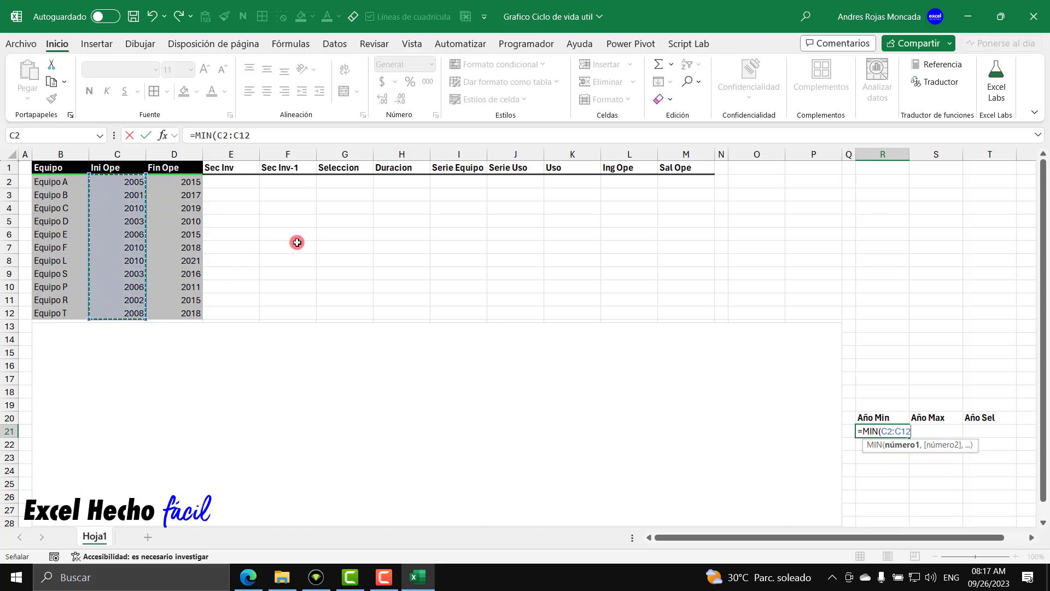
pyautogui.write(')')
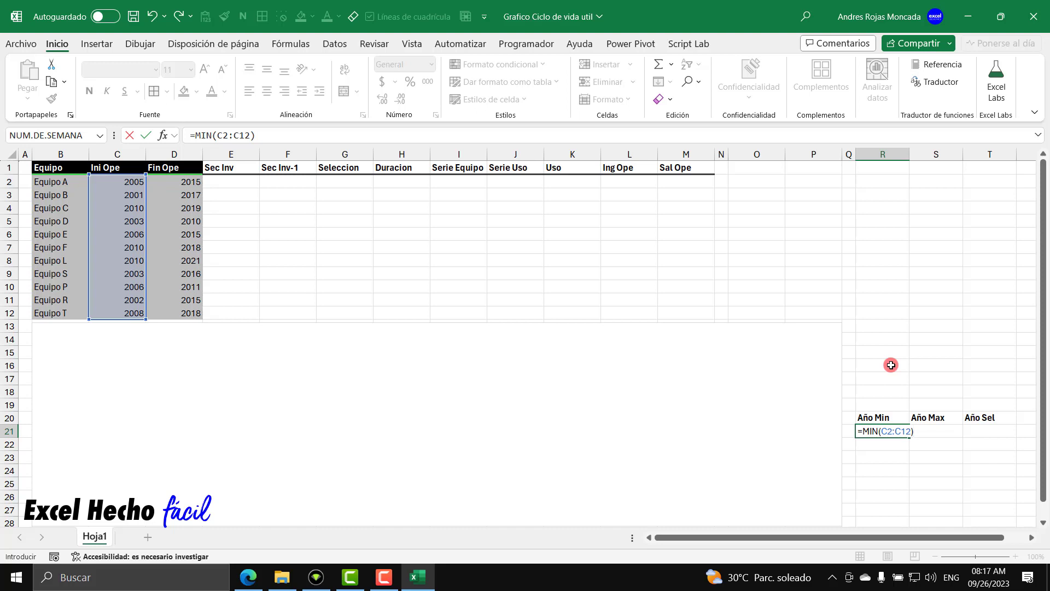
pyautogui.press('Return')
pyautogui.press('Up')
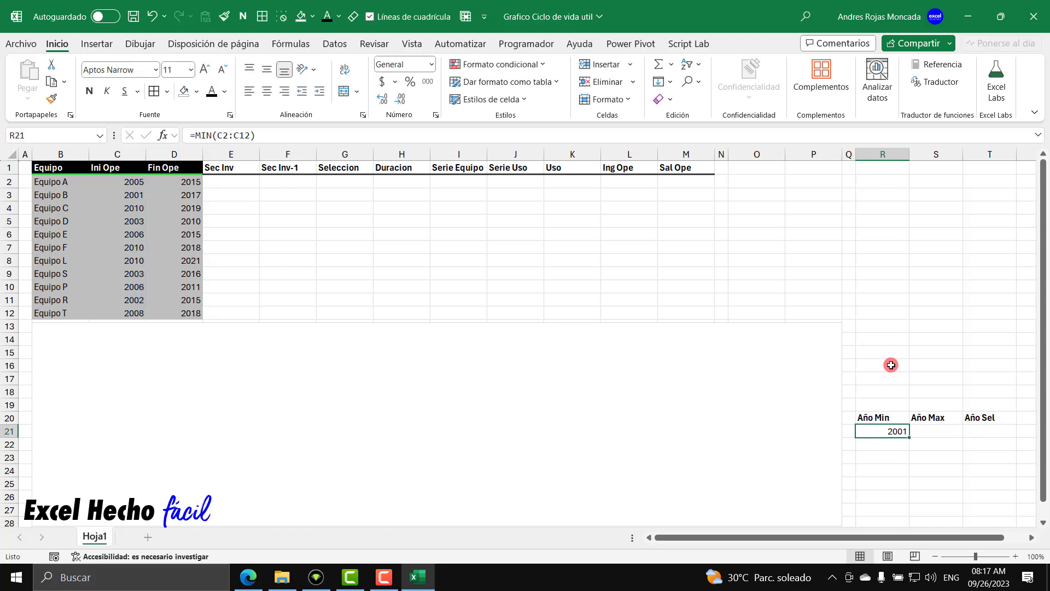
# Calculate the latest end year in cell S21 under Año Max with =MAX(D2:D12)
pyautogui.press('Right')
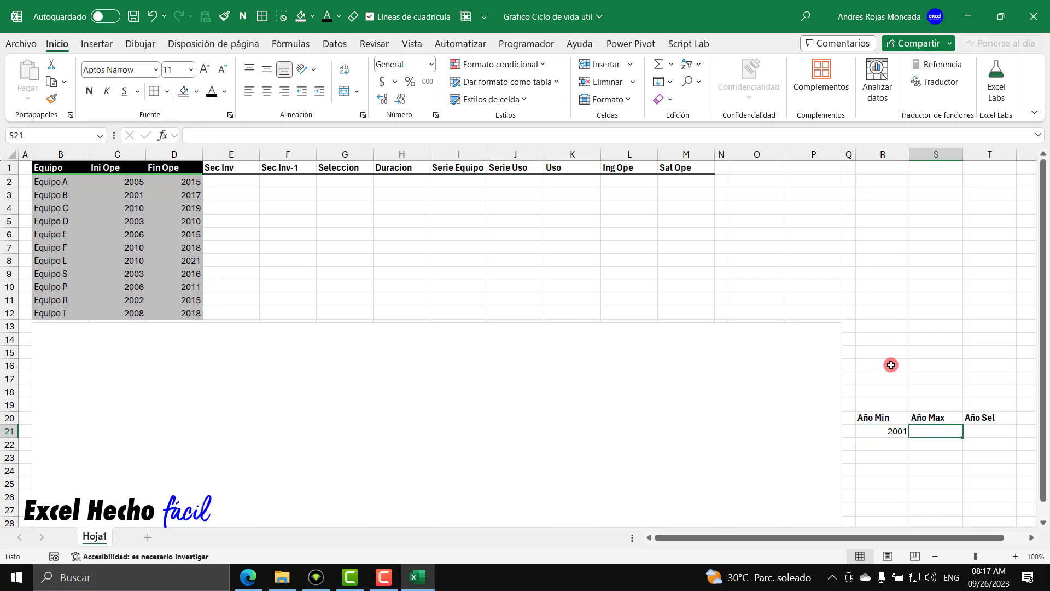
pyautogui.write('=max')
pyautogui.press('Tab')
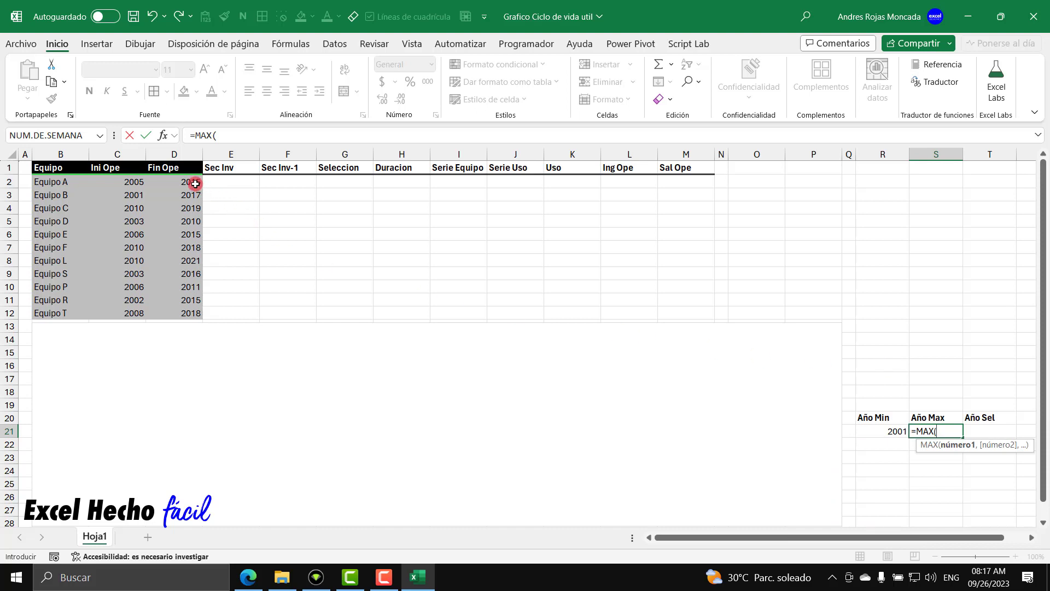
pyautogui.moveTo(195, 183); pyautogui.dragTo(201, 302)
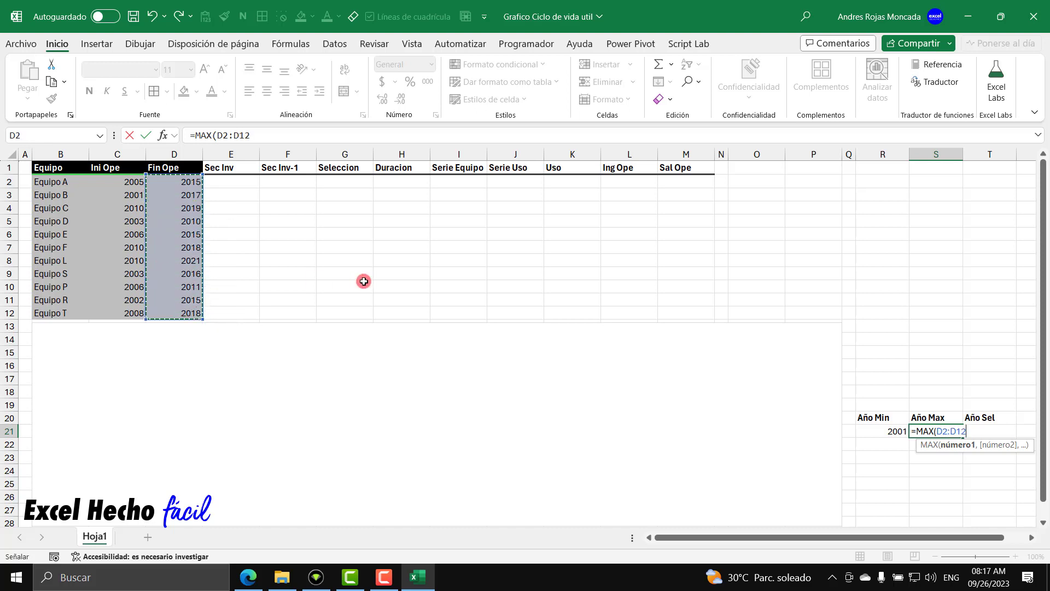
pyautogui.write(')')
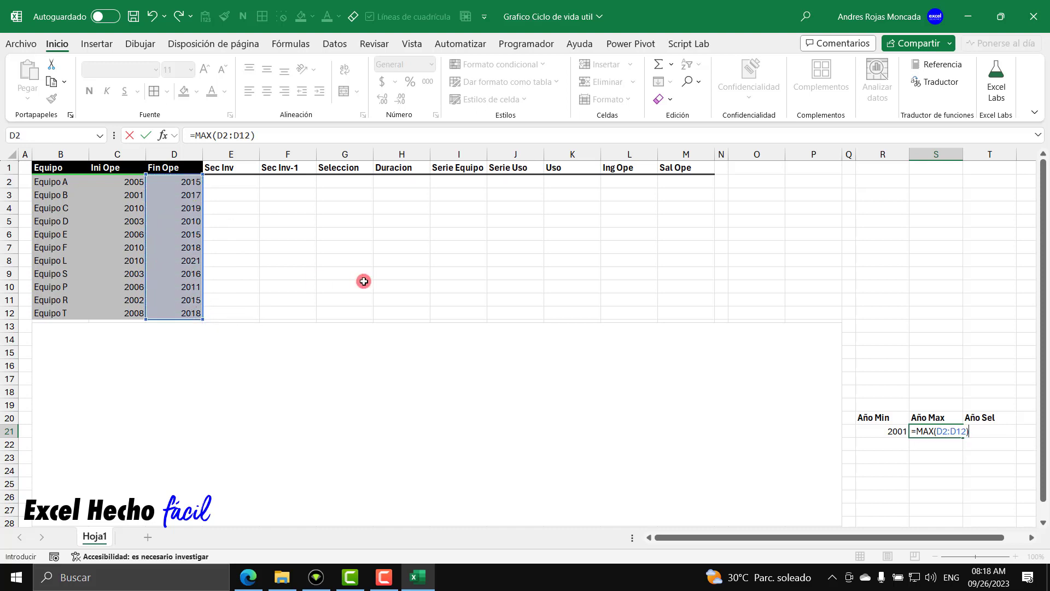
pyautogui.press('Return')
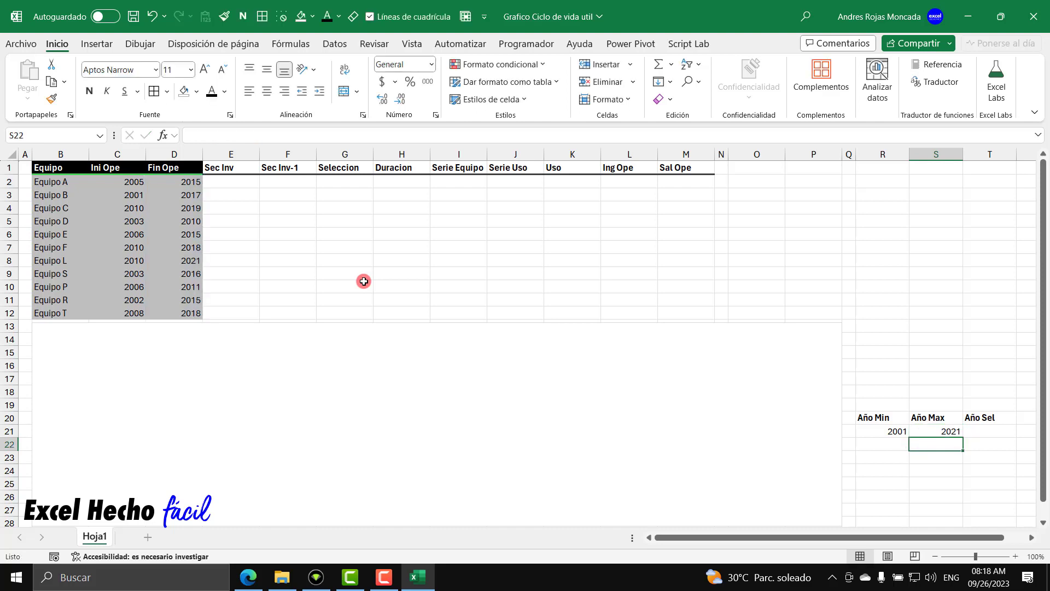
pyautogui.press('Up')
pyautogui.press('Left')
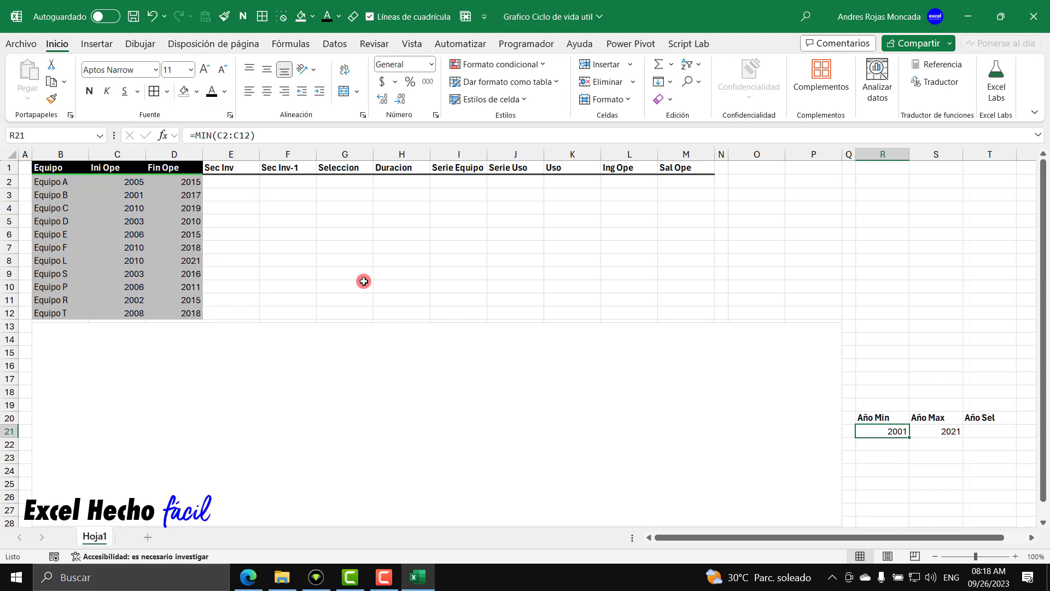
pyautogui.press('Right')
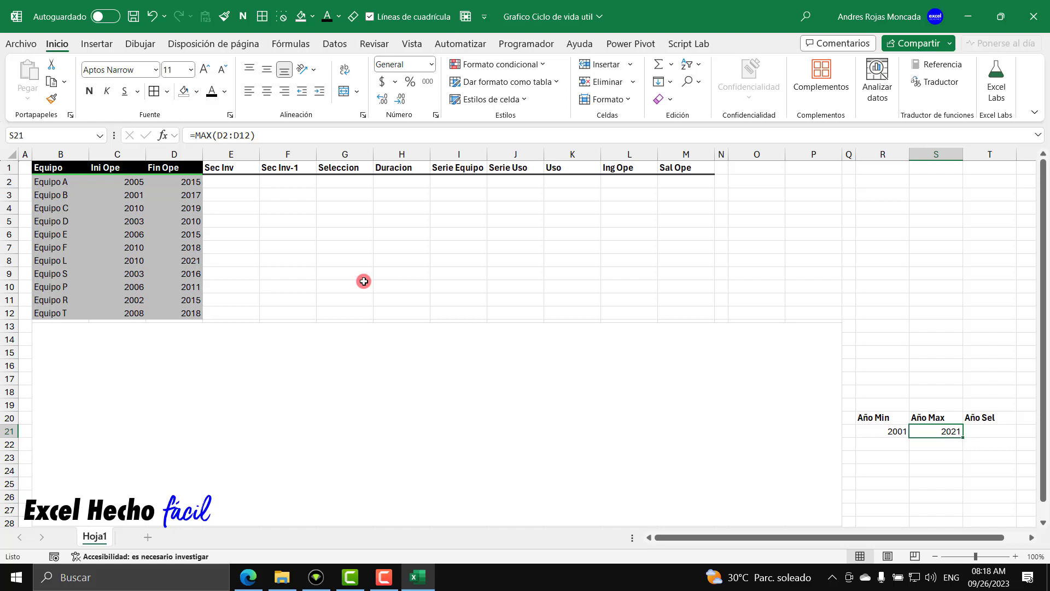
# Enter the note "Selector para cambiar años en el grafico" in cell R23 and format it bold and italic
pyautogui.click(882, 458)
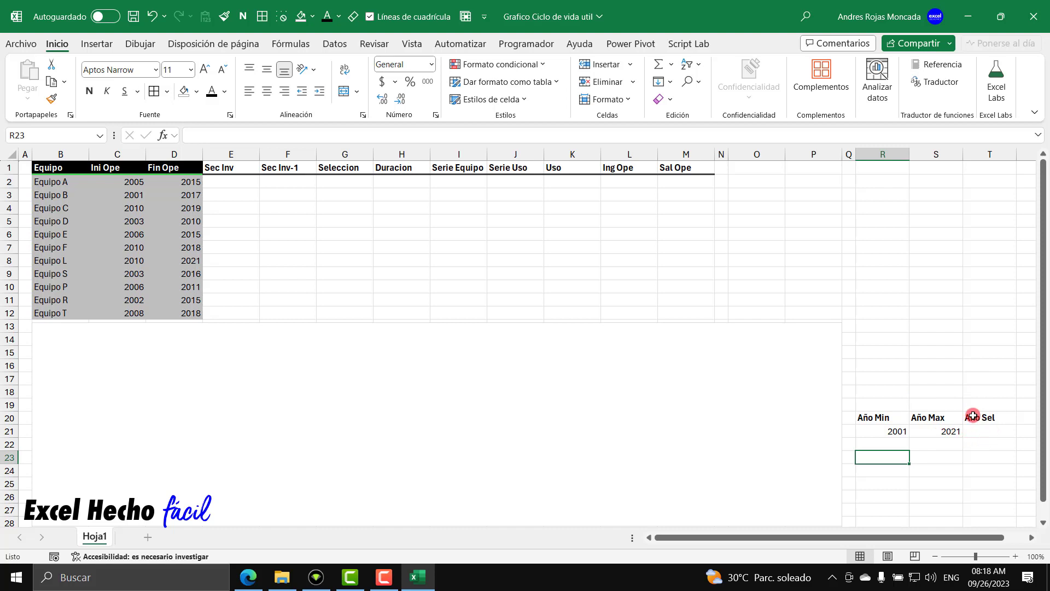
pyautogui.write('S')
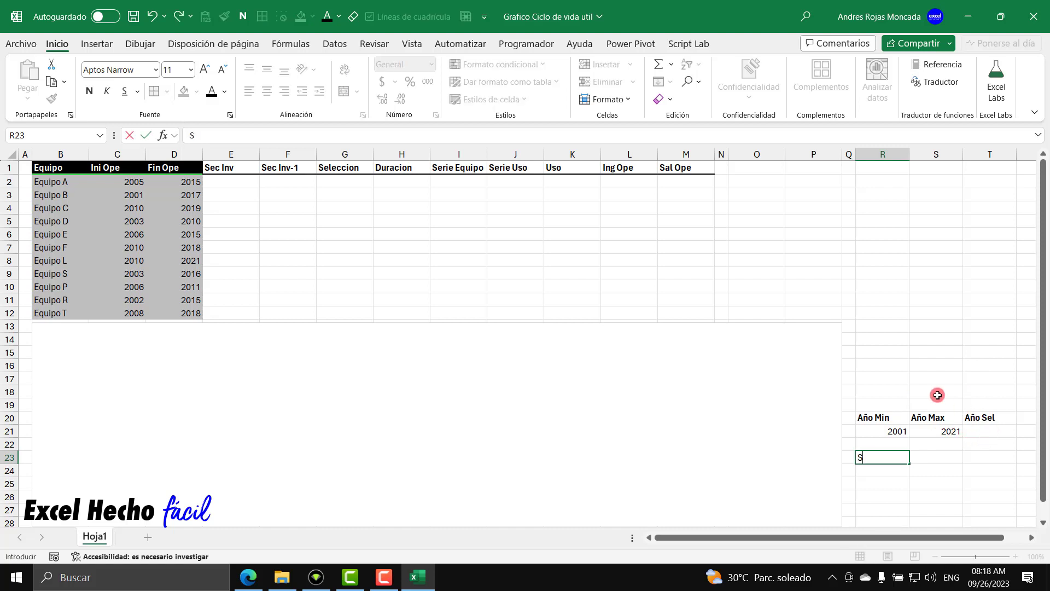
pyautogui.write('elector para cambiar')
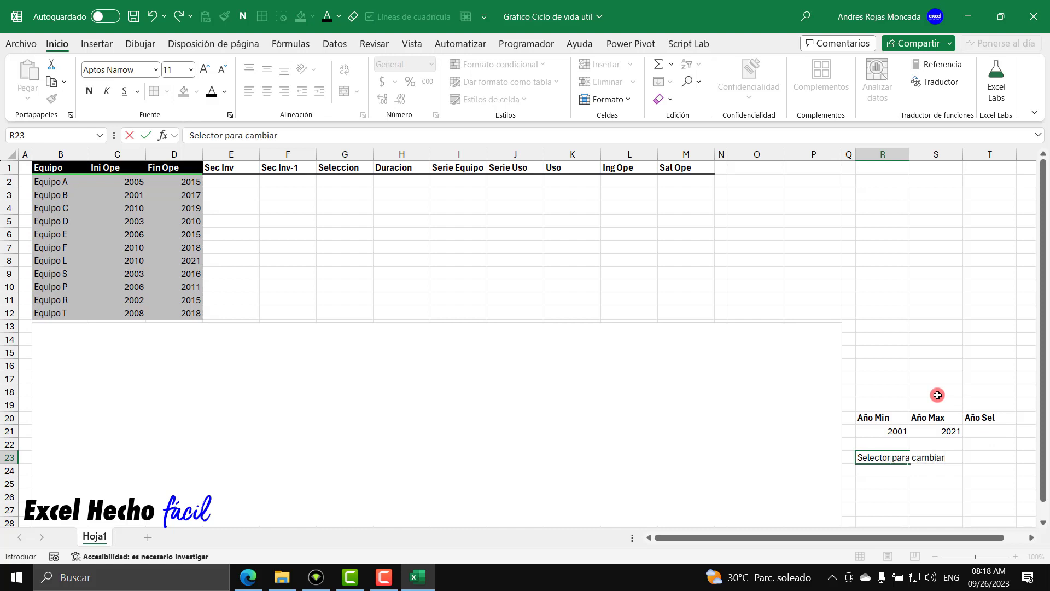
pyautogui.write(' años en el grafico')
pyautogui.press('Return')
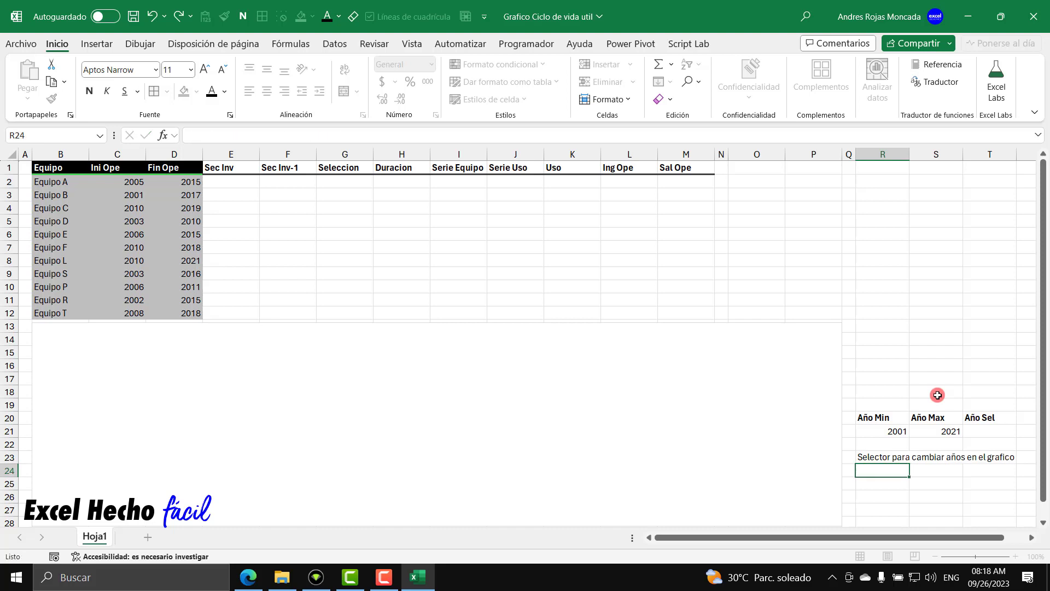
pyautogui.click(868, 457)
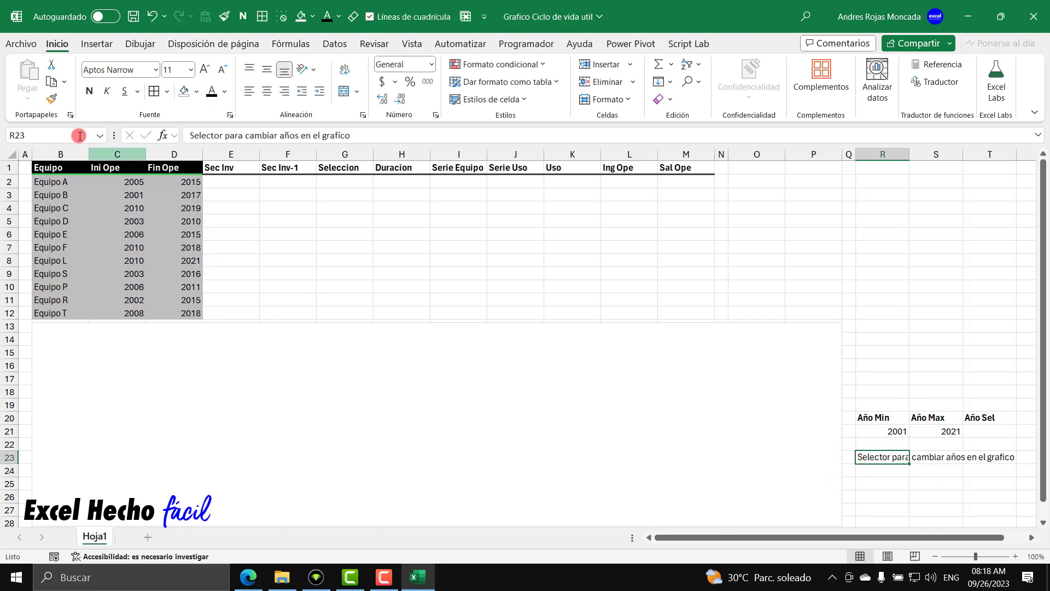
pyautogui.click(111, 91)
pyautogui.click(89, 90)
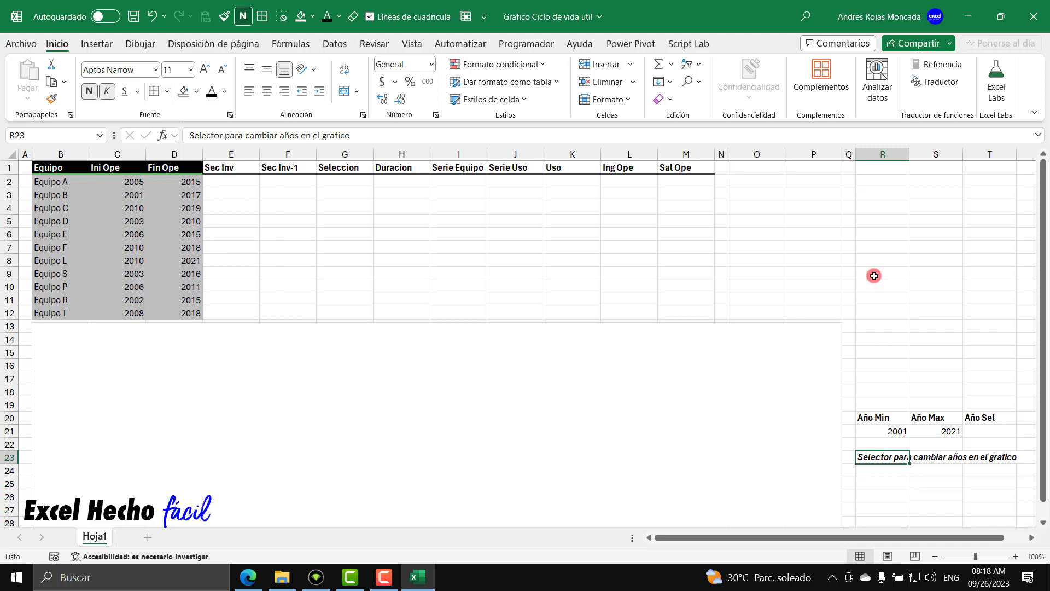
# Widen columns R to T slightly and equally so that the note in R23 fits within them
pyautogui.moveTo(885, 154); pyautogui.dragTo(1015, 152)
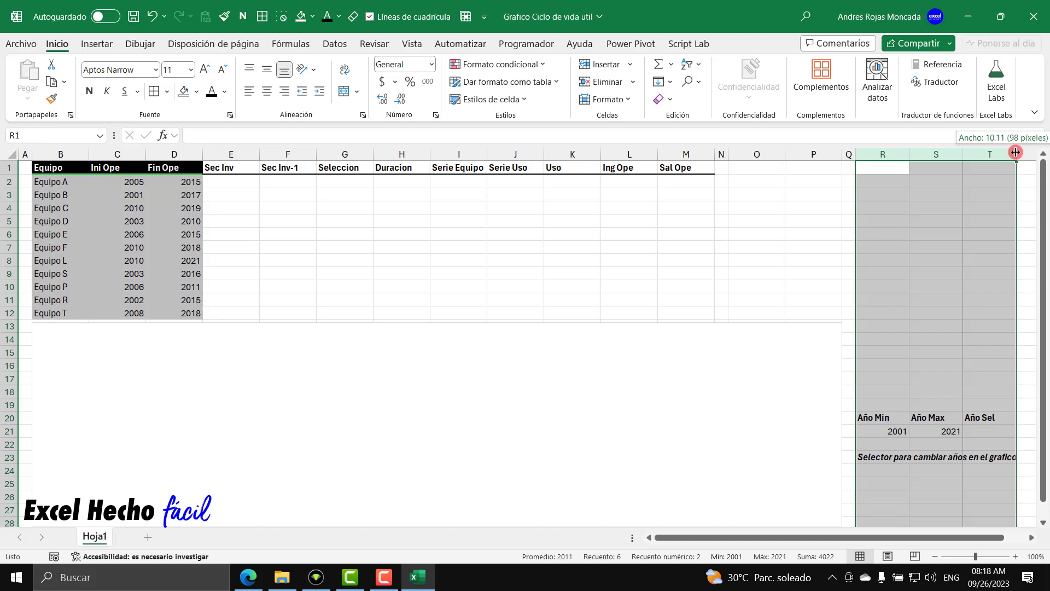
pyautogui.moveTo(1016, 152); pyautogui.dragTo(1016, 152)
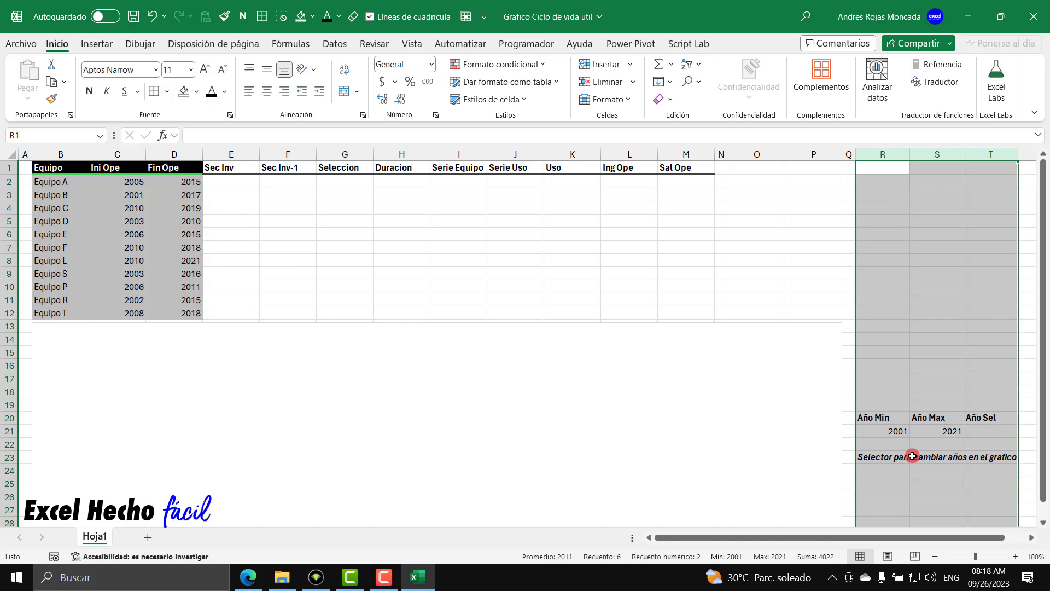
pyautogui.click(893, 470)
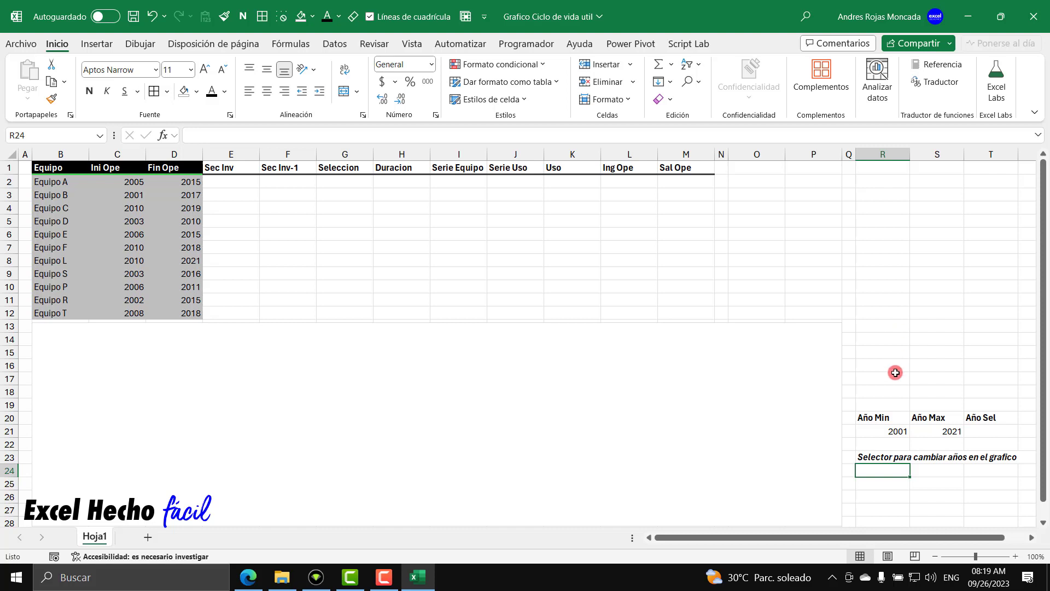
# Insert a form-control scroll bar as a horizontal bar over the blank cells from about column I to P, rows 4 to 8
pyautogui.click(893, 390)
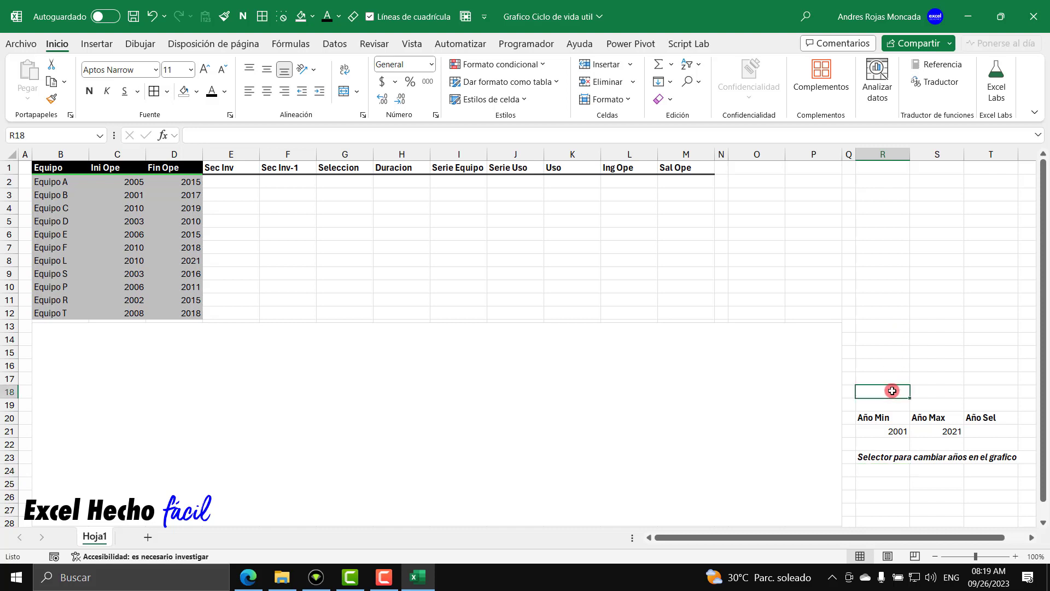
pyautogui.click(544, 46)
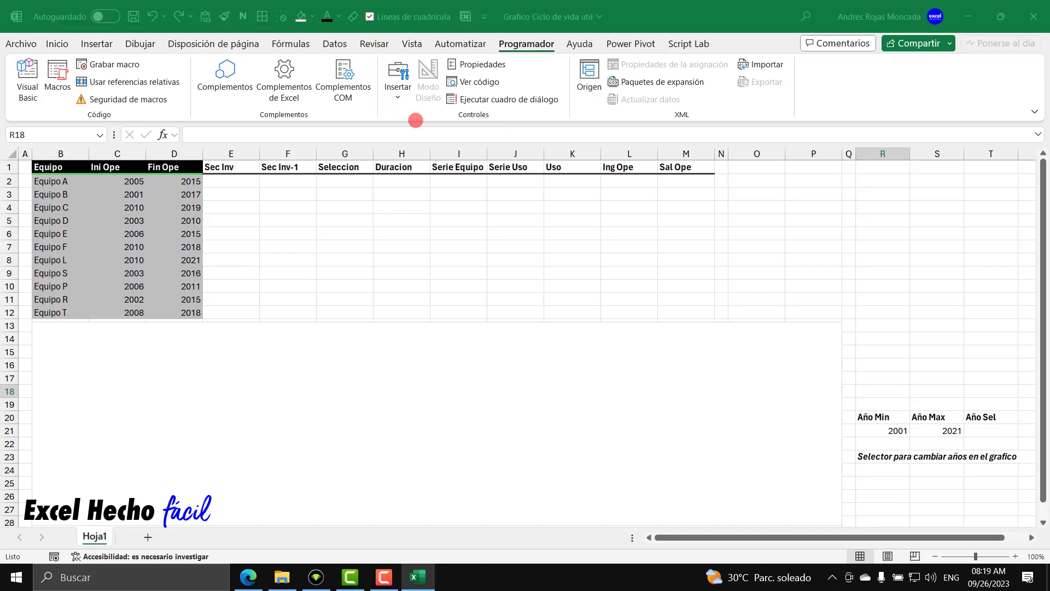
pyautogui.click(404, 98)
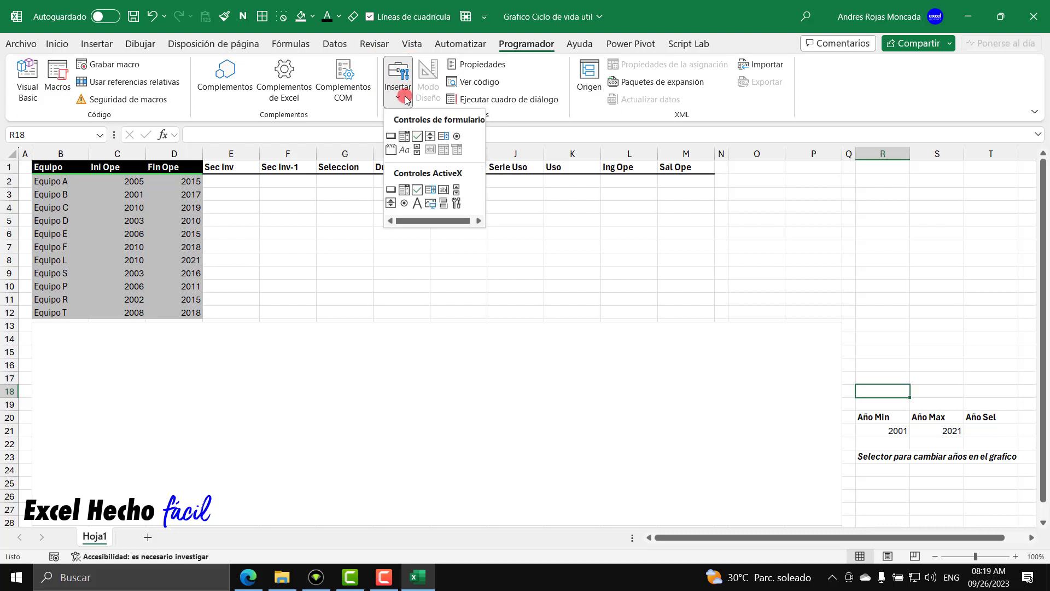
pyautogui.click(419, 149)
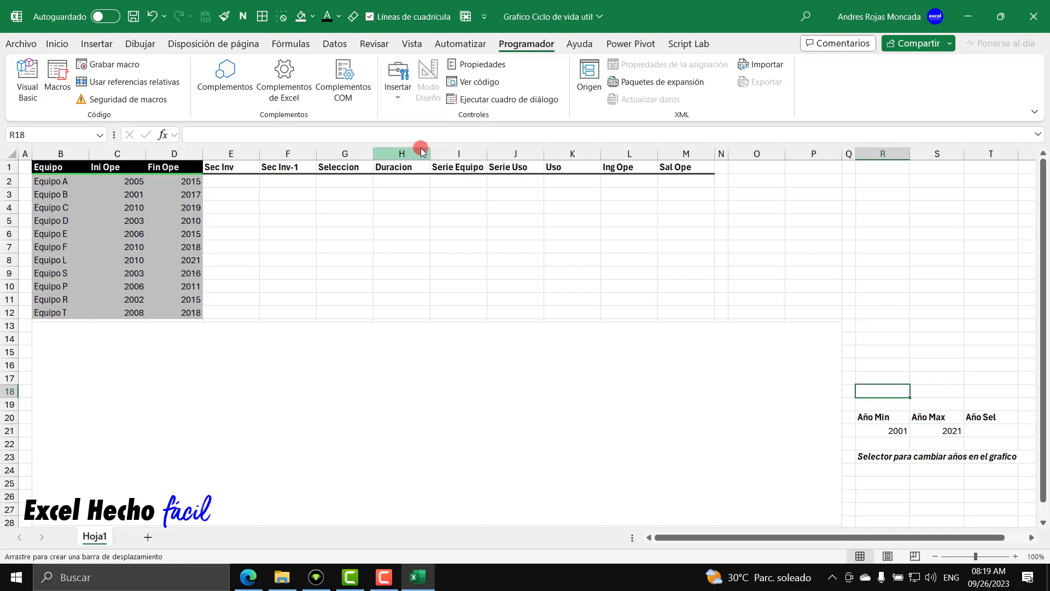
pyautogui.moveTo(459, 204); pyautogui.dragTo(825, 267)
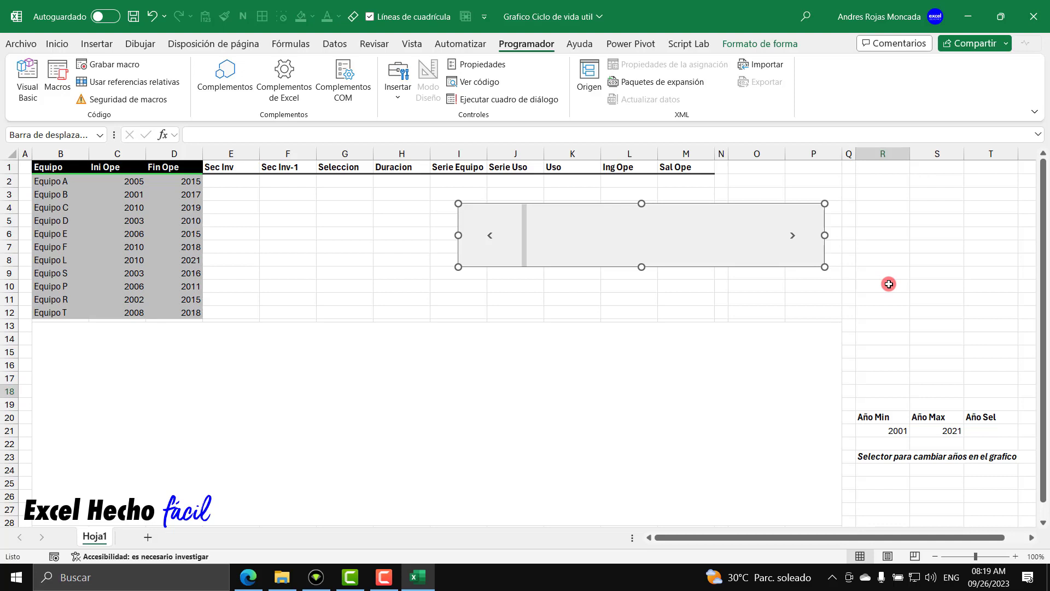
# Set the scroll bar's minimum value to 2001 and maximum to 2021, and link it to cell T21 under Año Sel
pyautogui.rightClick(660, 232)
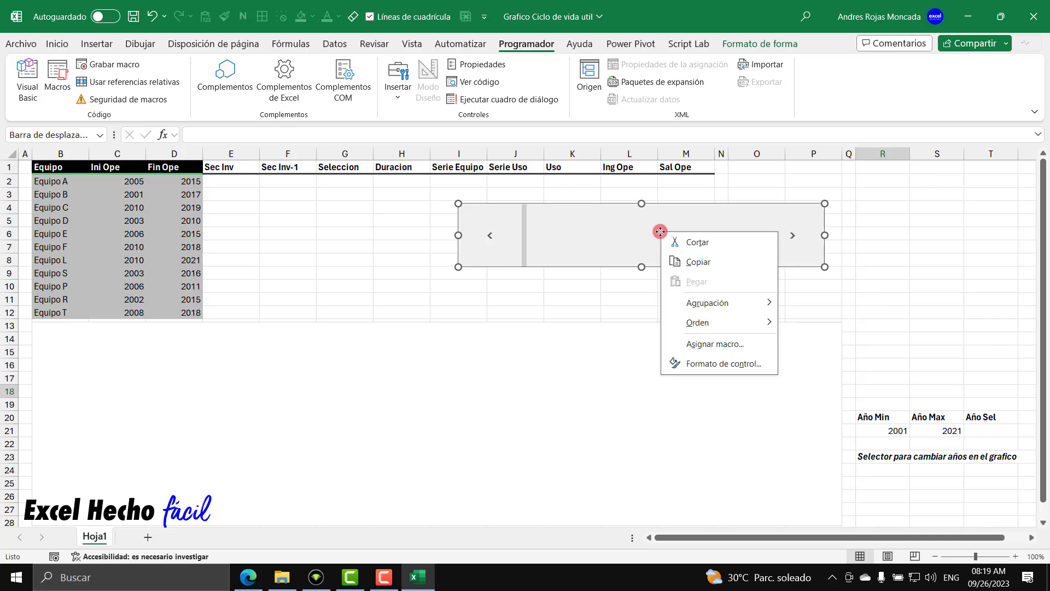
pyautogui.click(708, 363)
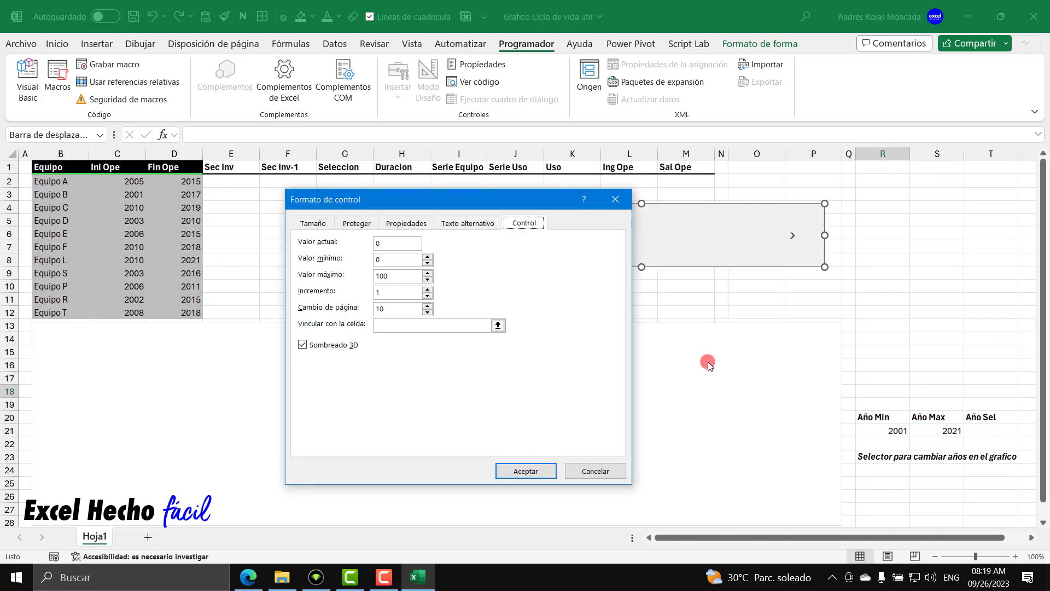
pyautogui.moveTo(507, 203); pyautogui.dragTo(469, 228)
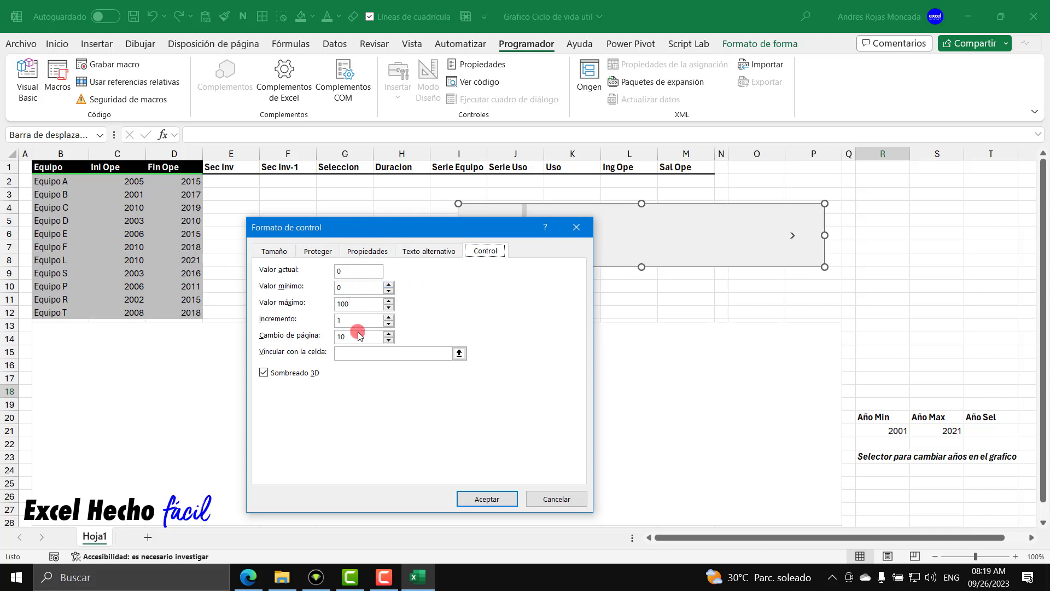
pyautogui.click(343, 287)
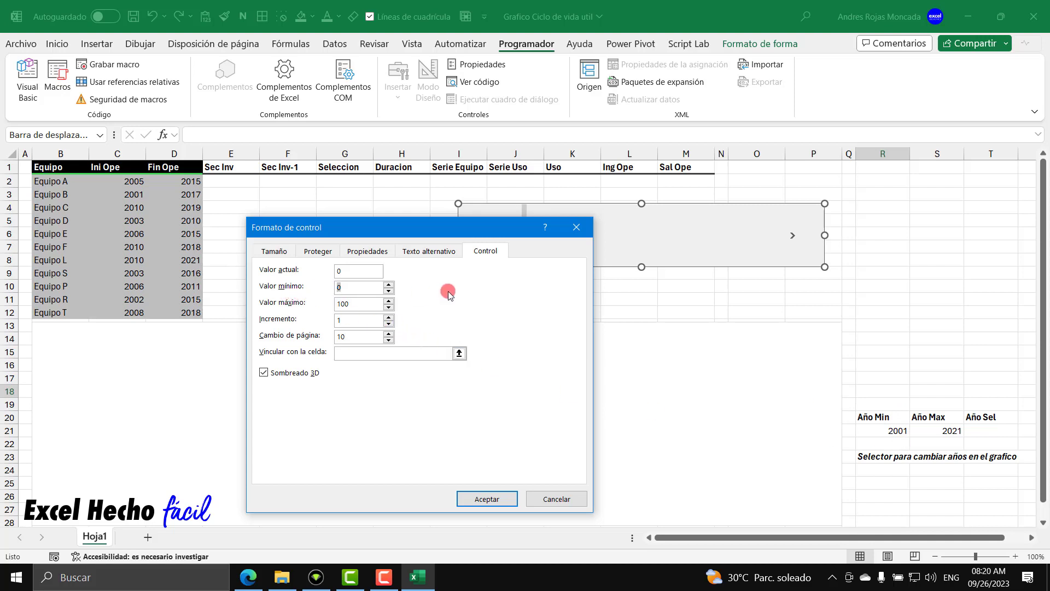
pyautogui.write('2001')
pyautogui.moveTo(350, 303); pyautogui.dragTo(329, 303)
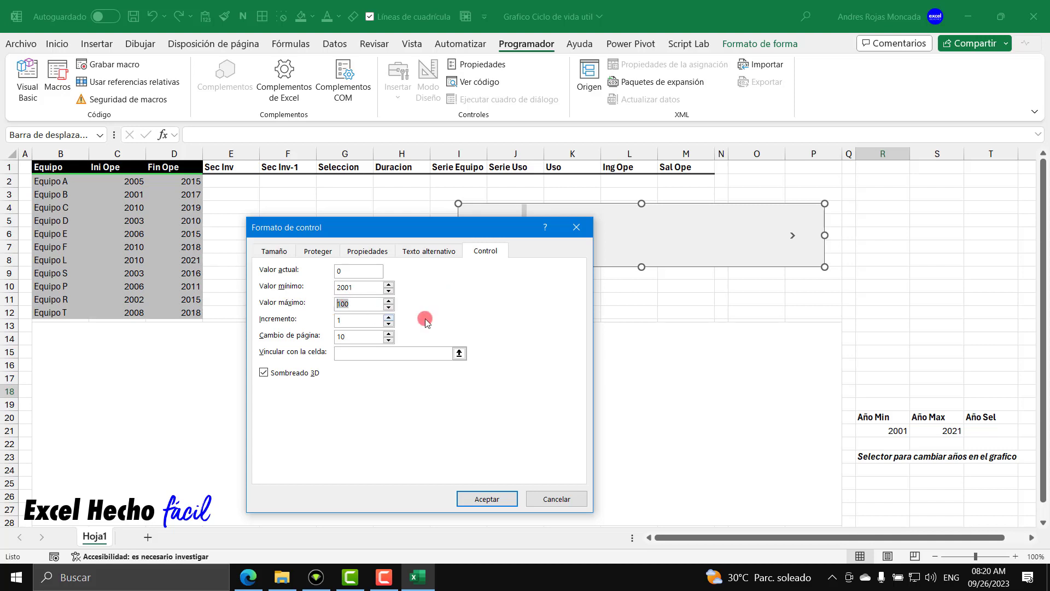
pyautogui.write('2021')
pyautogui.click(352, 353)
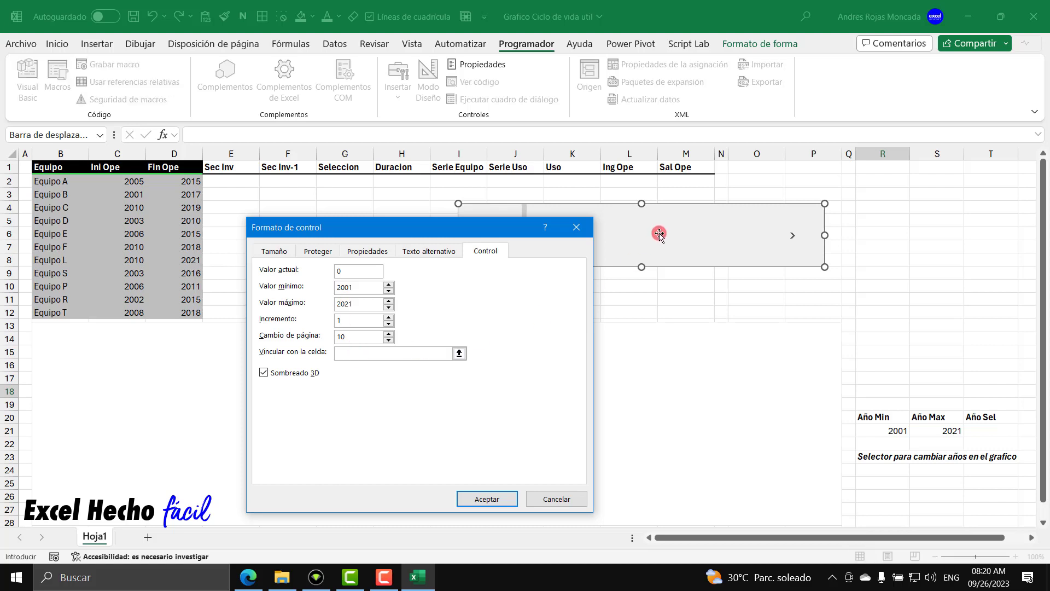
pyautogui.click(1000, 433)
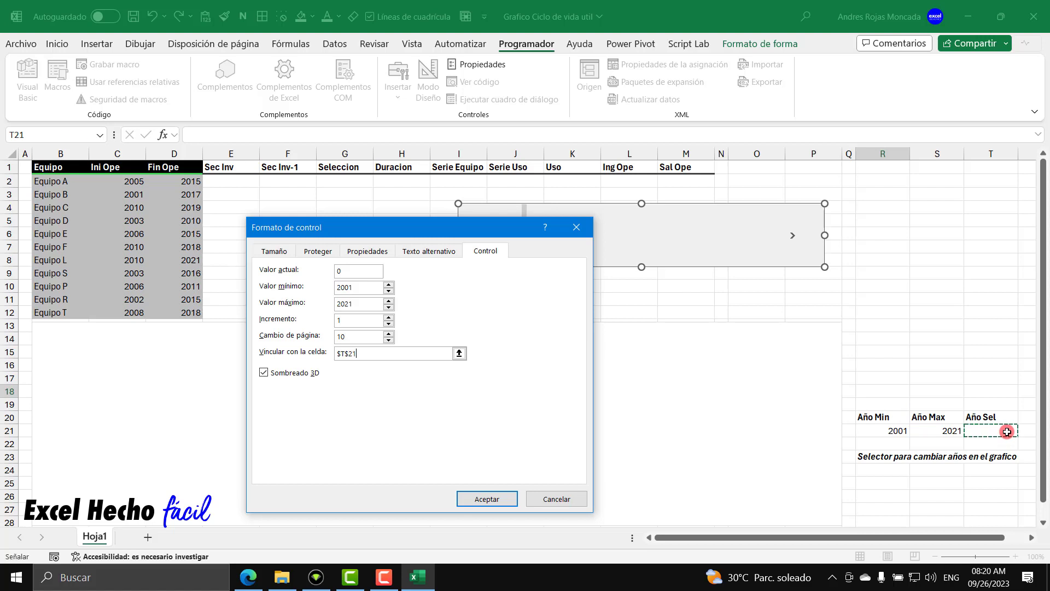
pyautogui.click(487, 499)
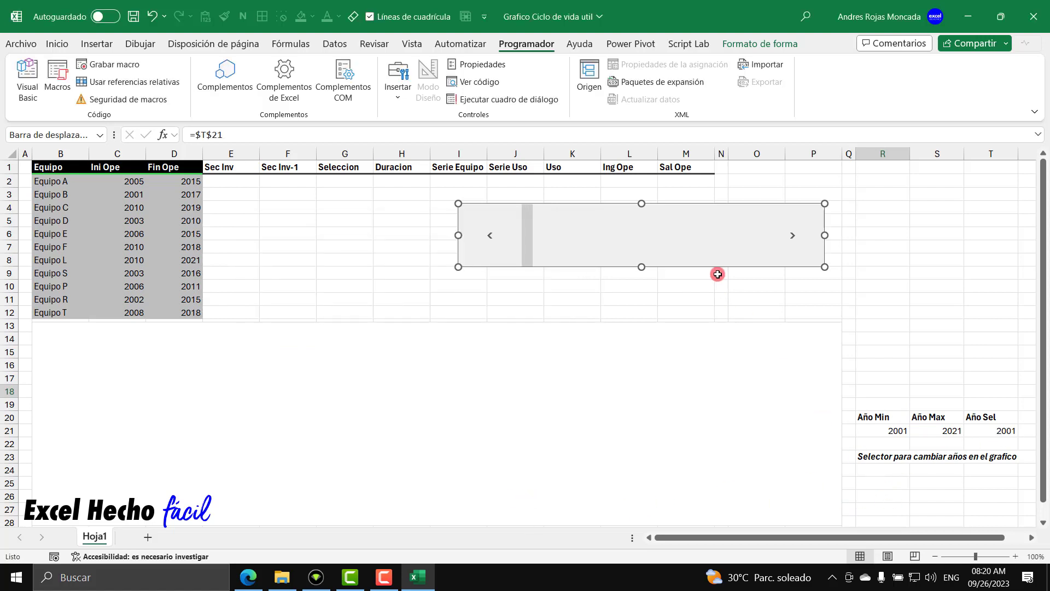
pyautogui.press('Escape')
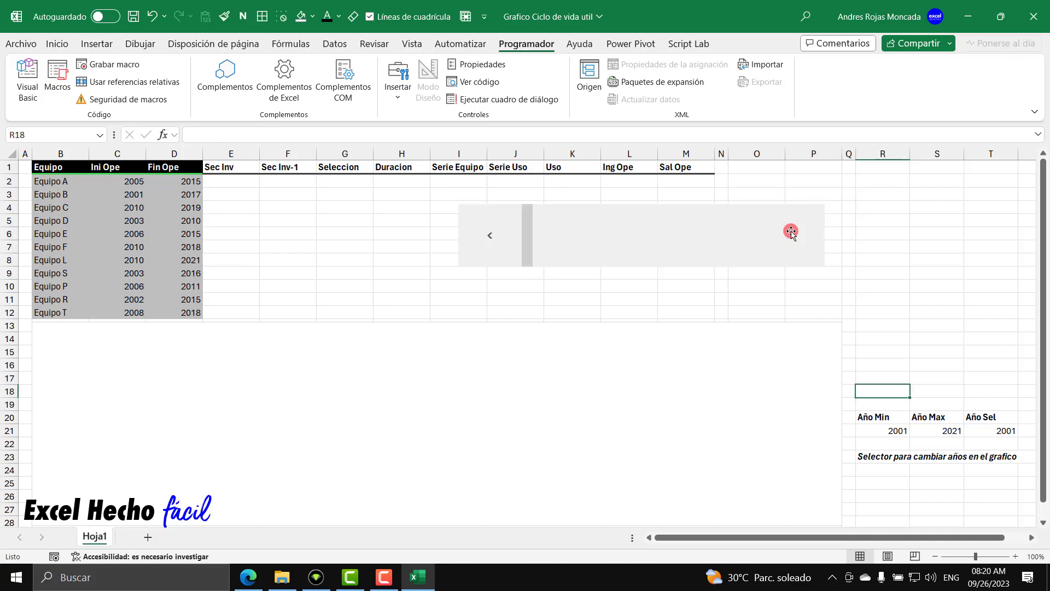
# Test the scroll bar by stepping the linked year in T21 up to 2021 and back down to 2001
pyautogui.click(792, 234)
pyautogui.click(792, 235)
pyautogui.click(793, 236)
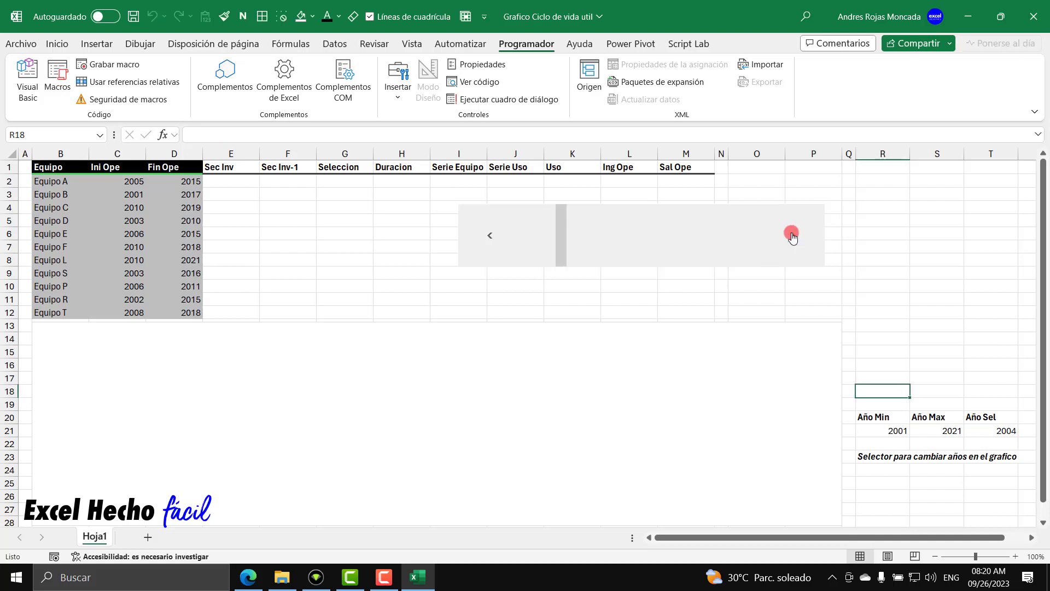
pyautogui.click(793, 235)
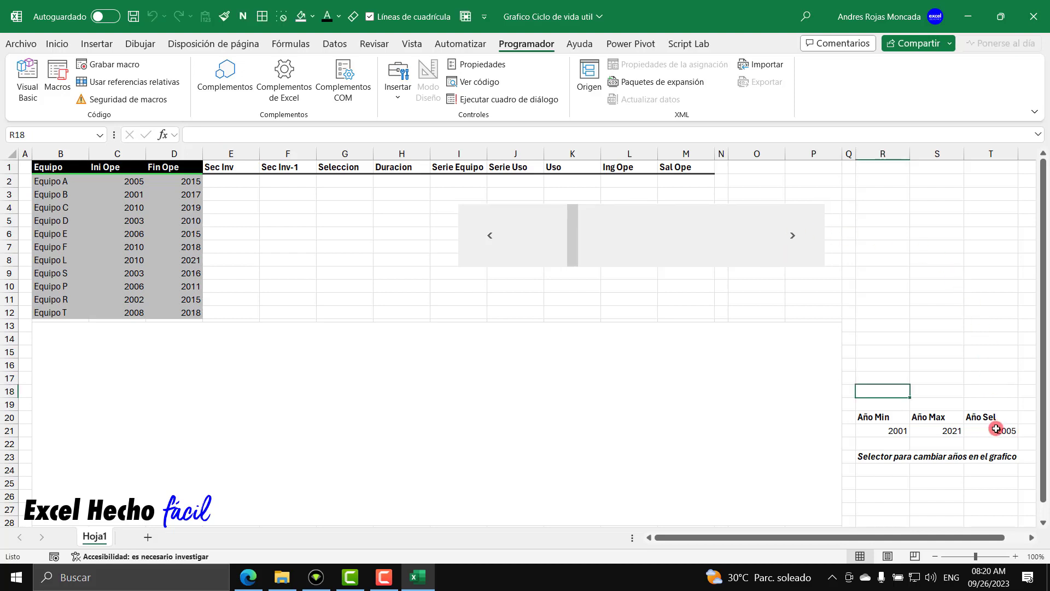
pyautogui.click(804, 235)
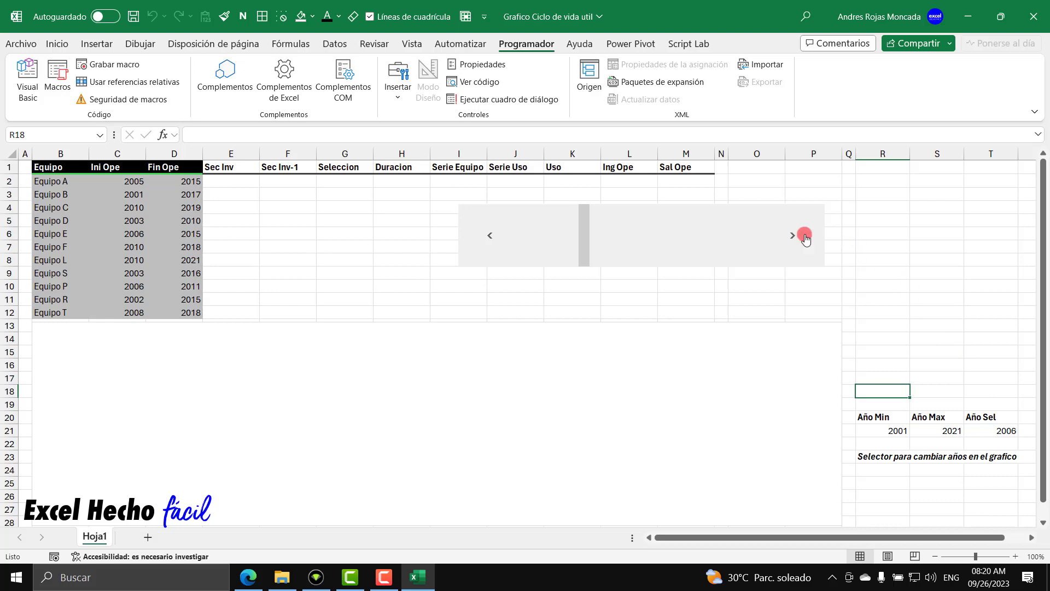
pyautogui.click(805, 237)
pyautogui.click(805, 239)
pyautogui.click(806, 239)
pyautogui.click(805, 239)
pyautogui.click(806, 238)
pyautogui.click(805, 239)
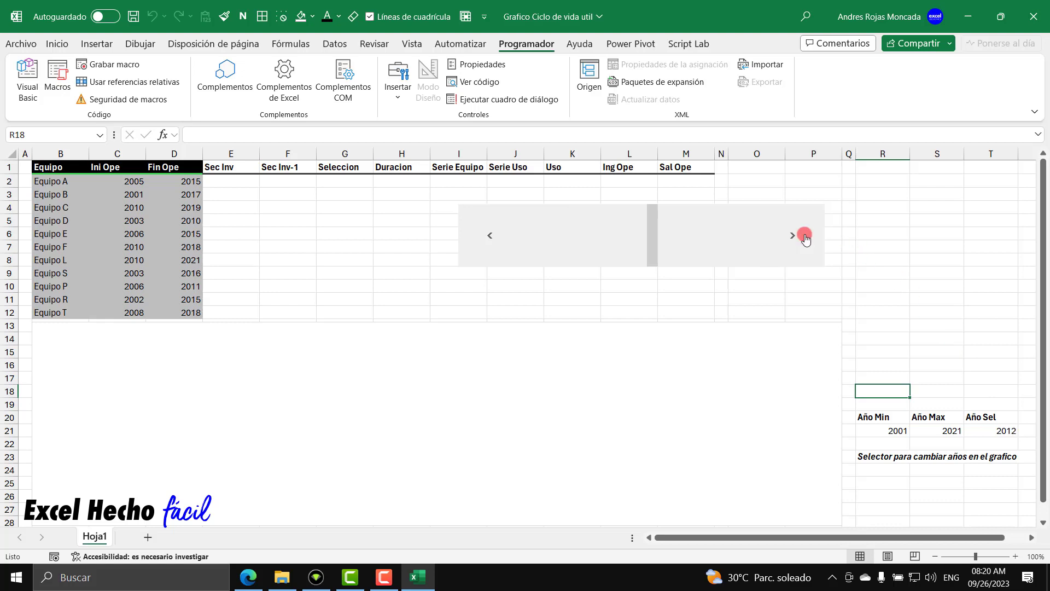
pyautogui.click(806, 238)
pyautogui.click(805, 239)
pyautogui.click(806, 239)
pyautogui.click(805, 238)
pyautogui.click(805, 239)
pyautogui.click(806, 238)
pyautogui.click(805, 239)
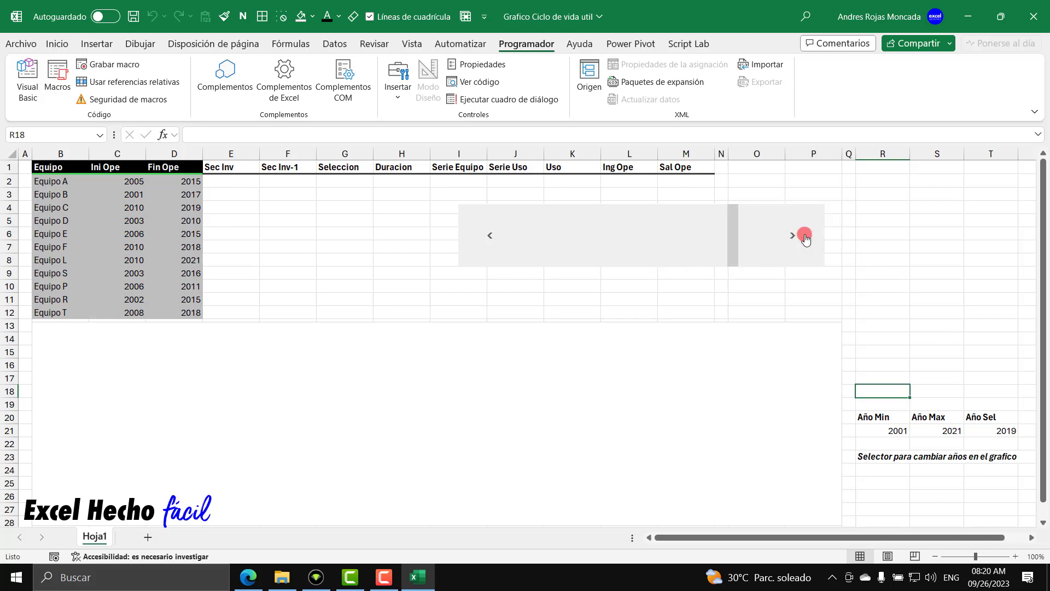
pyautogui.click(805, 239)
pyautogui.click(805, 238)
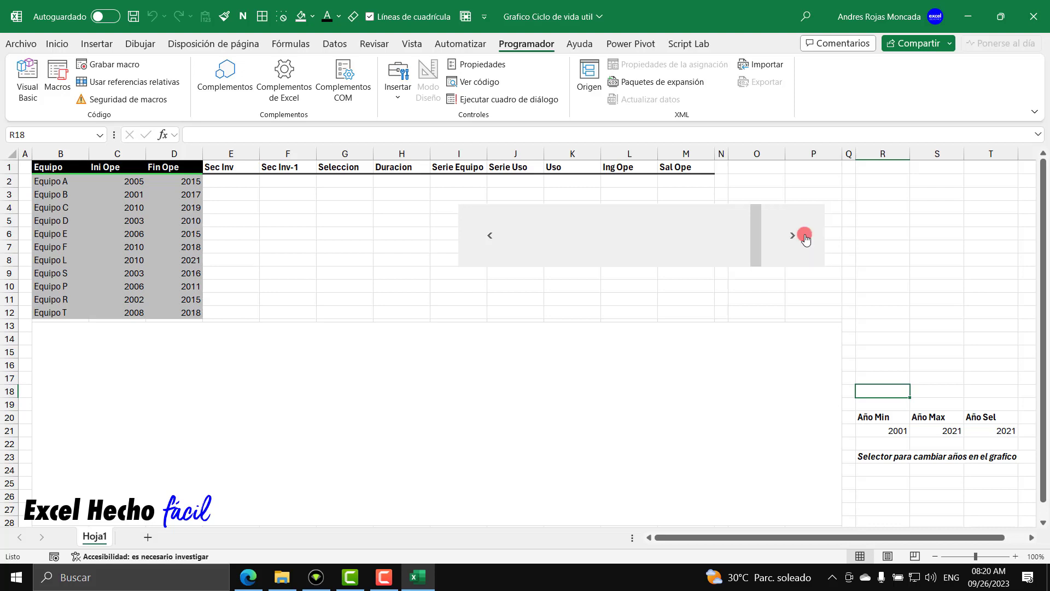
pyautogui.click(482, 237)
pyautogui.click(484, 242)
pyautogui.click(484, 242)
pyautogui.click(483, 242)
pyautogui.click(484, 241)
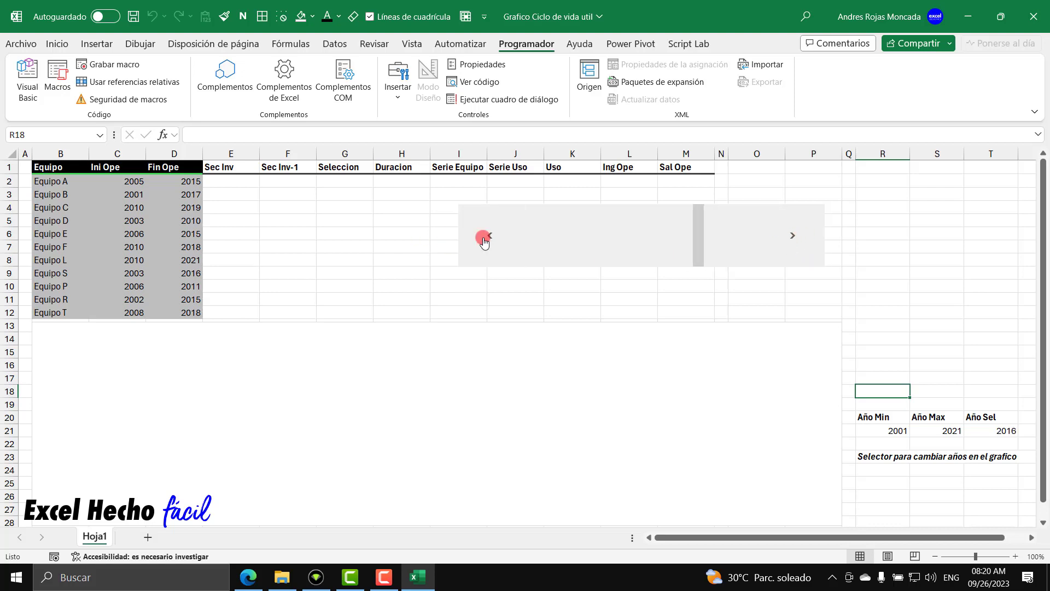
pyautogui.click(484, 242)
pyautogui.click(484, 242)
pyautogui.click(484, 242)
pyautogui.click(484, 242)
pyautogui.click(484, 241)
pyautogui.click(484, 242)
pyautogui.click(484, 242)
pyautogui.click(484, 241)
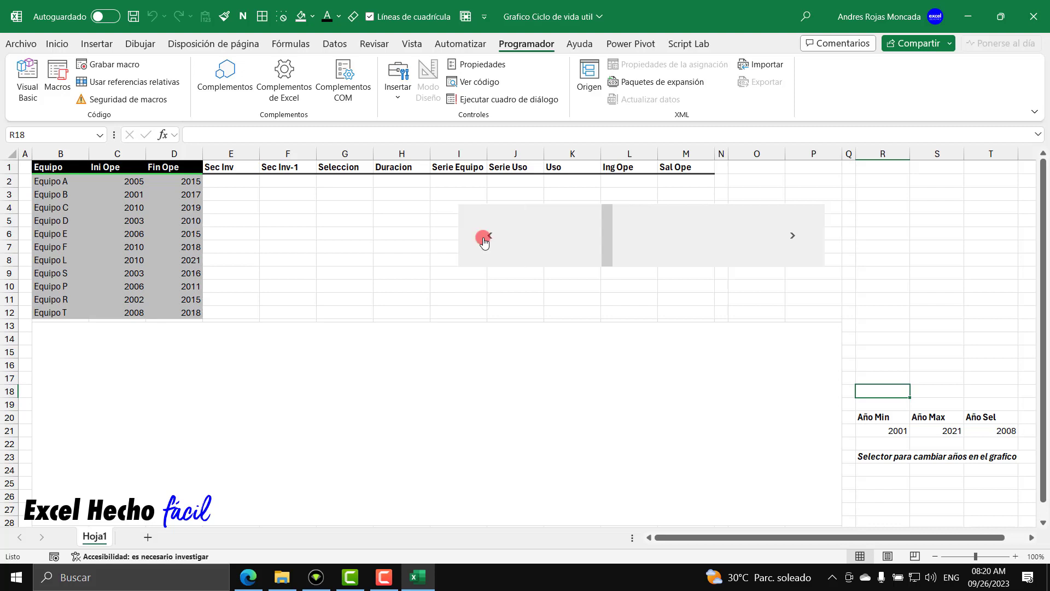
pyautogui.click(484, 242)
pyautogui.click(484, 242)
pyautogui.click(484, 242)
pyautogui.click(484, 242)
pyautogui.click(484, 241)
pyautogui.click(484, 242)
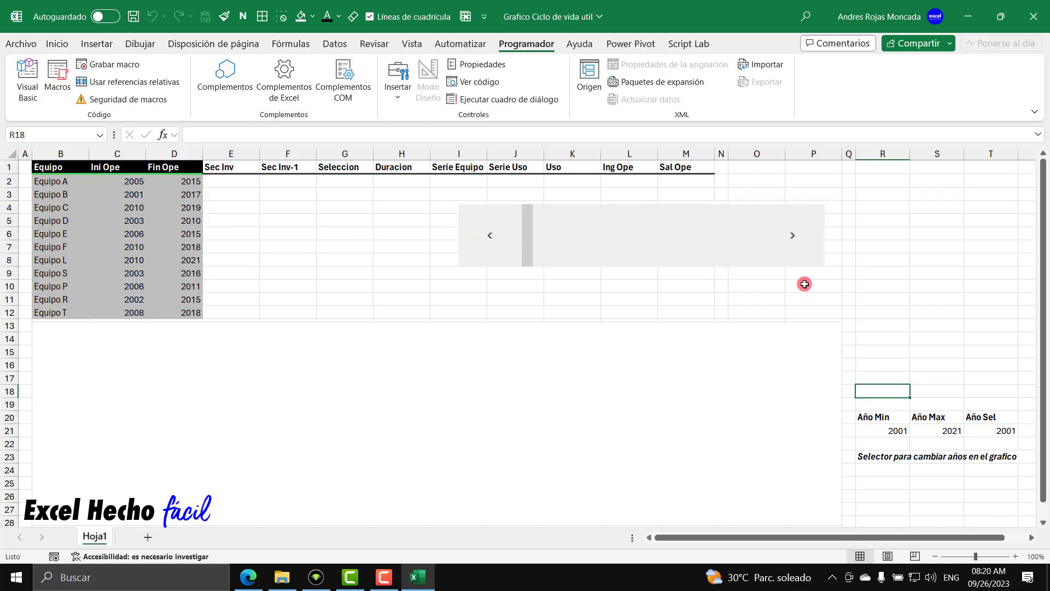
# Shrink the scroll bar and place it just below the note in R23, spanning columns R to T over rows 24 and 25
pyautogui.rightClick(645, 235)
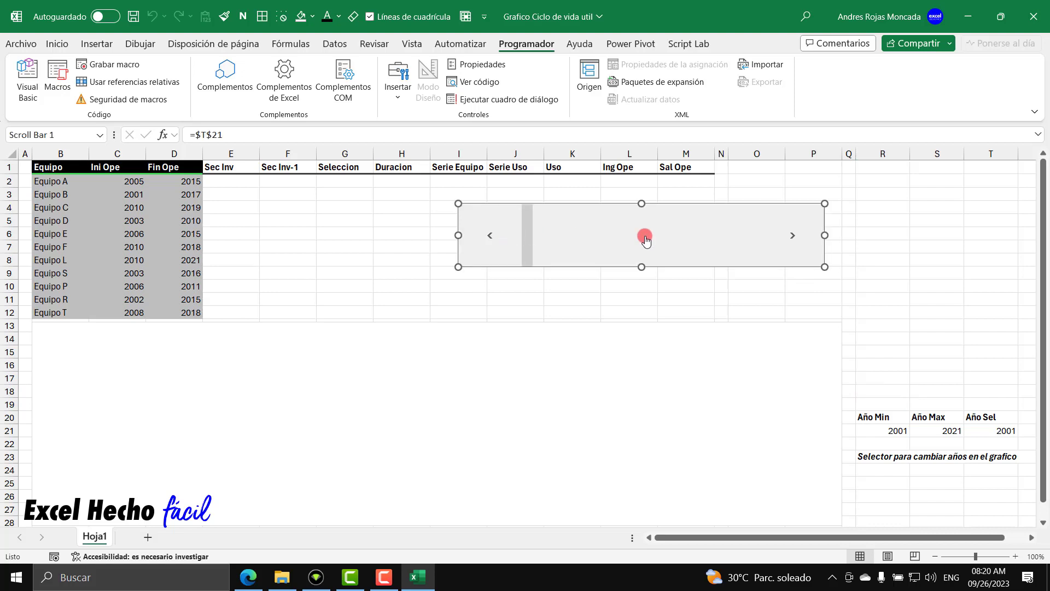
pyautogui.press('Escape')
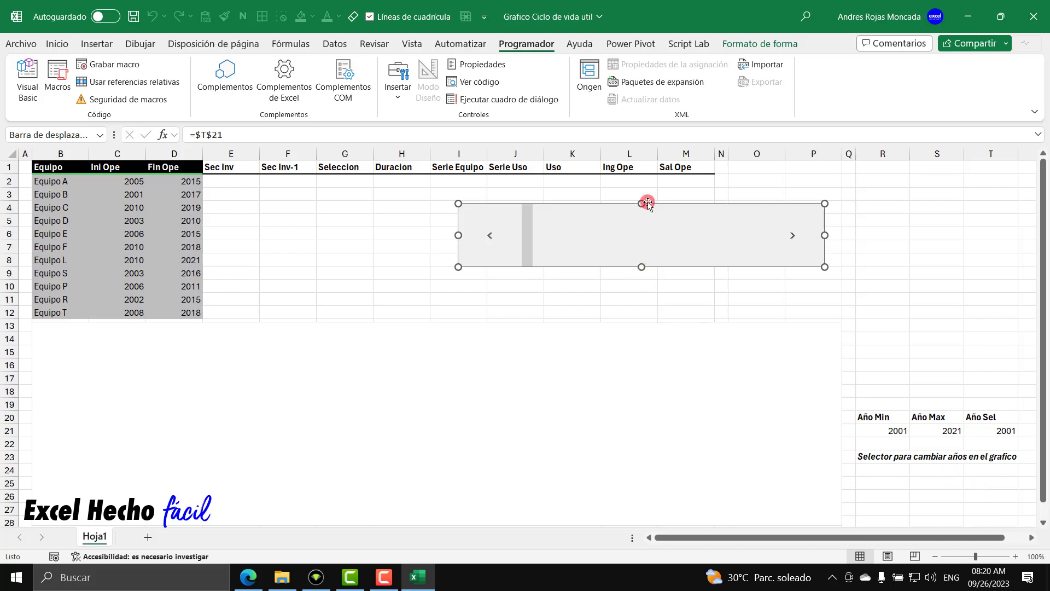
pyautogui.moveTo(642, 204); pyautogui.dragTo(640, 243)
pyautogui.moveTo(824, 255); pyautogui.dragTo(959, 451)
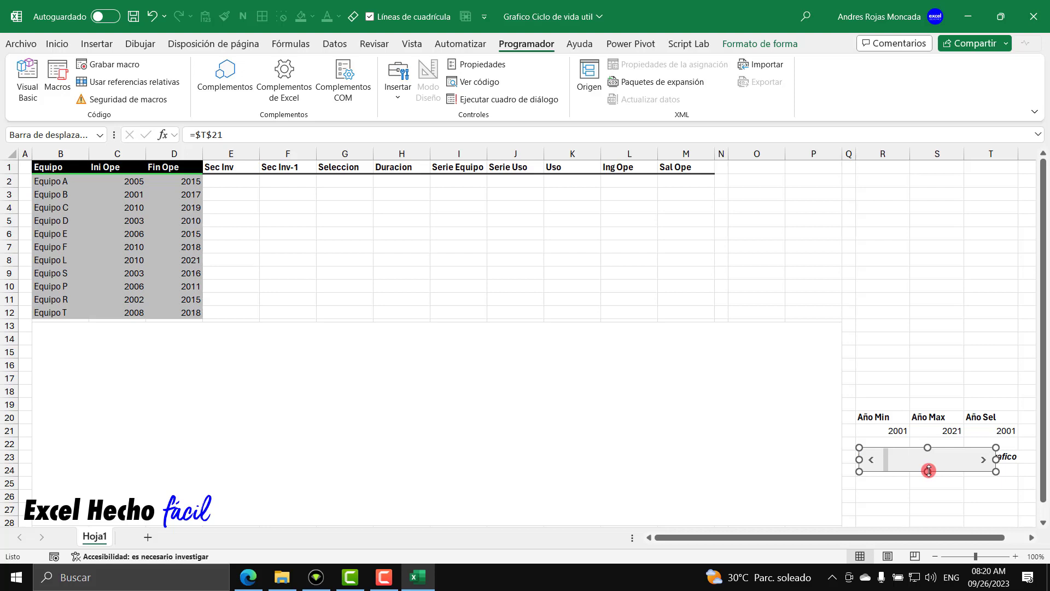
pyautogui.moveTo(929, 470); pyautogui.dragTo(933, 490)
pyautogui.moveTo(926, 446); pyautogui.dragTo(928, 464)
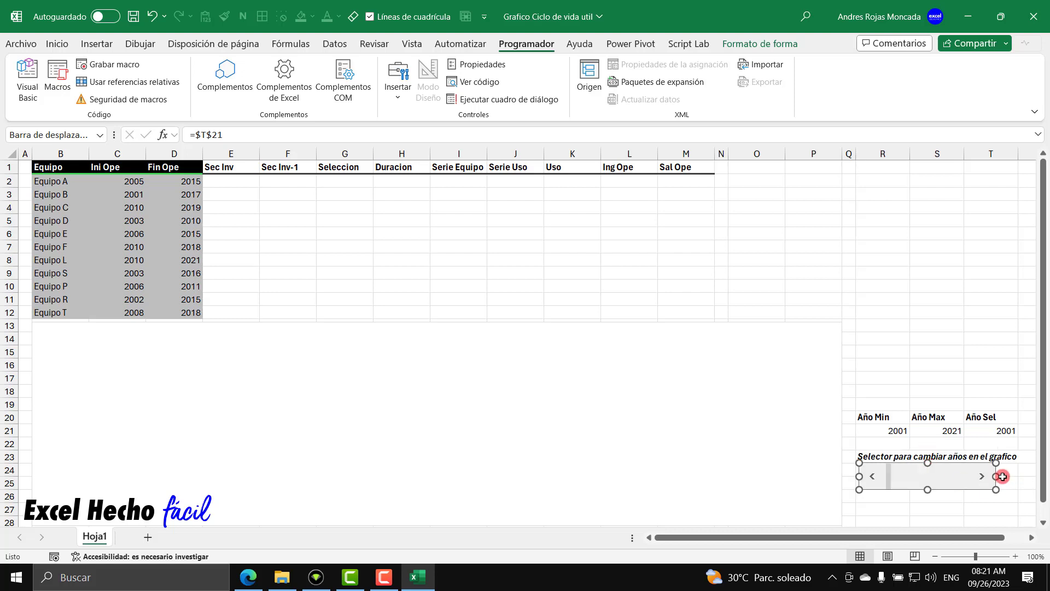
pyautogui.moveTo(996, 476); pyautogui.dragTo(1020, 476)
pyautogui.moveTo(859, 476); pyautogui.dragTo(856, 475)
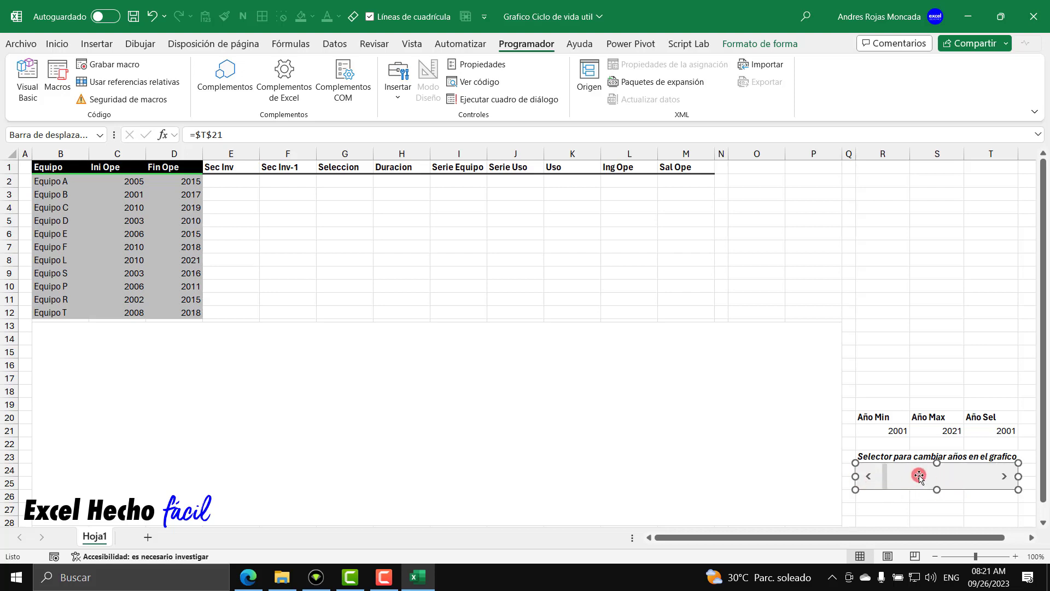
pyautogui.moveTo(937, 463); pyautogui.dragTo(937, 465)
# Set the scroll bar's height to 0.3 inches, refine it to 0.29 inches, and deselect the control
pyautogui.click(763, 43)
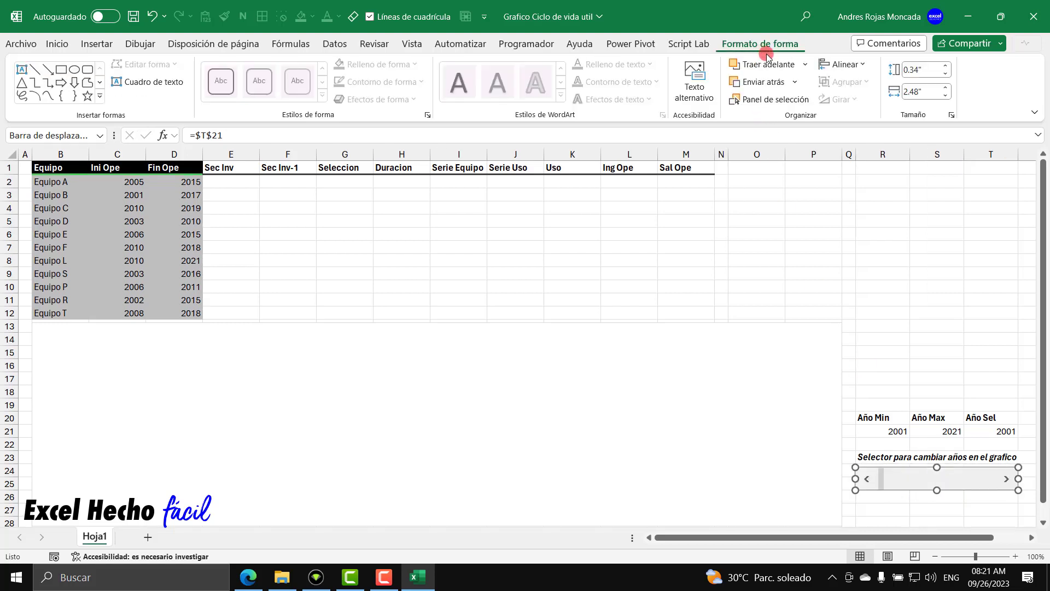
pyautogui.click(931, 70)
pyautogui.write('0.2')
pyautogui.press('BackSpace')
pyautogui.write('3')
pyautogui.press('Return')
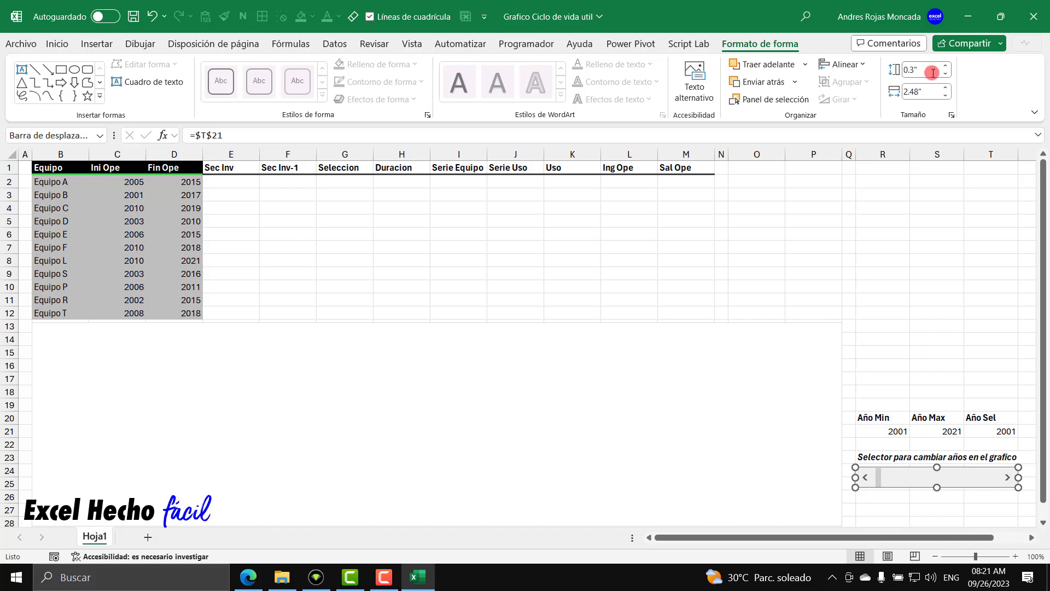
pyautogui.click(932, 71)
pyautogui.press('Return')
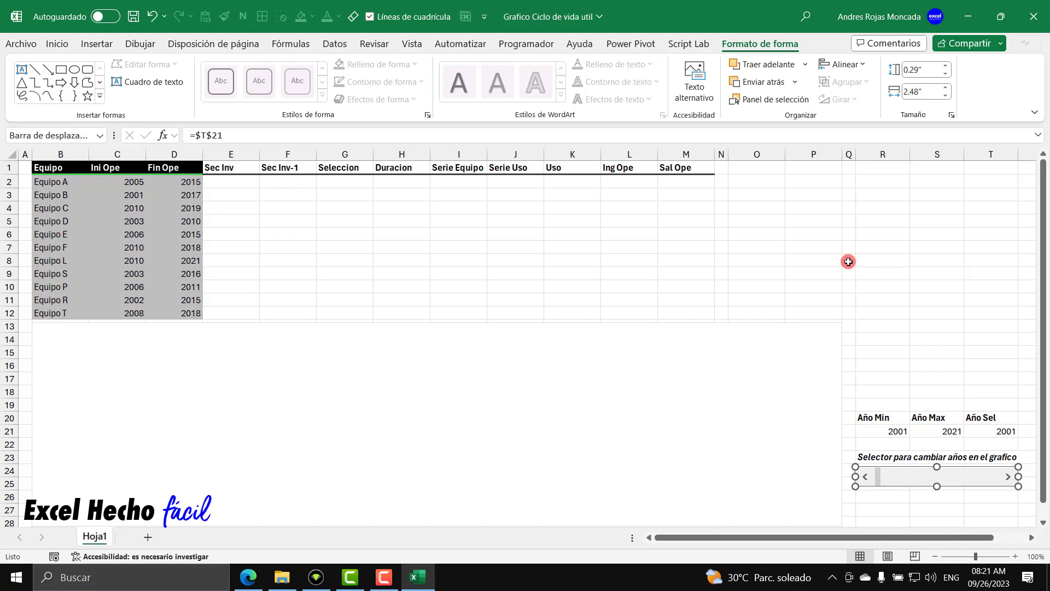
pyautogui.press('Escape')
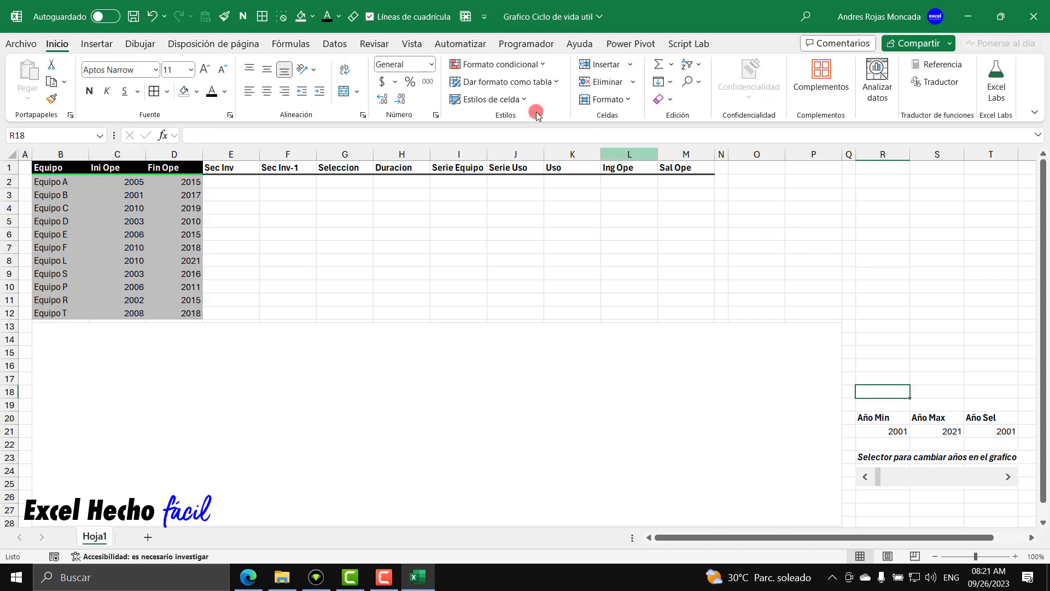
# Toggle the worksheet gridlines off and on, leaving them hidden
pyautogui.click(387, 49)
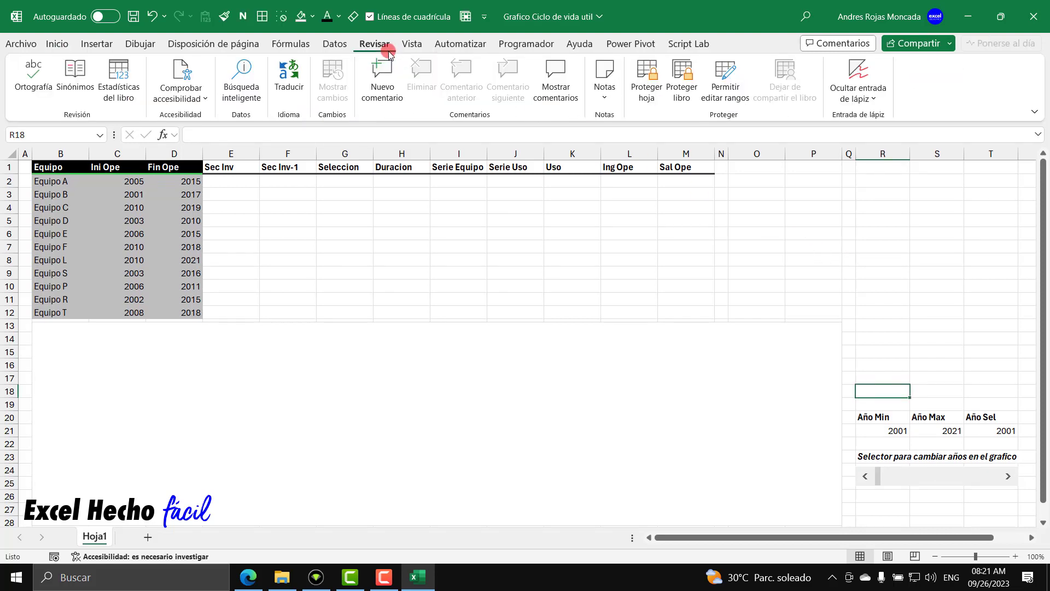
pyautogui.click(412, 48)
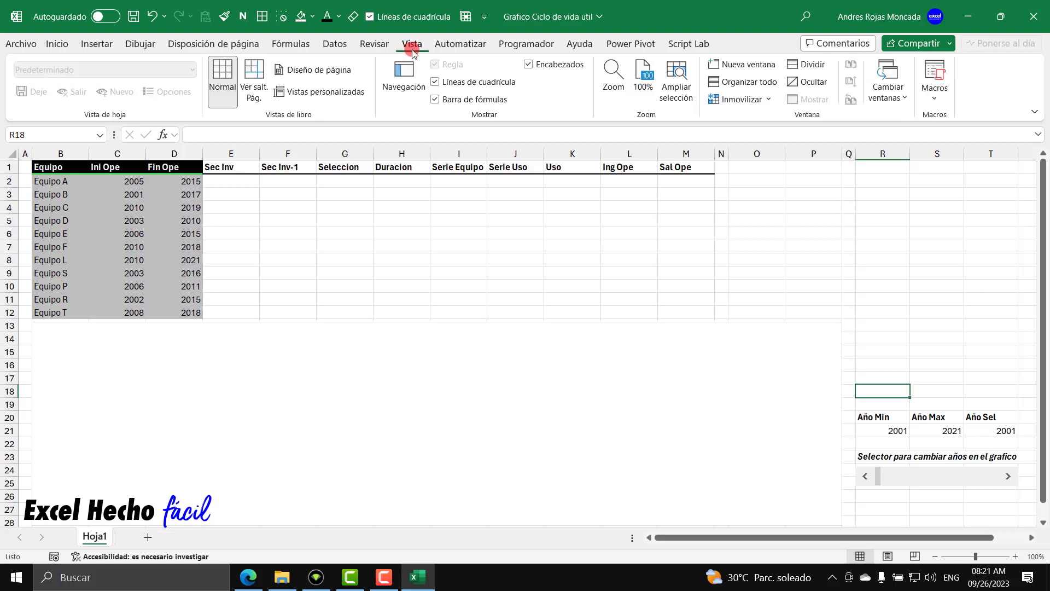
pyautogui.click(435, 82)
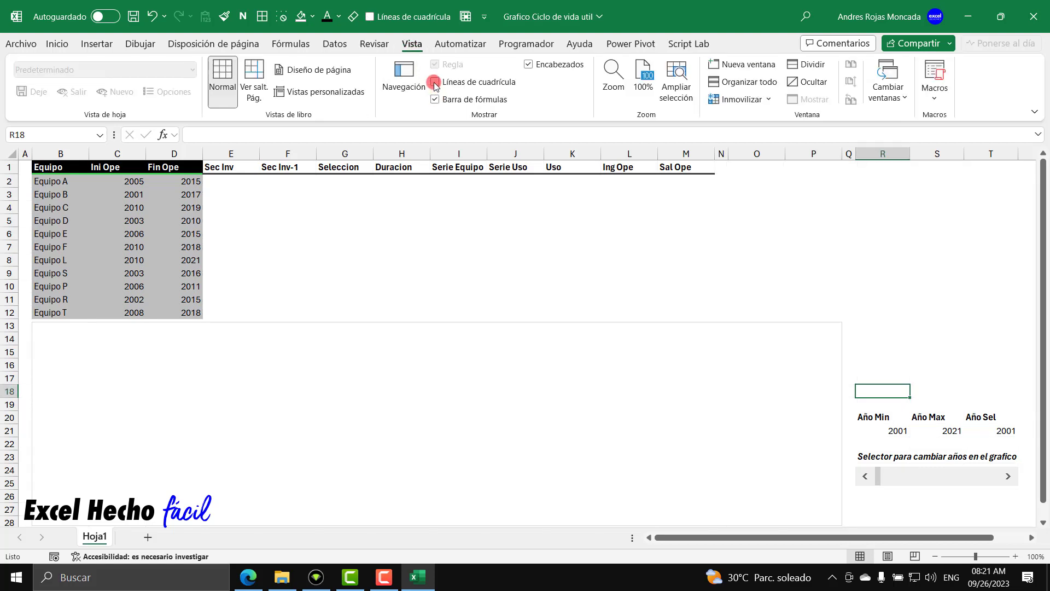
pyautogui.click(370, 19)
pyautogui.click(369, 18)
pyautogui.click(369, 18)
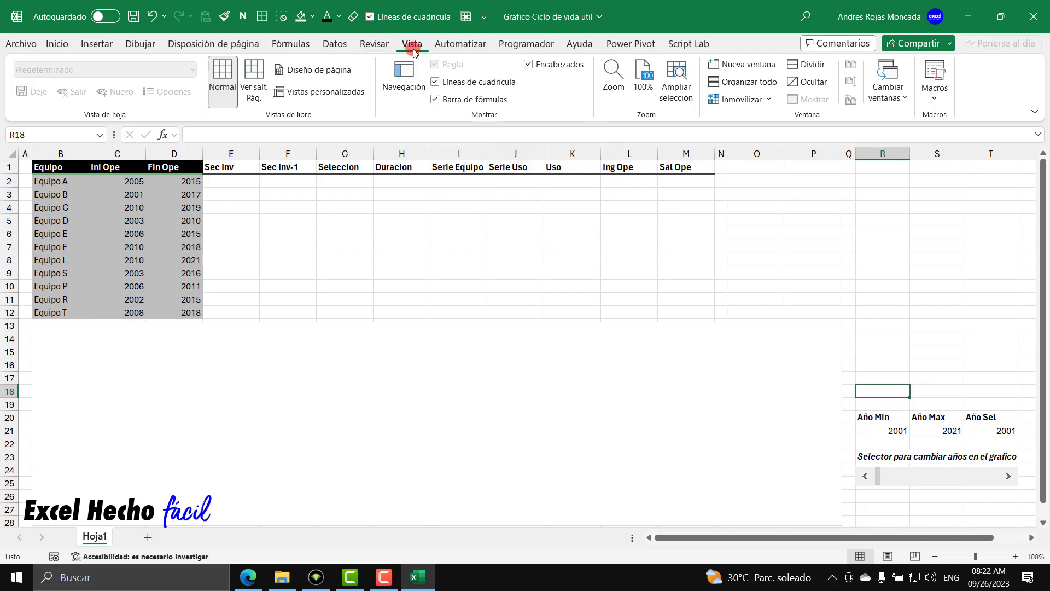
pyautogui.click(371, 18)
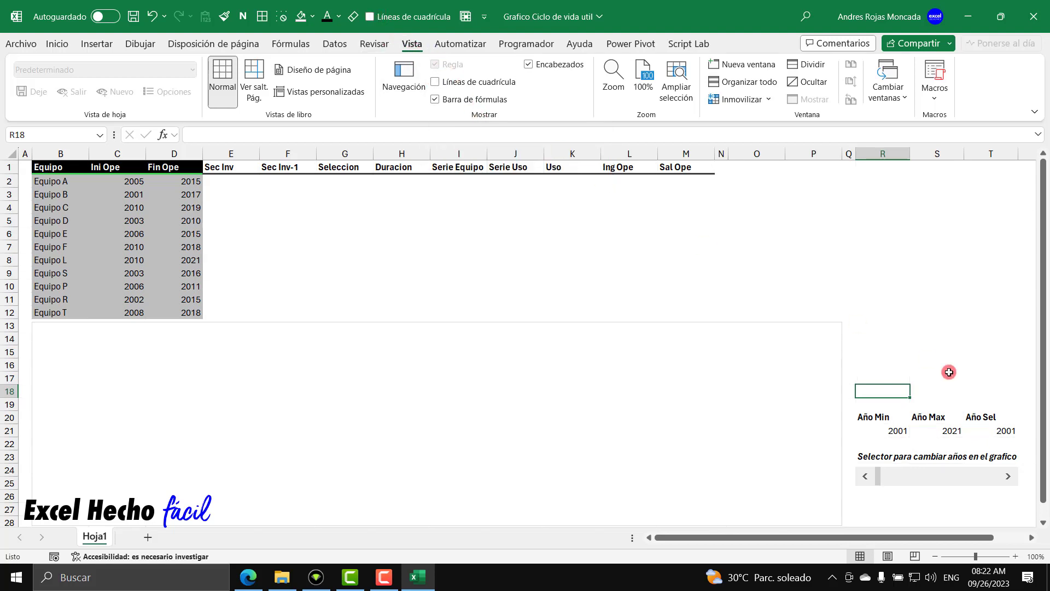
# Check the resized year selector by raising Año Sel year by year and bringing it back to 2001
pyautogui.click(1007, 476)
pyautogui.click(1007, 477)
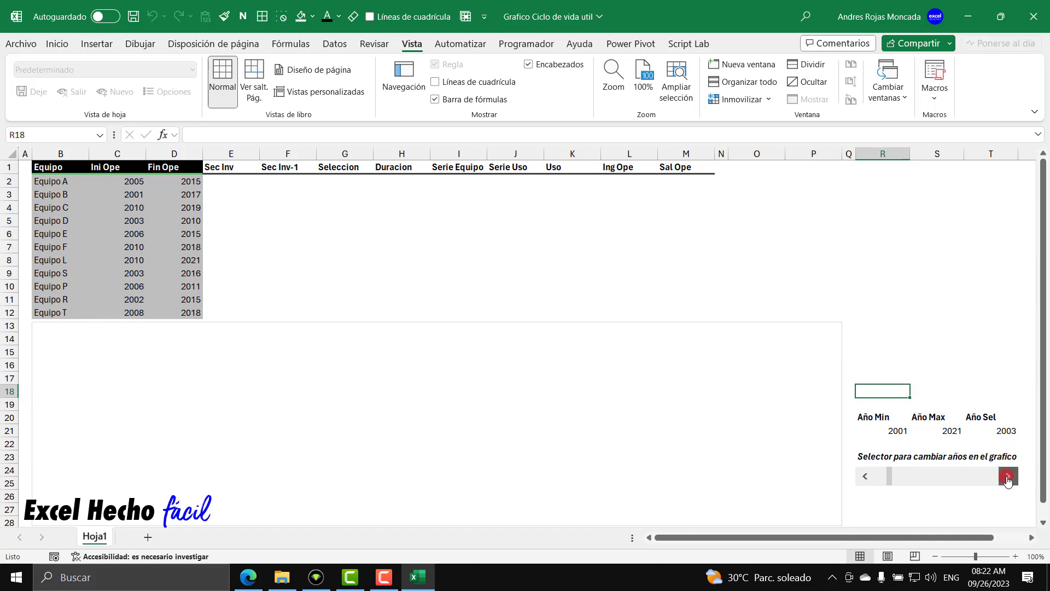
pyautogui.click(1008, 476)
pyautogui.click(1007, 477)
pyautogui.click(1008, 477)
pyautogui.click(1007, 477)
pyautogui.click(1008, 477)
pyautogui.click(1007, 477)
pyautogui.click(1007, 477)
pyautogui.click(1008, 477)
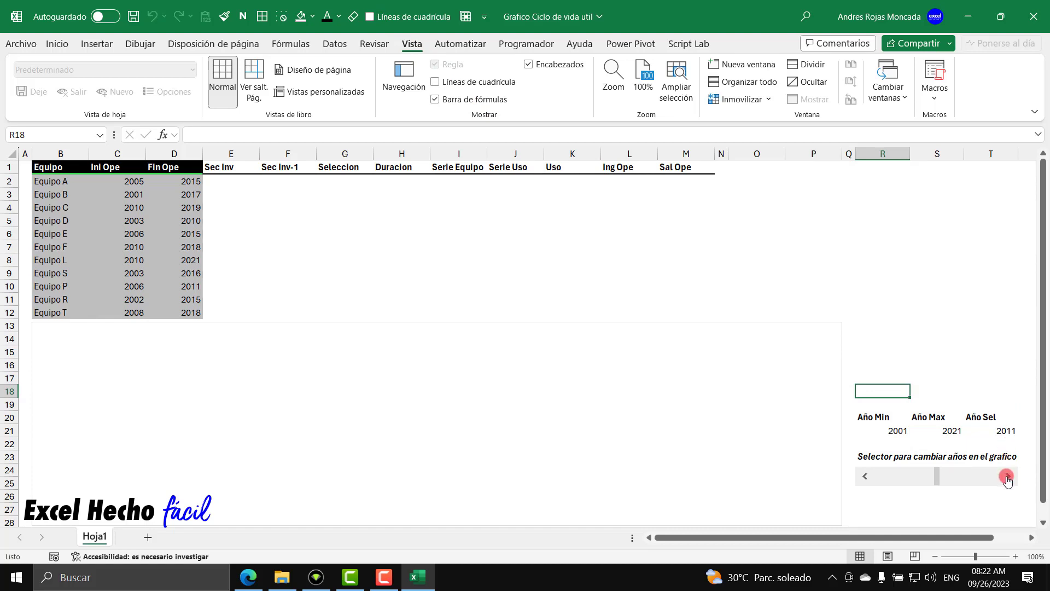
pyautogui.click(1008, 477)
pyautogui.click(1008, 477)
pyautogui.click(1008, 476)
pyautogui.click(1007, 477)
pyautogui.click(1008, 477)
pyautogui.click(1007, 477)
pyautogui.click(1008, 477)
pyautogui.click(1007, 477)
pyautogui.click(1007, 477)
pyautogui.click(863, 476)
pyautogui.click(863, 476)
pyautogui.click(864, 476)
pyautogui.click(863, 476)
pyautogui.click(863, 476)
pyautogui.click(863, 475)
pyautogui.click(864, 475)
pyautogui.click(864, 476)
pyautogui.moveTo(864, 476); pyautogui.dragTo(865, 475)
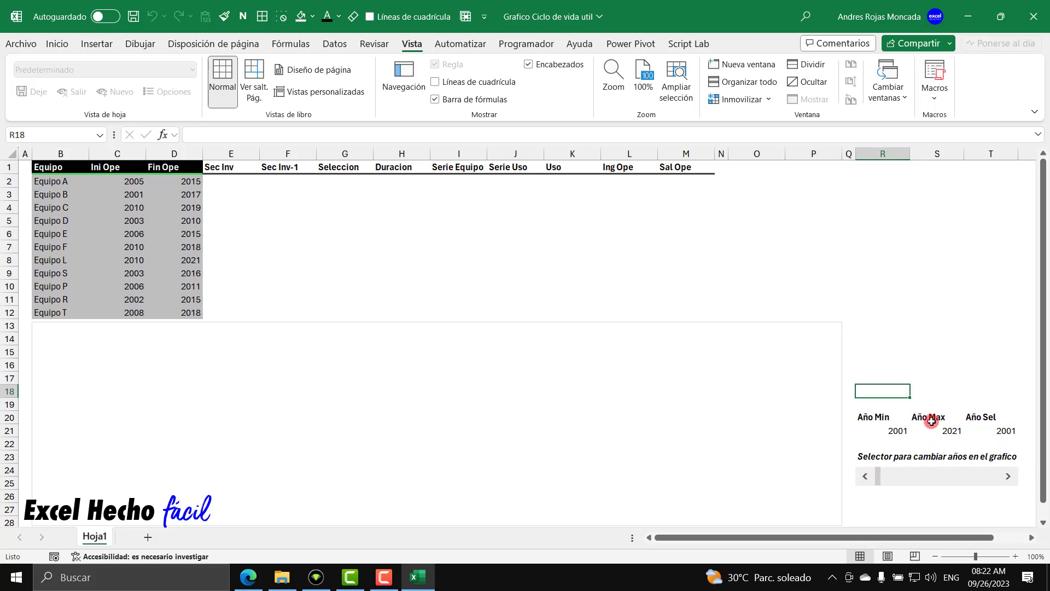
# Show the worksheet gridlines again and enter the right-aligned legend label "Ingreso a operacion" in S17
pyautogui.click(412, 17)
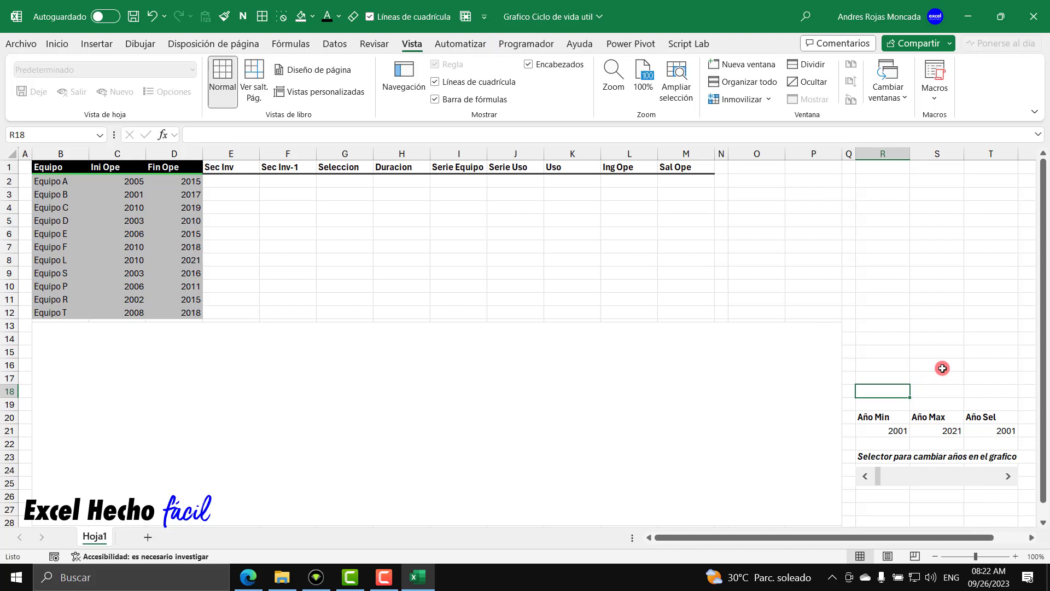
pyautogui.click(942, 375)
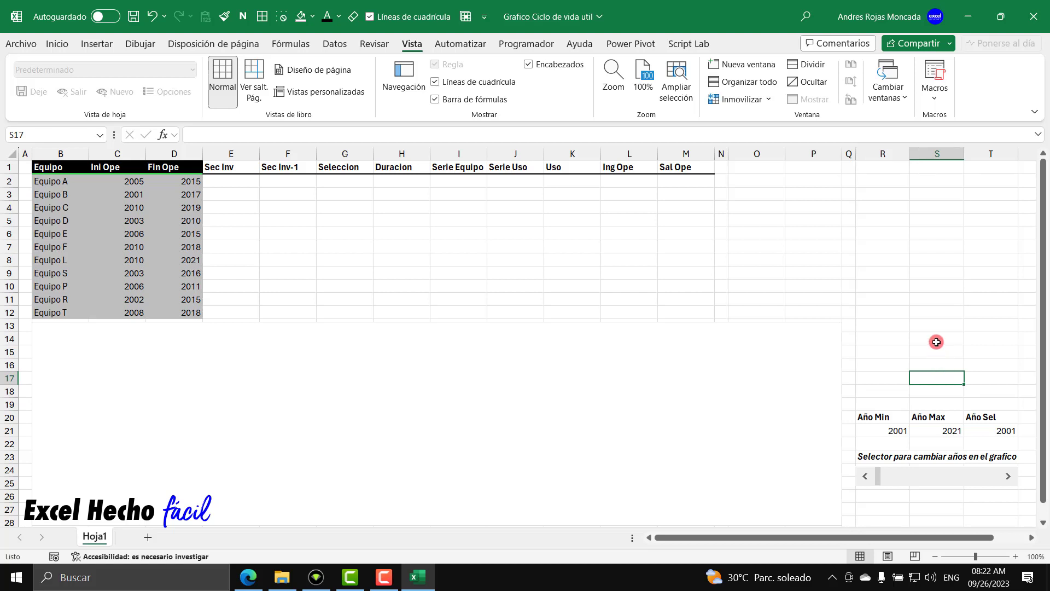
pyautogui.write('Ingreso')
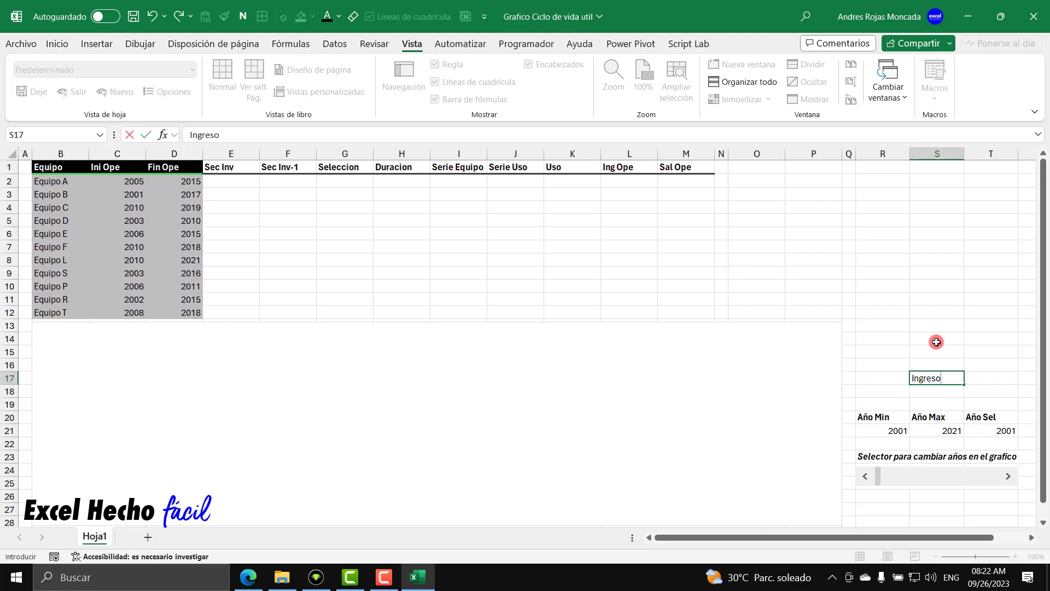
pyautogui.write(' a operacion')
pyautogui.press('Return')
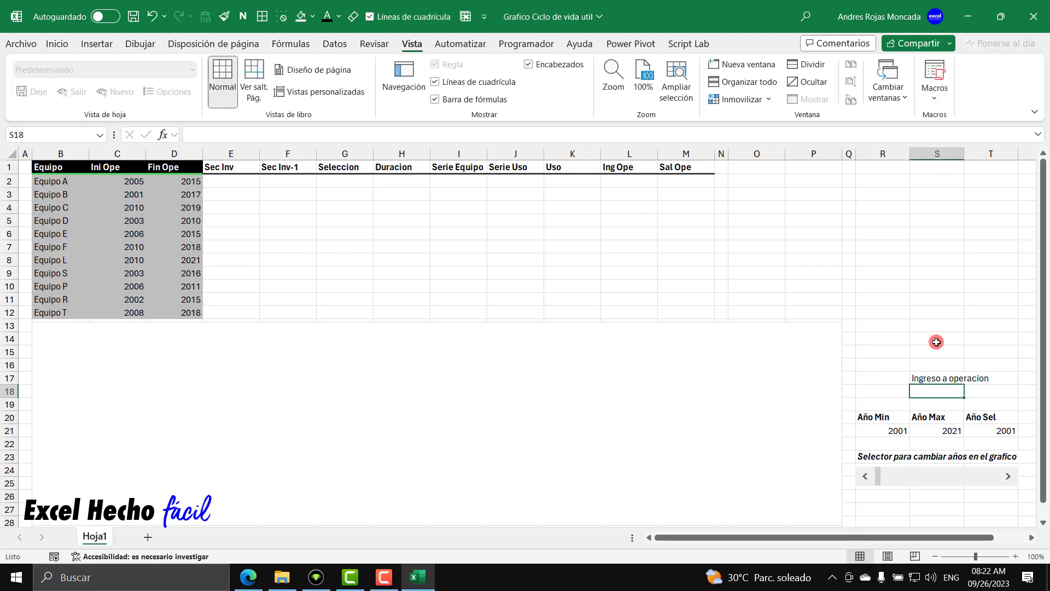
pyautogui.click(938, 377)
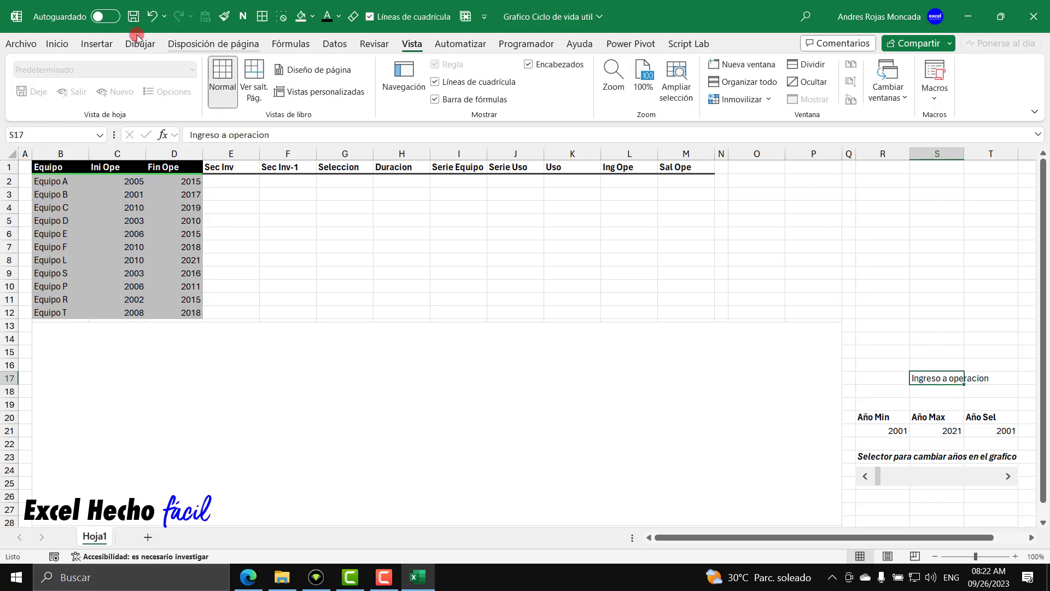
pyautogui.click(57, 43)
pyautogui.click(284, 91)
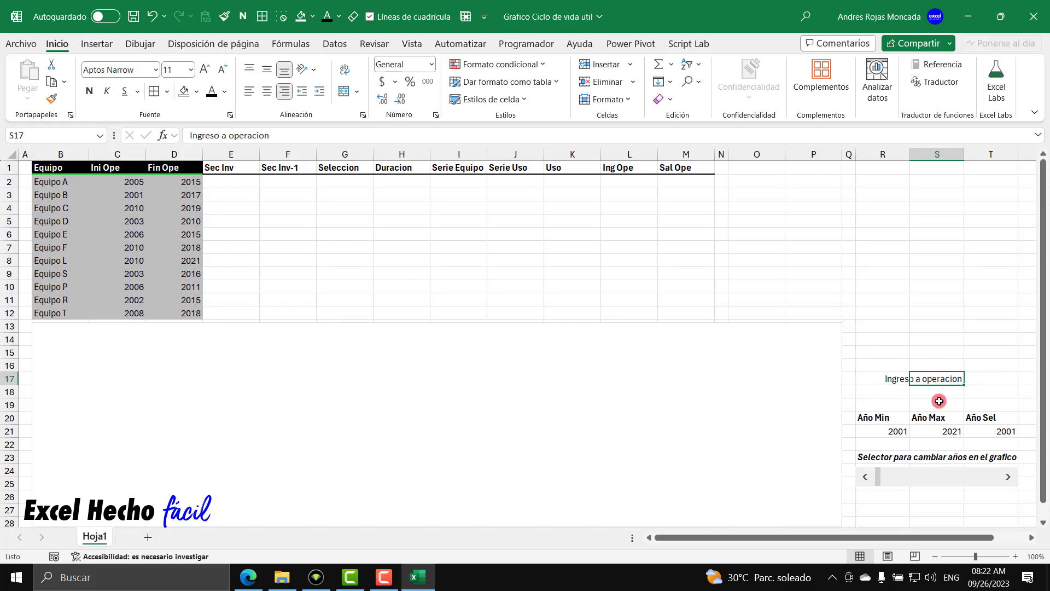
# Fill T17, beside the "Ingreso a operacion" label, with the base light-green theme accent from the last theme column
pyautogui.click(982, 379)
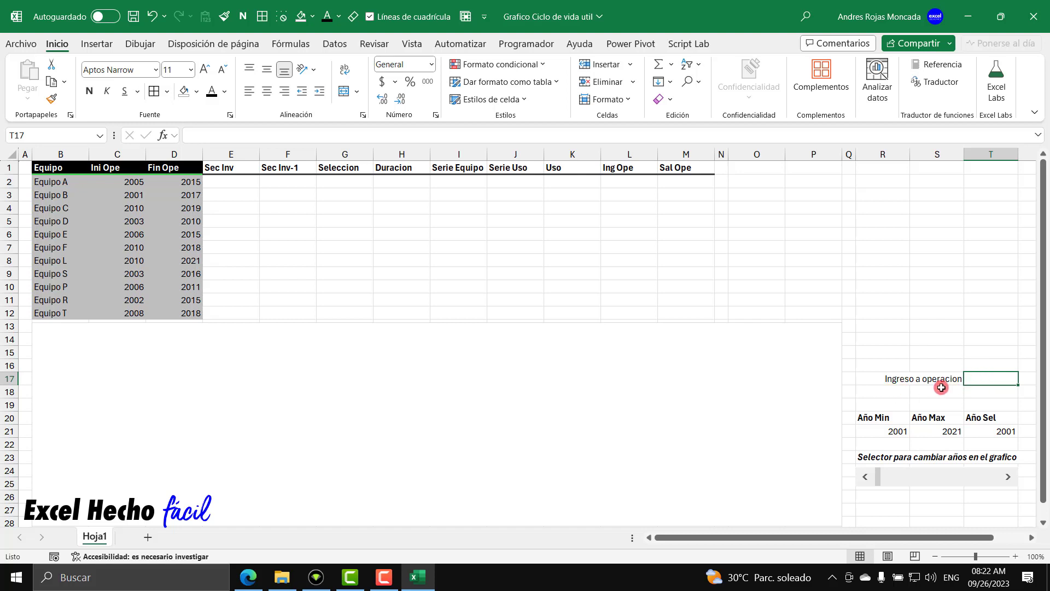
pyautogui.click(197, 92)
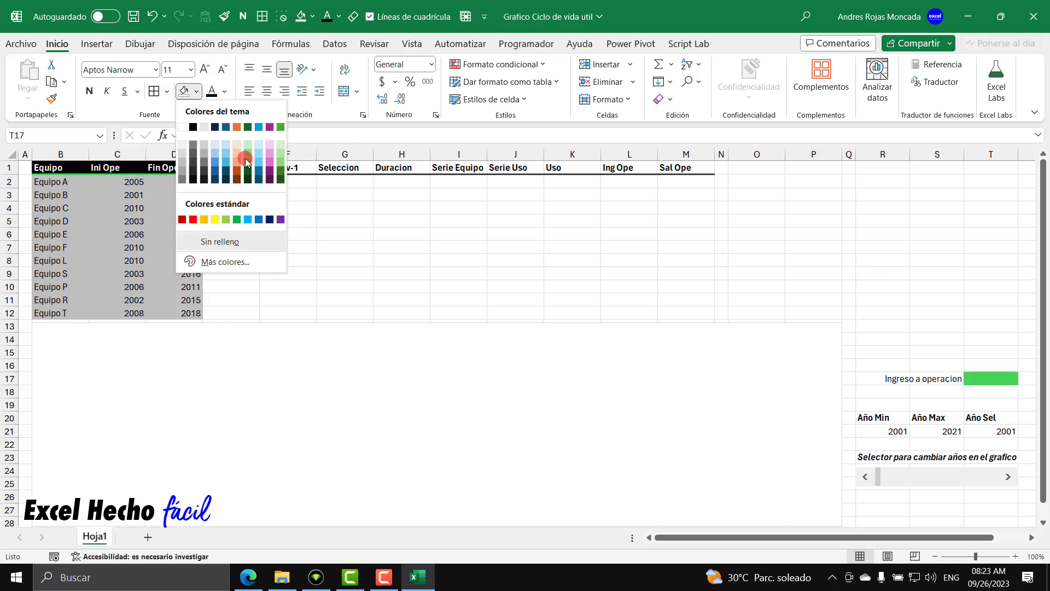
pyautogui.click(280, 127)
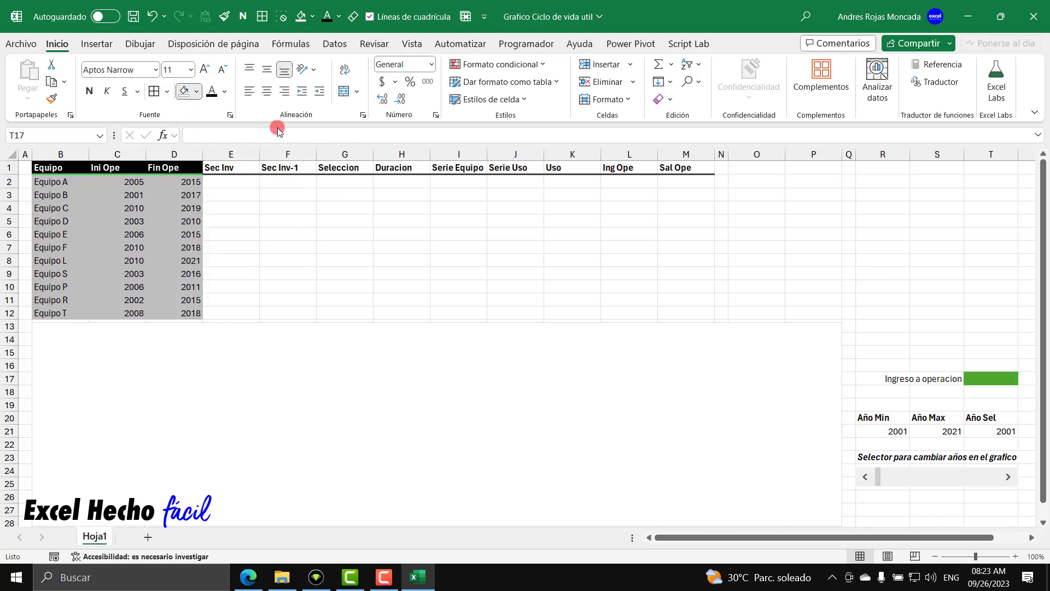
# Enter the label "Salida de operacion" in S18 and copy the formatting of S17 onto it
pyautogui.click(926, 391)
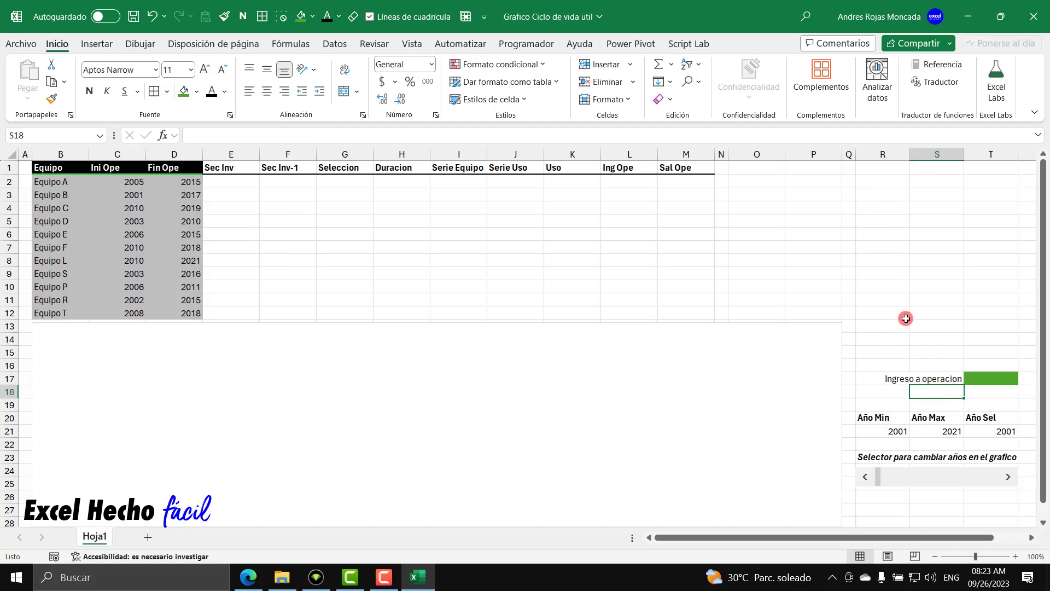
pyautogui.write('Salida')
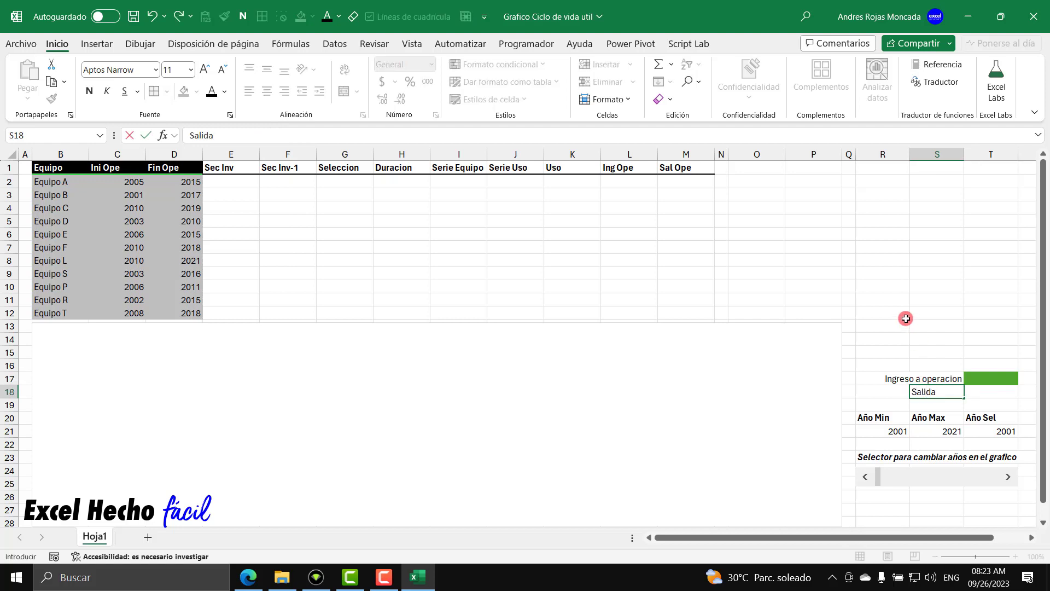
pyautogui.write(' de operacion')
pyautogui.press('Return')
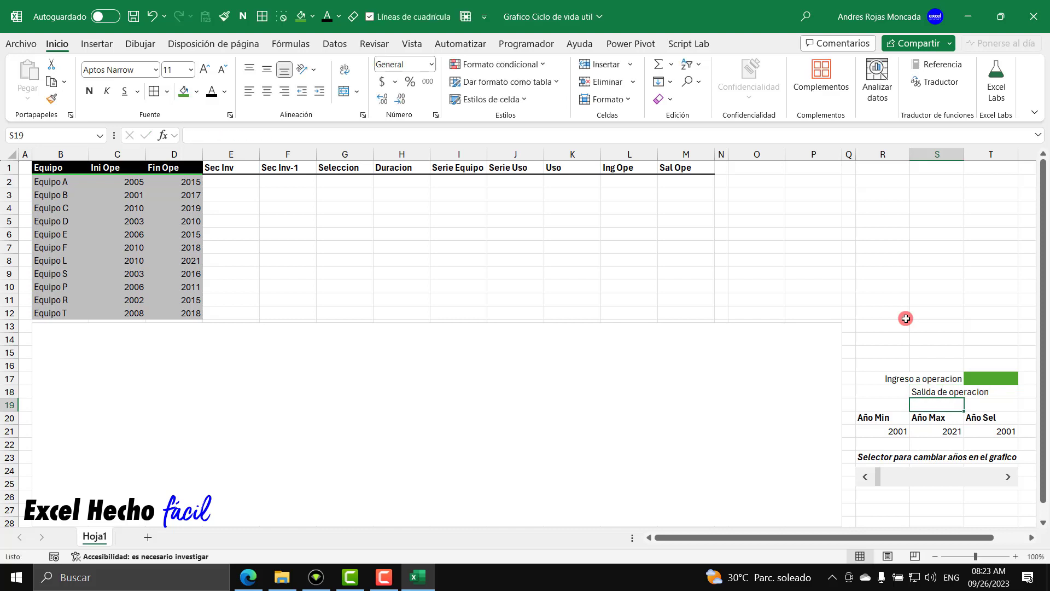
pyautogui.click(932, 377)
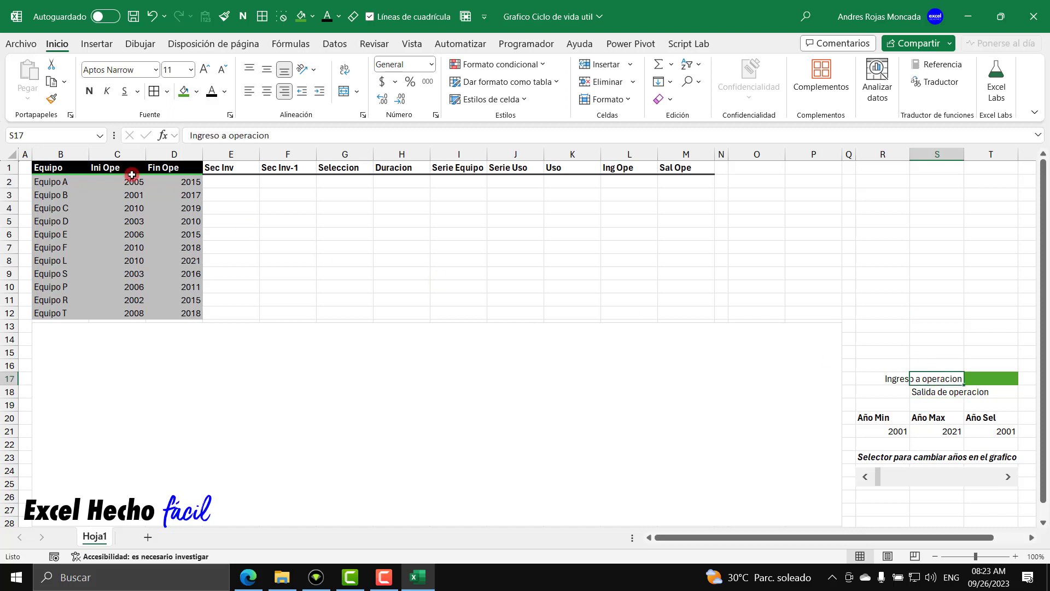
pyautogui.click(53, 99)
pyautogui.click(937, 392)
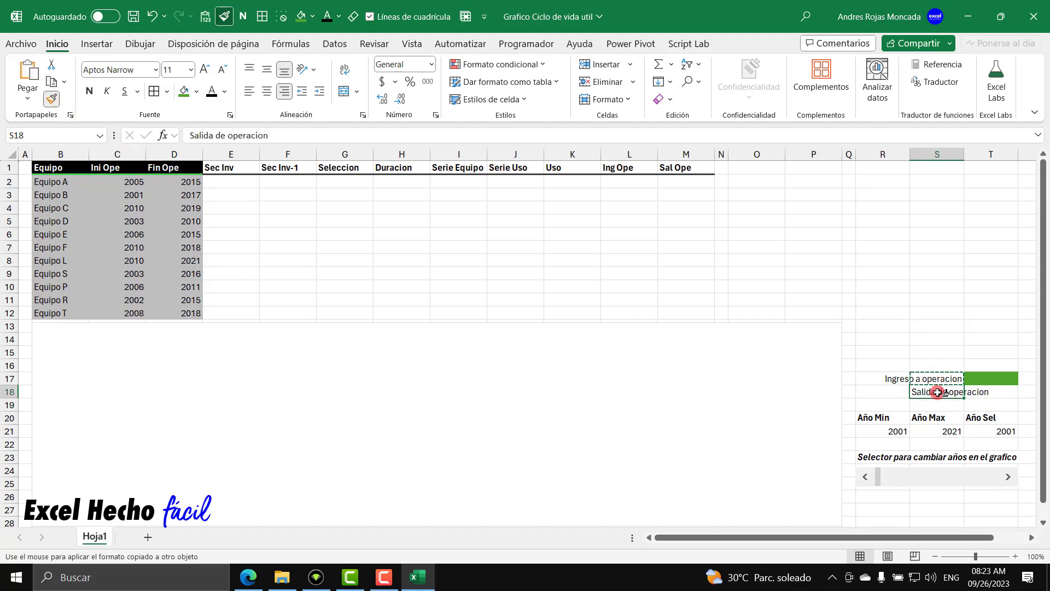
# Fill T18, beside the "Salida de operacion" label, with the base orange theme color
pyautogui.click(971, 393)
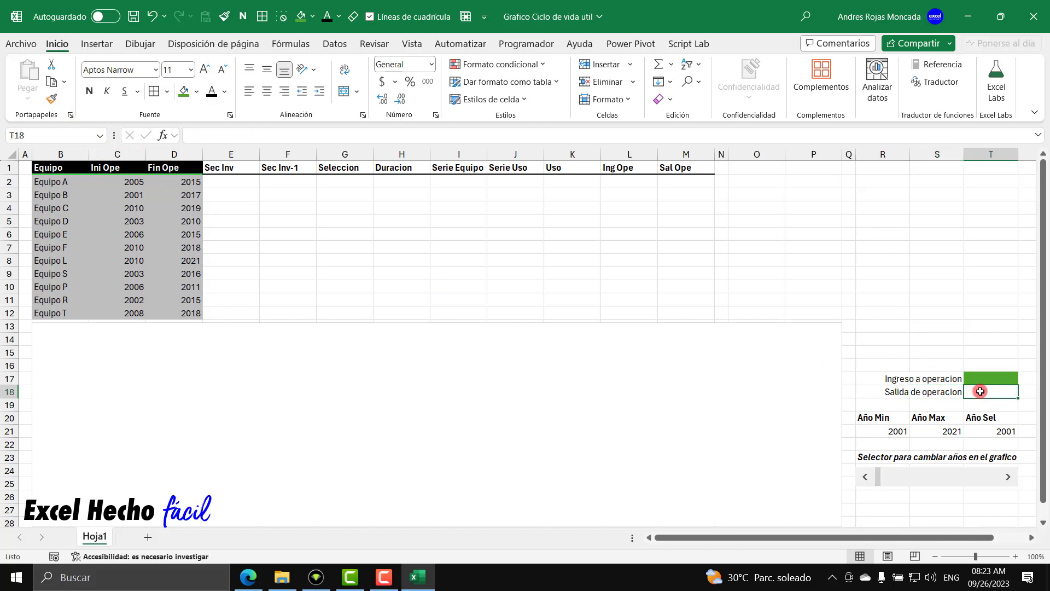
pyautogui.click(197, 91)
pyautogui.click(237, 127)
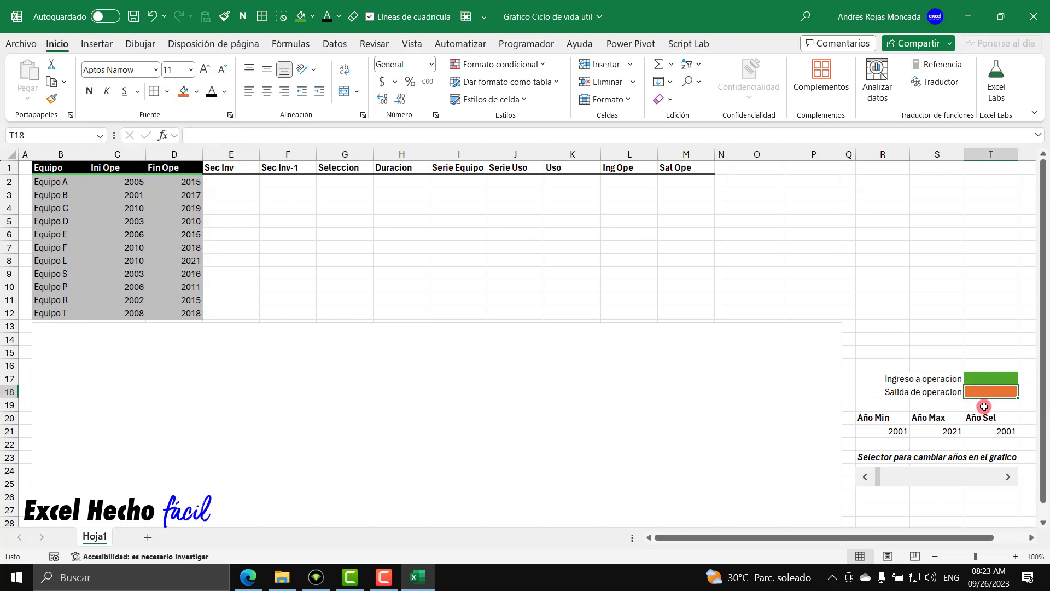
pyautogui.click(974, 375)
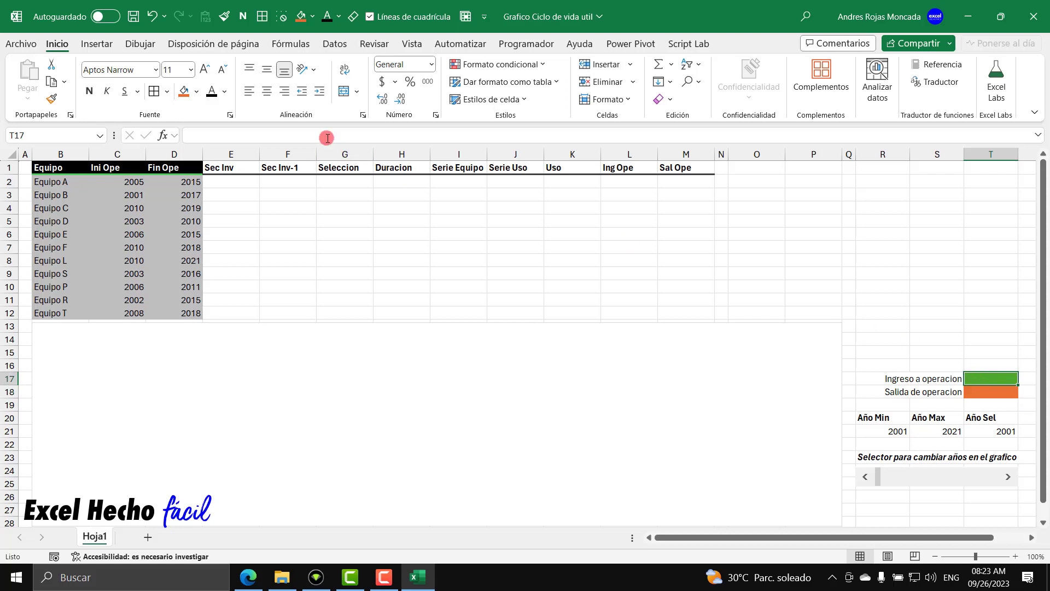
pyautogui.click(196, 92)
pyautogui.click(281, 164)
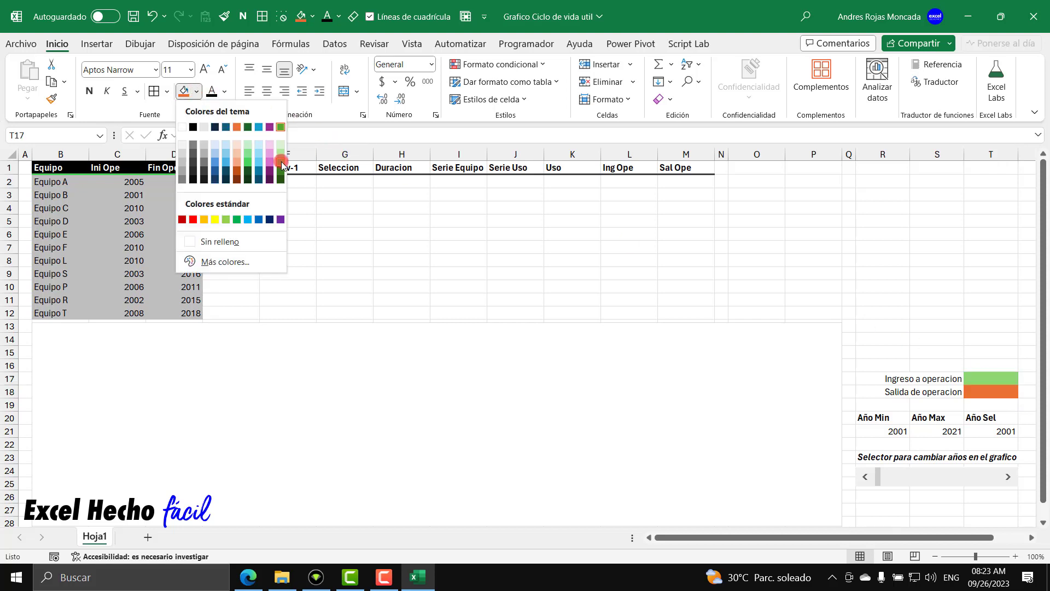
pyautogui.click(248, 165)
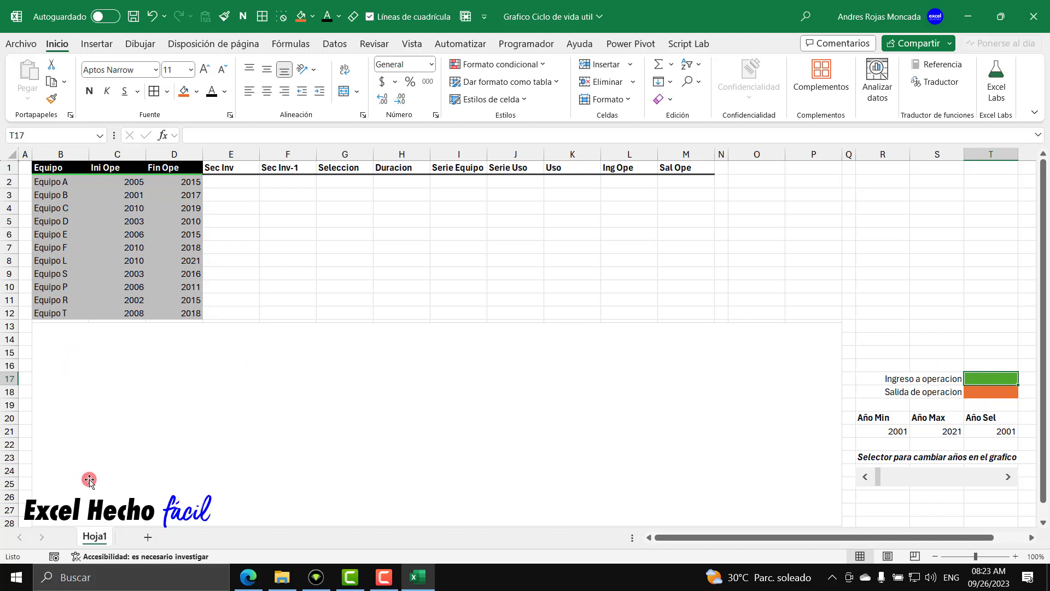
pyautogui.click(981, 395)
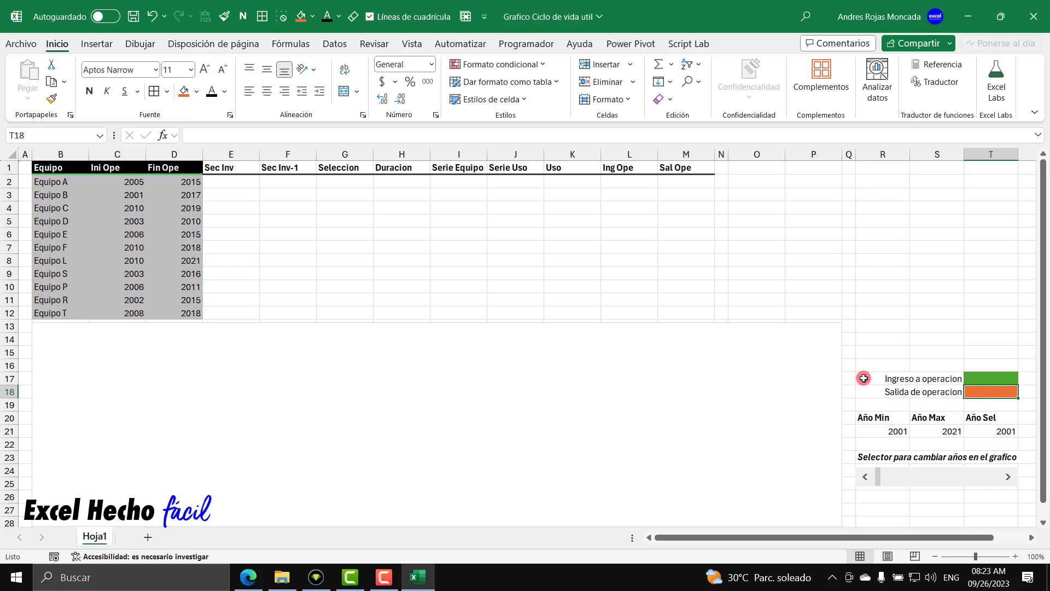
pyautogui.moveTo(733, 181); pyautogui.dragTo(987, 309)
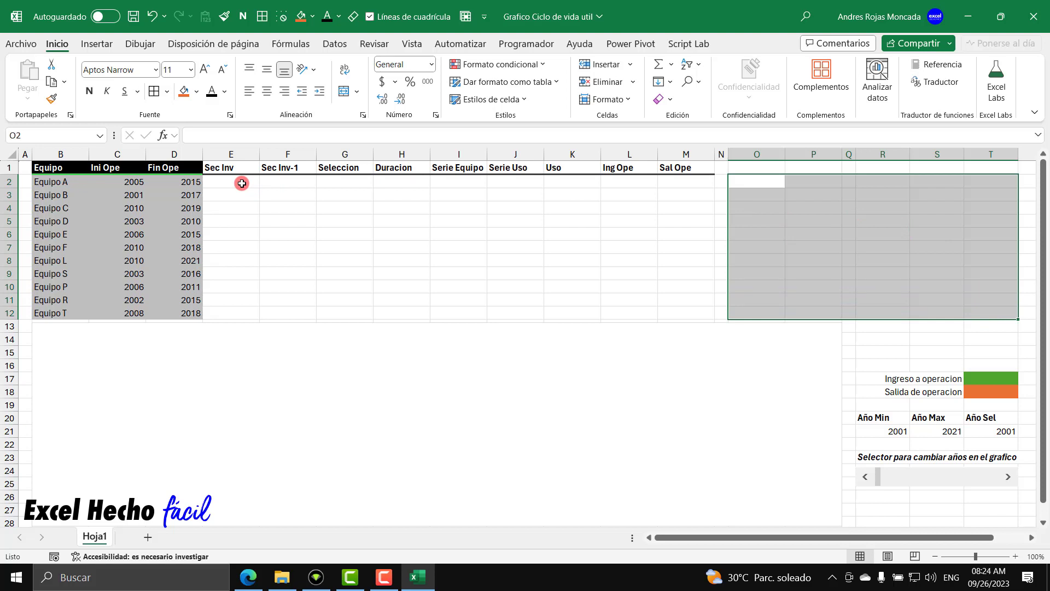
# Begin a SECUENCIA formula in E2 under Sec Inv, using FILAS(B2:B12) as its rows argument
pyautogui.click(241, 183)
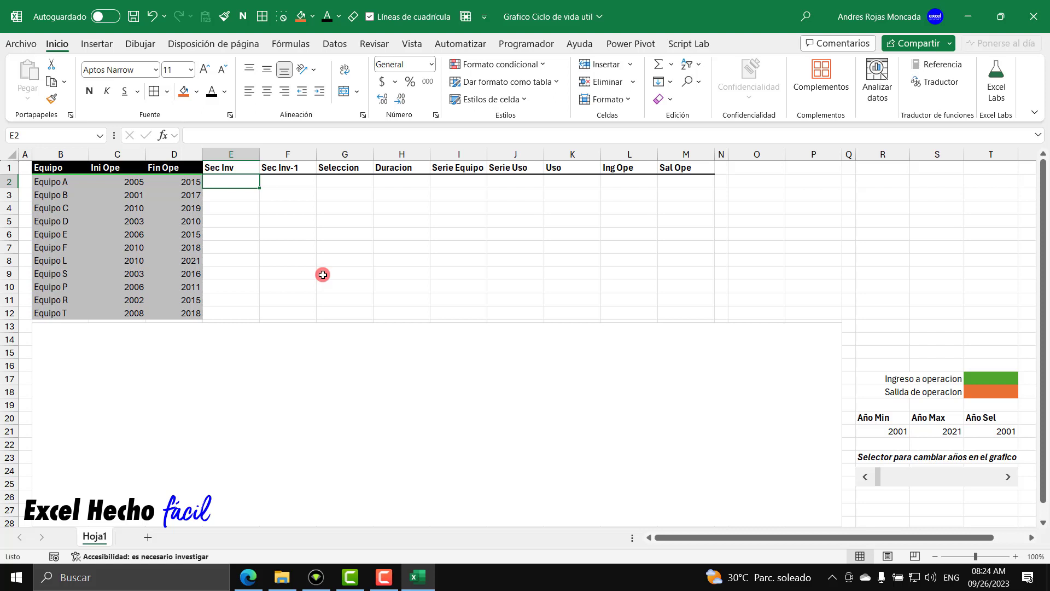
pyautogui.write('=secu')
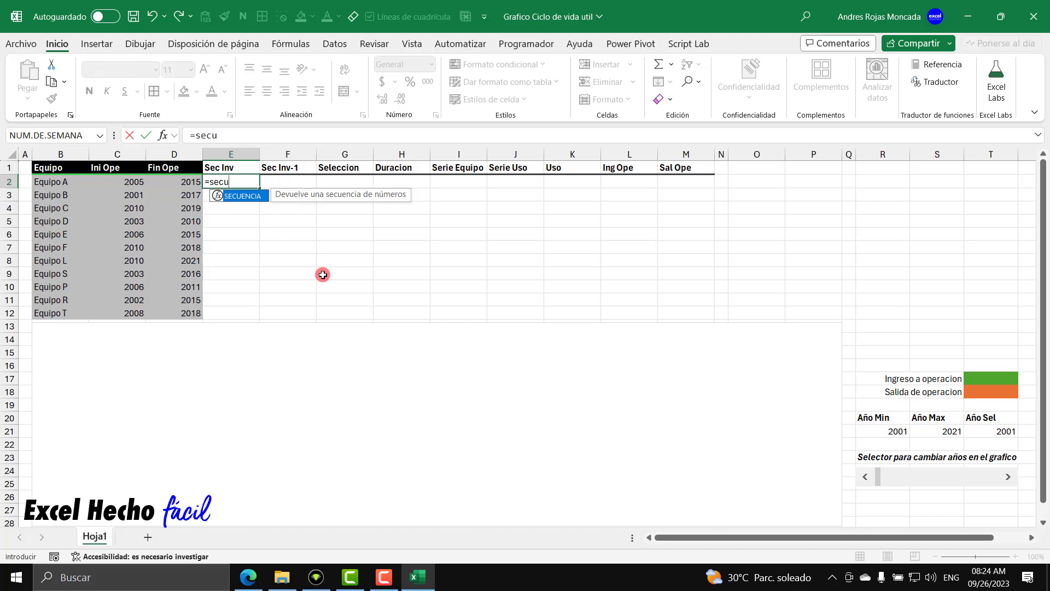
pyautogui.press('Tab')
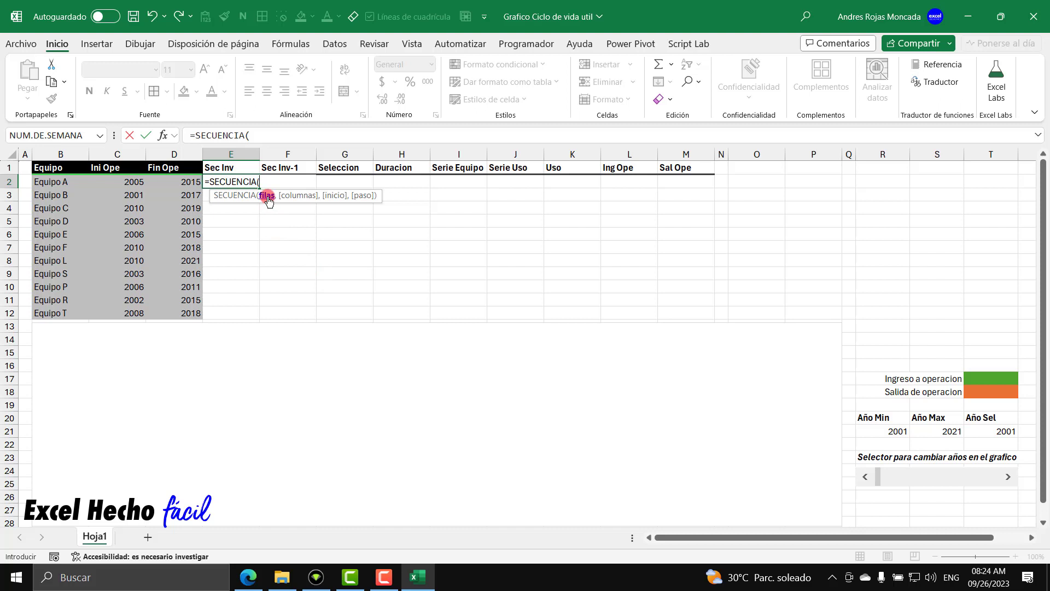
pyautogui.write('fil')
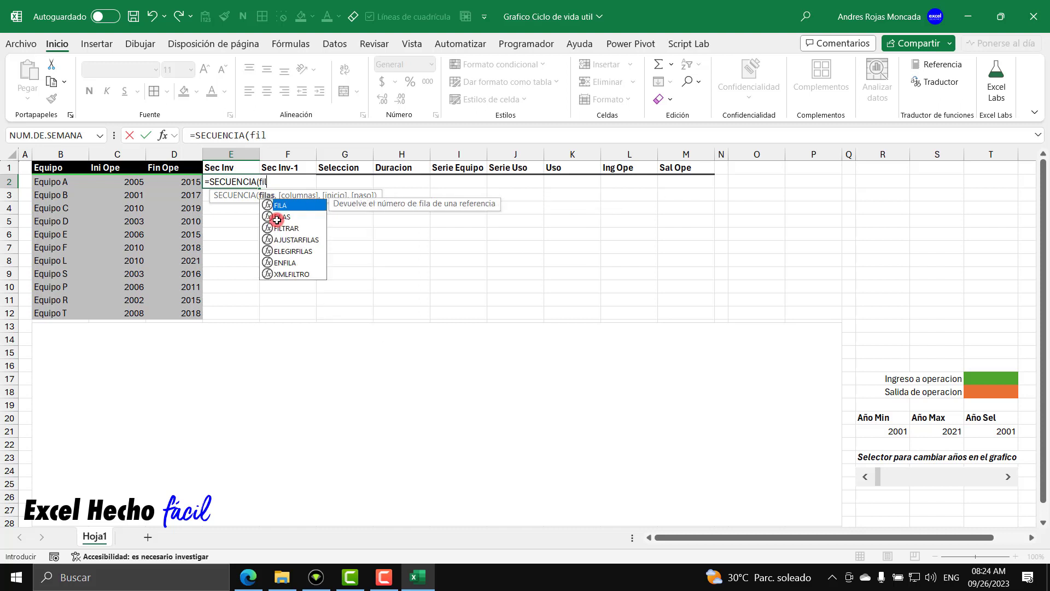
pyautogui.click(276, 219)
pyautogui.doubleClick(277, 219)
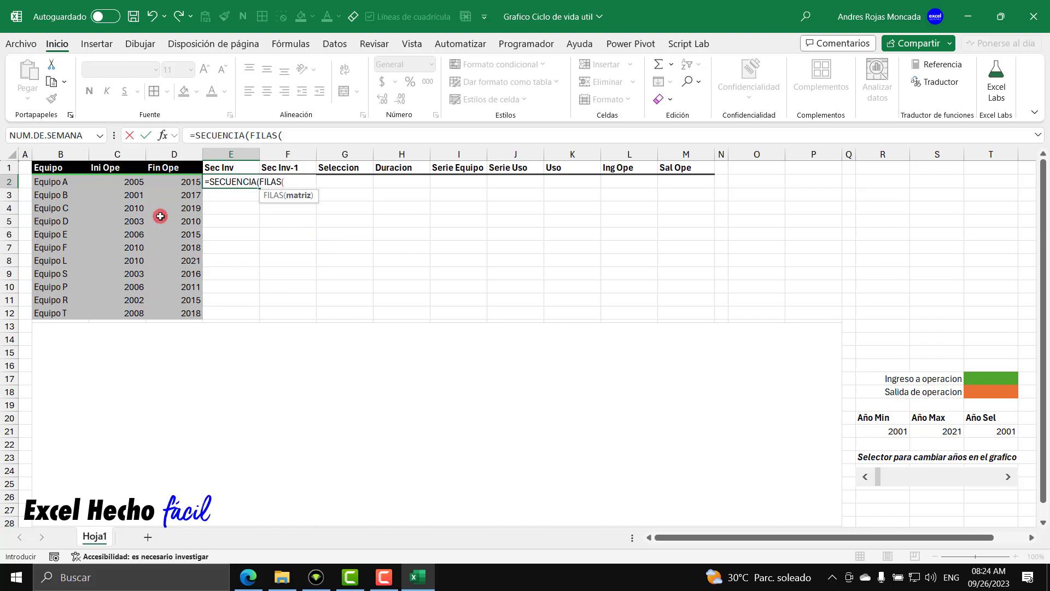
pyautogui.moveTo(65, 183); pyautogui.dragTo(64, 306)
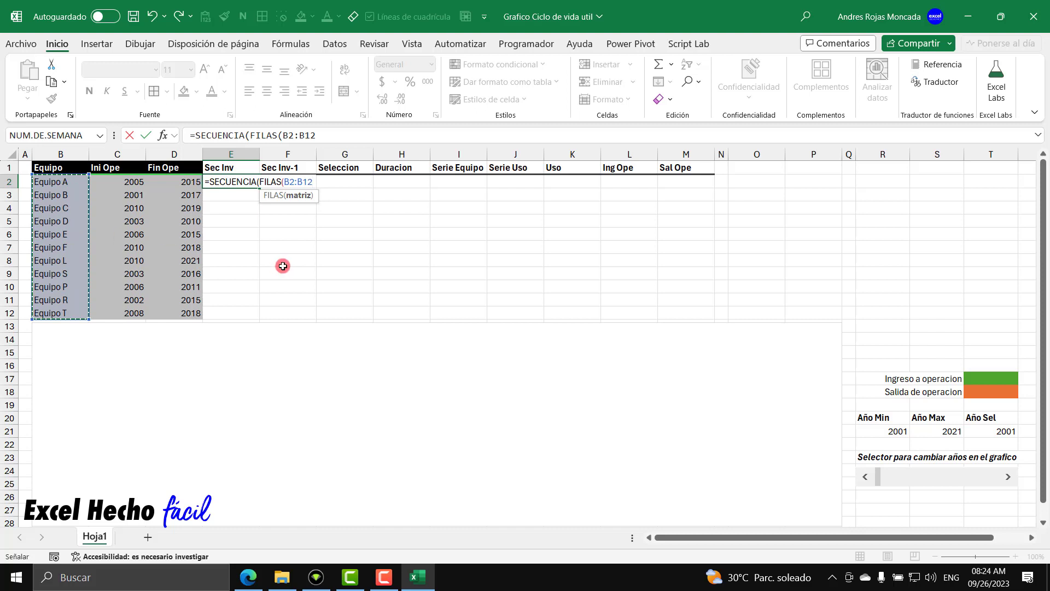
pyautogui.write(')')
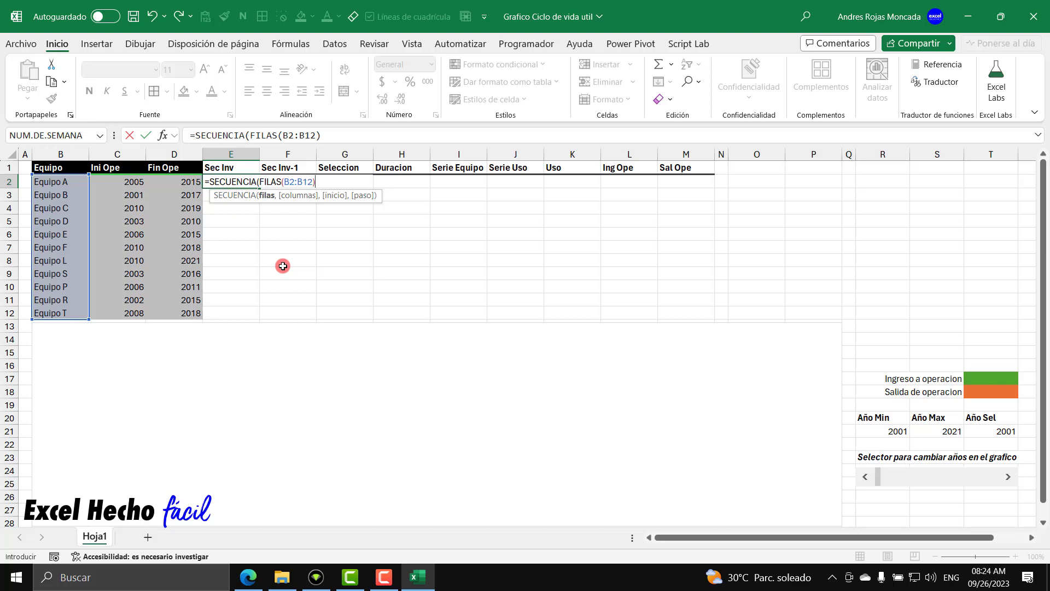
pyautogui.write(',')
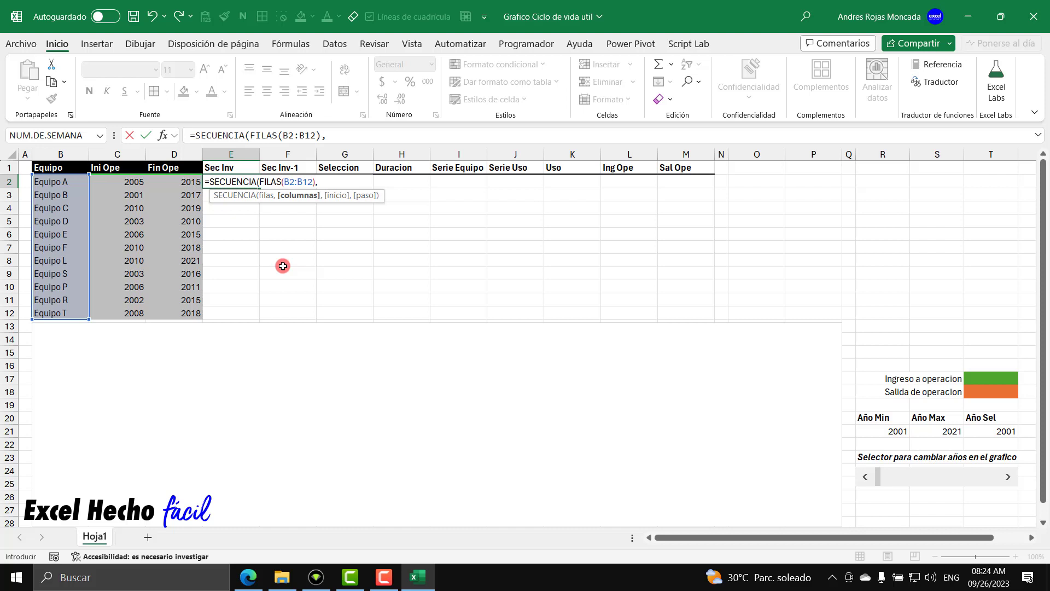
# Complete the SECUENCIA formula in E2 with 1 column, FILAS(B2:B12) as the start value and a step of -1
pyautogui.moveTo(259, 181); pyautogui.dragTo(315, 184)
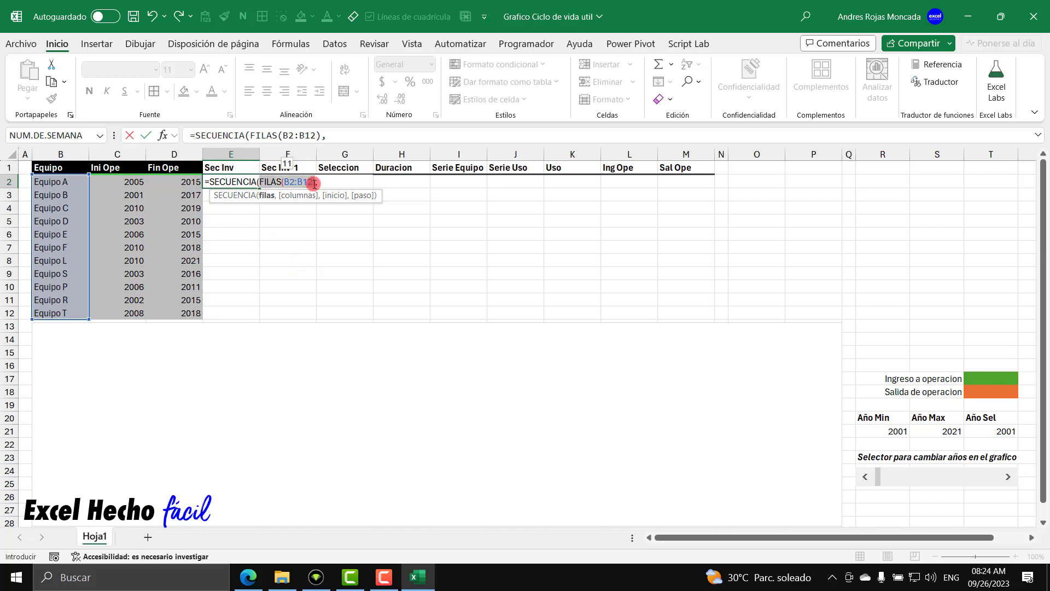
pyautogui.click(326, 183)
pyautogui.write('1')
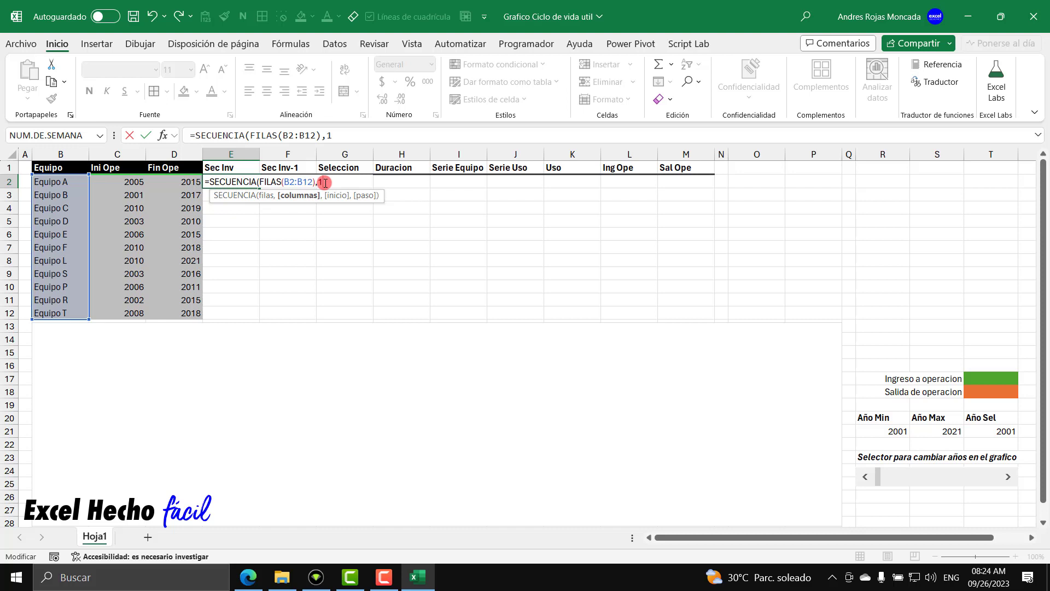
pyautogui.write(',')
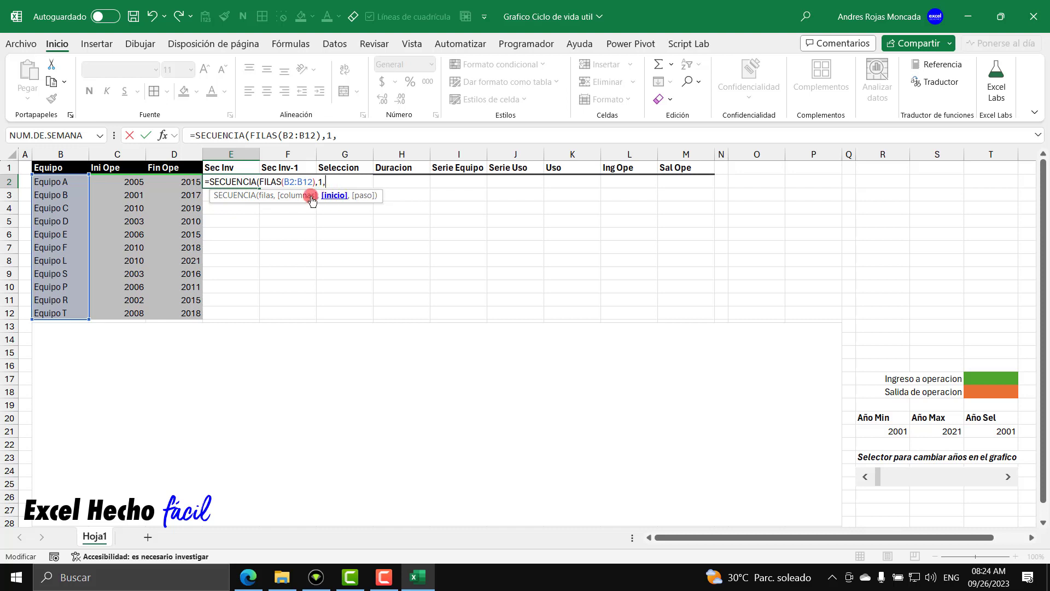
pyautogui.click(268, 196)
pyautogui.hotkey('ctrl', 'c')
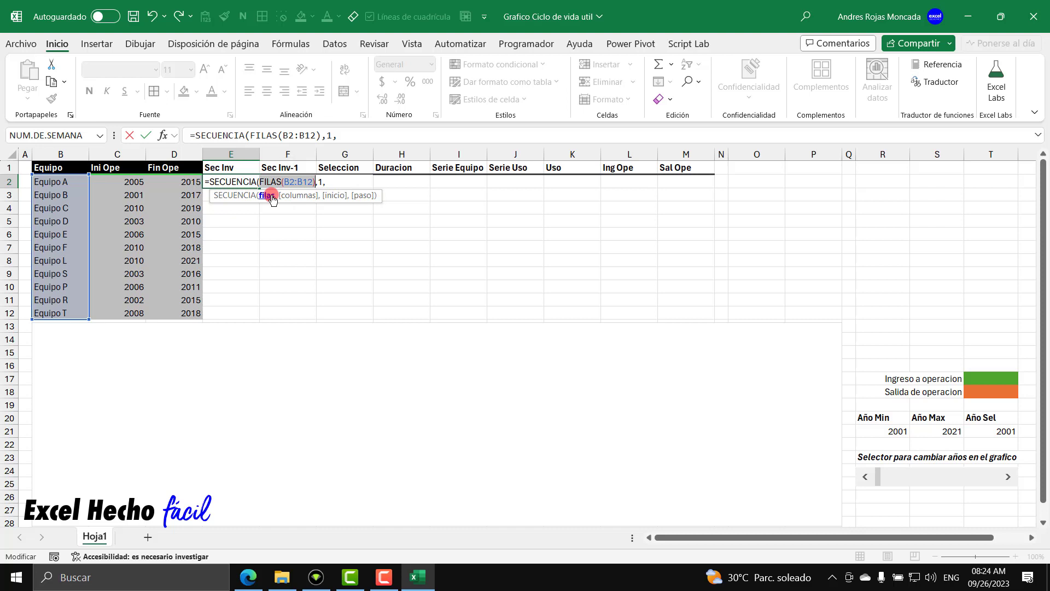
pyautogui.click(338, 183)
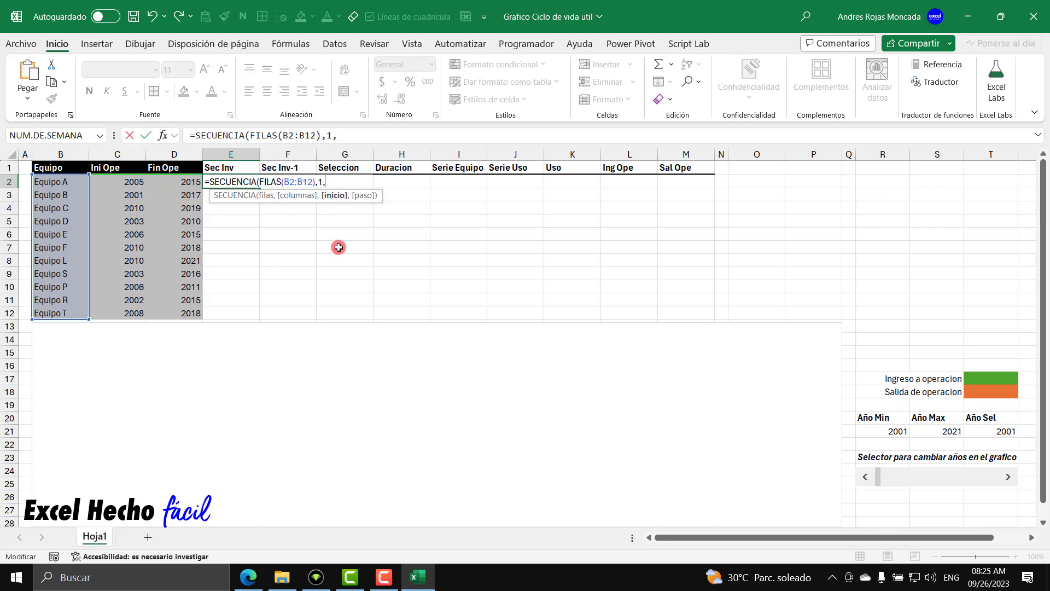
pyautogui.hotkey('ctrl', 'v')
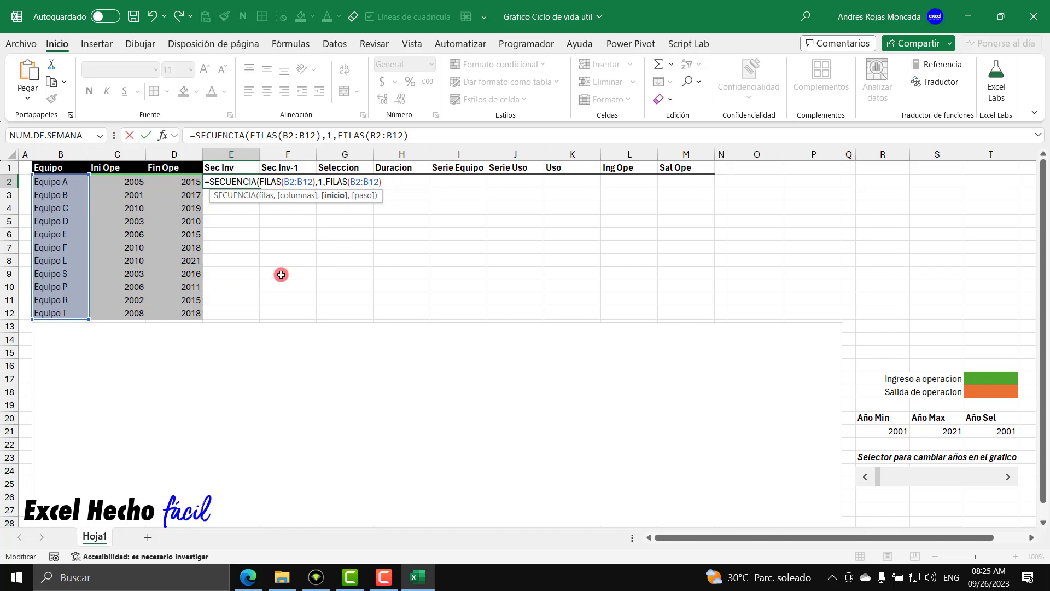
pyautogui.write(',')
pyautogui.write('-1)')
pyautogui.press('Return')
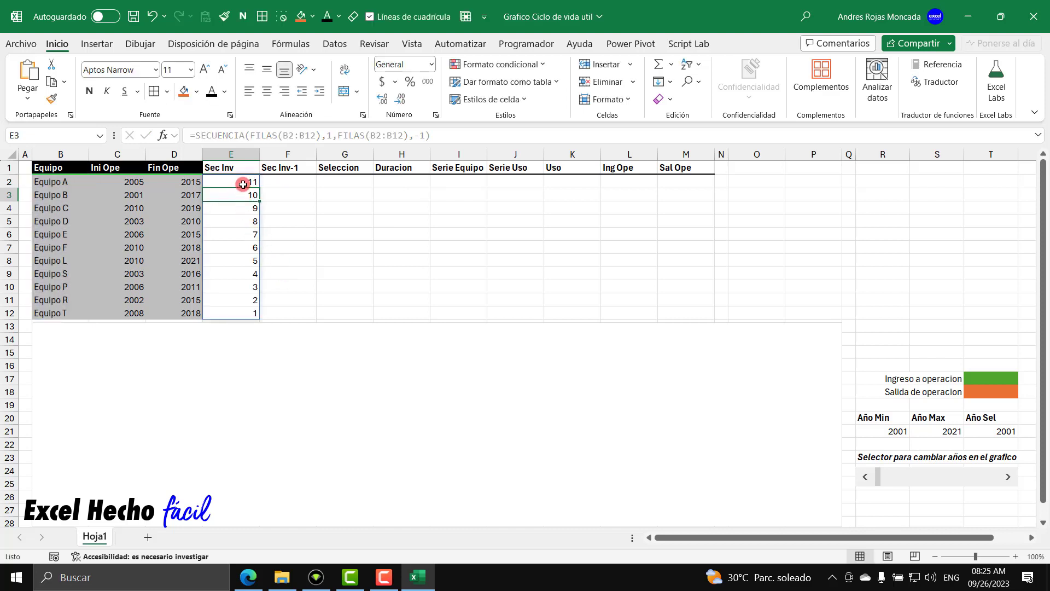
# Examine the spilled sequence under Sec Inv from E2 to E12 and the empty Sec Inv-1 column beside it
pyautogui.click(242, 182)
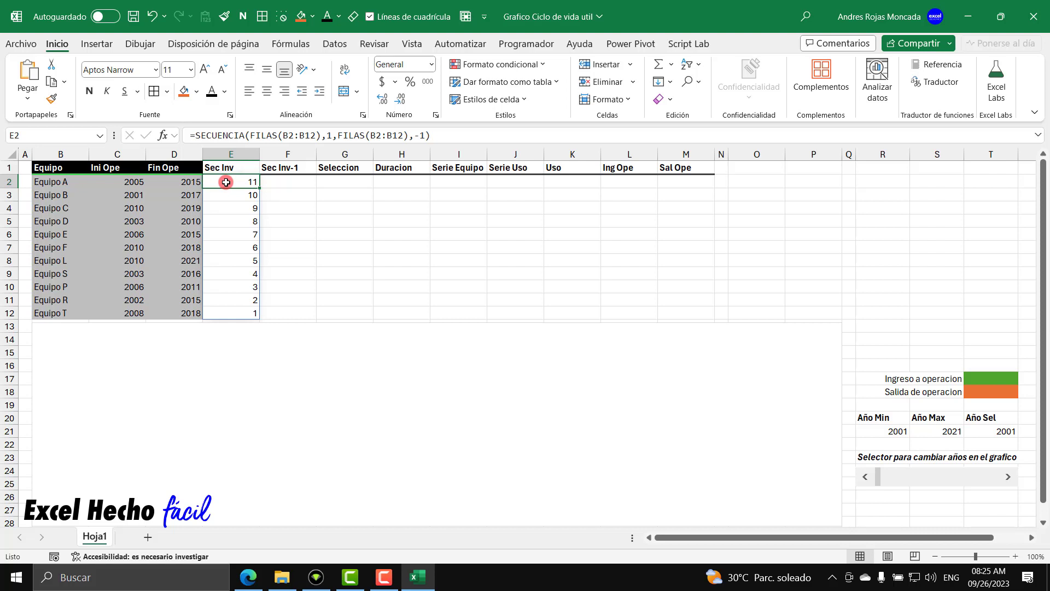
pyautogui.click(226, 194)
pyautogui.click(227, 207)
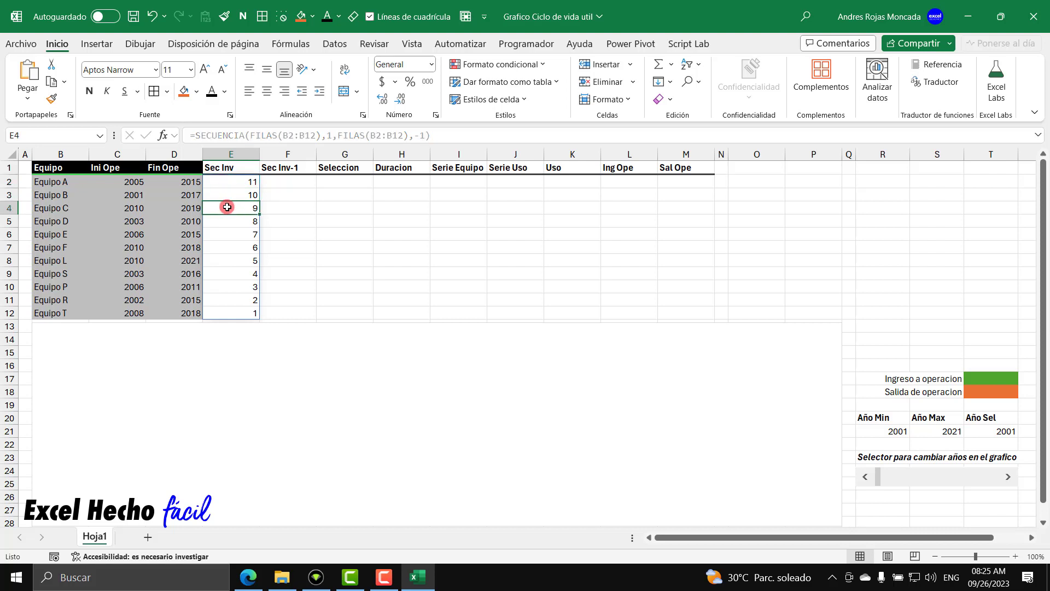
pyautogui.click(226, 220)
pyautogui.click(227, 310)
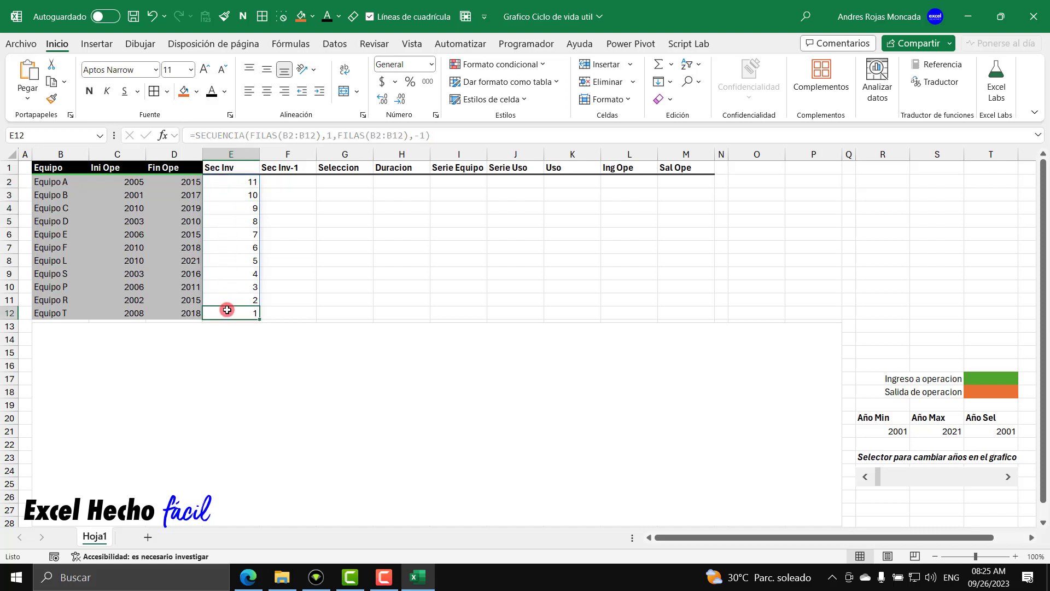
pyautogui.click(298, 182)
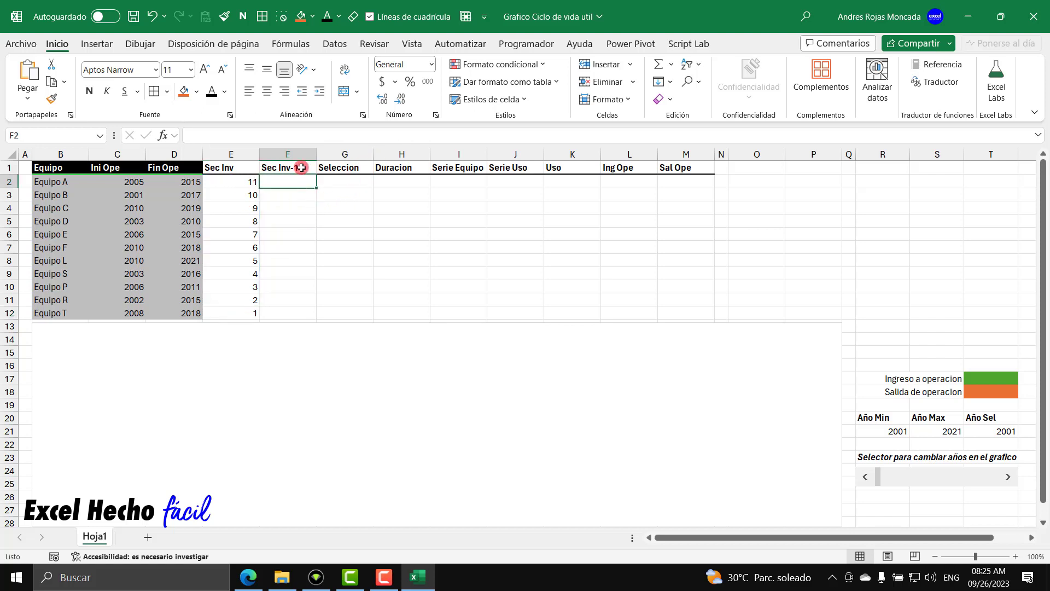
pyautogui.moveTo(239, 181); pyautogui.dragTo(234, 310)
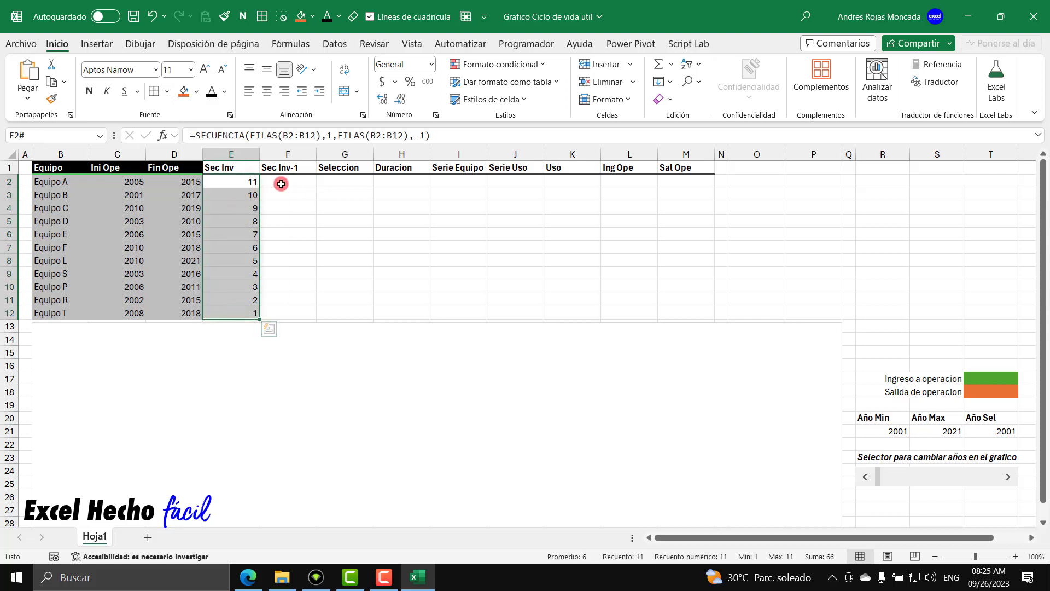
pyautogui.click(286, 310)
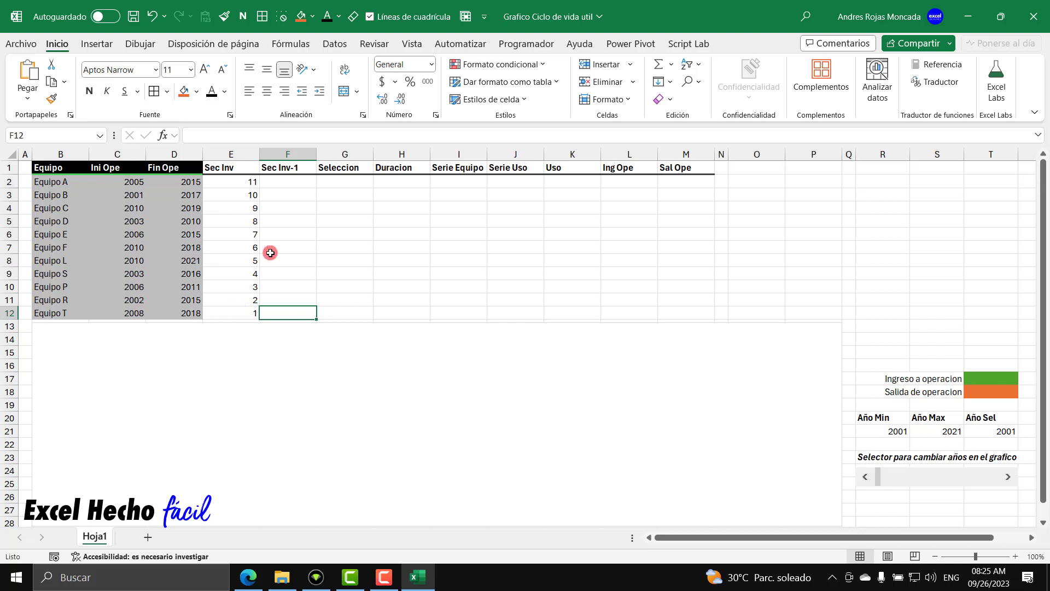
# Enter =EXCLUIR(E2#,-1) in F2 under Sec Inv-1 to drop the last row of the Sec Inv sequence
pyautogui.click(290, 182)
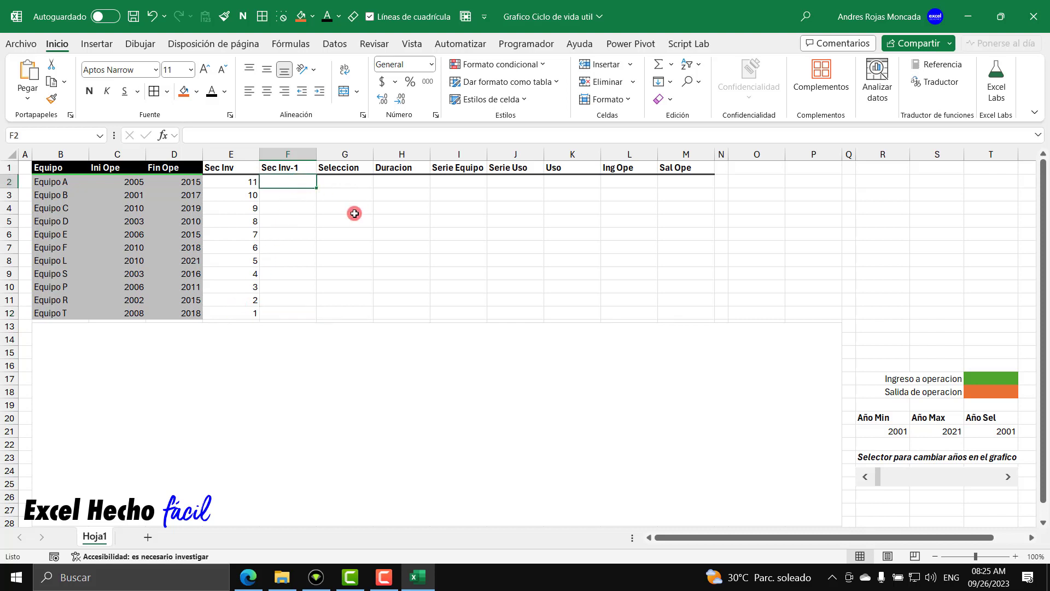
pyautogui.write('=')
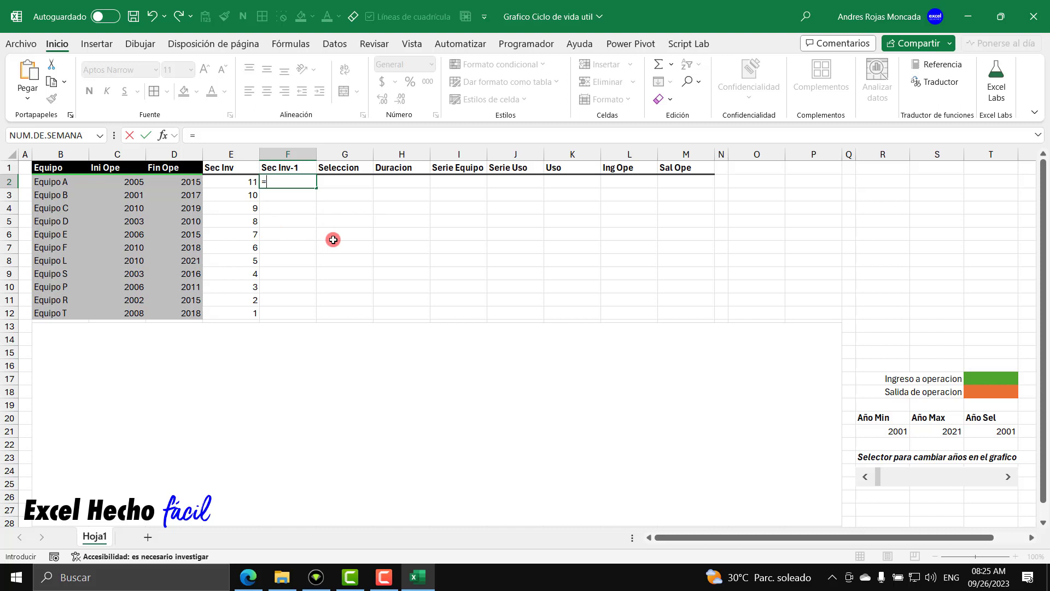
pyautogui.write('EXCLUIR(')
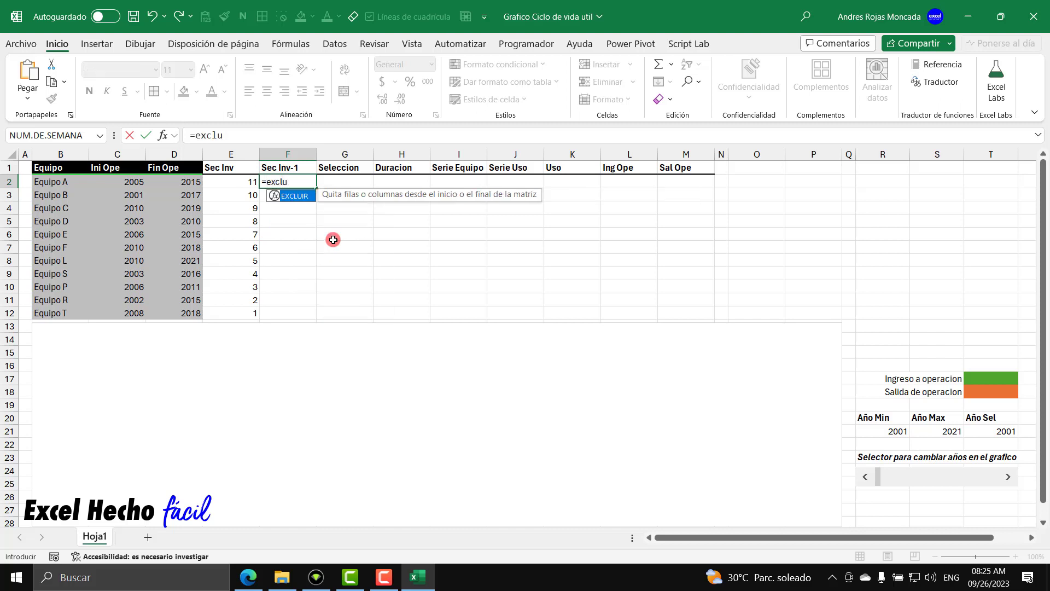
pyautogui.click(256, 182)
pyautogui.write('#')
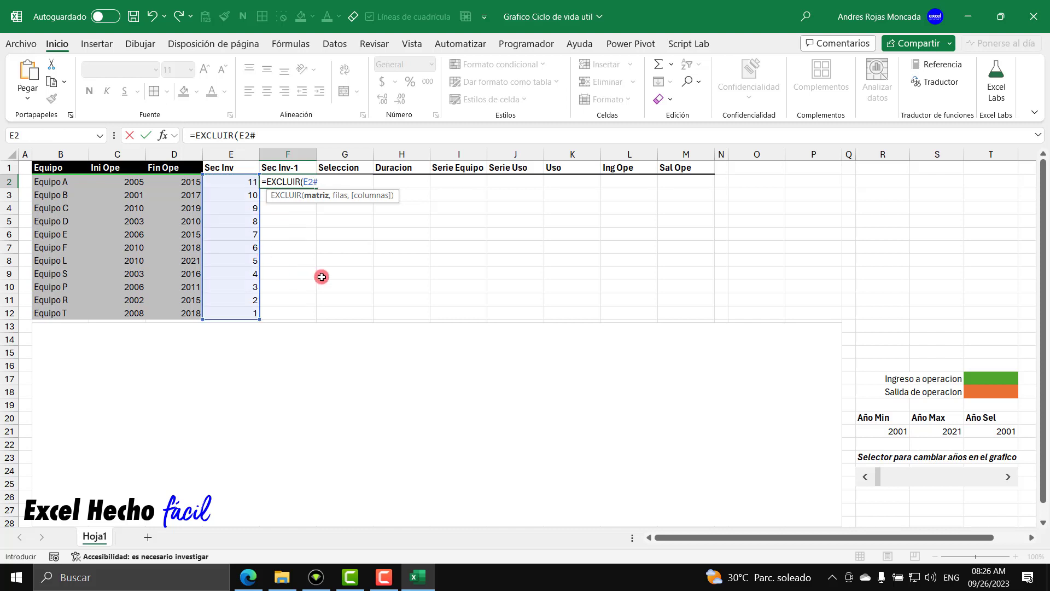
pyautogui.write(',-1)')
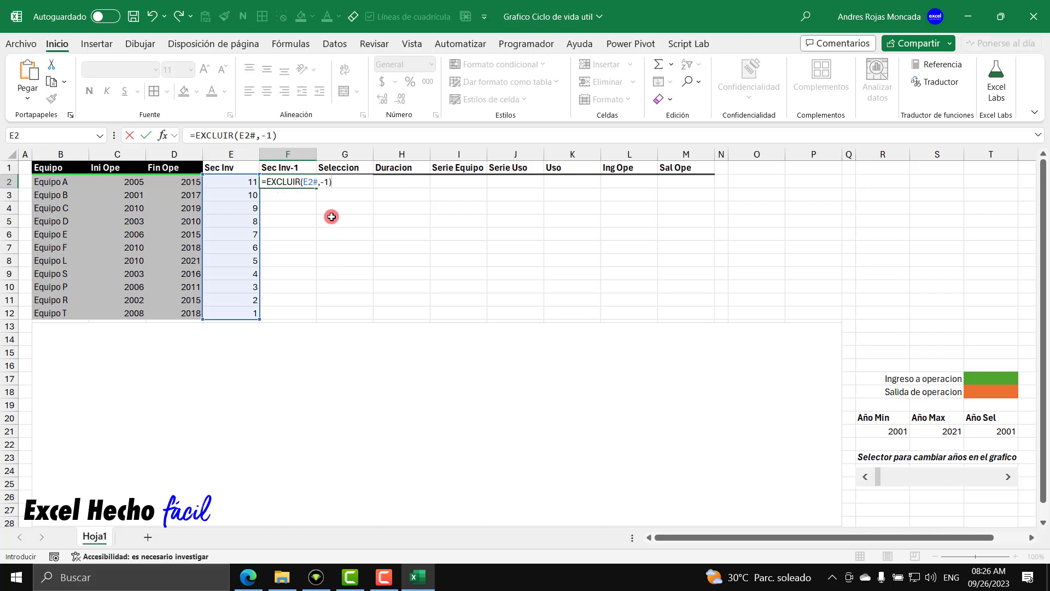
pyautogui.click(322, 182)
pyautogui.click(340, 196)
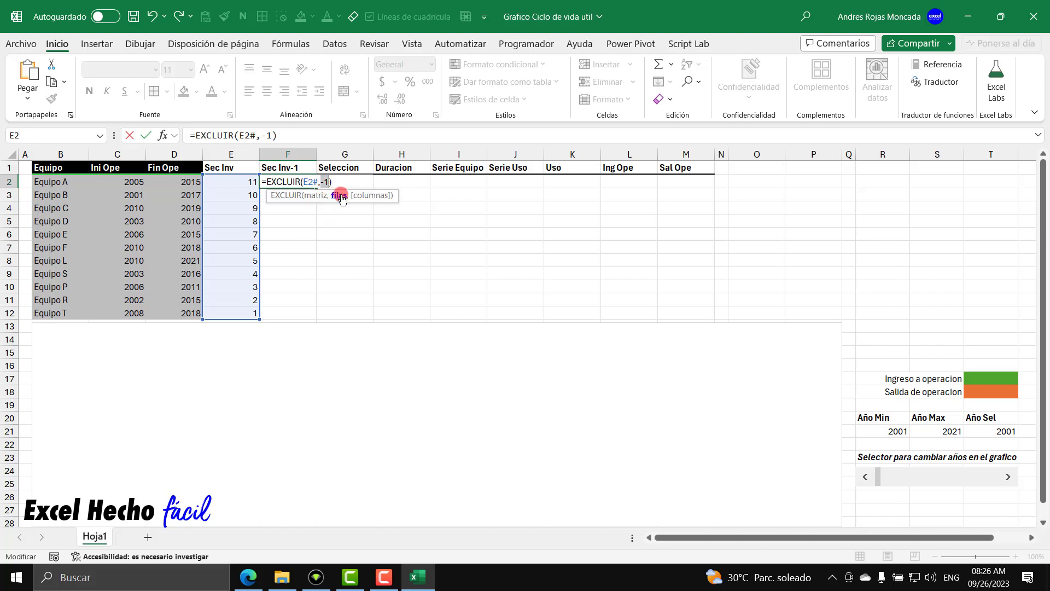
pyautogui.click(337, 183)
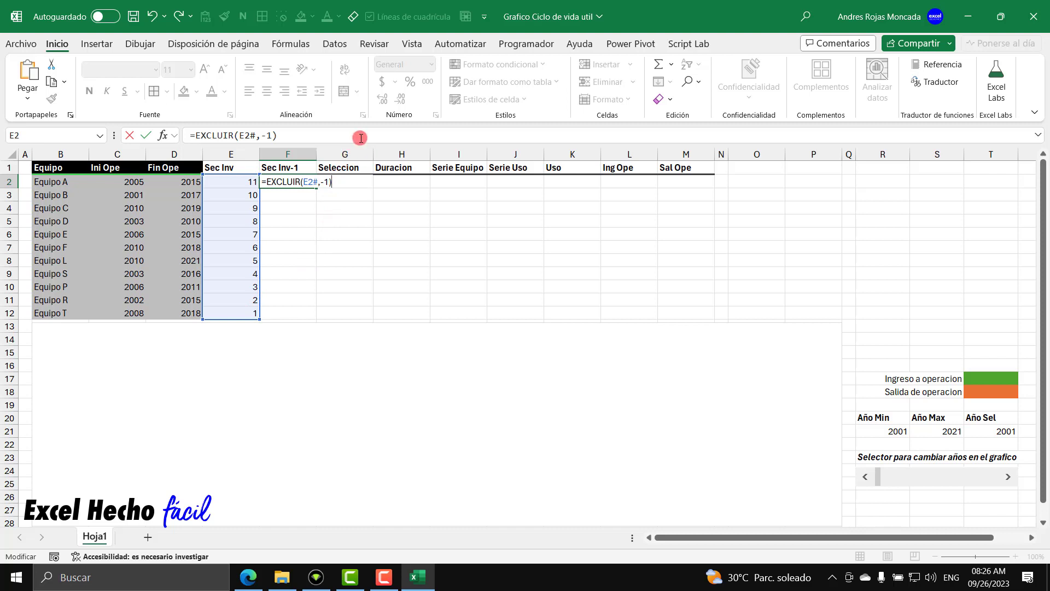
pyautogui.press('Return')
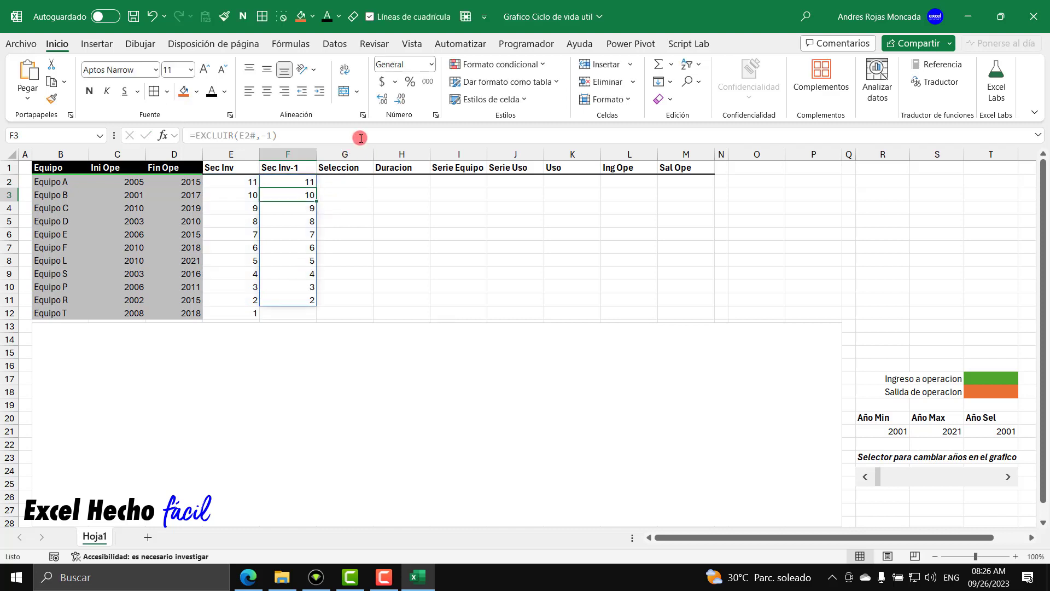
pyautogui.click(290, 312)
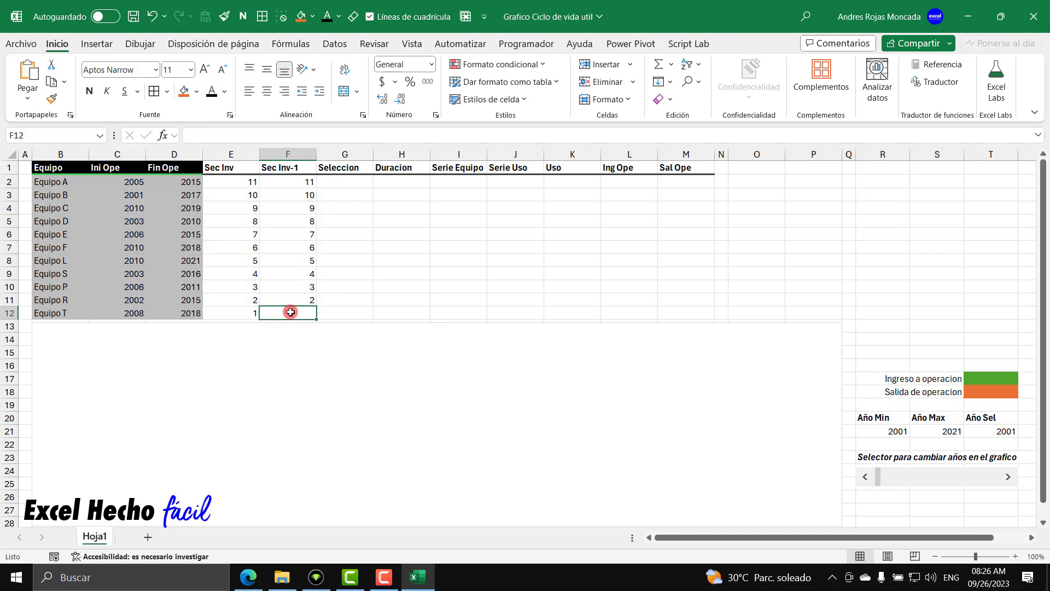
pyautogui.moveTo(286, 181); pyautogui.dragTo(285, 299)
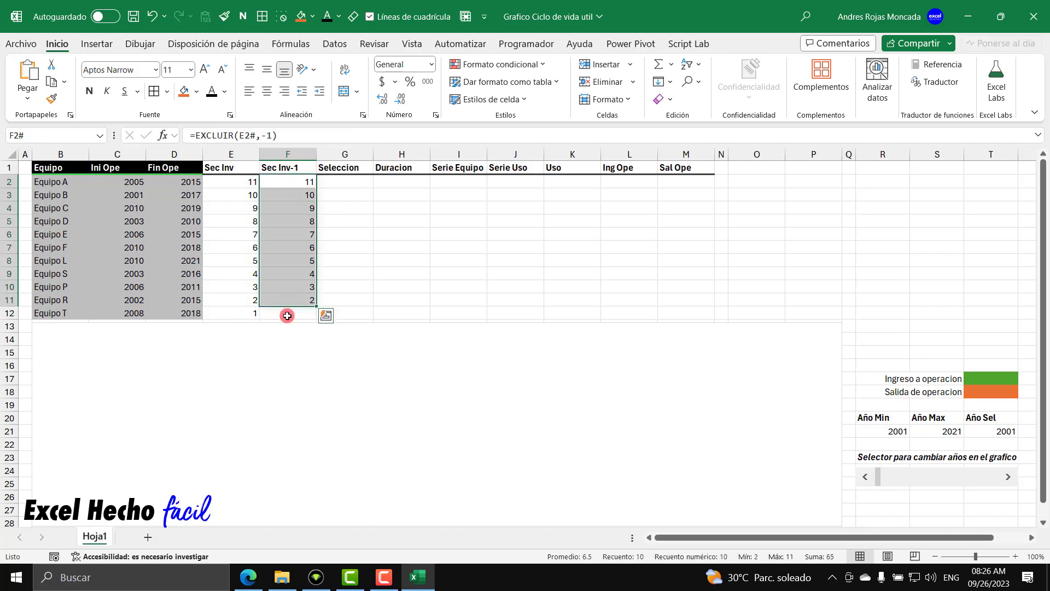
# Wrap the F2 formula in APILARV to append -1 as the last row: =APILARV(EXCLUIR(E2#,-1),-1)
pyautogui.click(304, 181)
pyautogui.press('F2')
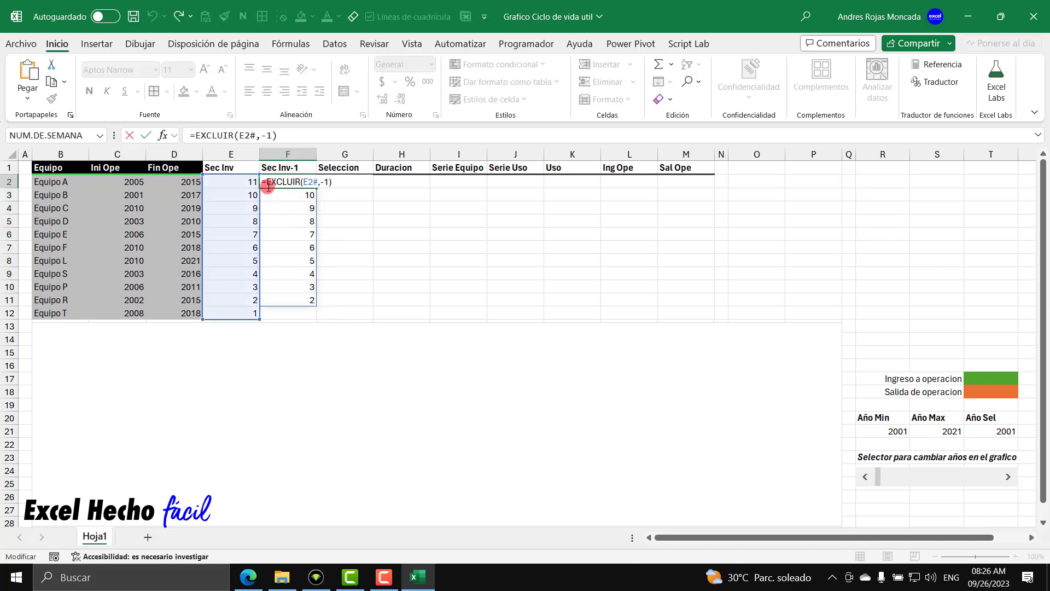
pyautogui.press('Home')
pyautogui.press('Right')
pyautogui.write('api')
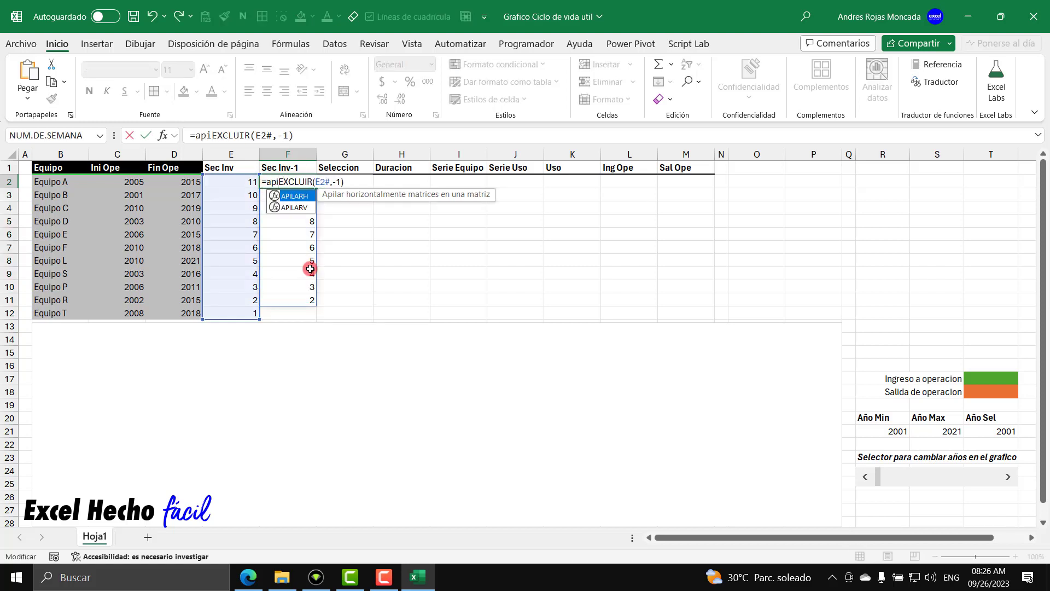
pyautogui.press('Down')
pyautogui.press('Tab')
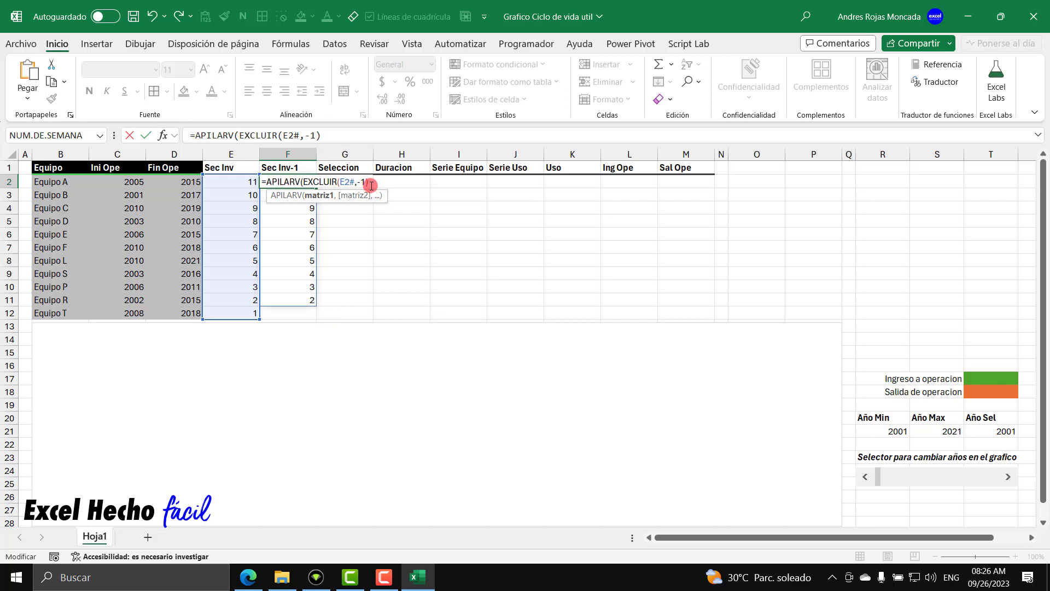
pyautogui.write(',')
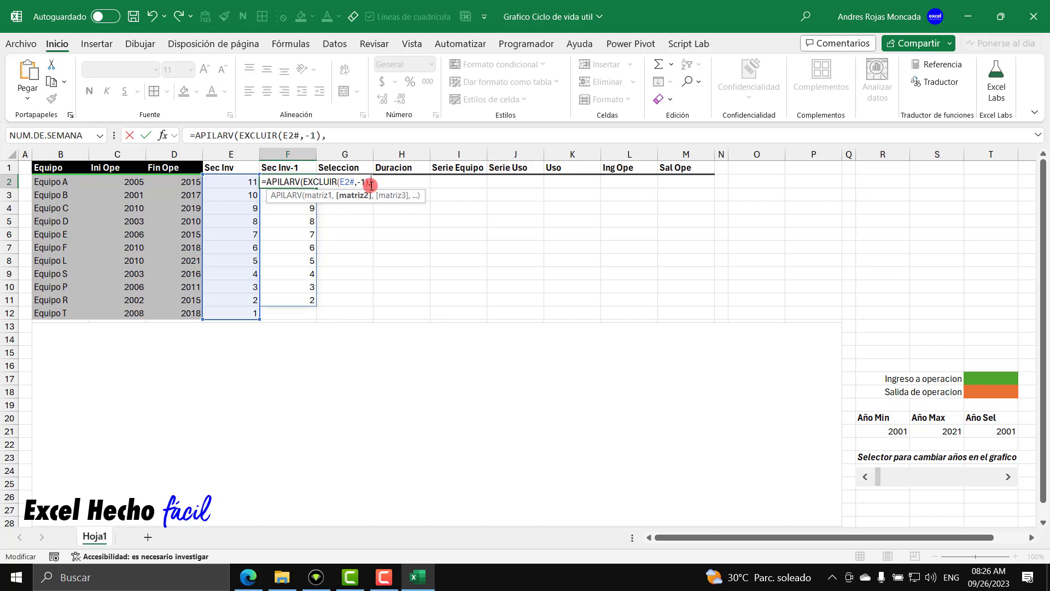
pyautogui.write('-1)')
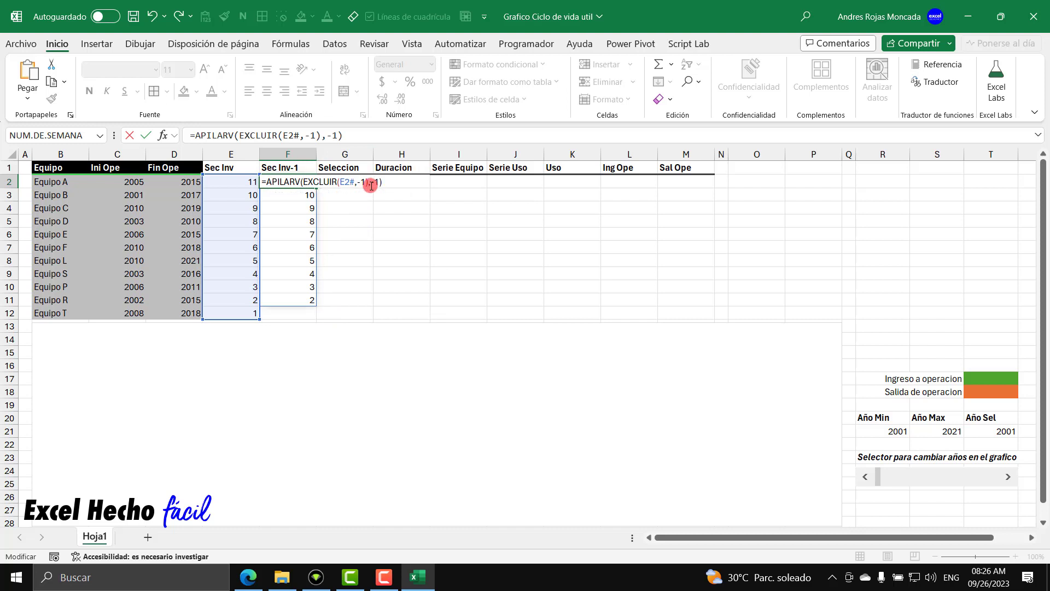
pyautogui.press('Return')
pyautogui.click(302, 312)
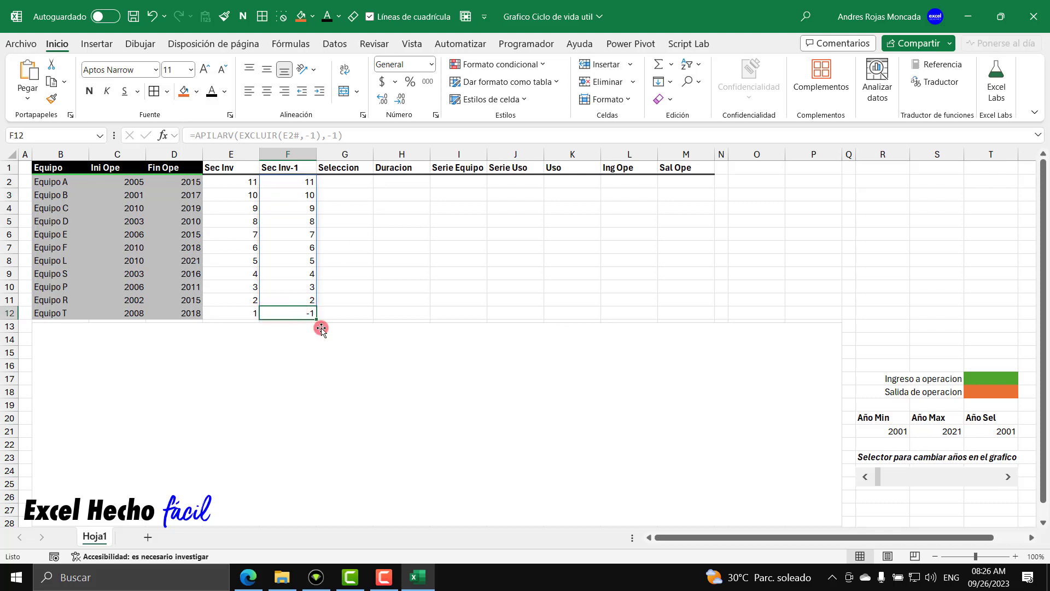
pyautogui.moveTo(302, 183); pyautogui.dragTo(296, 319)
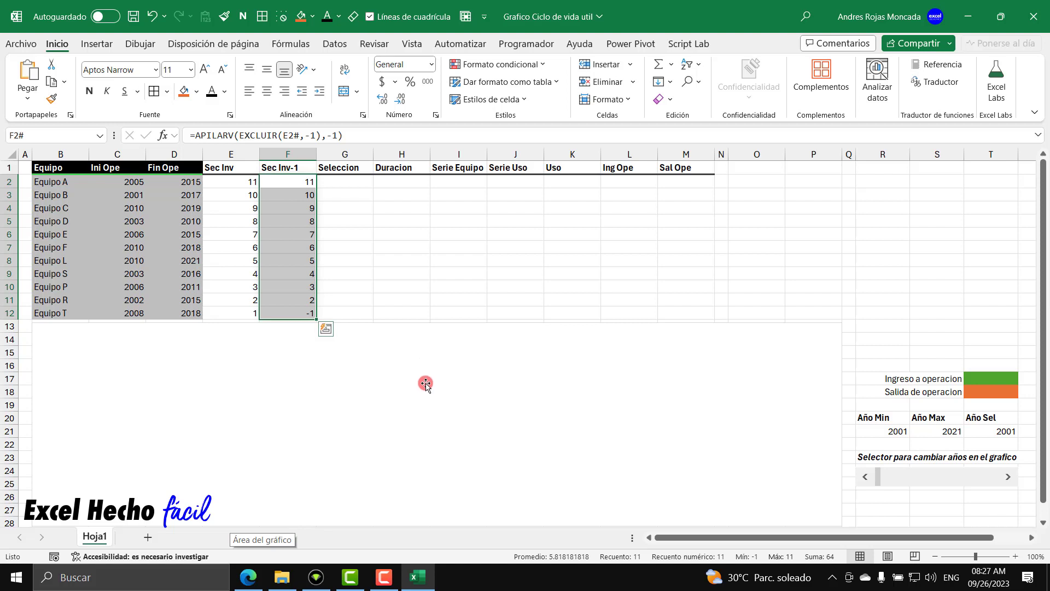
# Start a SI formula in G2 under Seleccion with the spilled range E2# as its logical test
pyautogui.click(356, 180)
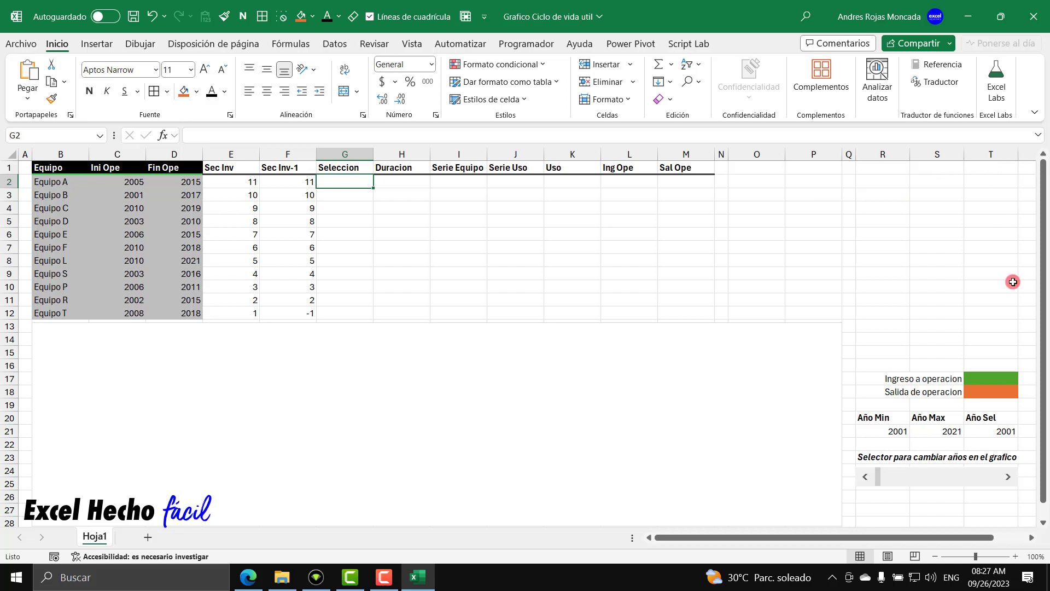
pyautogui.click(1003, 432)
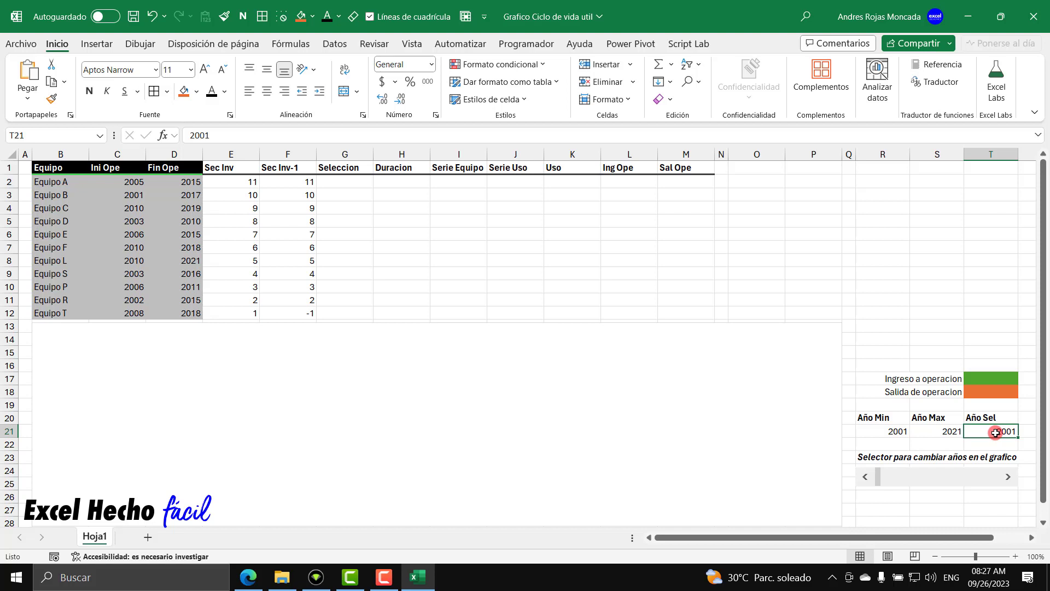
pyautogui.click(345, 186)
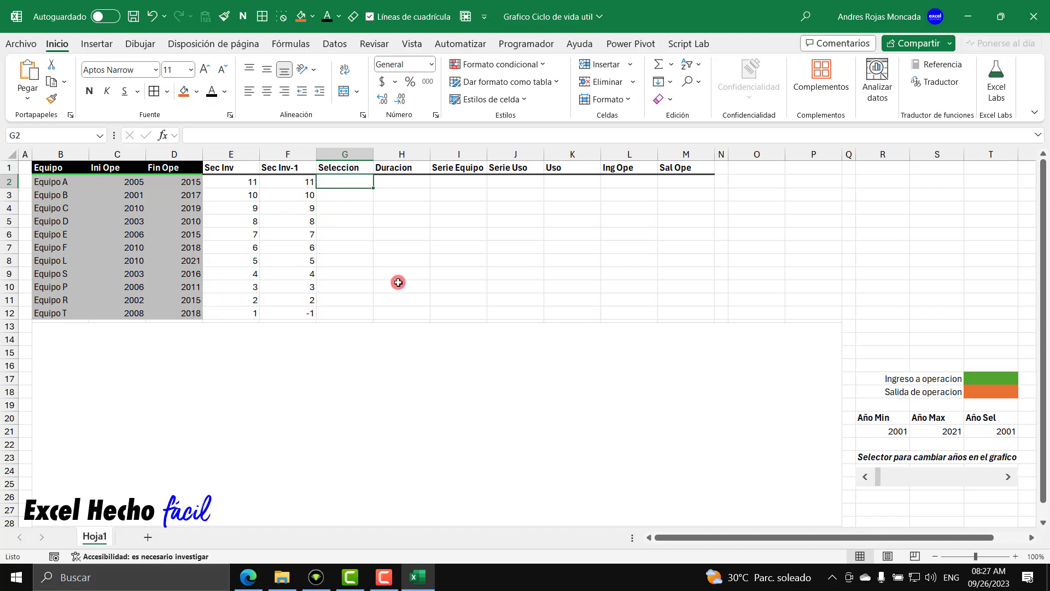
pyautogui.write('=SI(')
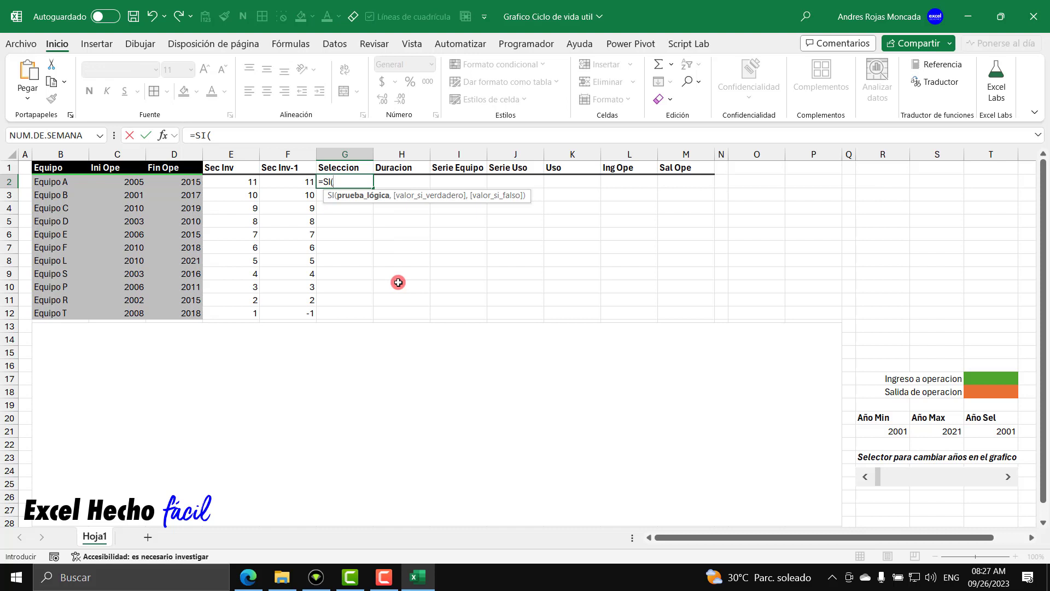
pyautogui.click(252, 183)
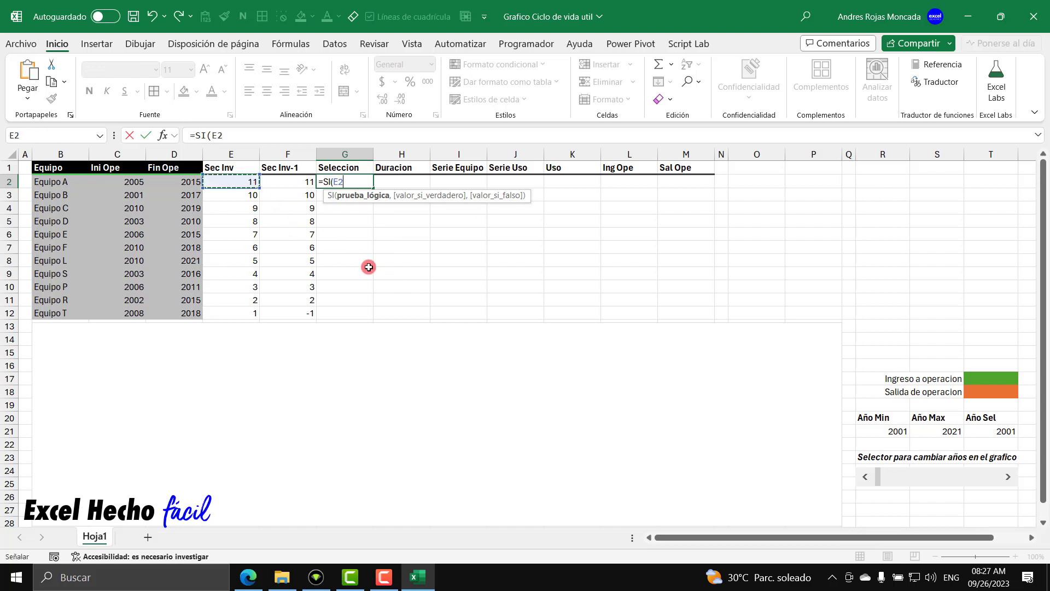
pyautogui.write('#')
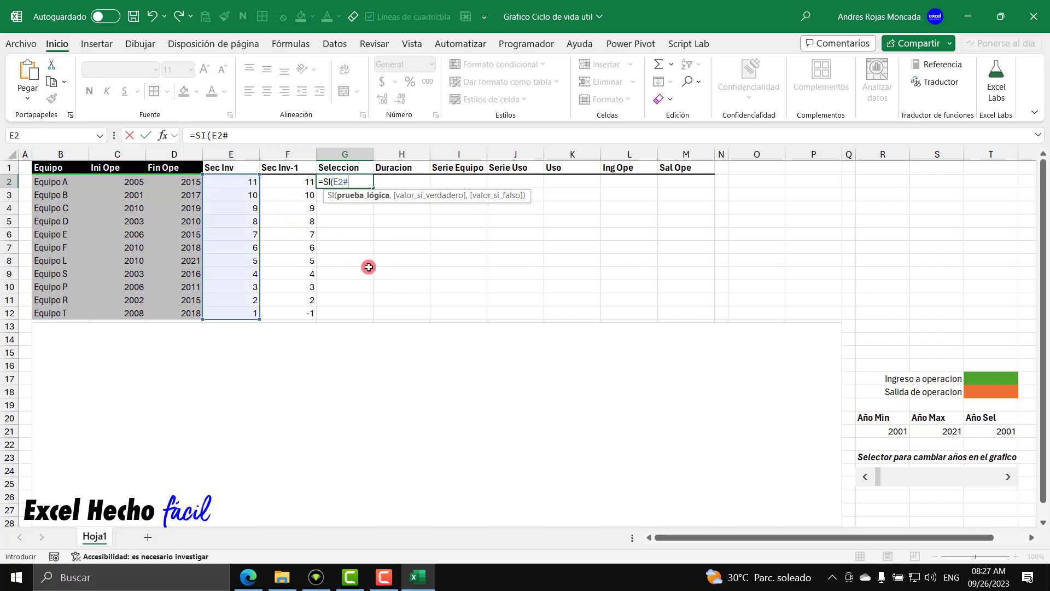
pyautogui.moveTo(446, 199); pyautogui.dragTo(450, 238)
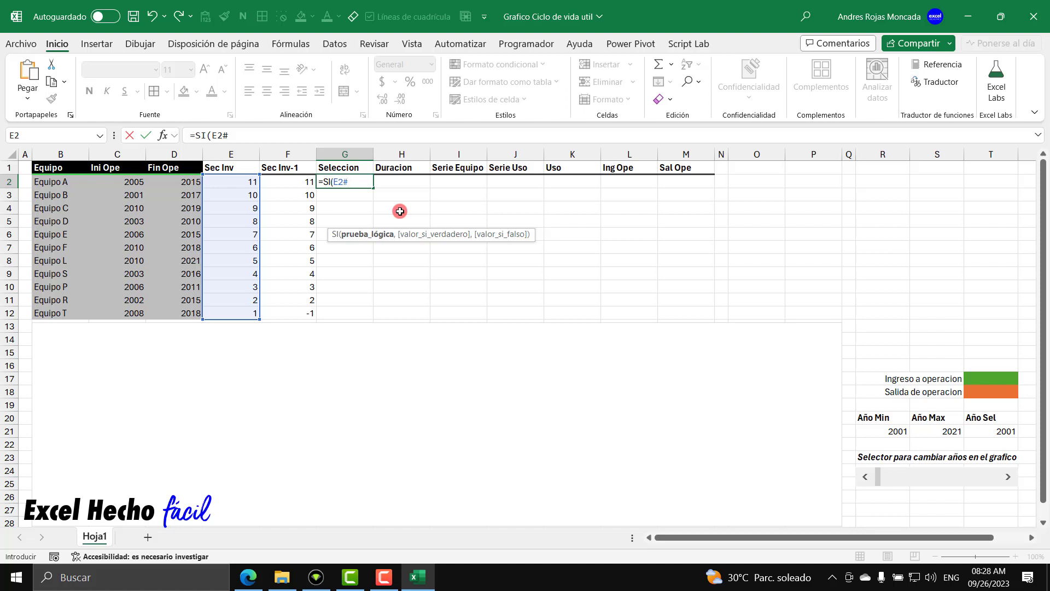
pyautogui.hotkey('shift', 'Left')
pyautogui.hotkey('shift', 'Left')
pyautogui.hotkey('shift', 'Left')
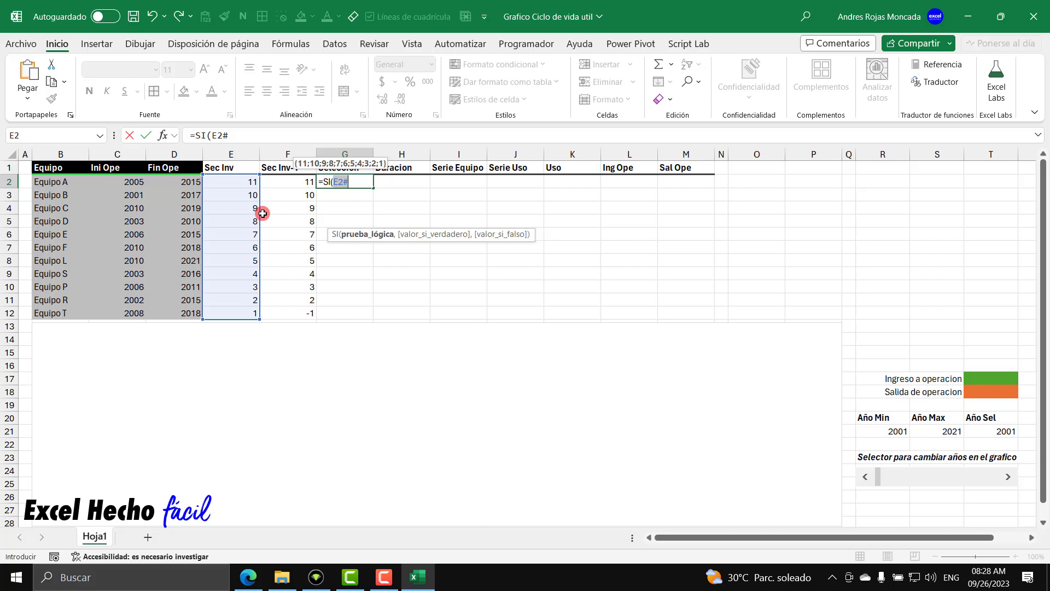
pyautogui.click(356, 182)
# Complete the G2 formula with the Año Sel cell T21 as the value if true: =SI(E2#,T21)
pyautogui.write(',')
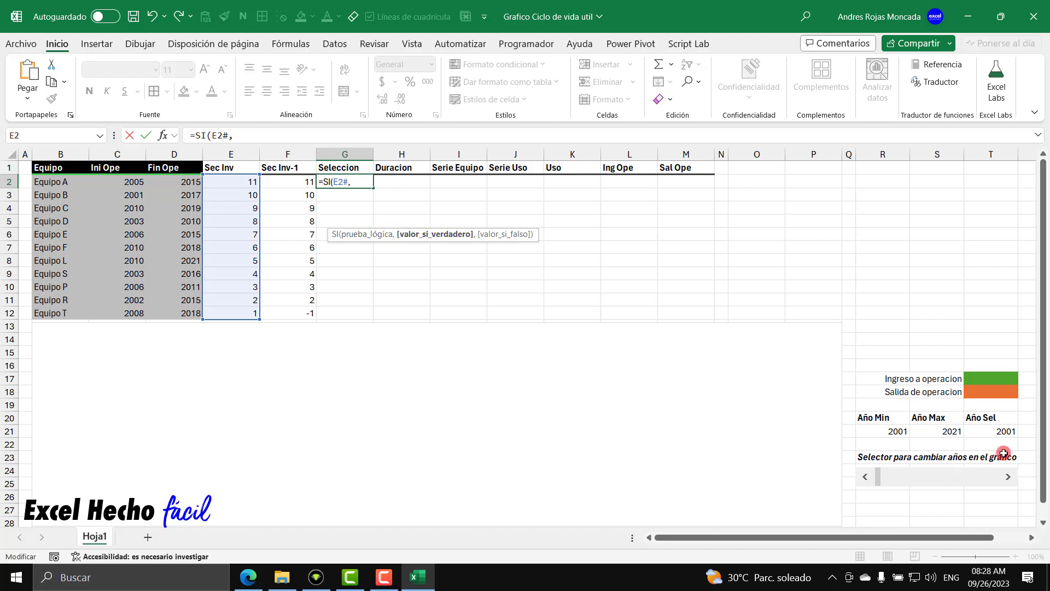
pyautogui.click(1006, 431)
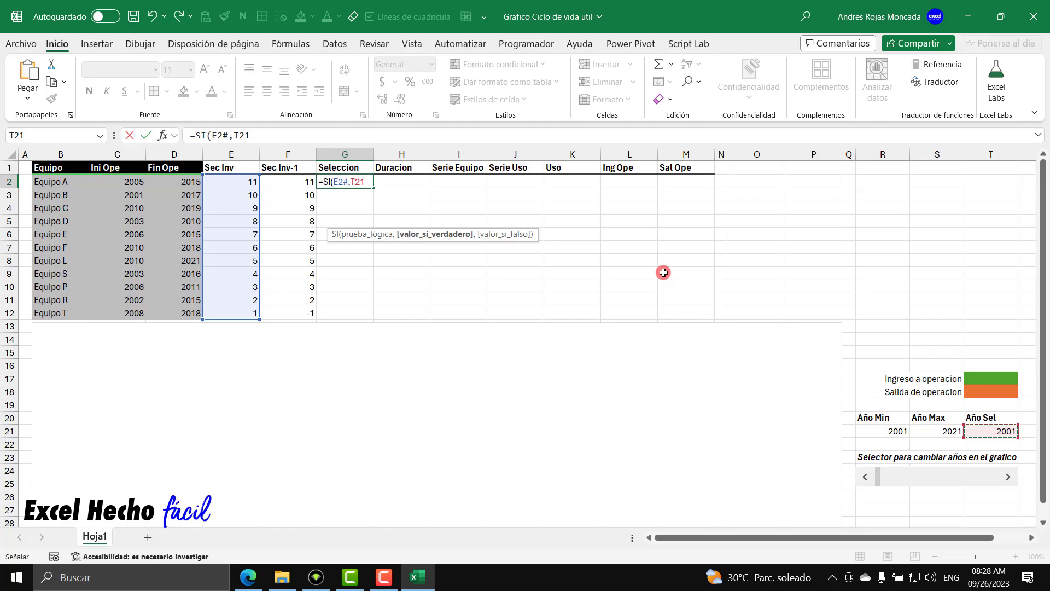
pyautogui.write(')')
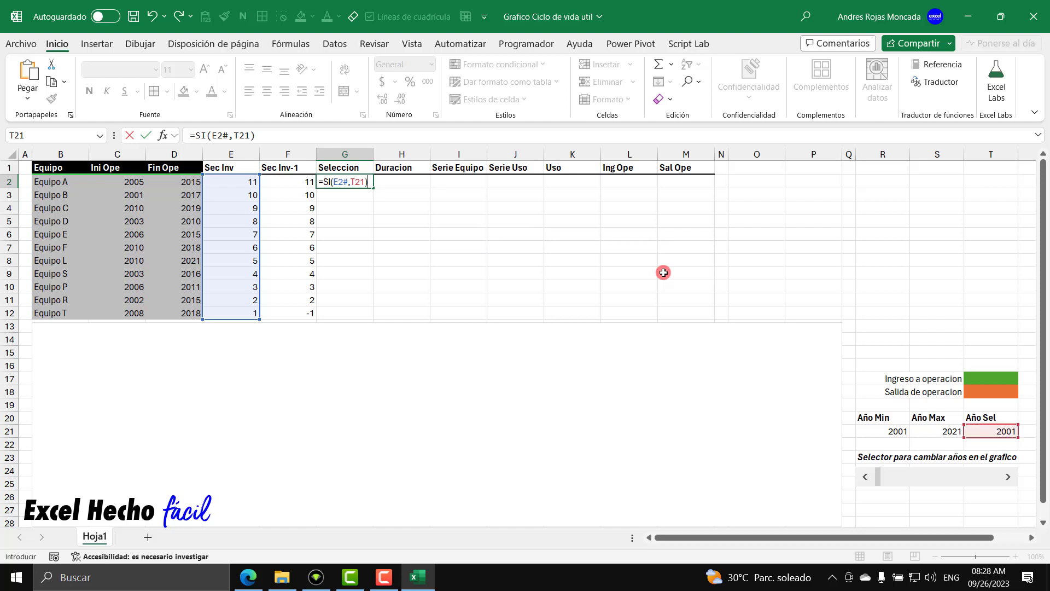
pyautogui.press('Return')
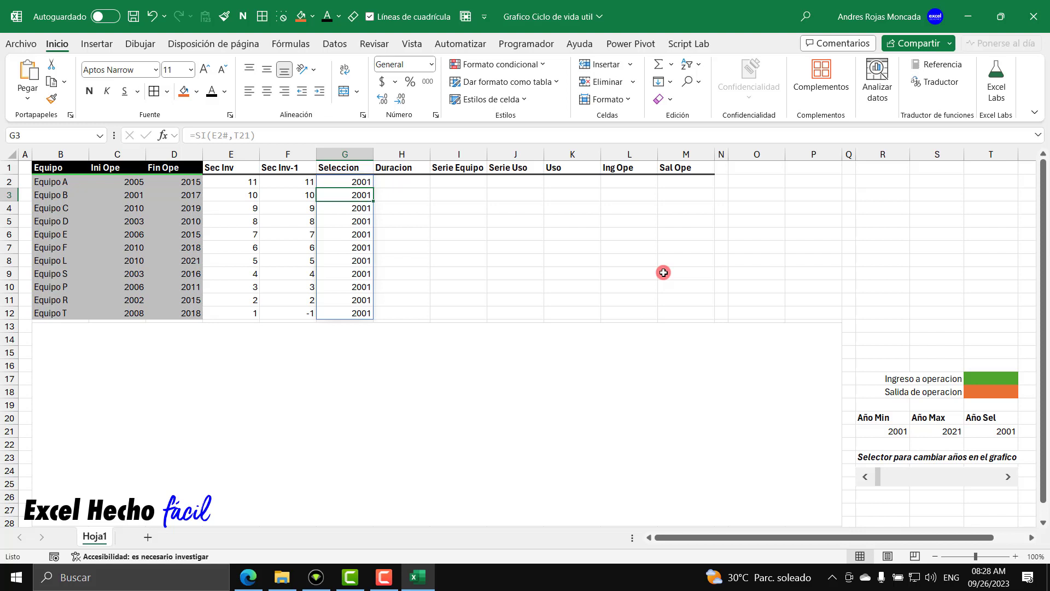
# Test the Seleccion column by advancing the year selector several years and returning it to 2001
pyautogui.click(392, 182)
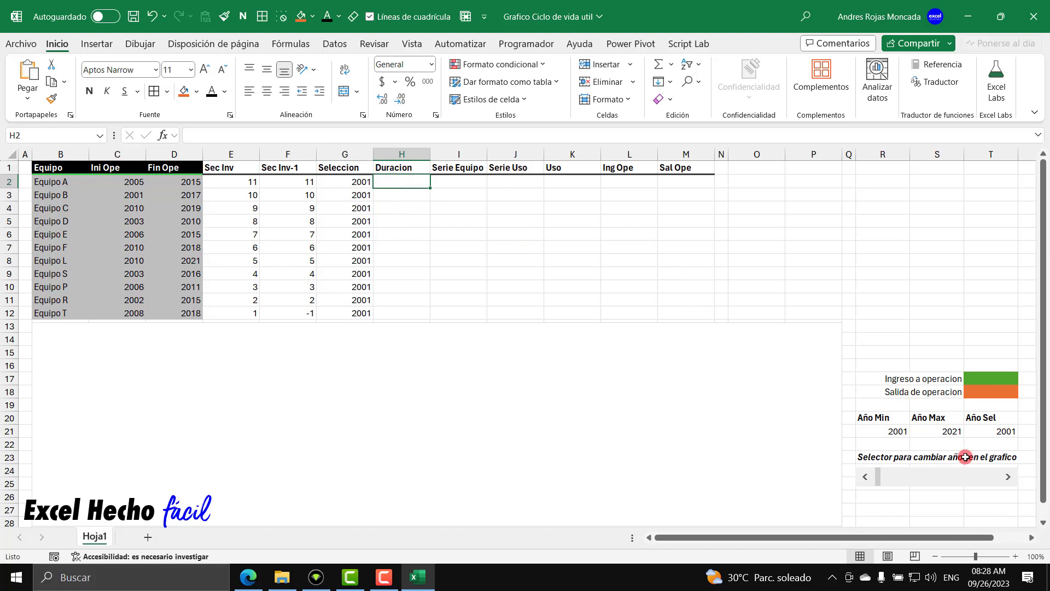
pyautogui.click(1008, 477)
pyautogui.click(1008, 476)
pyautogui.click(1008, 476)
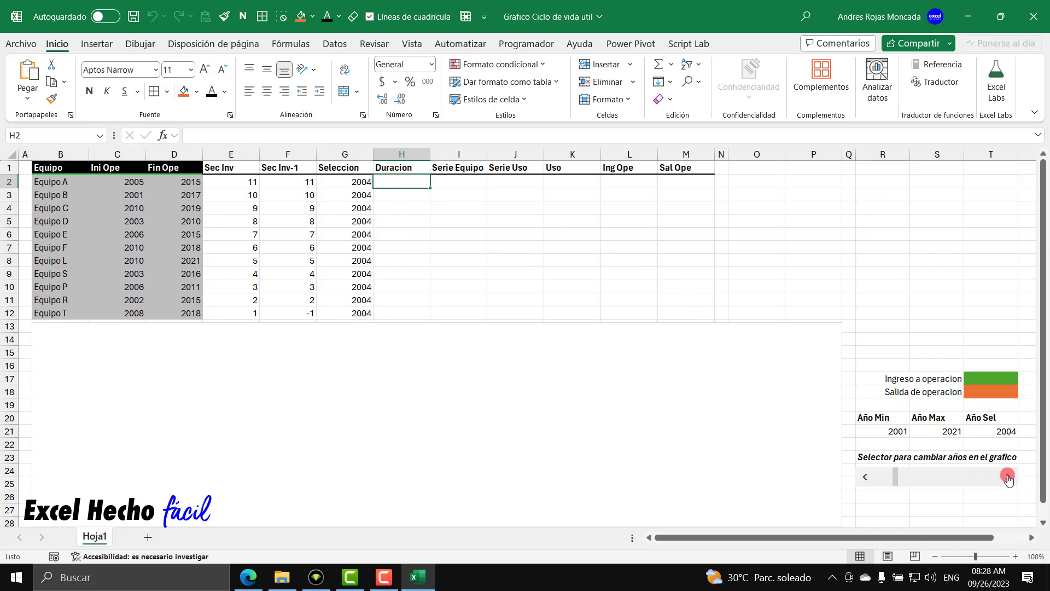
pyautogui.click(1008, 476)
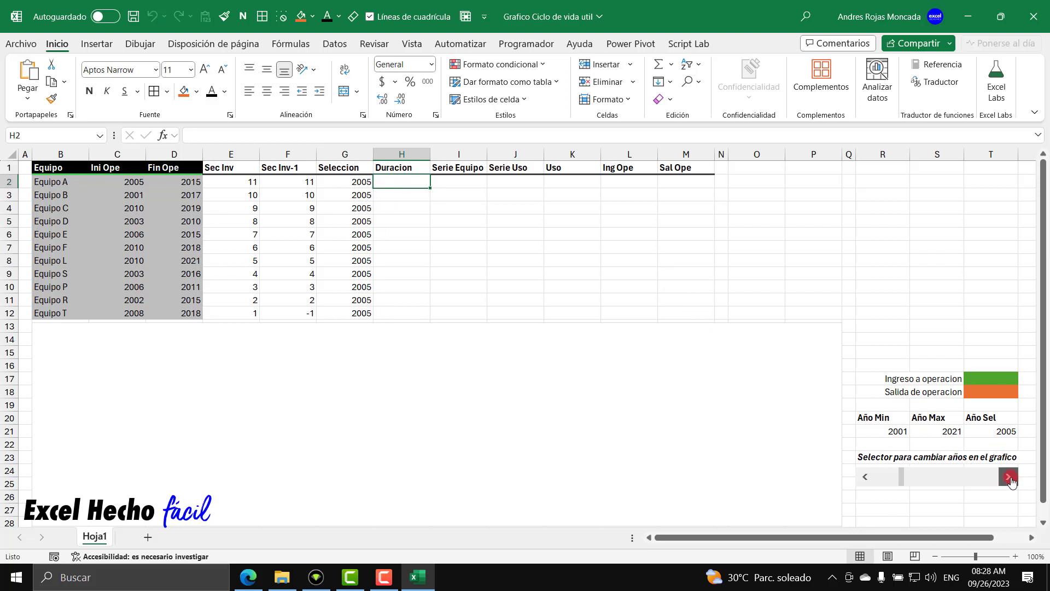
pyautogui.click(1008, 476)
pyautogui.click(1008, 476)
pyautogui.click(866, 476)
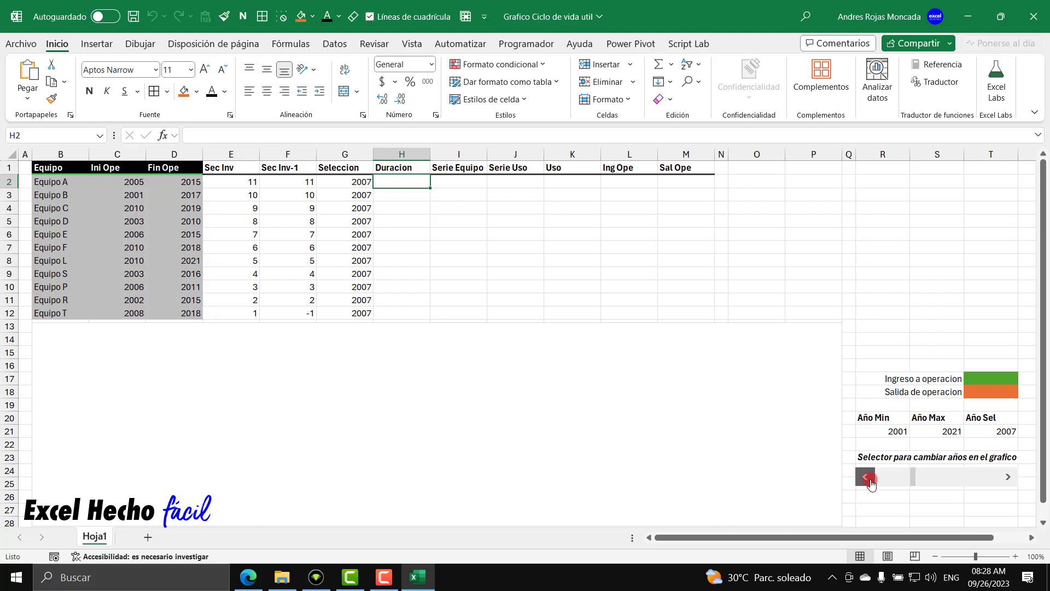
pyautogui.click(866, 476)
pyautogui.click(866, 476)
pyautogui.click(867, 476)
pyautogui.click(868, 481)
pyautogui.click(868, 480)
# Enter =D2:D12-C2:C12 in H2 under Duracion to subtract the start years from the end years
pyautogui.write('=')
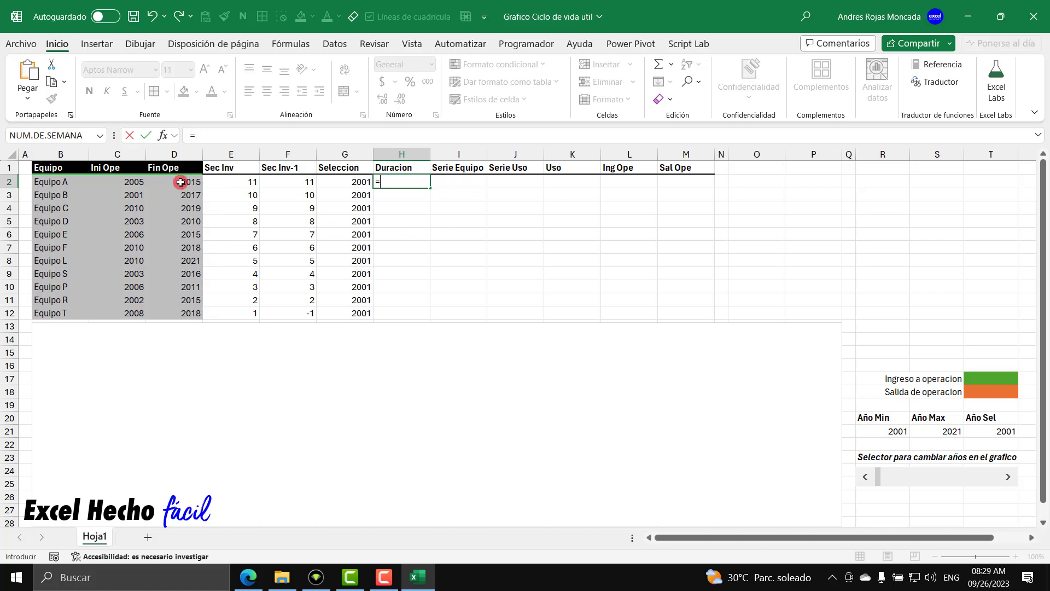
pyautogui.moveTo(187, 181); pyautogui.dragTo(187, 314)
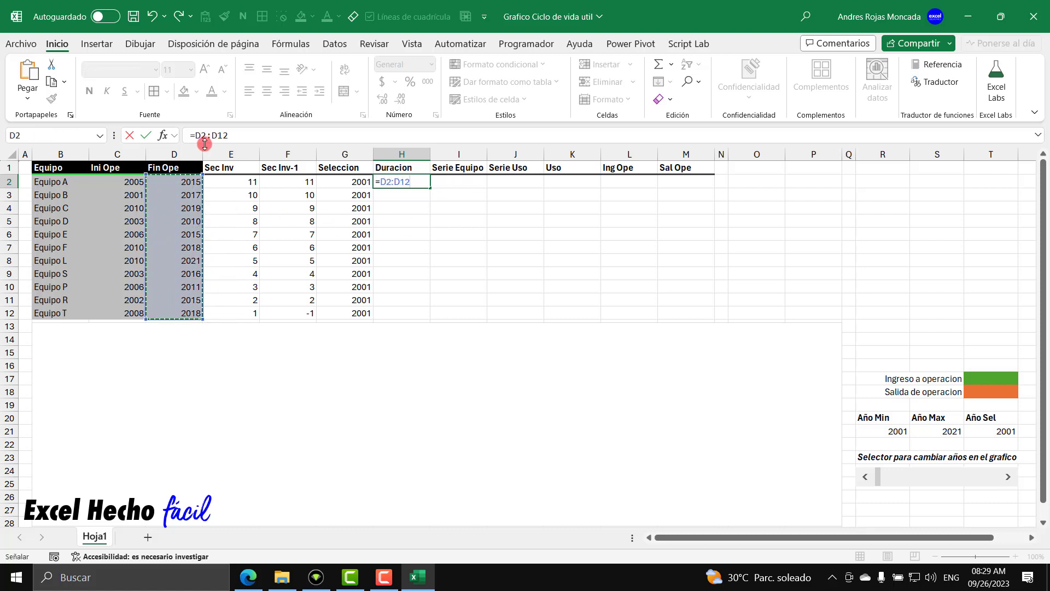
pyautogui.write('-')
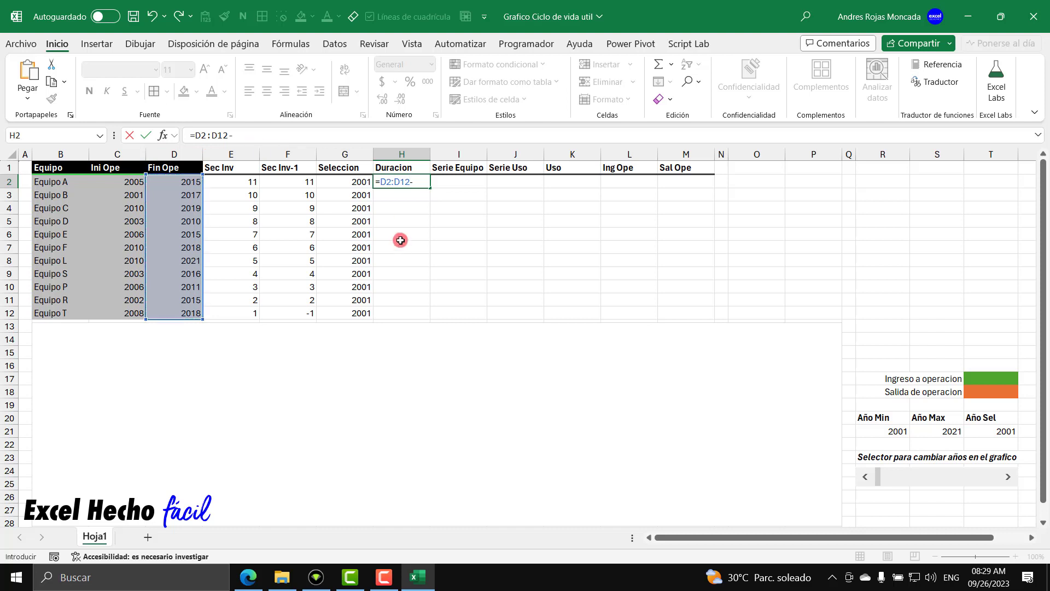
pyautogui.moveTo(111, 186); pyautogui.dragTo(112, 313)
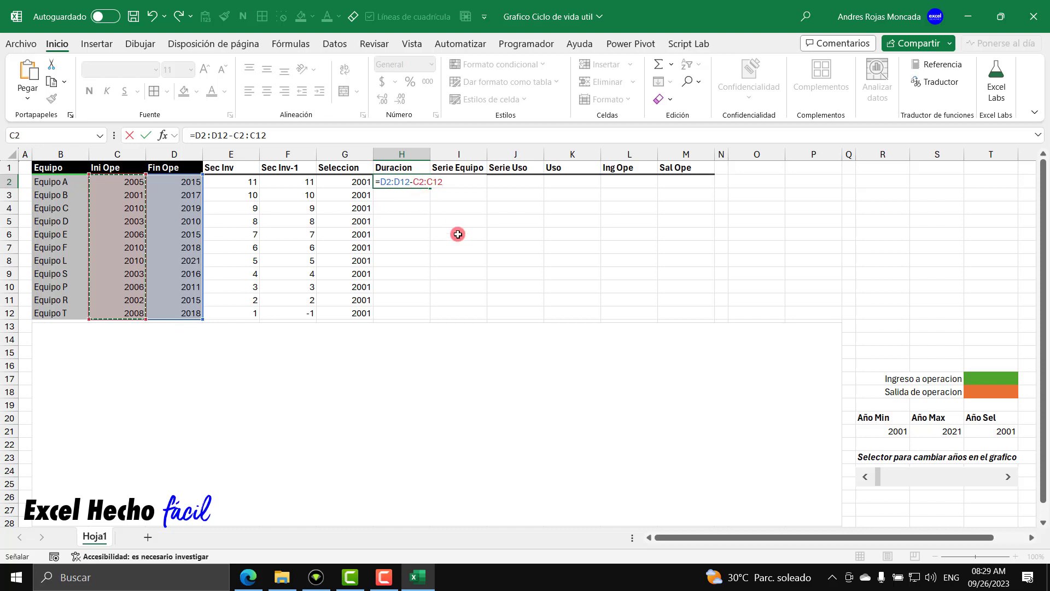
pyautogui.press('Return')
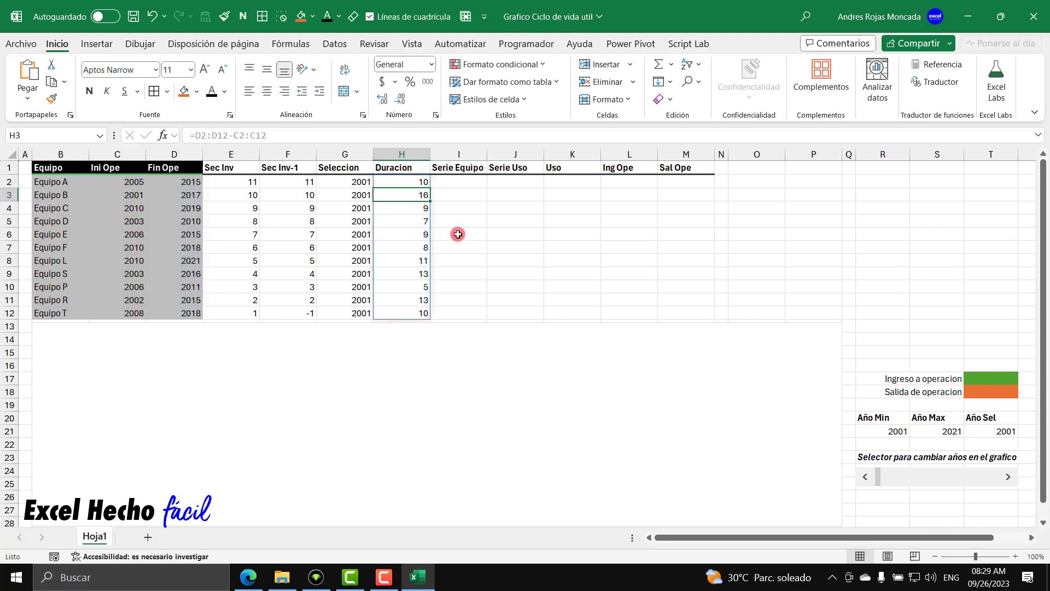
# Examine the spilled Duracion values row by row from H2 to H12, ending at cell I2 under Serie Equipo
pyautogui.moveTo(421, 182)
pyautogui.mouseDown()
pyautogui.moveTo(421, 307)
pyautogui.moveTo(405, 181)
pyautogui.mouseUp()
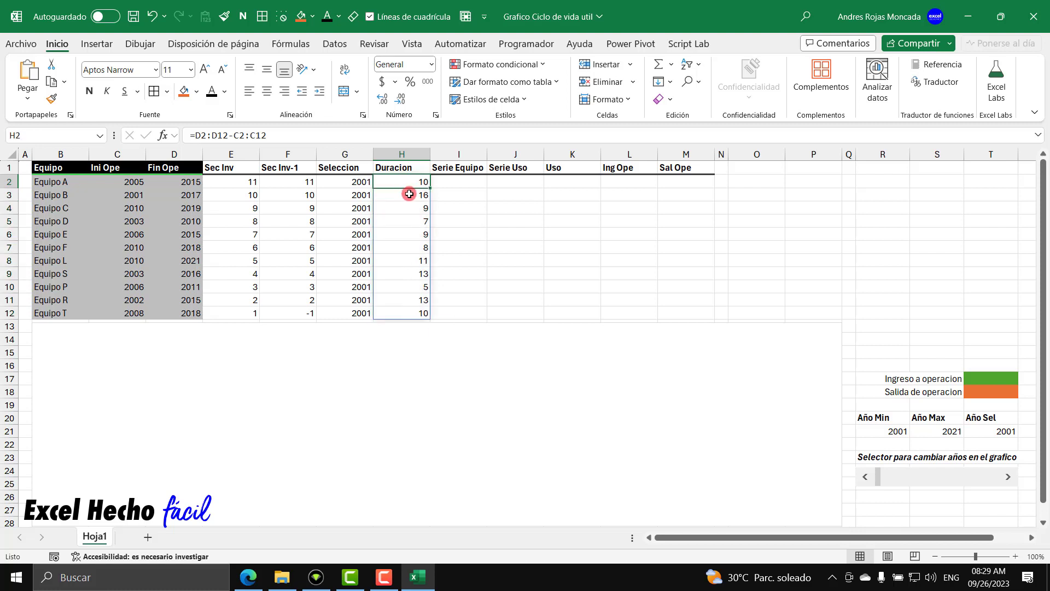
pyautogui.click(410, 194)
pyautogui.click(410, 209)
pyautogui.click(410, 222)
pyautogui.click(411, 234)
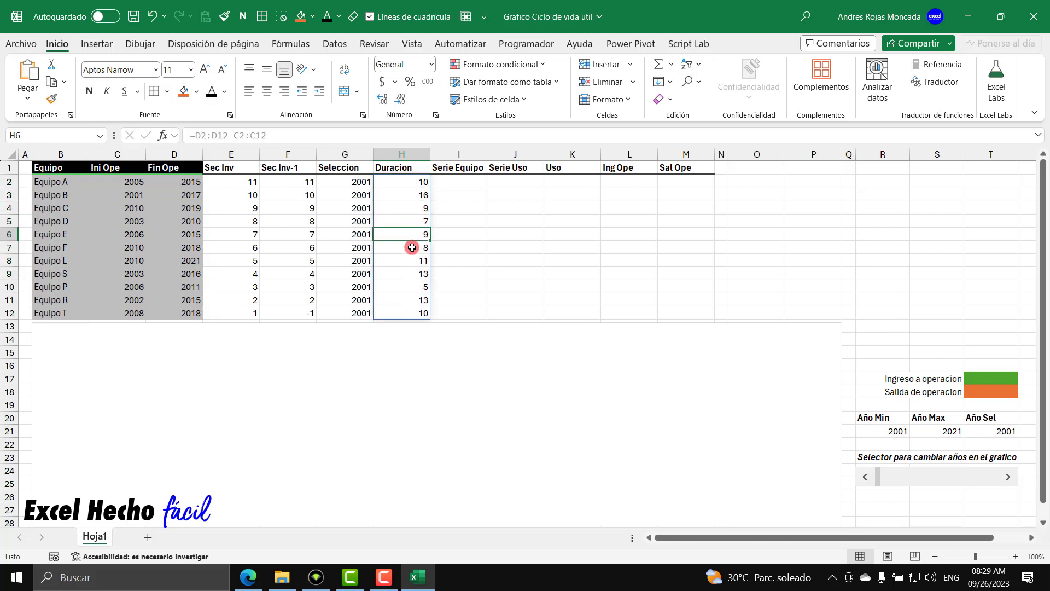
pyautogui.click(411, 247)
pyautogui.click(412, 260)
pyautogui.click(410, 274)
pyautogui.click(410, 287)
pyautogui.click(411, 299)
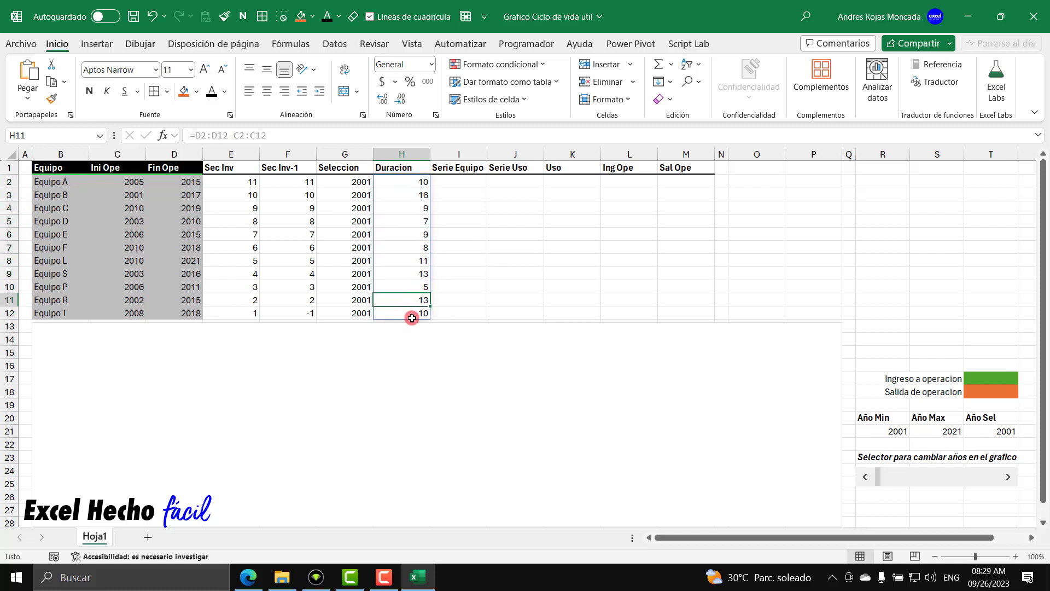
pyautogui.click(411, 313)
pyautogui.click(446, 181)
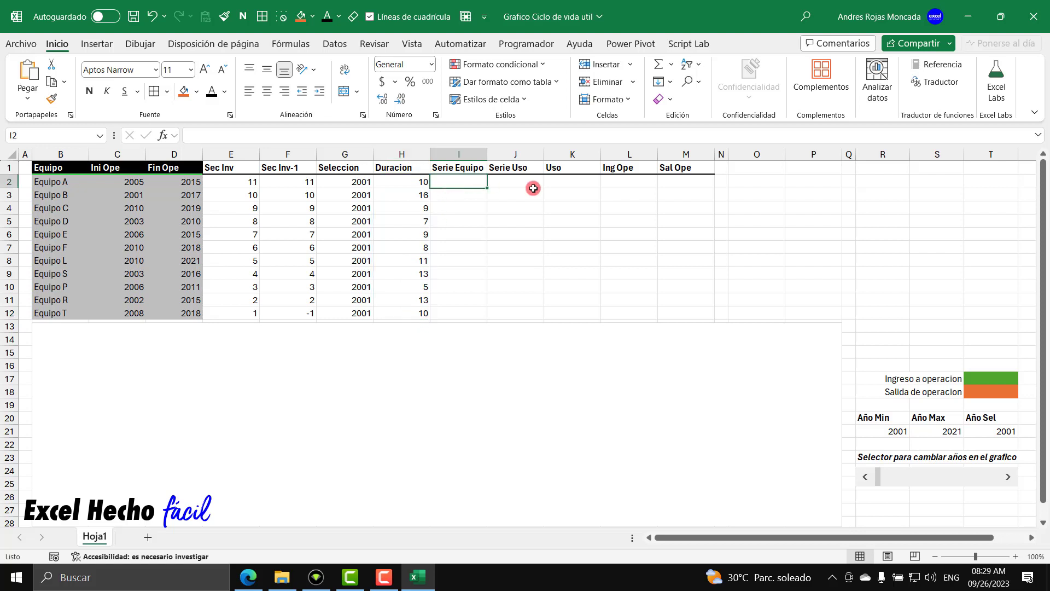
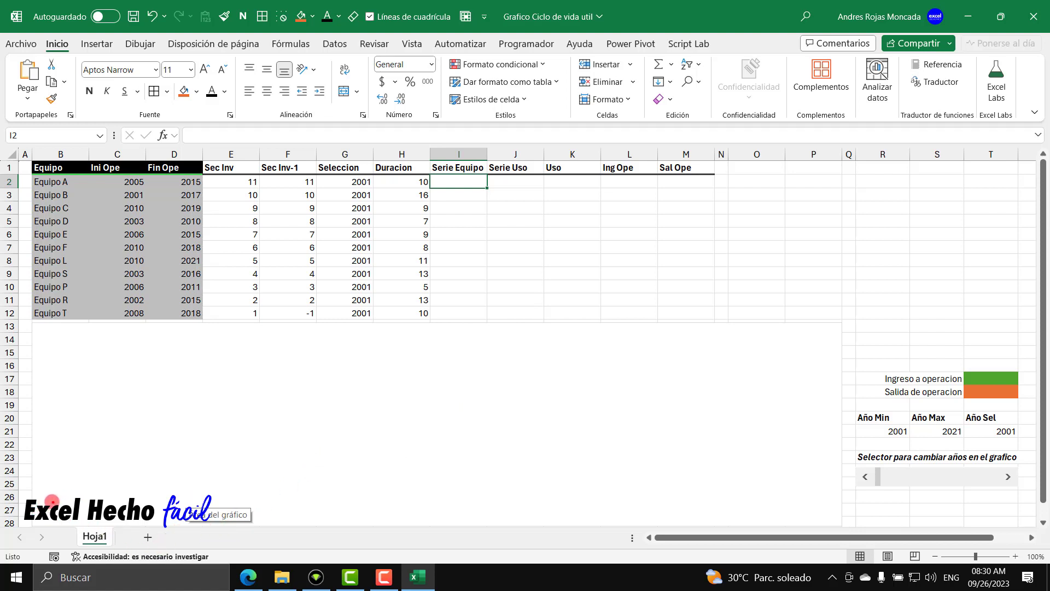
pyautogui.moveTo(43, 501); pyautogui.dragTo(831, 501)
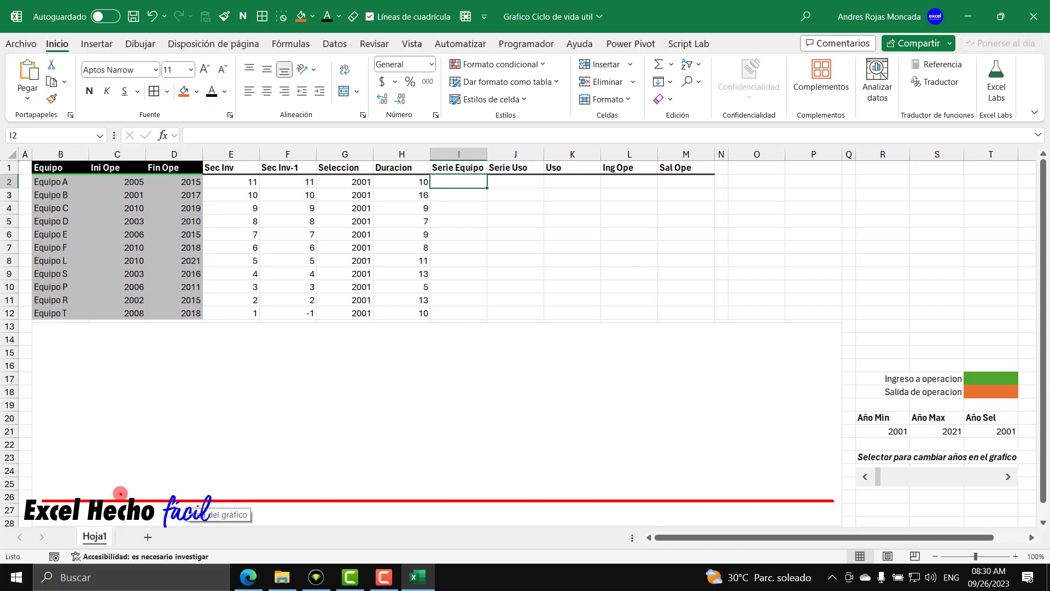
pyautogui.moveTo(121, 492); pyautogui.dragTo(121, 466)
pyautogui.moveTo(873, 431); pyautogui.dragTo(848, 431)
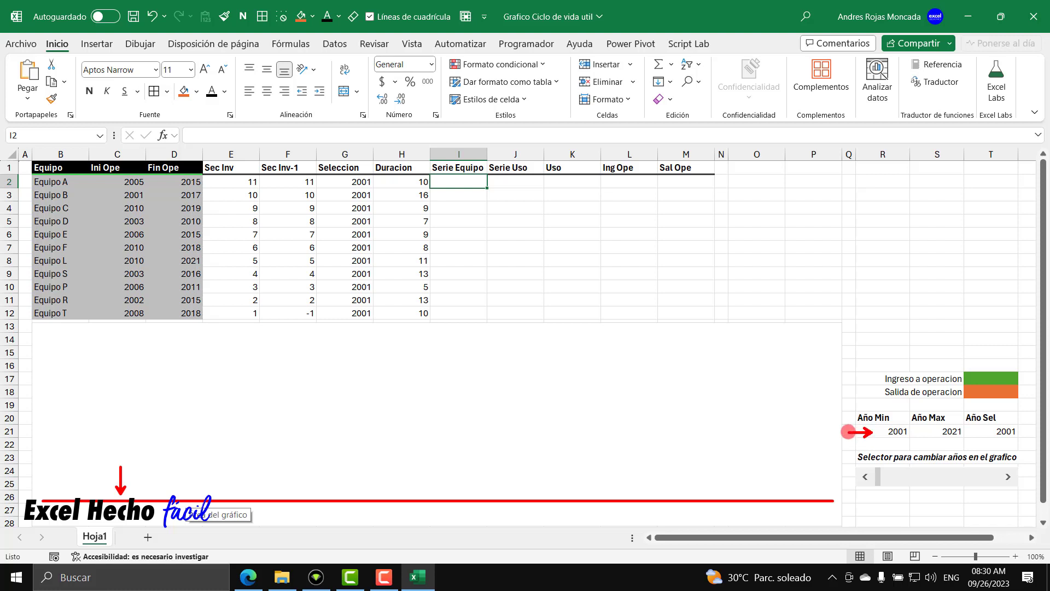
pyautogui.moveTo(759, 495); pyautogui.dragTo(758, 454)
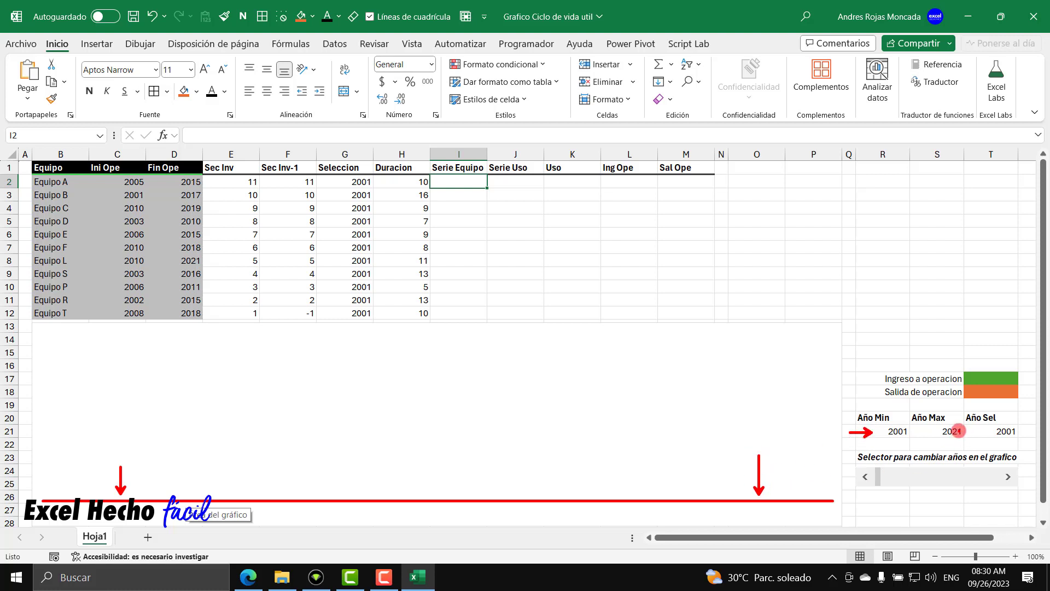
pyautogui.moveTo(966, 431); pyautogui.dragTo(985, 431)
pyautogui.moveTo(458, 188); pyautogui.dragTo(458, 206)
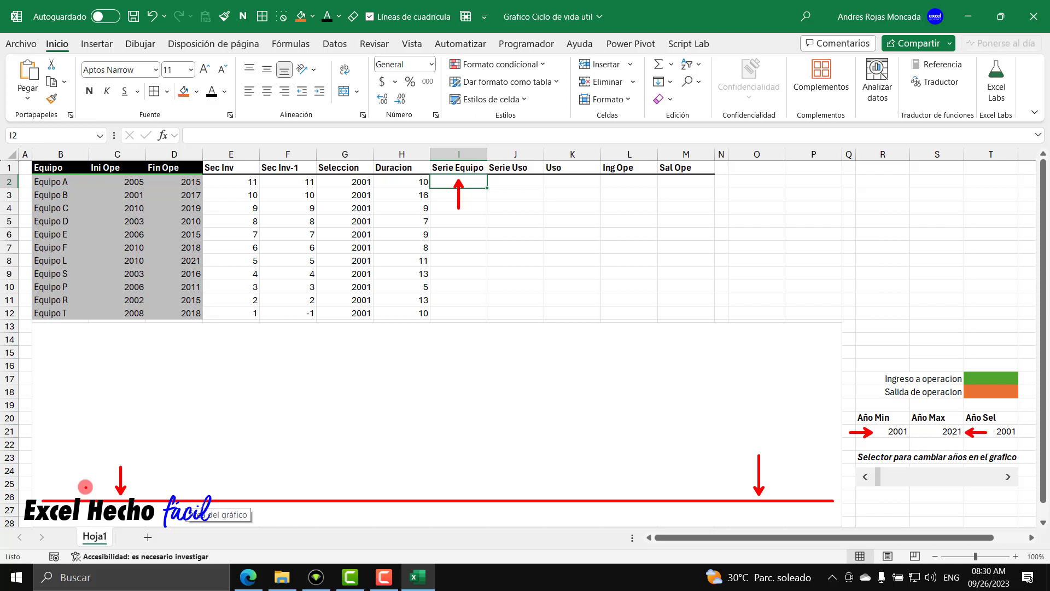
pyautogui.moveTo(86, 486); pyautogui.dragTo(84, 447)
pyautogui.moveTo(78, 429)
pyautogui.mouseDown()
pyautogui.moveTo(91, 440)
pyautogui.moveTo(80, 441)
pyautogui.mouseUp()
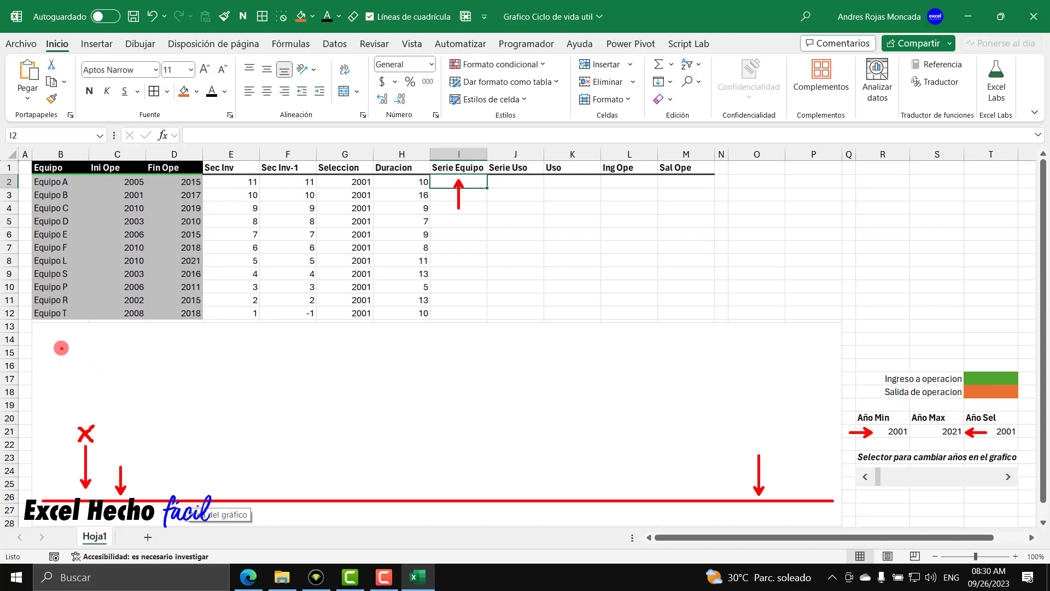
pyautogui.press('Escape')
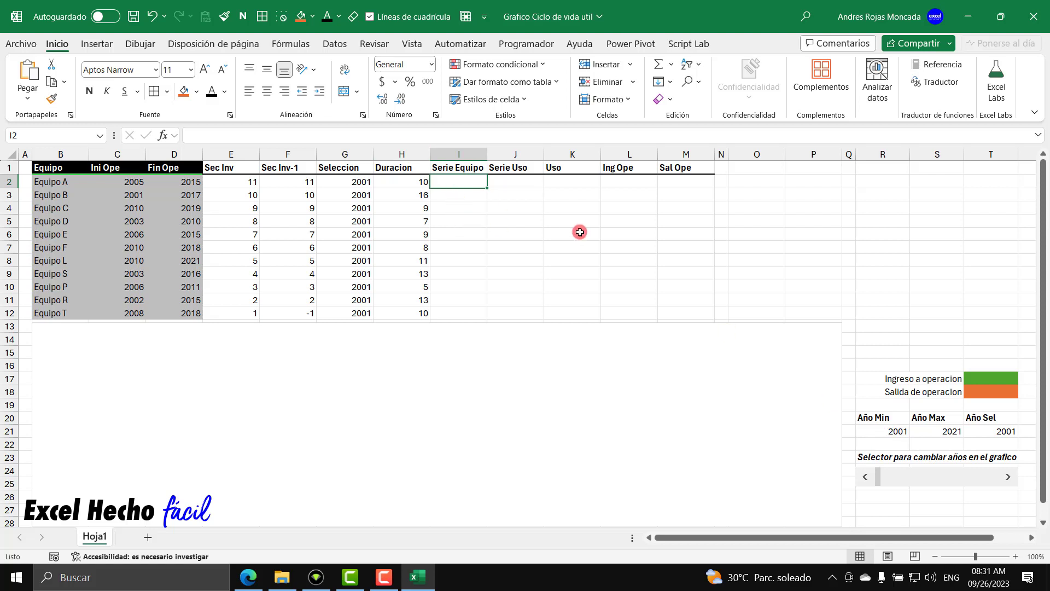
# Enter =SI(E2#,R21-1) in I2 under Serie Equipo to fill each row with the year before Año Min
pyautogui.write('=')
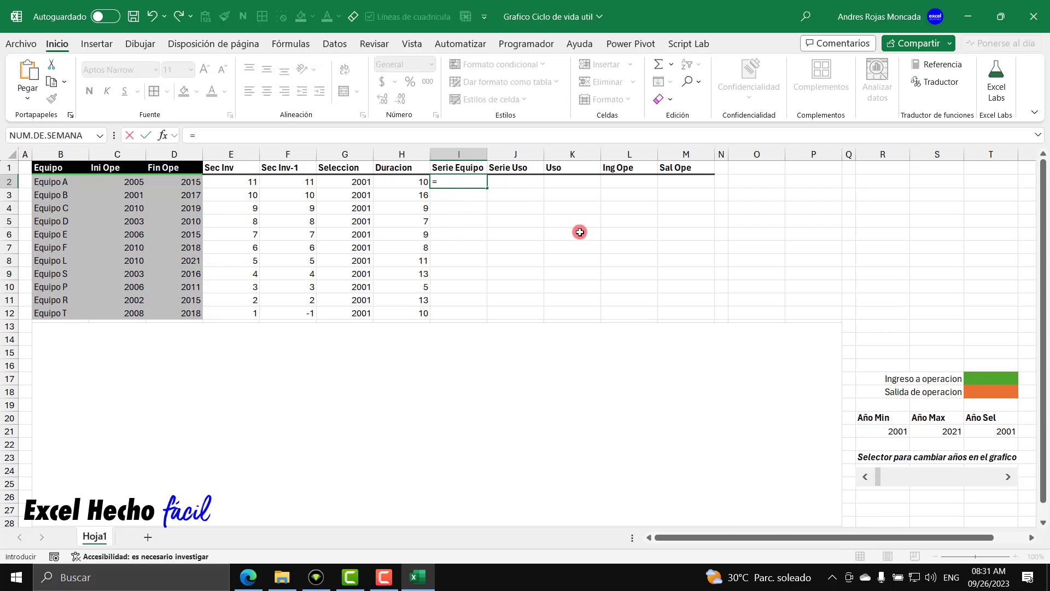
pyautogui.write('SI(')
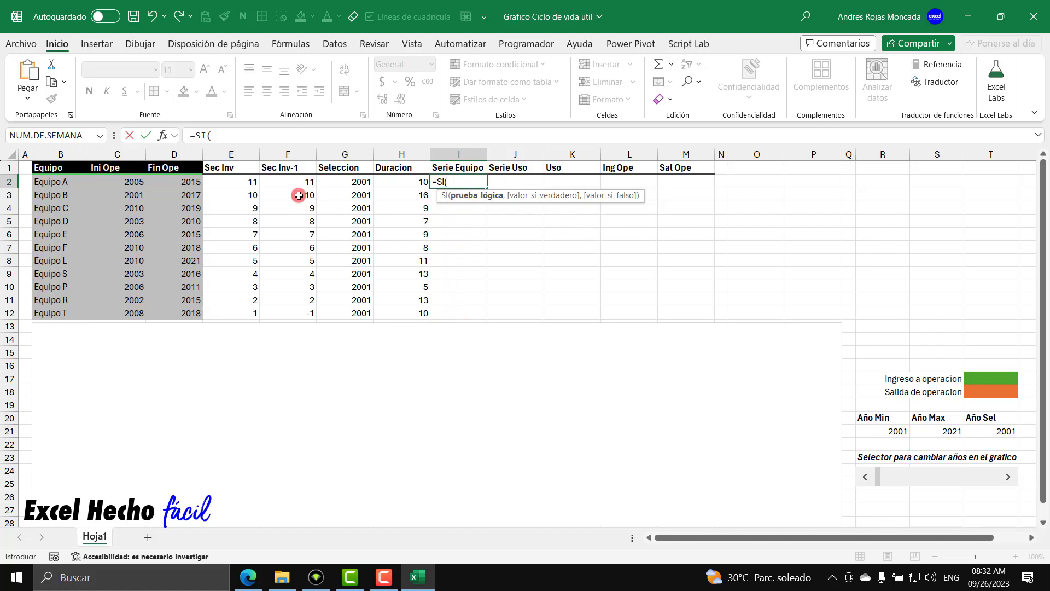
pyautogui.click(248, 185)
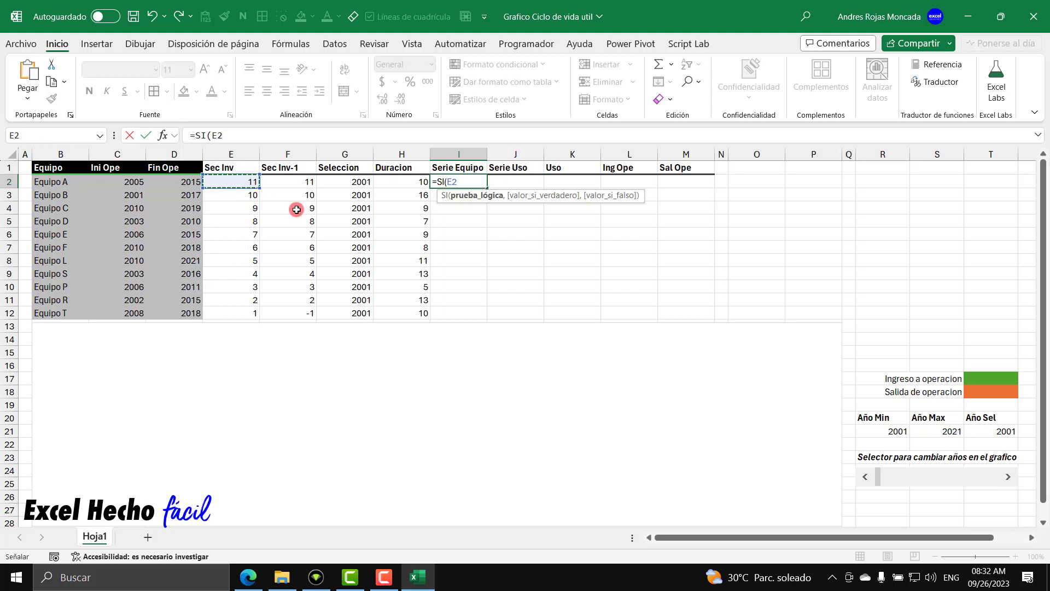
pyautogui.write('#')
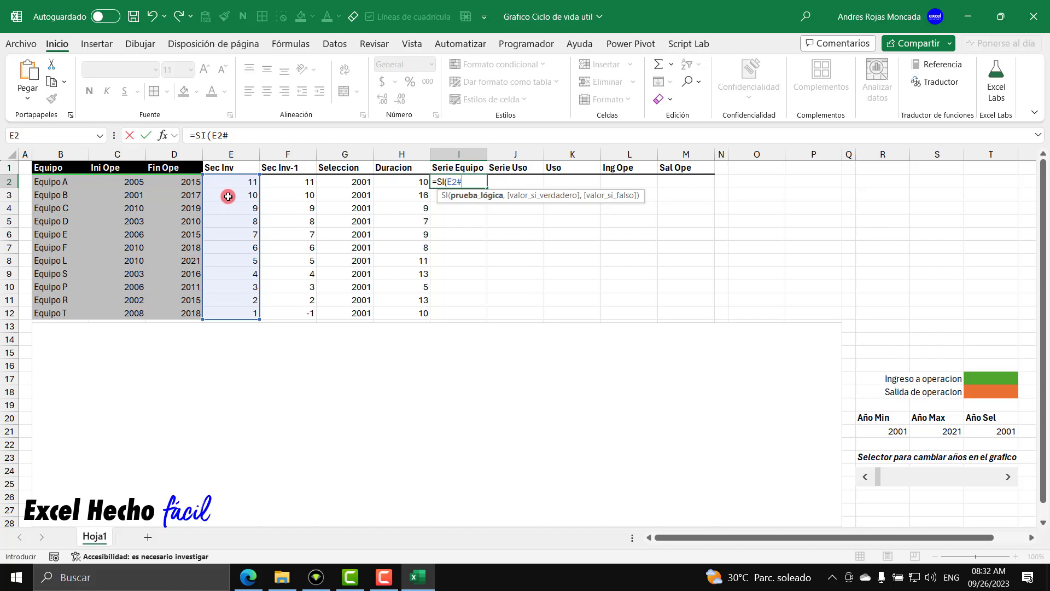
pyautogui.moveTo(511, 195); pyautogui.dragTo(513, 239)
pyautogui.write(',')
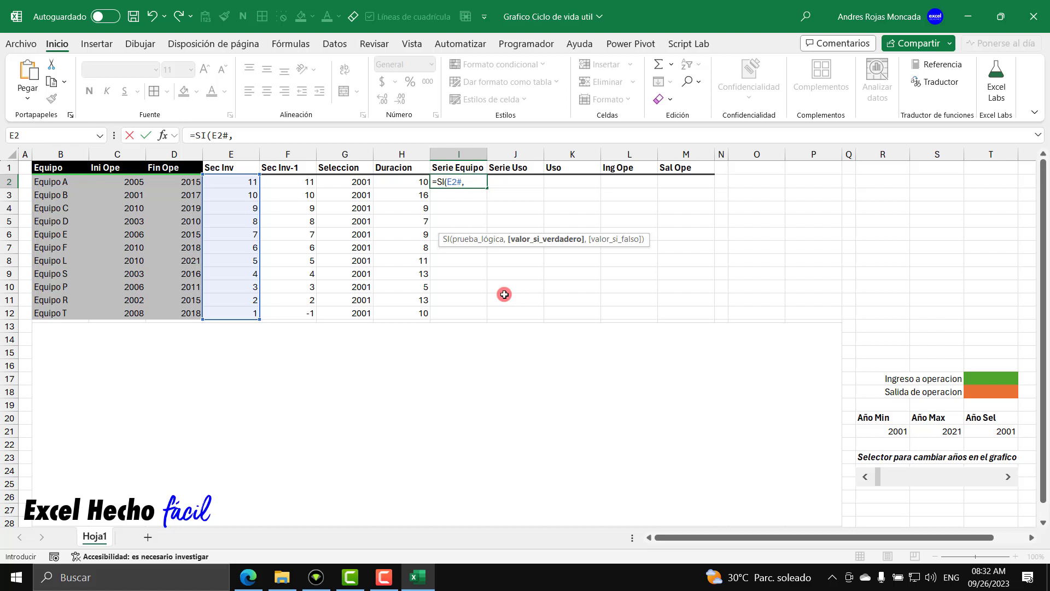
pyautogui.click(869, 433)
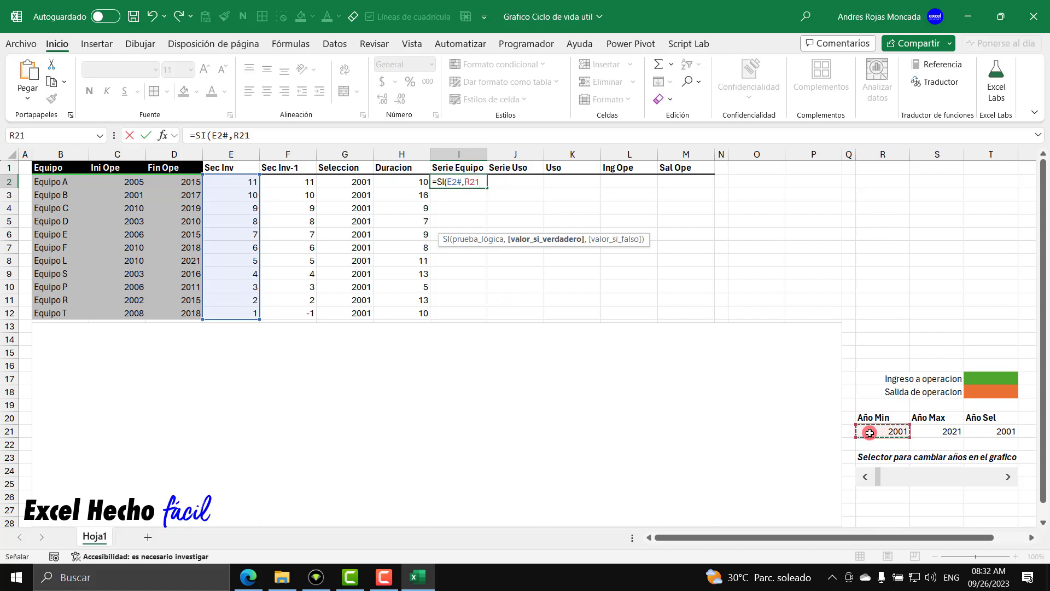
pyautogui.write('-1)')
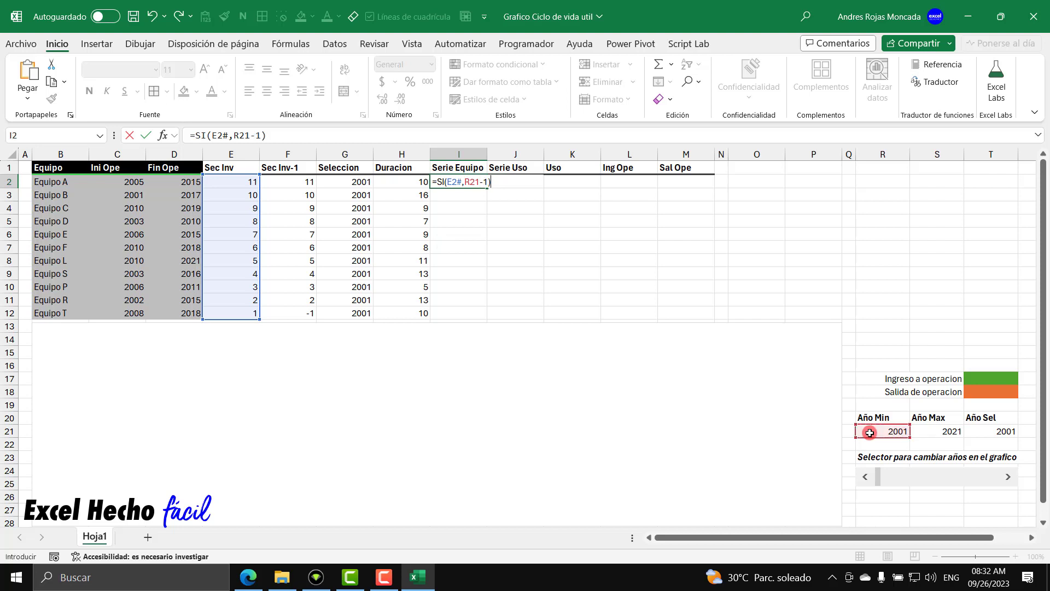
pyautogui.press('Return')
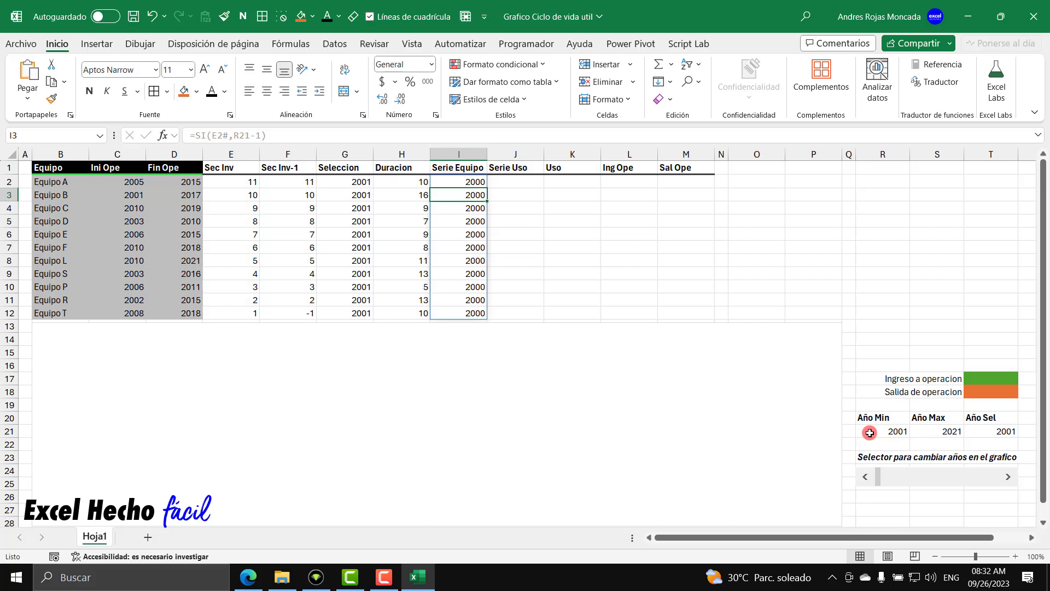
pyautogui.moveTo(474, 182); pyautogui.dragTo(470, 311)
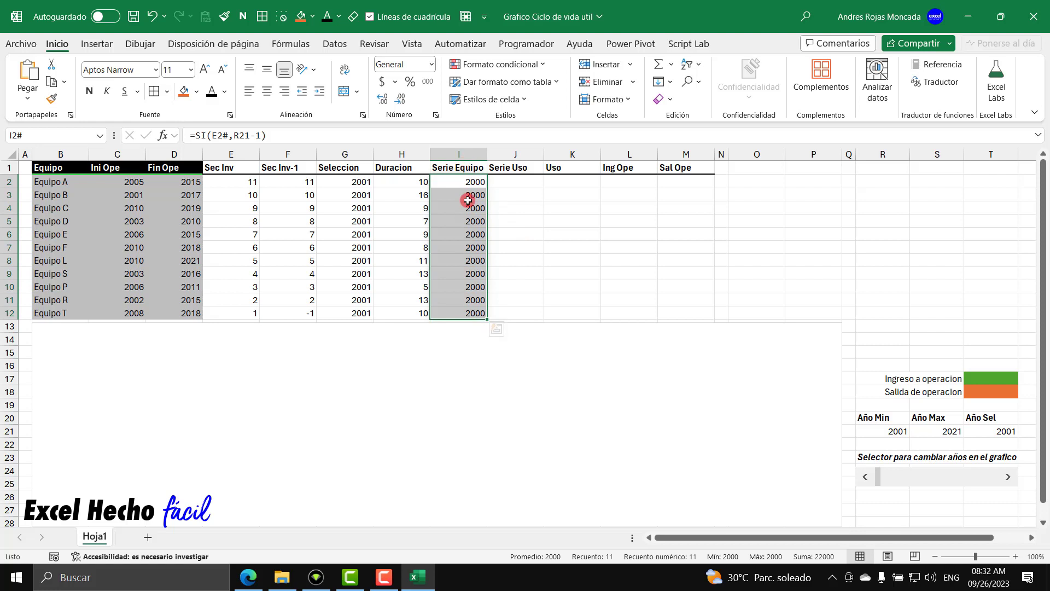
# Enter =SI(E2#,S21+1) in J2 under Serie Uso for the year after Año Max, and select K2 under Uso
pyautogui.click(520, 184)
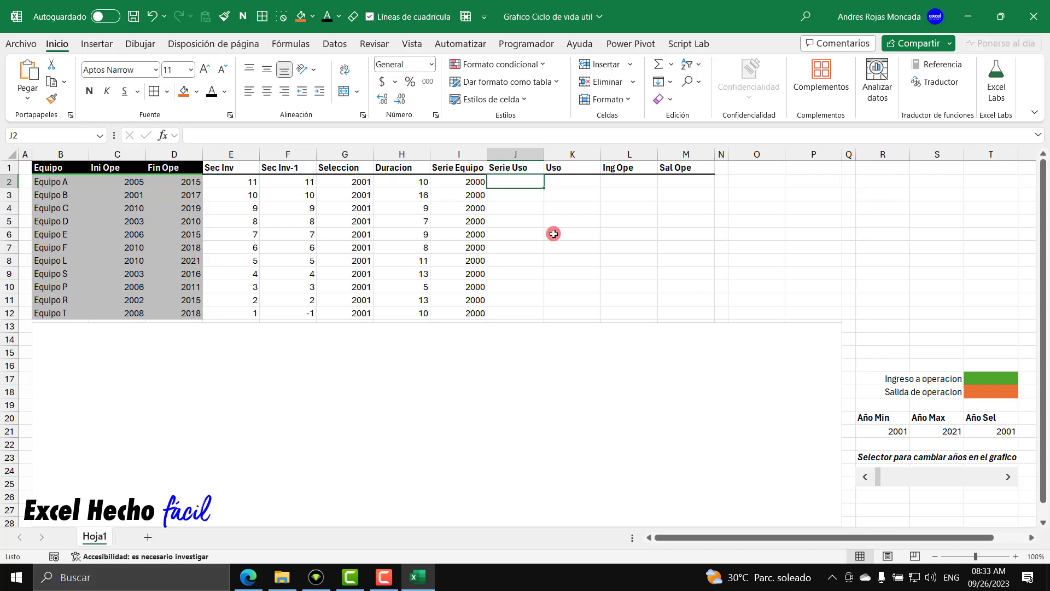
pyautogui.write('=SI(')
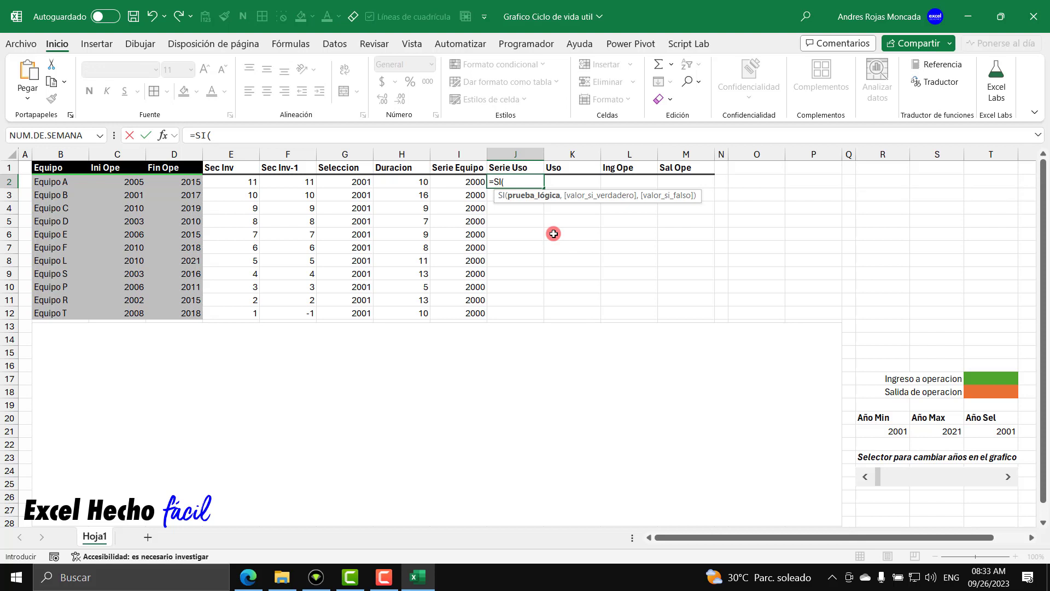
pyautogui.click(239, 183)
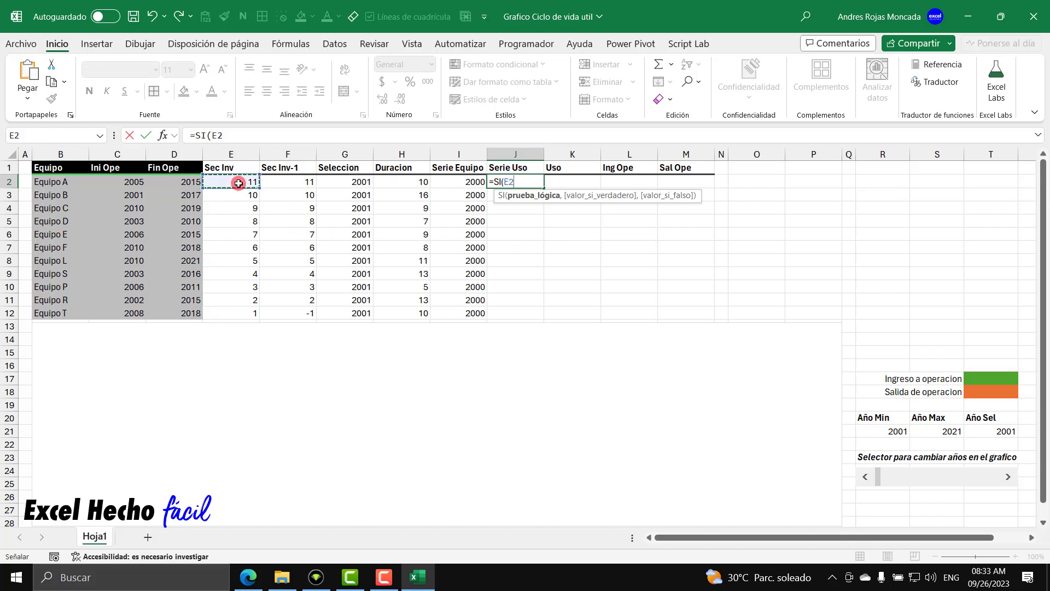
pyautogui.write('#')
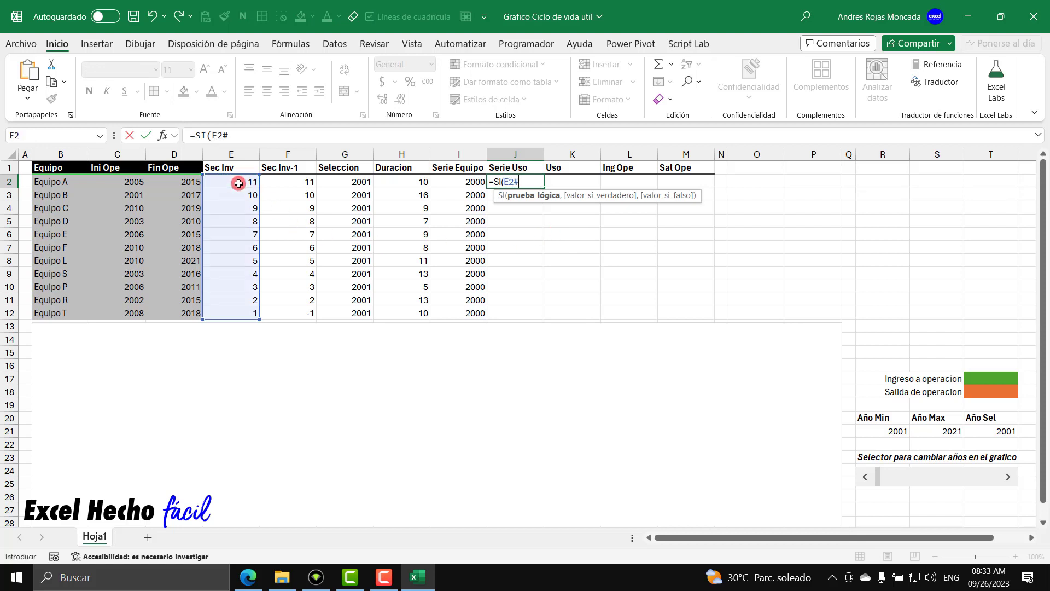
pyautogui.write(',')
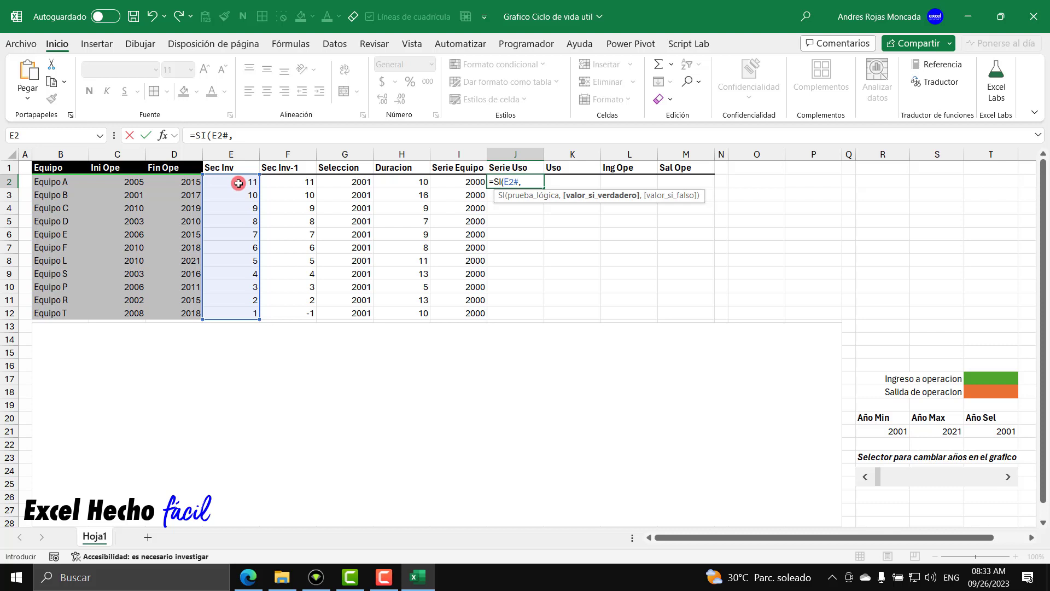
pyautogui.click(951, 431)
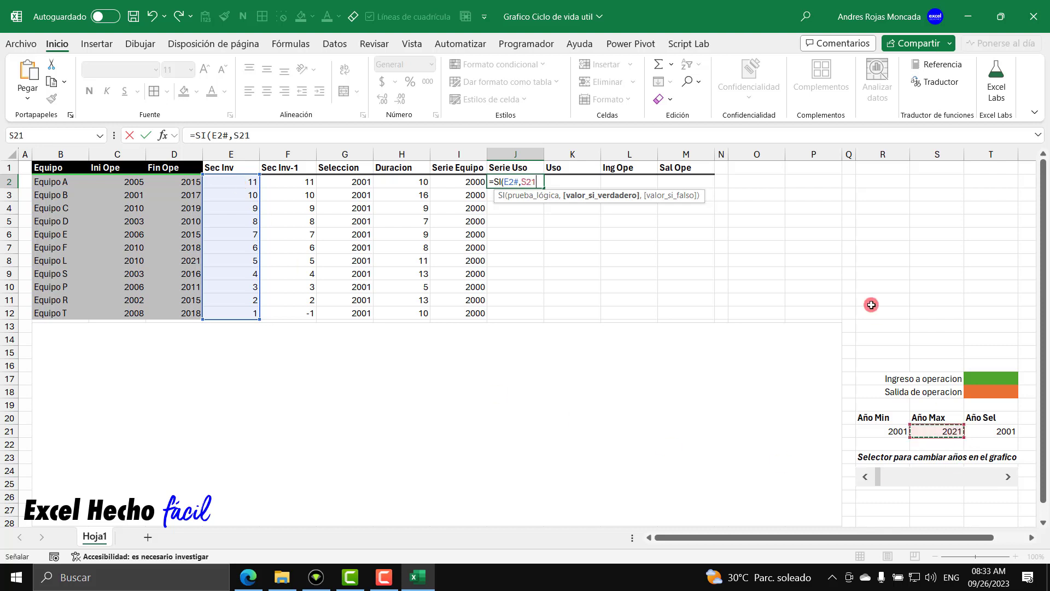
pyautogui.write('+1')
pyautogui.press('Return')
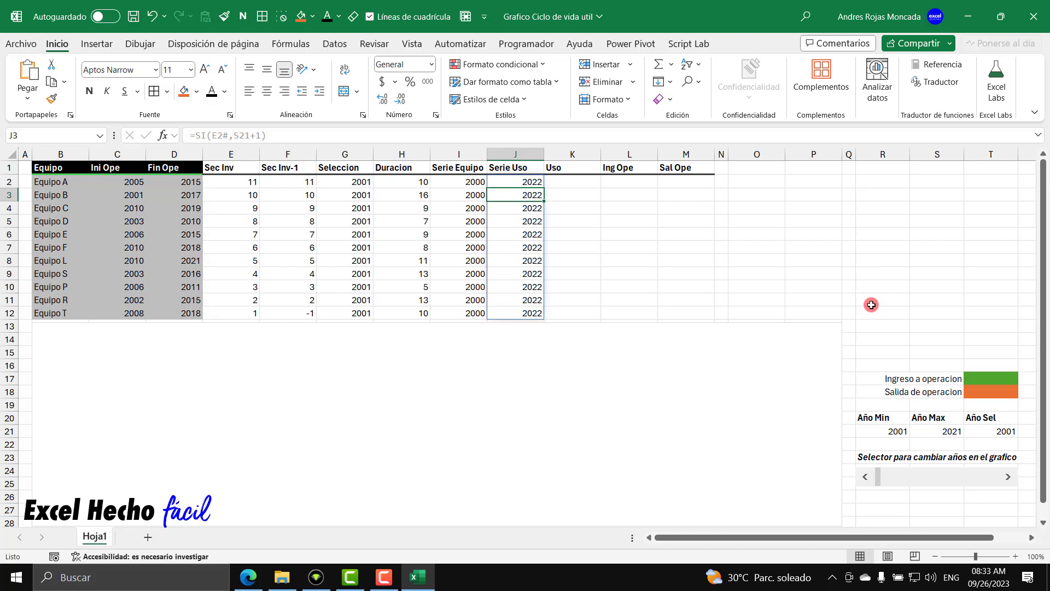
pyautogui.click(588, 182)
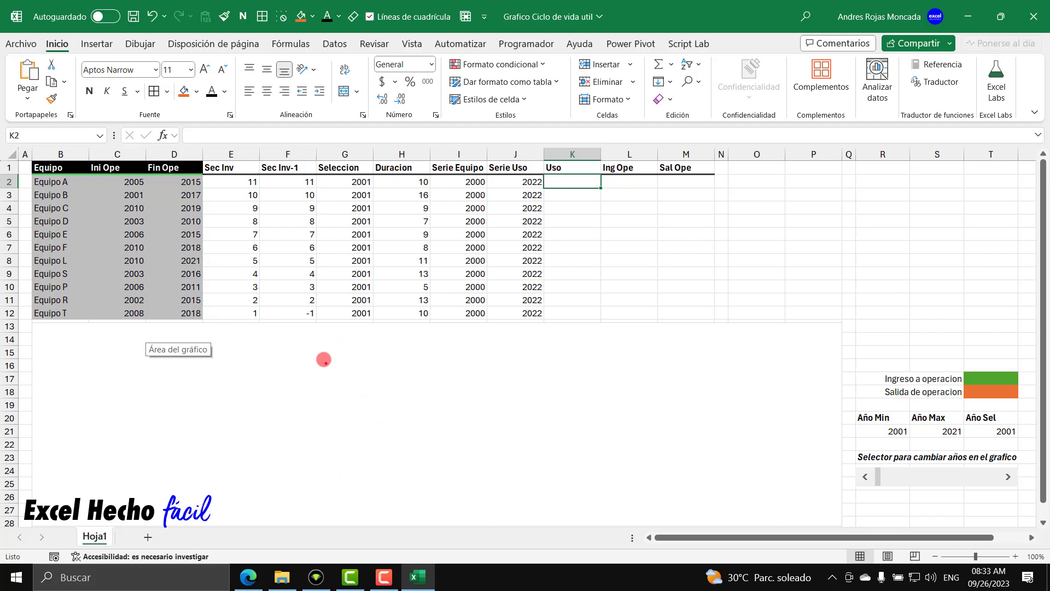
pyautogui.moveTo(317, 339); pyautogui.dragTo(342, 513)
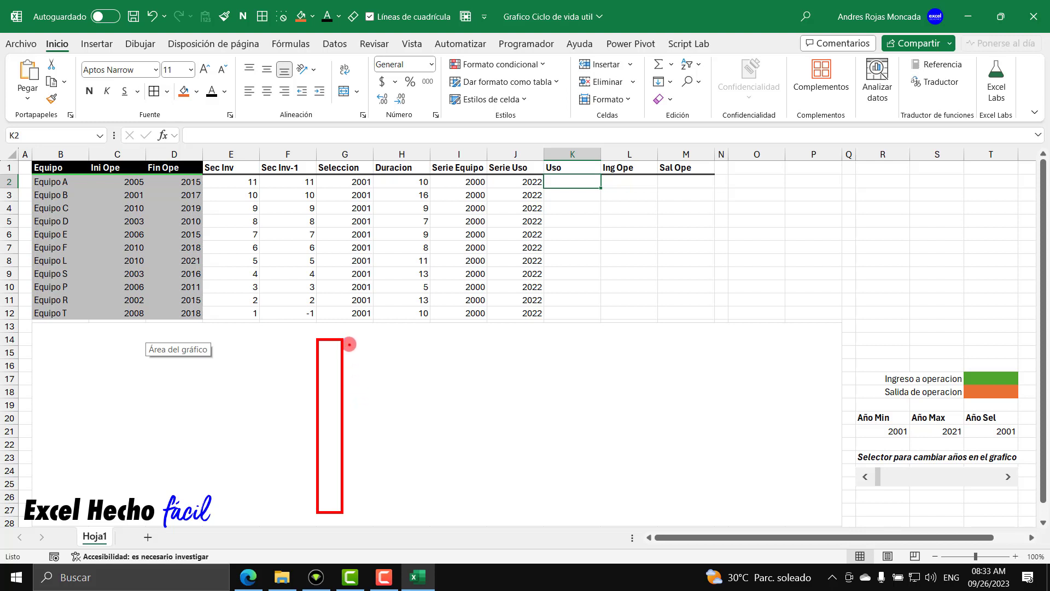
pyautogui.moveTo(349, 344); pyautogui.dragTo(380, 334)
pyautogui.moveTo(118, 182); pyautogui.dragTo(85, 182)
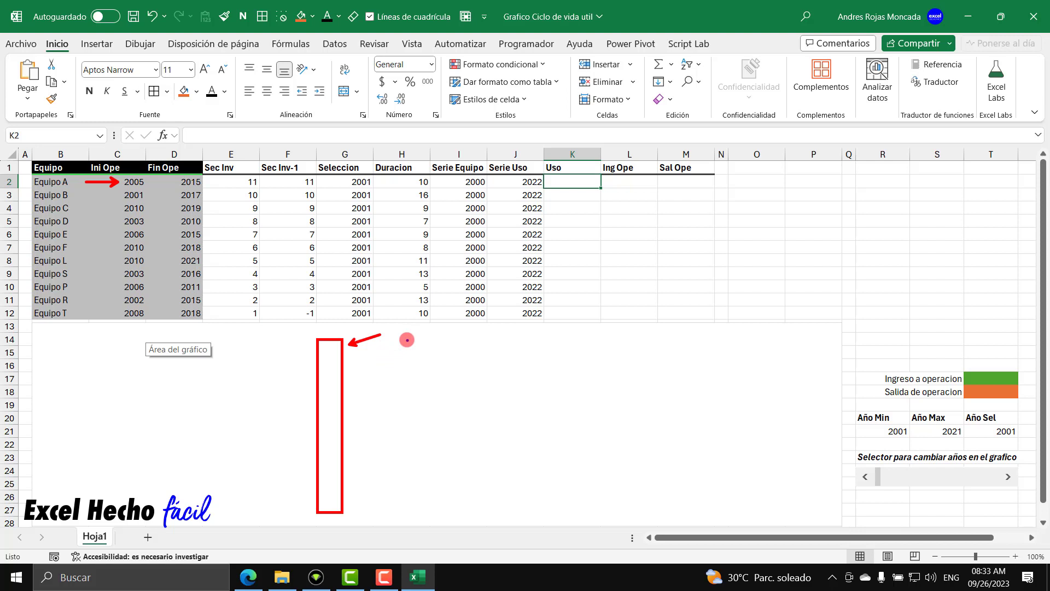
pyautogui.moveTo(406, 339)
pyautogui.mouseDown()
pyautogui.moveTo(419, 453)
pyautogui.moveTo(443, 508)
pyautogui.mouseUp()
pyautogui.moveTo(434, 512); pyautogui.dragTo(432, 512)
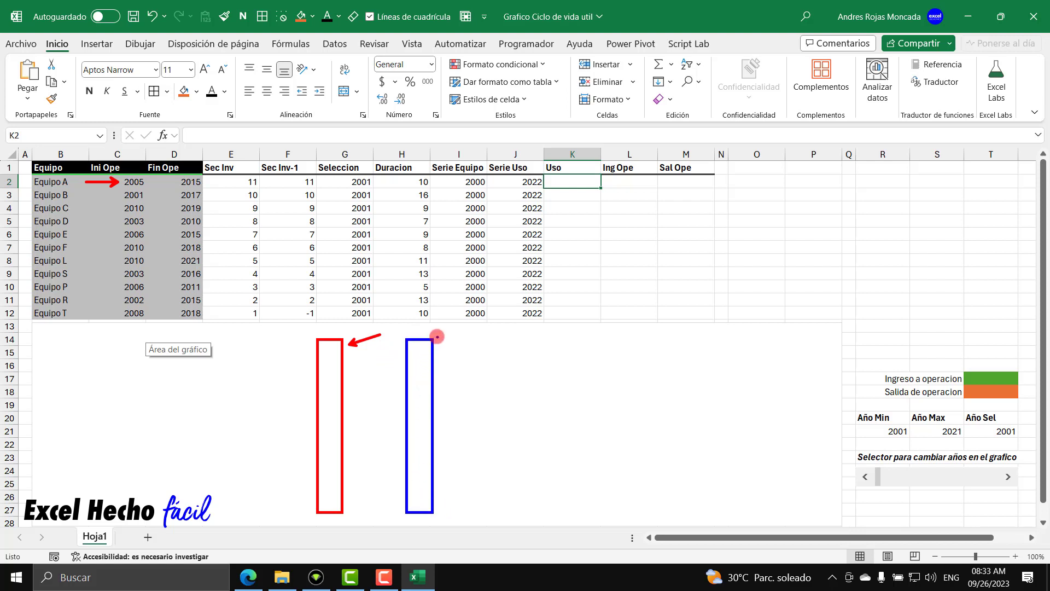
pyautogui.moveTo(438, 336); pyautogui.dragTo(454, 325)
pyautogui.moveTo(148, 181); pyautogui.dragTo(169, 182)
pyautogui.hotkey('ctrl', 'z')
pyautogui.moveTo(149, 183); pyautogui.dragTo(175, 182)
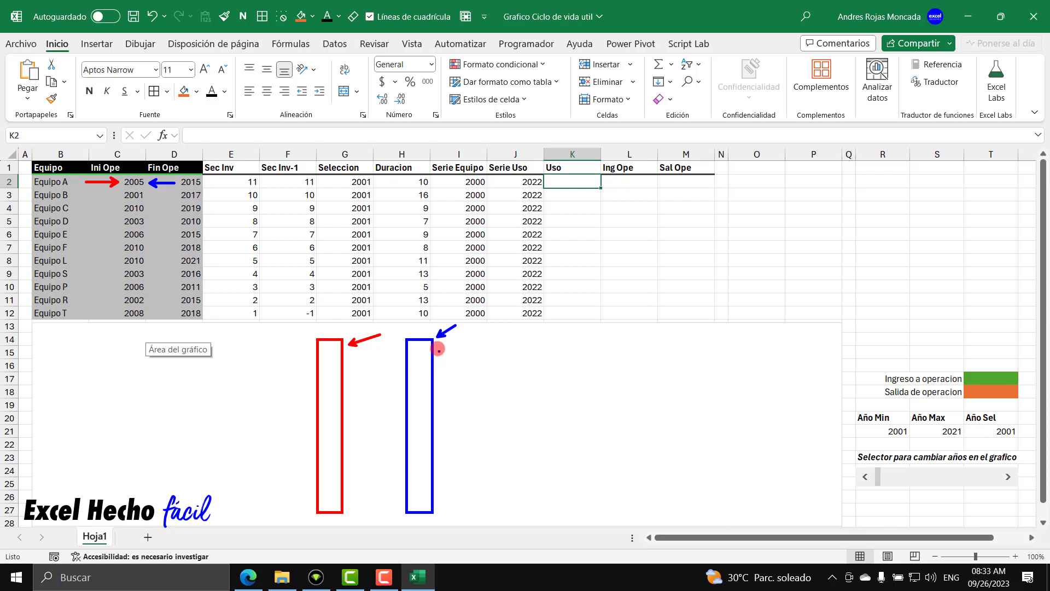
pyautogui.moveTo(438, 350); pyautogui.dragTo(453, 337)
pyautogui.moveTo(1001, 494); pyautogui.dragTo(991, 515)
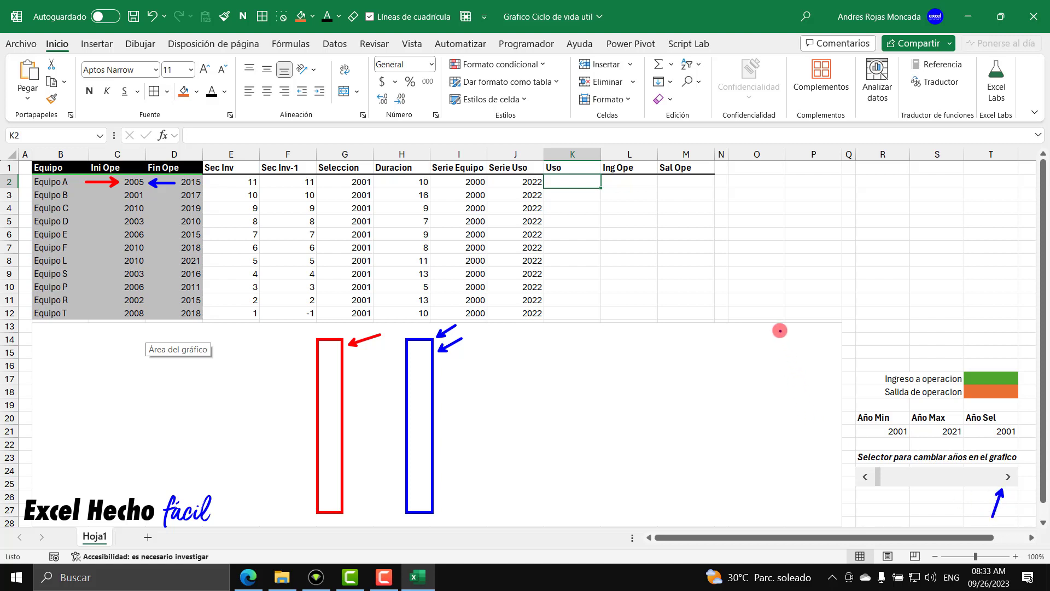
pyautogui.moveTo(780, 331); pyautogui.dragTo(834, 521)
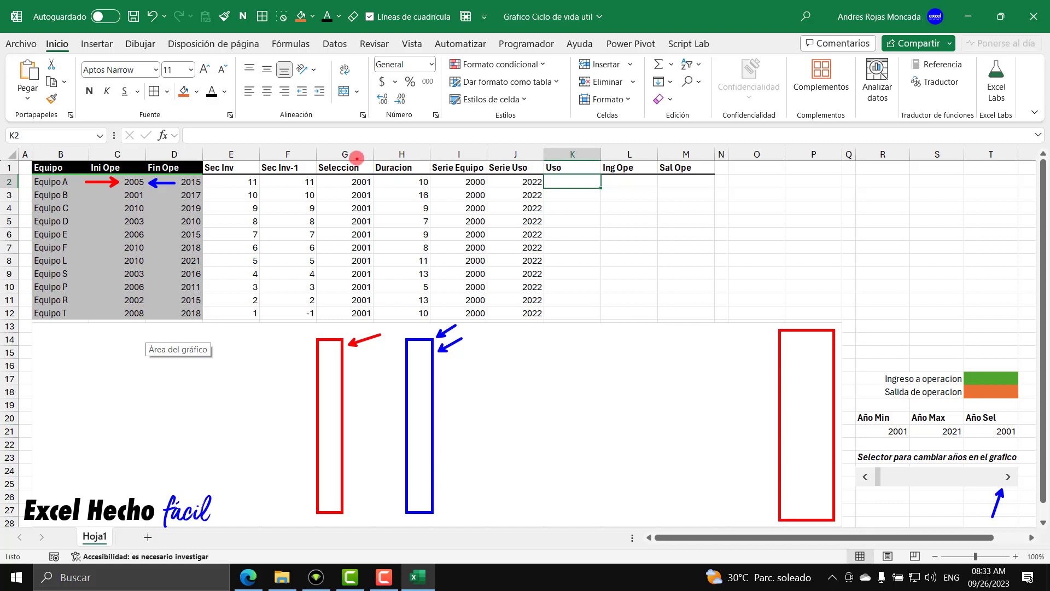
pyautogui.moveTo(356, 160); pyautogui.dragTo(356, 133)
pyautogui.moveTo(129, 156); pyautogui.dragTo(129, 130)
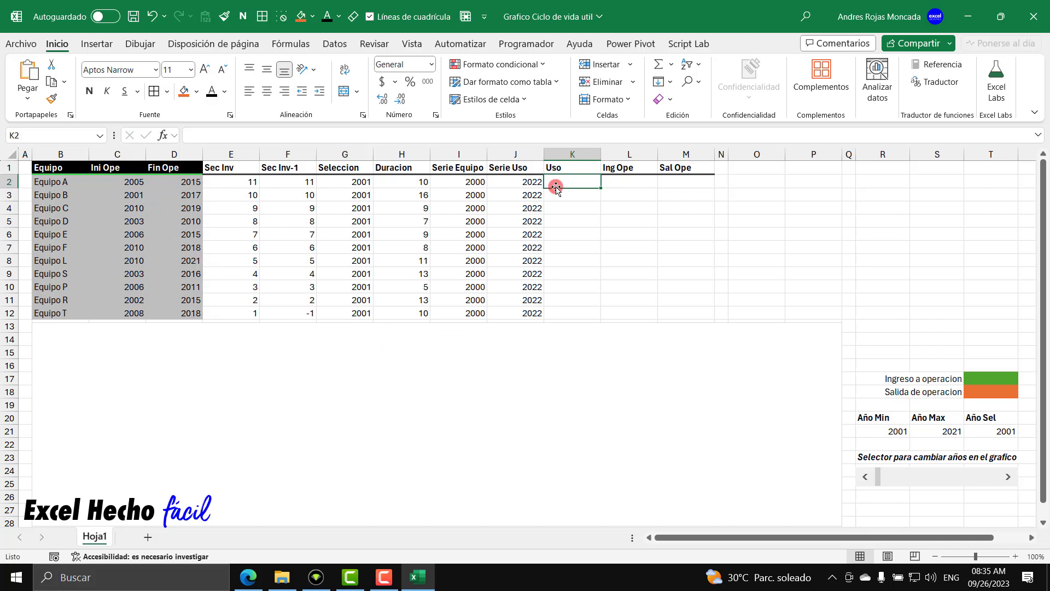
# Start a LET formula in K2 under Uso with _tiempouso as its first variable name
pyautogui.write('=')
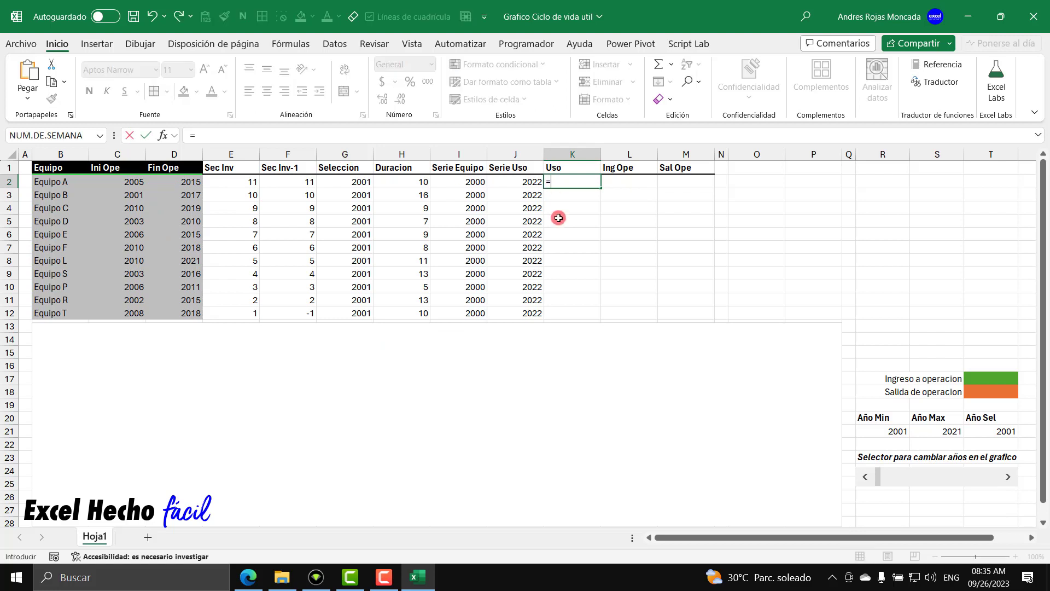
pyautogui.write('let')
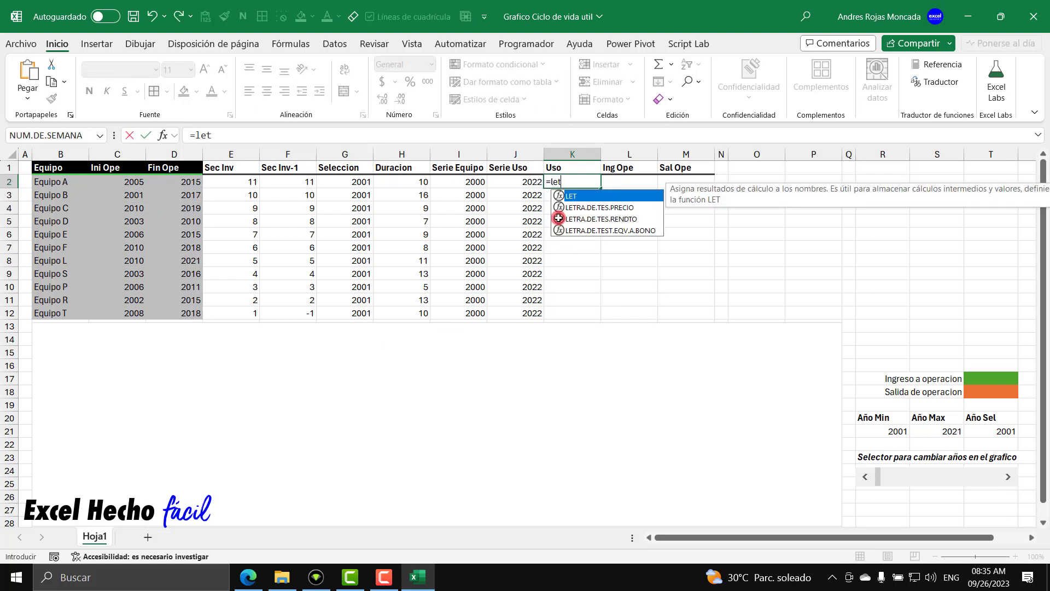
pyautogui.press('Tab')
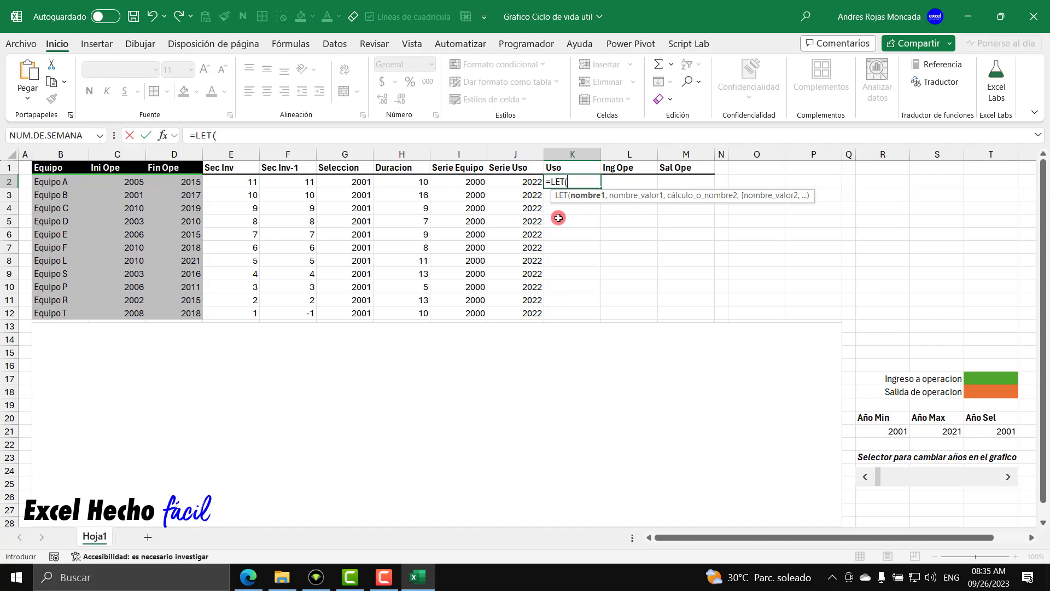
pyautogui.moveTo(788, 196); pyautogui.dragTo(794, 134)
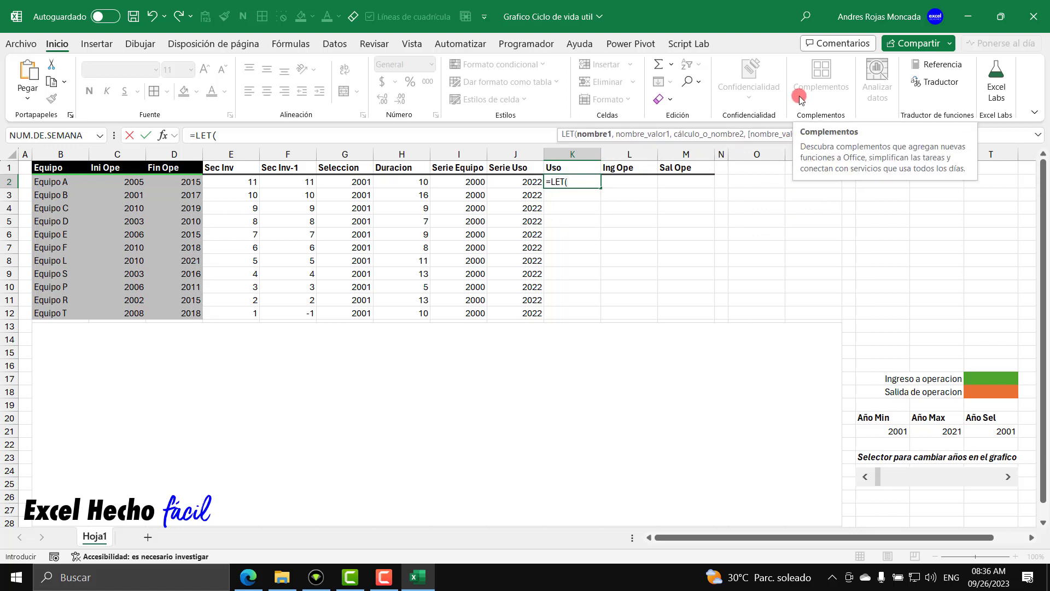
pyautogui.write('tiempo')
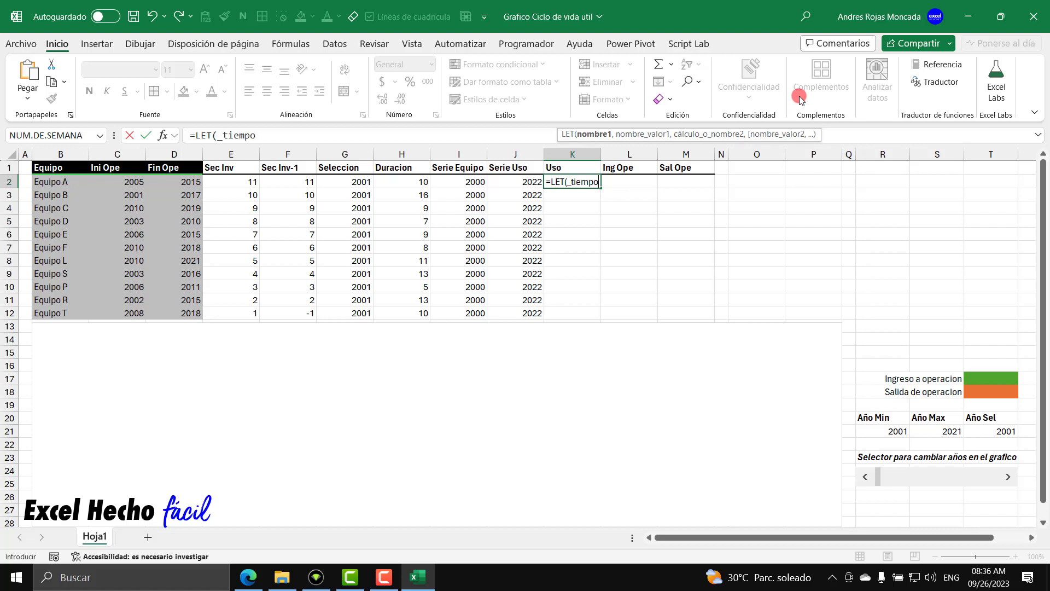
pyautogui.write('uso,')
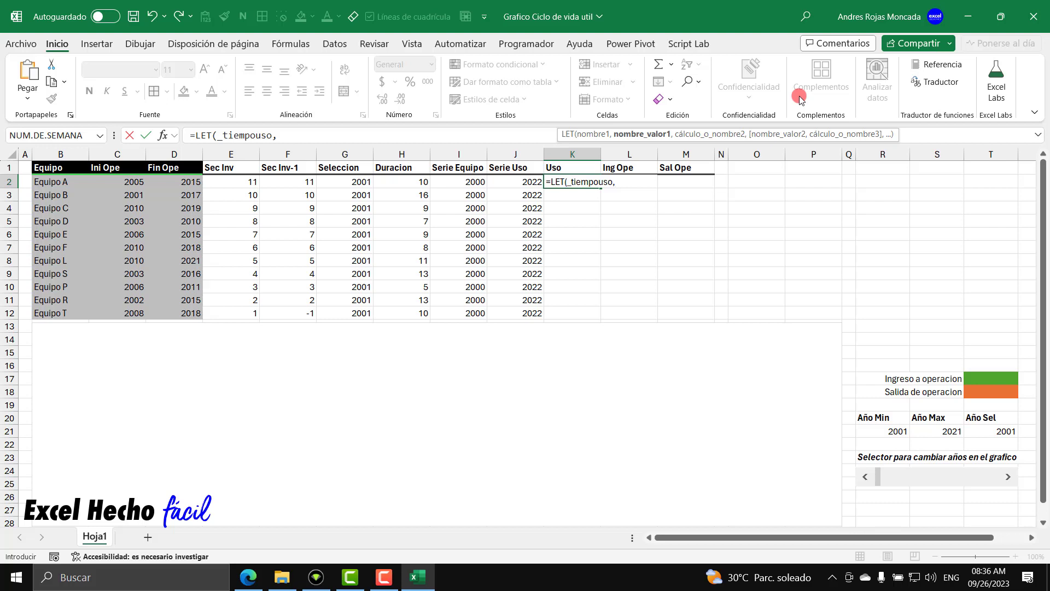
# Define _tiempouso as Seleccion minus Ini Ope and return it, completing K2 as =LET(_tiempouso,G2#-C2:C12,_tiempouso)
pyautogui.click(364, 181)
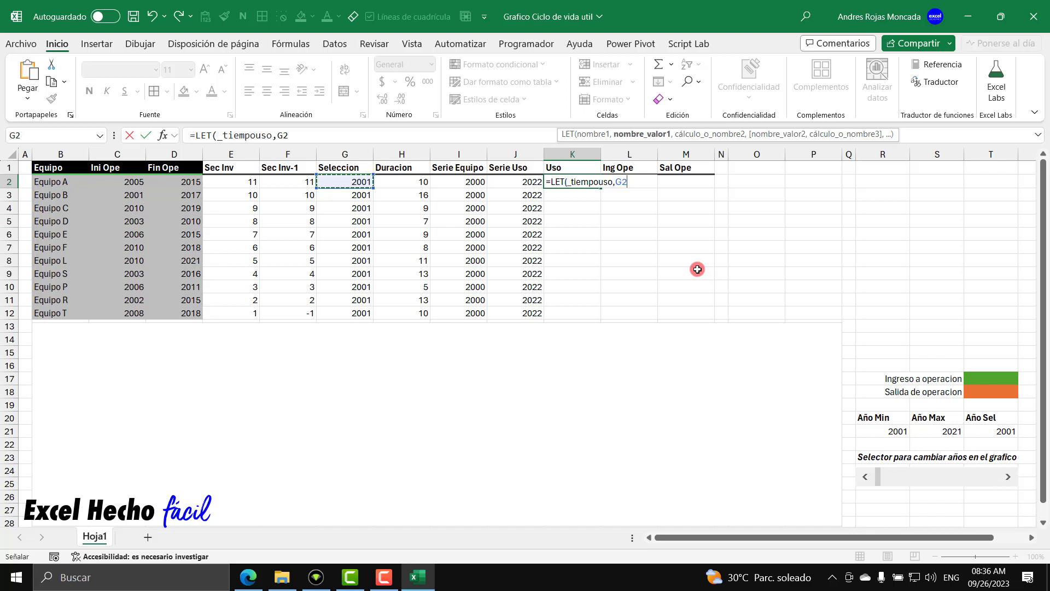
pyautogui.write('#')
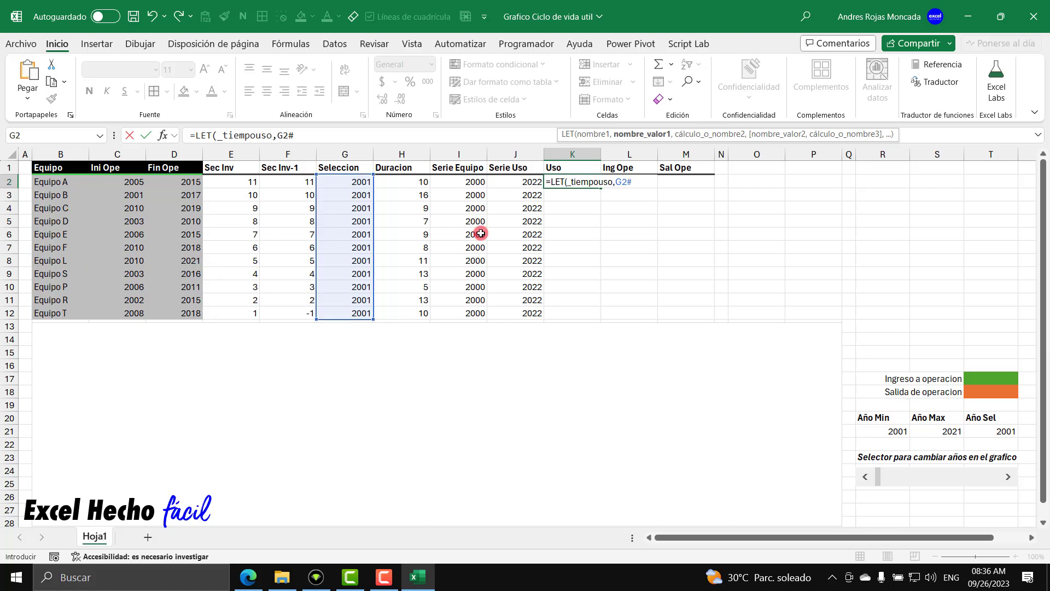
pyautogui.write('-')
pyautogui.click(109, 186)
pyautogui.moveTo(109, 186); pyautogui.dragTo(103, 314)
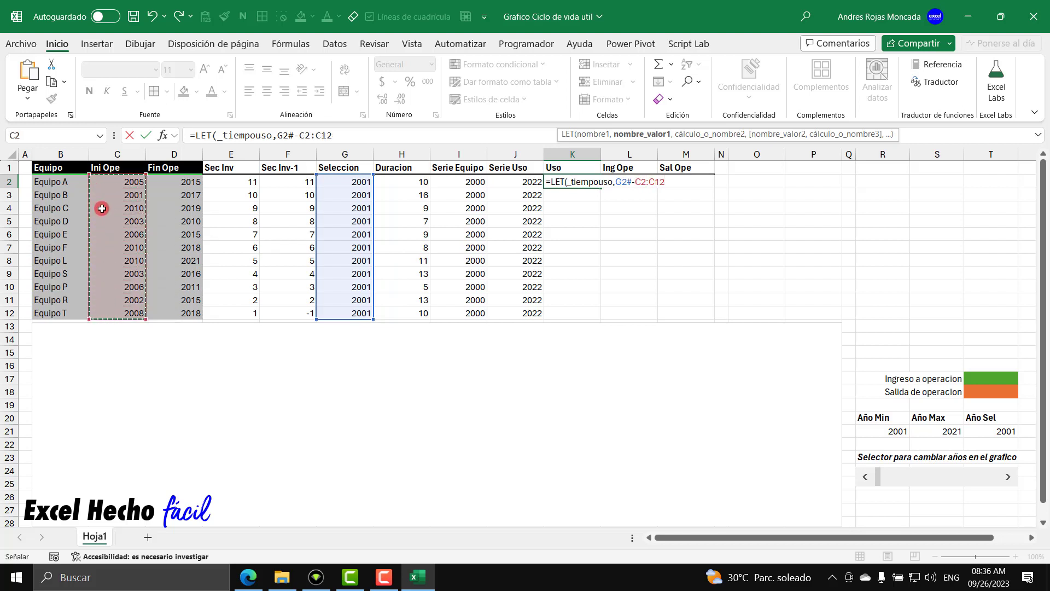
pyautogui.write(',_tiempouso')
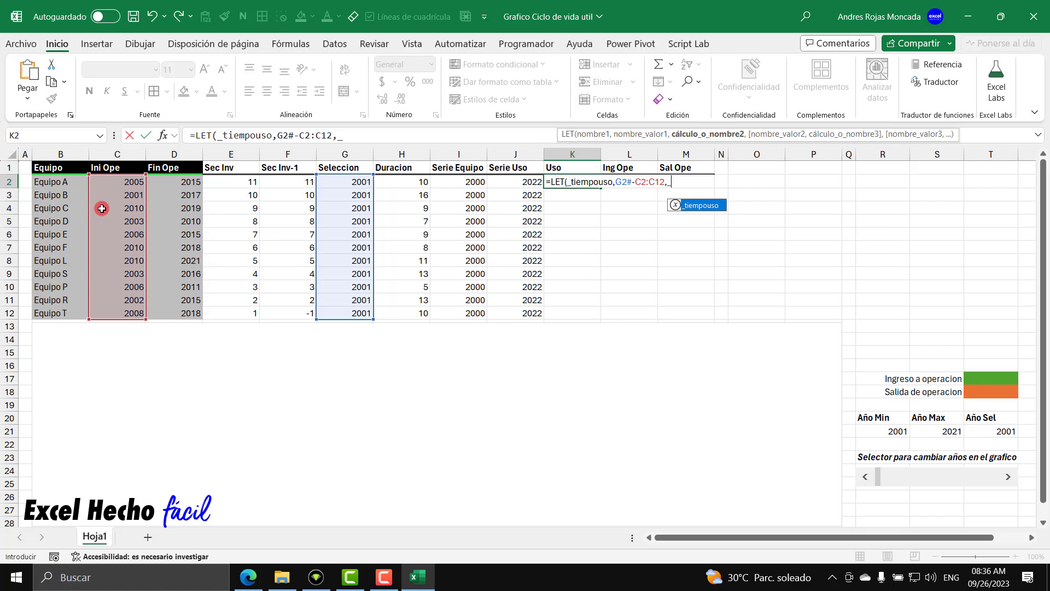
pyautogui.write(')')
pyautogui.press('Return')
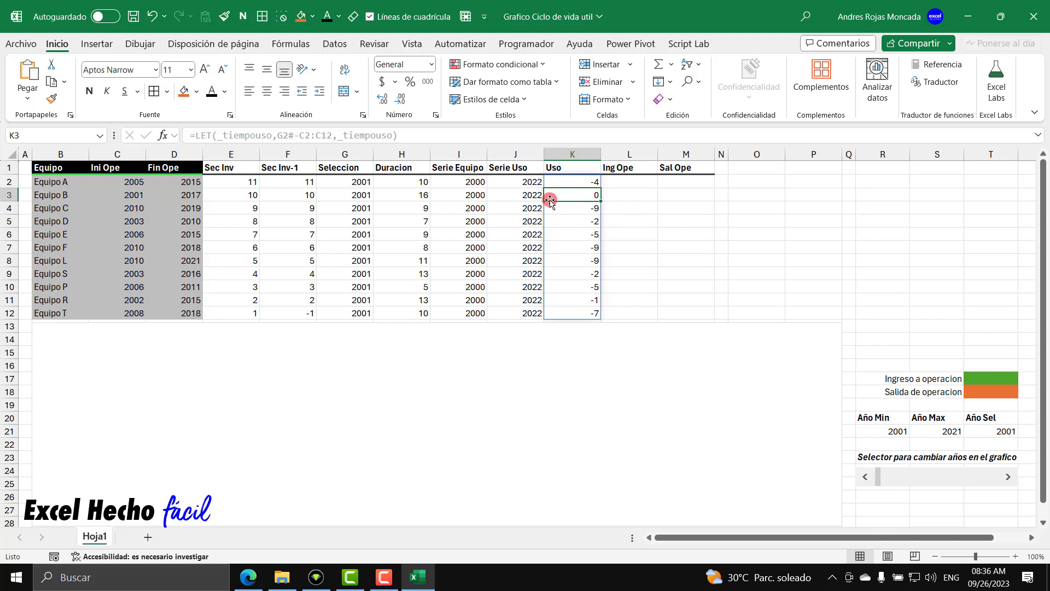
# Compare the Uso results with the matching Ini Ope years for several equipment rows
pyautogui.click(135, 196)
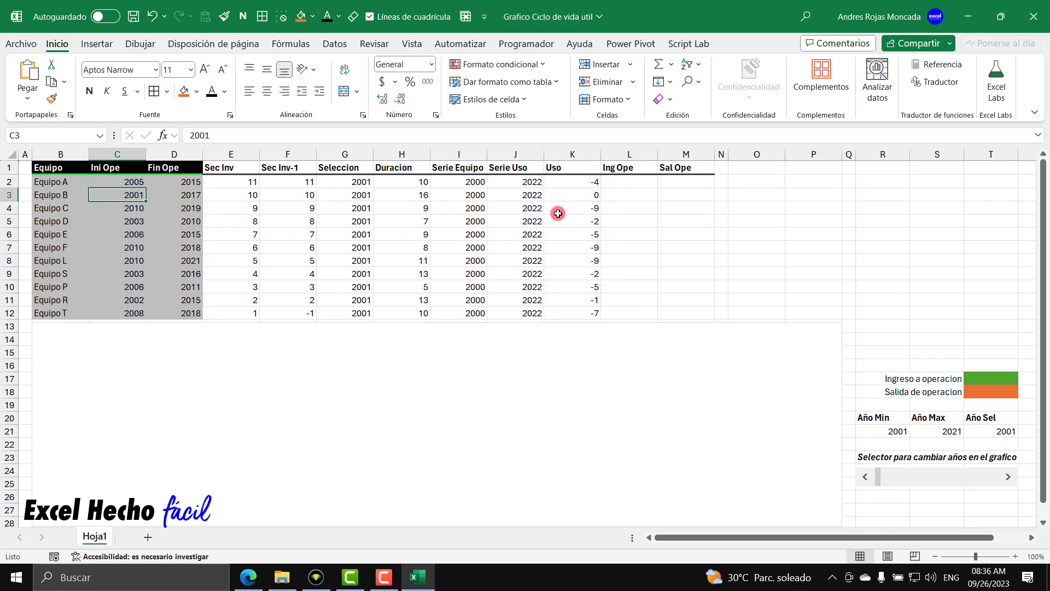
pyautogui.click(578, 181)
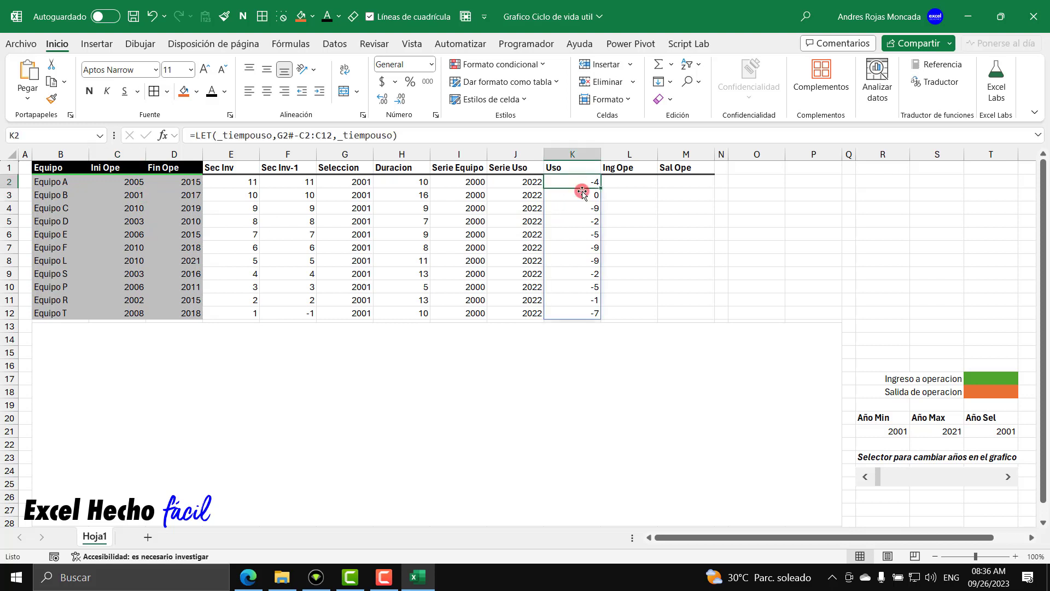
pyautogui.click(580, 220)
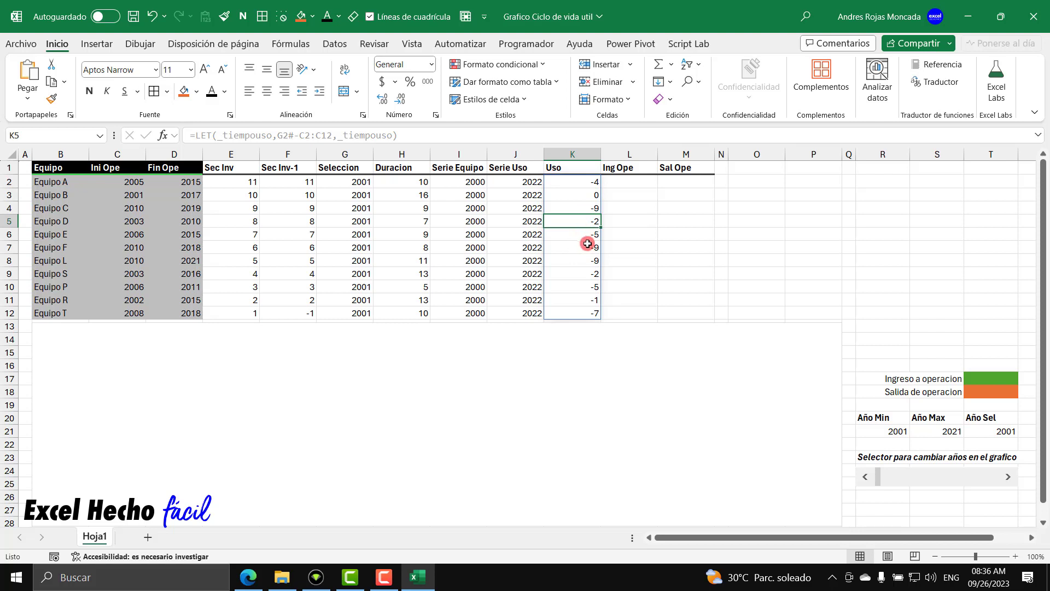
pyautogui.click(133, 184)
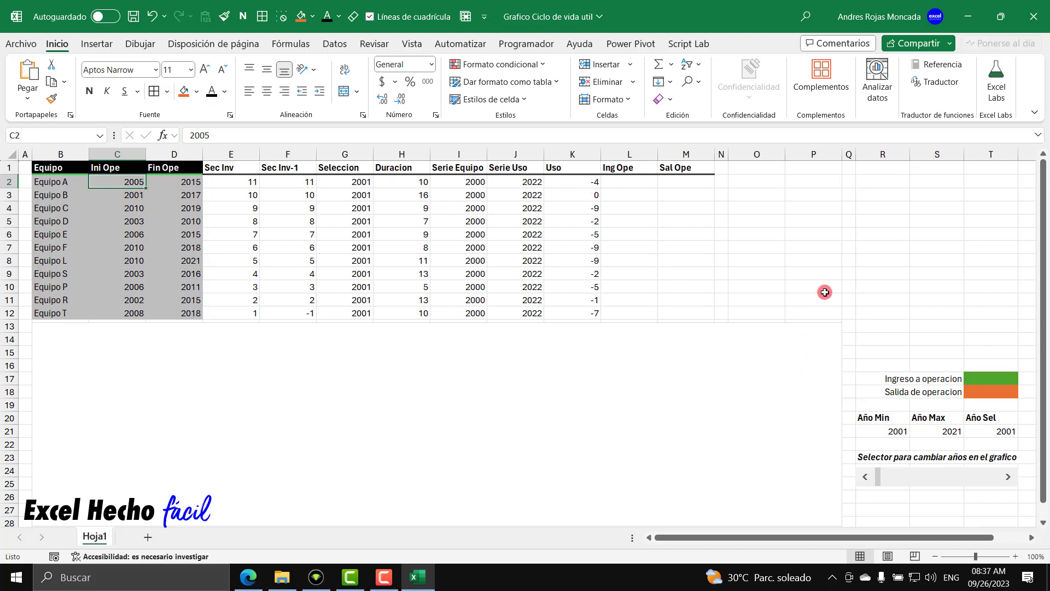
# Step the year selector forward a few years and back to 2001 to check how the Uso values respond
pyautogui.click(1009, 476)
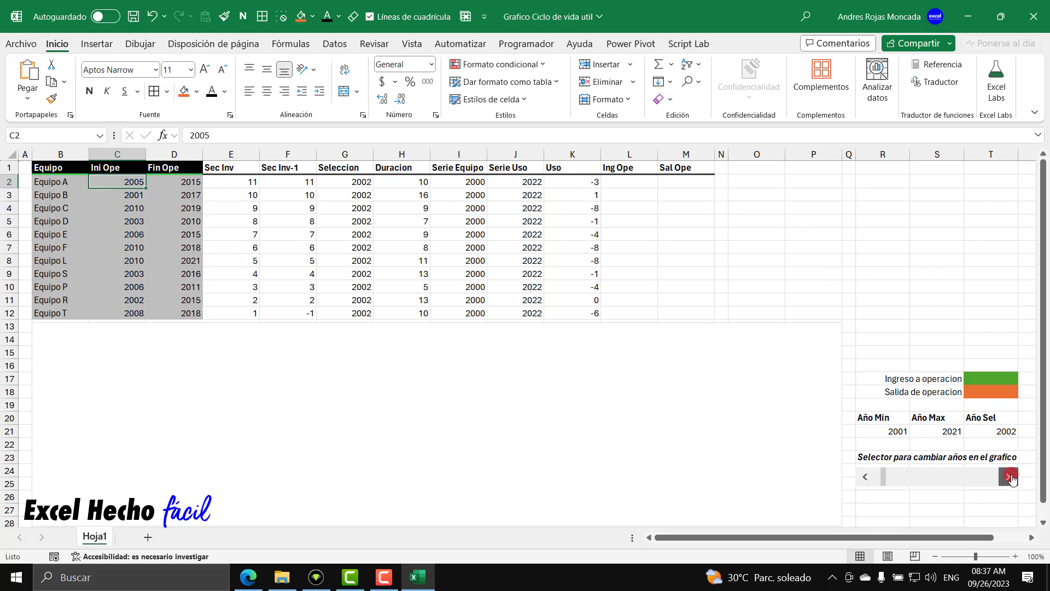
pyautogui.click(1009, 476)
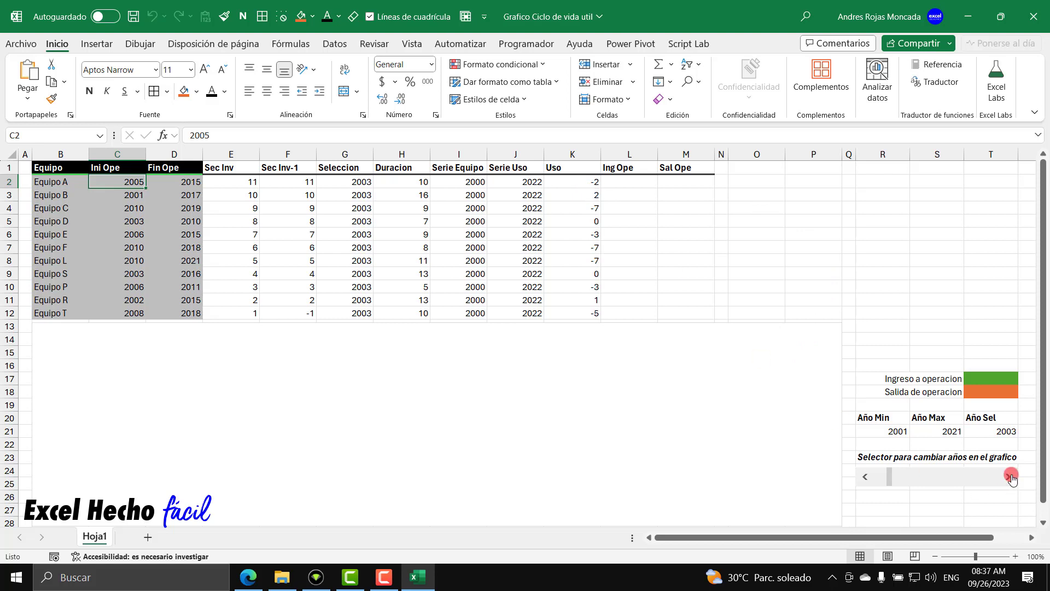
pyautogui.click(1010, 477)
pyautogui.click(1008, 476)
pyautogui.click(865, 475)
pyautogui.click(866, 476)
pyautogui.click(866, 475)
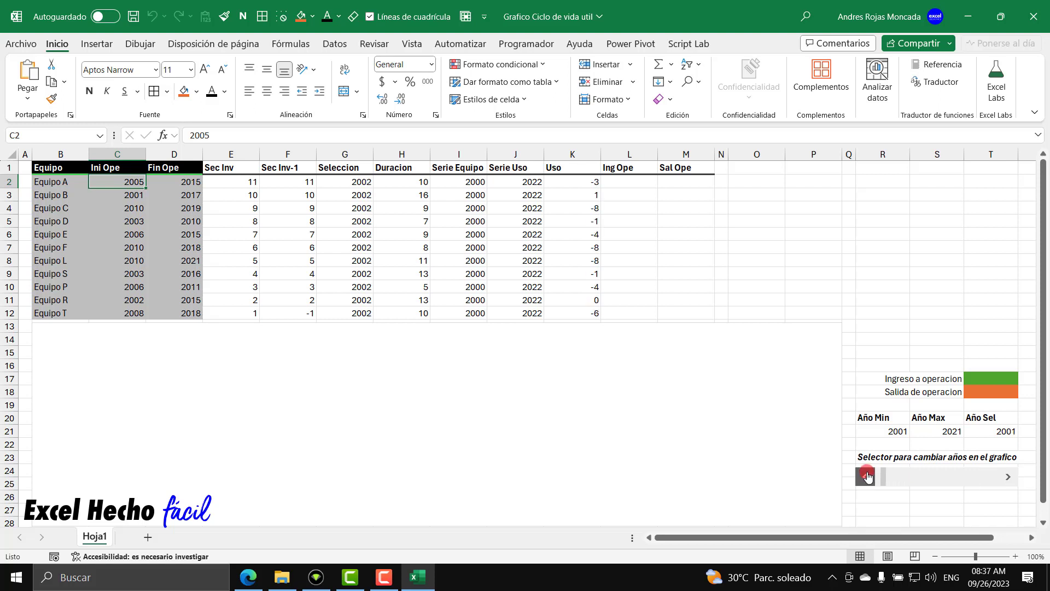
pyautogui.click(865, 475)
# Replace the final _tiempouso argument of K2's LET formula with a second variable named _anos on a new line
pyautogui.doubleClick(590, 180)
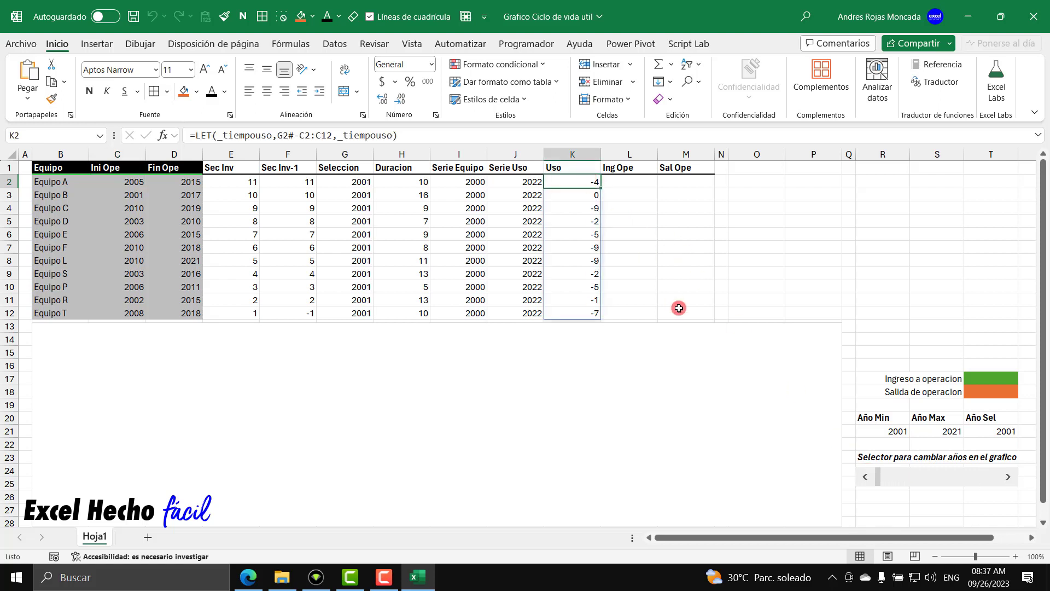
pyautogui.press('BackSpace')
pyautogui.press('BackSpace')
pyautogui.press('BackSpace')
pyautogui.press('BackSpace')
pyautogui.press('BackSpace')
pyautogui.press('BackSpace')
pyautogui.press('BackSpace')
pyautogui.press('BackSpace')
pyautogui.press('BackSpace')
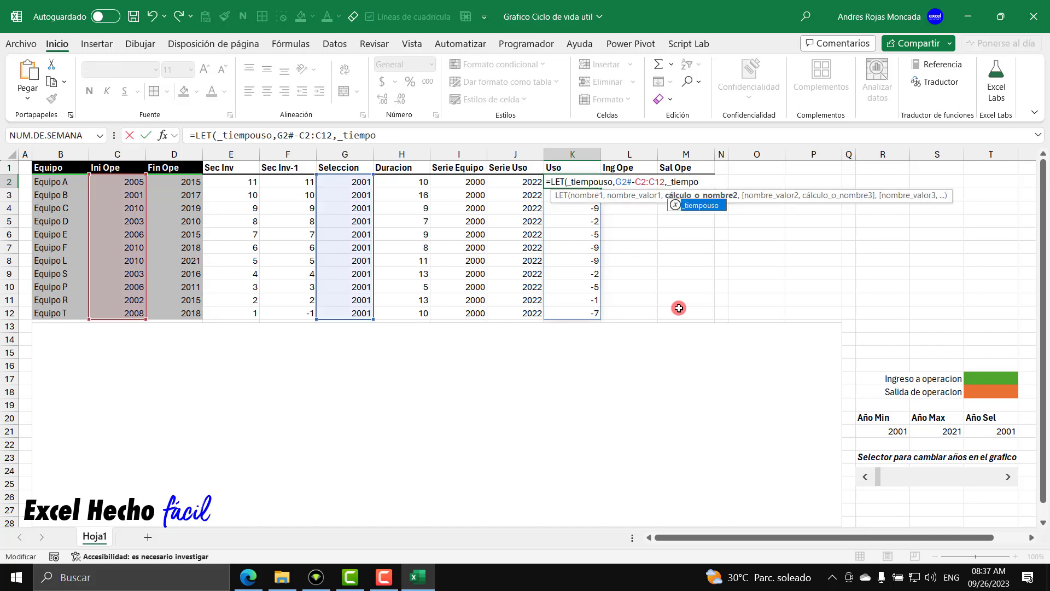
pyautogui.press('BackSpace')
pyautogui.press('BackSpace')
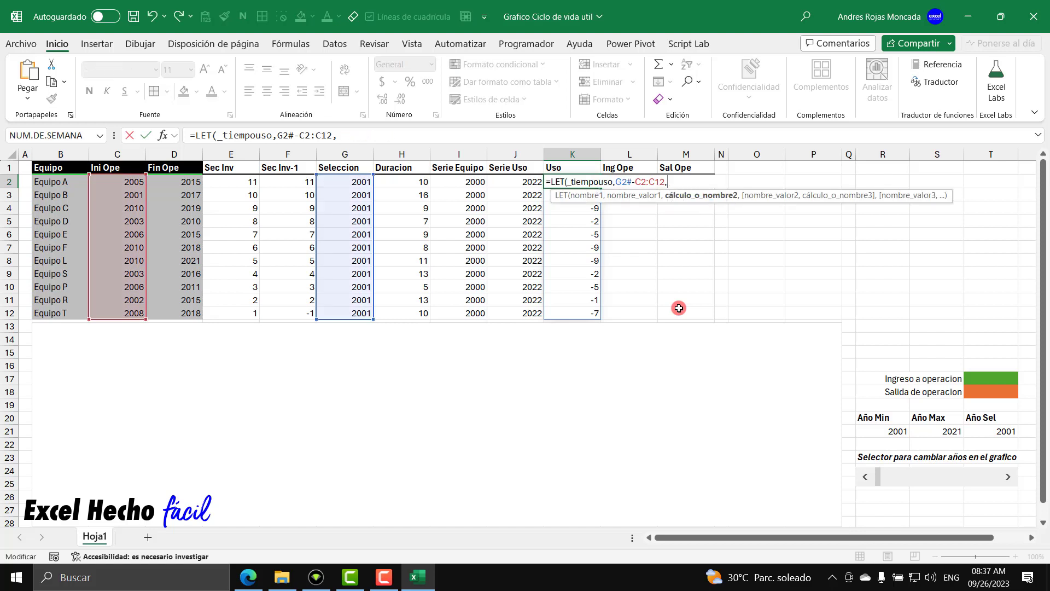
pyautogui.hotkey('alt', 'Return')
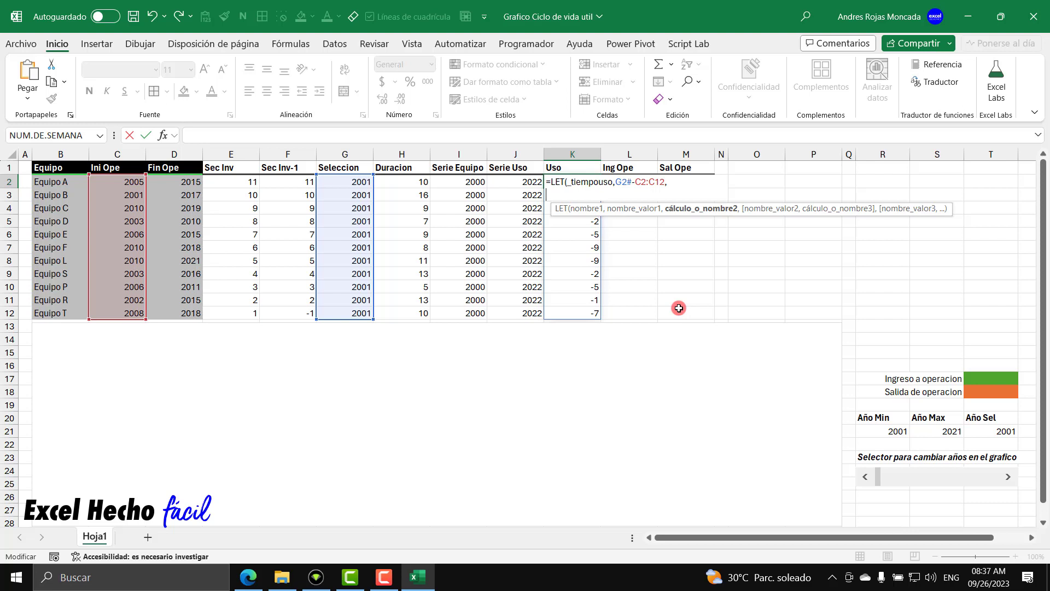
pyautogui.write('_anos,')
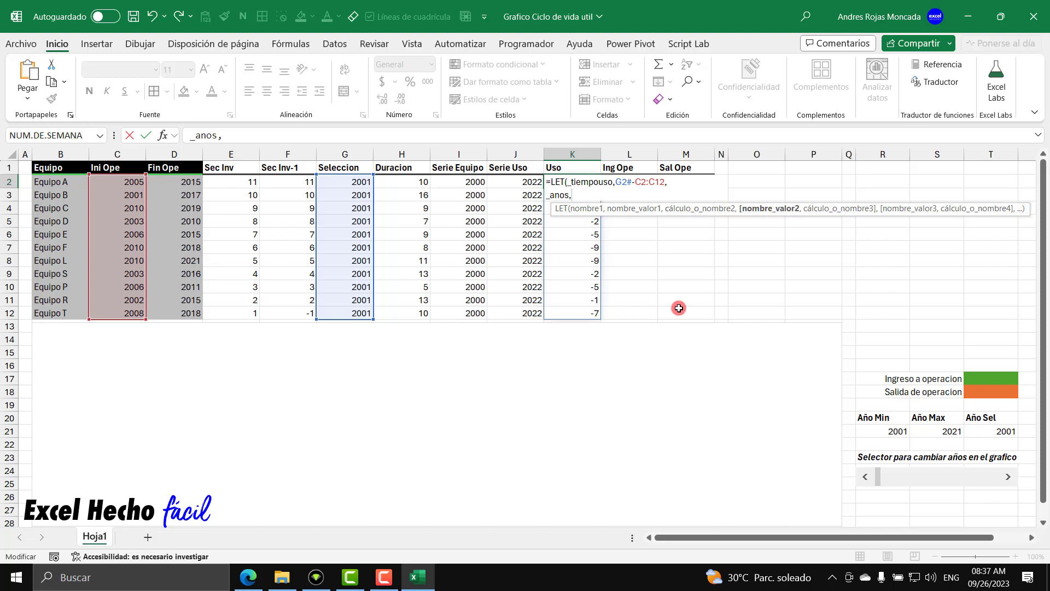
# Begin the _anos value with an SI function that returns 0 when _tiempouso<=0, moving the syntax hint off the data
pyautogui.write('SI(')
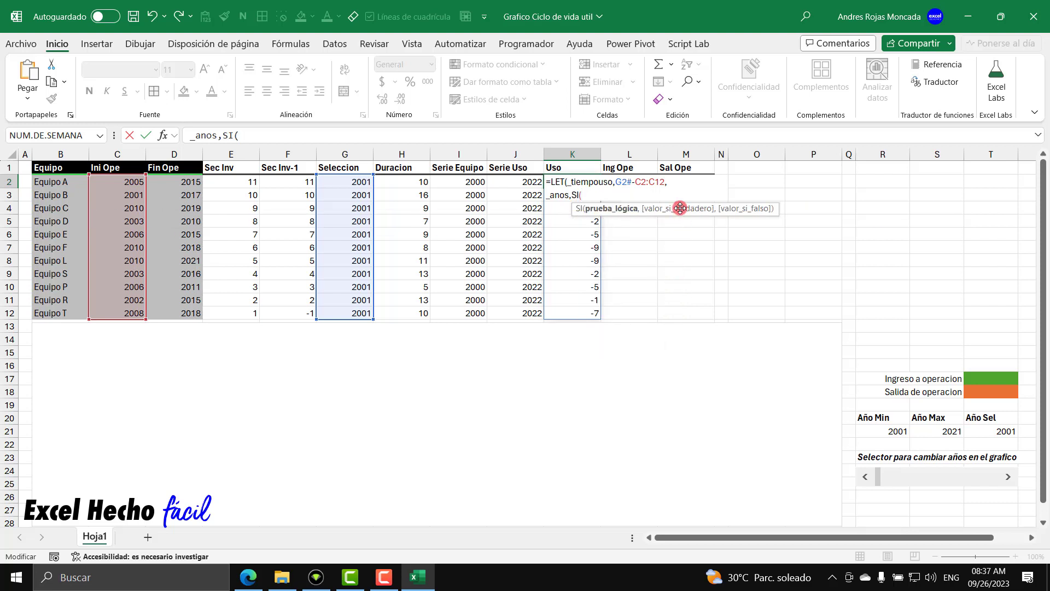
pyautogui.moveTo(679, 208); pyautogui.dragTo(660, 341)
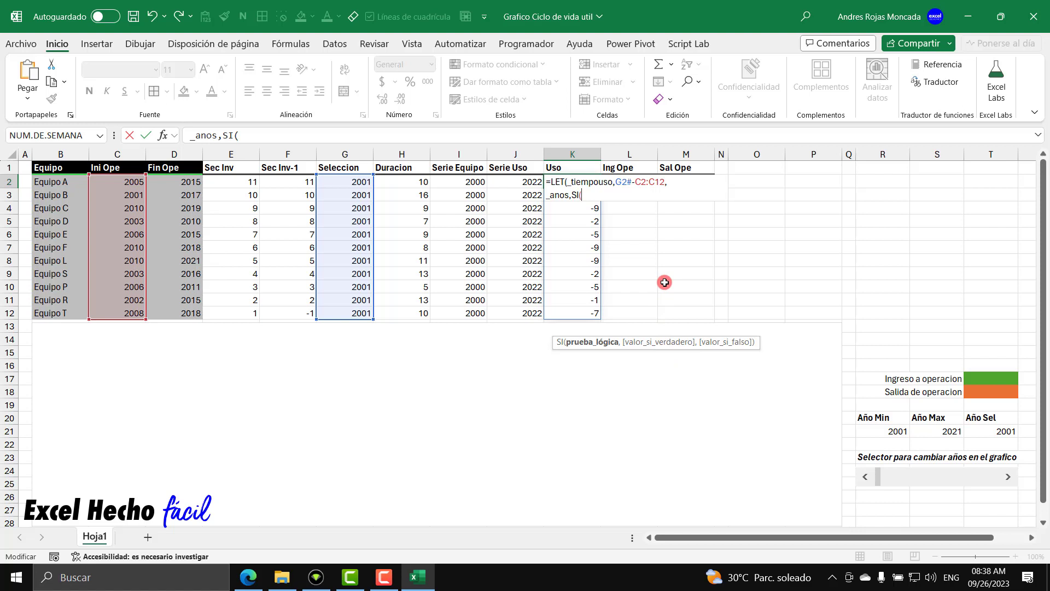
pyautogui.write('_')
pyautogui.press('Tab')
pyautogui.write('<=0')
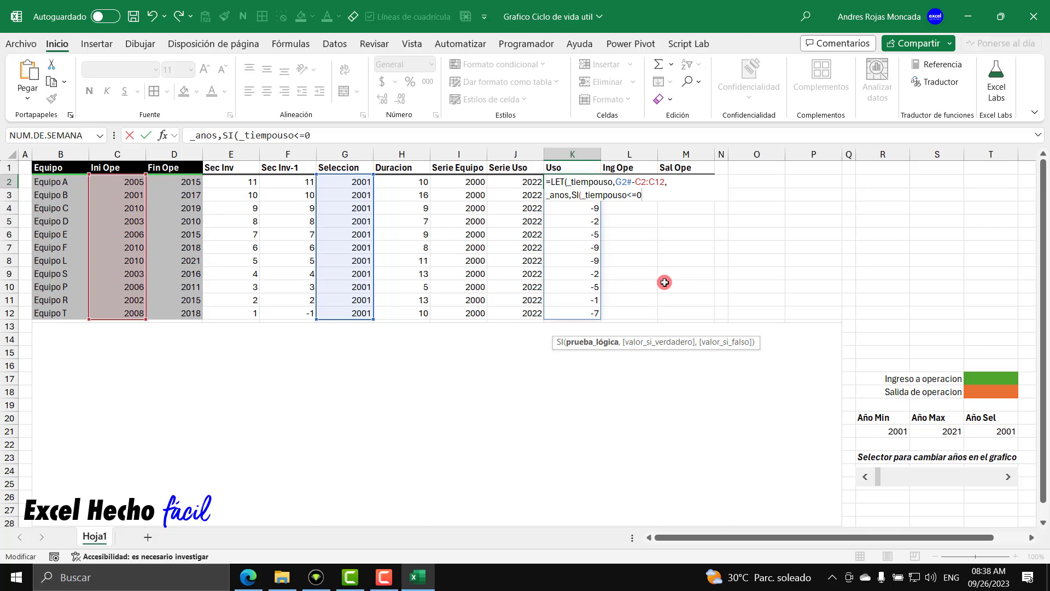
pyautogui.write(',')
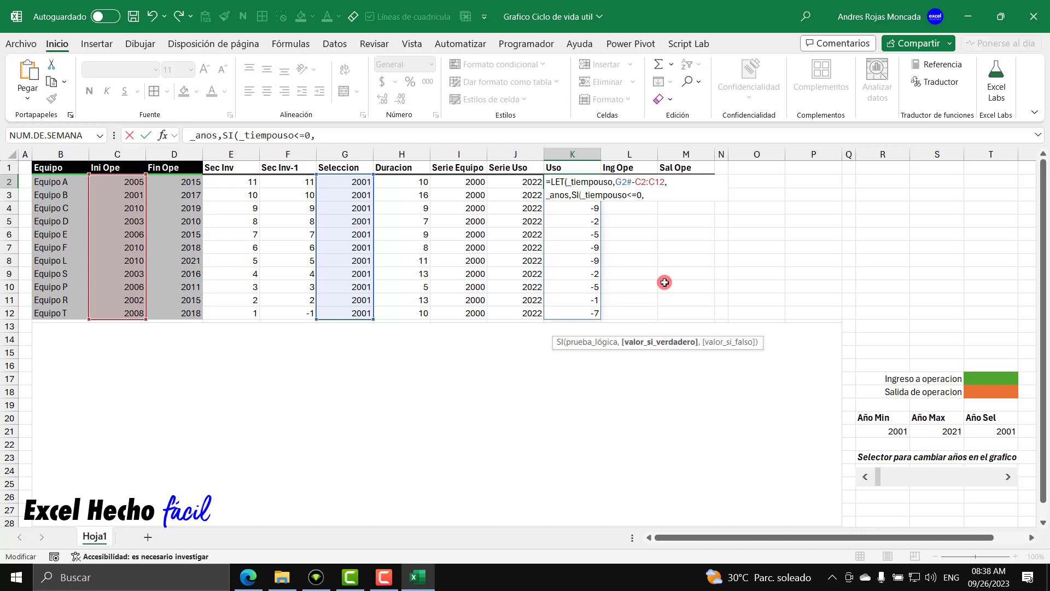
pyautogui.write('0')
pyautogui.moveTo(644, 195); pyautogui.dragTo(656, 196)
pyautogui.write(',')
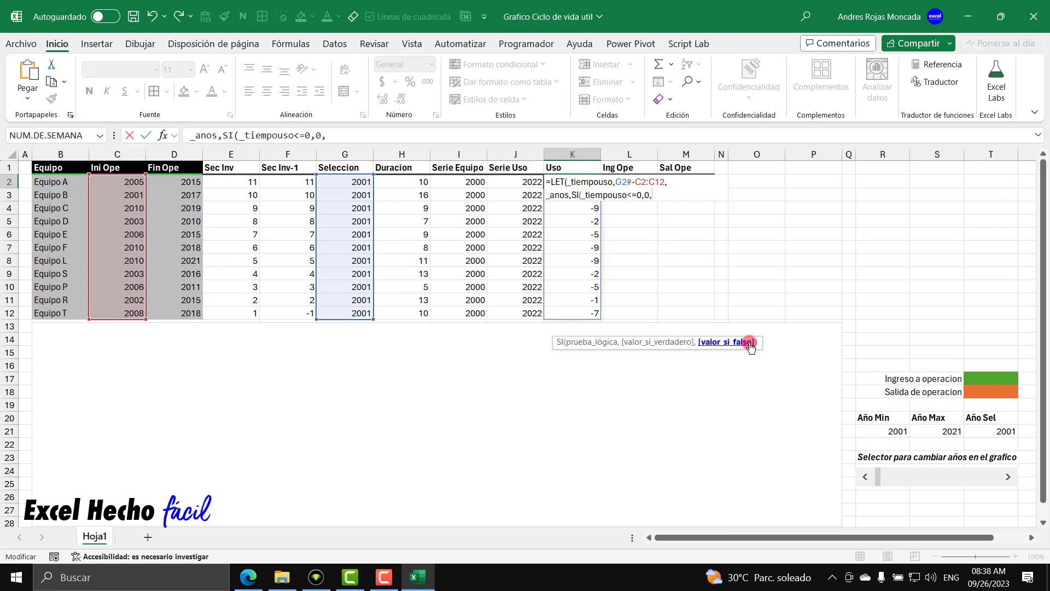
# Nest SI(_tiempouso>=H2#,H2#,_tiempouso) as the false result to cap the usage years at Duracion
pyautogui.write('si')
pyautogui.press('Tab')
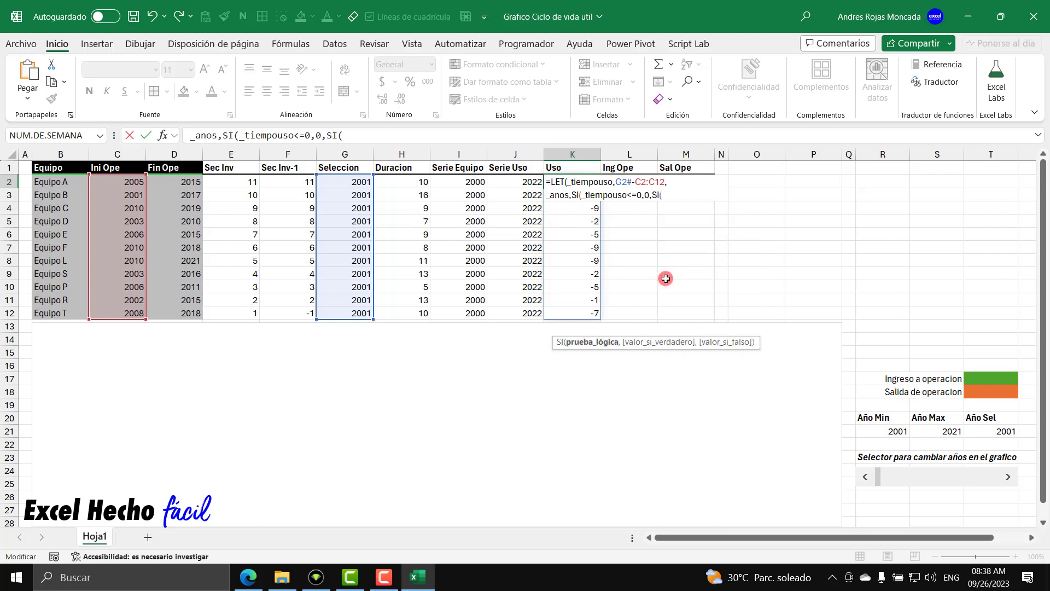
pyautogui.write('_')
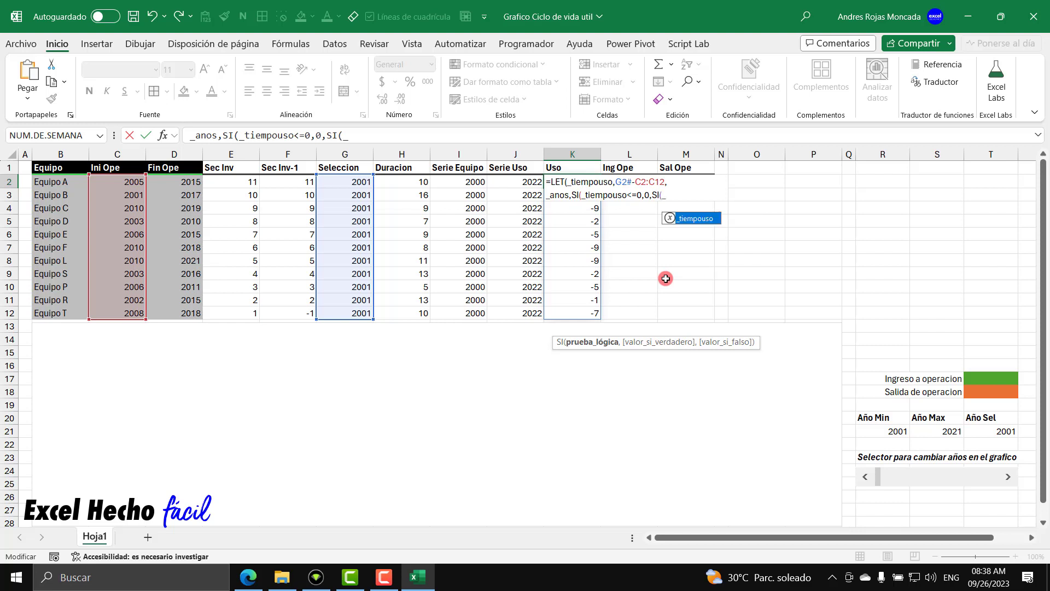
pyautogui.press('Tab')
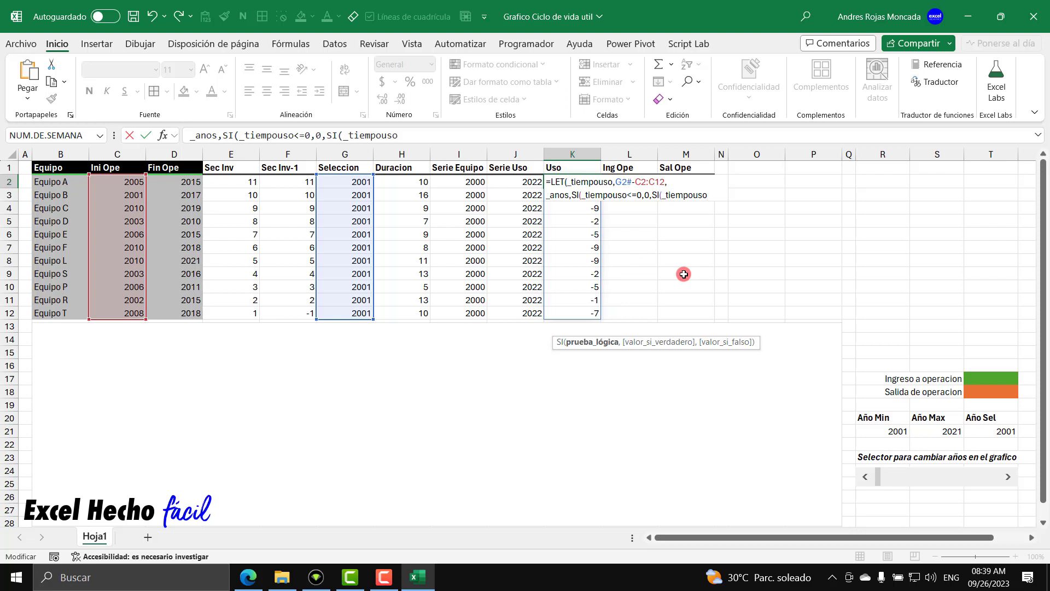
pyautogui.write('>=')
pyautogui.click(407, 182)
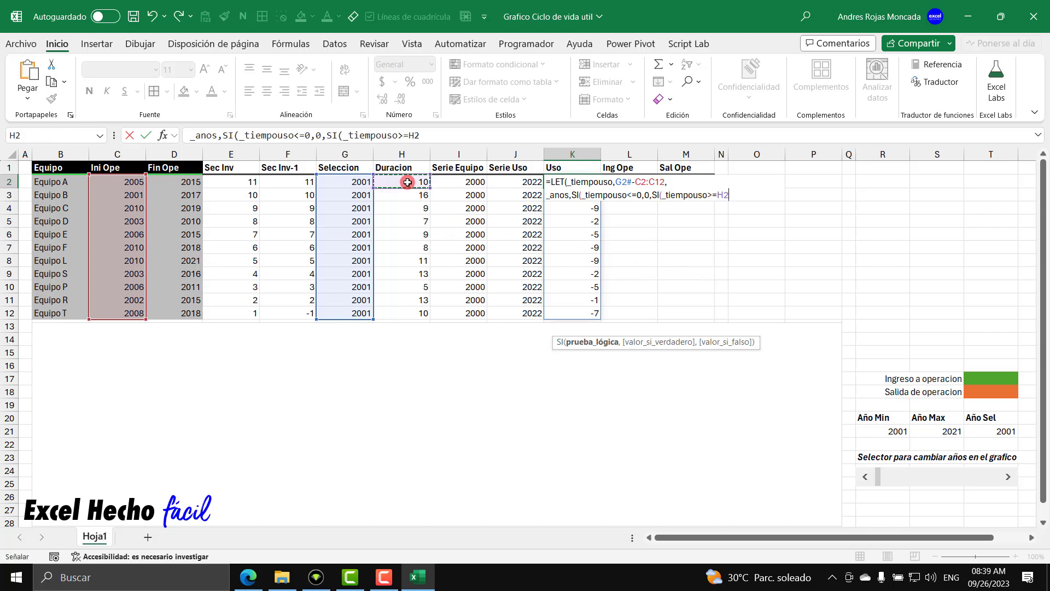
pyautogui.write('#')
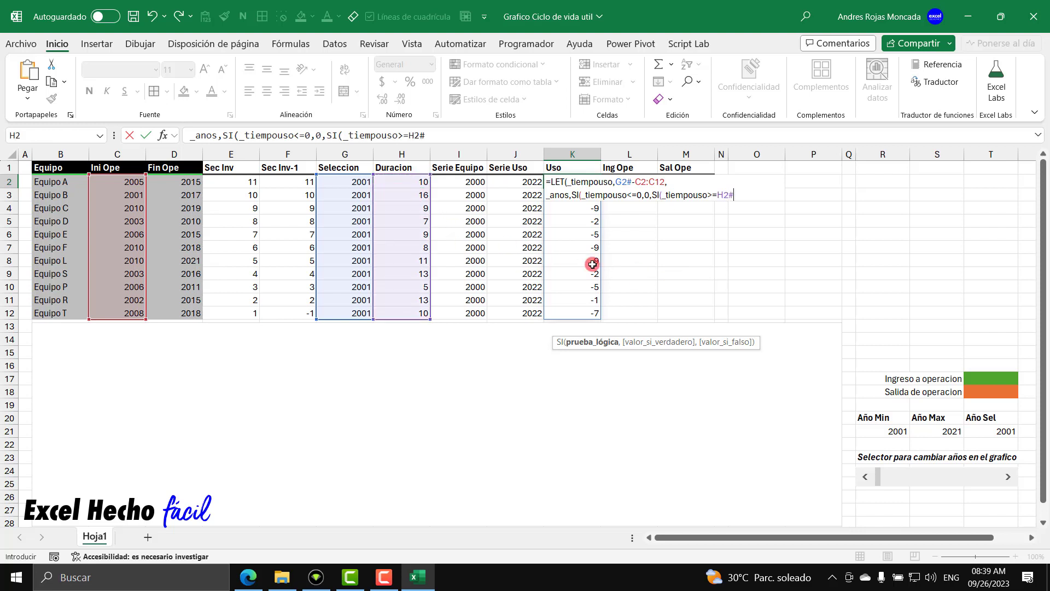
pyautogui.write(',')
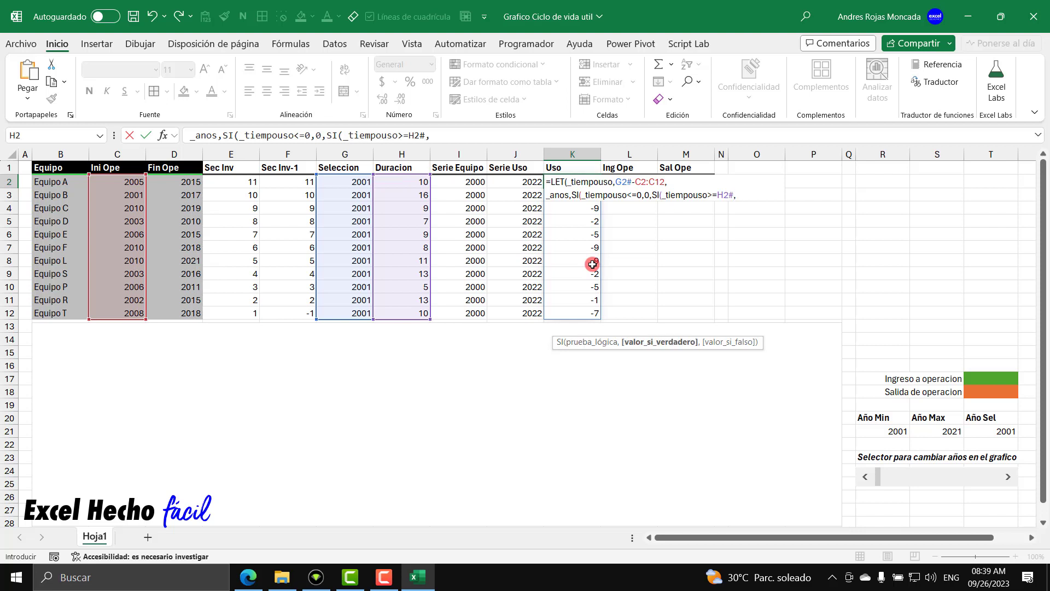
pyautogui.click(412, 180)
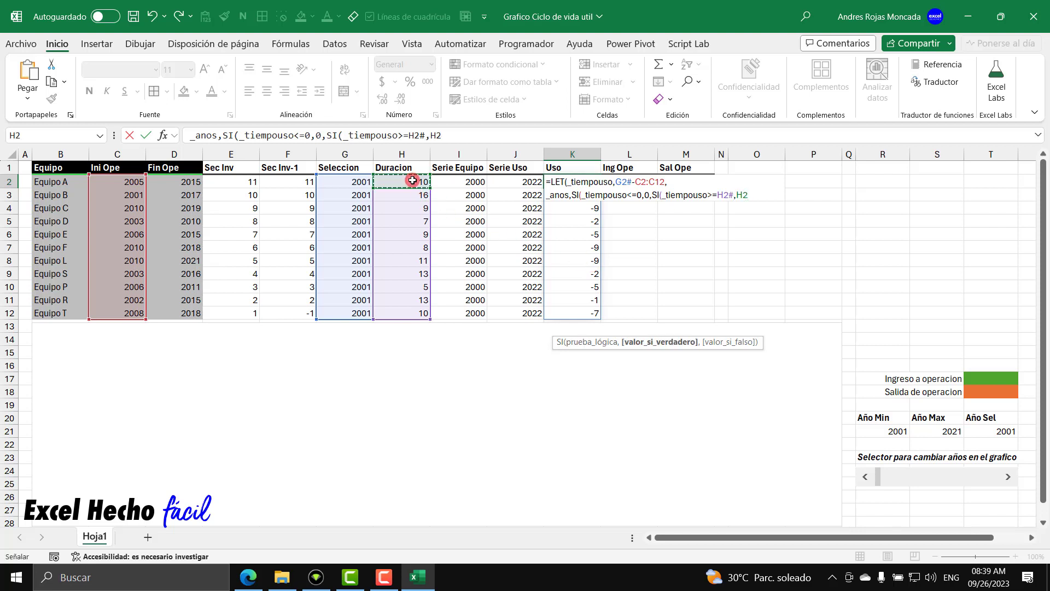
pyautogui.write('#')
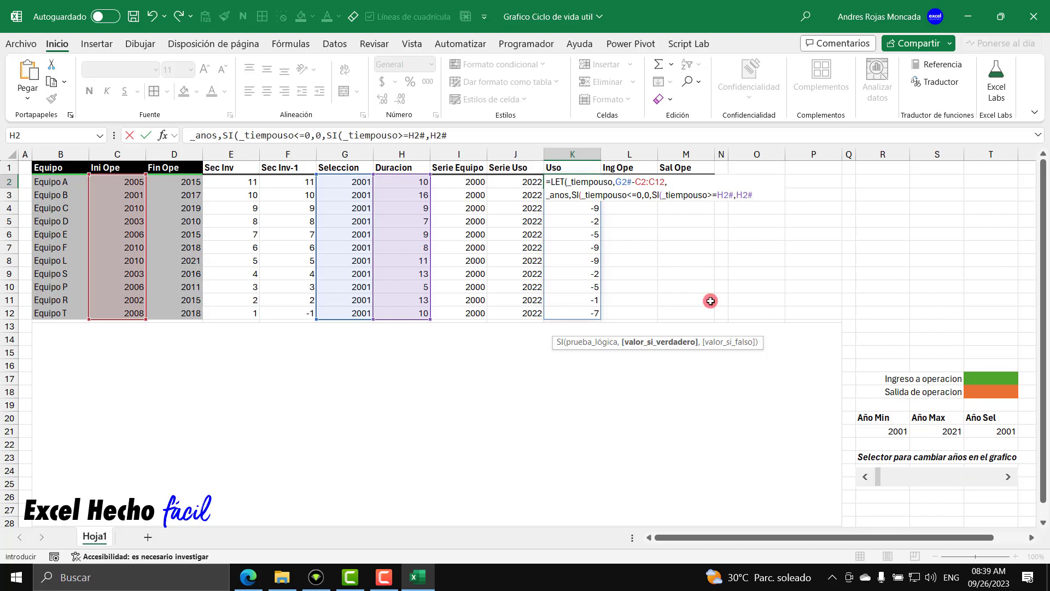
pyautogui.write(',_')
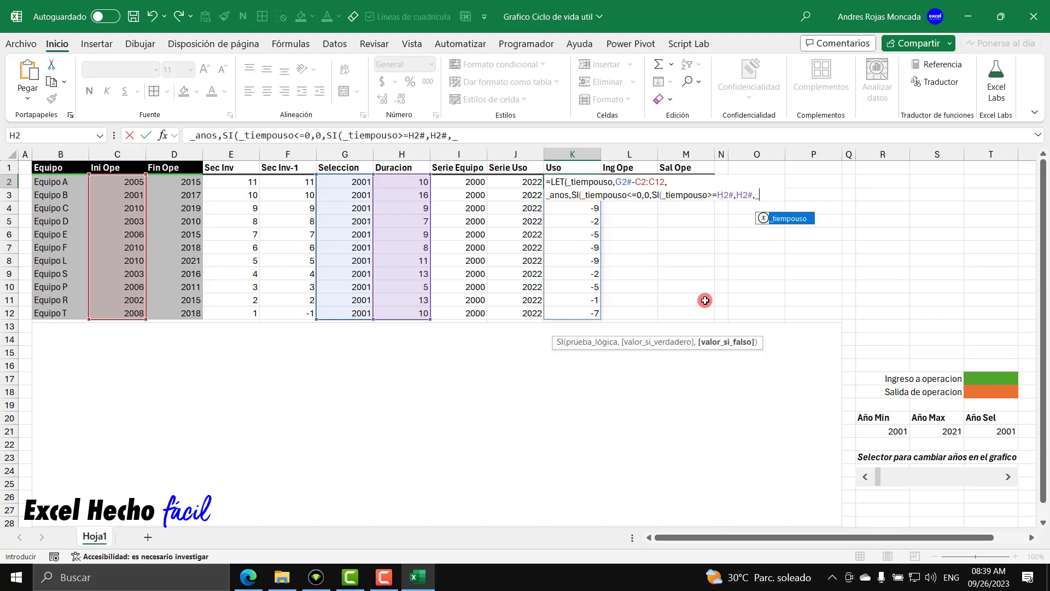
pyautogui.press('Tab')
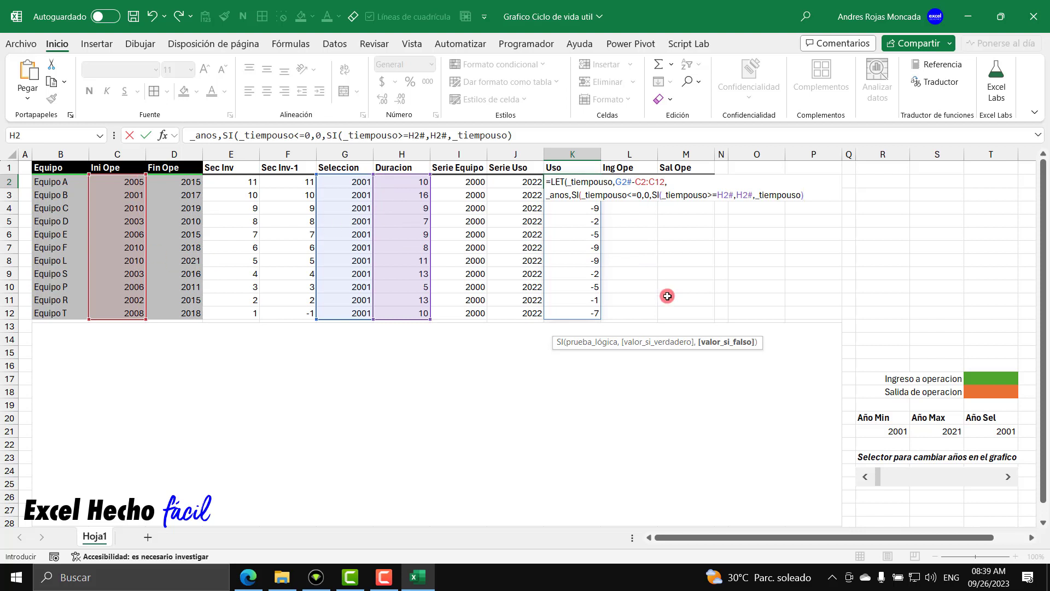
# Close the outer SI and finish K2's LET formula with _anos as its returned result
pyautogui.write(')')
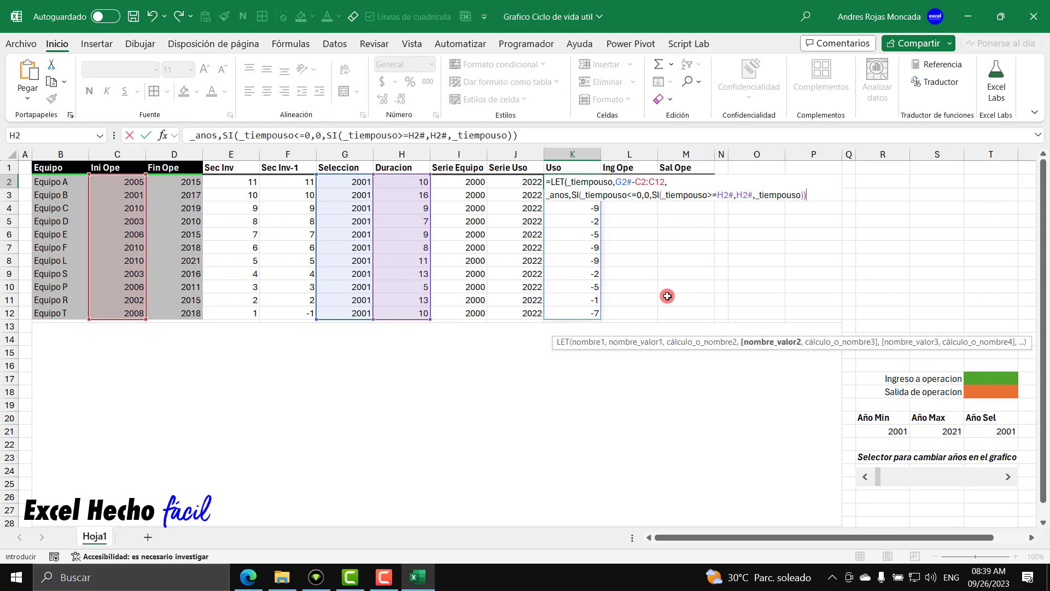
pyautogui.write(',_')
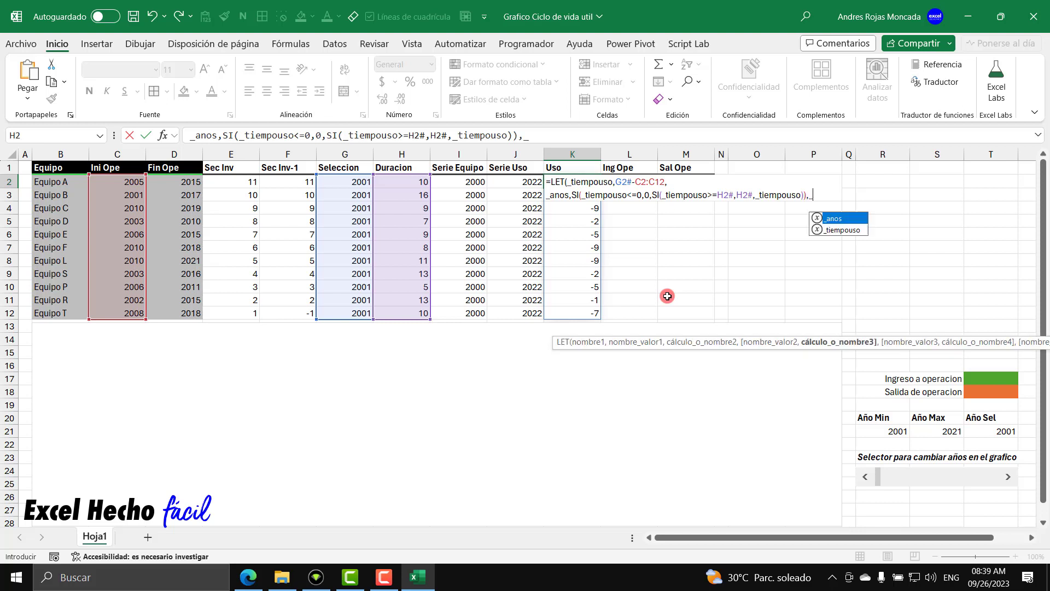
pyautogui.write('anos)')
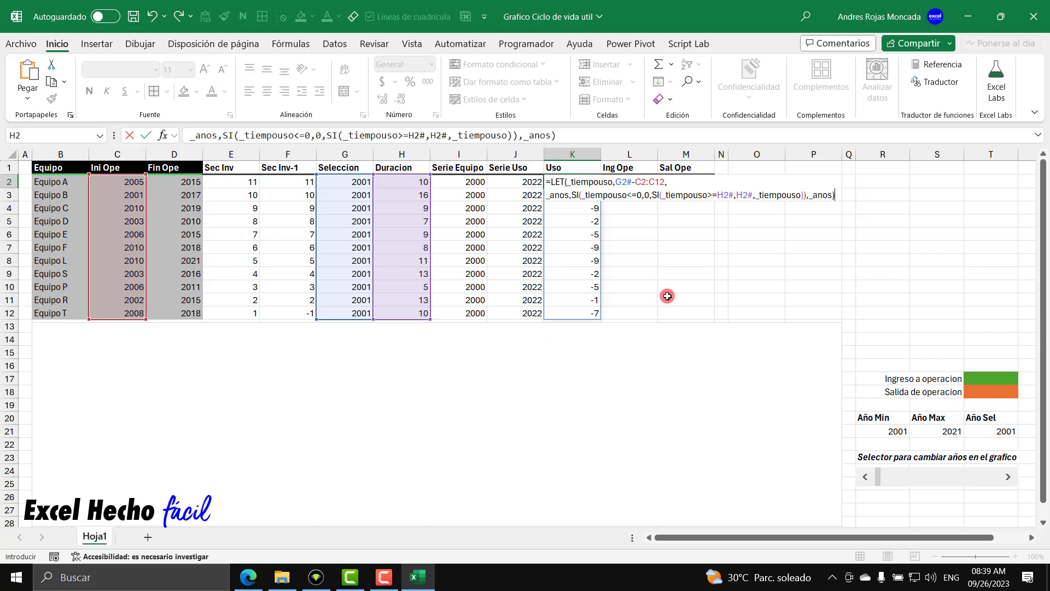
pyautogui.press('Return')
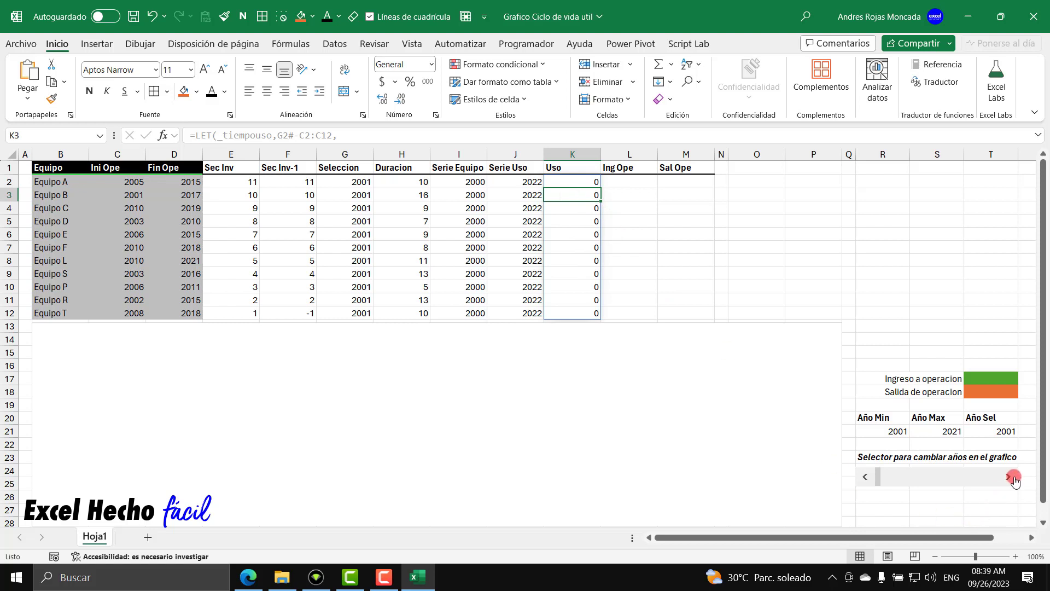
# Select the Uso results in K2:K12 and advance the year selector to 2004 to check the usage years
pyautogui.moveTo(581, 192); pyautogui.dragTo(595, 315)
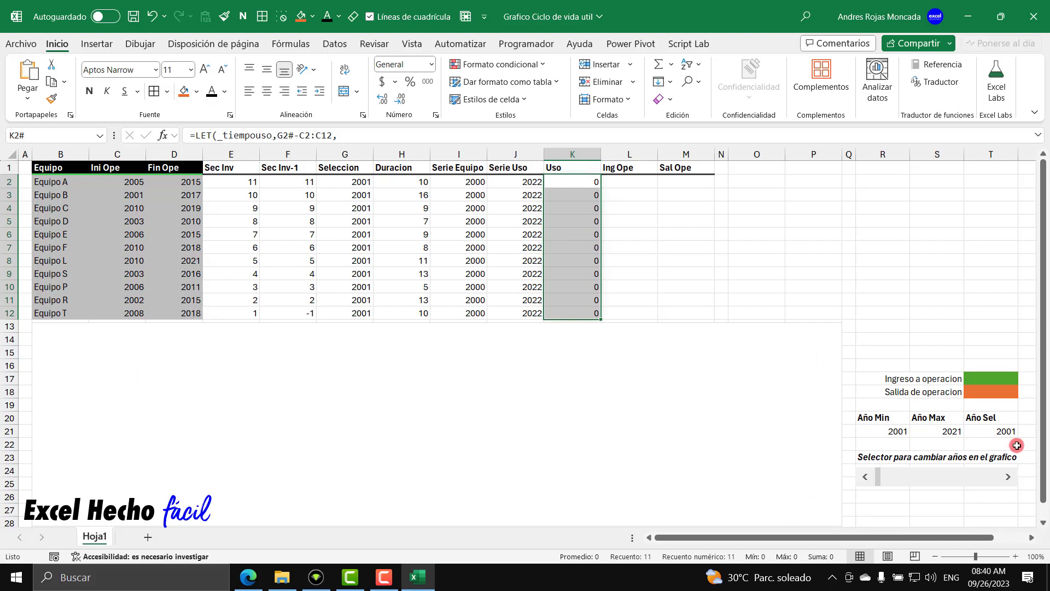
pyautogui.click(1008, 476)
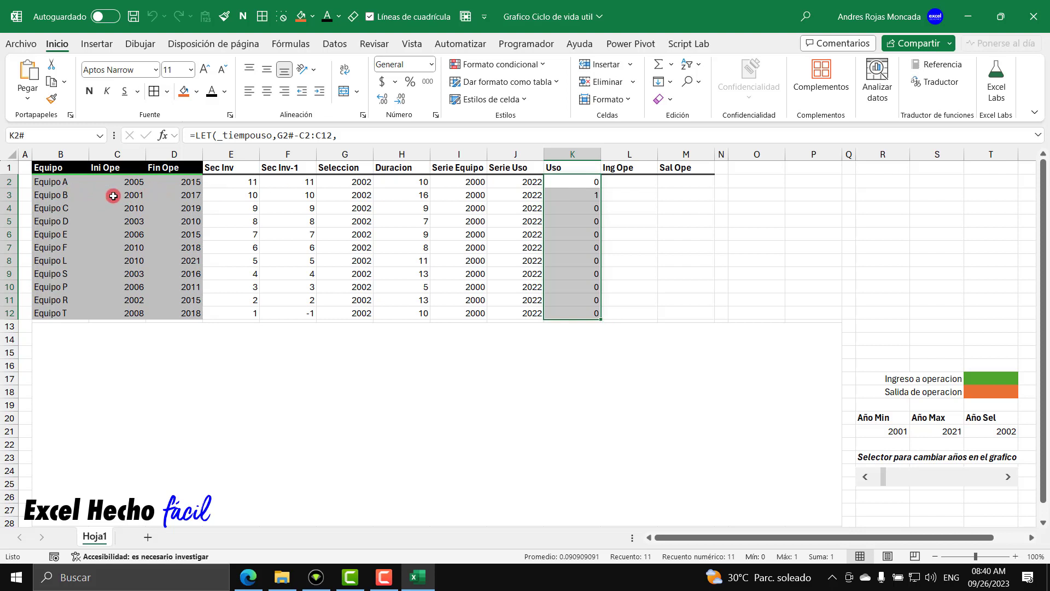
pyautogui.click(1008, 477)
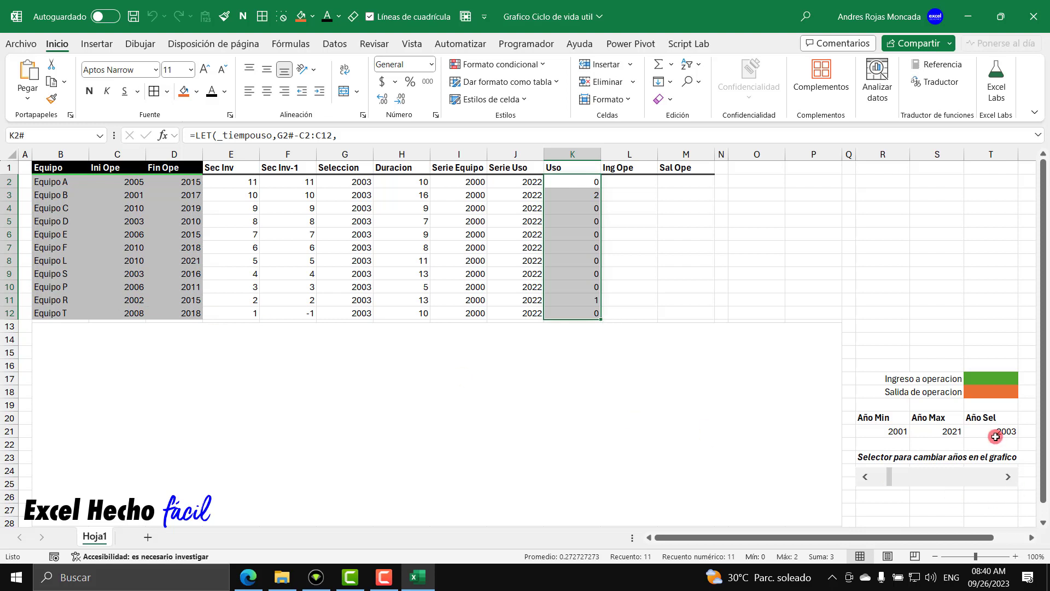
pyautogui.click(1007, 477)
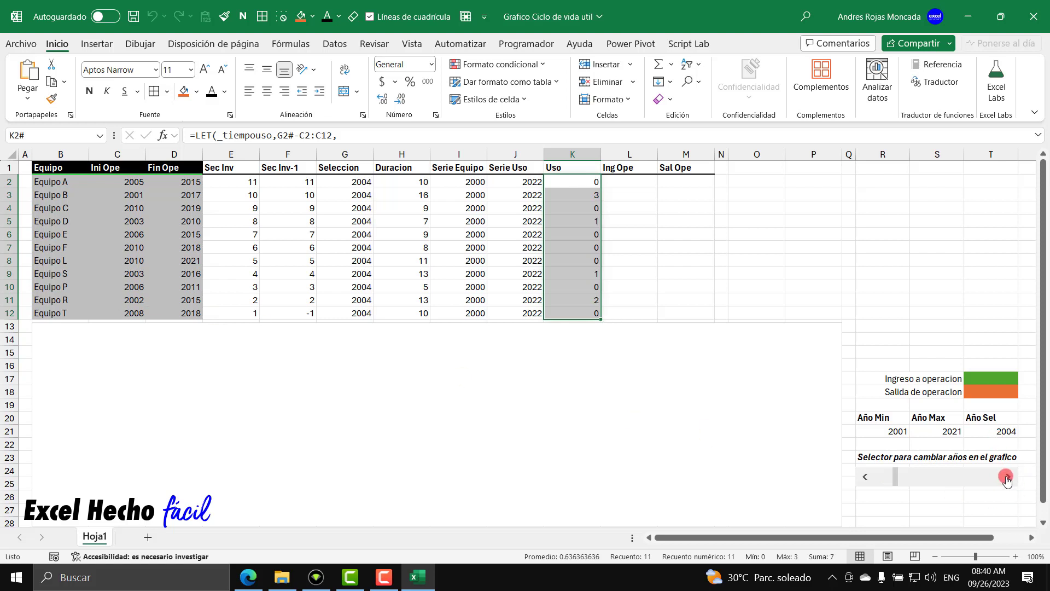
# Advance the year selector from 2004 to 2012, checking the Uso years against each equipment's Duracion, especially Equipo D
pyautogui.click(1007, 478)
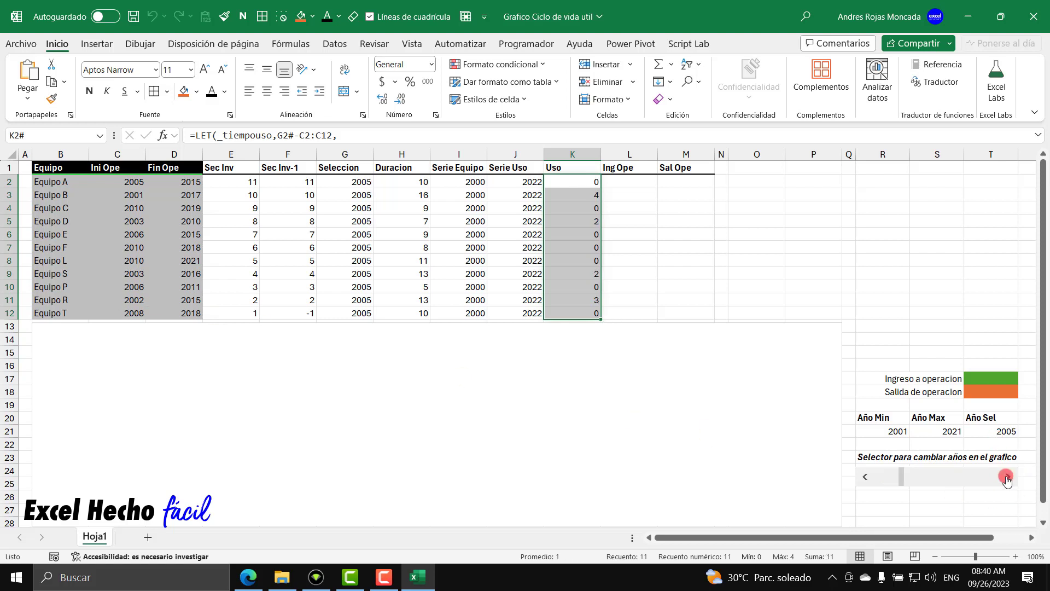
pyautogui.click(1007, 477)
pyautogui.click(1007, 477)
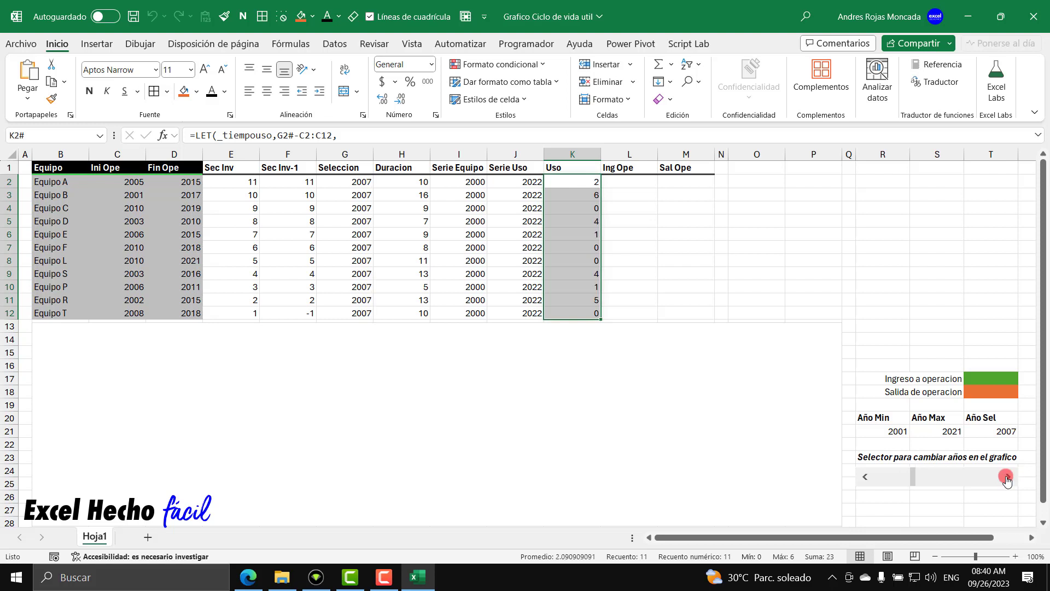
pyautogui.click(1006, 478)
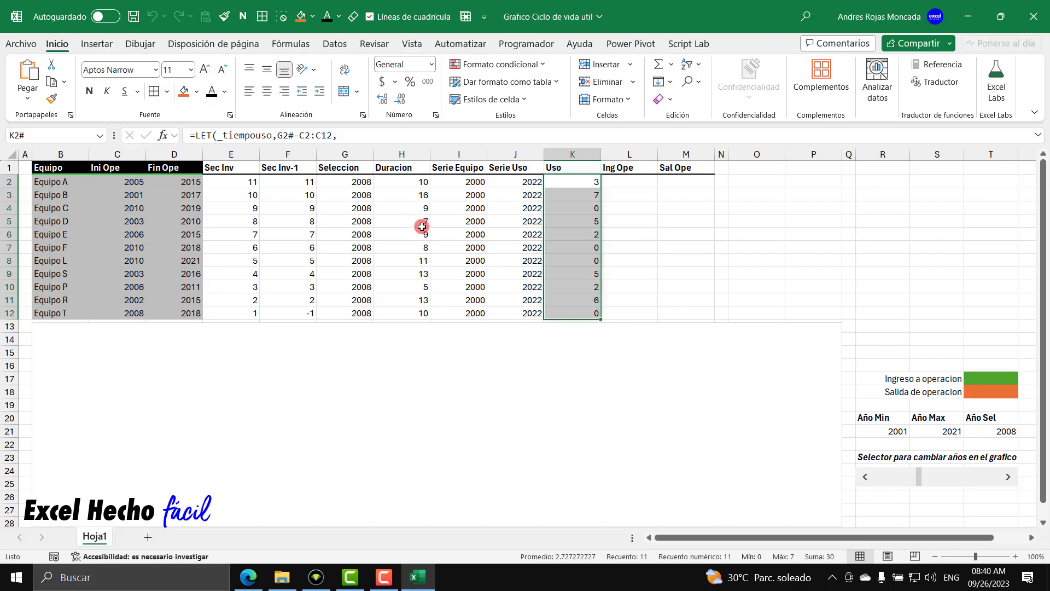
pyautogui.click(1010, 479)
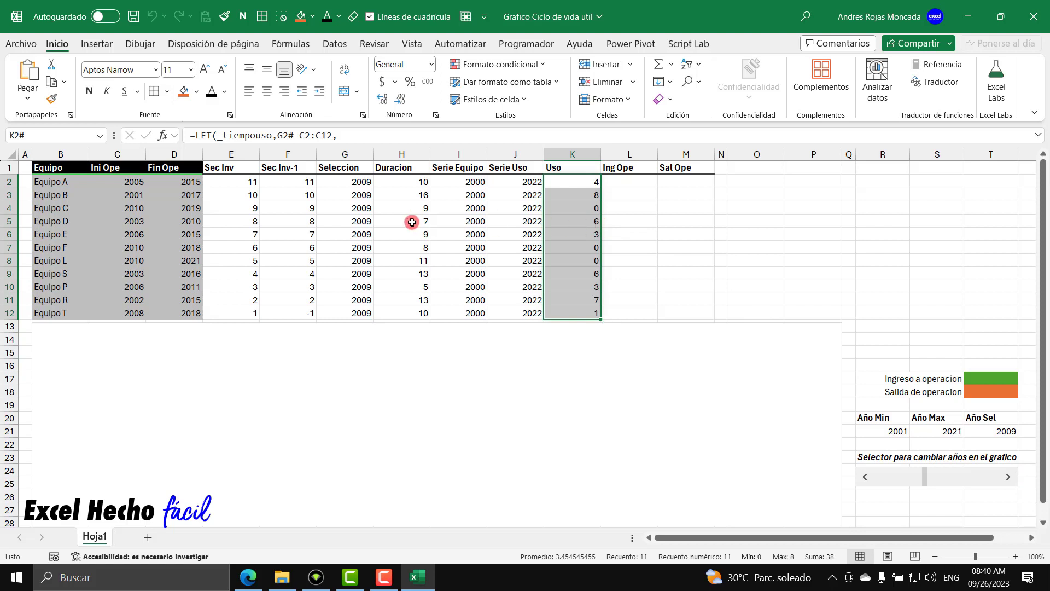
pyautogui.click(1009, 476)
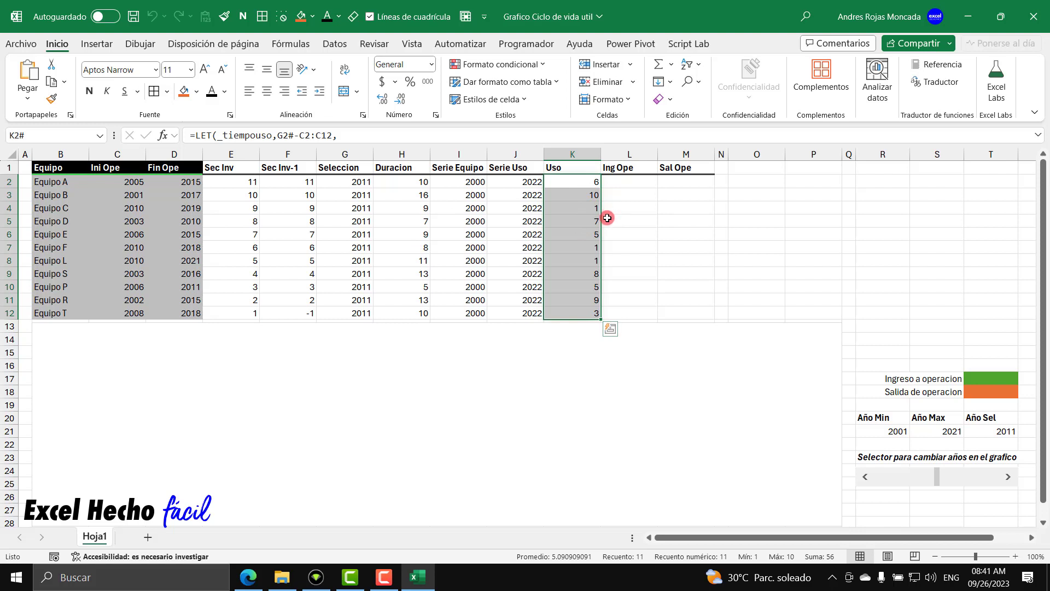
pyautogui.click(1009, 477)
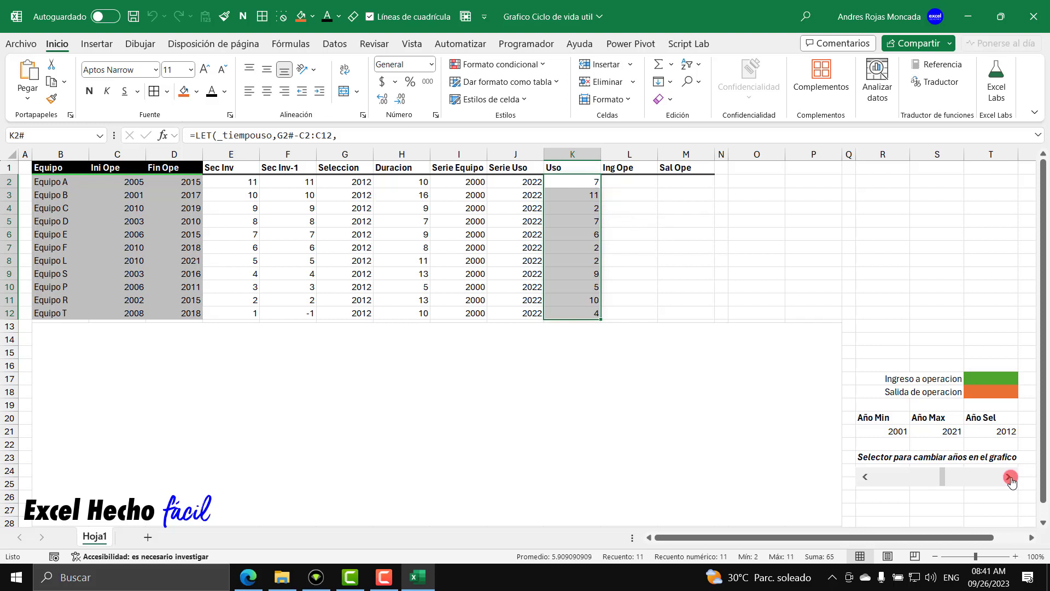
# Advance the year selector to 2019 to check that the Uso values stay capped at Duracion for all equipment
pyautogui.click(1009, 478)
pyautogui.click(1009, 477)
pyautogui.click(1008, 477)
pyautogui.click(1009, 477)
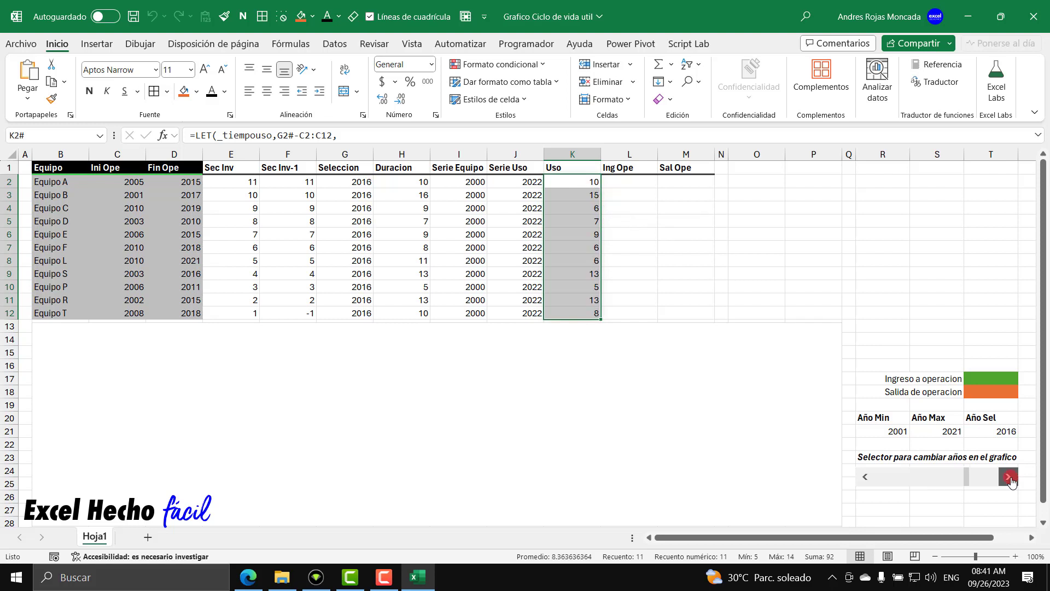
pyautogui.click(1009, 477)
pyautogui.click(1009, 477)
pyautogui.click(1009, 477)
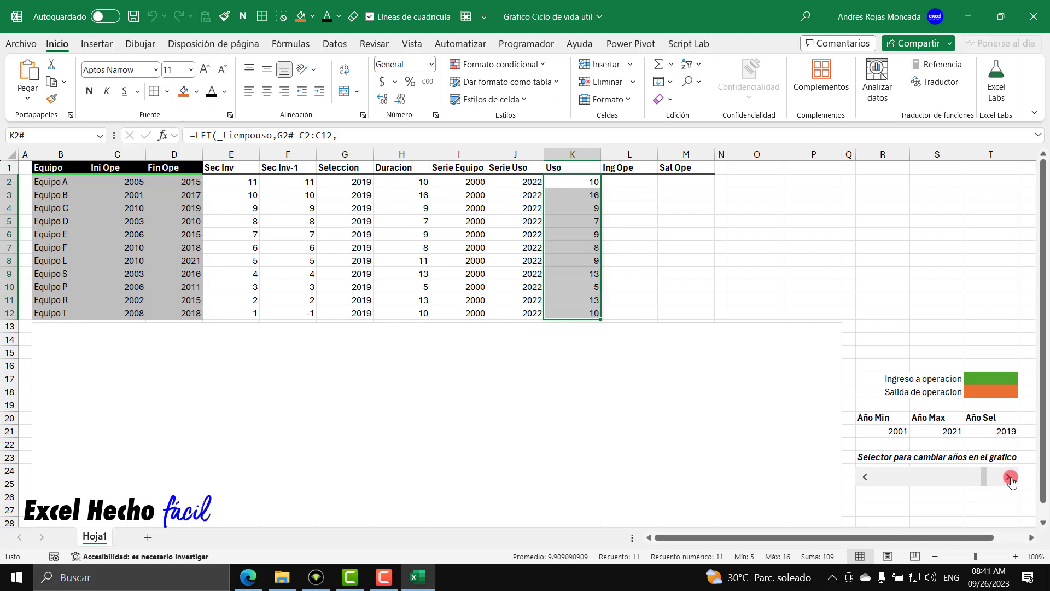
# Run the year selector forward to 2021 and back to 2001 to test the Uso column
pyautogui.click(1009, 477)
pyautogui.click(1009, 477)
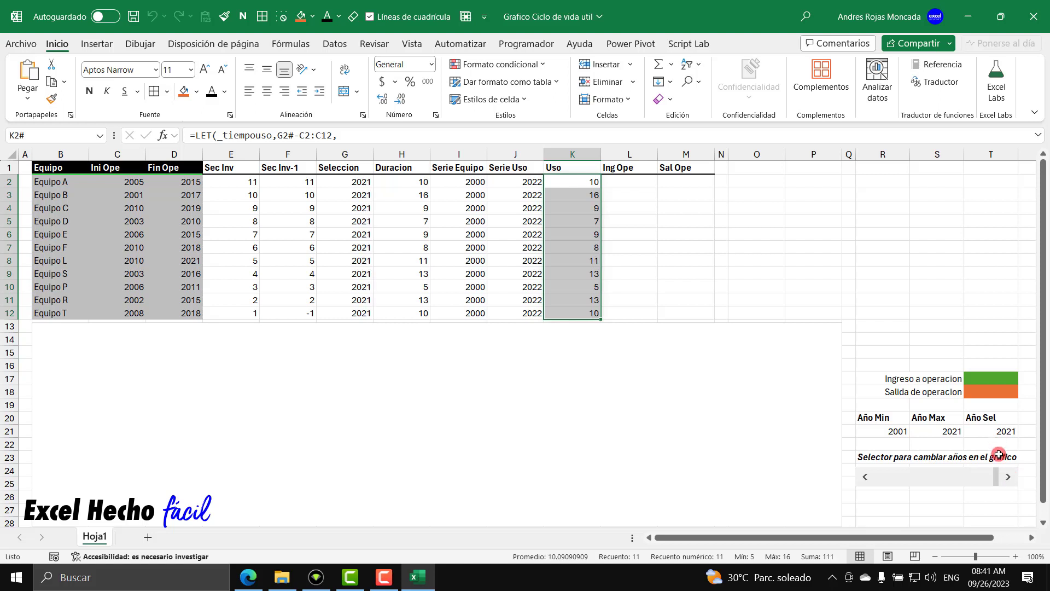
pyautogui.click(865, 477)
pyautogui.click(865, 477)
pyautogui.click(865, 477)
pyautogui.click(865, 477)
pyautogui.moveTo(867, 483); pyautogui.dragTo(867, 483)
# Examine the LET formula in cell K2 of the Uso column without changing it
pyautogui.click(591, 179)
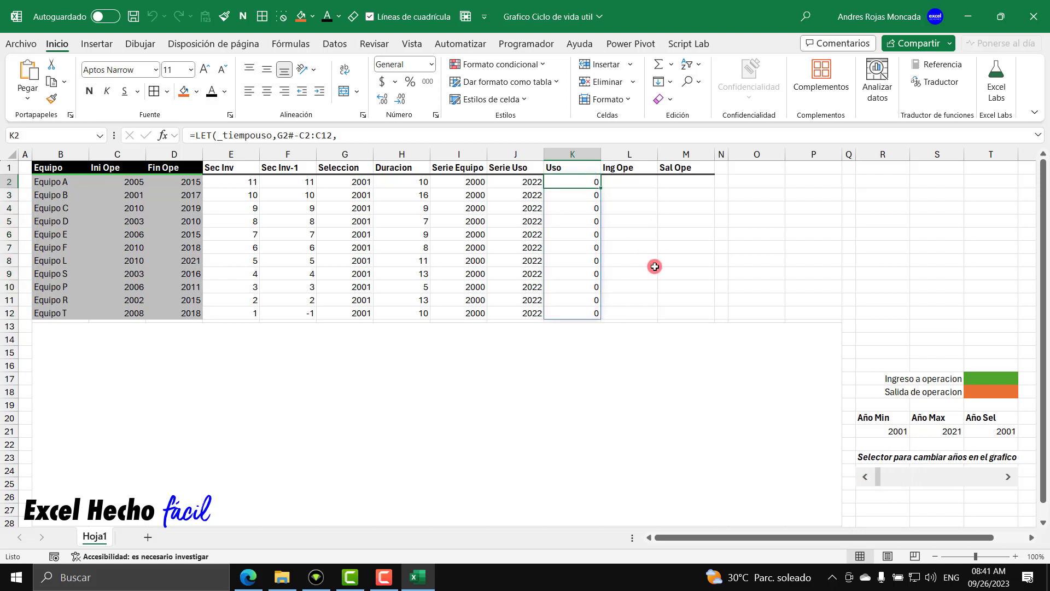
pyautogui.press('F2')
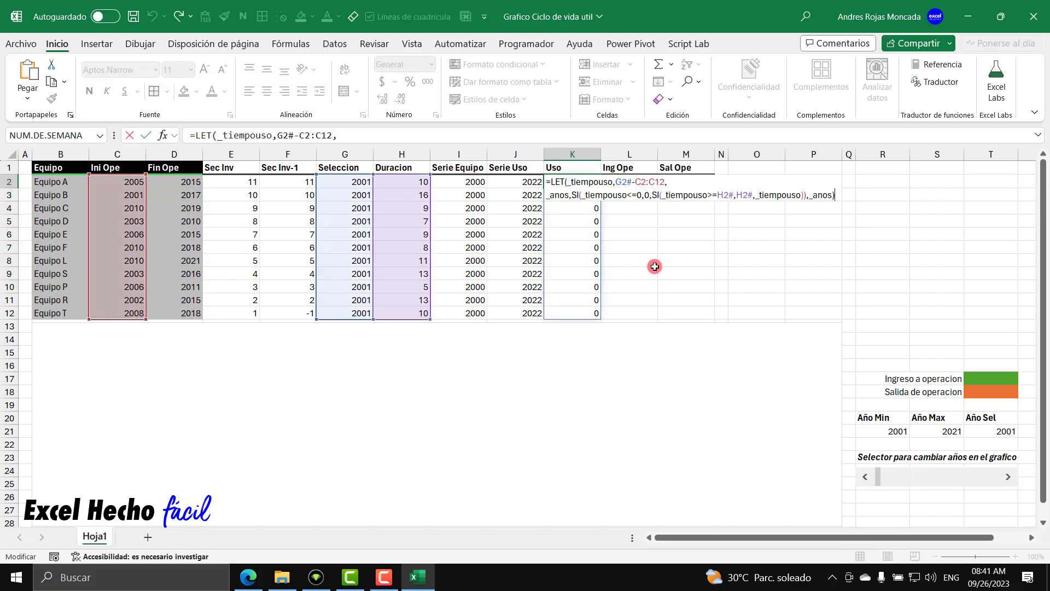
pyautogui.press('Escape')
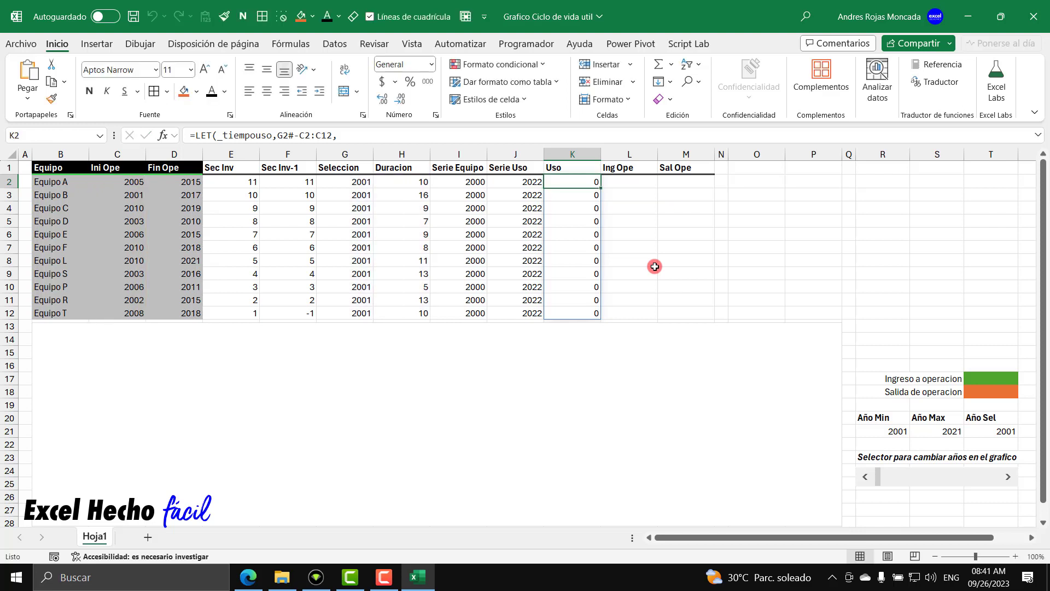
# Advance the year selector until Año Sel is 2010
pyautogui.click(623, 182)
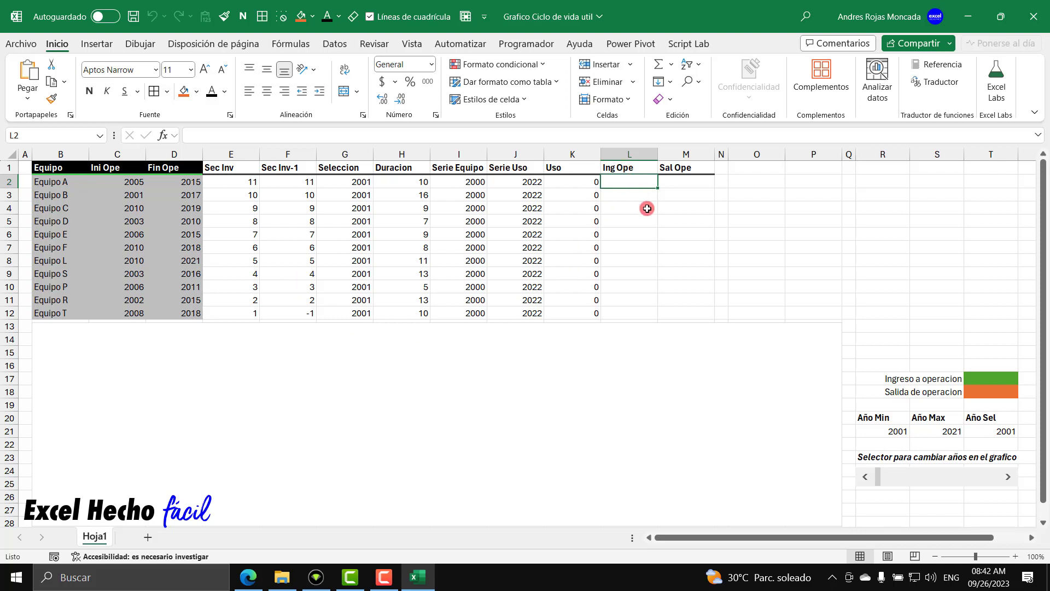
pyautogui.click(1008, 476)
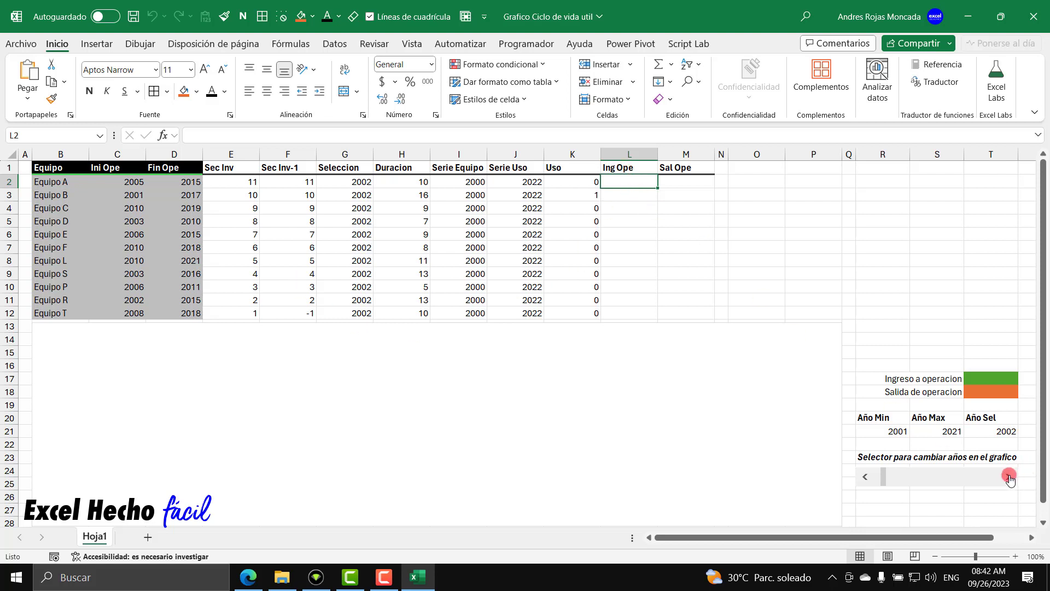
pyautogui.click(1009, 476)
pyautogui.click(1008, 476)
pyautogui.click(1008, 476)
pyautogui.click(1009, 476)
pyautogui.click(1009, 477)
pyautogui.click(1009, 476)
pyautogui.click(1008, 476)
pyautogui.click(1009, 476)
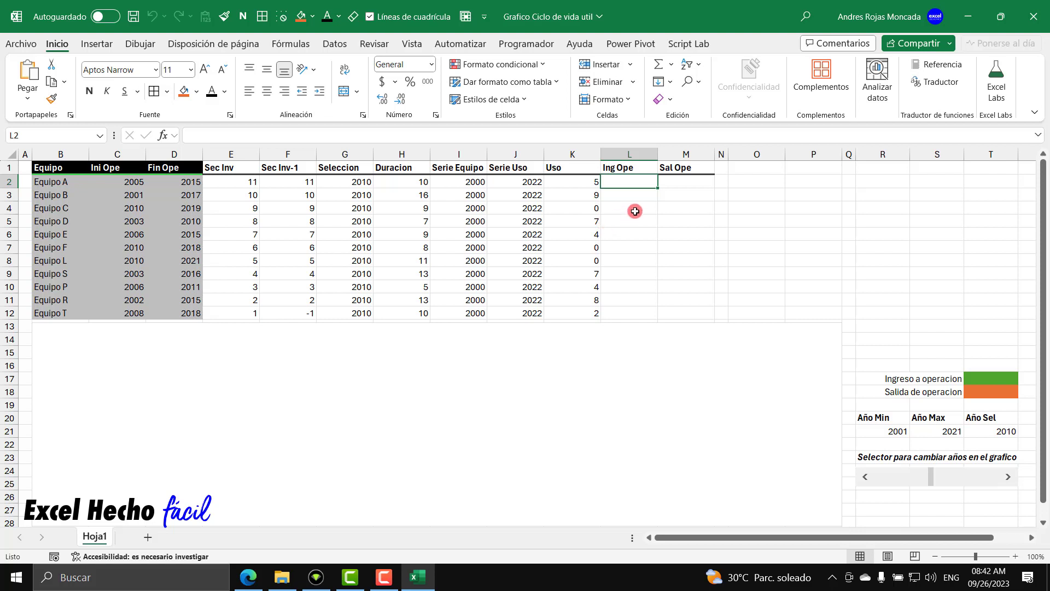
# Highlight the Ini Ope years and the matching Ing Ope cells for Equipo C, Equipo F and Equipo L
pyautogui.click(130, 206)
pyautogui.keyDown('ctrl'); pyautogui.click(131, 249); pyautogui.keyUp('ctrl')
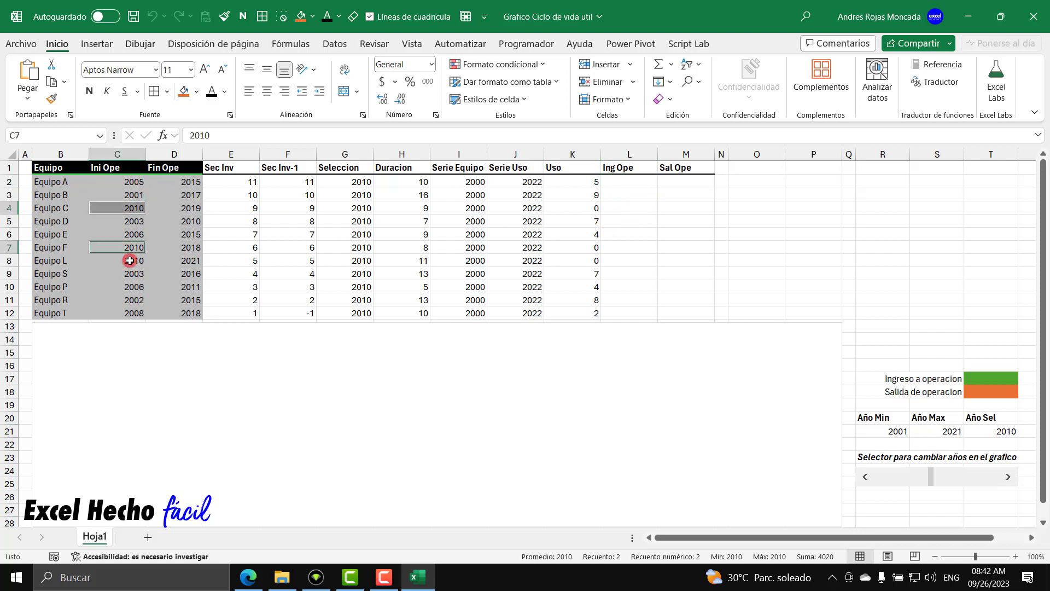
pyautogui.keyDown('ctrl'); pyautogui.click(130, 261); pyautogui.keyUp('ctrl')
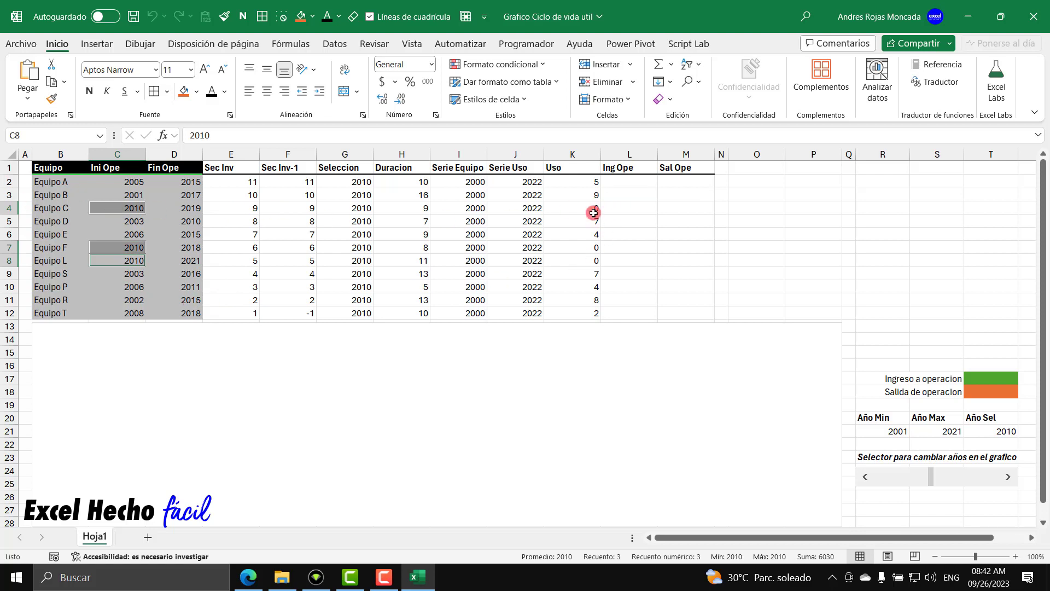
pyautogui.keyDown('ctrl'); pyautogui.click(618, 208); pyautogui.keyUp('ctrl')
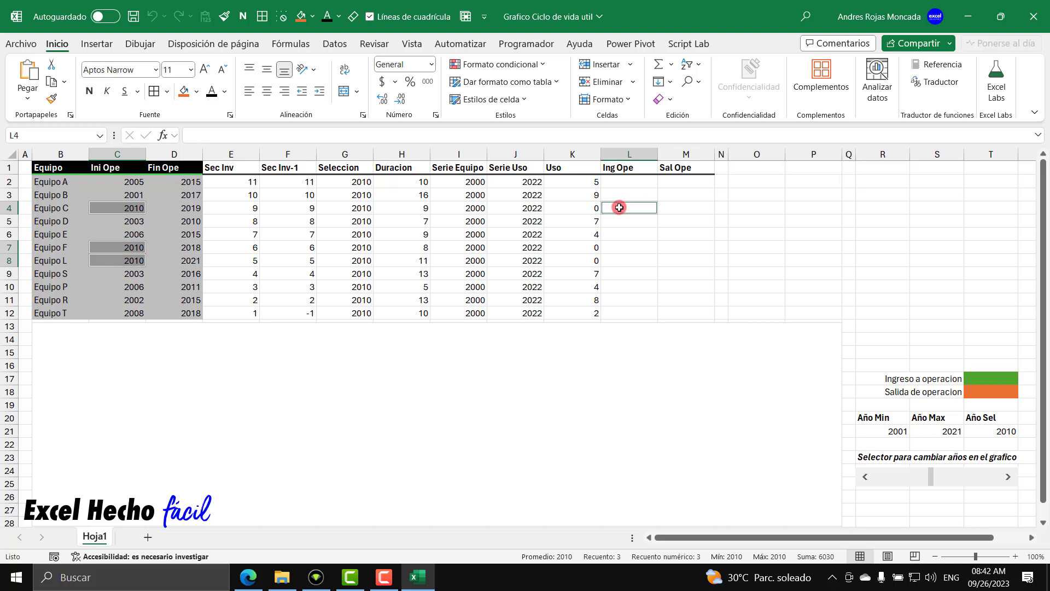
pyautogui.keyDown('ctrl'); pyautogui.click(628, 245); pyautogui.keyUp('ctrl')
pyautogui.keyDown('ctrl'); pyautogui.click(627, 264); pyautogui.keyUp('ctrl')
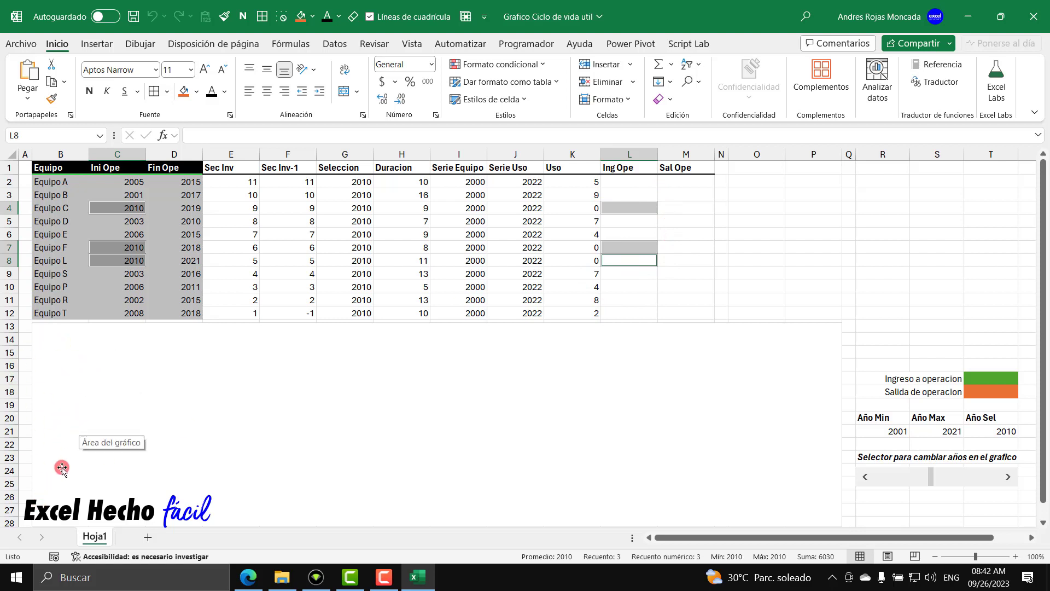
# Begin an SI formula in L2 under Ing Ope with the logical test G2#=C2:C12
pyautogui.click(625, 184)
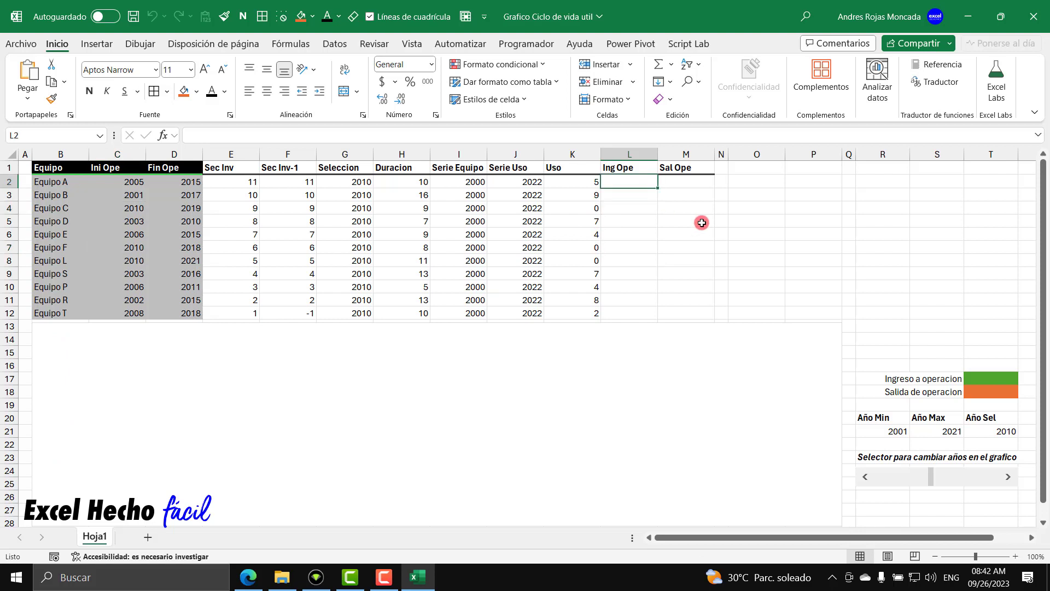
pyautogui.write('=')
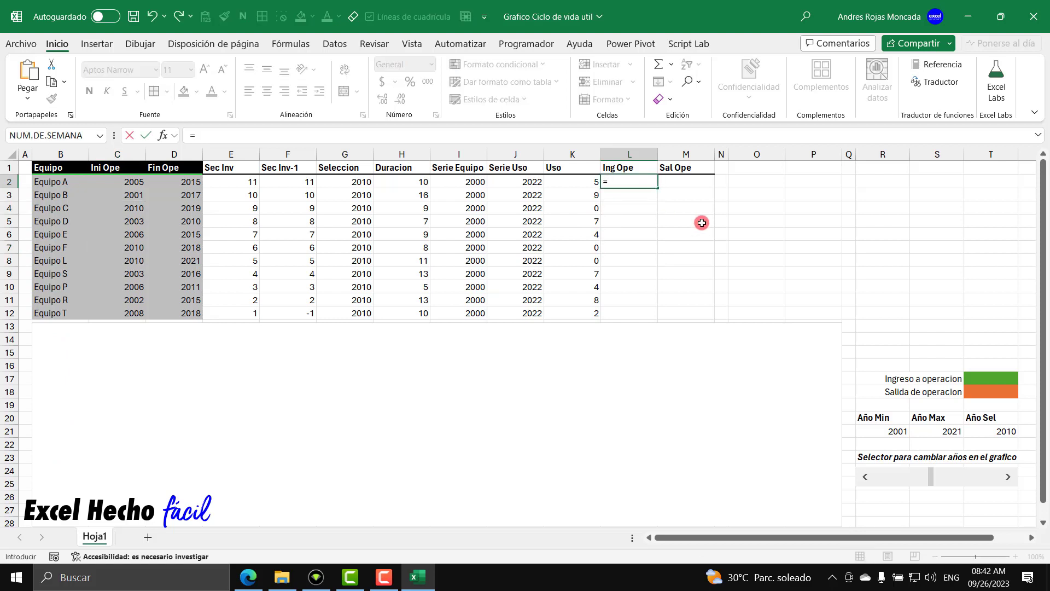
pyautogui.write('SI(')
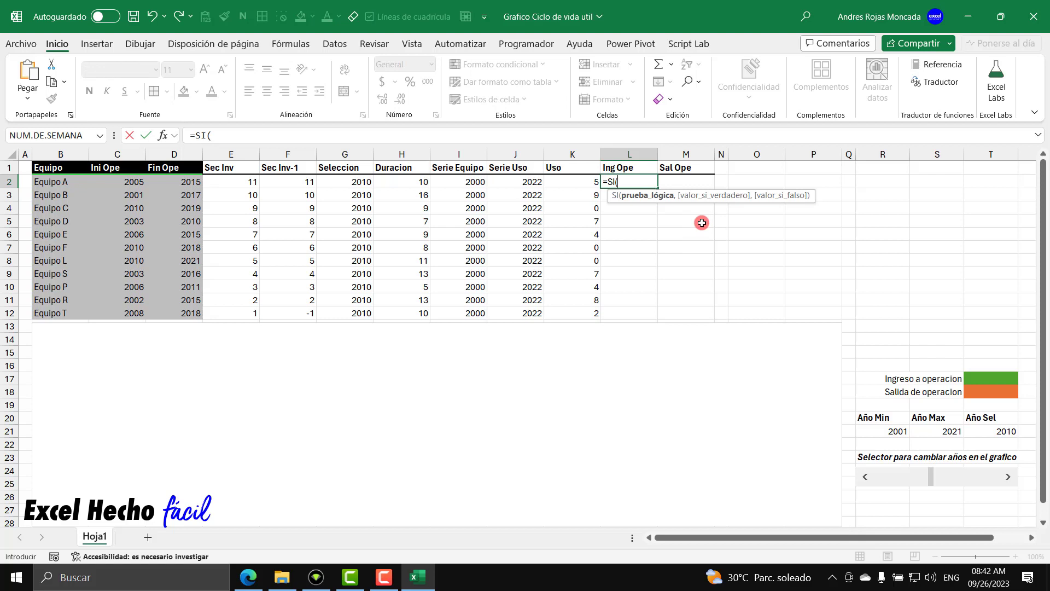
pyautogui.click(337, 184)
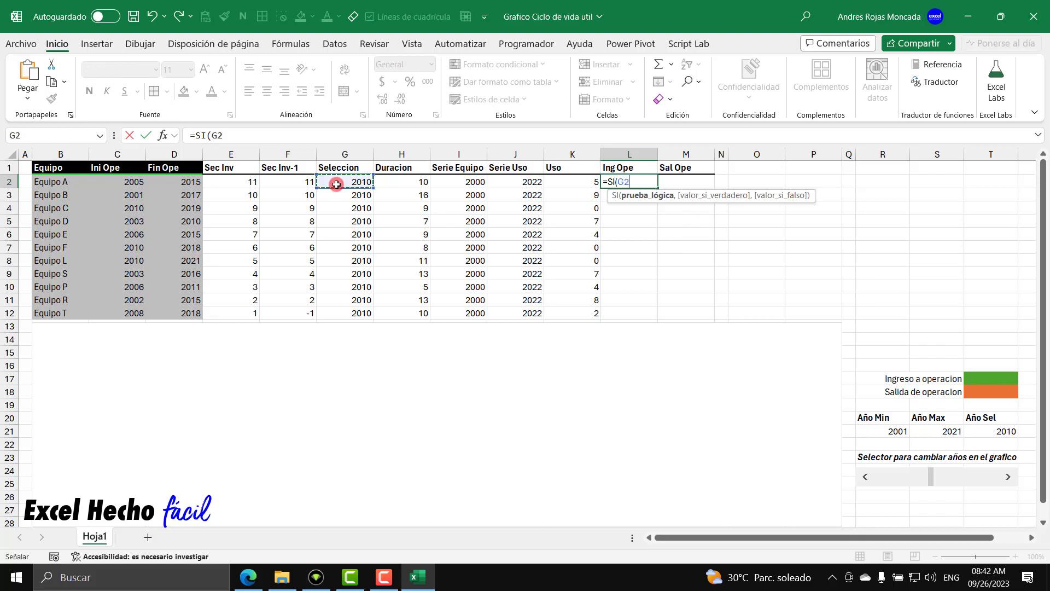
pyautogui.write('#')
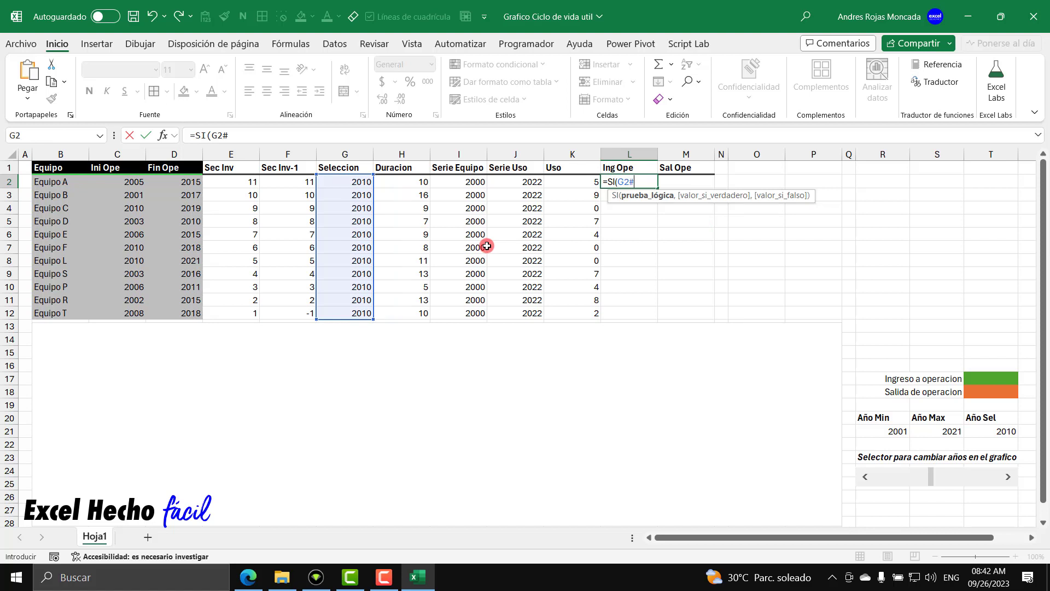
pyautogui.write('=')
pyautogui.click(129, 183)
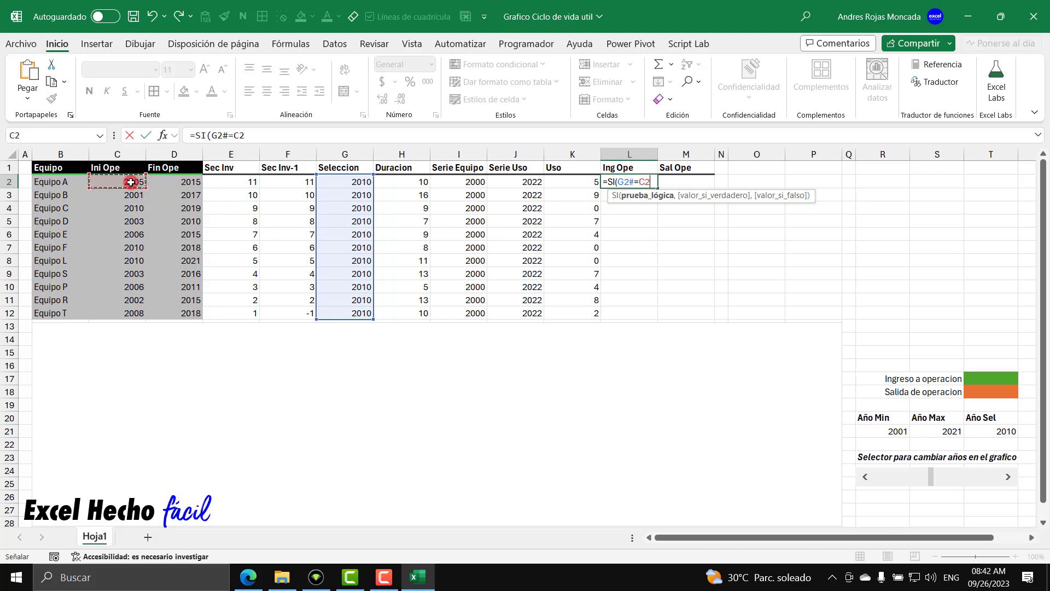
pyautogui.moveTo(131, 185); pyautogui.dragTo(126, 310)
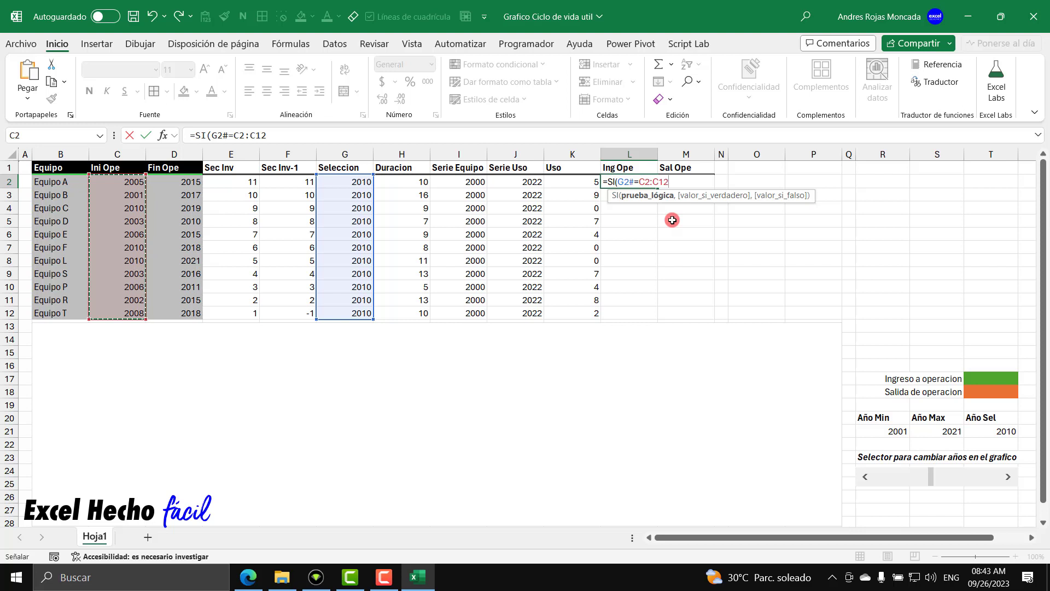
# Complete the Ing Ope formula with I2# as the value if true and NOD() as the value if false
pyautogui.write(',')
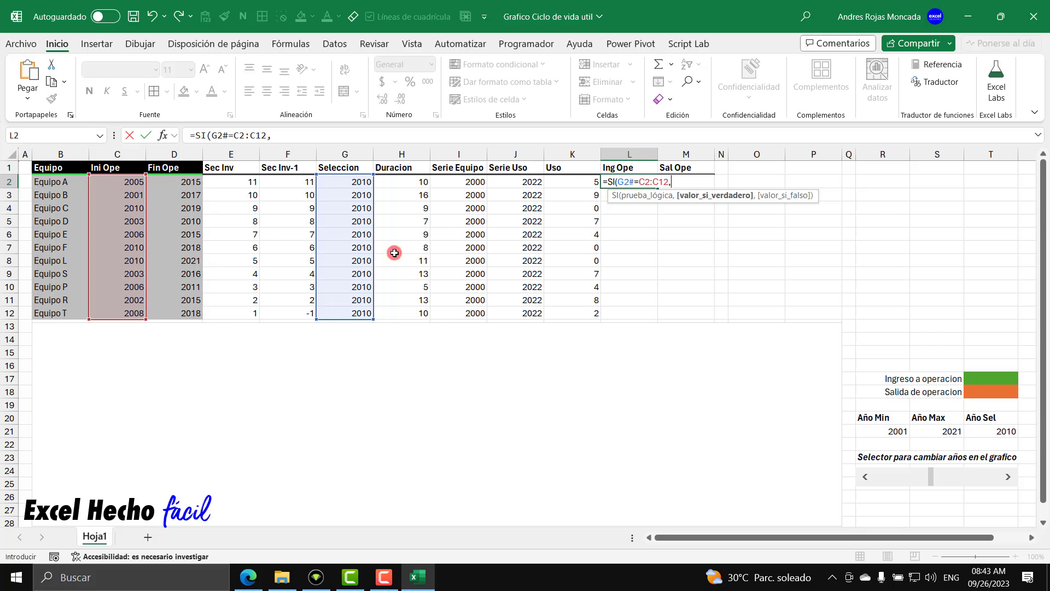
pyautogui.click(457, 182)
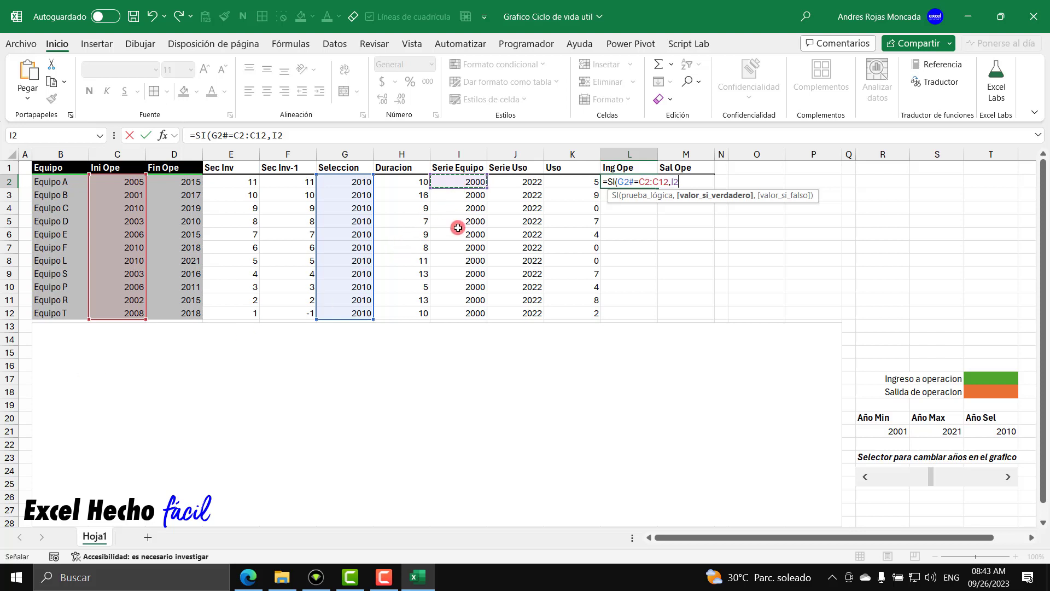
pyautogui.write('#')
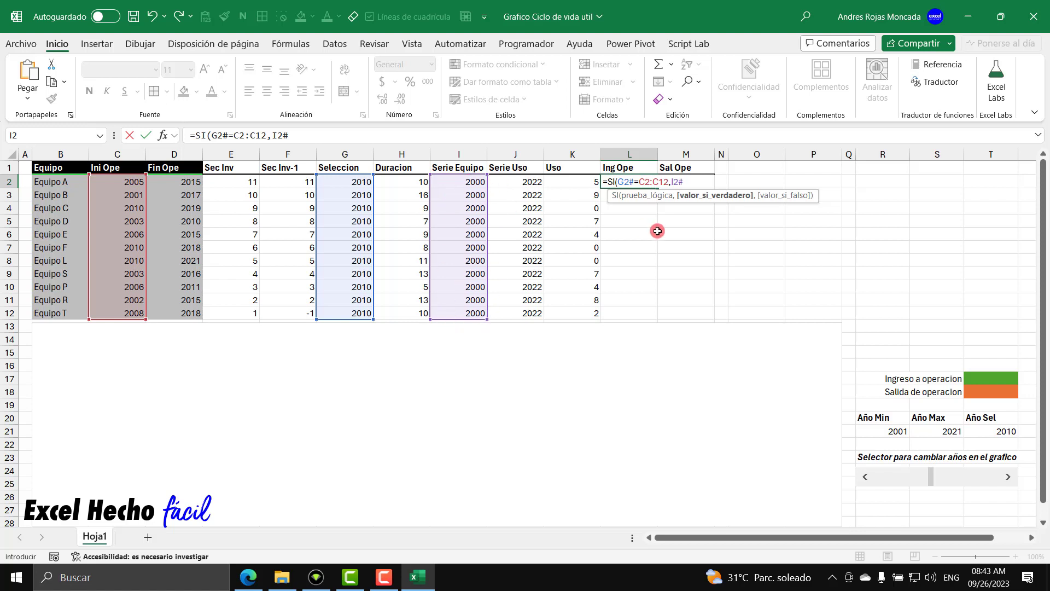
pyautogui.write(',')
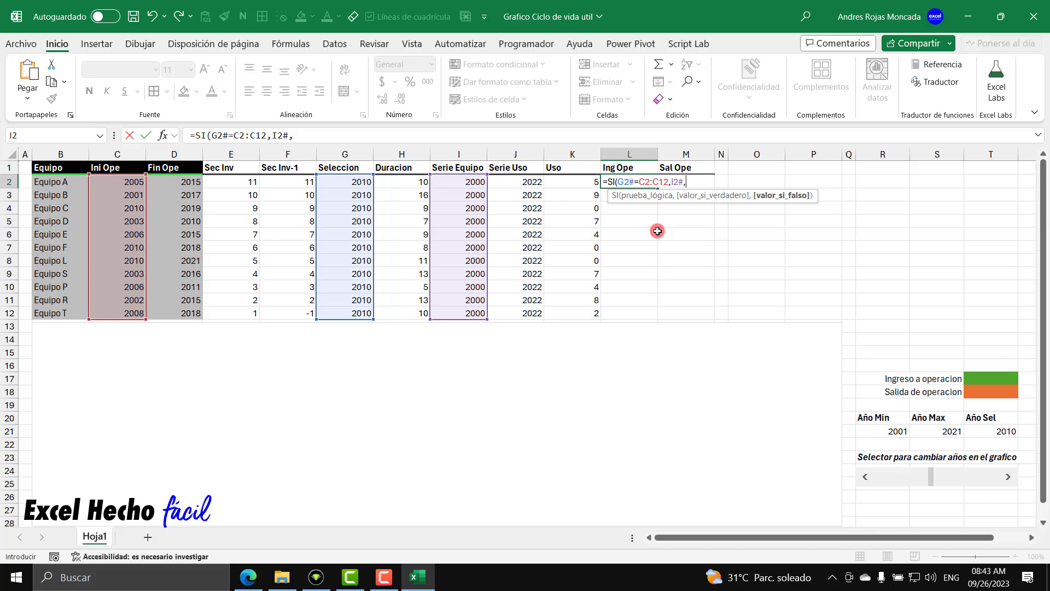
pyautogui.write('nod')
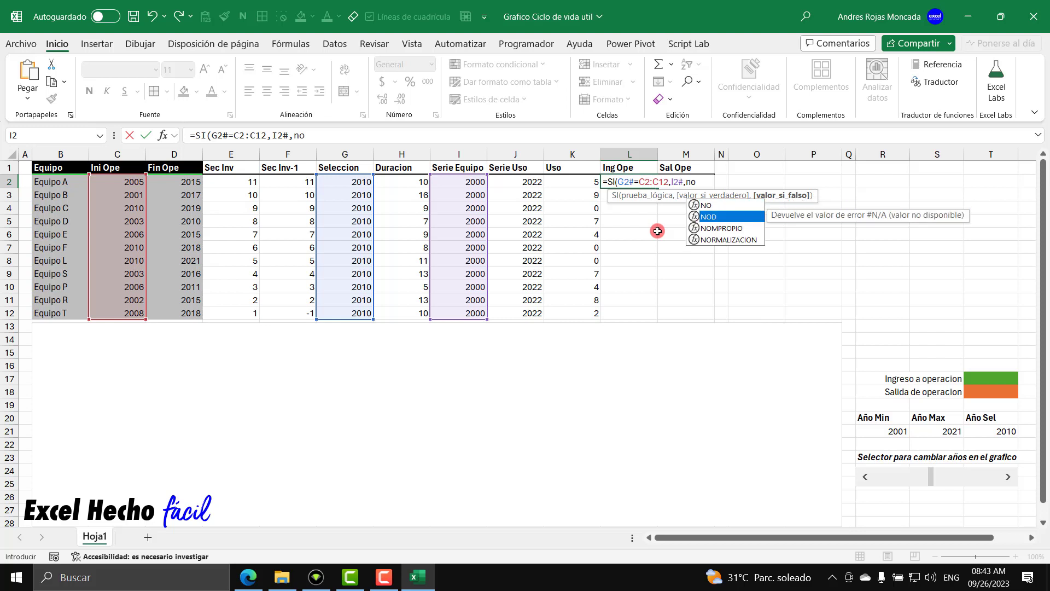
pyautogui.press('Tab')
pyautogui.write('))')
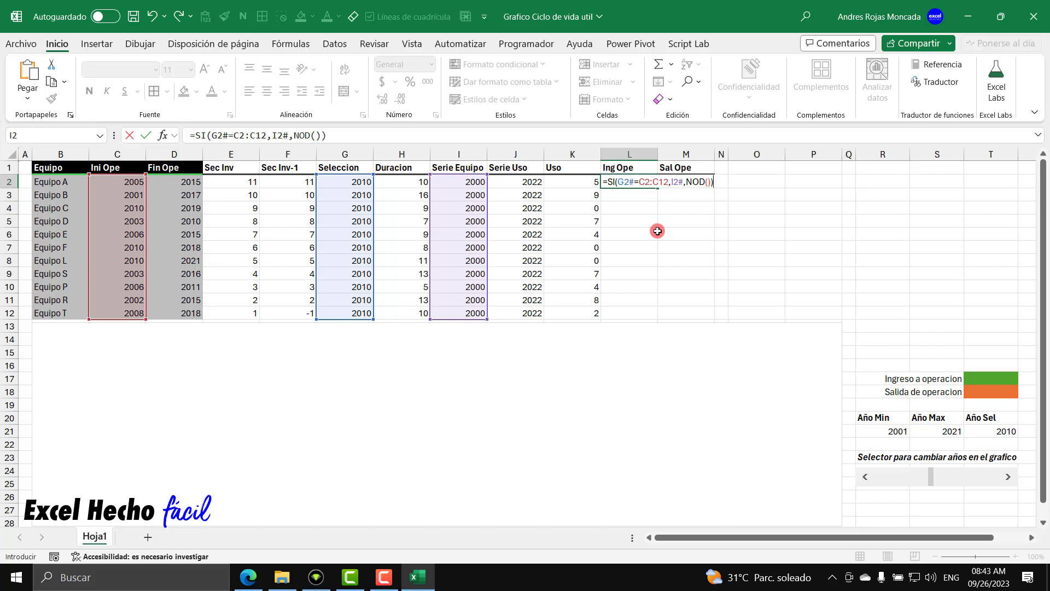
pyautogui.press('Return')
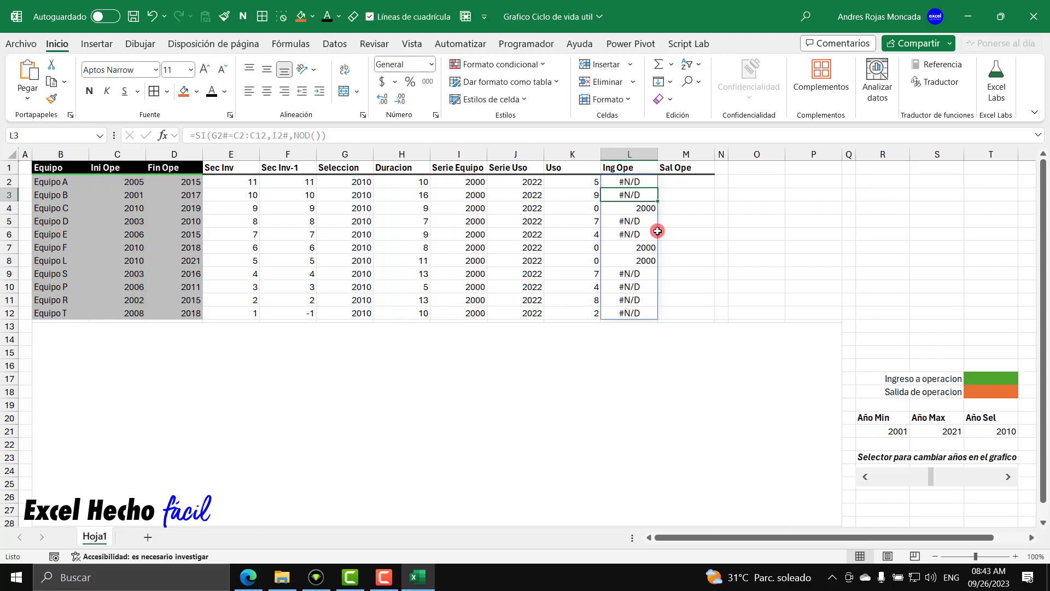
# Compare the Ing Ope results for Equipo C, Equipo F and Equipo L with their Ini Ope years
pyautogui.click(637, 211)
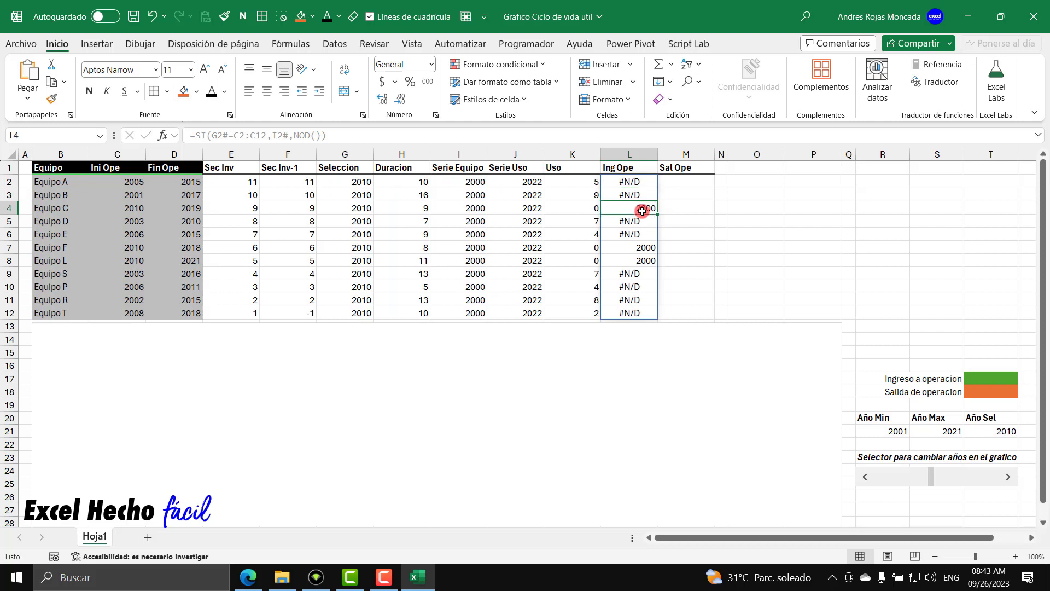
pyautogui.keyDown('ctrl'); pyautogui.click(647, 251); pyautogui.keyUp('ctrl')
pyautogui.keyDown('ctrl'); pyautogui.click(649, 261); pyautogui.keyUp('ctrl')
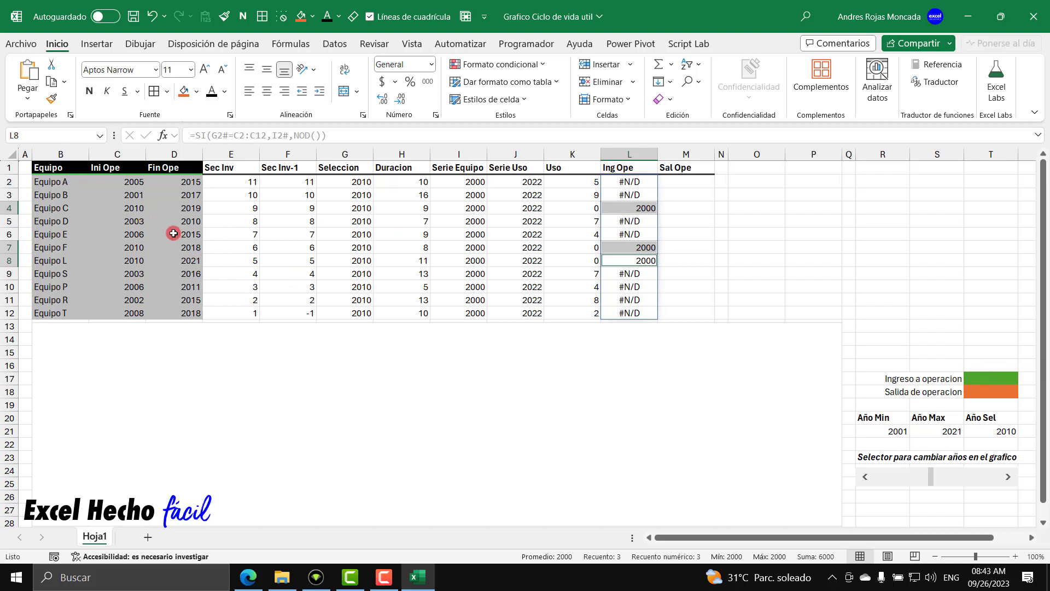
pyautogui.keyDown('ctrl'); pyautogui.click(140, 211); pyautogui.keyUp('ctrl')
pyautogui.keyDown('ctrl'); pyautogui.click(134, 250); pyautogui.keyUp('ctrl')
pyautogui.keyDown('ctrl'); pyautogui.click(135, 262); pyautogui.keyUp('ctrl')
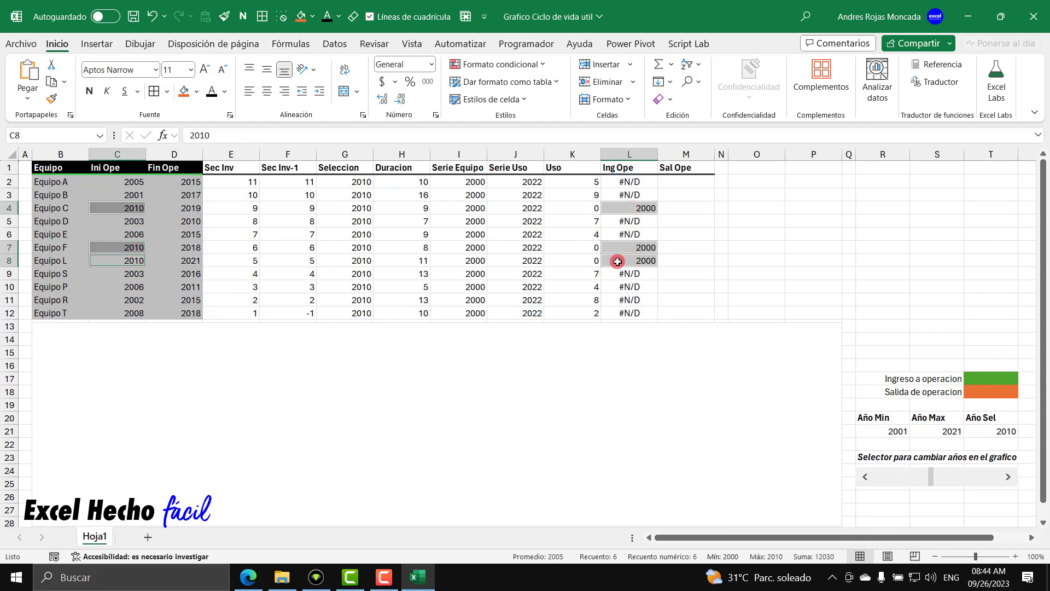
# Begin an SI formula in M2 under Sal Ope with the logical test G2#=D2:D12
pyautogui.click(680, 183)
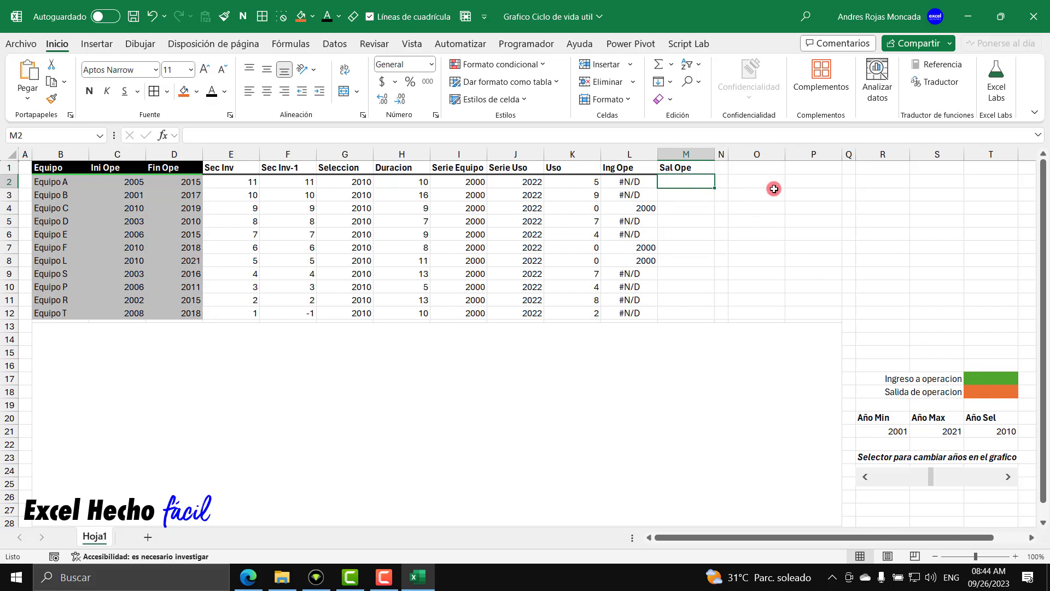
pyautogui.write('=SI(')
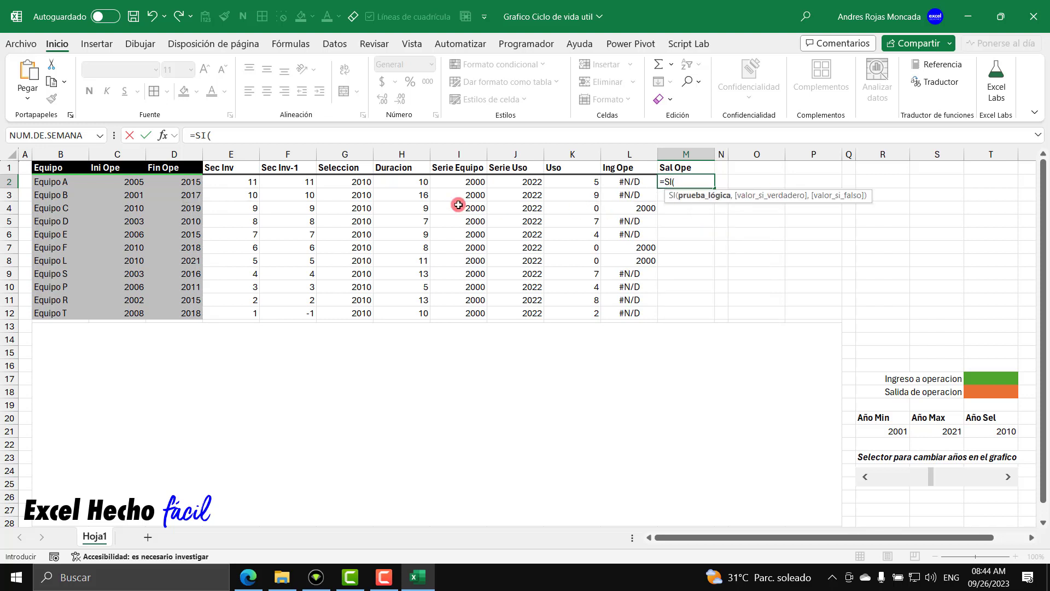
pyautogui.click(355, 182)
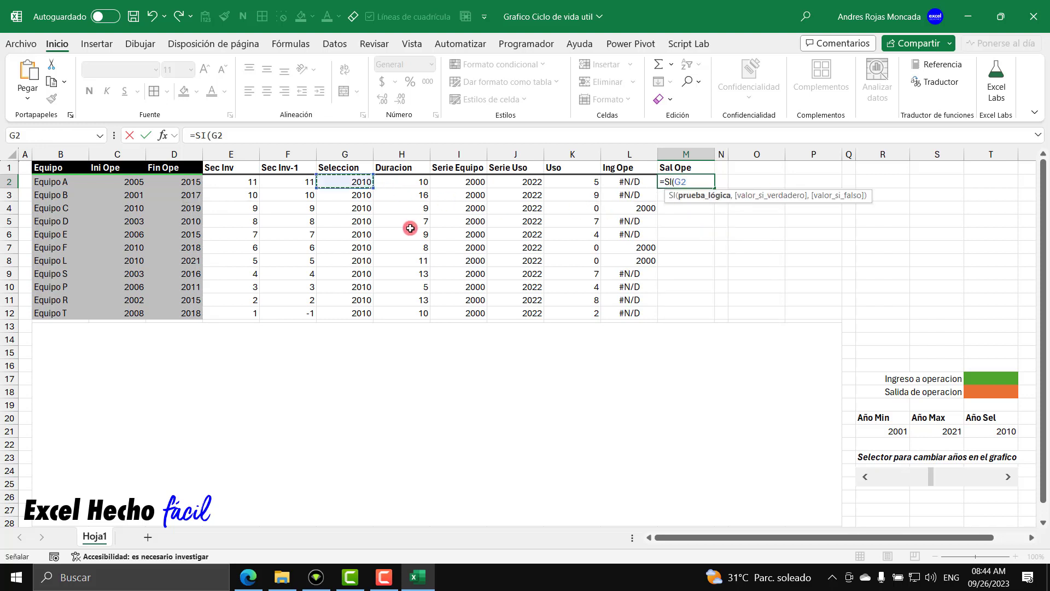
pyautogui.write('#=')
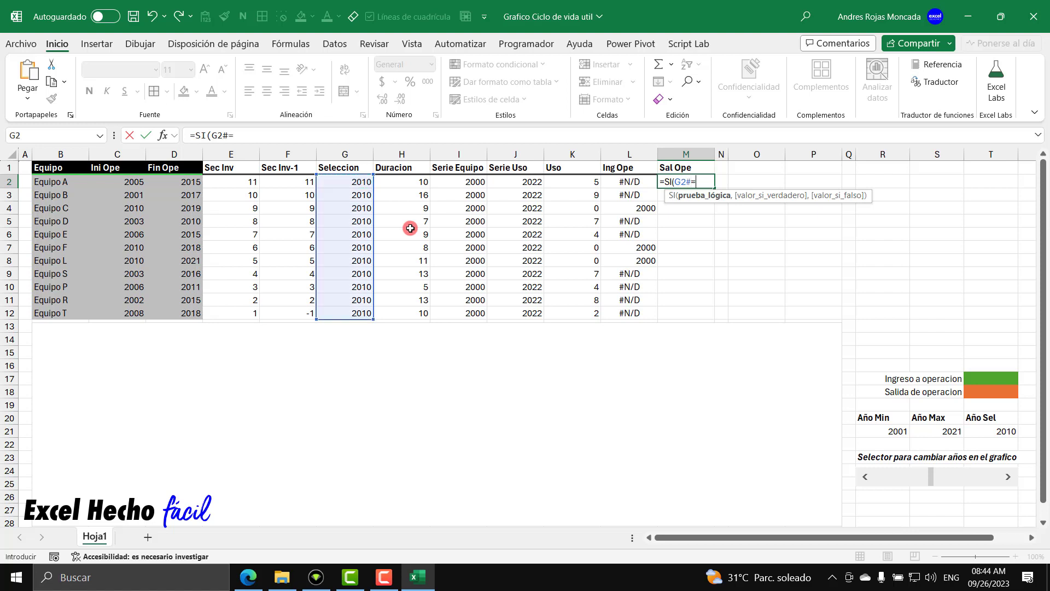
pyautogui.moveTo(179, 180); pyautogui.dragTo(183, 315)
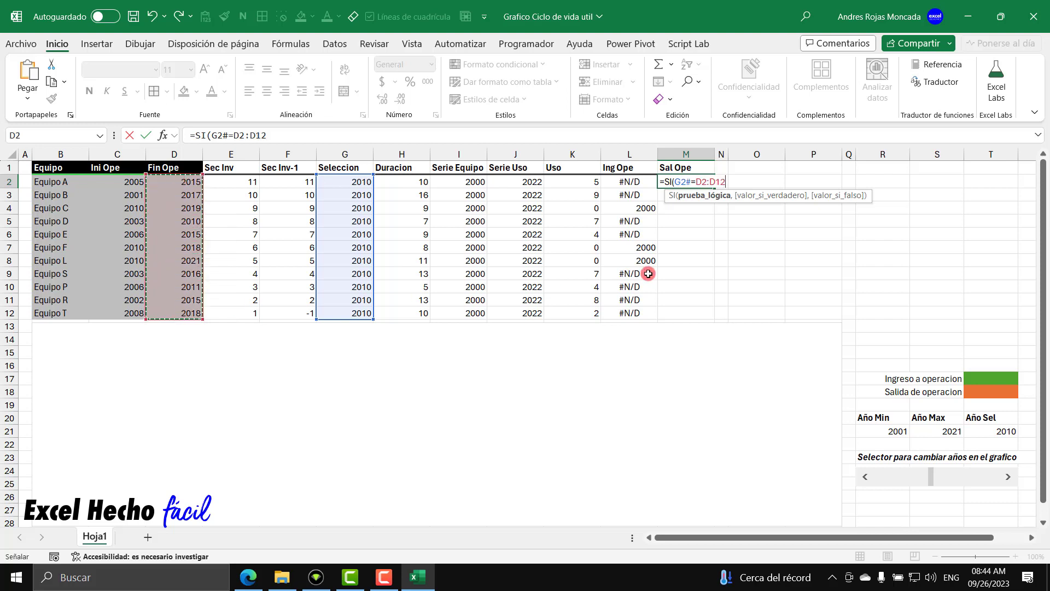
pyautogui.write(',')
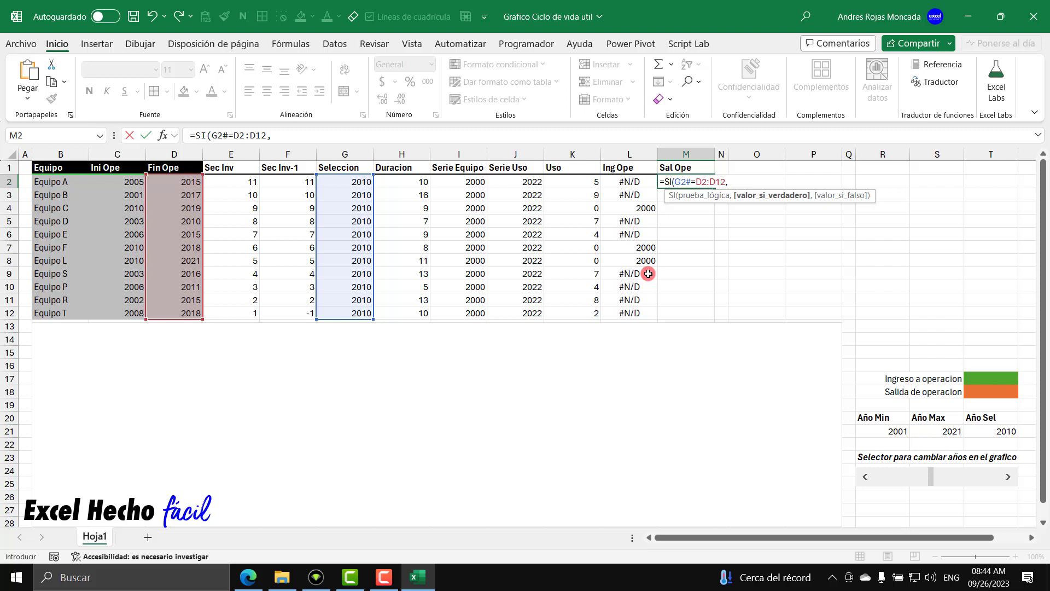
# Complete the Sal Ope formula with I2# as the value if true and NOD() as the value if false
pyautogui.click(479, 182)
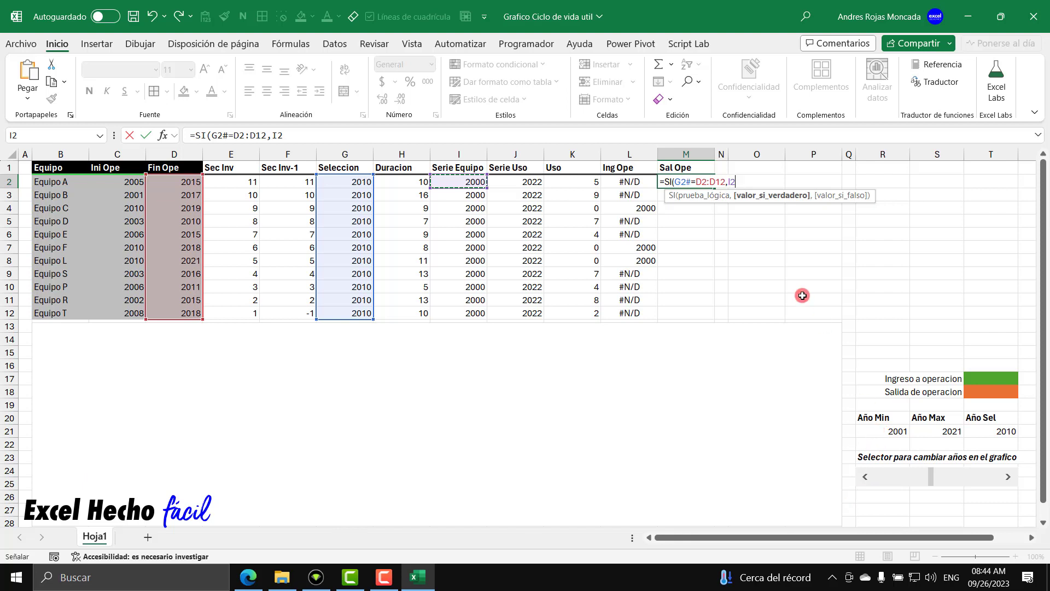
pyautogui.write('#')
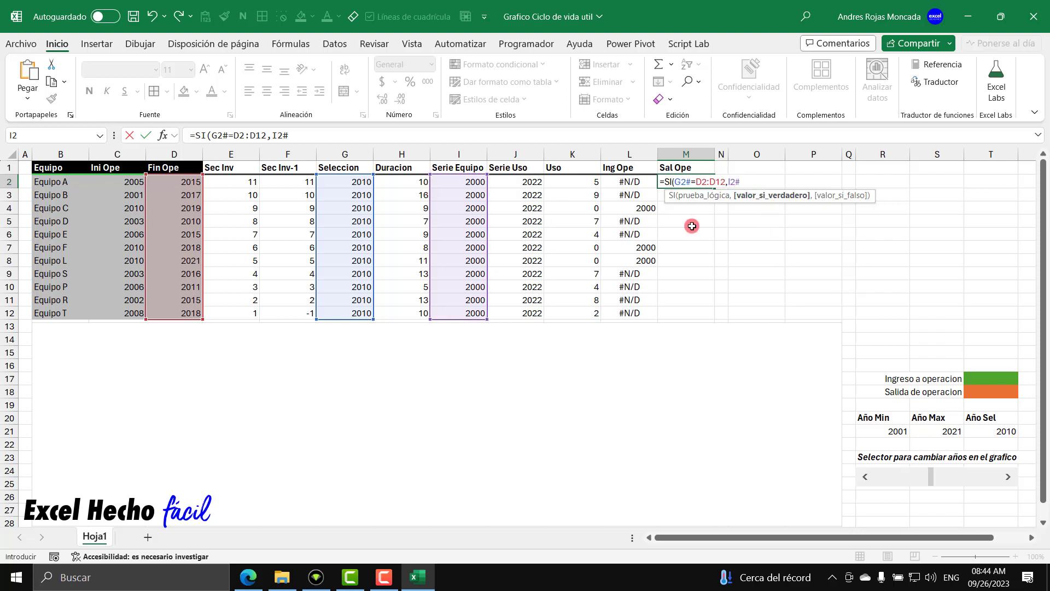
pyautogui.write(',')
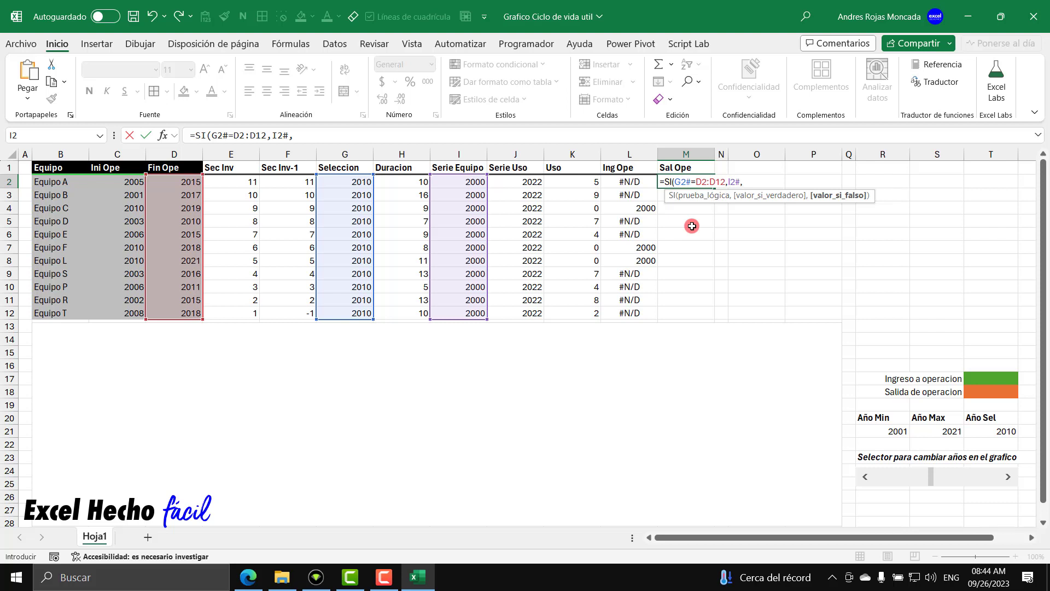
pyautogui.write('no')
pyautogui.press('Down')
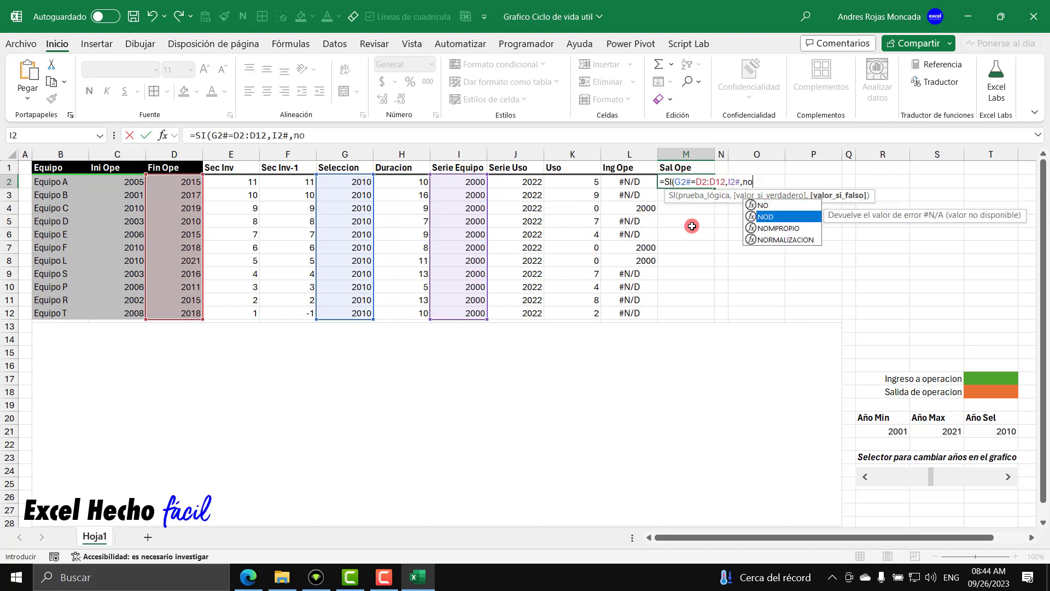
pyautogui.press('Tab')
pyautogui.write('))')
pyautogui.press('Return')
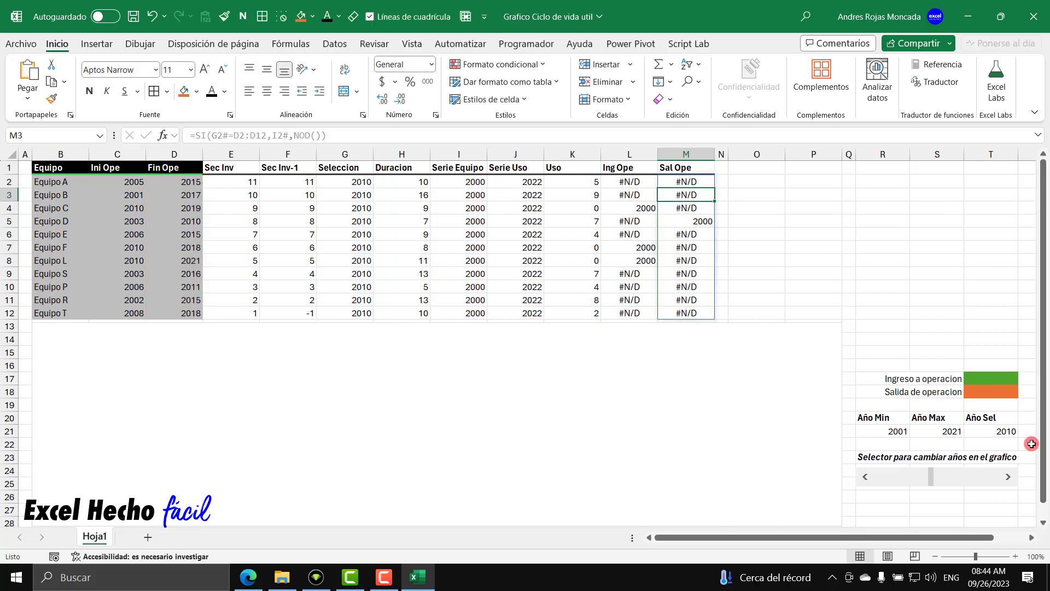
# Compare the Sal Ope results with the Fin Ope years while advancing the year selector to 2013
pyautogui.click(711, 221)
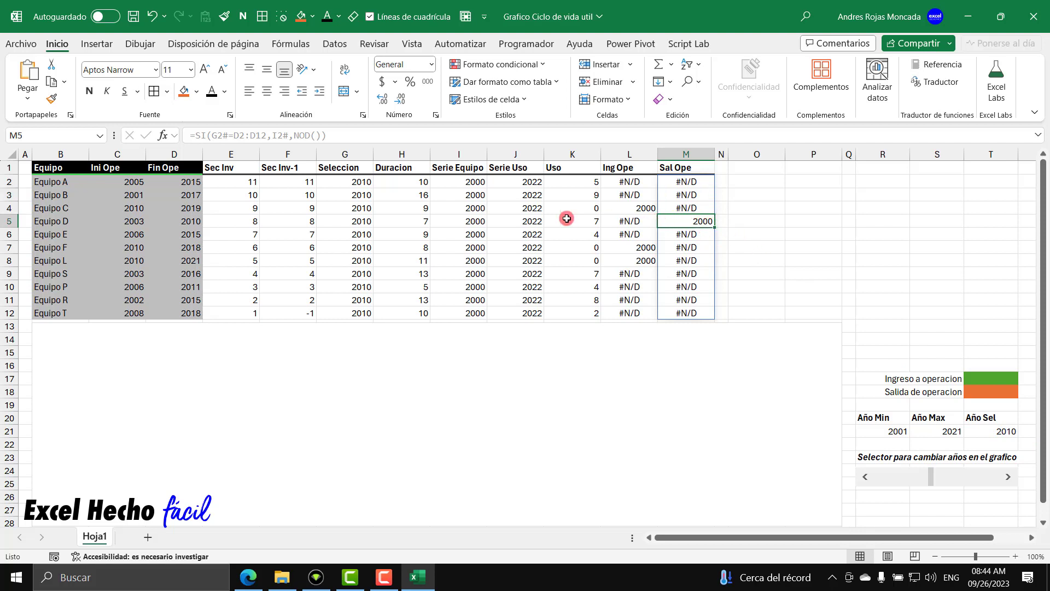
pyautogui.click(180, 221)
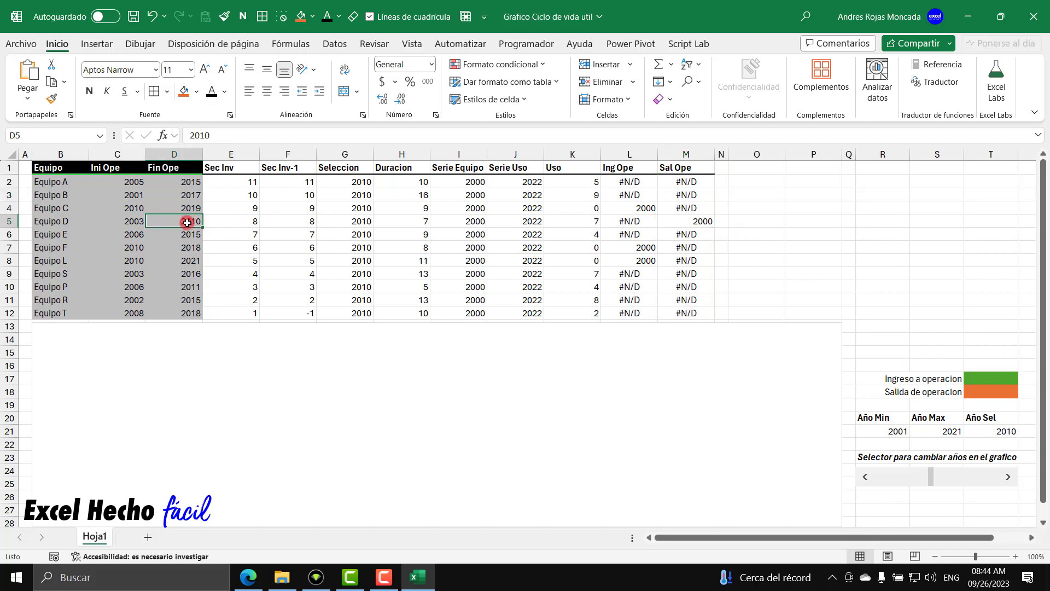
pyautogui.click(1008, 477)
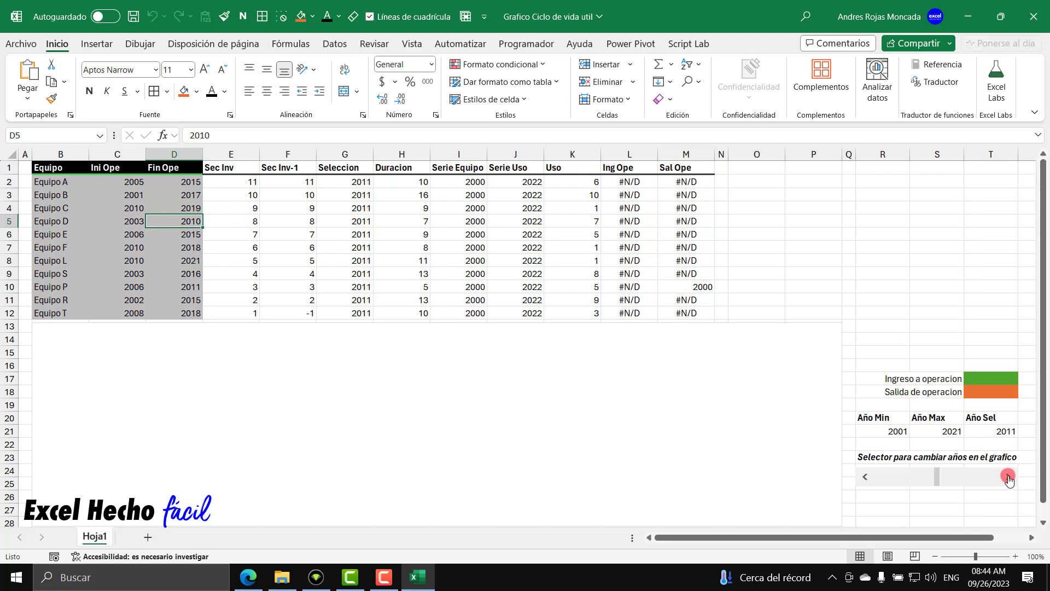
pyautogui.click(198, 285)
pyautogui.click(1009, 477)
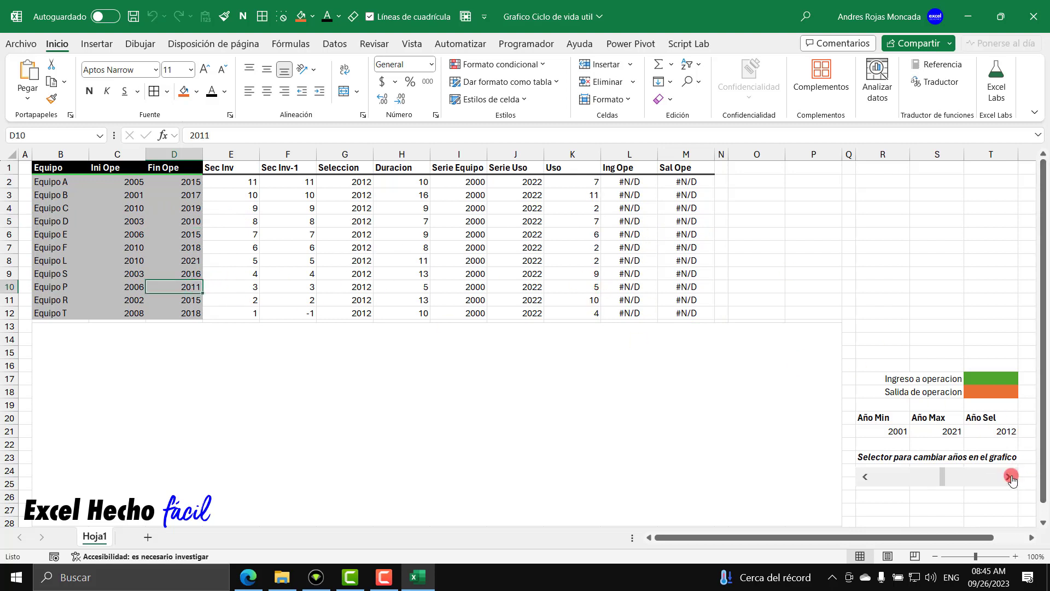
pyautogui.click(1008, 477)
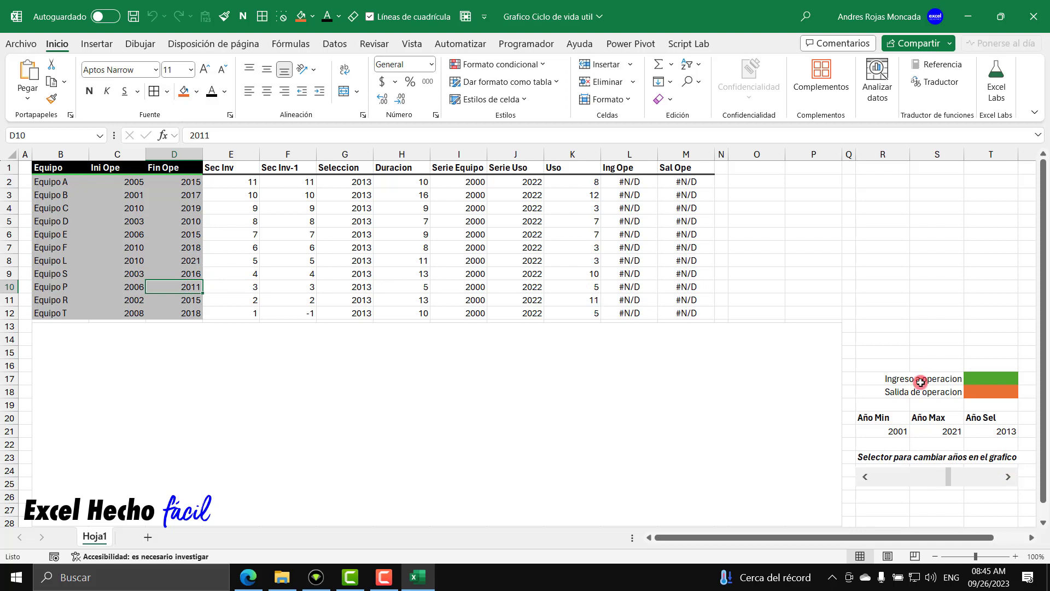
# Document the Sec Inv and Sec Inv-1 formulas as text in O2 and O3 using FORMULATEXTO on E2 and F2
pyautogui.click(762, 182)
pyautogui.write('=for')
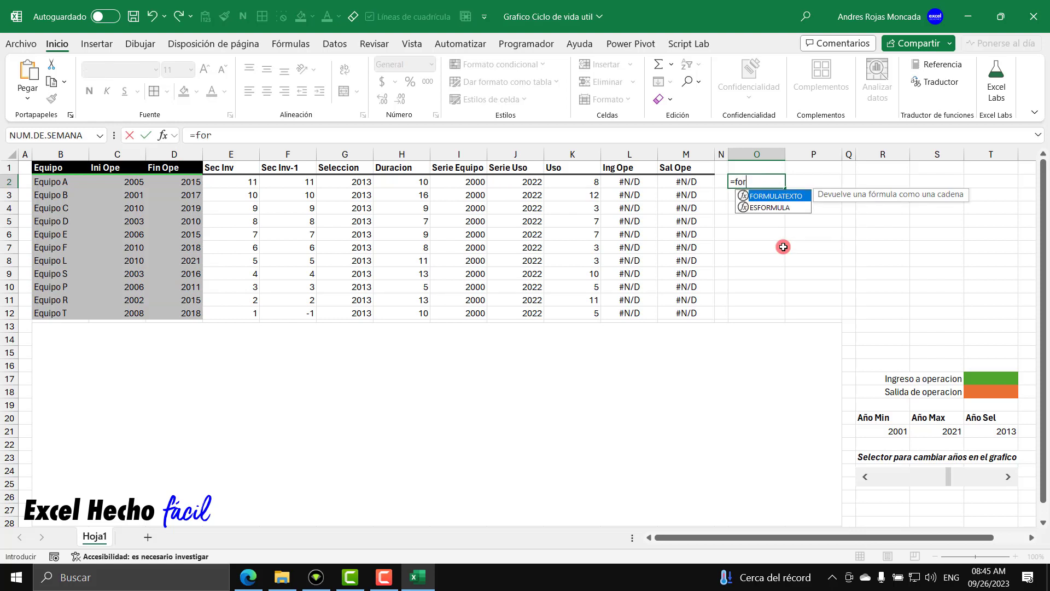
pyautogui.press('Tab')
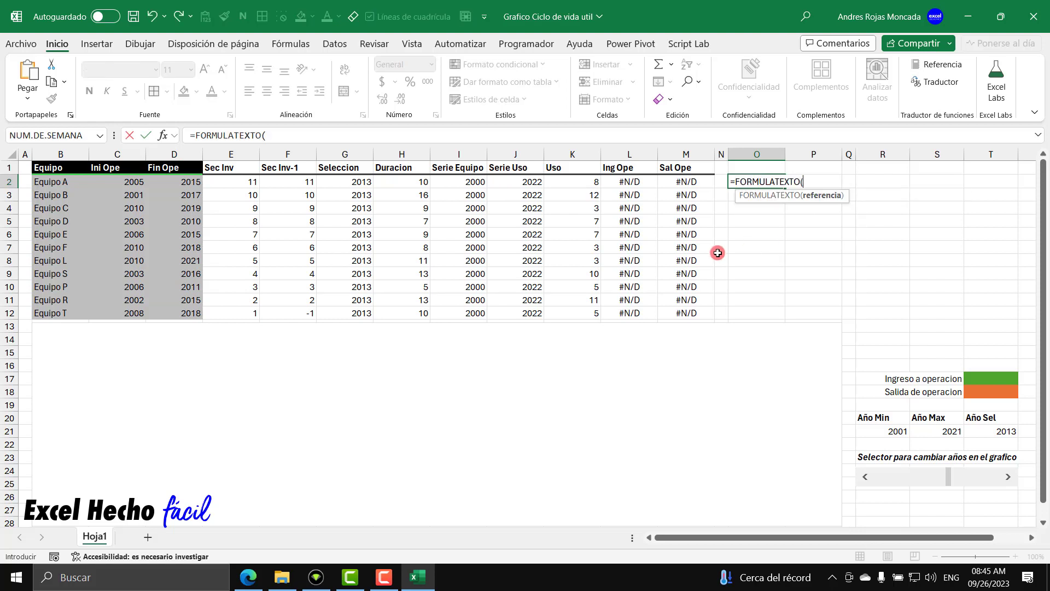
pyautogui.click(242, 181)
pyautogui.press('Return')
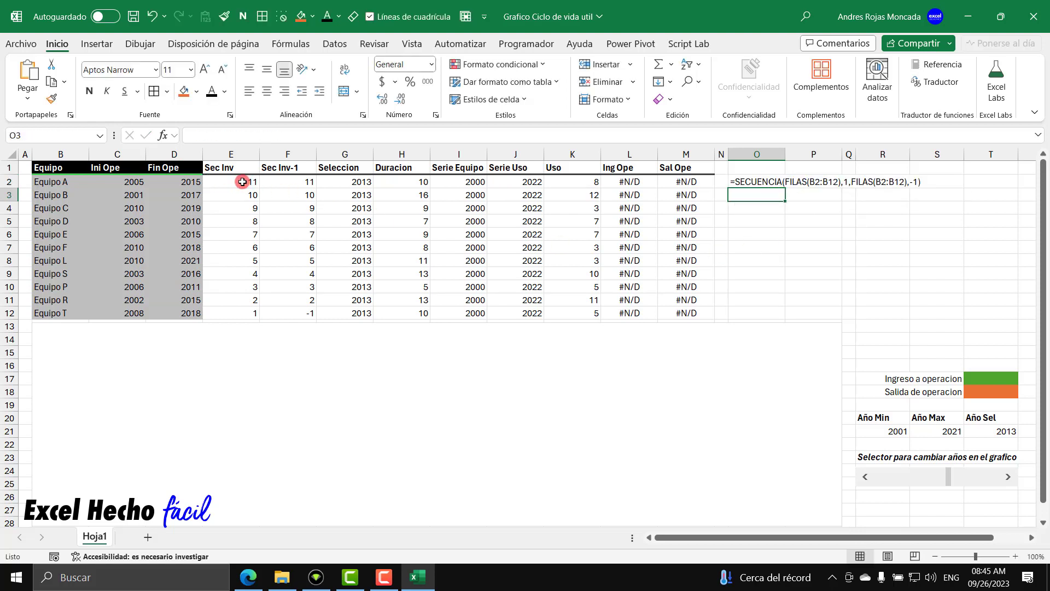
pyautogui.write('=for')
pyautogui.press('Tab')
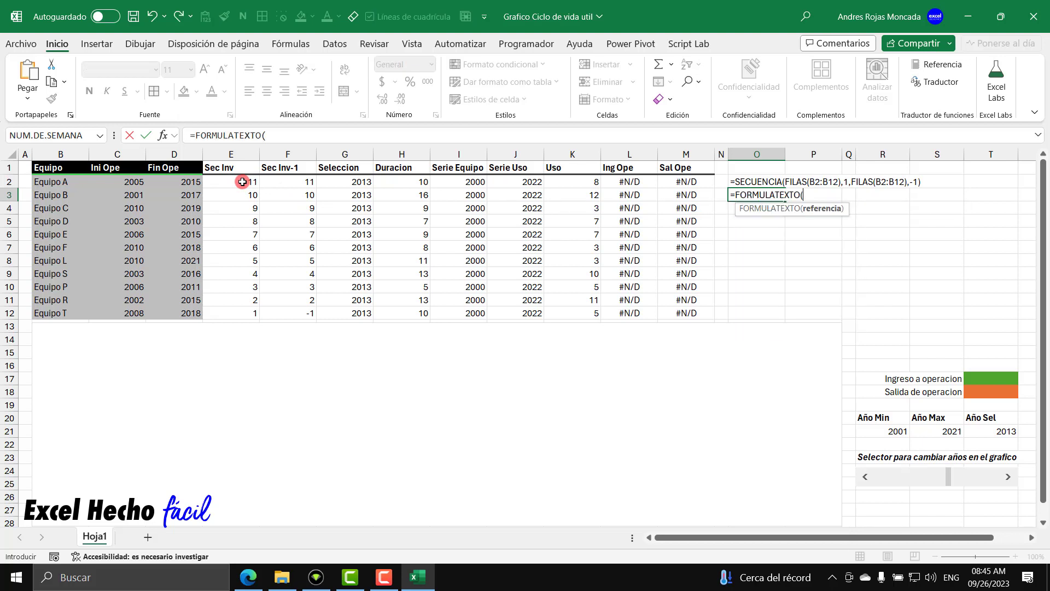
pyautogui.click(262, 184)
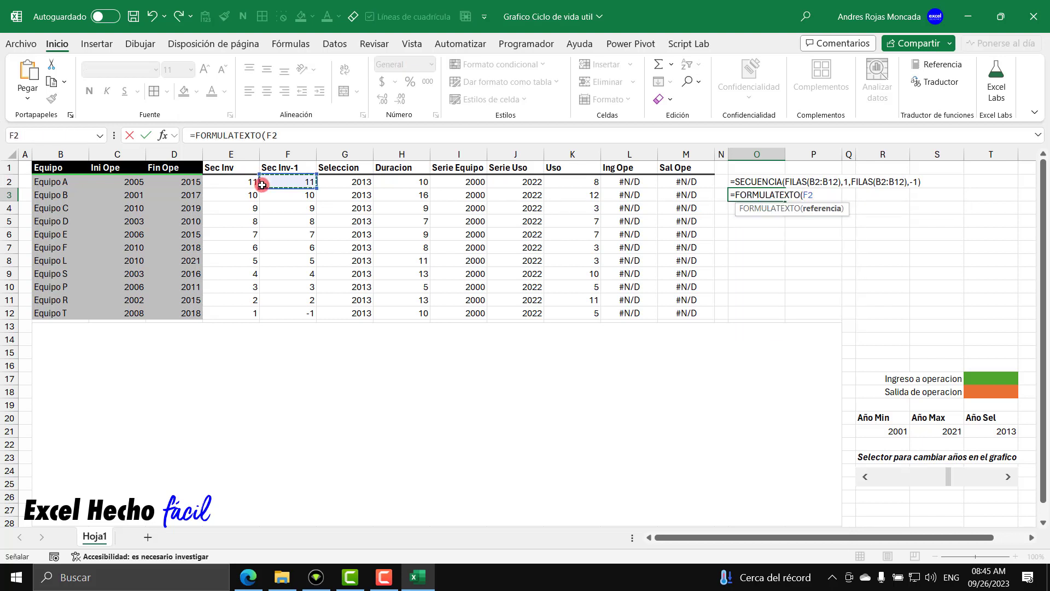
pyautogui.press('Return')
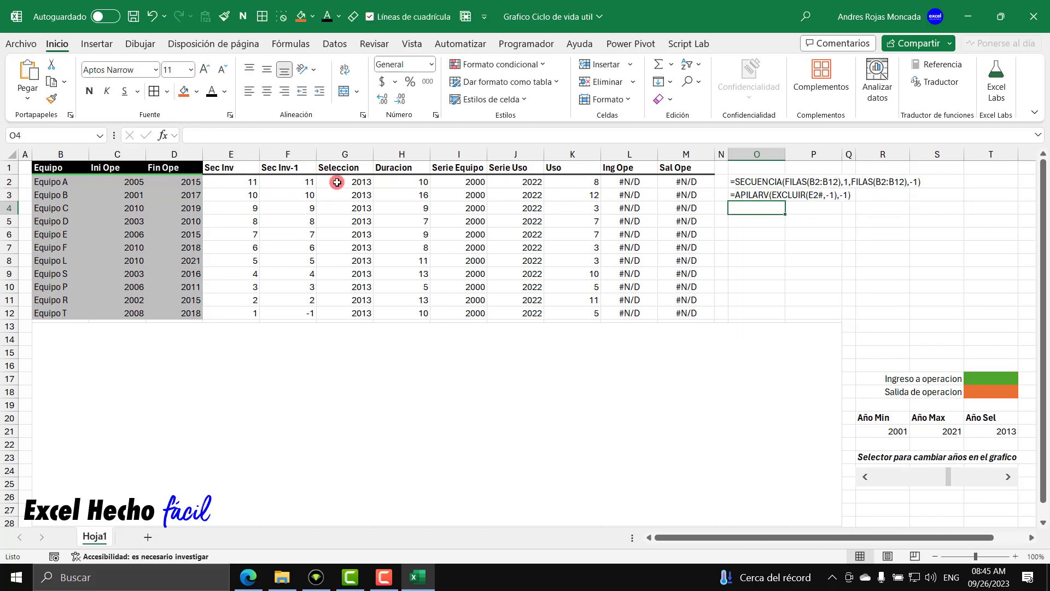
# Document the Seleccion and Duracion formulas as text in O4 and O5 using FORMULATEXTO on G2 and H2
pyautogui.write('=for')
pyautogui.press('Tab')
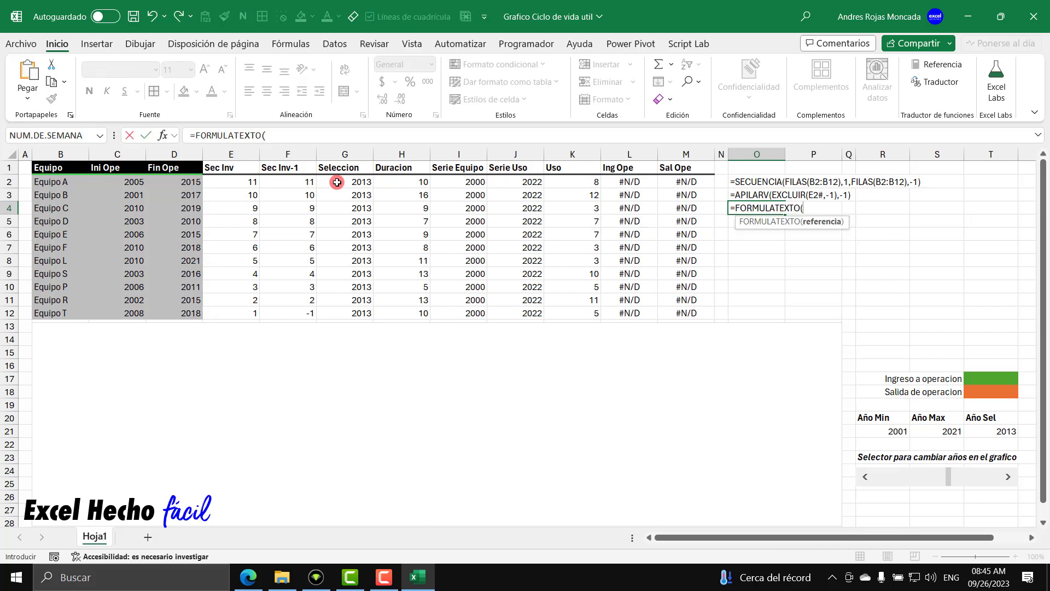
pyautogui.click(336, 182)
pyautogui.write(')')
pyautogui.press('Return')
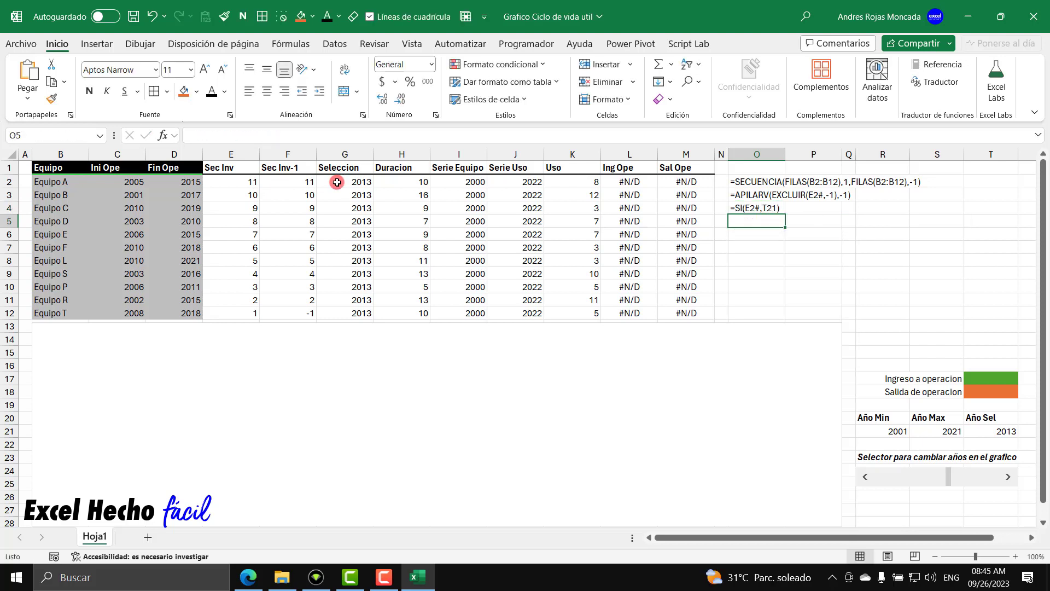
pyautogui.write('=for')
pyautogui.press('Tab')
pyautogui.click(407, 180)
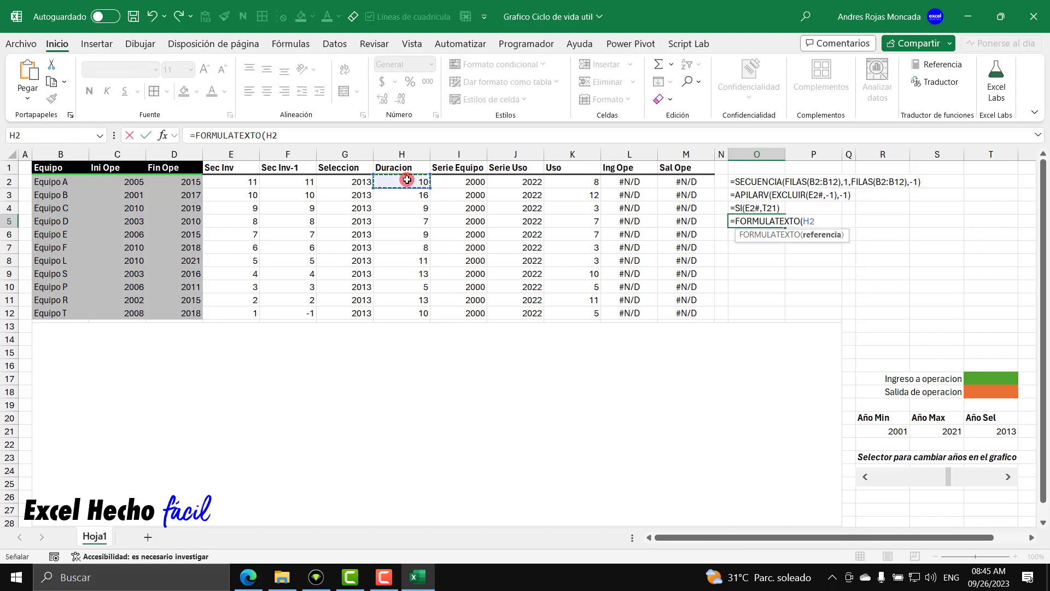
pyautogui.write(')')
pyautogui.press('Return')
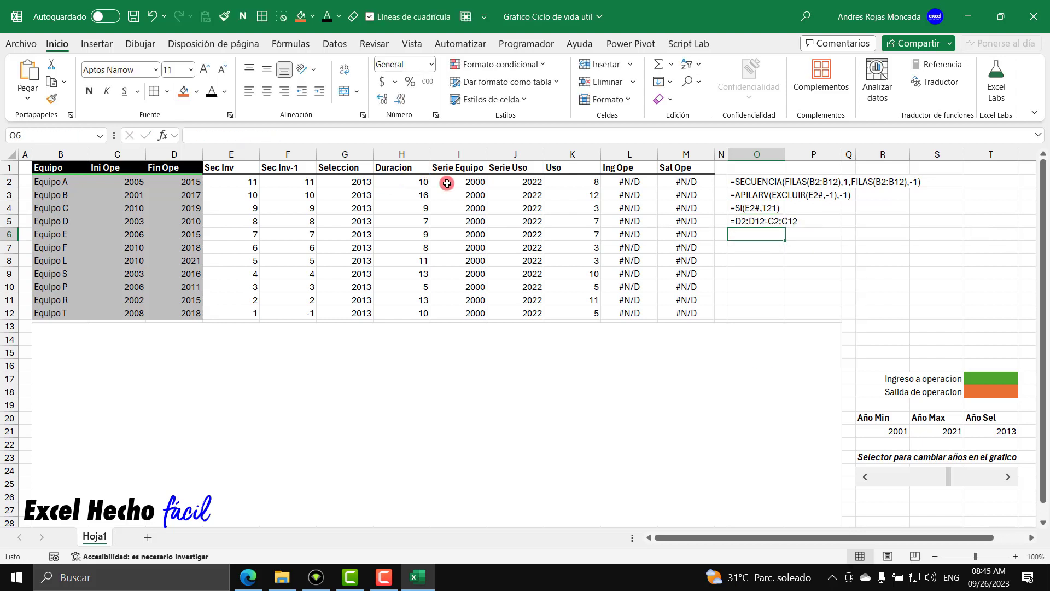
# Document the Serie Equipo and Serie Uso formulas as text in O6 and O7 using FORMULATEXTO on I2 and J2
pyautogui.write('=for')
pyautogui.press('Tab')
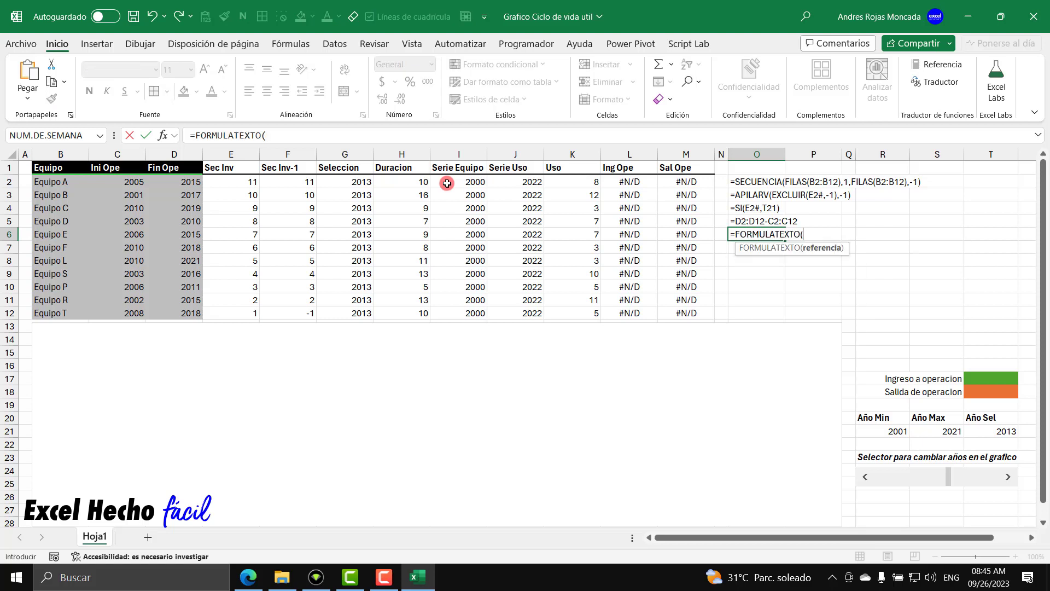
pyautogui.click(446, 183)
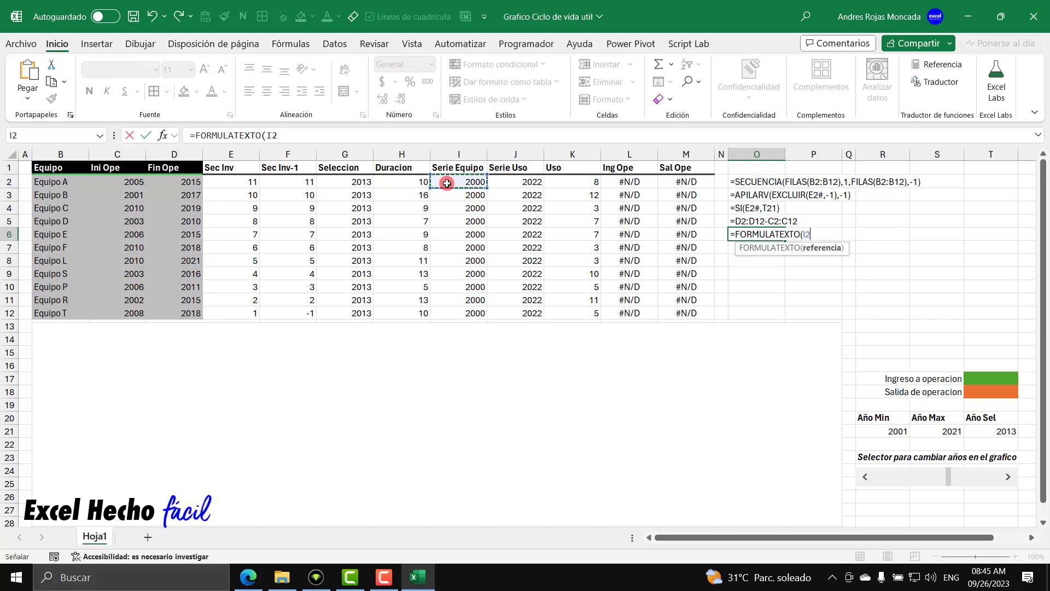
pyautogui.write(')')
pyautogui.press('Return')
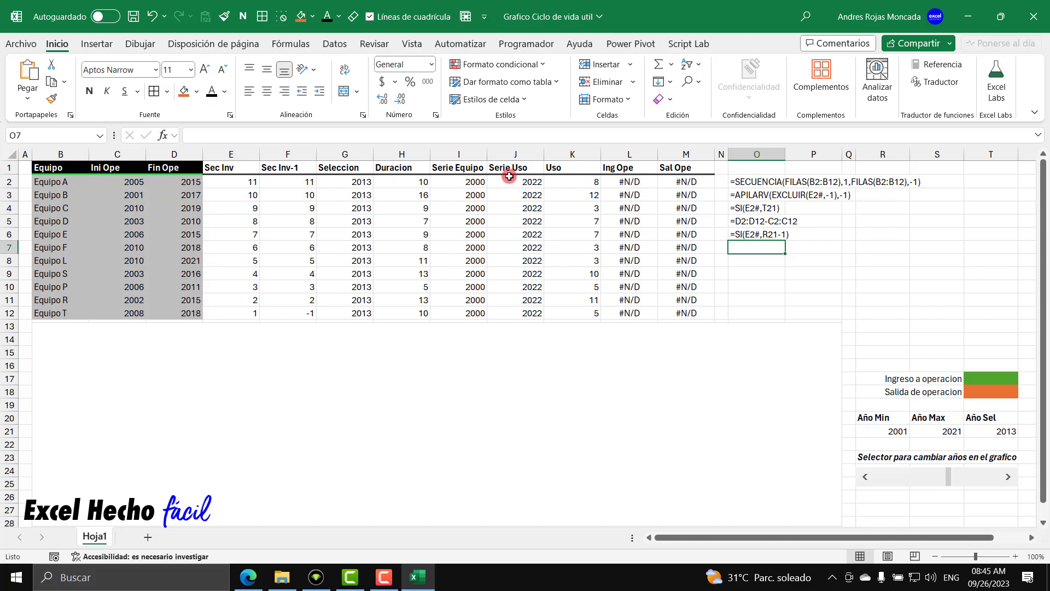
pyautogui.write('fo=for')
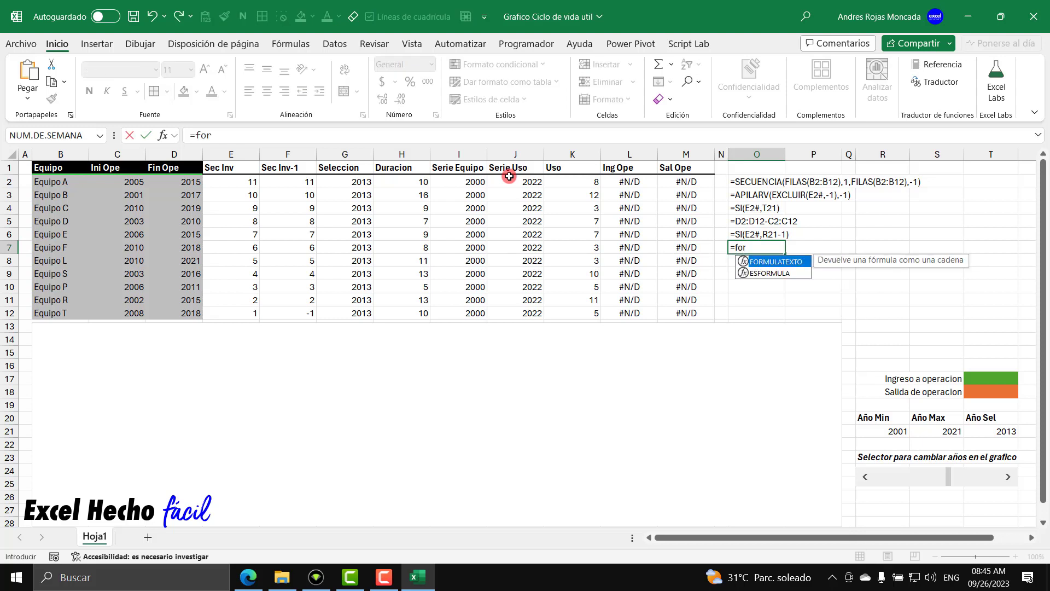
pyautogui.press('Tab')
pyautogui.click(509, 178)
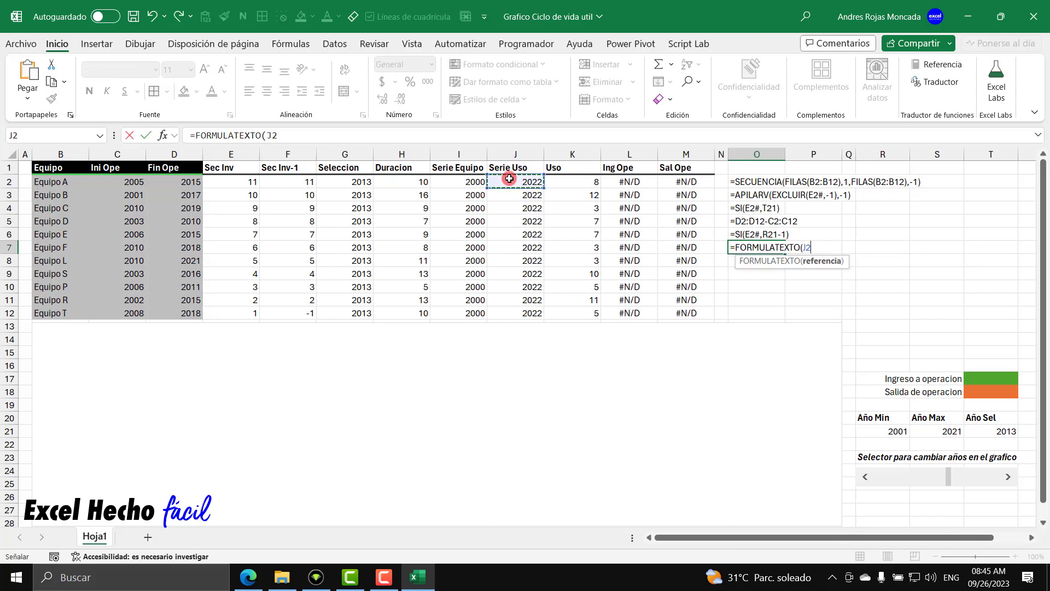
pyautogui.press('Return')
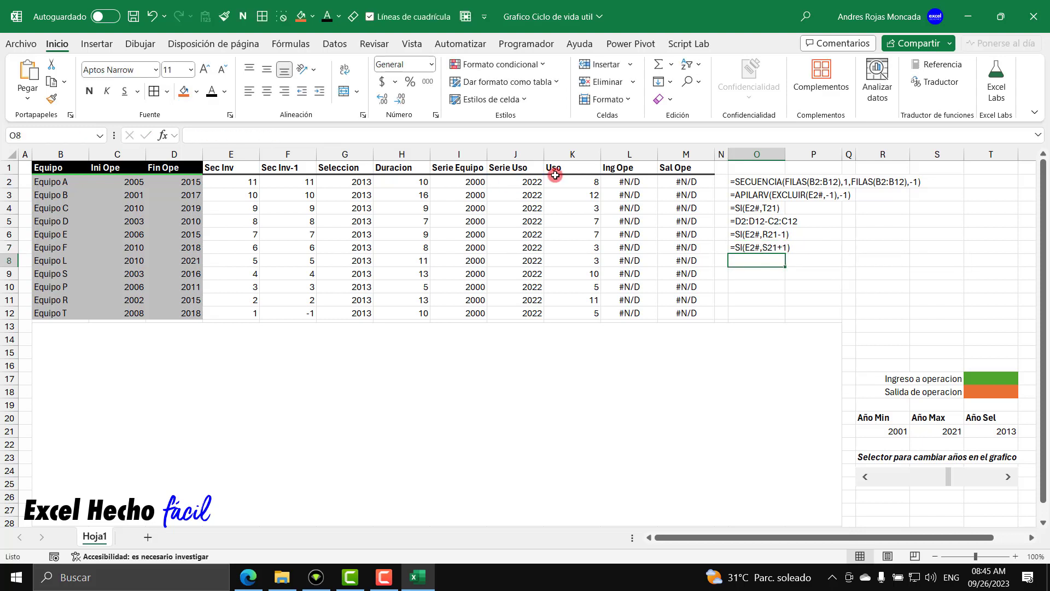
# Document the Uso formula as text in O8 using FORMULATEXTO on K2
pyautogui.write('=FORMULATEXTO(')
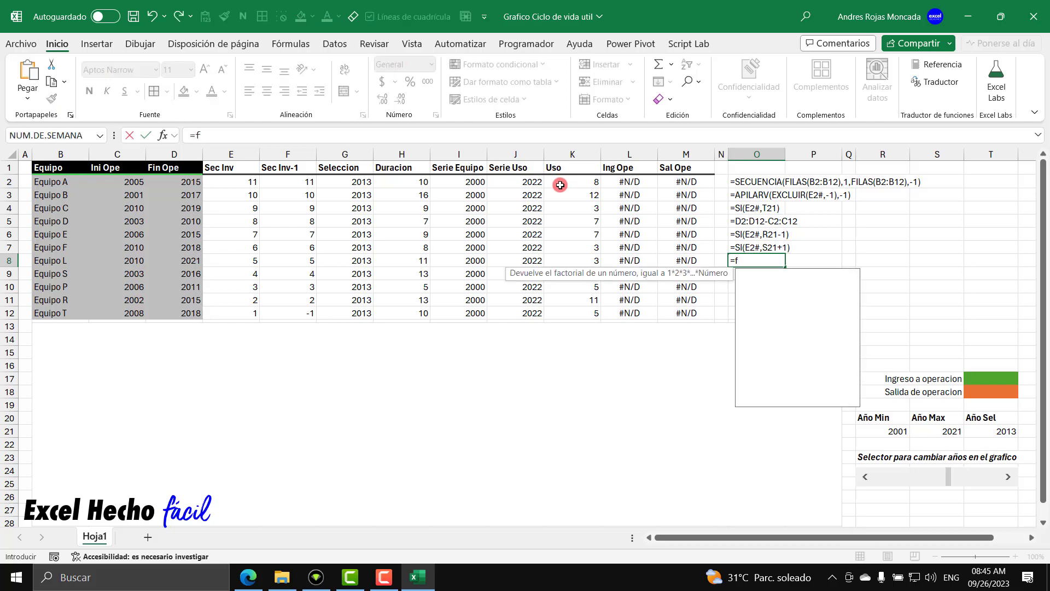
pyautogui.click(555, 182)
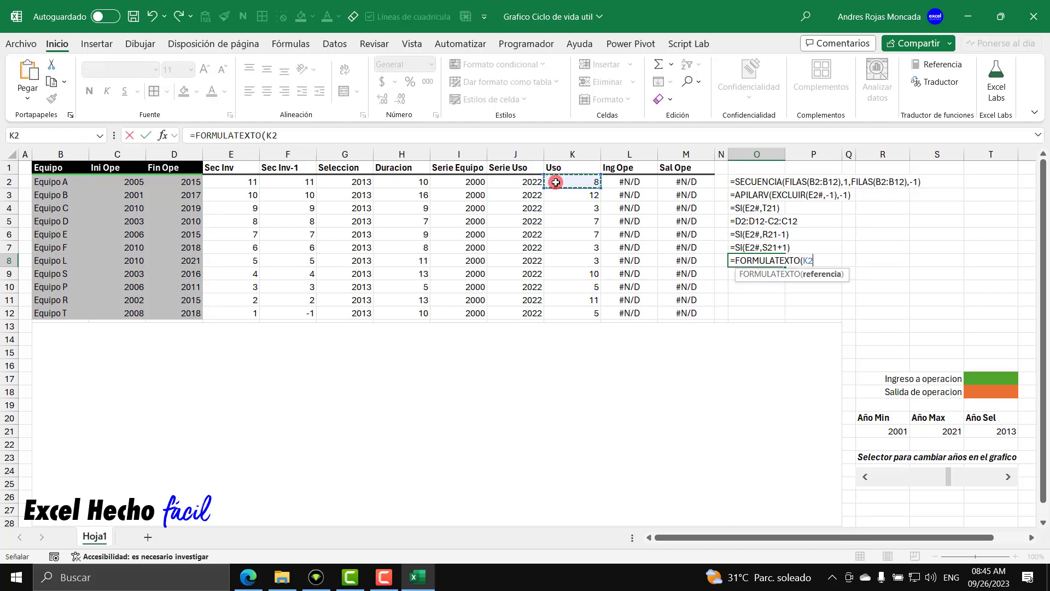
pyautogui.write(')')
pyautogui.press('Return')
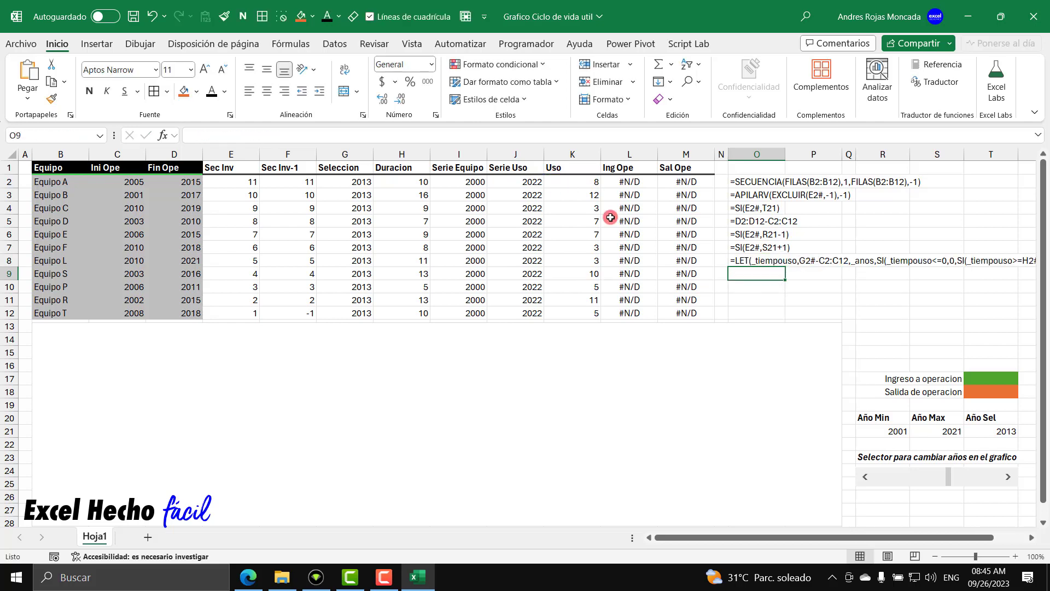
# Merge O8:T10 and wrap its text so the documented Uso formula fits across several lines
pyautogui.moveTo(765, 262); pyautogui.dragTo(1001, 285)
pyautogui.click(344, 94)
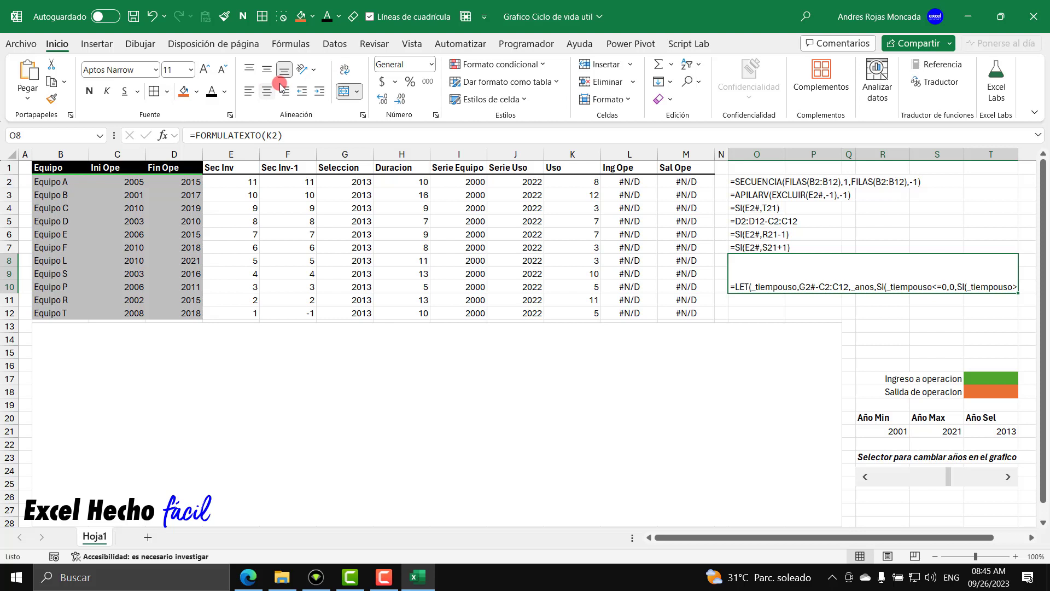
pyautogui.click(343, 69)
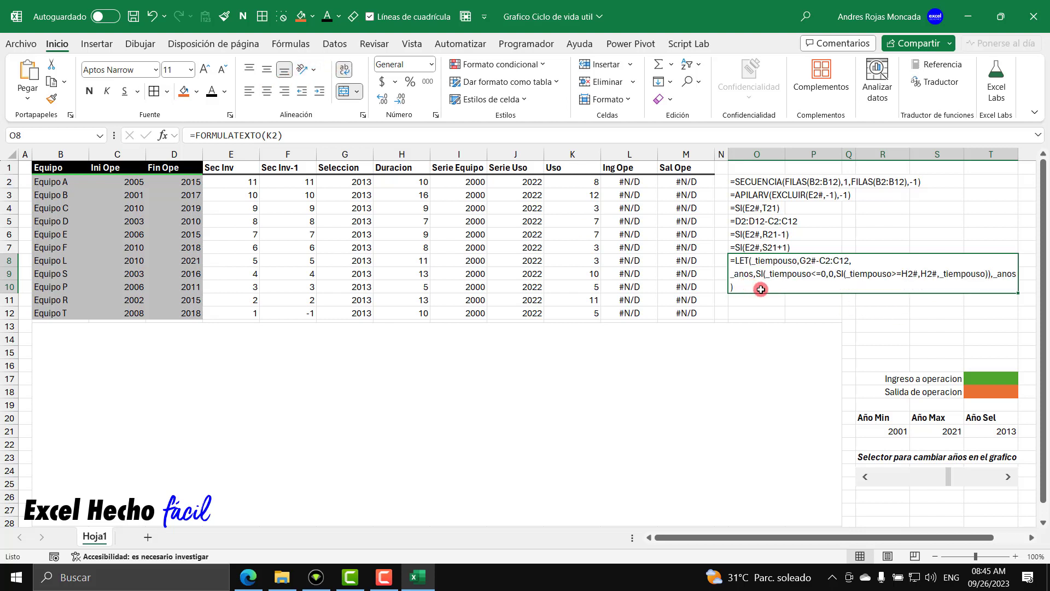
# Try to resize columns R through T to change how the merged Uso formula text wraps
pyautogui.moveTo(882, 154); pyautogui.dragTo(974, 154)
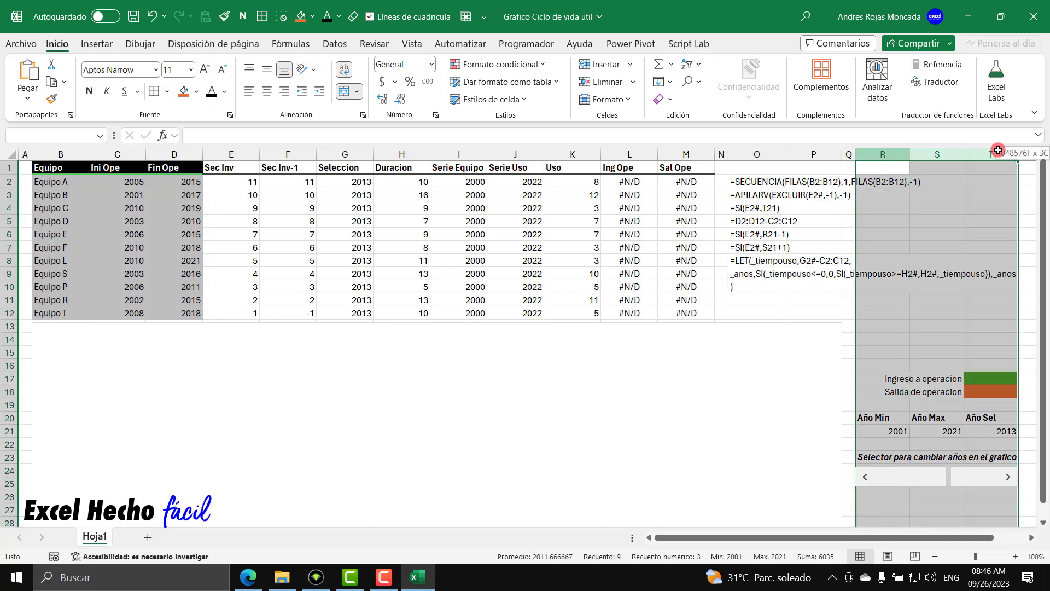
pyautogui.moveTo(910, 154); pyautogui.dragTo(910, 156)
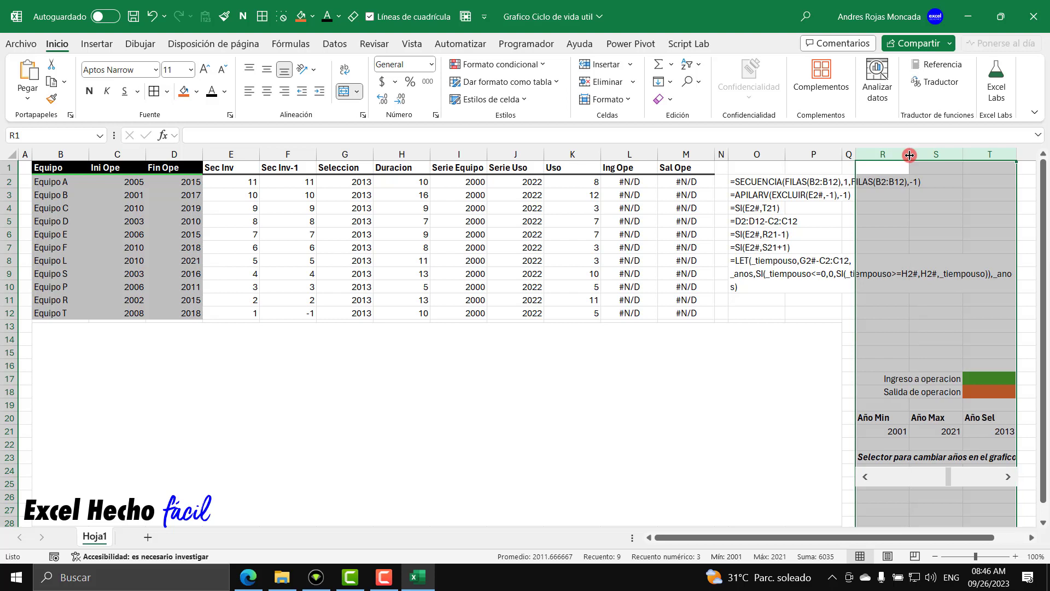
pyautogui.click(815, 262)
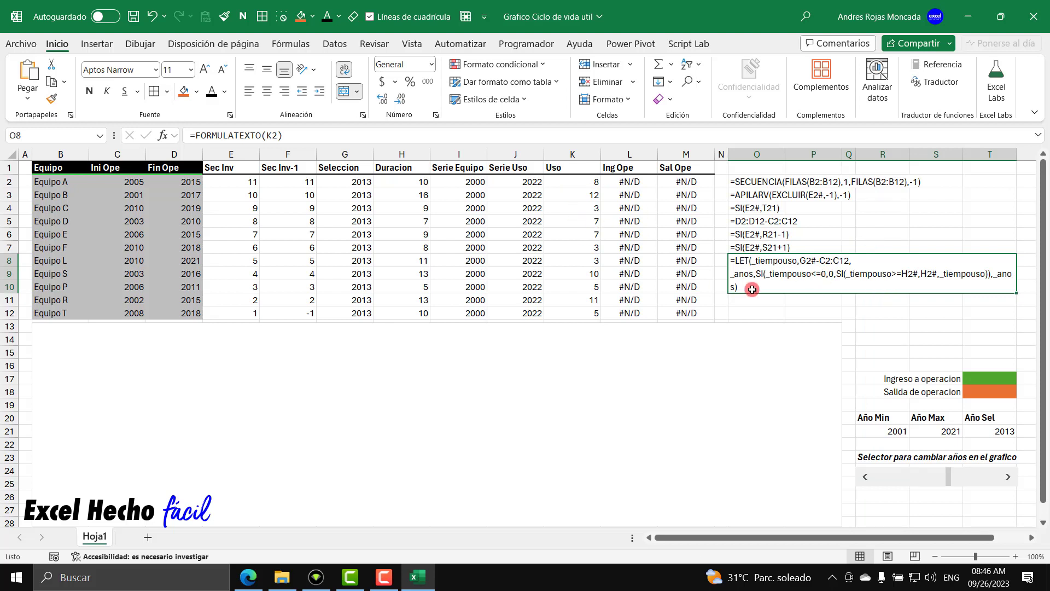
pyautogui.click(875, 155)
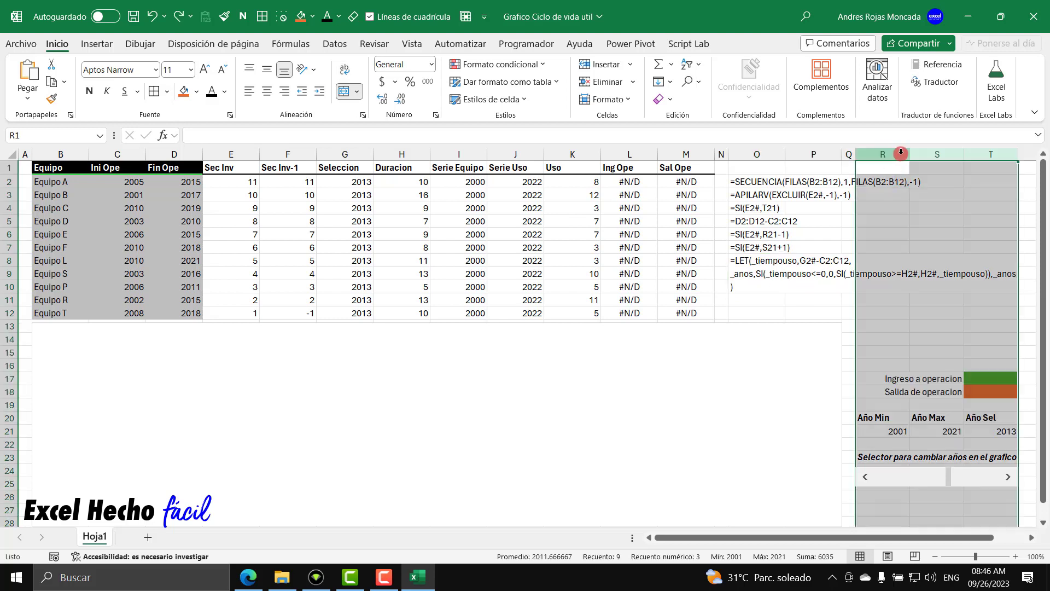
pyautogui.moveTo(910, 154); pyautogui.dragTo(910, 154)
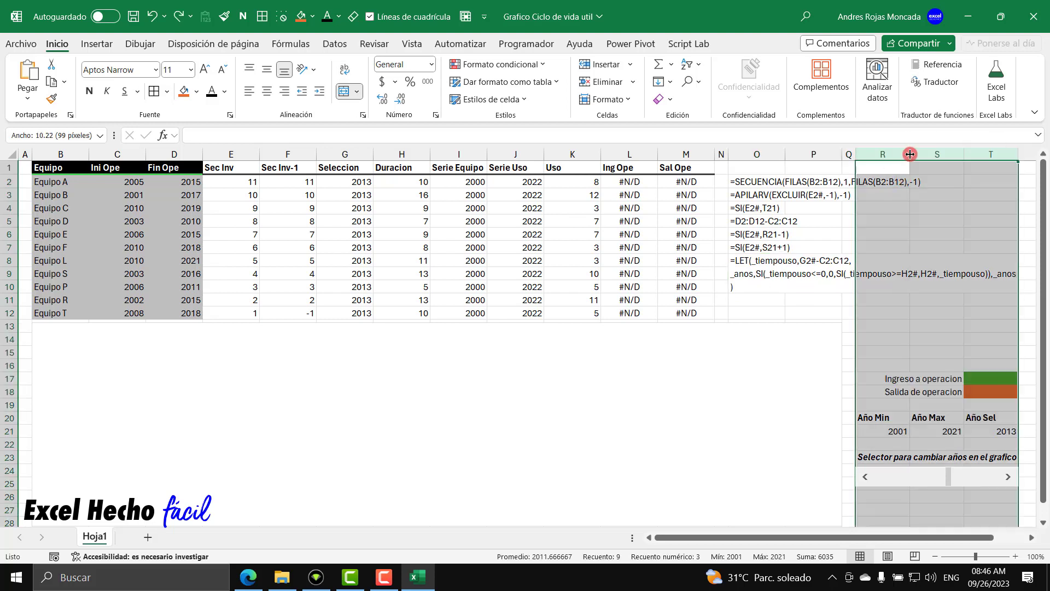
pyautogui.click(745, 290)
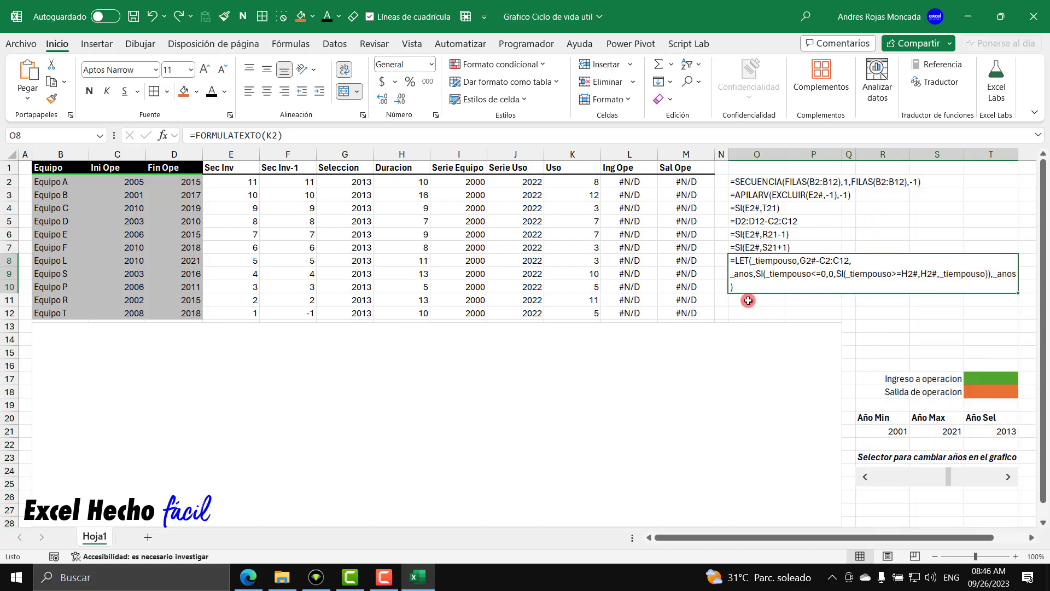
# Document the Ing Ope and Sal Ope formulas as text in R6 and R7 using FORMULATEXTO on L2 and M2
pyautogui.click(872, 225)
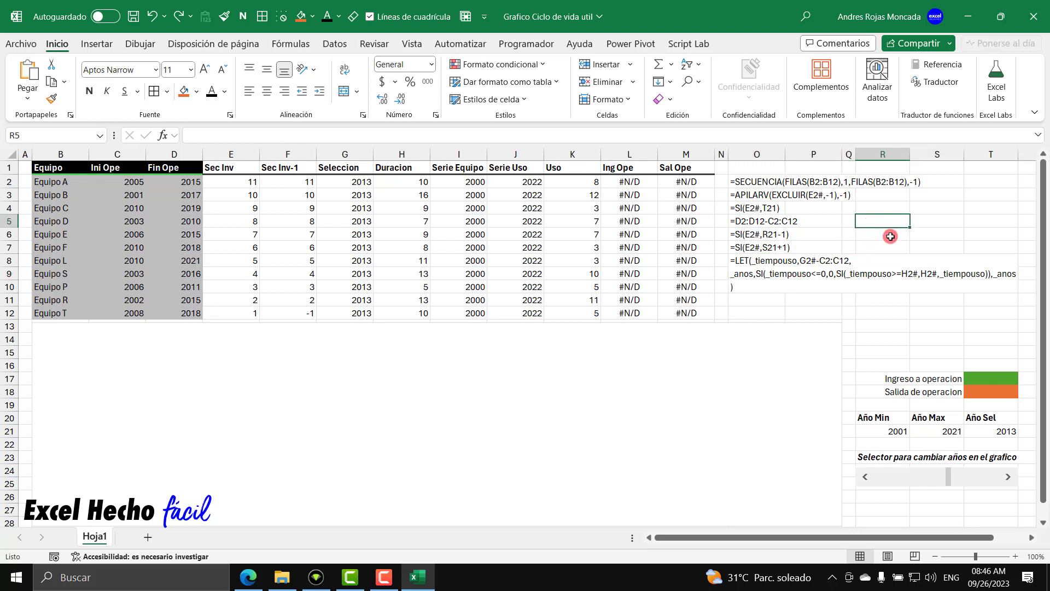
pyautogui.click(891, 237)
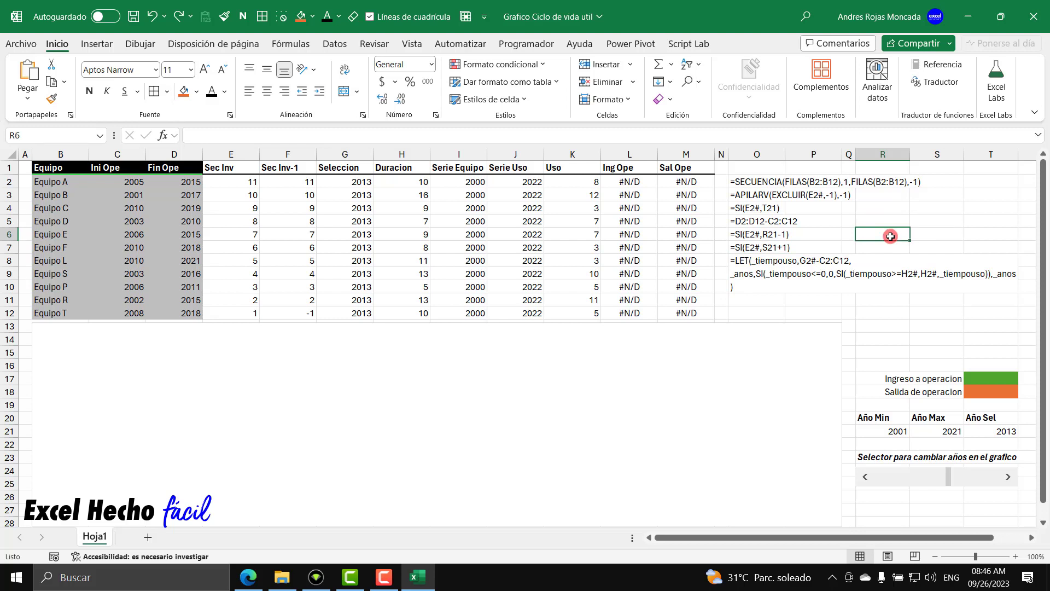
pyautogui.write('=for')
pyautogui.press('Tab')
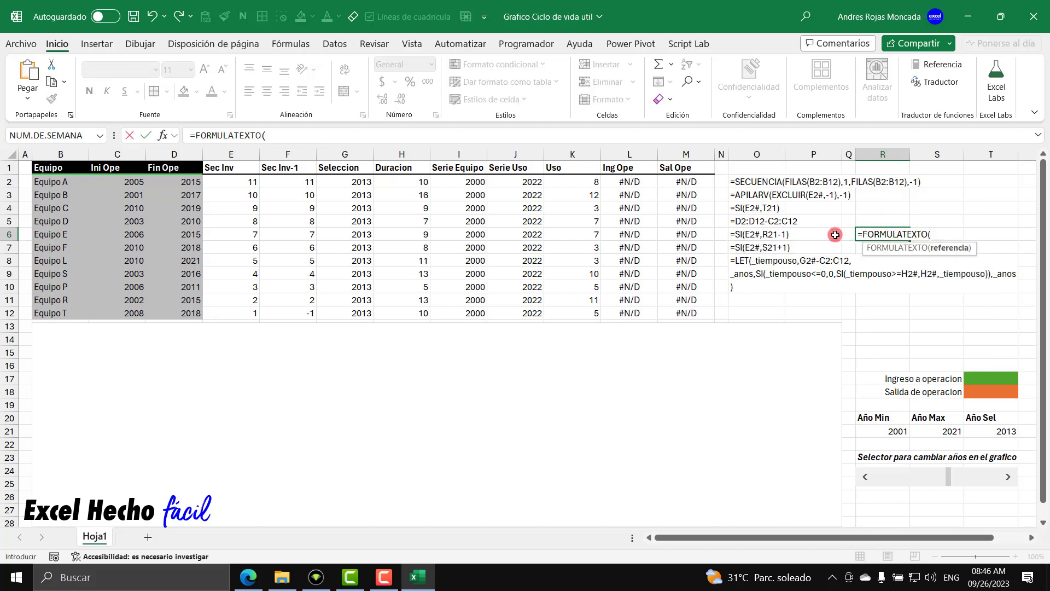
pyautogui.click(645, 180)
pyautogui.write(')')
pyautogui.press('Return')
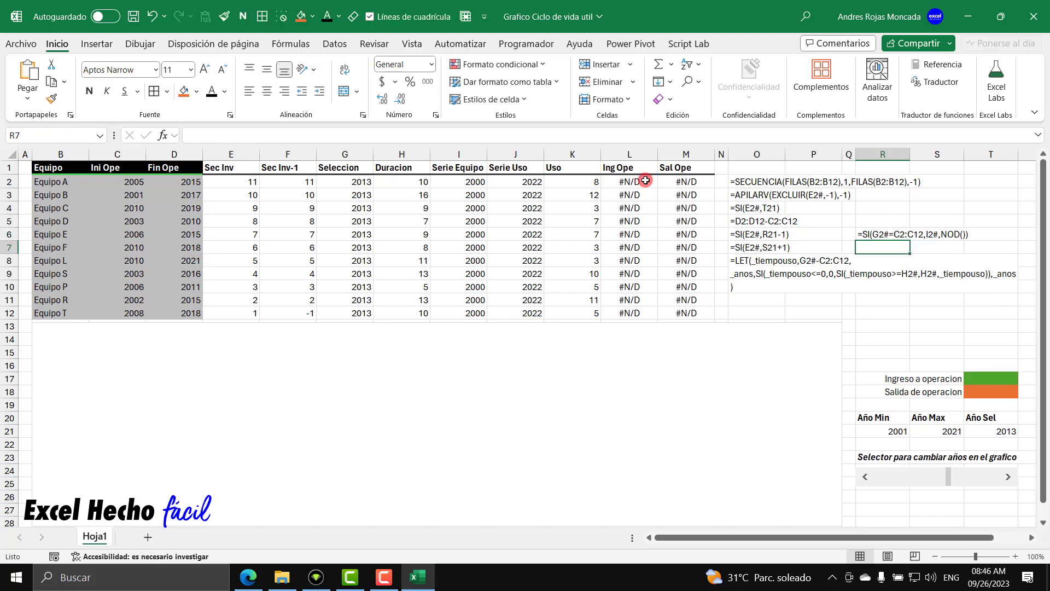
pyautogui.write('=for')
pyautogui.press('Tab')
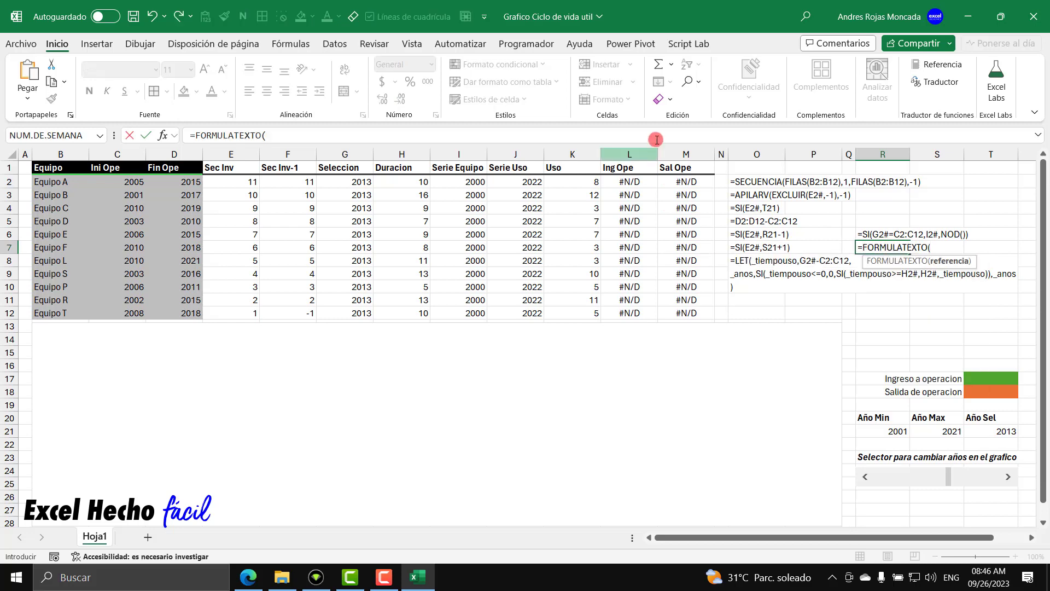
pyautogui.click(705, 178)
pyautogui.write(')')
pyautogui.press('Return')
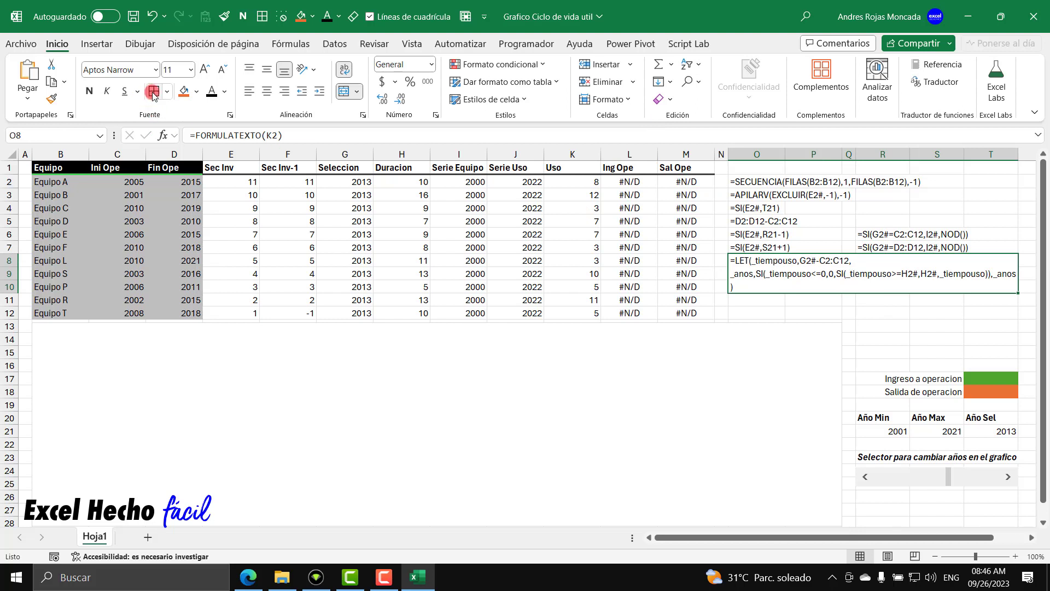
# Format the documented Uso formula in O8 as italic with the standard blue font colour
pyautogui.click(108, 91)
pyautogui.click(224, 92)
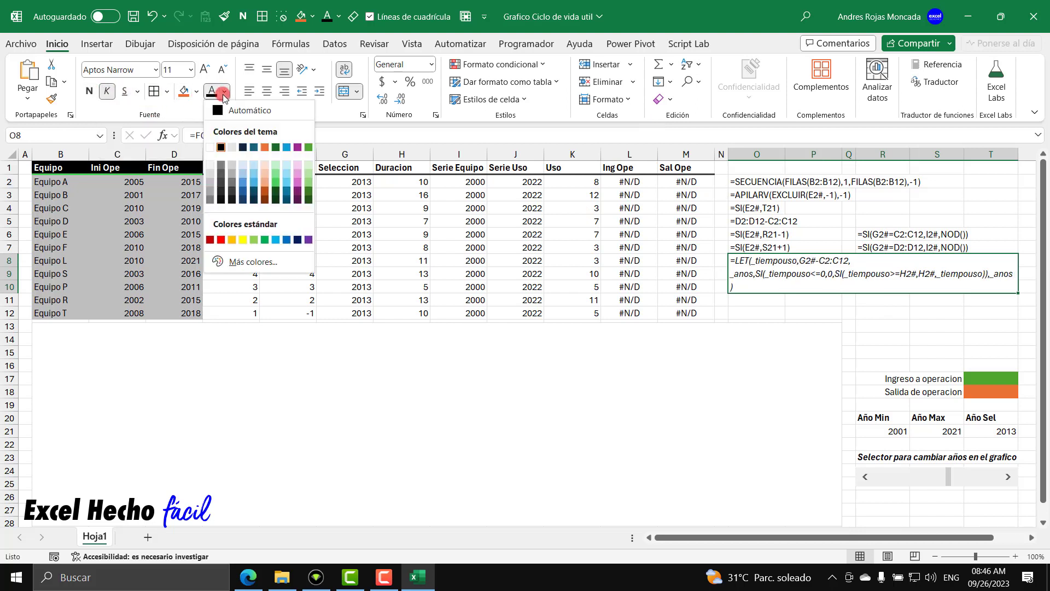
pyautogui.click(286, 240)
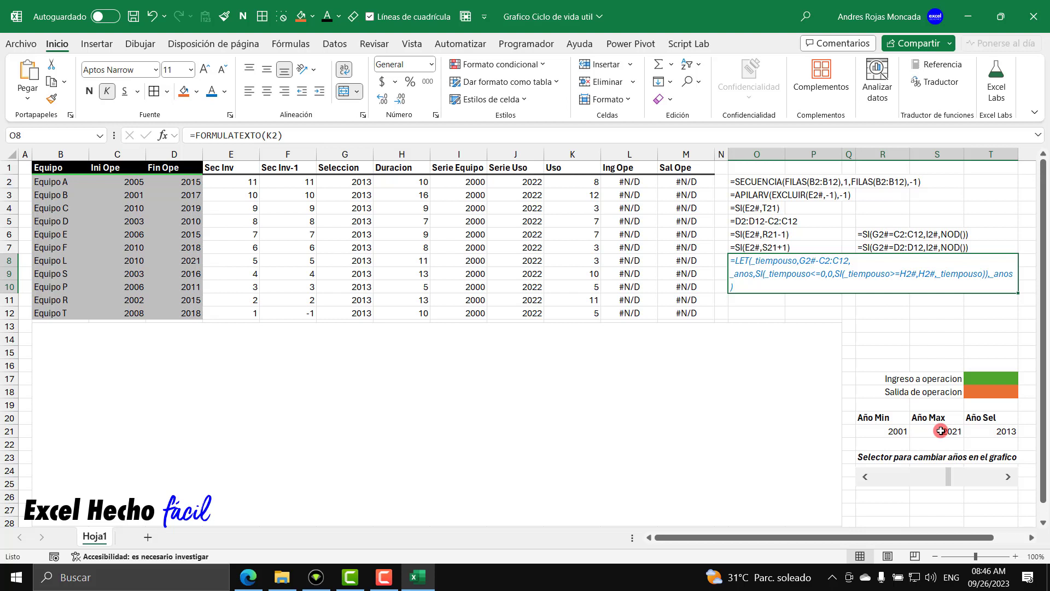
# Document the Año Min and Año Max formulas as text in R11 and R12 using FORMULATEXTO on R21 and S21
pyautogui.click(876, 300)
pyautogui.write('=')
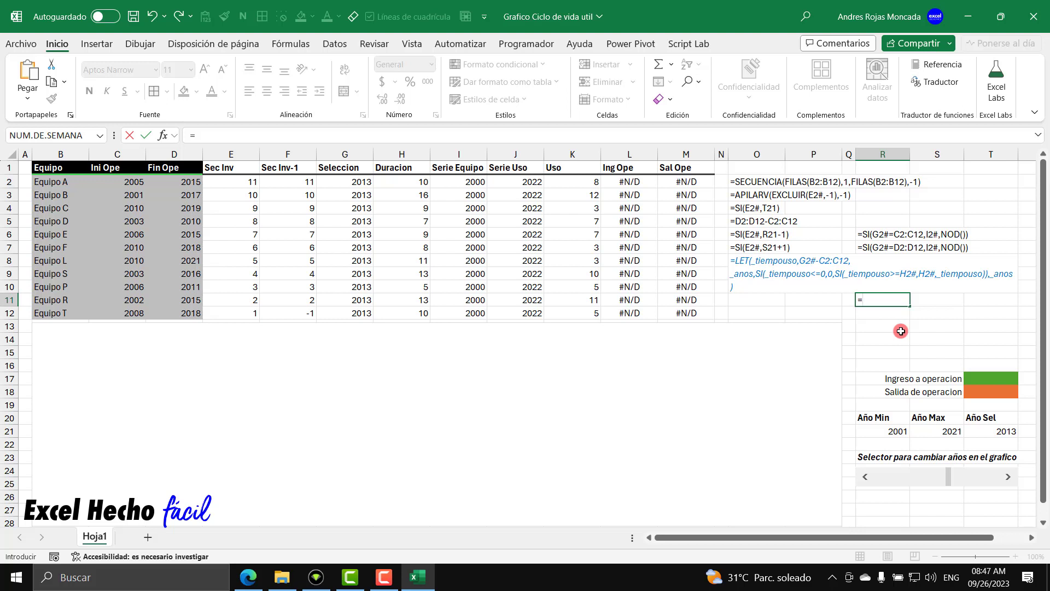
pyautogui.write('for')
pyautogui.press('Tab')
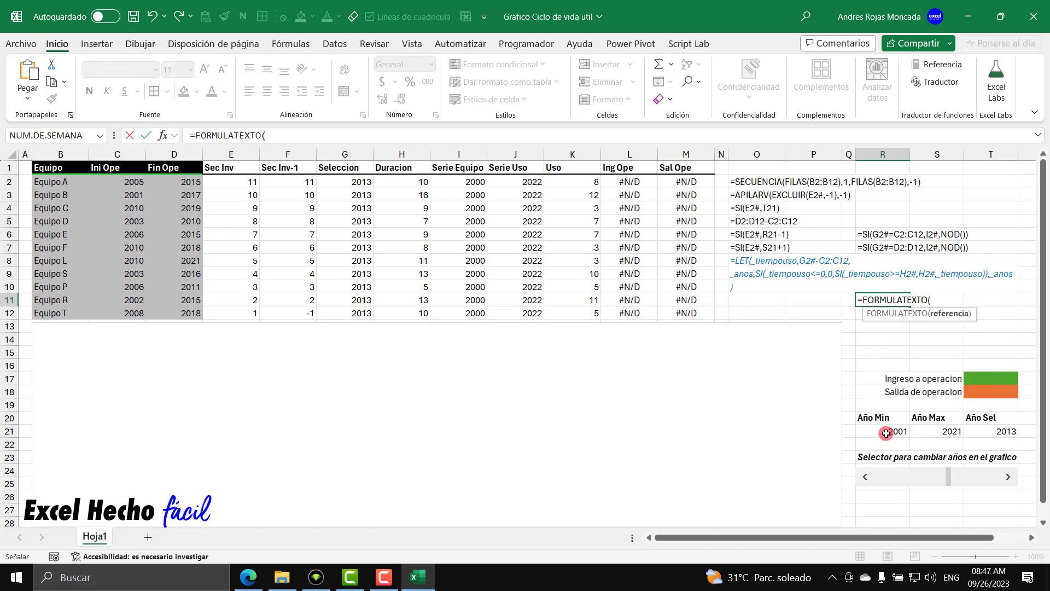
pyautogui.click(886, 433)
pyautogui.write(')')
pyautogui.press('Return')
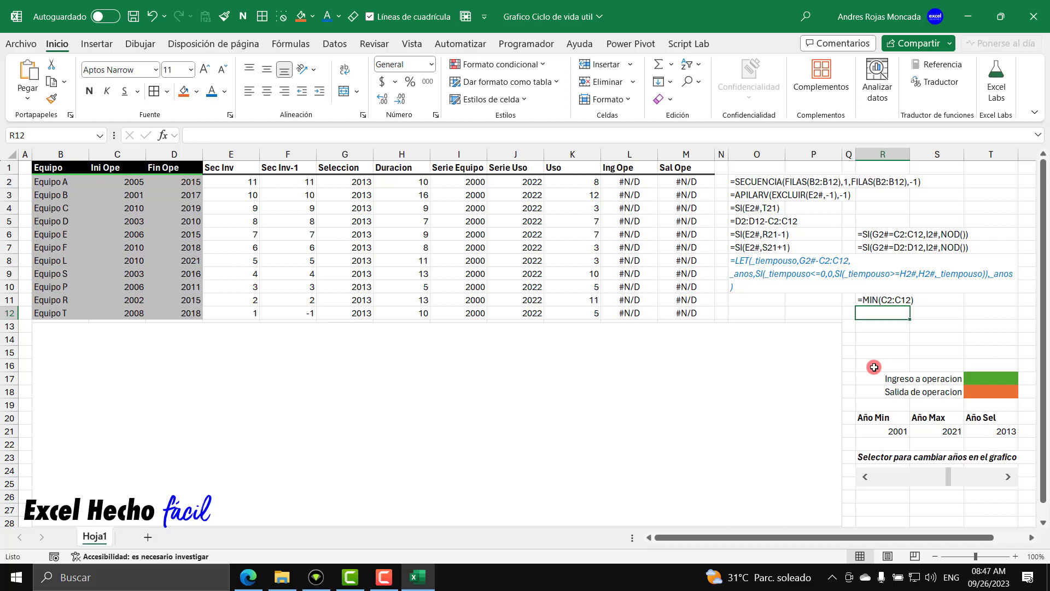
pyautogui.write('=for')
pyautogui.press('Tab')
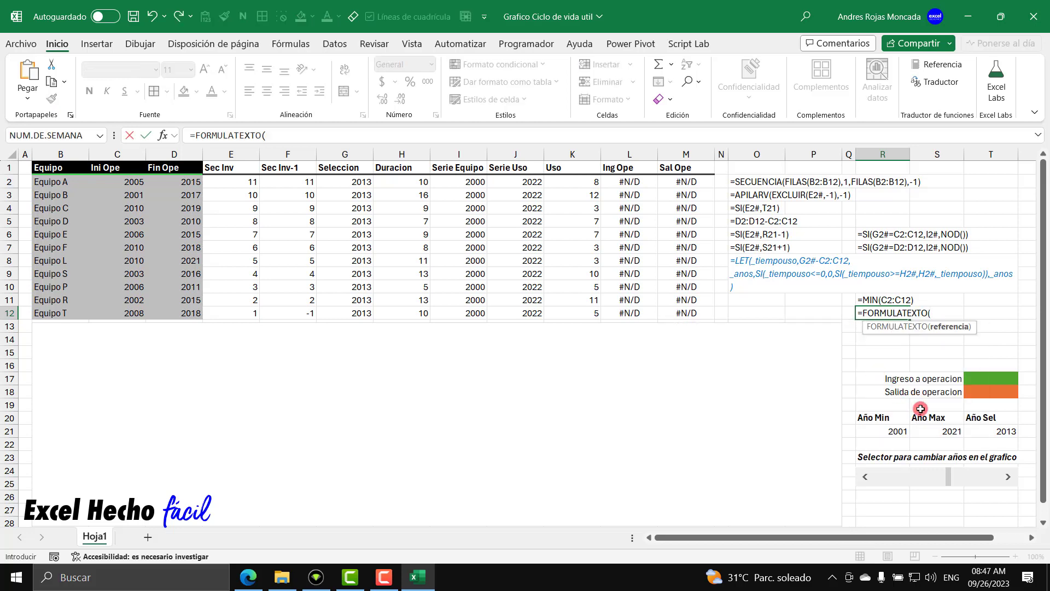
pyautogui.click(935, 430)
pyautogui.write(')')
pyautogui.press('Return')
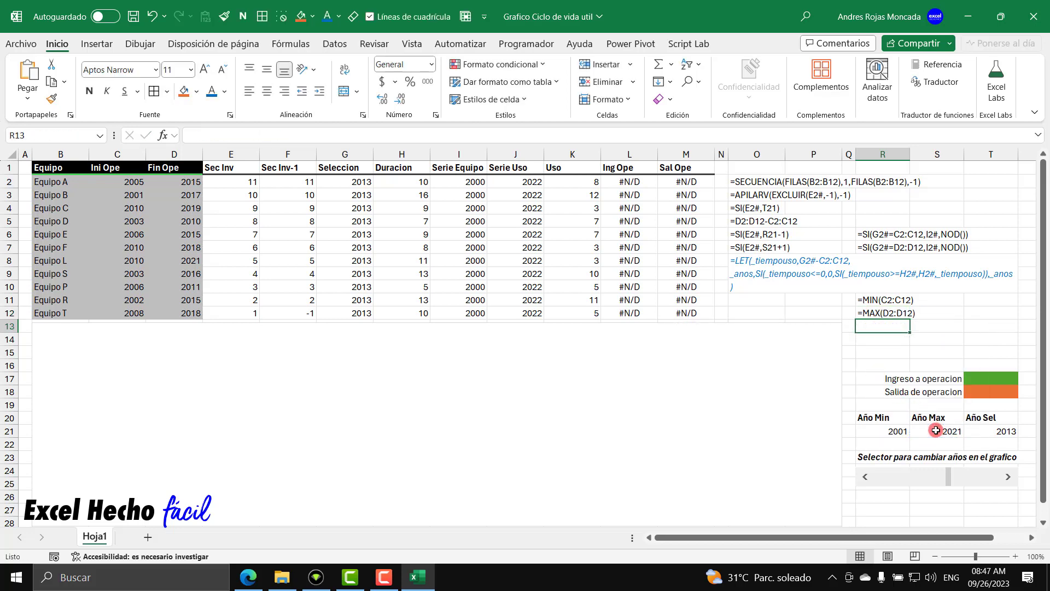
# Format the documented formulas in R11:R12 as italic with the standard dark red font colour
pyautogui.click(869, 301)
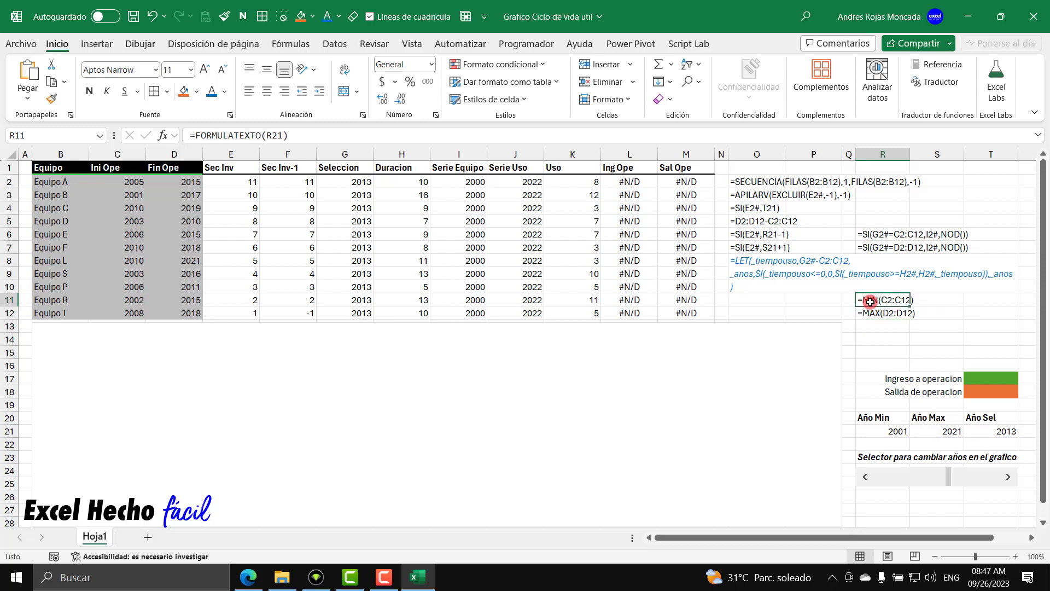
pyautogui.hotkey('shift', 'Down')
pyautogui.click(224, 93)
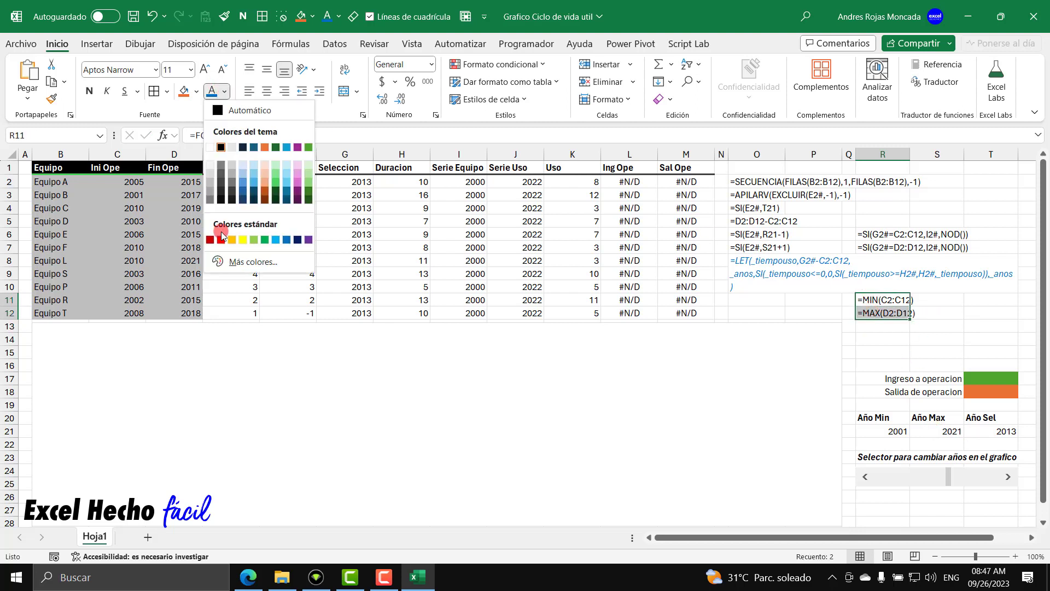
pyautogui.click(209, 239)
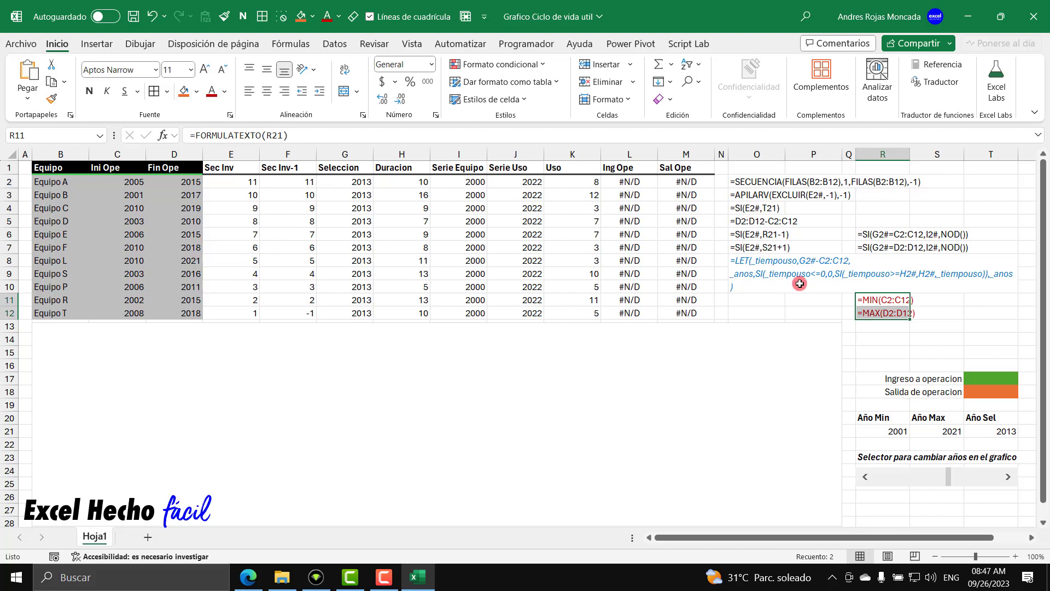
pyautogui.click(105, 92)
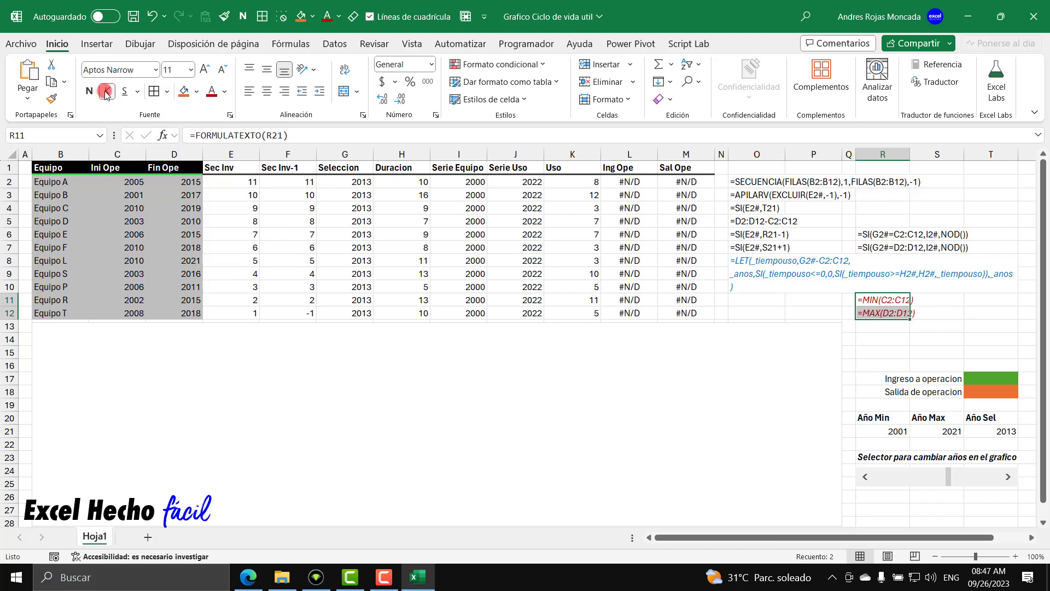
pyautogui.click(927, 314)
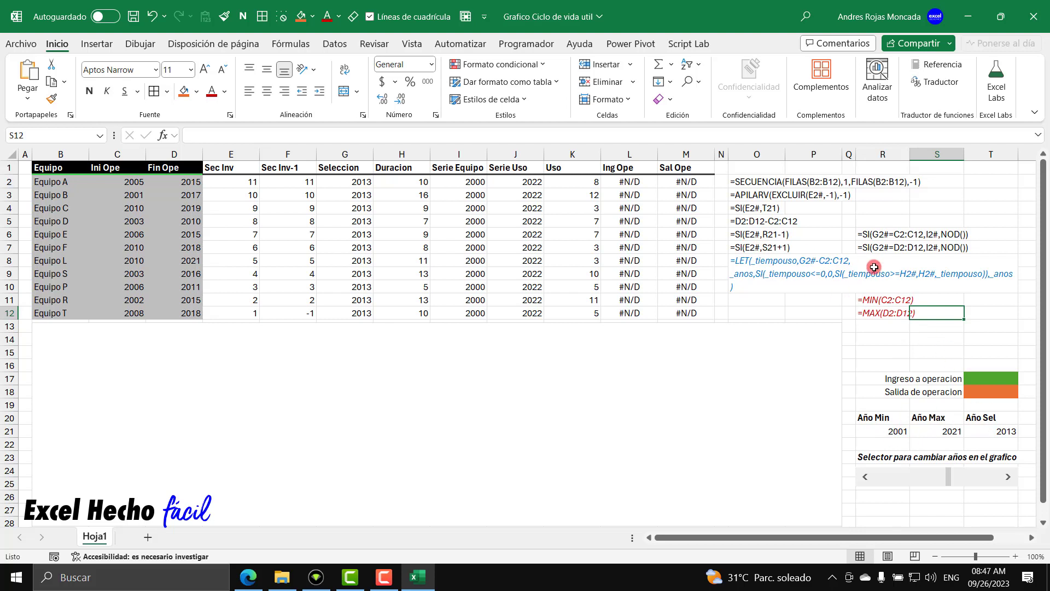
# Highlight the Uso values in K2:K12 and lower the year selector to 2010
pyautogui.moveTo(589, 184); pyautogui.dragTo(586, 308)
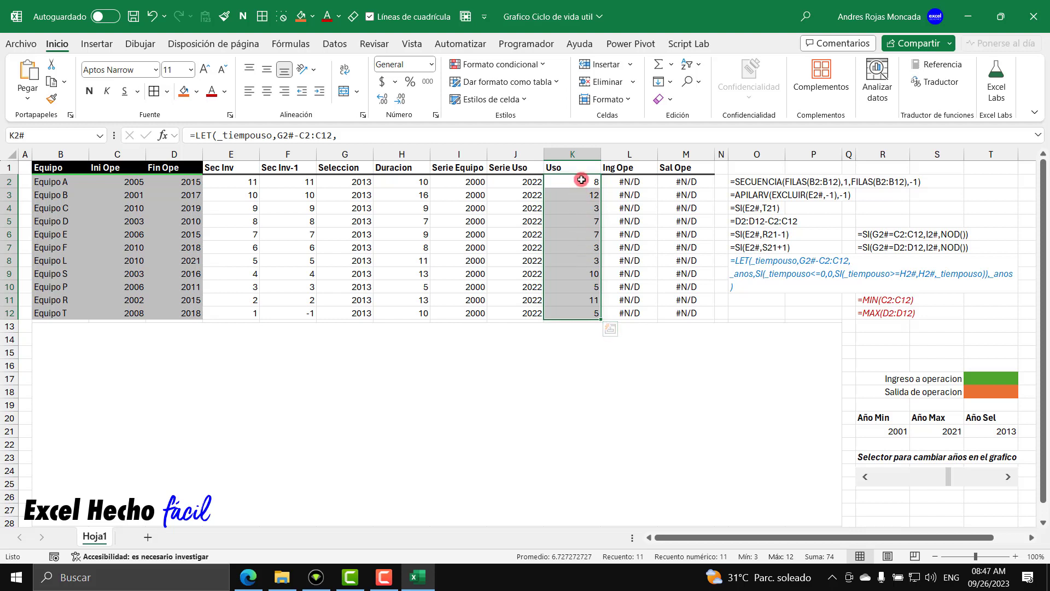
pyautogui.moveTo(582, 180); pyautogui.dragTo(576, 311)
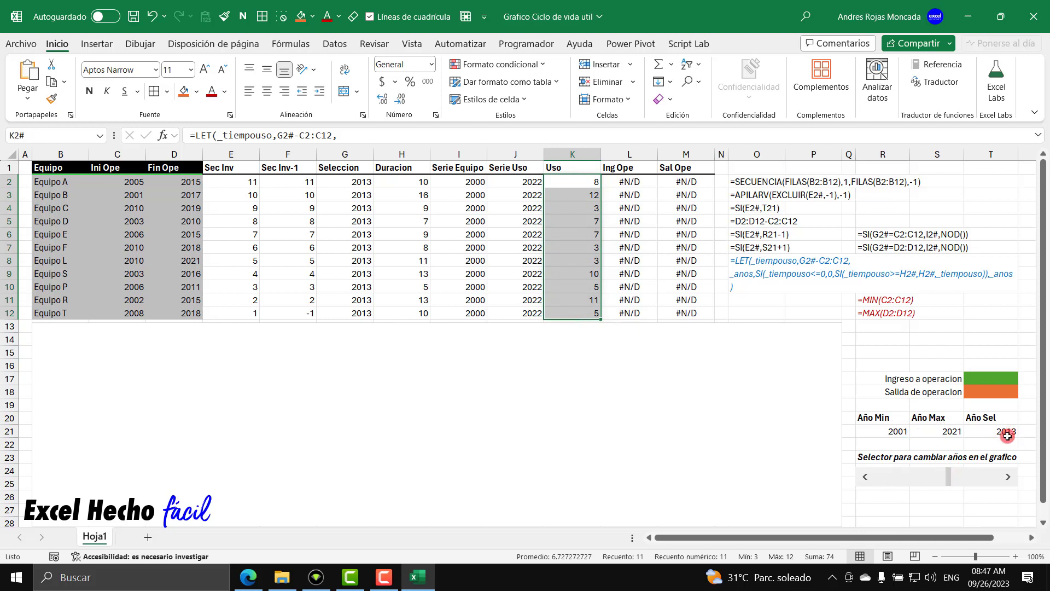
pyautogui.click(873, 480)
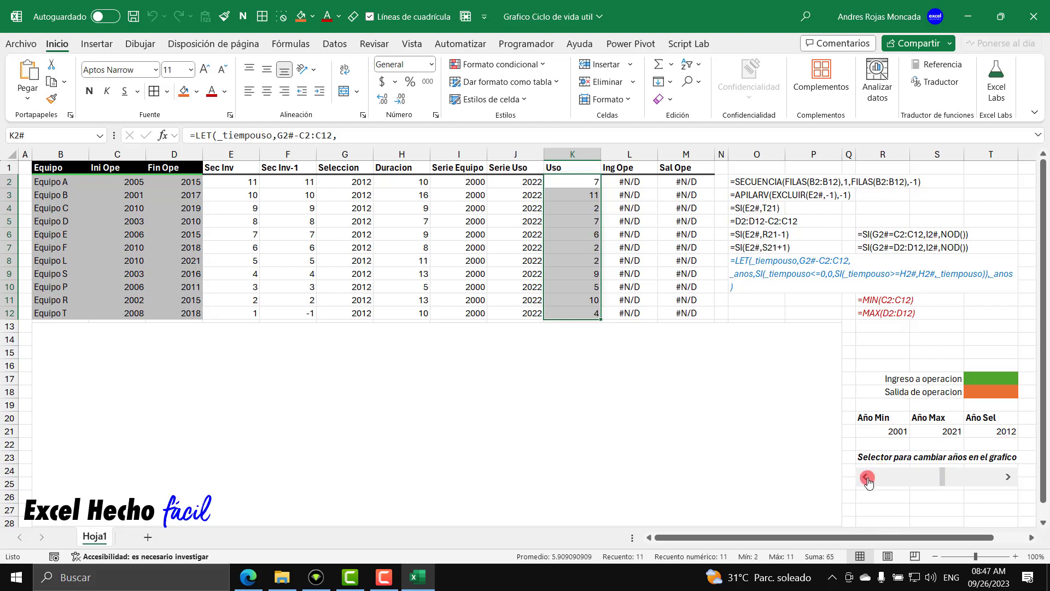
pyautogui.click(873, 480)
pyautogui.click(873, 479)
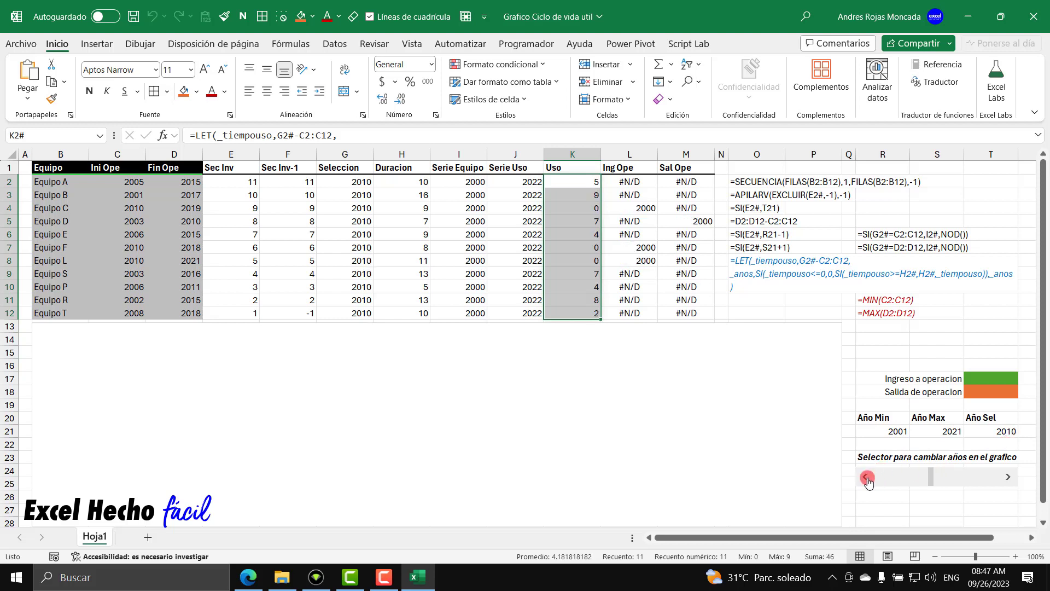
# Remove the closing _anos result from the Uso LET formula in K2, leaving a comma after the _anos calculation
pyautogui.click(589, 184)
pyautogui.press('F2')
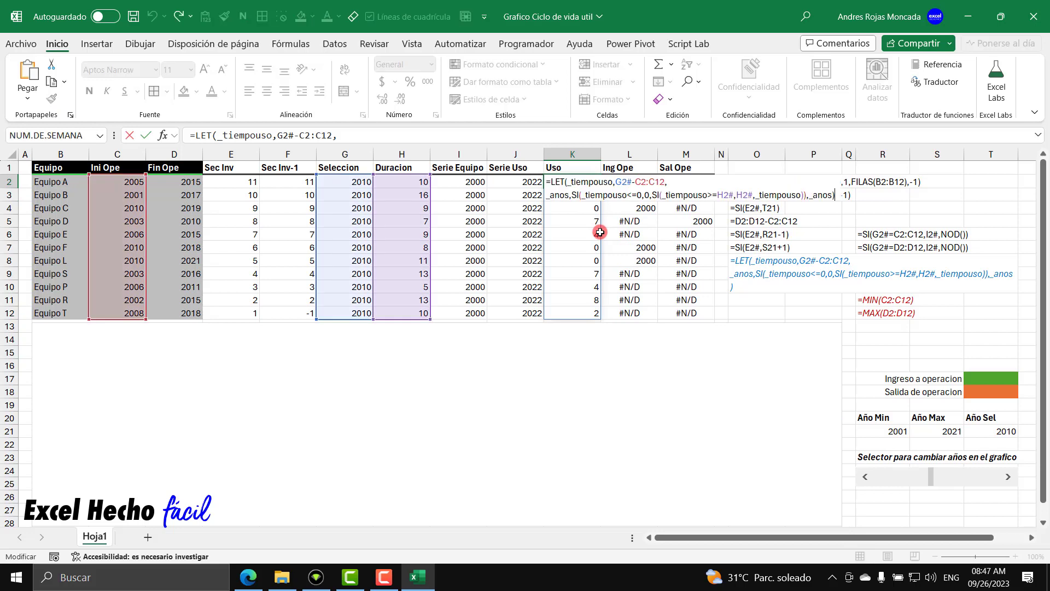
pyautogui.press('BackSpace')
pyautogui.press('BackSpace')
pyautogui.press('BackSpace')
pyautogui.press('BackSpace')
pyautogui.press('BackSpace')
pyautogui.press('BackSpace')
pyautogui.press('BackSpace')
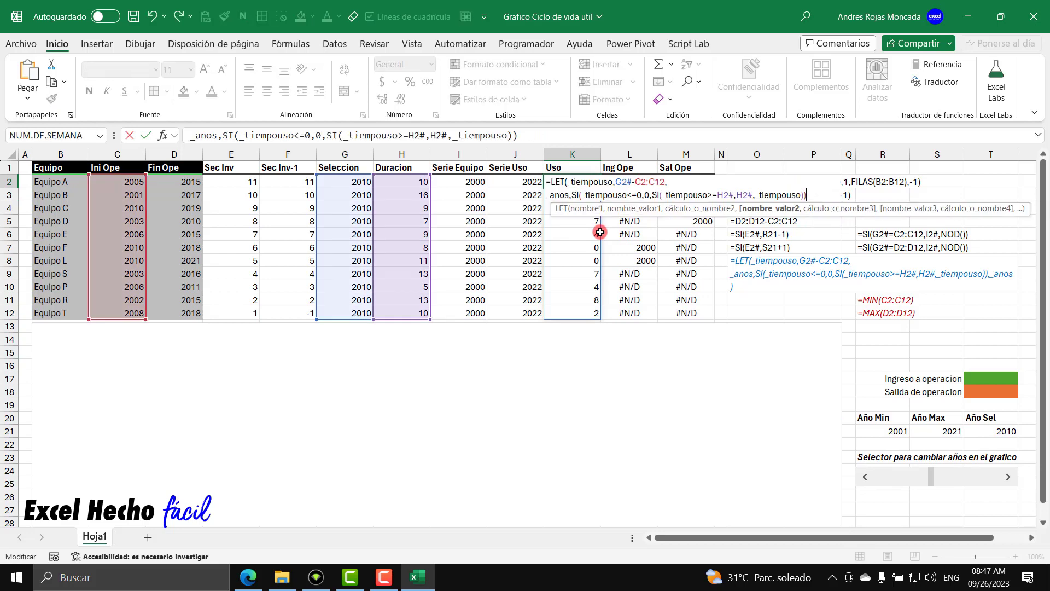
pyautogui.moveTo(569, 195); pyautogui.dragTo(549, 196)
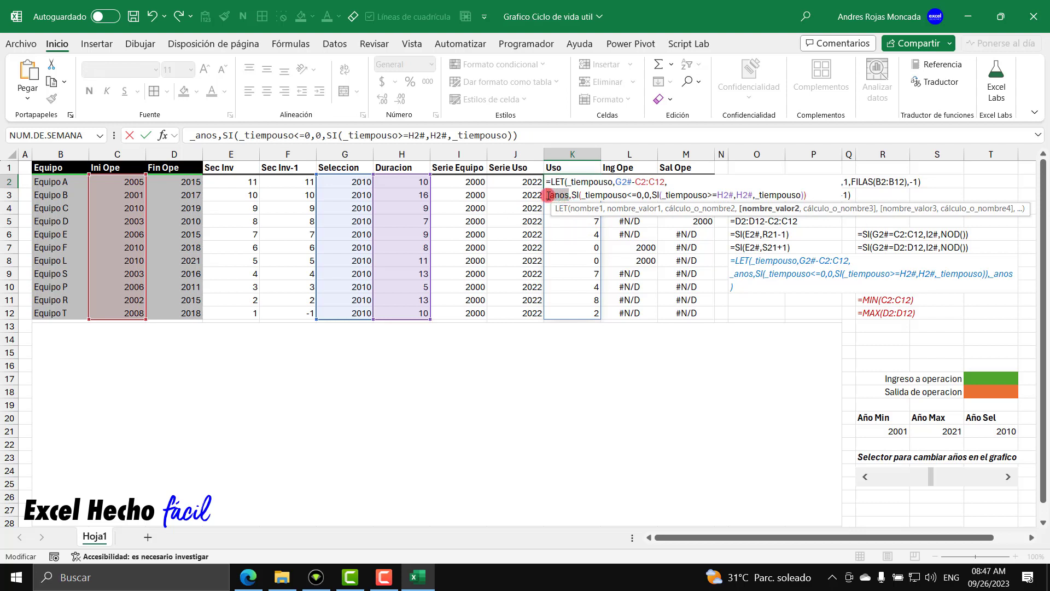
pyautogui.moveTo(854, 212); pyautogui.dragTo(856, 285)
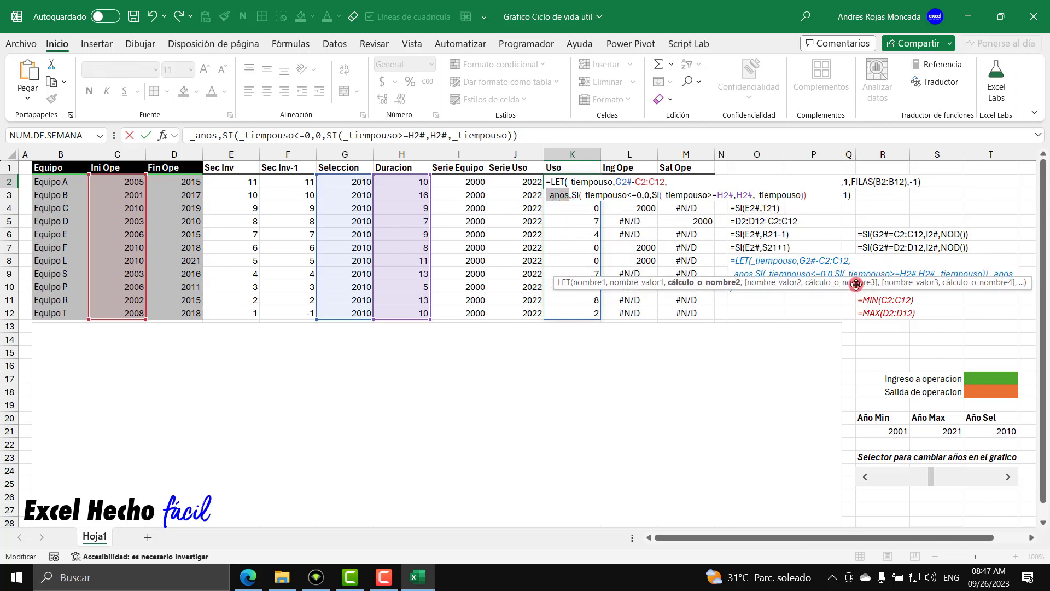
pyautogui.click(814, 197)
pyautogui.write(',')
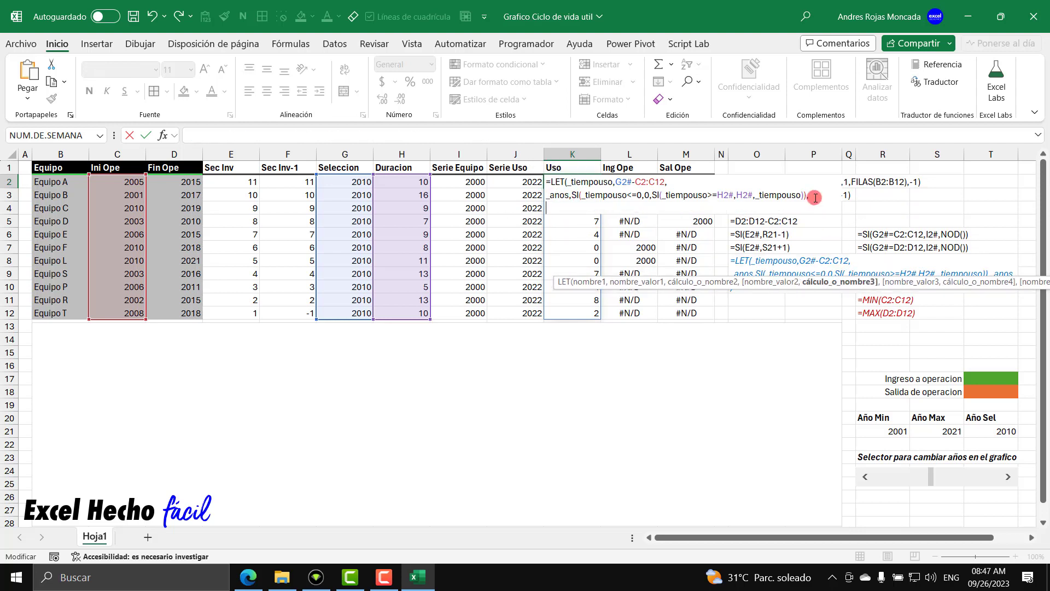
# Complete the Uso LET formula with TEXTO(_anos,"00") on a new line as its returned result
pyautogui.hotkey('alt', 'Return')
pyautogui.write('tex')
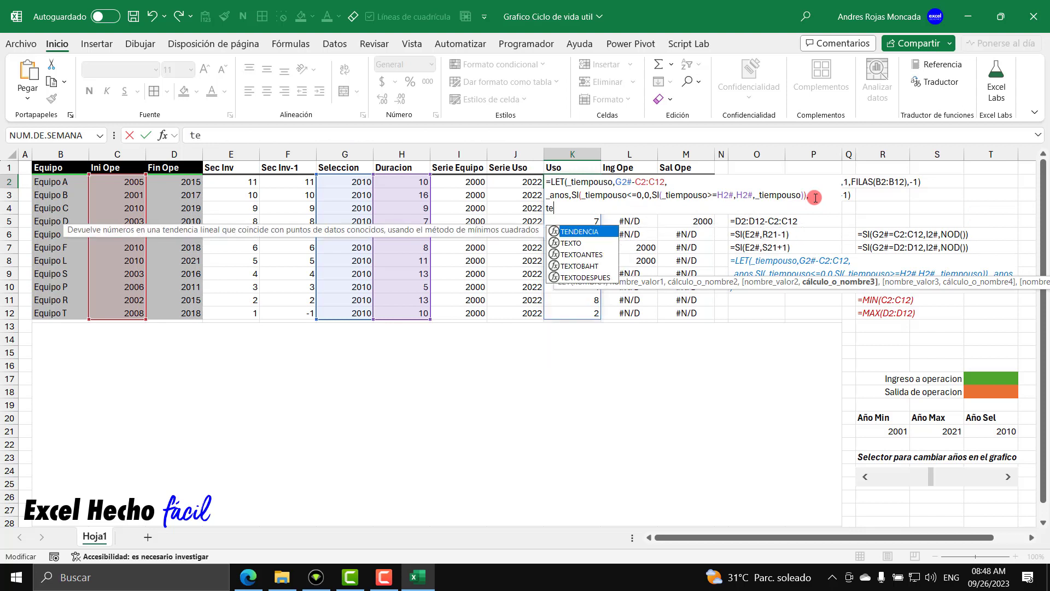
pyautogui.press('Tab')
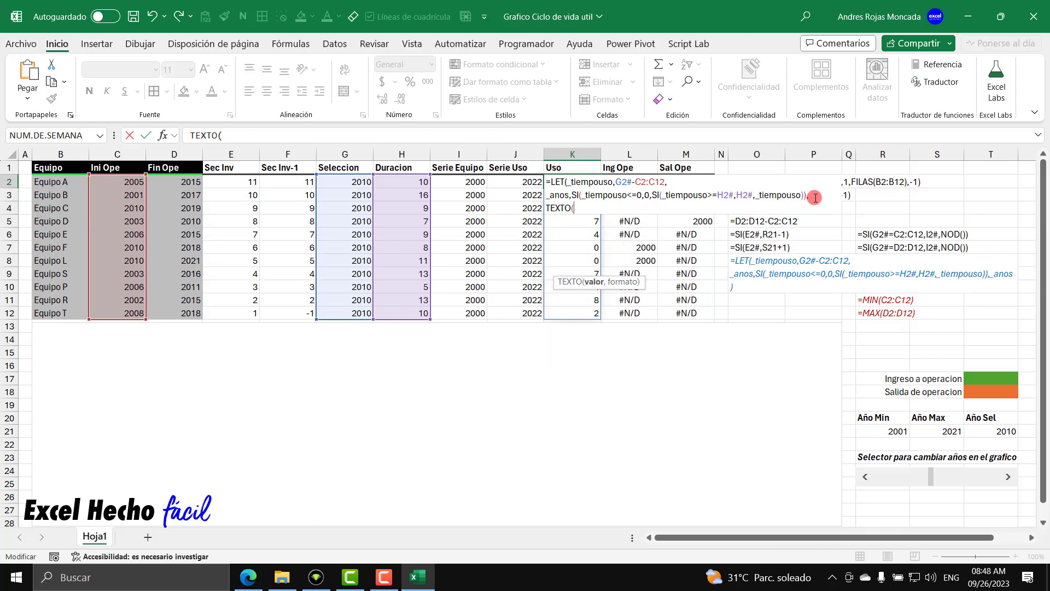
pyautogui.write('_')
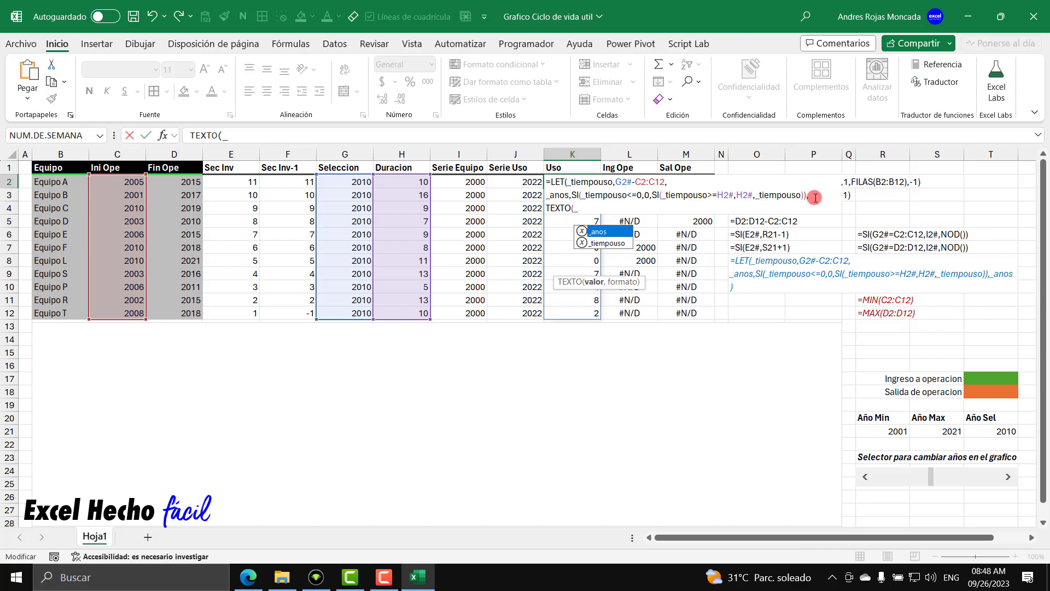
pyautogui.press('Tab')
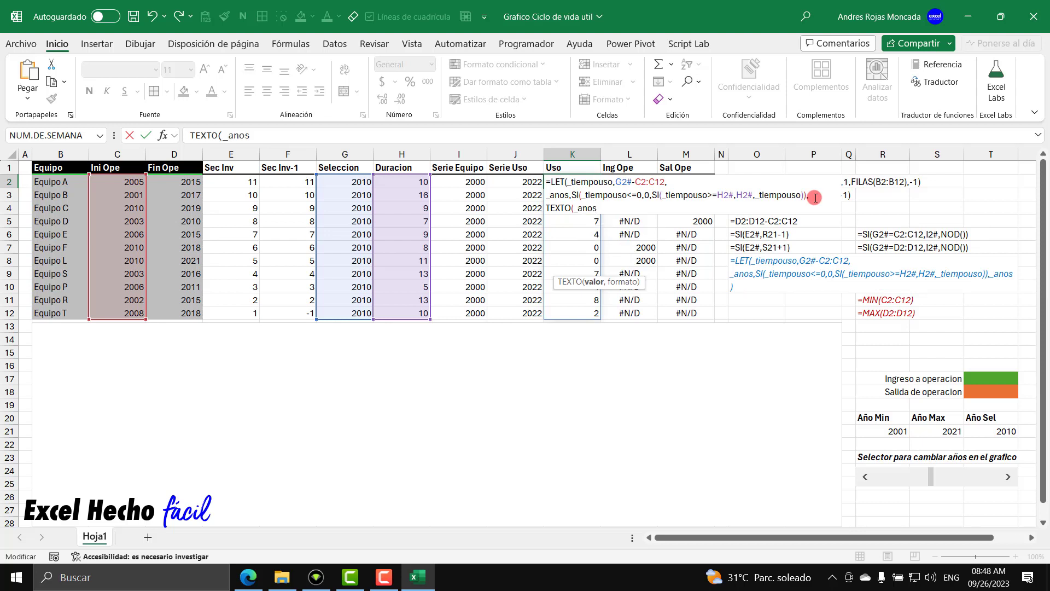
pyautogui.write(',"00')
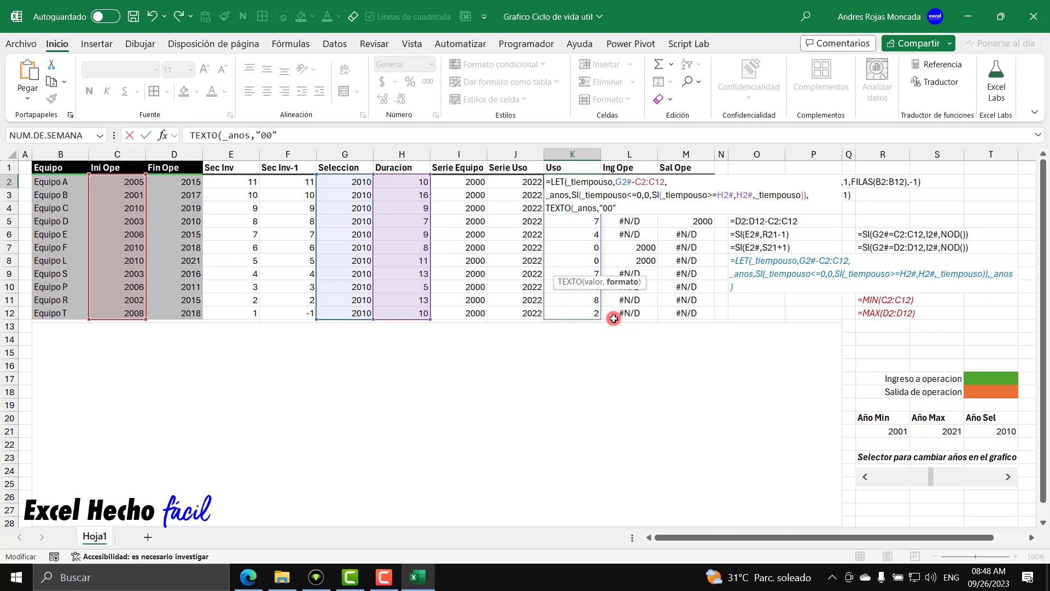
pyautogui.write(')')
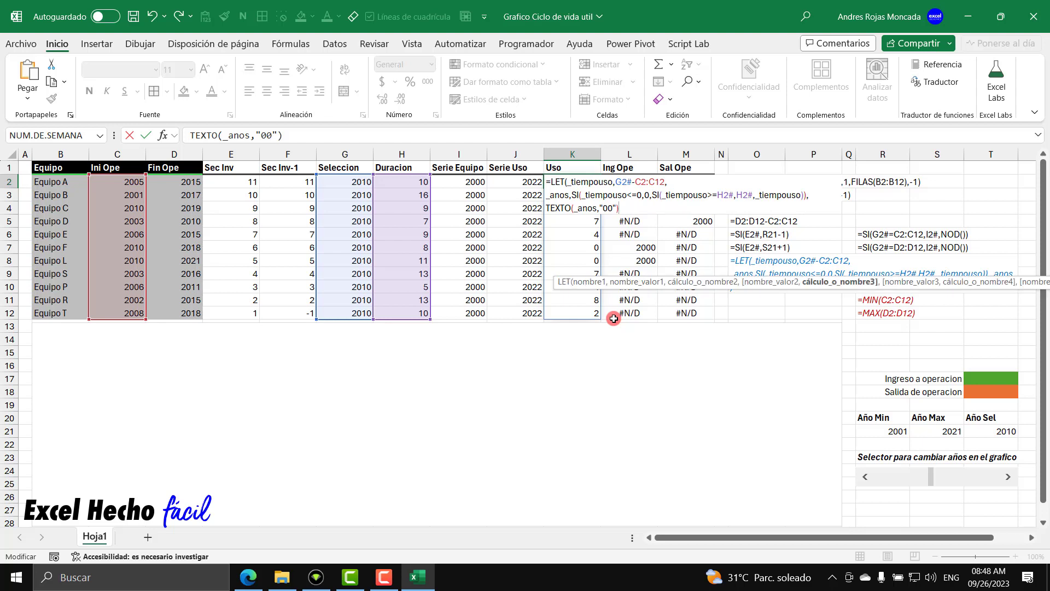
pyautogui.press('Return')
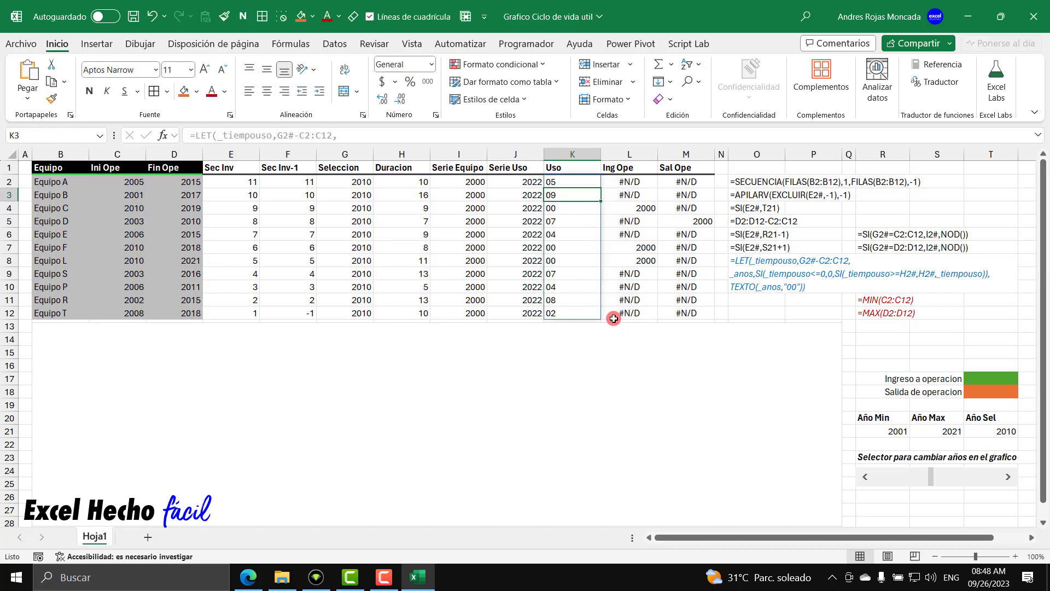
# Review the two-digit Uso values in K2:K12 with the year selector raised to 2016 and returned to 2010
pyautogui.moveTo(565, 183); pyautogui.dragTo(568, 311)
pyautogui.click(564, 183)
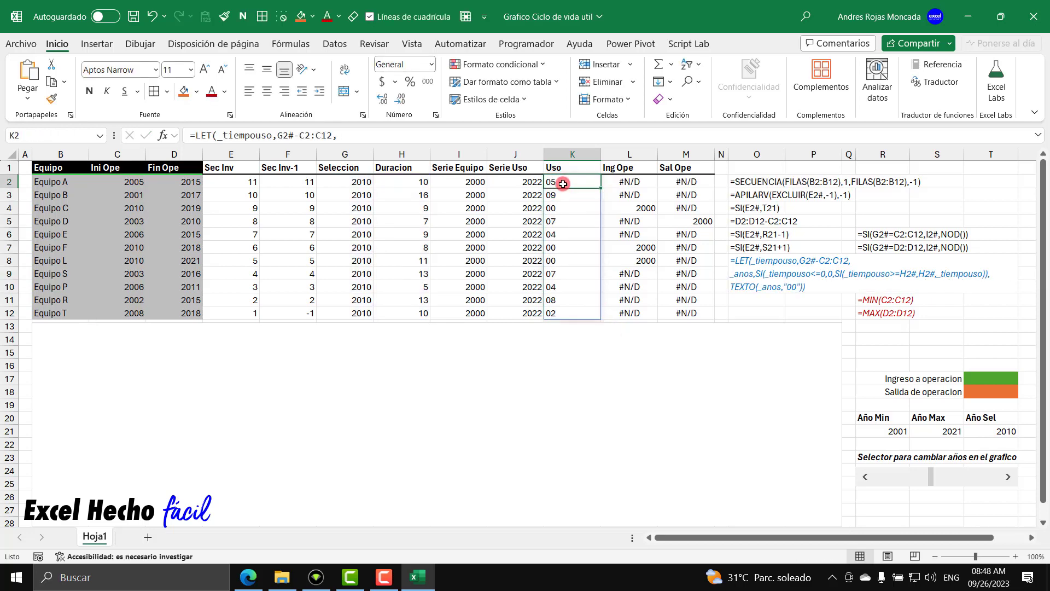
pyautogui.press('Down')
pyautogui.press('Down')
pyautogui.press('Down')
pyautogui.press('Down')
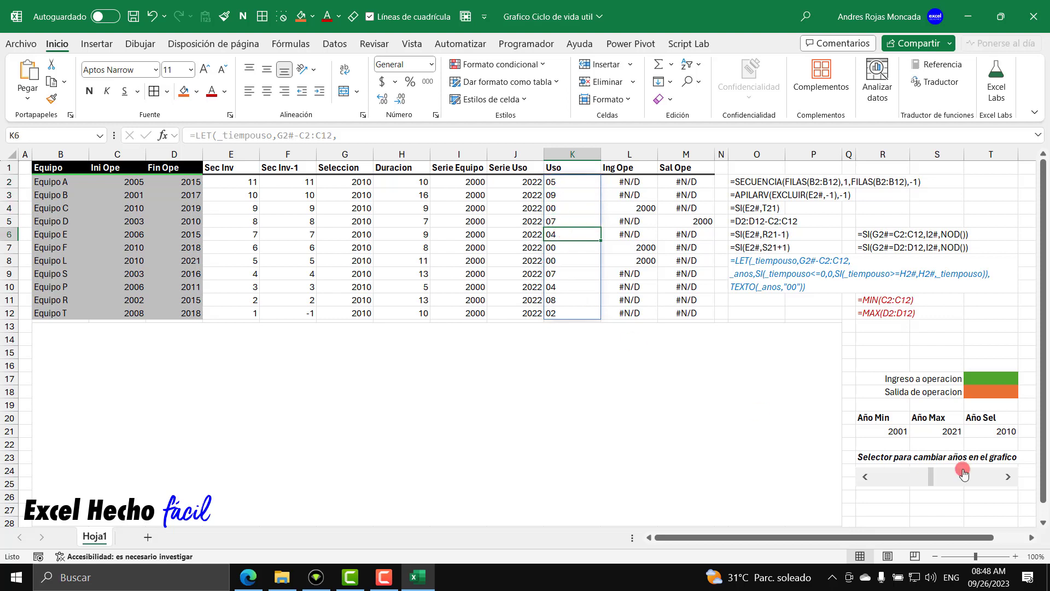
pyautogui.click(1009, 476)
pyautogui.click(1009, 476)
pyautogui.click(1008, 477)
pyautogui.click(1009, 476)
pyautogui.click(1009, 476)
pyautogui.click(1009, 476)
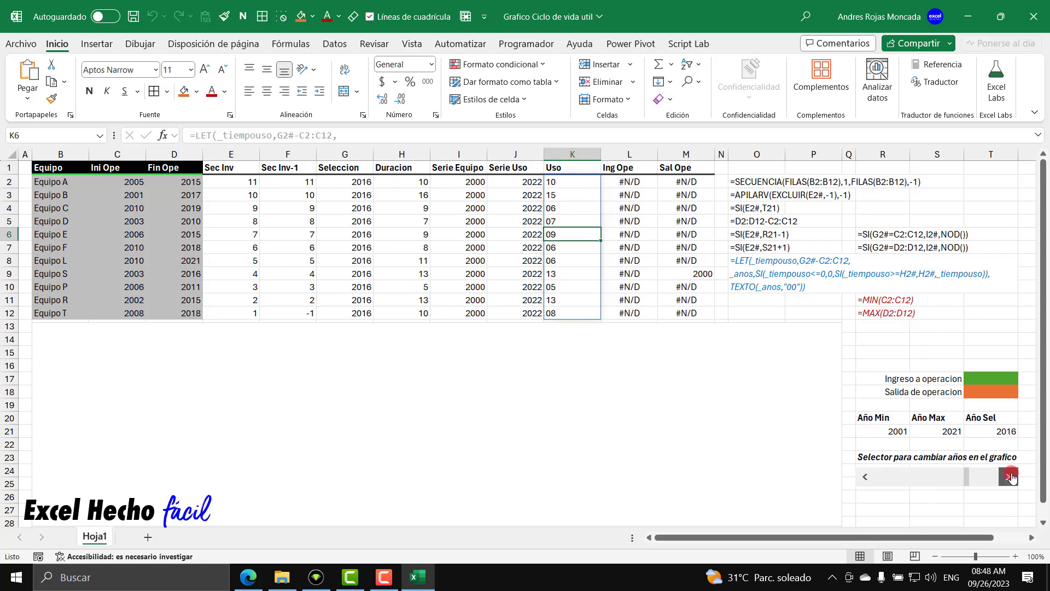
pyautogui.click(563, 196)
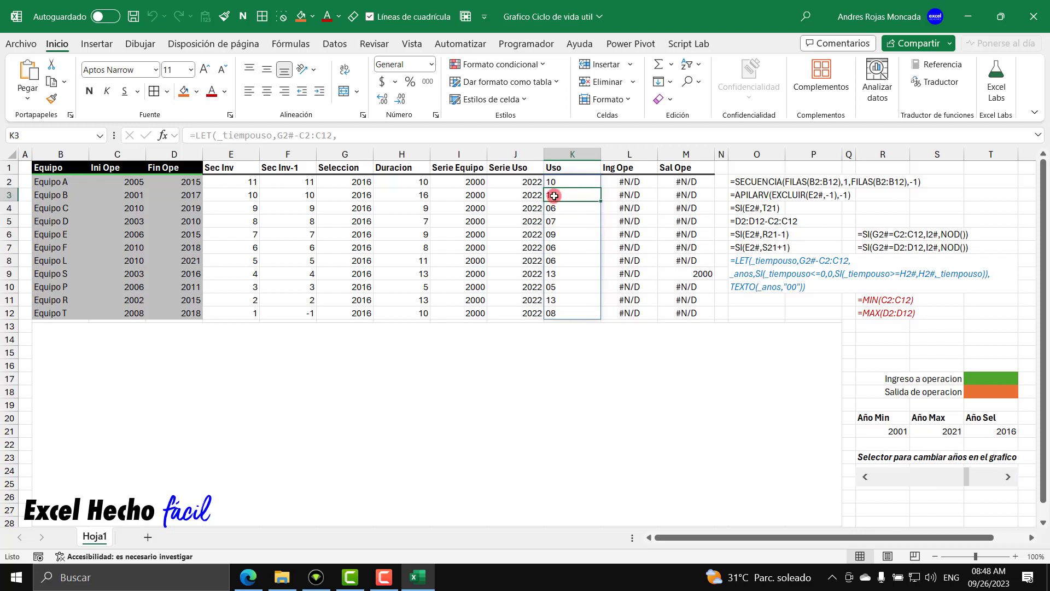
pyautogui.click(869, 478)
pyautogui.click(869, 477)
pyautogui.click(869, 478)
pyautogui.click(869, 477)
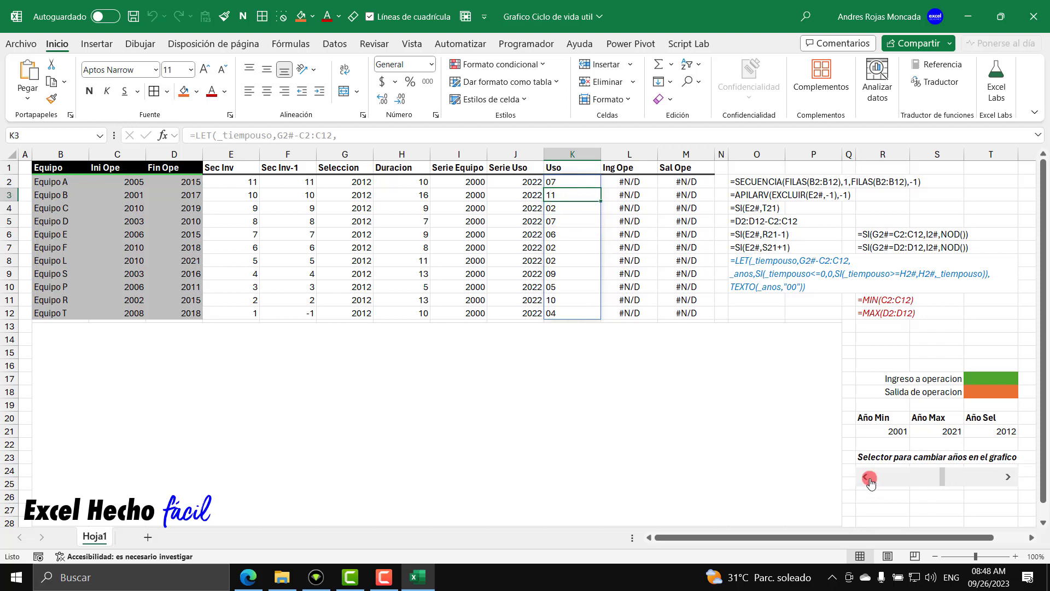
pyautogui.click(870, 478)
pyautogui.click(869, 477)
# Append &"Año(s)" to the TEXTO result in the Uso formula in K2
pyautogui.click(576, 180)
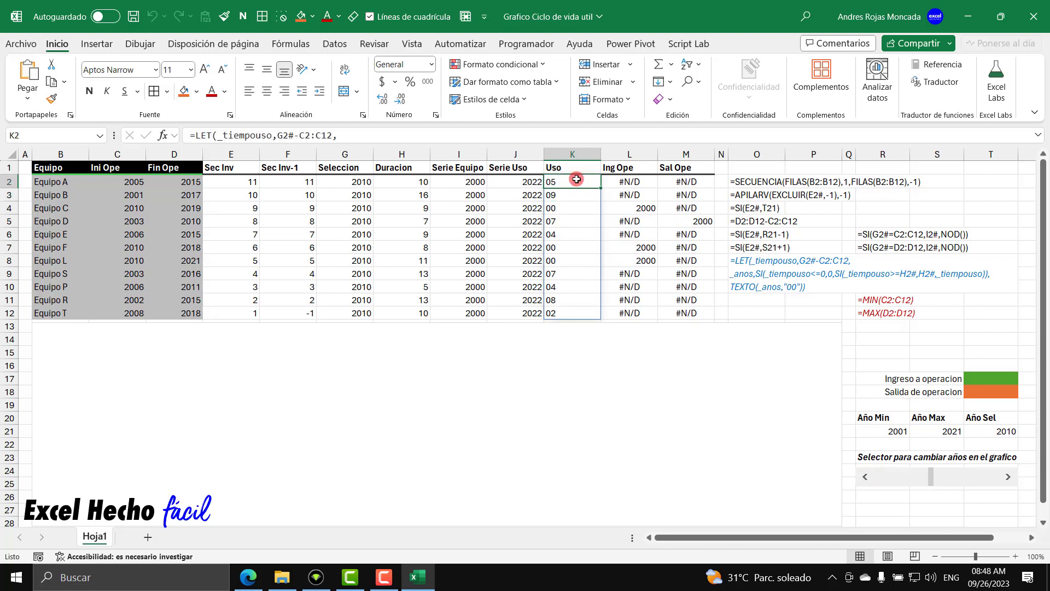
pyautogui.press('F2')
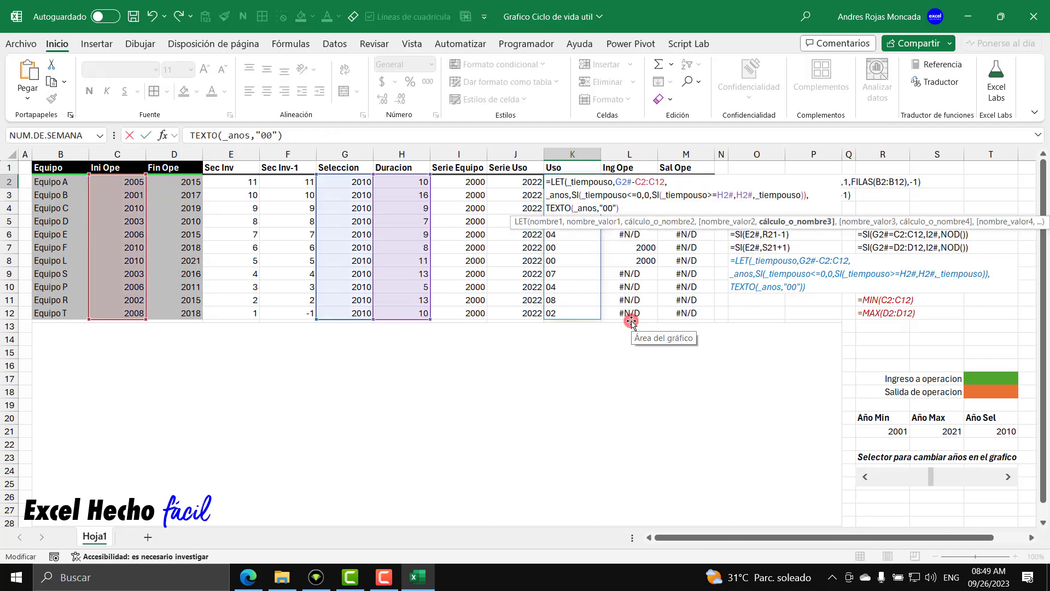
pyautogui.write('&"Años')
pyautogui.press('BackSpace')
pyautogui.write('(s)"')
pyautogui.write(')')
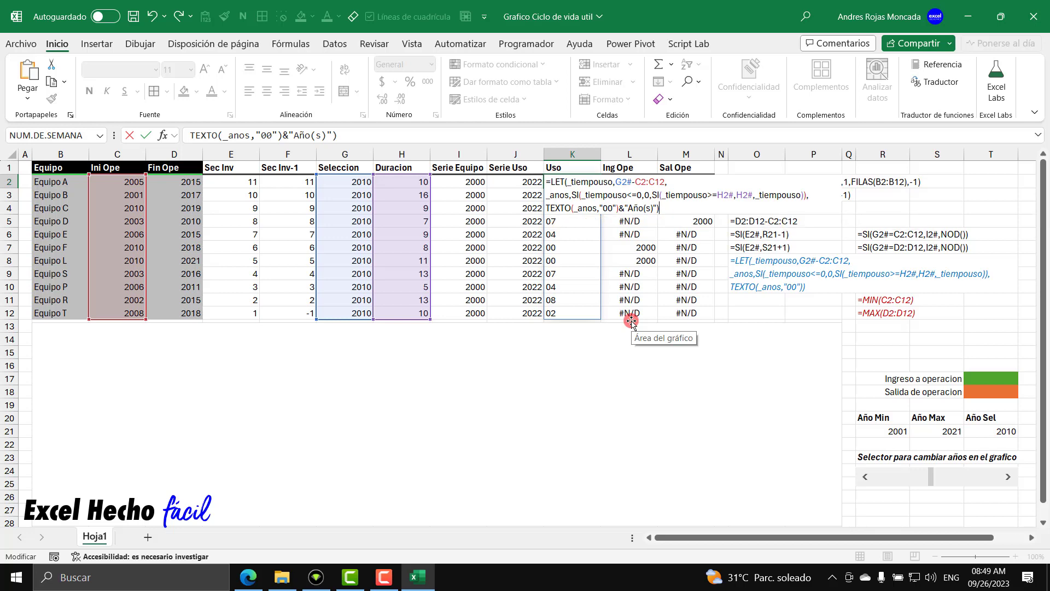
pyautogui.press('Return')
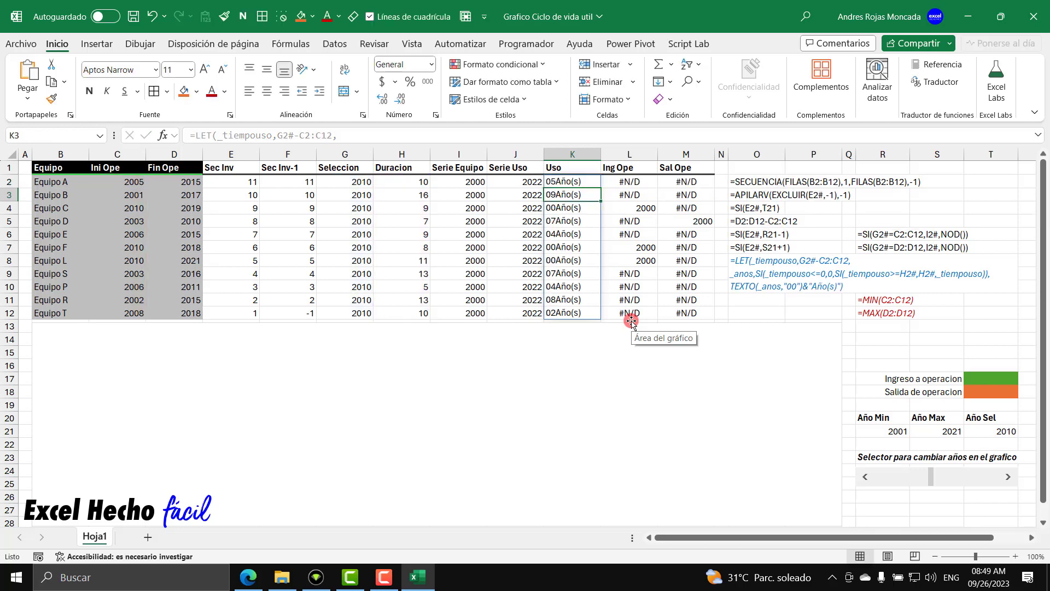
# Insert a space before Año(s) inside the quoted suffix of the Uso formula in K2
pyautogui.click(579, 184)
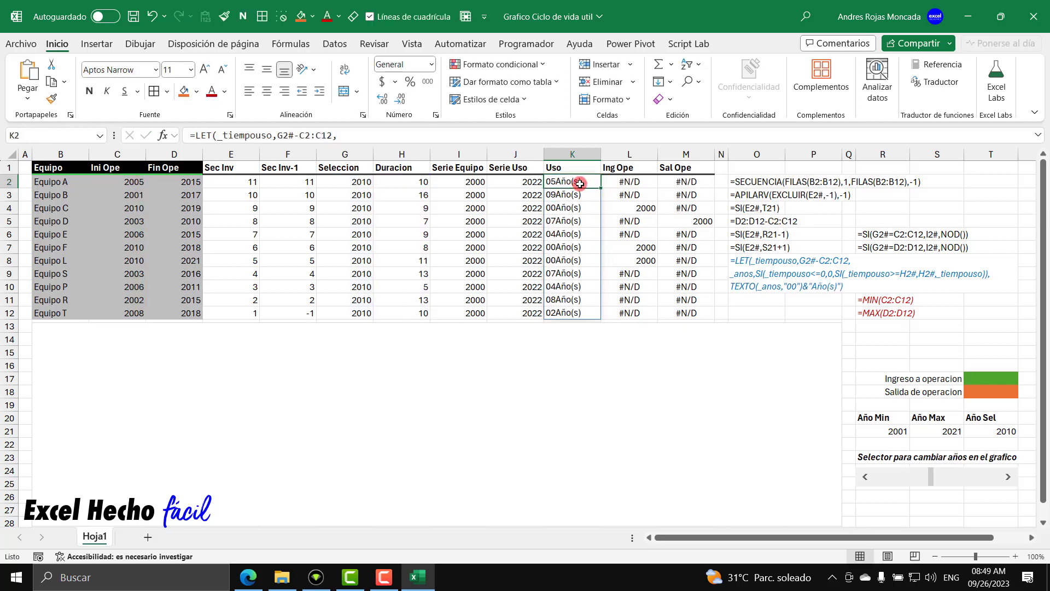
pyautogui.doubleClick(579, 184)
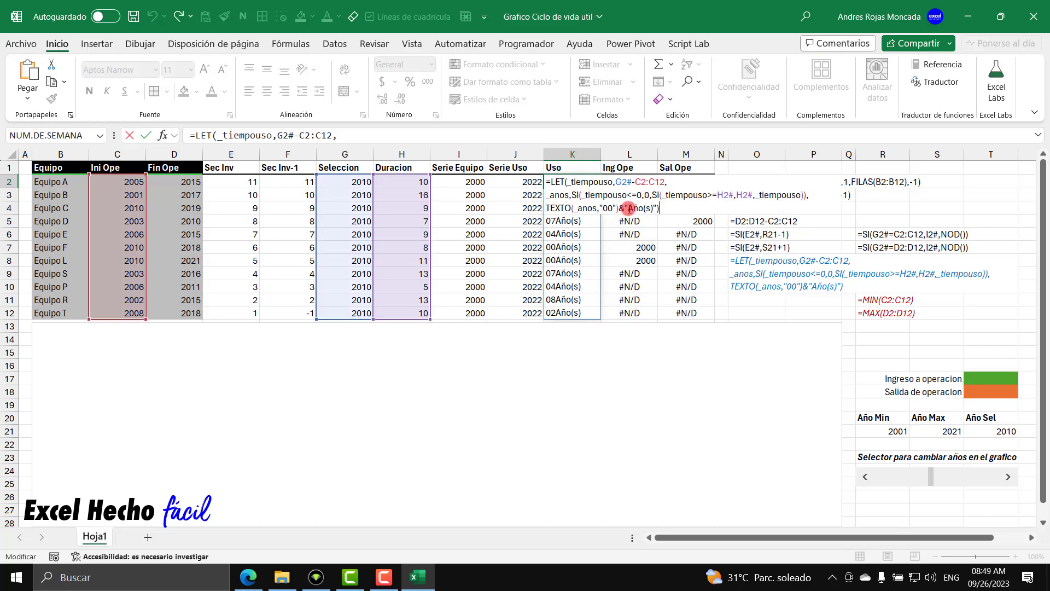
pyautogui.press('Return')
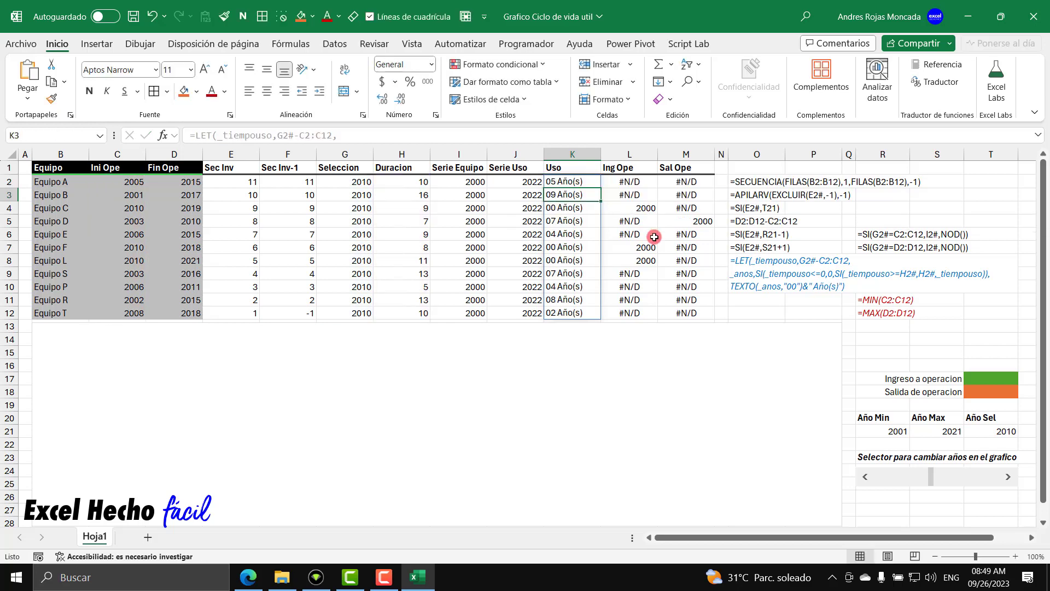
# Check the Uso labels in K2:K6 and how they respond to raising the year selector and returning it to 2010
pyautogui.click(593, 182)
pyautogui.click(594, 198)
pyautogui.click(595, 212)
pyautogui.click(593, 222)
pyautogui.click(593, 234)
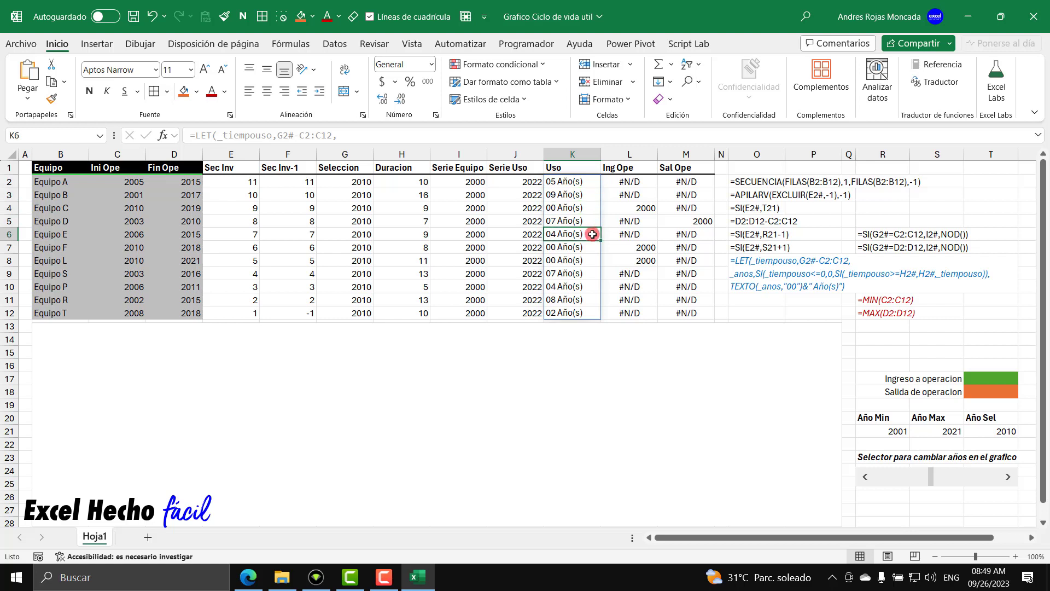
pyautogui.click(1007, 478)
pyautogui.click(1006, 478)
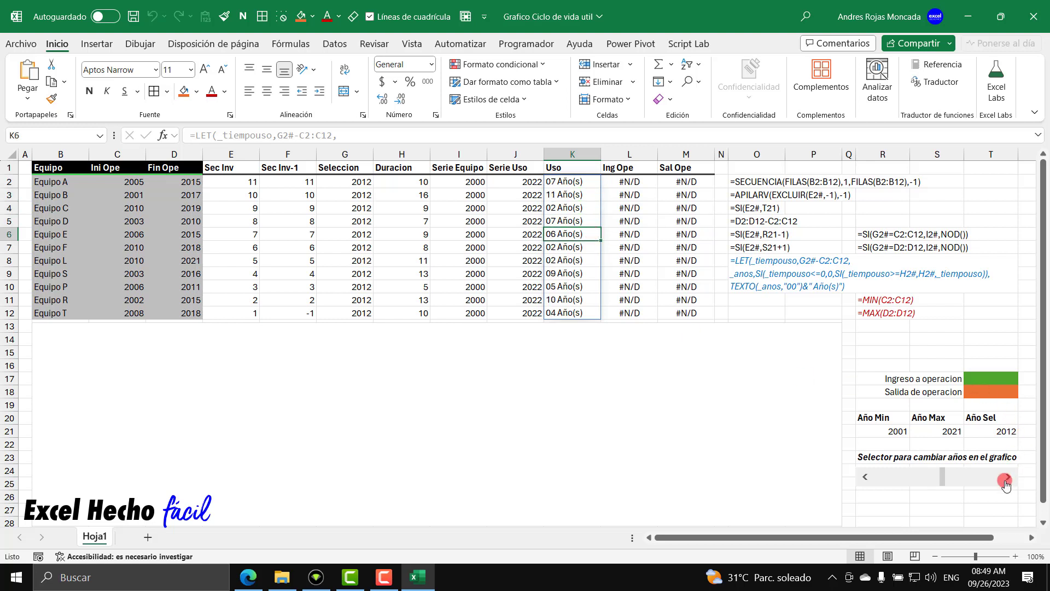
pyautogui.click(1006, 479)
pyautogui.click(1007, 479)
pyautogui.click(867, 476)
pyautogui.click(867, 477)
pyautogui.click(868, 476)
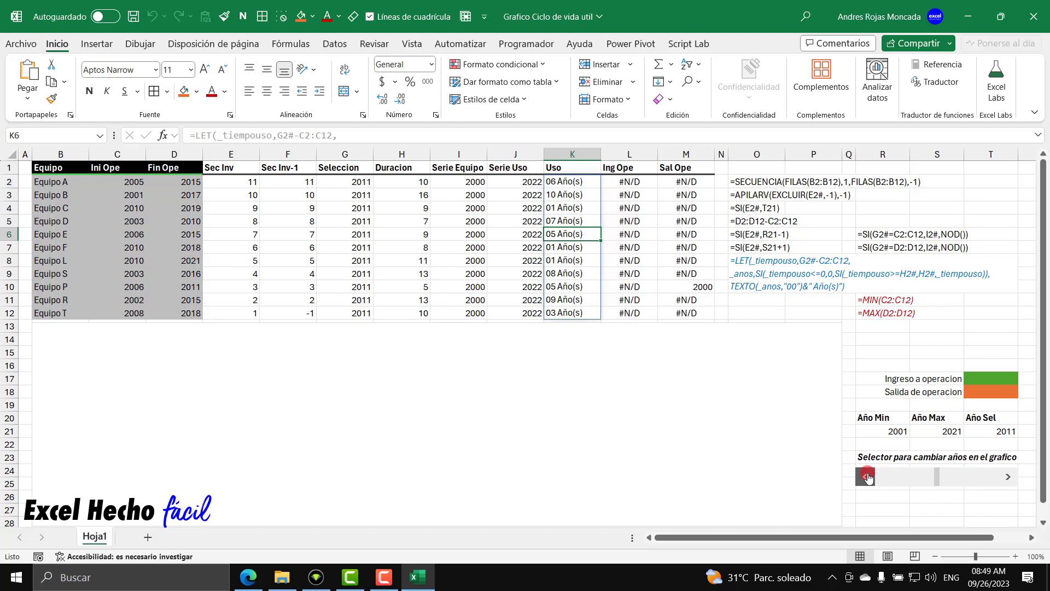
pyautogui.click(868, 476)
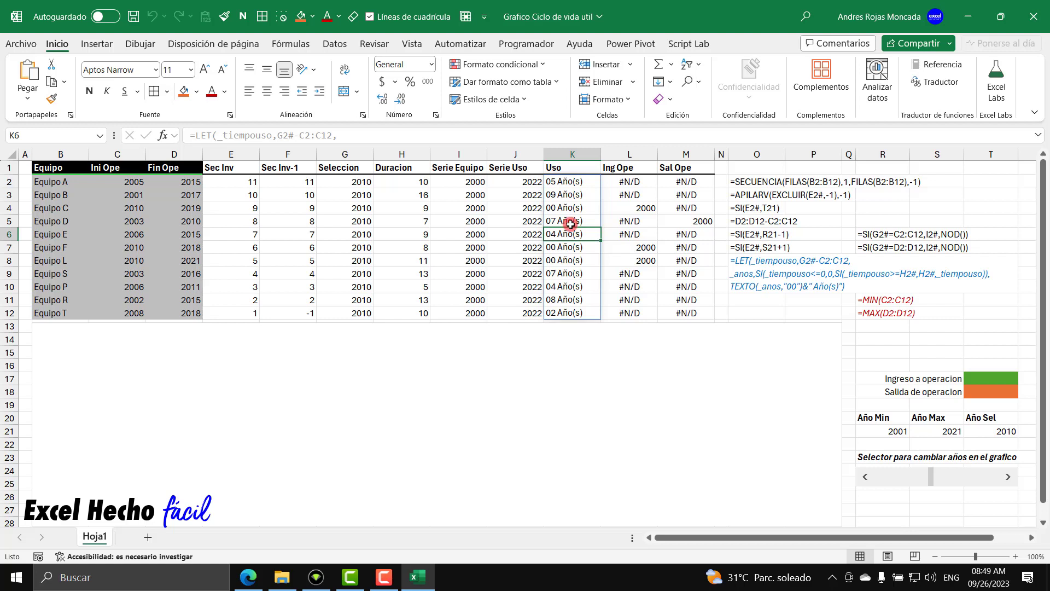
# Add a data series named sIniOpe to the empty chart, with C2:C12 as its X values
pyautogui.click(989, 340)
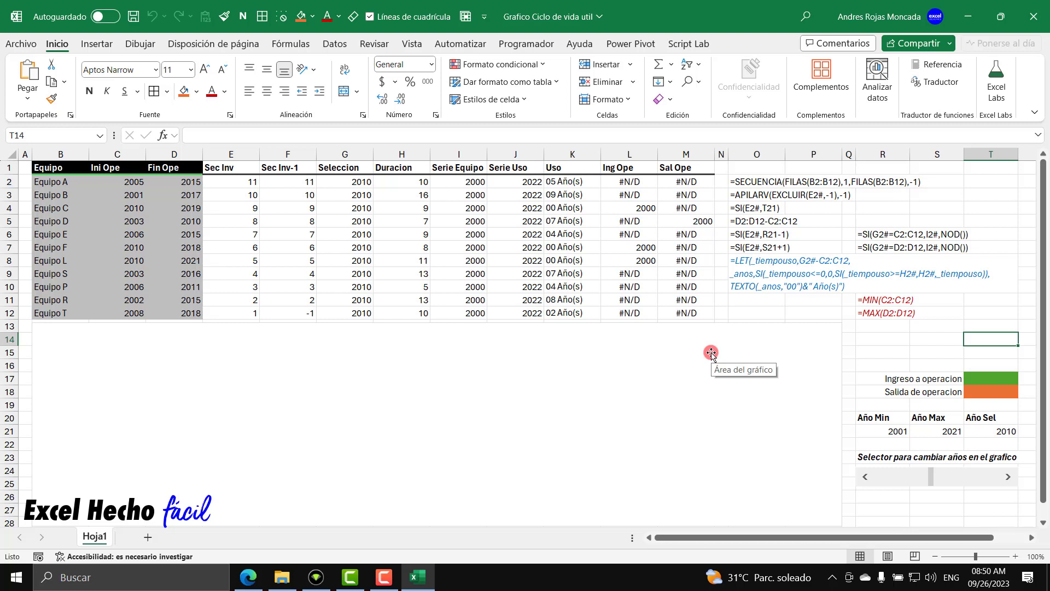
pyautogui.click(560, 332)
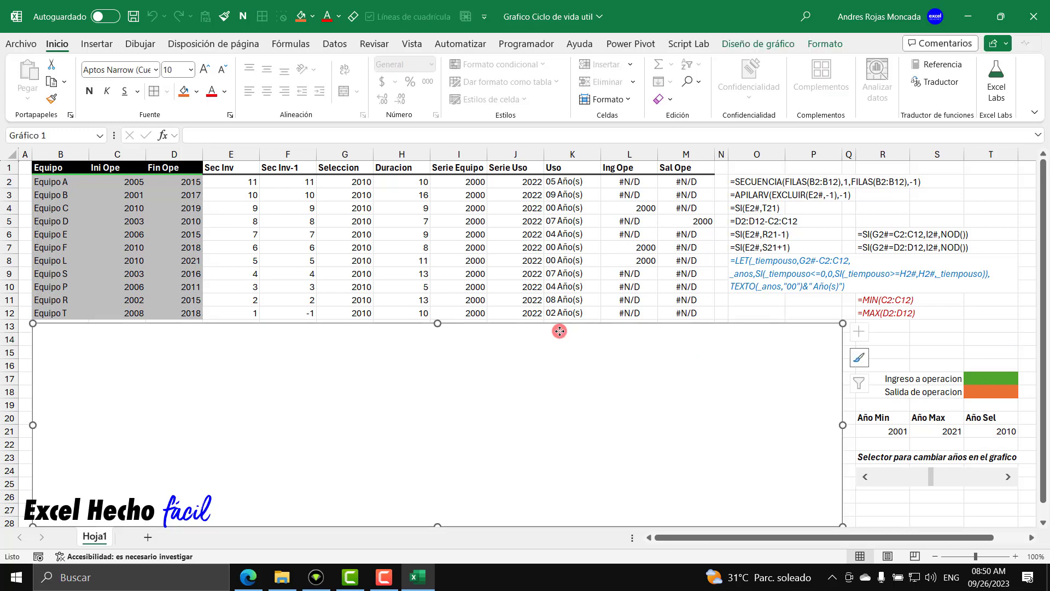
pyautogui.rightClick(560, 331)
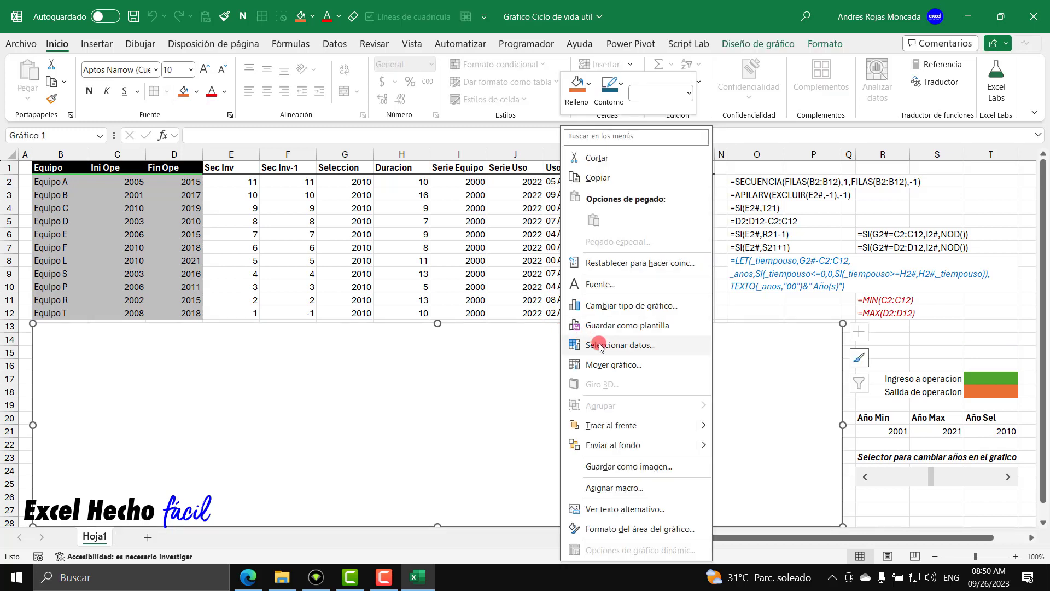
pyautogui.click(642, 347)
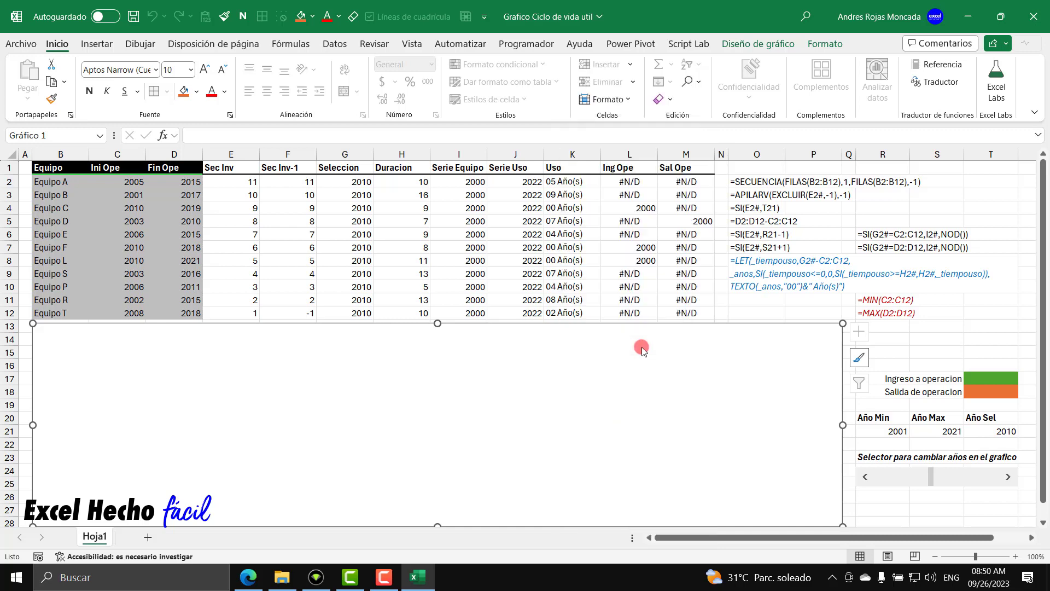
pyautogui.moveTo(478, 291); pyautogui.dragTo(894, 177)
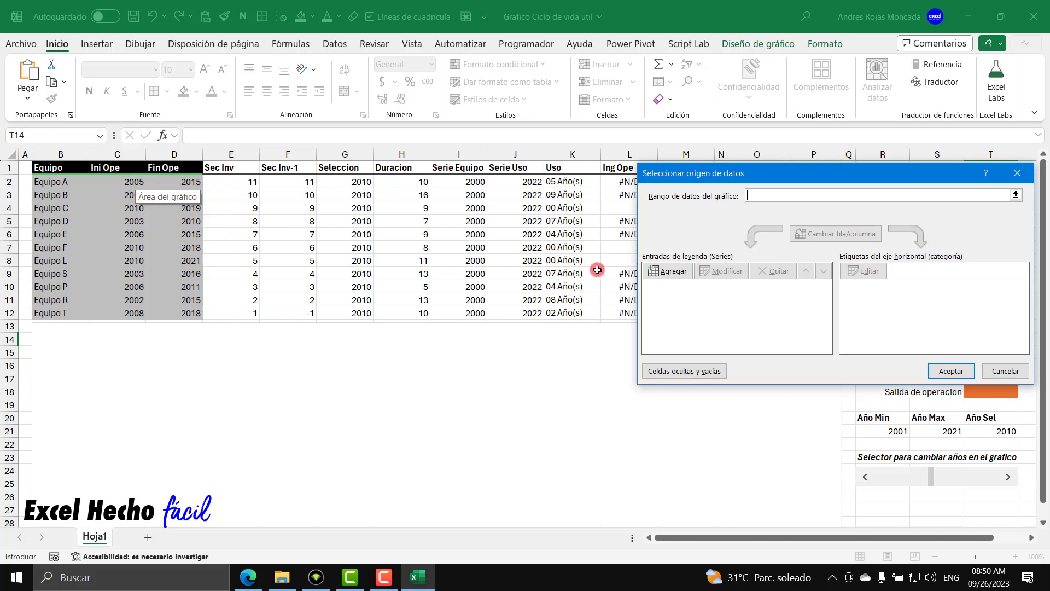
pyautogui.click(661, 272)
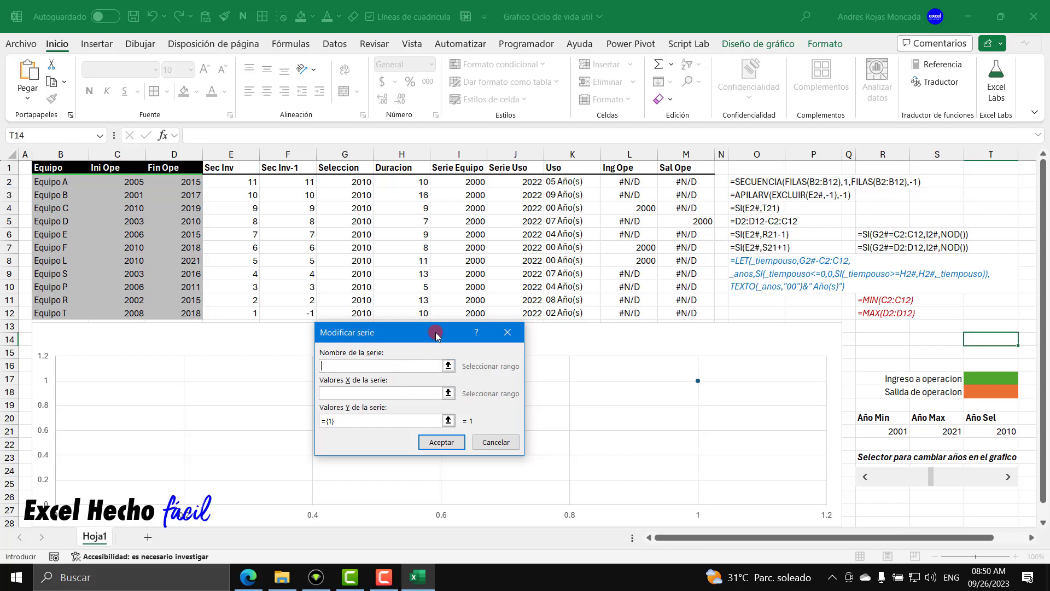
pyautogui.write('sIniOpe')
pyautogui.click(430, 394)
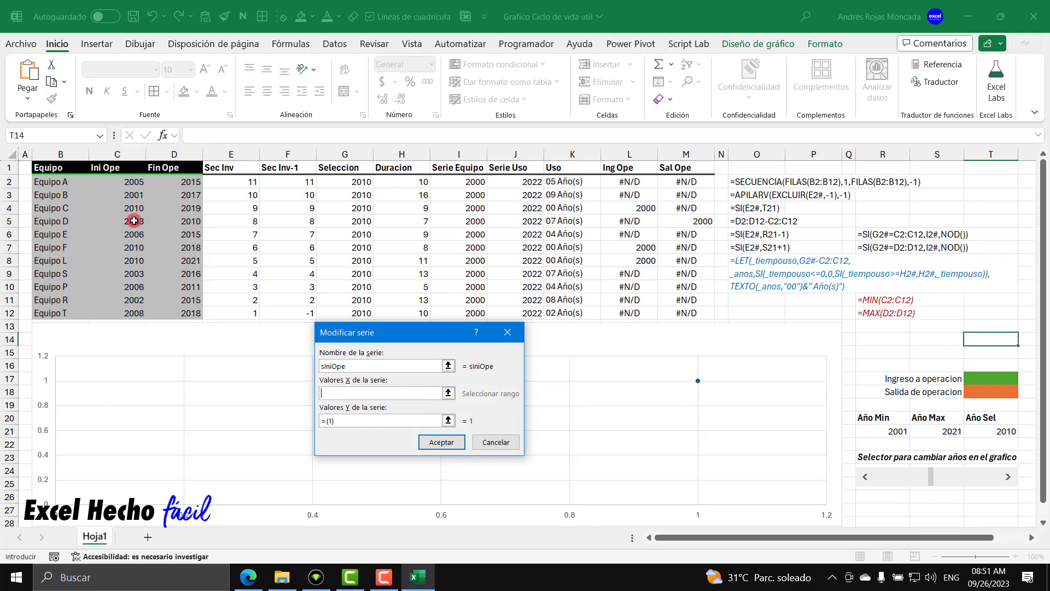
pyautogui.click(129, 183)
pyautogui.moveTo(129, 184); pyautogui.dragTo(126, 308)
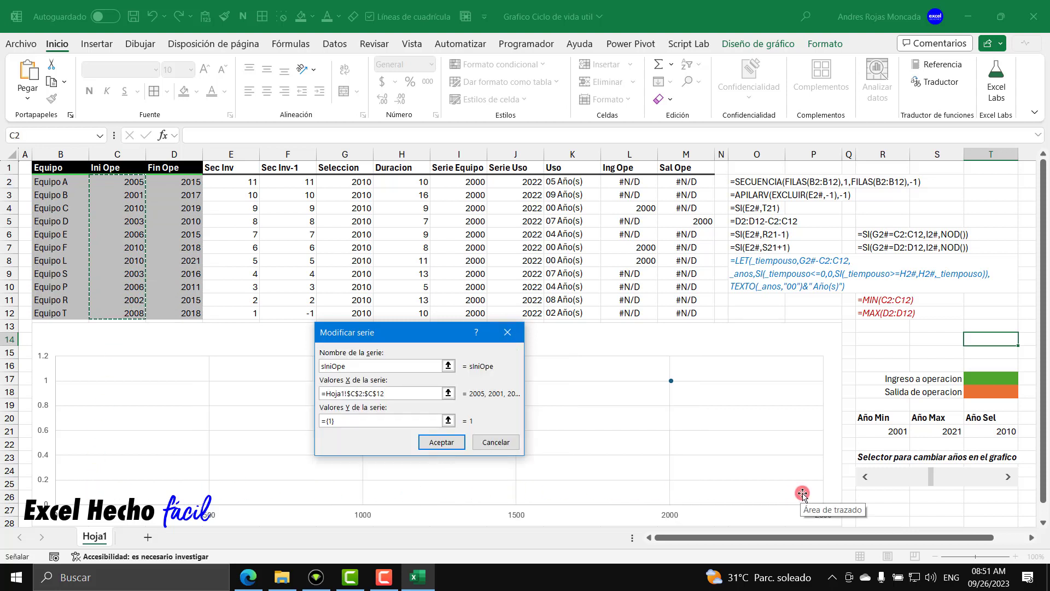
# Set the Y values of the sIniOpe series to E2:E12, accept the data source, and delete the chart title
pyautogui.click(448, 421)
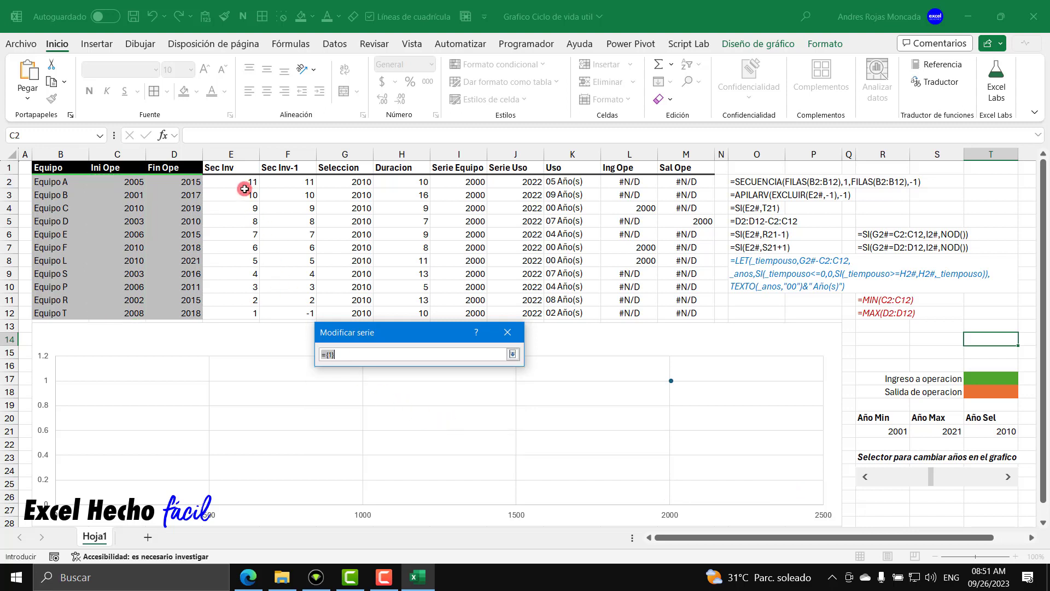
pyautogui.moveTo(244, 182); pyautogui.dragTo(251, 312)
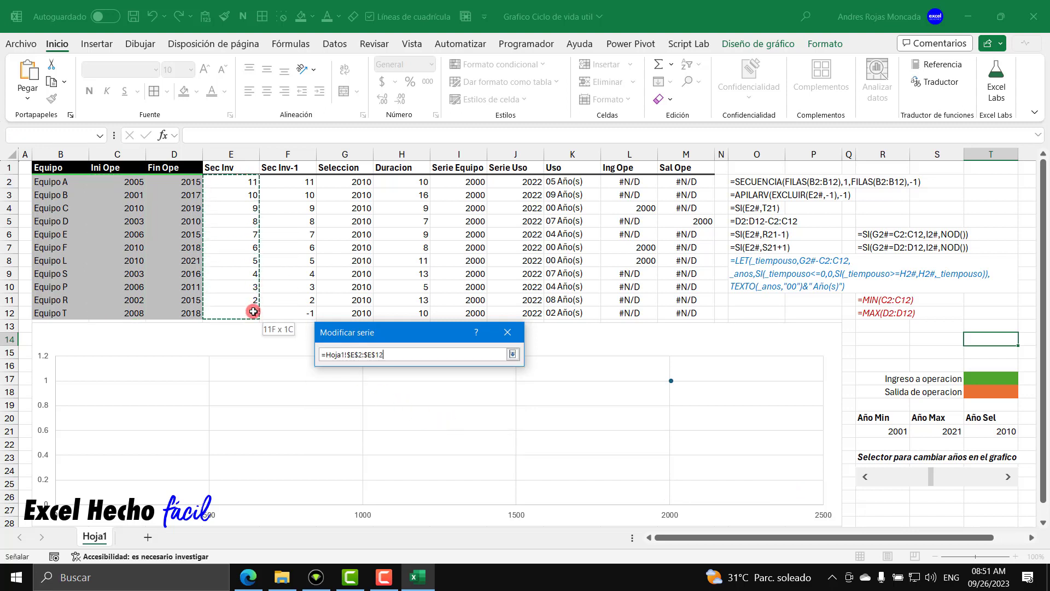
pyautogui.click(512, 355)
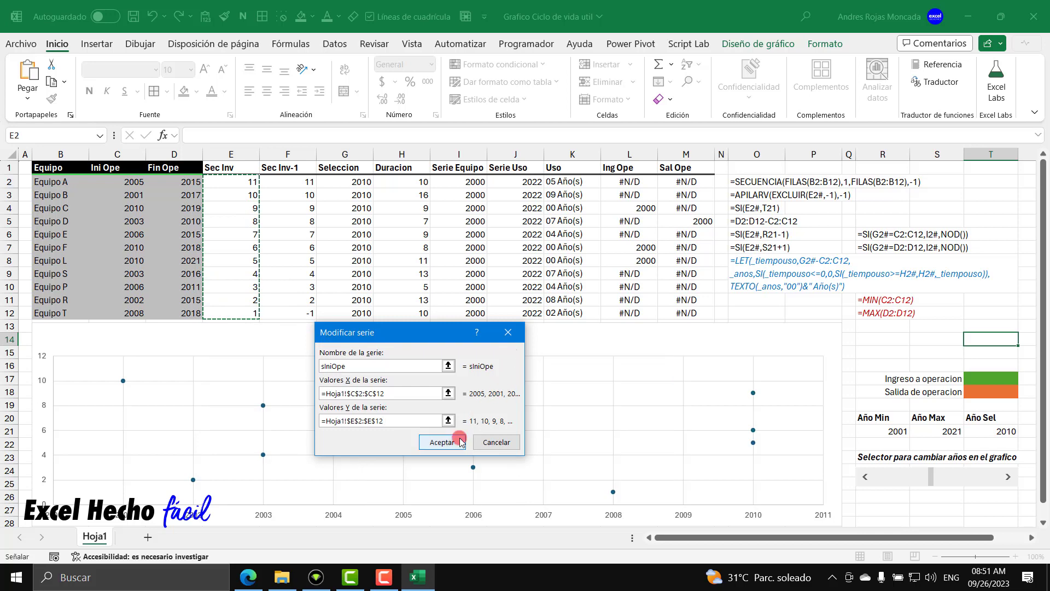
pyautogui.click(440, 442)
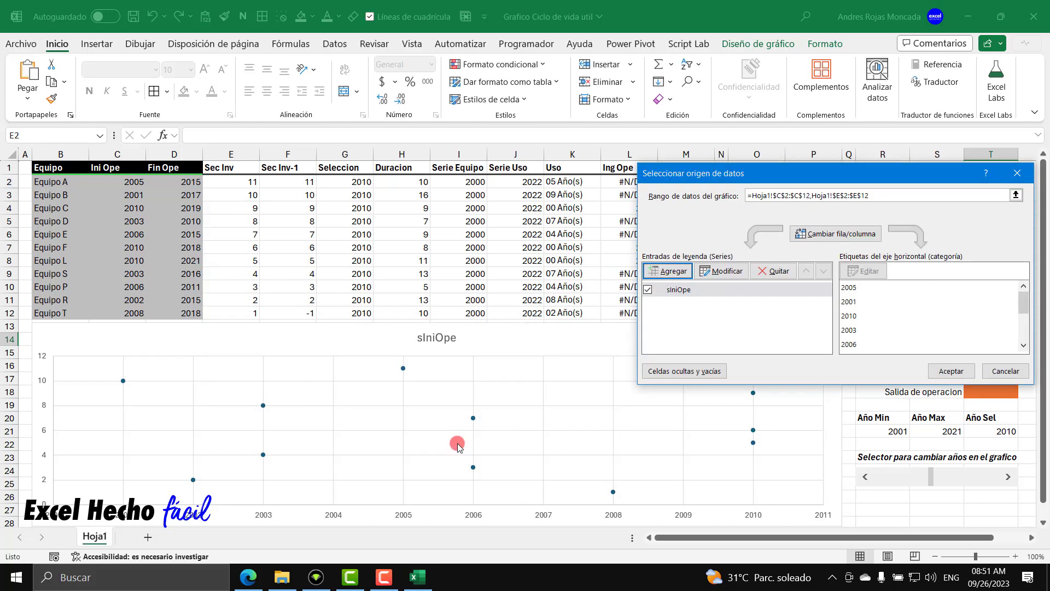
pyautogui.click(951, 371)
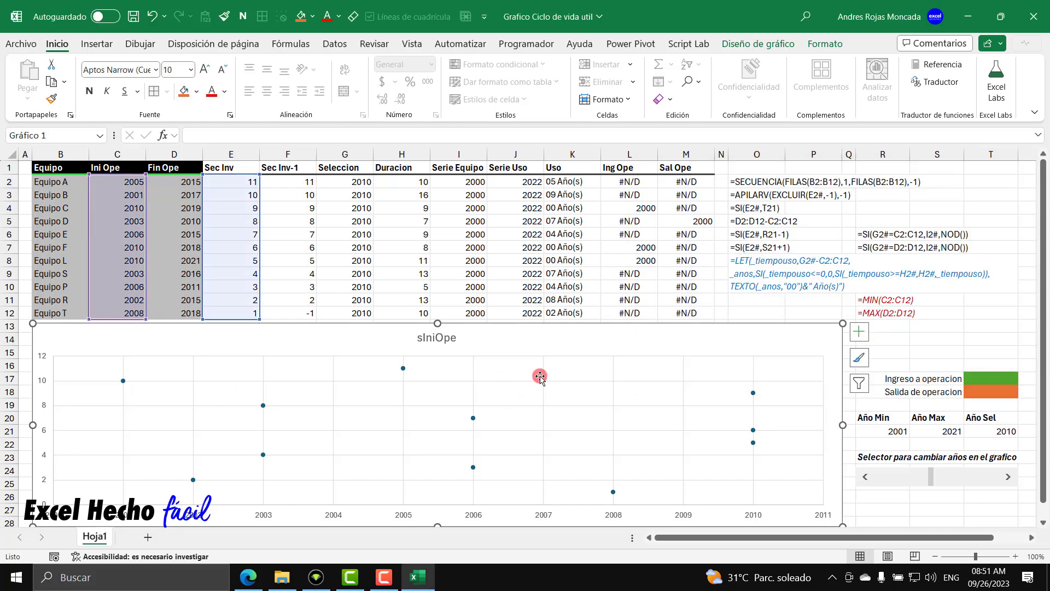
pyautogui.click(452, 343)
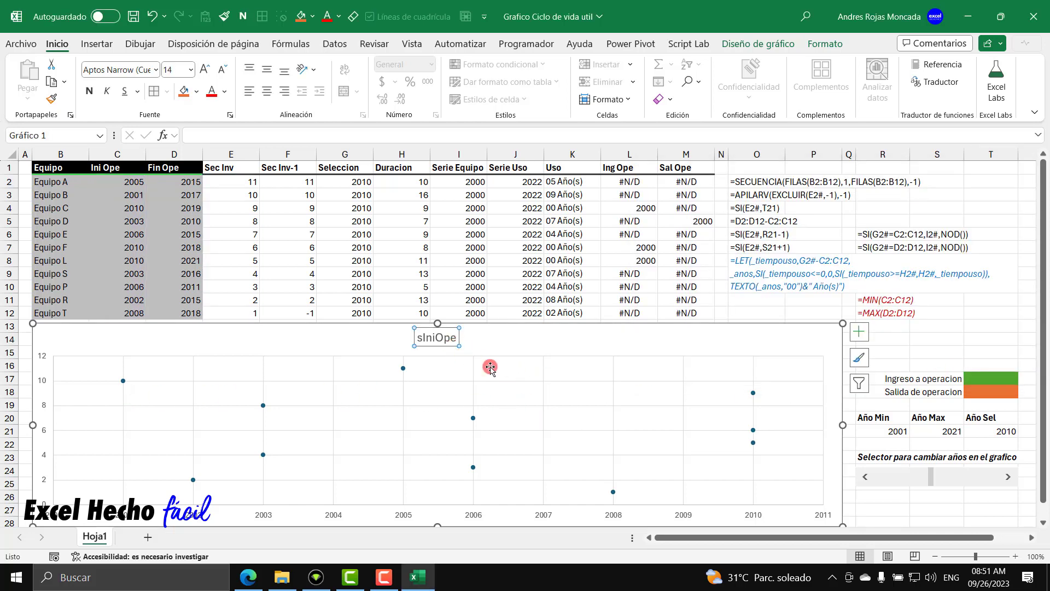
pyautogui.press('Delete')
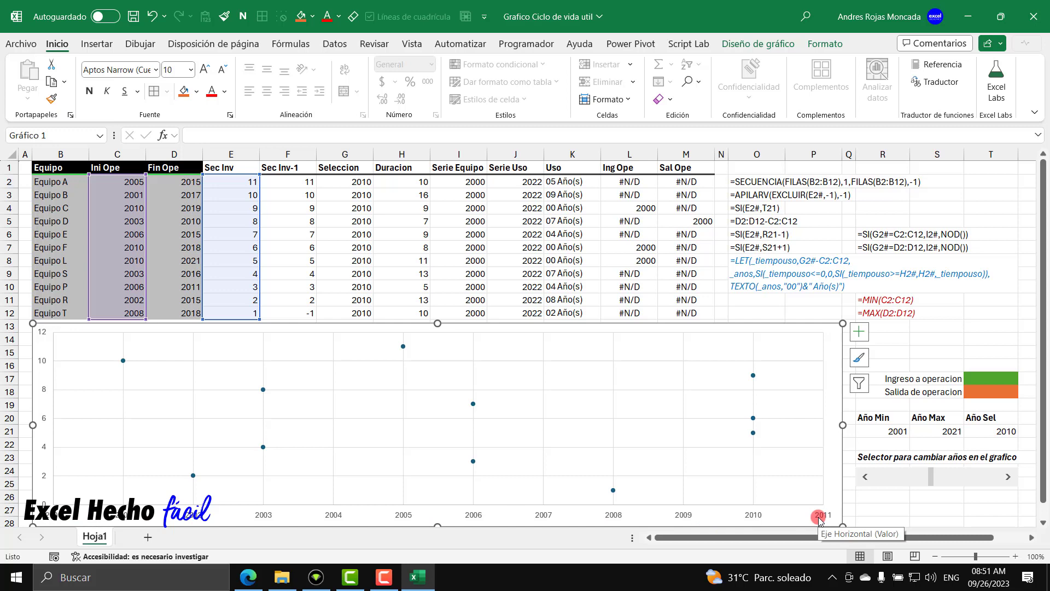
# Add a second chart series named sFinOpe, with D2:D12 as its X values
pyautogui.rightClick(581, 332)
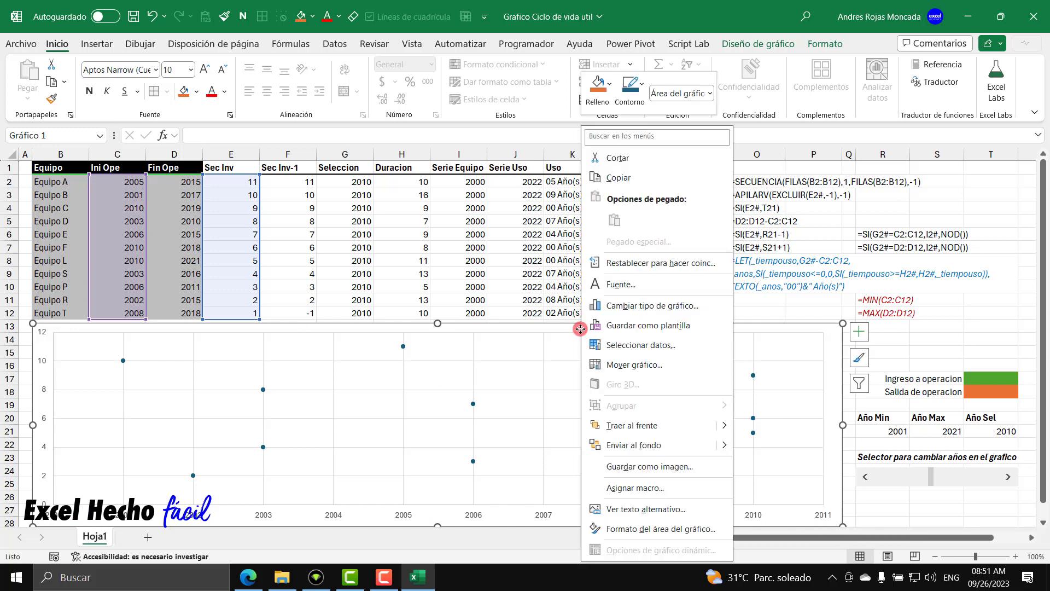
pyautogui.click(649, 345)
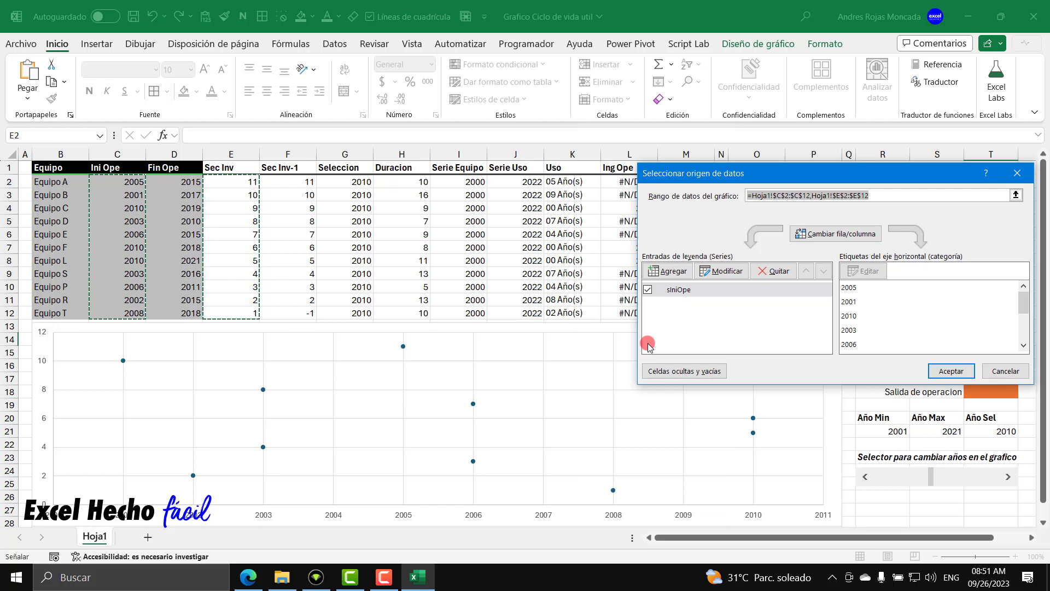
pyautogui.click(670, 271)
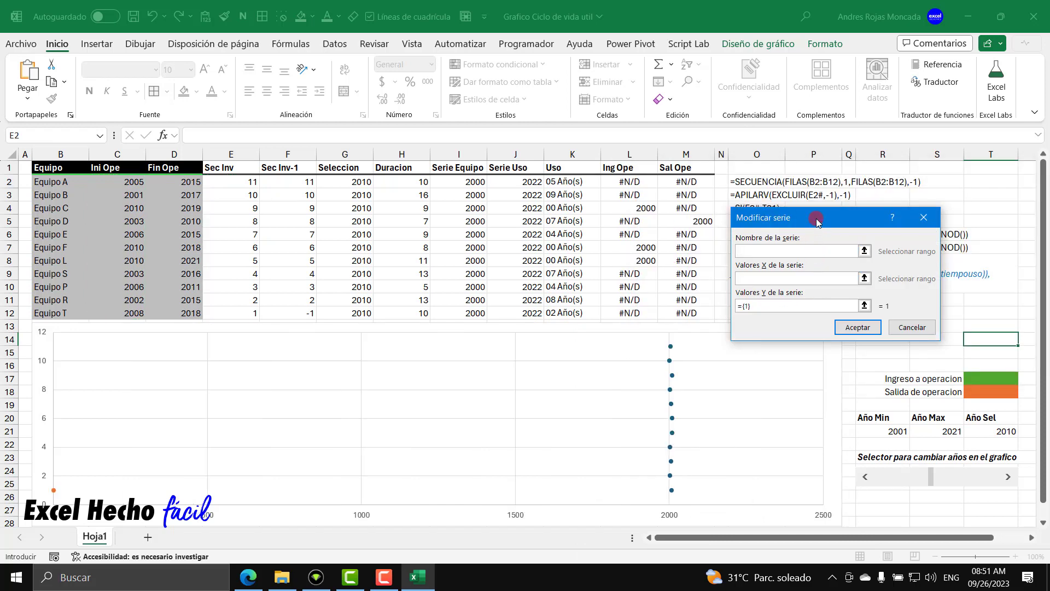
pyautogui.moveTo(818, 221); pyautogui.dragTo(427, 354)
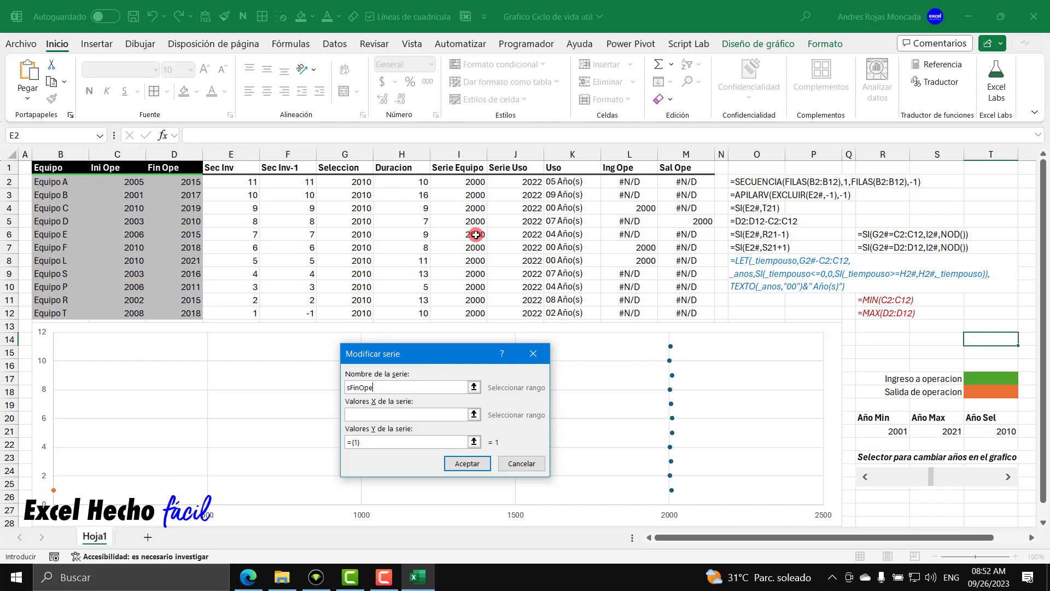
pyautogui.click(474, 415)
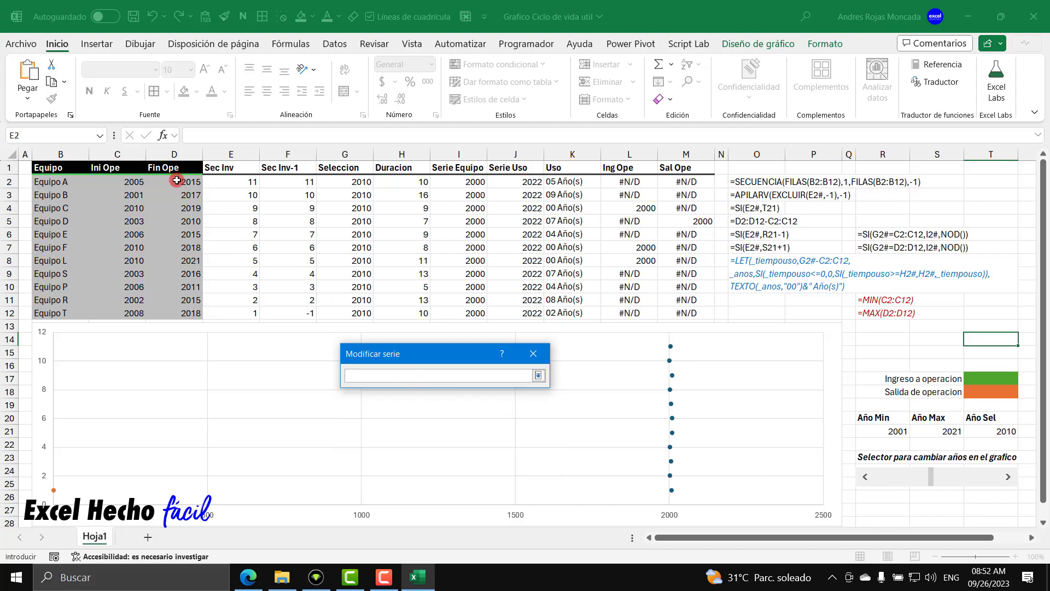
pyautogui.moveTo(176, 181); pyautogui.dragTo(176, 310)
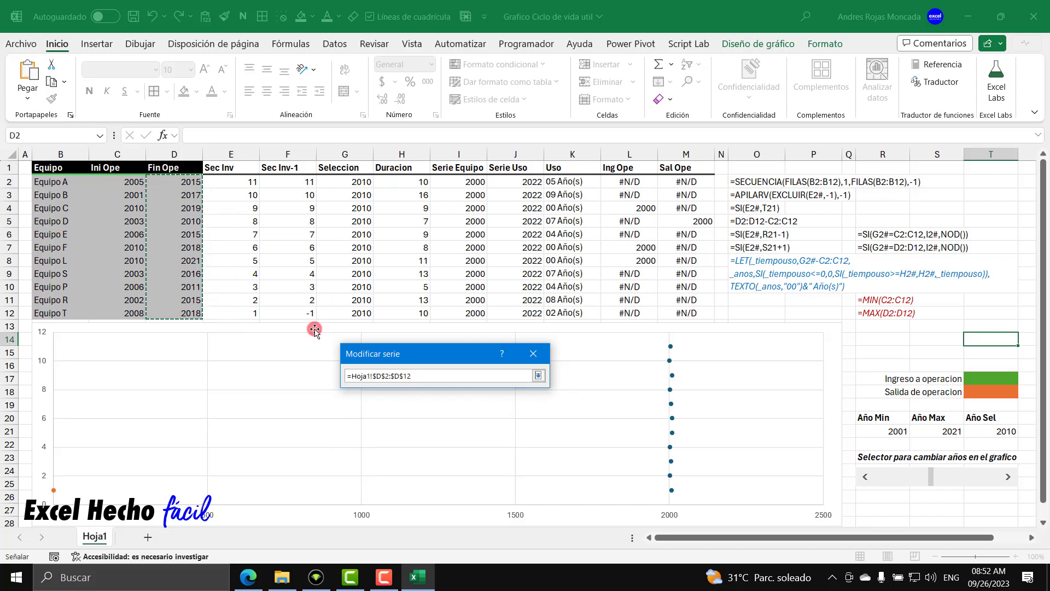
pyautogui.click(538, 375)
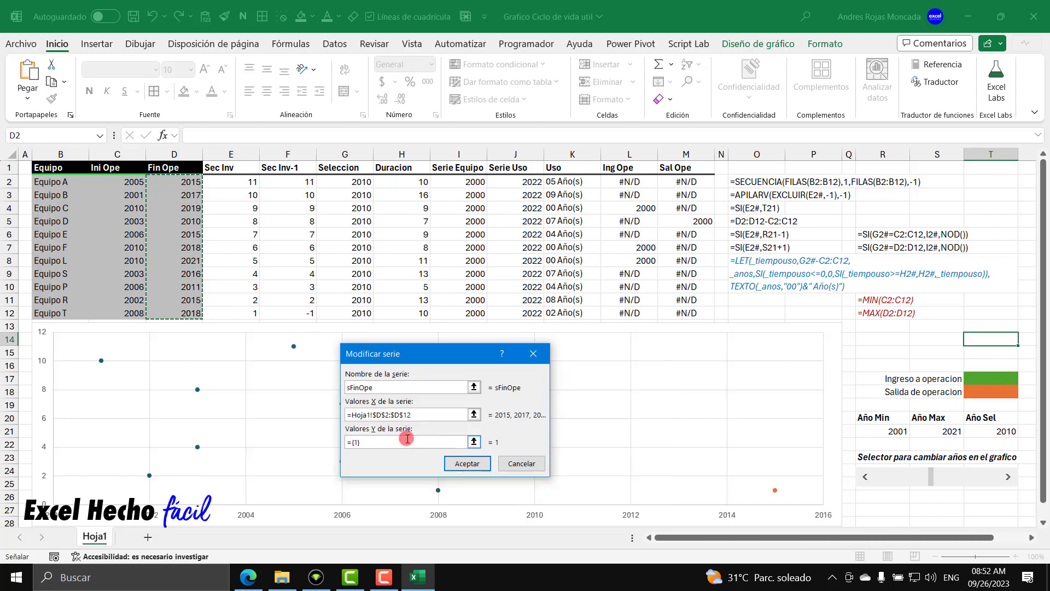
# Set the Y values of the sFinOpe series to E2:E12 and accept the data source
pyautogui.click(474, 441)
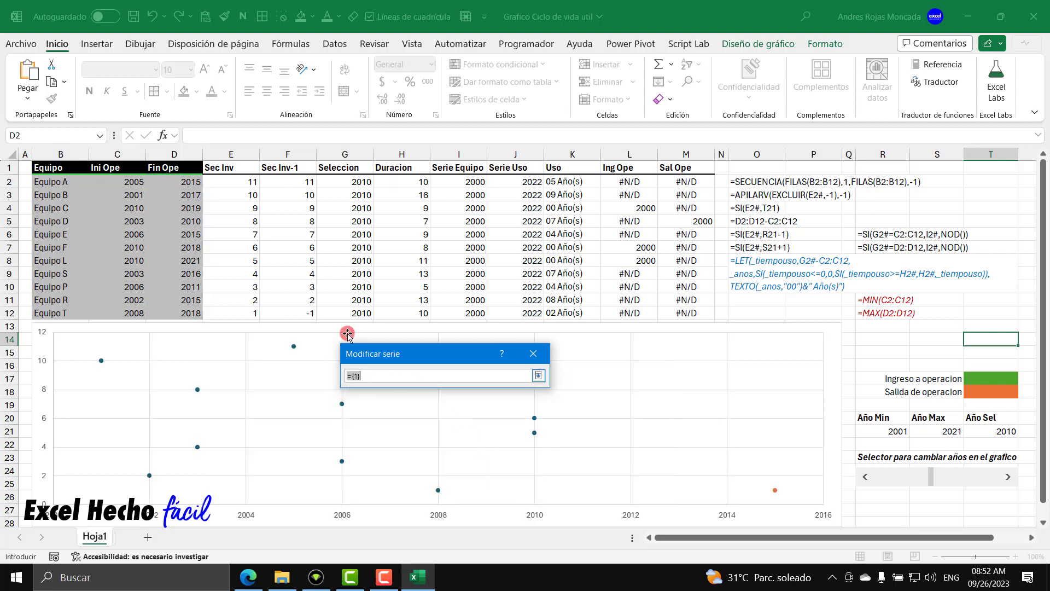
pyautogui.moveTo(234, 181); pyautogui.dragTo(244, 312)
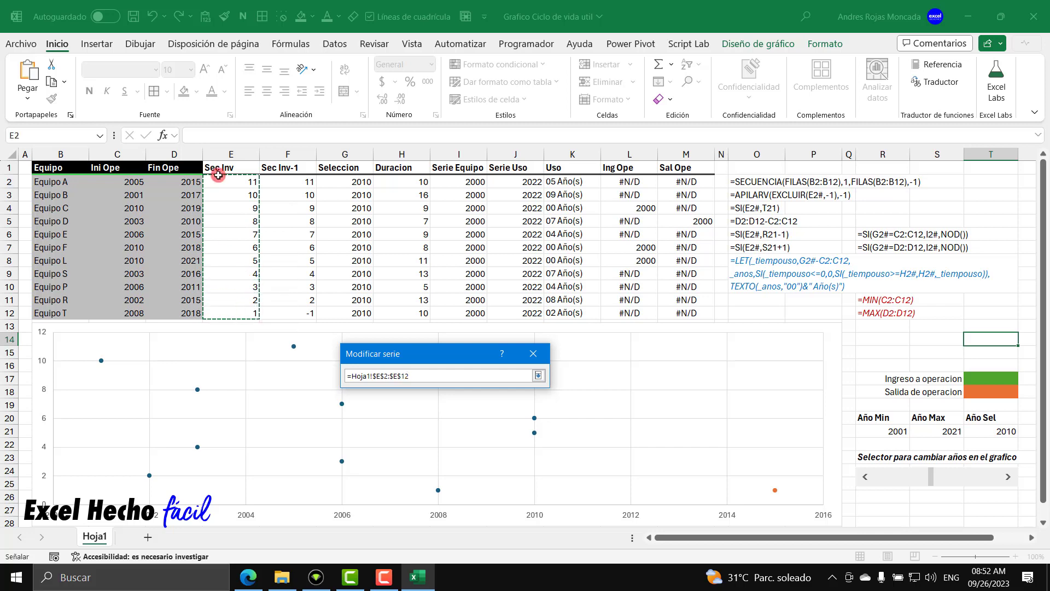
pyautogui.click(538, 376)
pyautogui.click(469, 463)
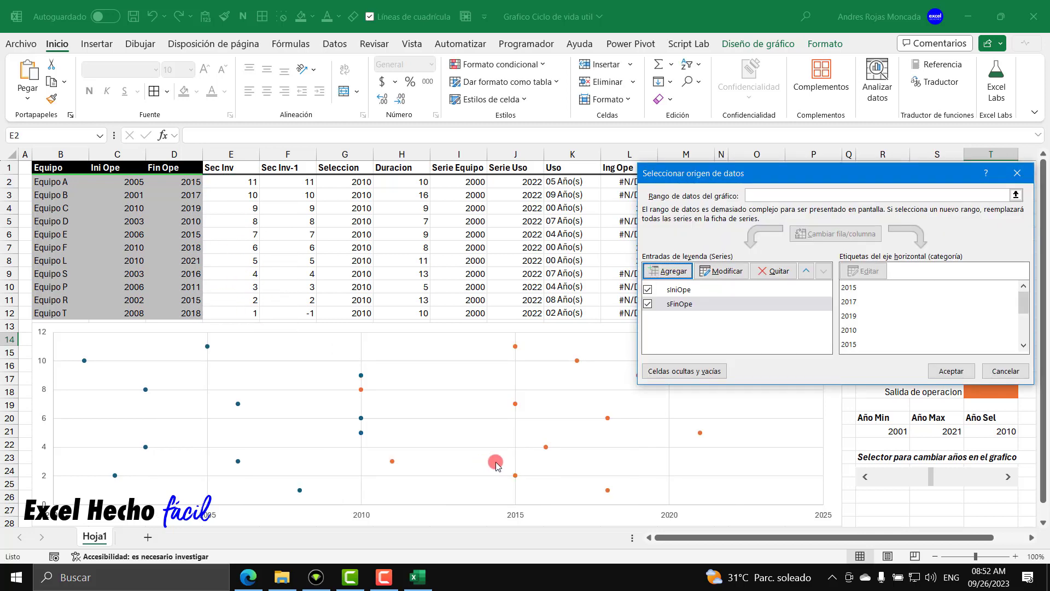
pyautogui.click(951, 371)
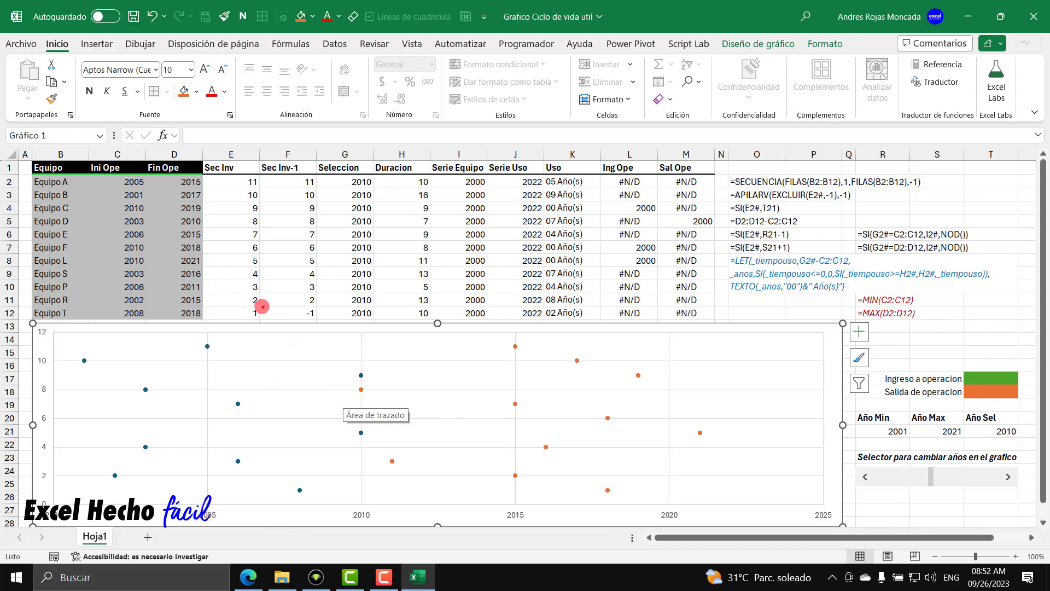
pyautogui.moveTo(260, 305); pyautogui.dragTo(319, 322)
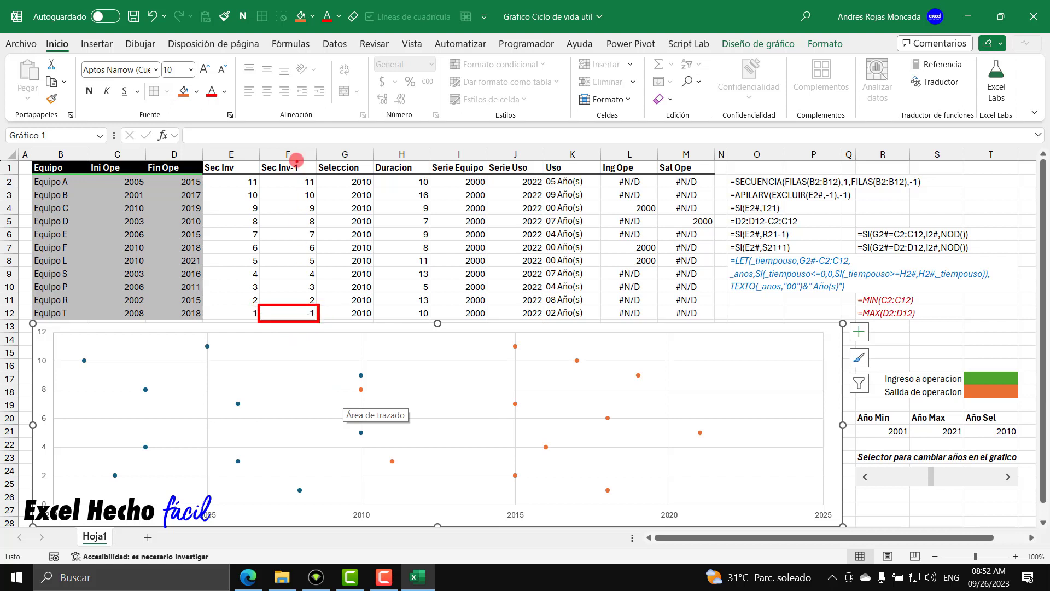
pyautogui.moveTo(297, 162); pyautogui.dragTo(304, 133)
pyautogui.moveTo(192, 515); pyautogui.dragTo(150, 513)
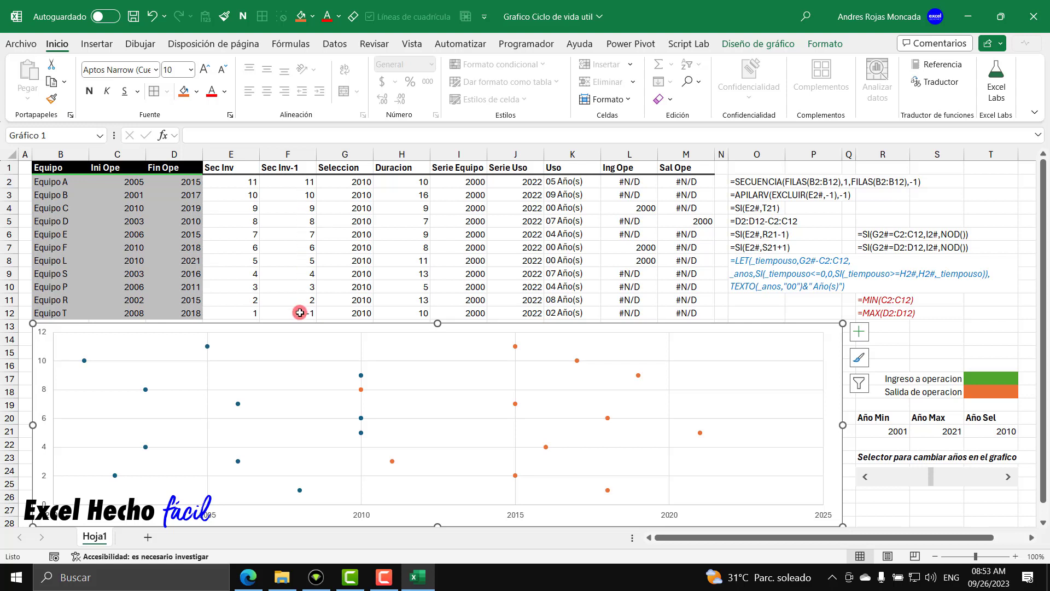
# Add a third chart series named sAnoSel, with the Seleccion range G2:G12 as its X values
pyautogui.rightClick(683, 331)
pyautogui.click(733, 344)
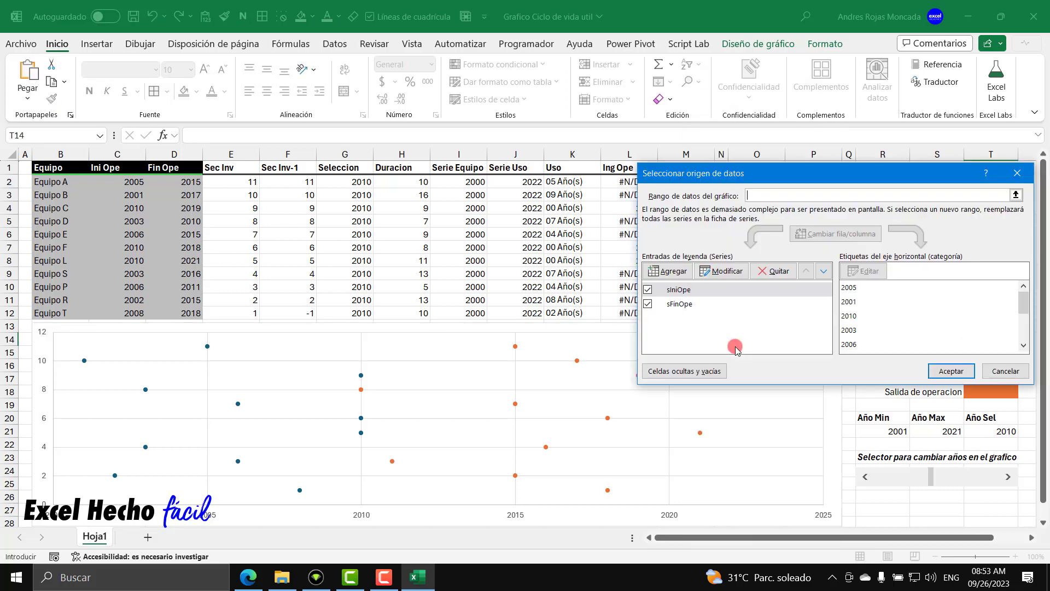
pyautogui.click(680, 270)
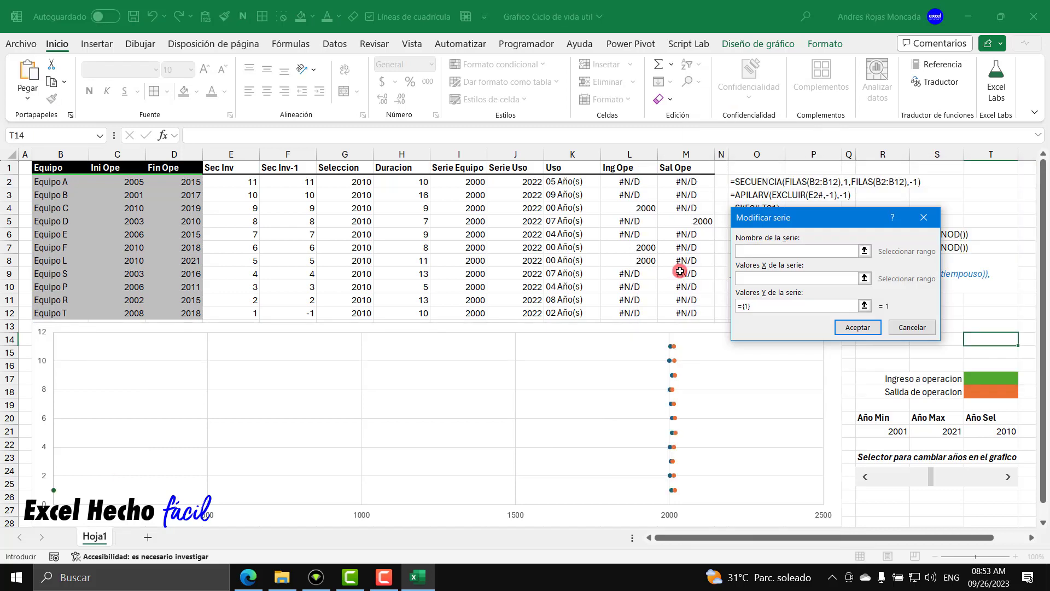
pyautogui.moveTo(798, 218); pyautogui.dragTo(453, 343)
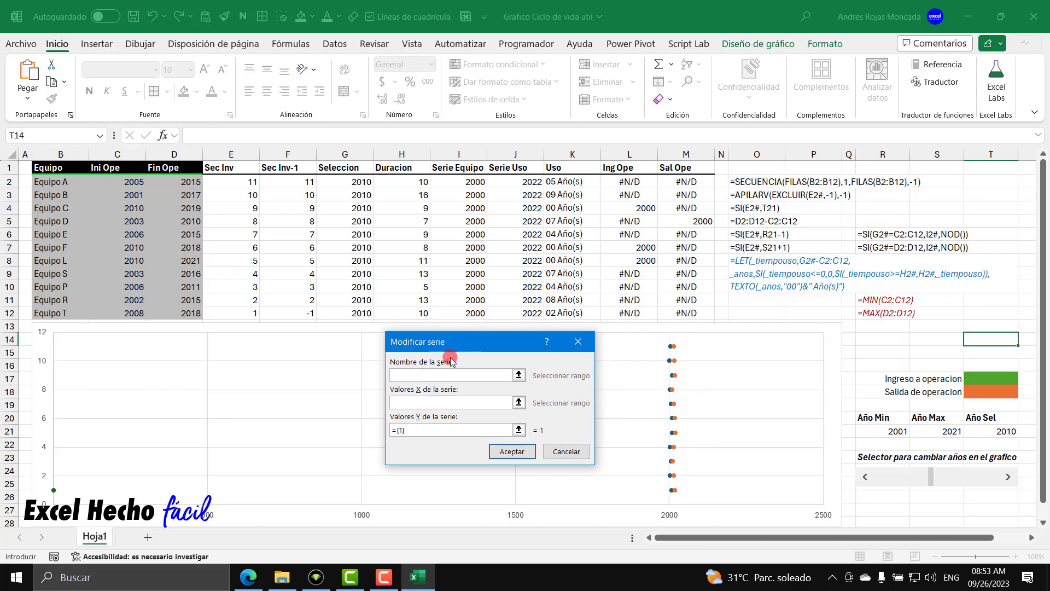
pyautogui.click(449, 374)
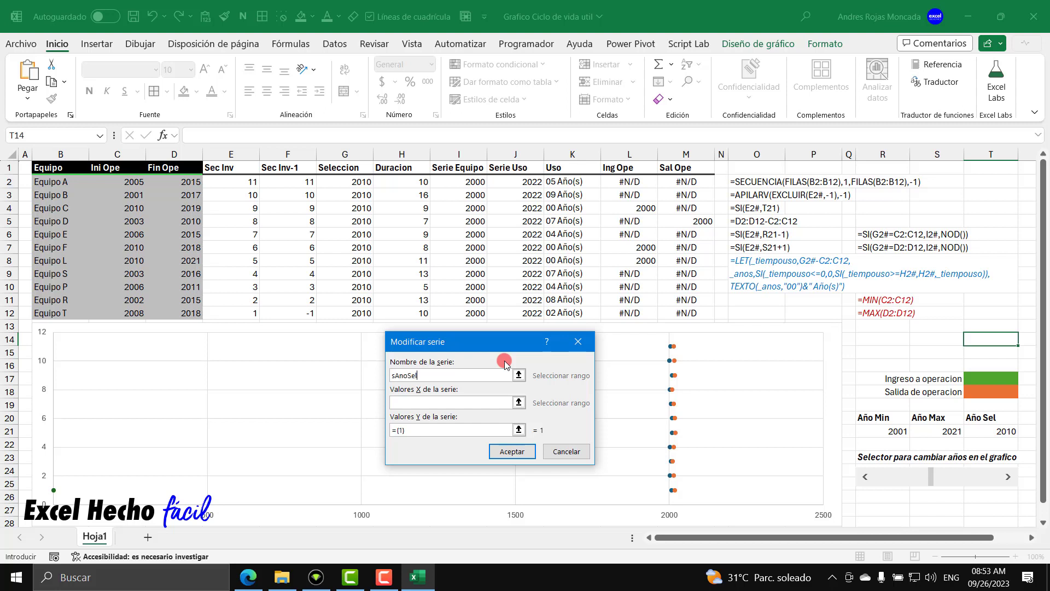
pyautogui.click(494, 405)
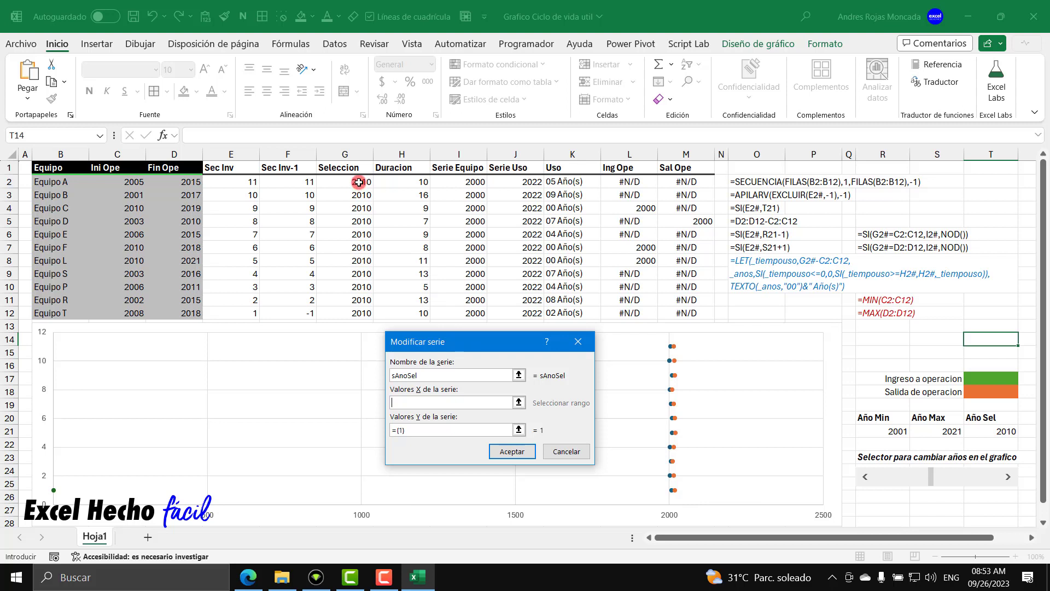
pyautogui.moveTo(359, 182); pyautogui.dragTo(361, 311)
# Set the Y values of the sAnoSel series to F2:F12 and accept the data source
pyautogui.click(519, 431)
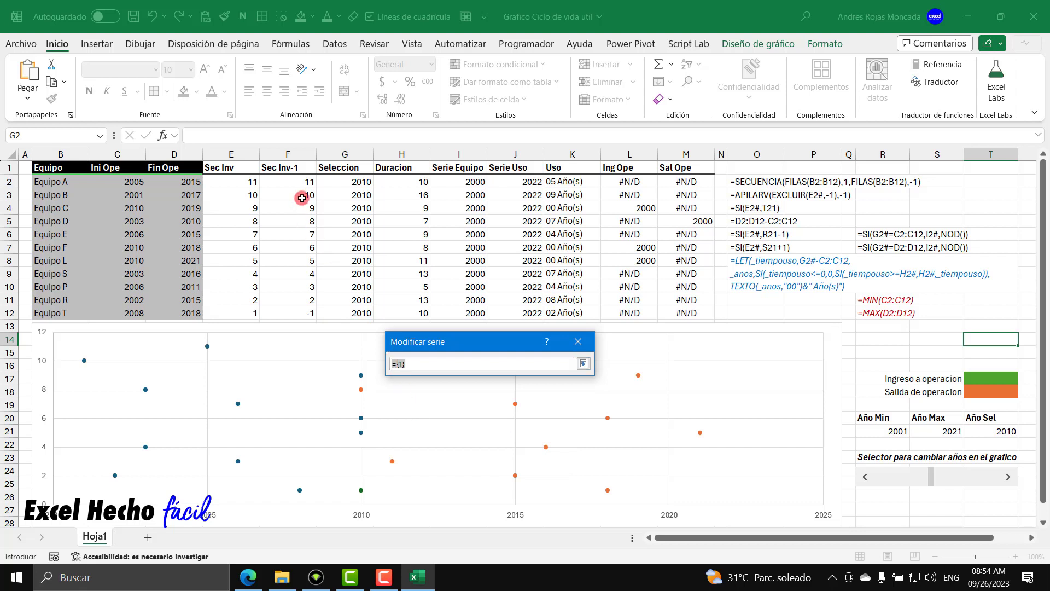
pyautogui.moveTo(301, 183); pyautogui.dragTo(304, 312)
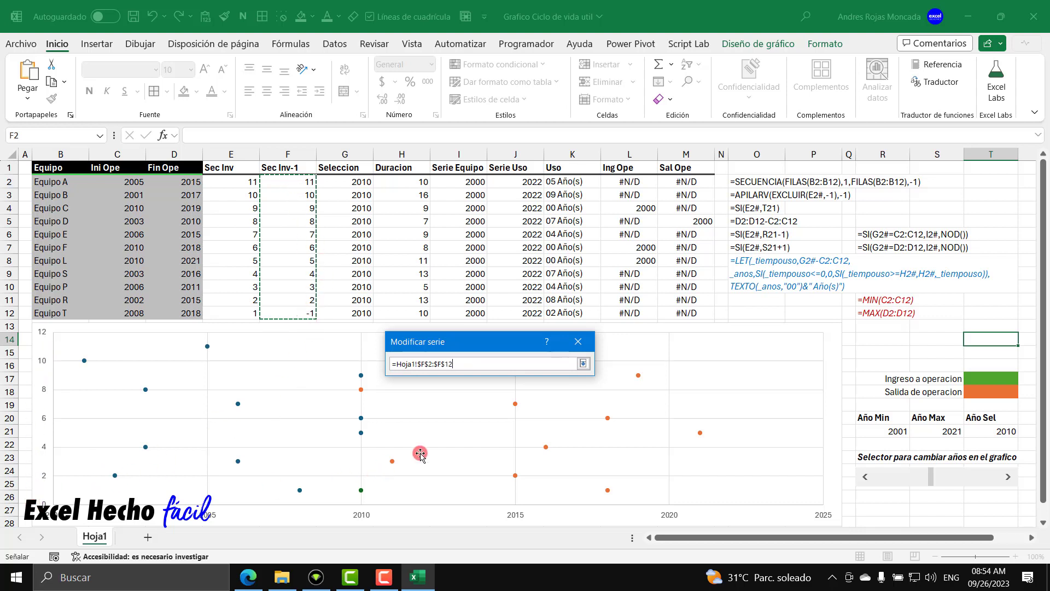
pyautogui.click(583, 364)
pyautogui.click(522, 452)
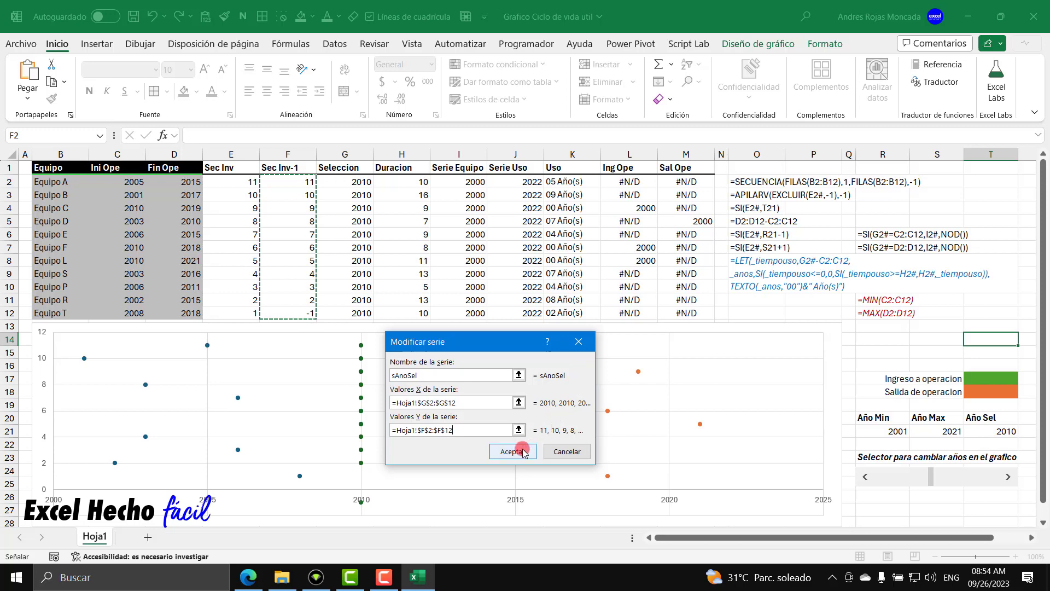
pyautogui.click(952, 372)
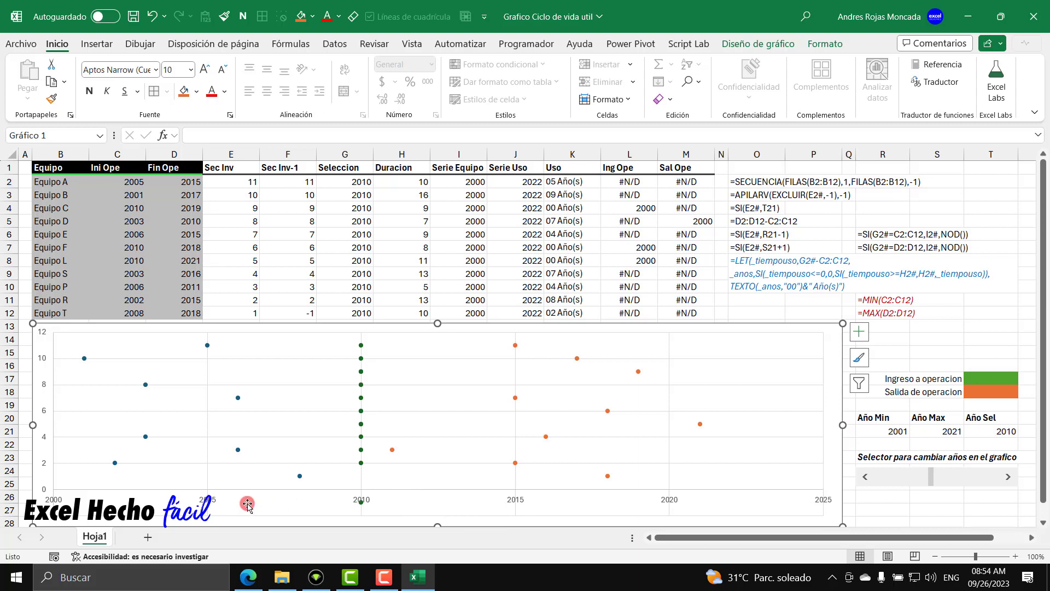
# Set the major unit of the chart's horizontal axis to 1 and deselect the chart
pyautogui.click(211, 506)
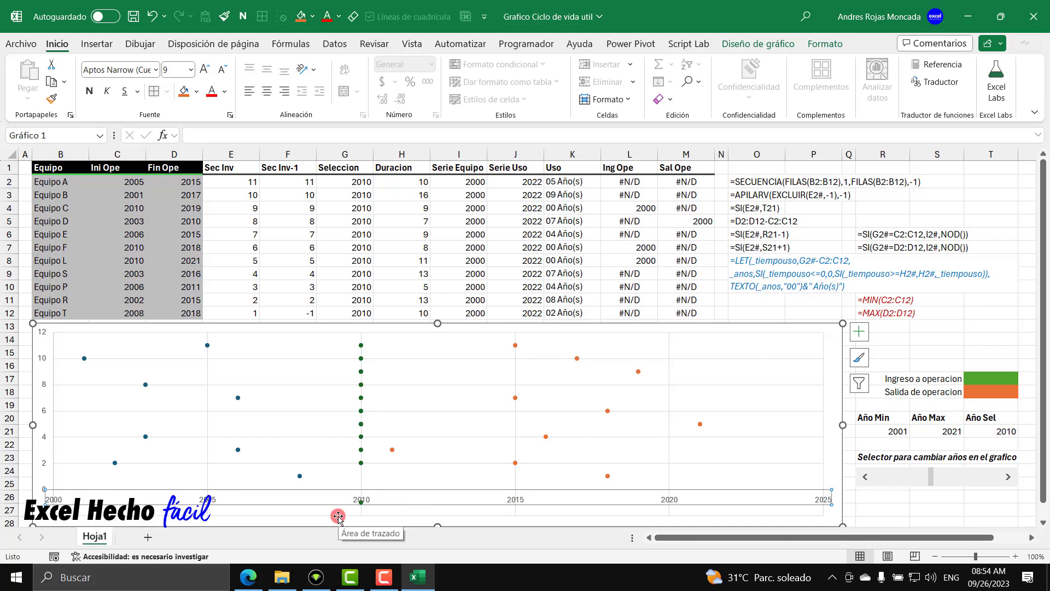
pyautogui.hotkey('ctrl', '1')
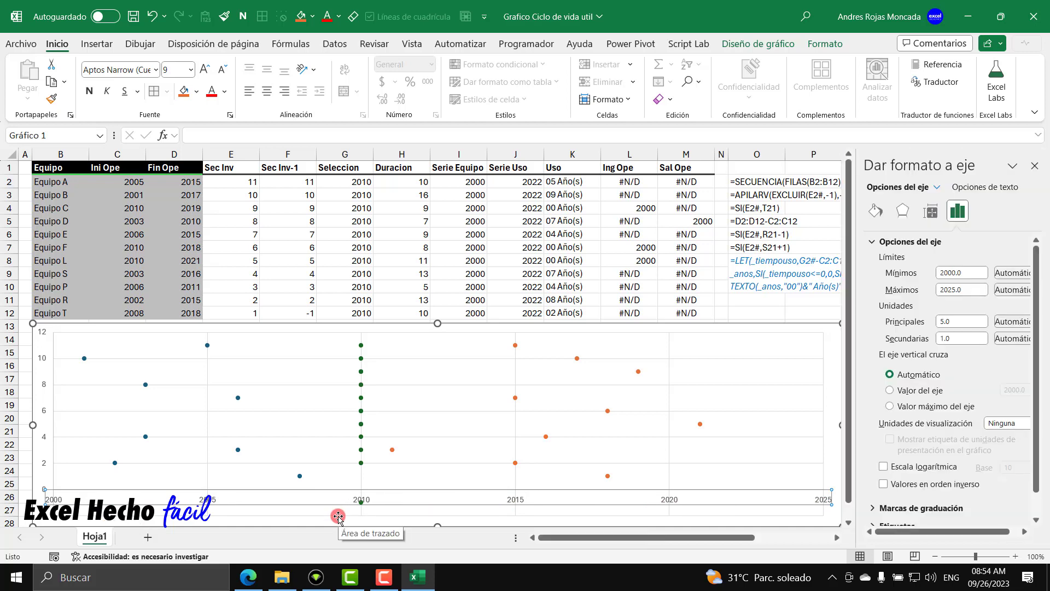
pyautogui.moveTo(854, 350); pyautogui.dragTo(798, 353)
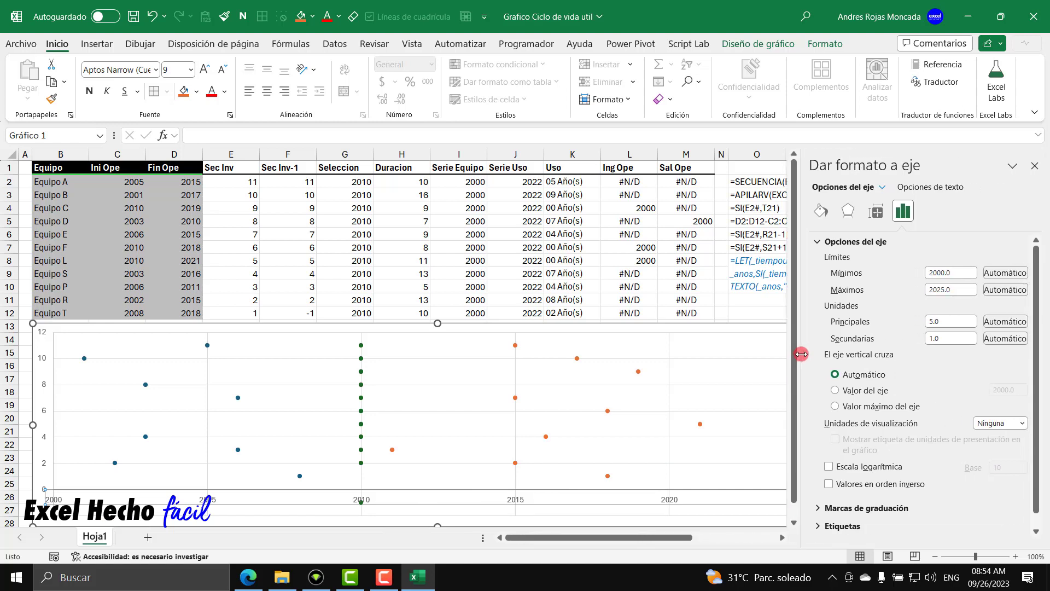
pyautogui.click(939, 321)
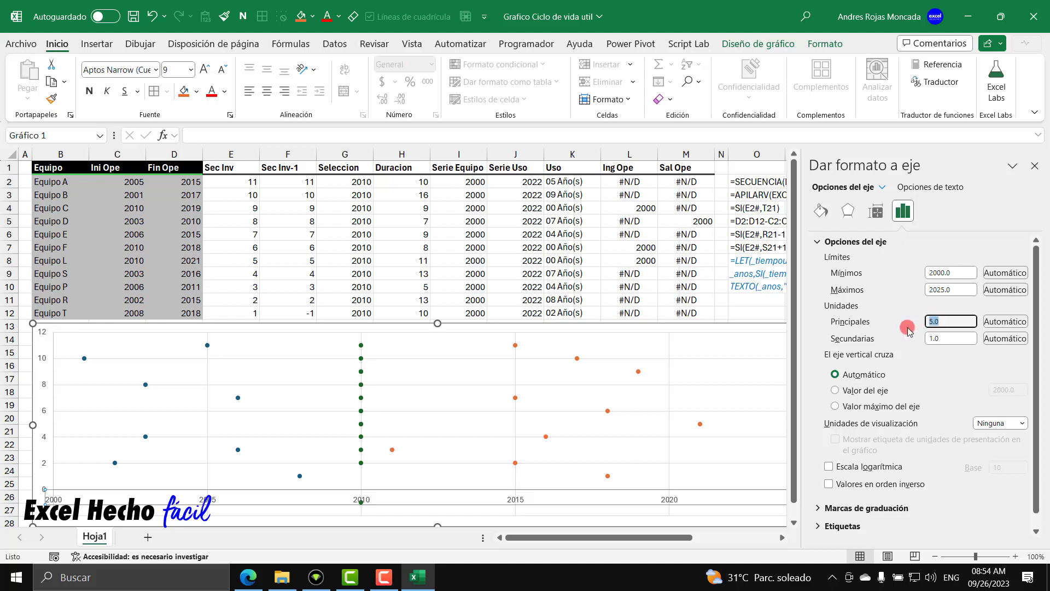
pyautogui.write('1')
pyautogui.press('Return')
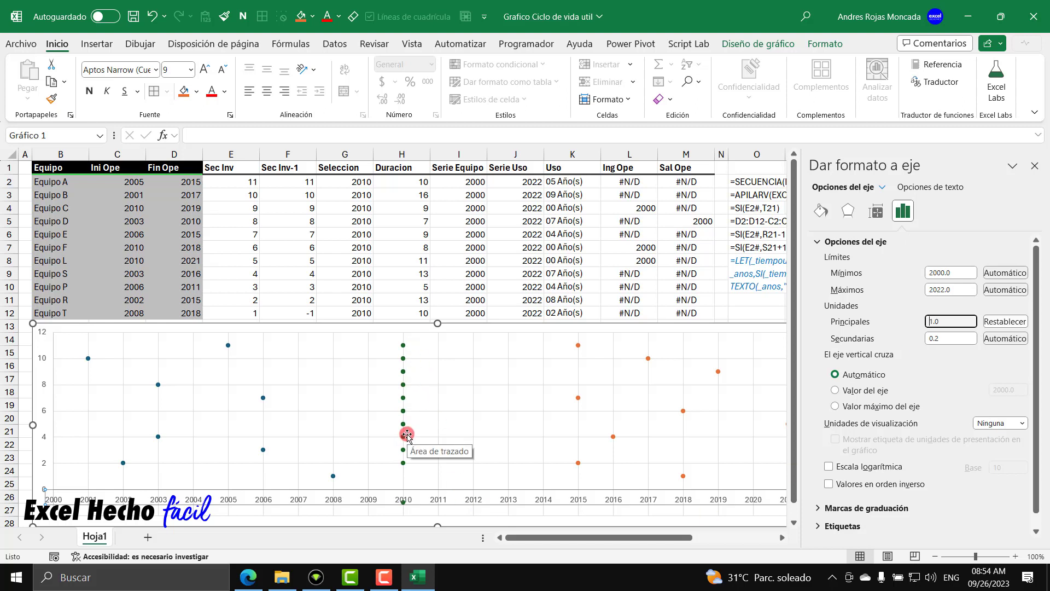
pyautogui.click(1034, 165)
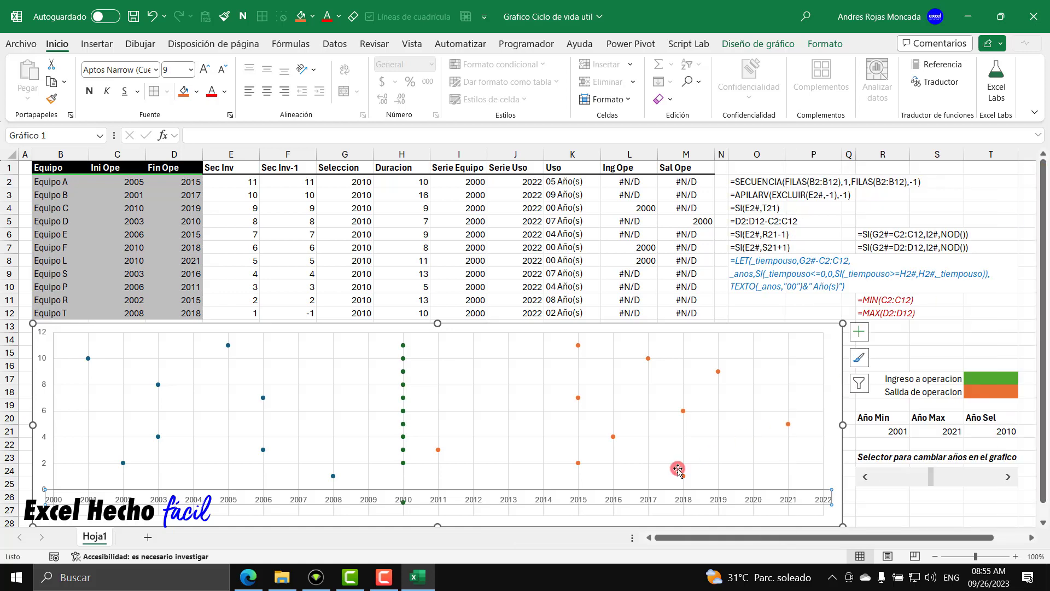
pyautogui.click(74, 517)
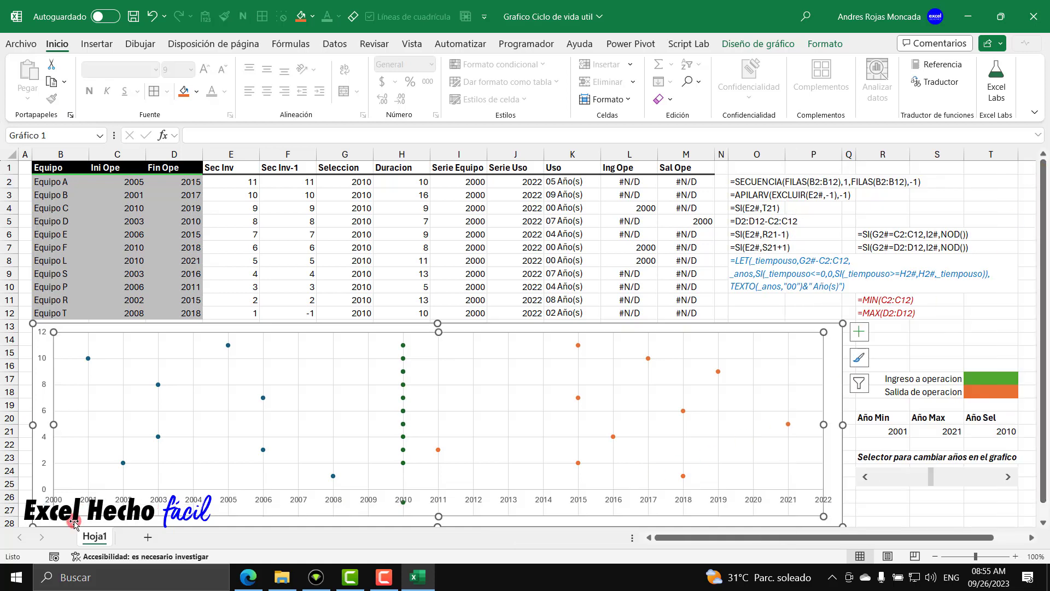
pyautogui.press('Escape')
pyautogui.press('Escape')
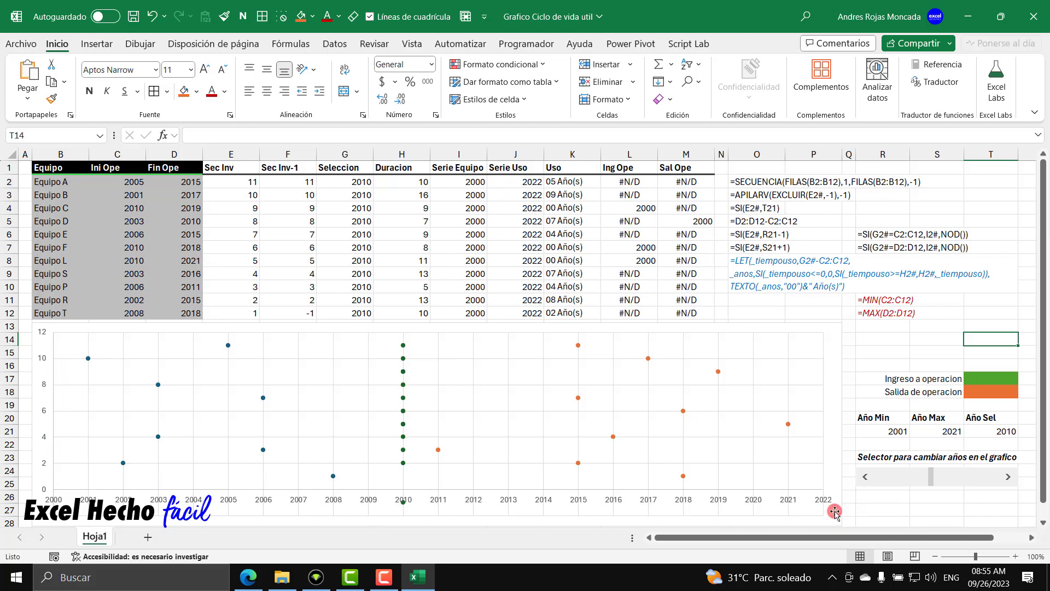
# Set the minimum bound of the chart's horizontal axis to 1999
pyautogui.click(786, 502)
pyautogui.click(786, 502)
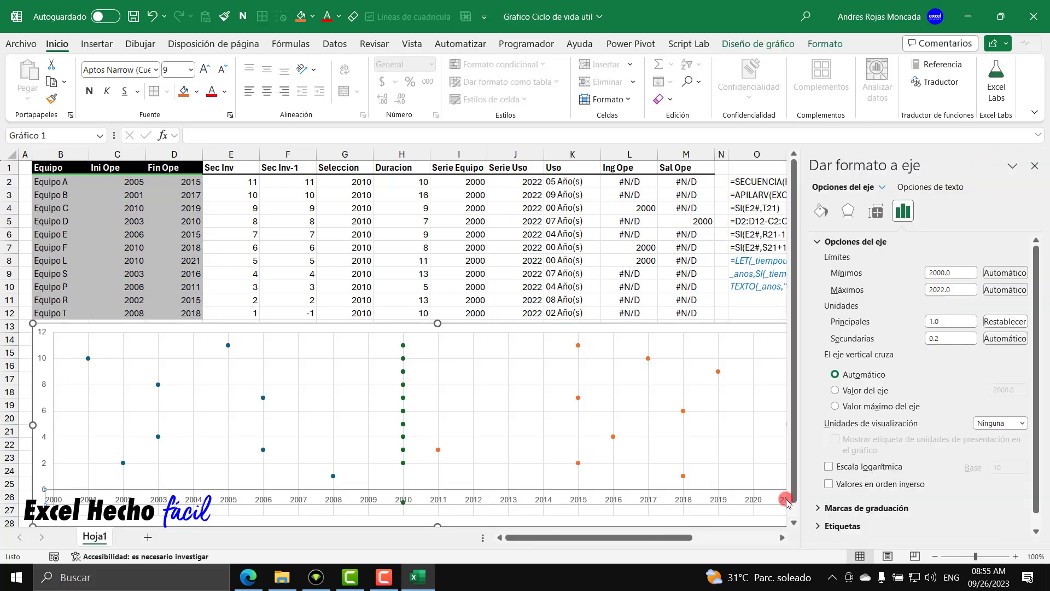
pyautogui.click(958, 273)
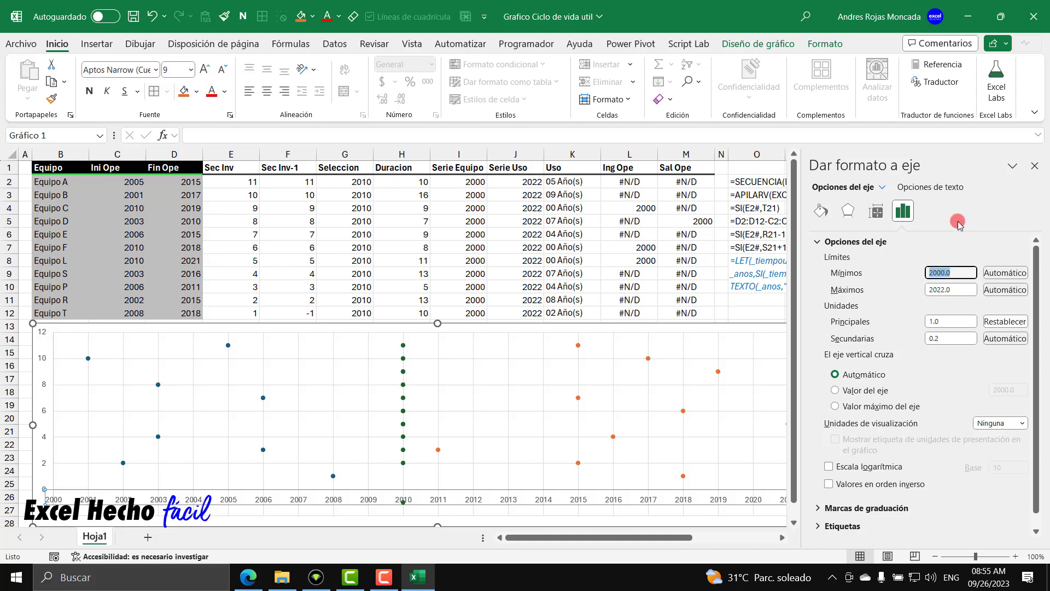
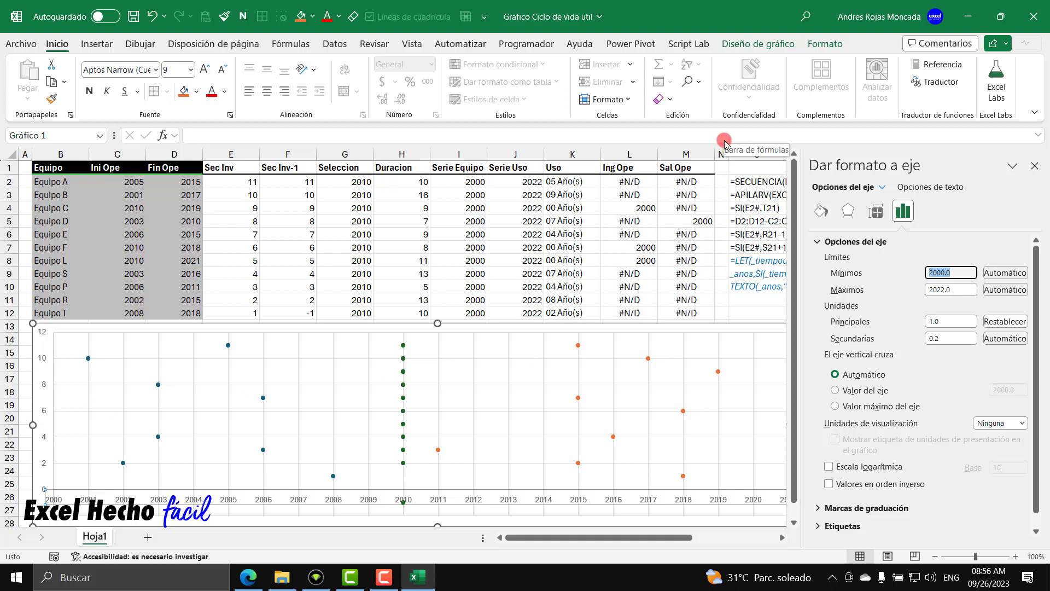
pyautogui.write('1999')
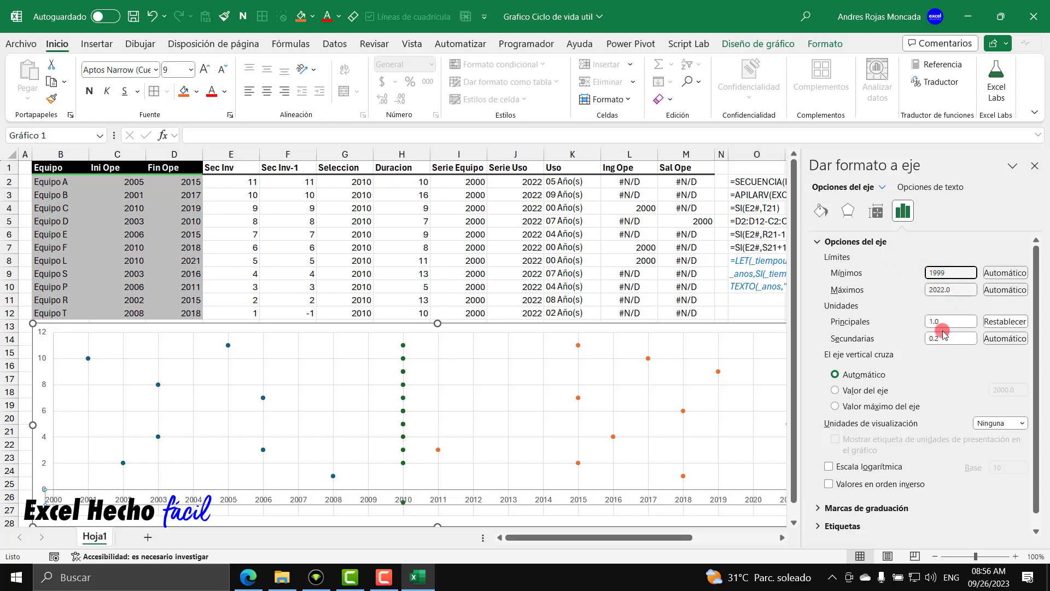
pyautogui.click(895, 395)
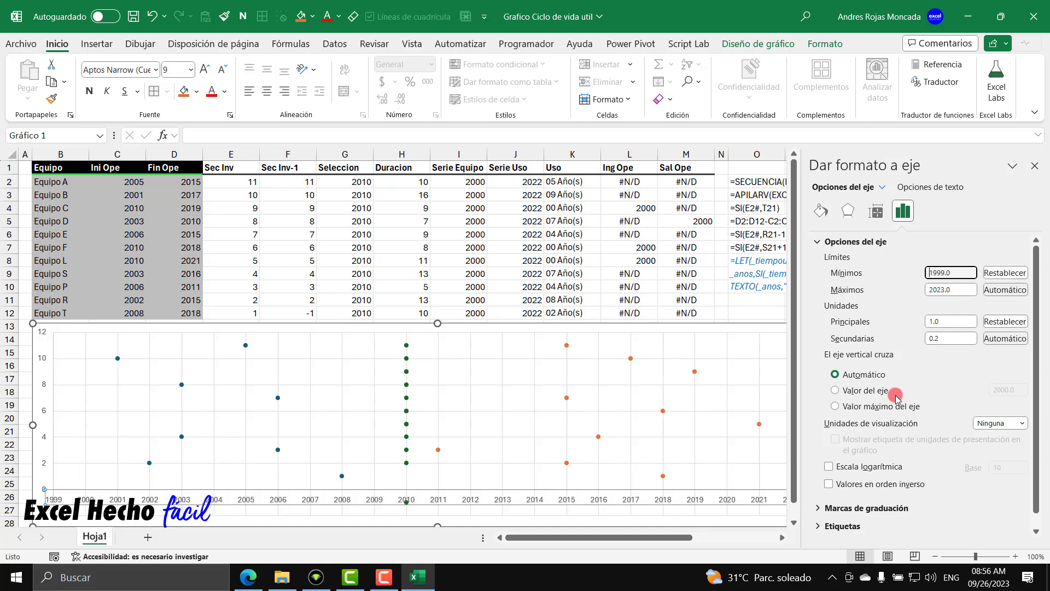
# Fix the maximum bound of the chart's horizontal axis at 2022 and deselect the chart
pyautogui.moveTo(651, 537)
pyautogui.mouseDown()
pyautogui.moveTo(717, 534)
pyautogui.moveTo(664, 537)
pyautogui.mouseUp()
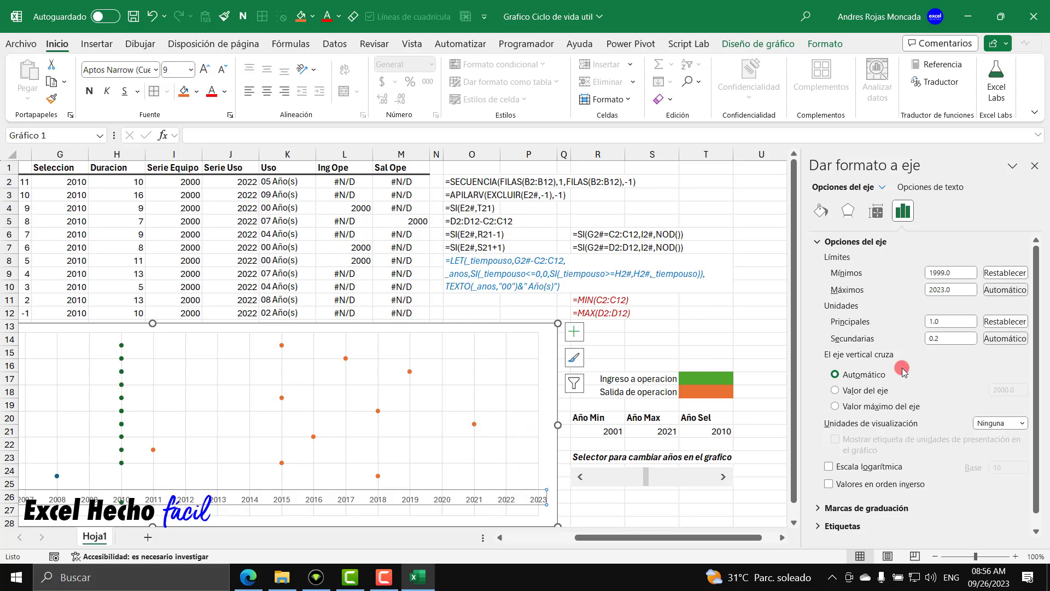
pyautogui.moveTo(958, 289); pyautogui.dragTo(914, 287)
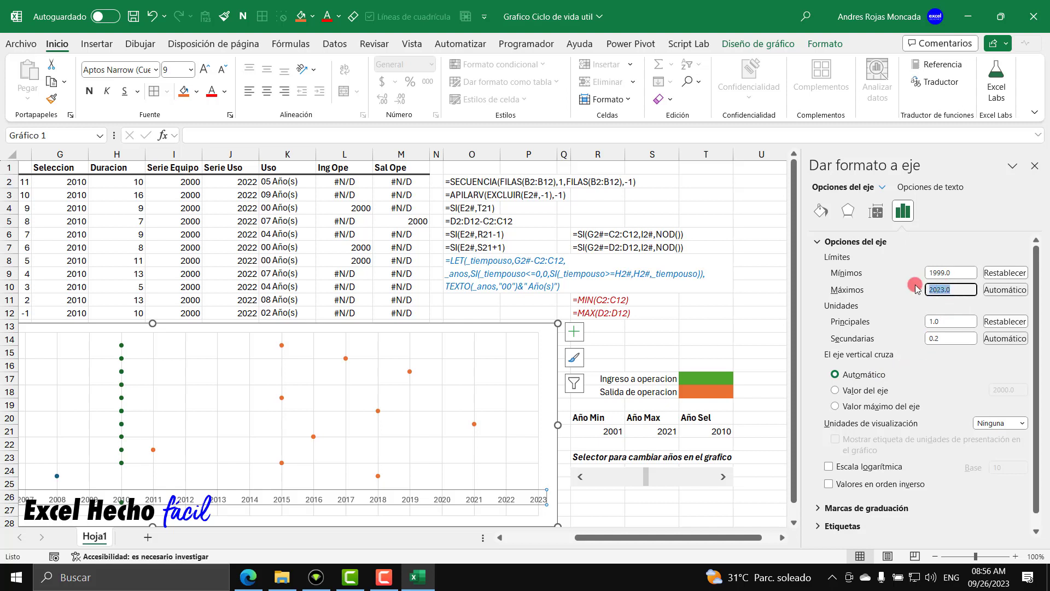
pyautogui.write('2')
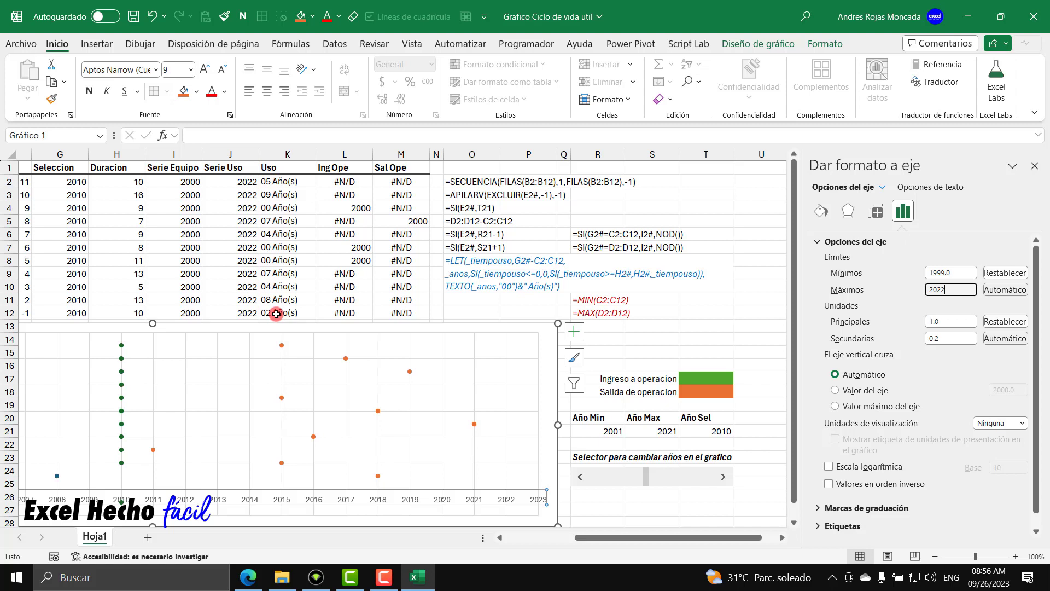
pyautogui.press('Return')
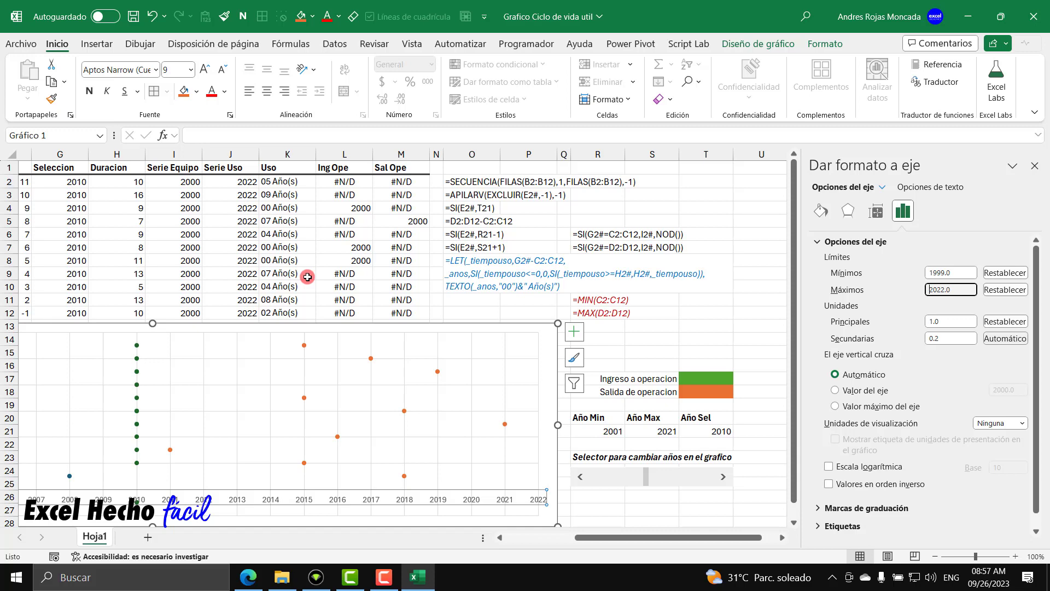
pyautogui.click(1034, 166)
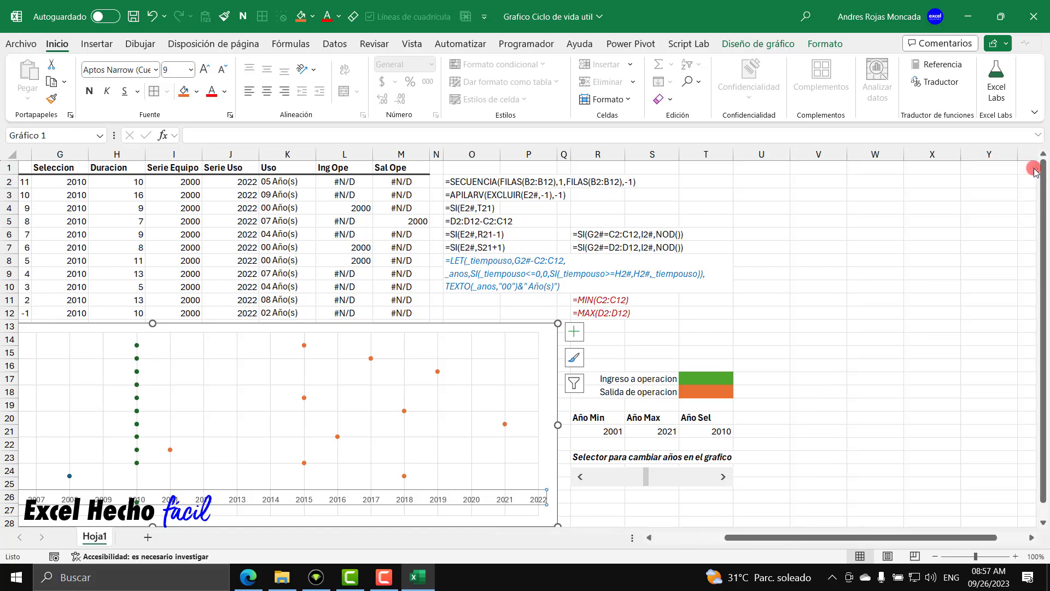
pyautogui.moveTo(832, 536); pyautogui.dragTo(762, 536)
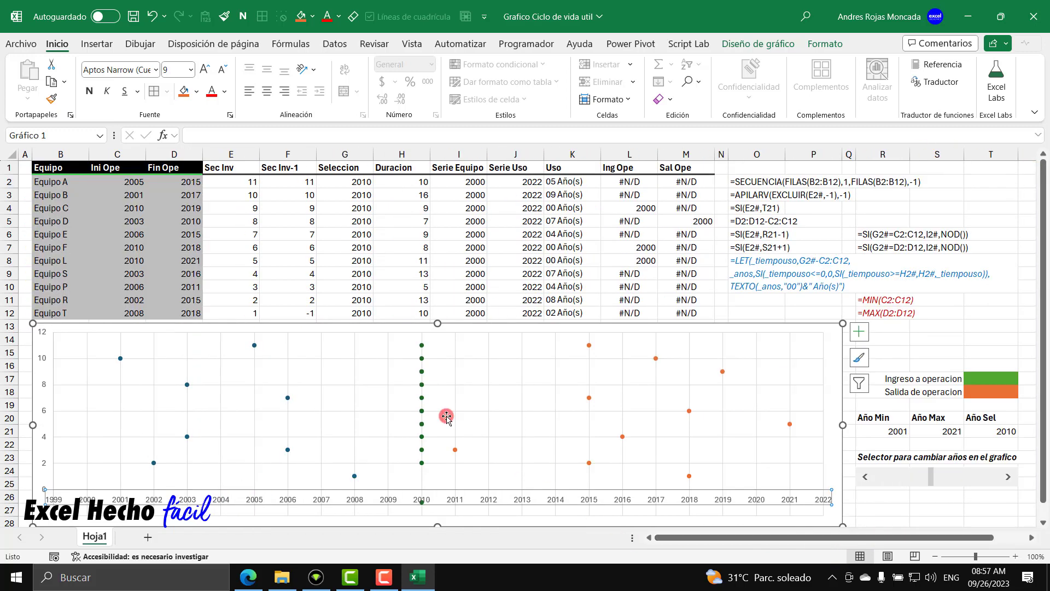
pyautogui.press('Escape')
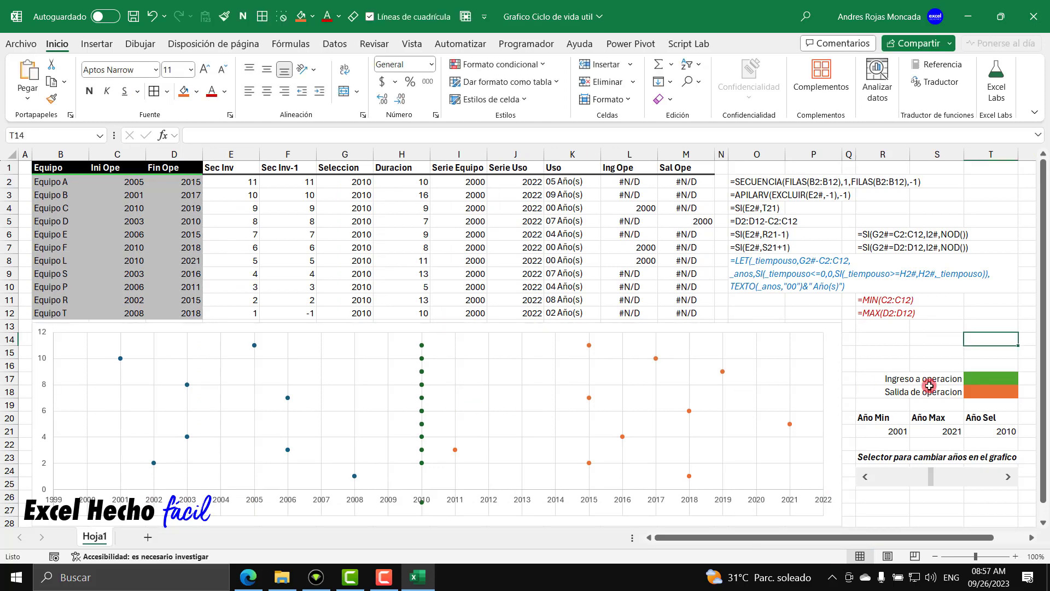
# Advance the year selector one year at a time up to 2021 to test the sAnoSel series
pyautogui.click(1006, 477)
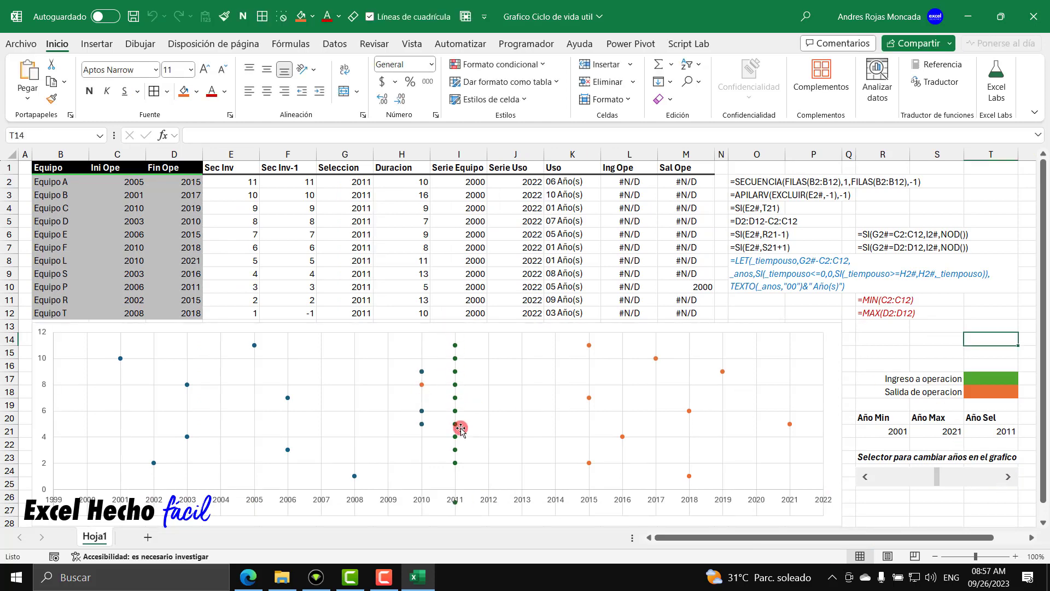
pyautogui.click(1008, 477)
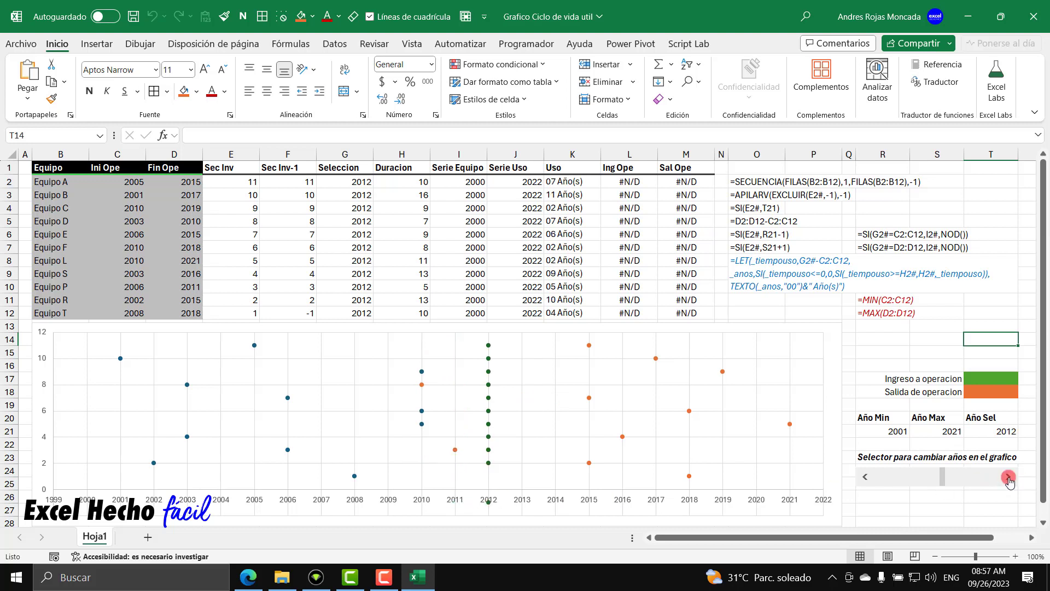
pyautogui.click(1008, 477)
pyautogui.click(1007, 476)
pyautogui.click(1008, 477)
pyautogui.click(1007, 477)
pyautogui.click(1008, 476)
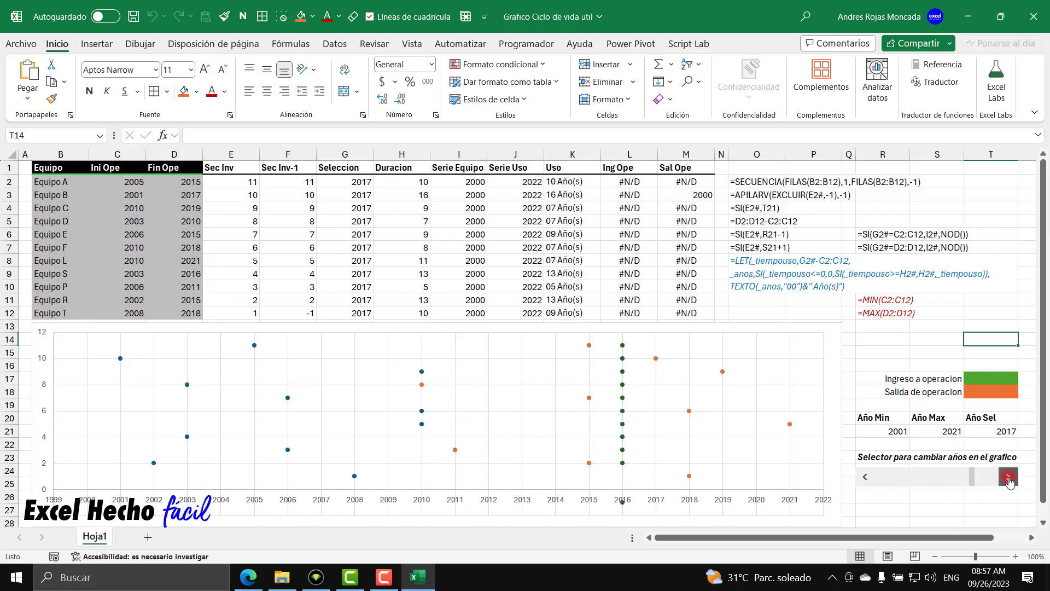
pyautogui.click(1008, 477)
pyautogui.click(1008, 477)
pyautogui.click(1008, 477)
pyautogui.click(1007, 477)
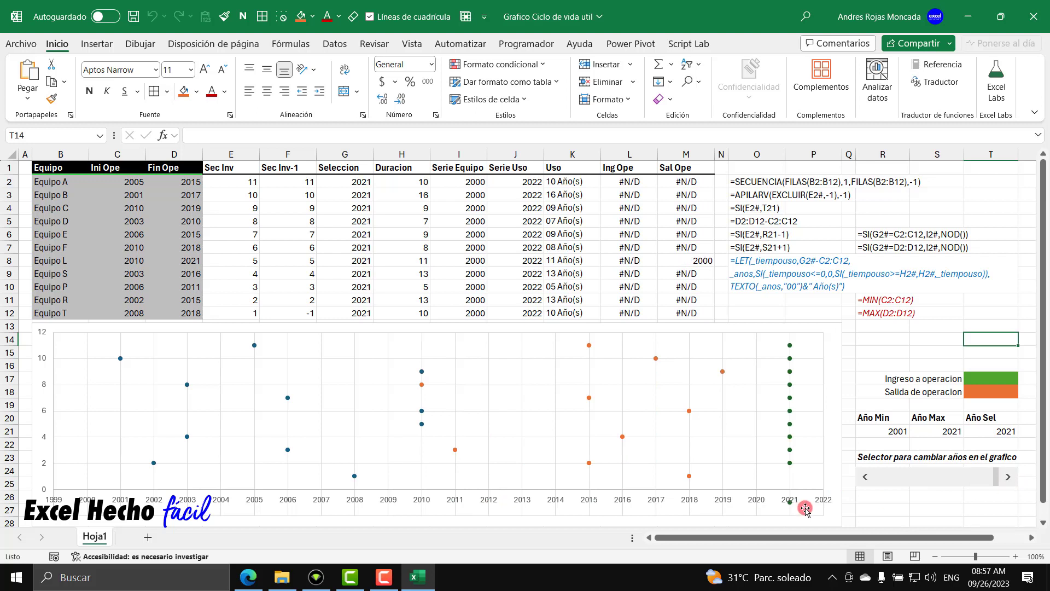
# Step the year selector back one year at a time to 2012
pyautogui.click(865, 476)
pyautogui.click(865, 476)
pyautogui.click(865, 476)
pyautogui.click(865, 477)
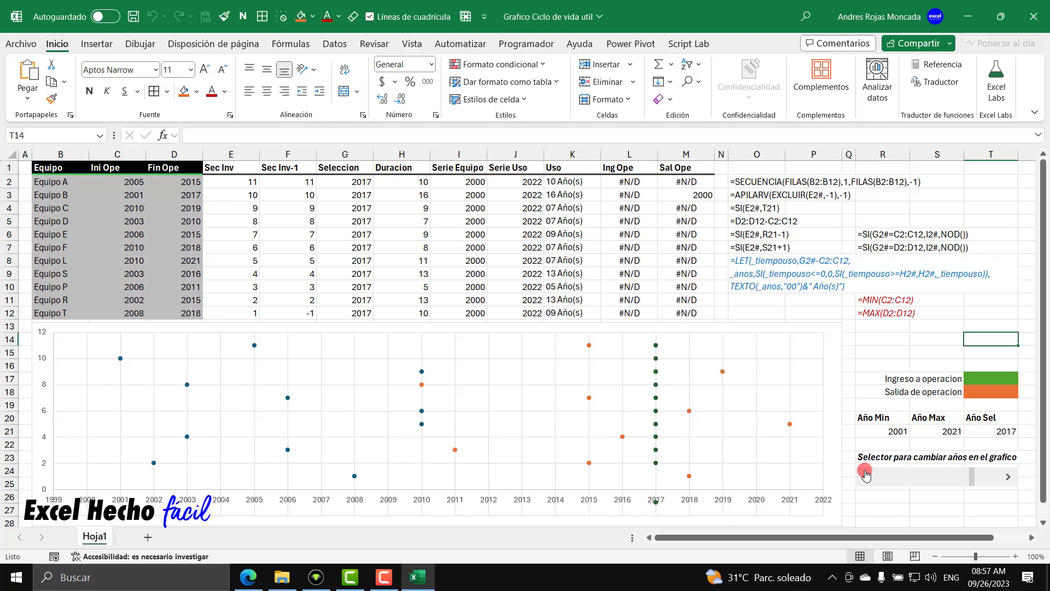
pyautogui.click(865, 476)
pyautogui.click(865, 476)
pyautogui.click(865, 477)
pyautogui.click(865, 476)
pyautogui.click(865, 476)
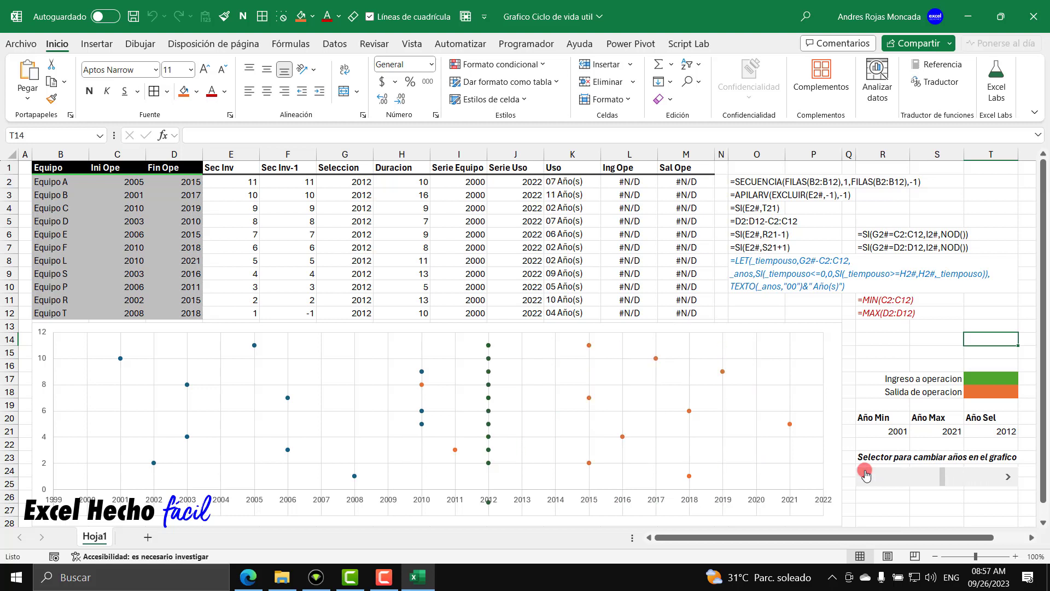
# Step the year selector back one year at a time to 2001
pyautogui.click(865, 476)
pyautogui.click(865, 476)
pyautogui.click(865, 476)
pyautogui.click(865, 476)
pyautogui.click(865, 476)
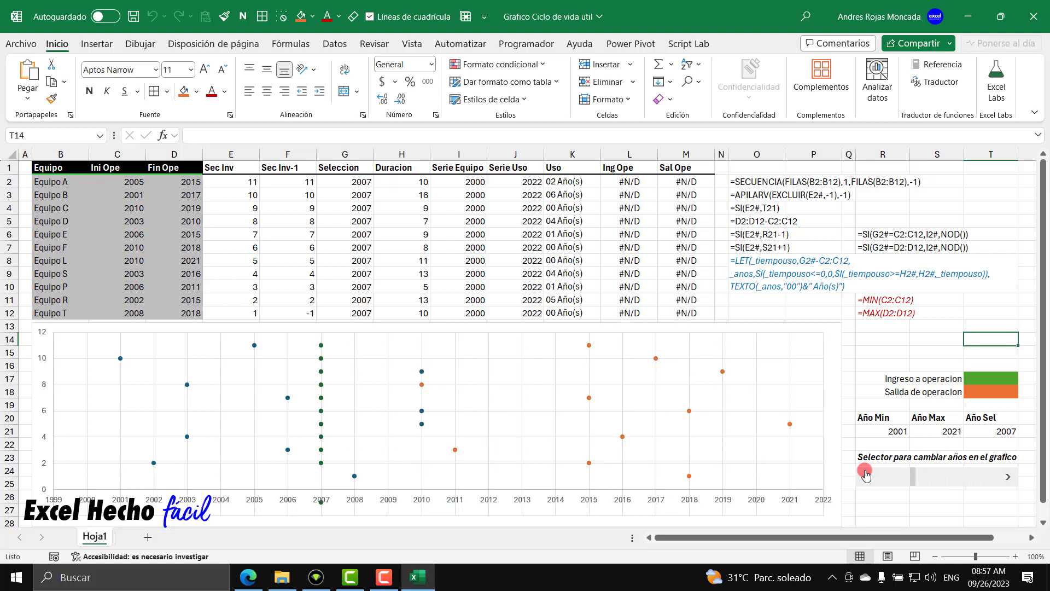
pyautogui.click(865, 477)
pyautogui.click(865, 476)
pyautogui.click(865, 476)
pyautogui.click(865, 477)
pyautogui.click(865, 476)
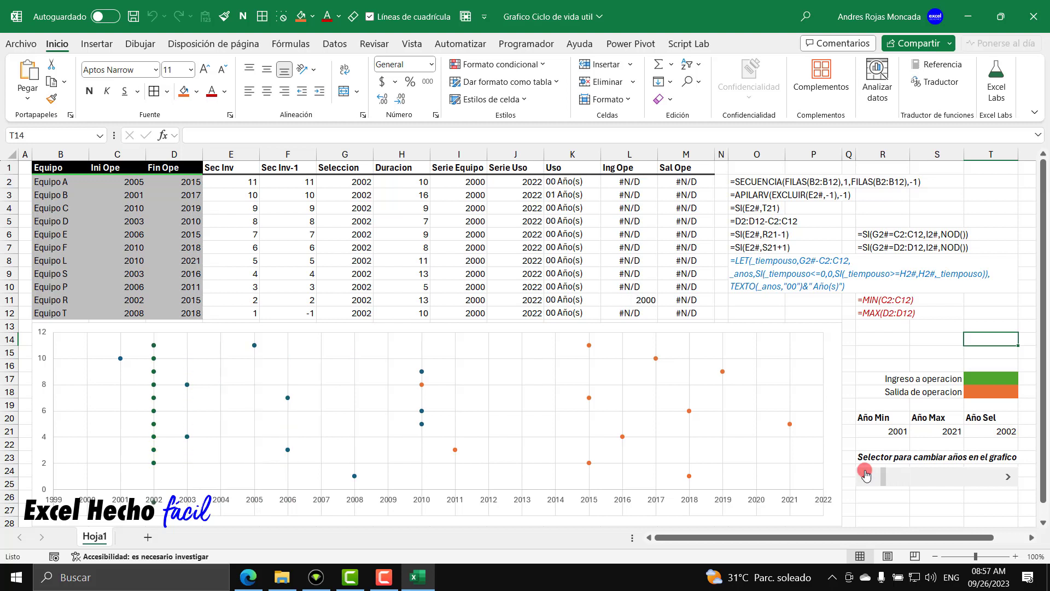
pyautogui.click(865, 476)
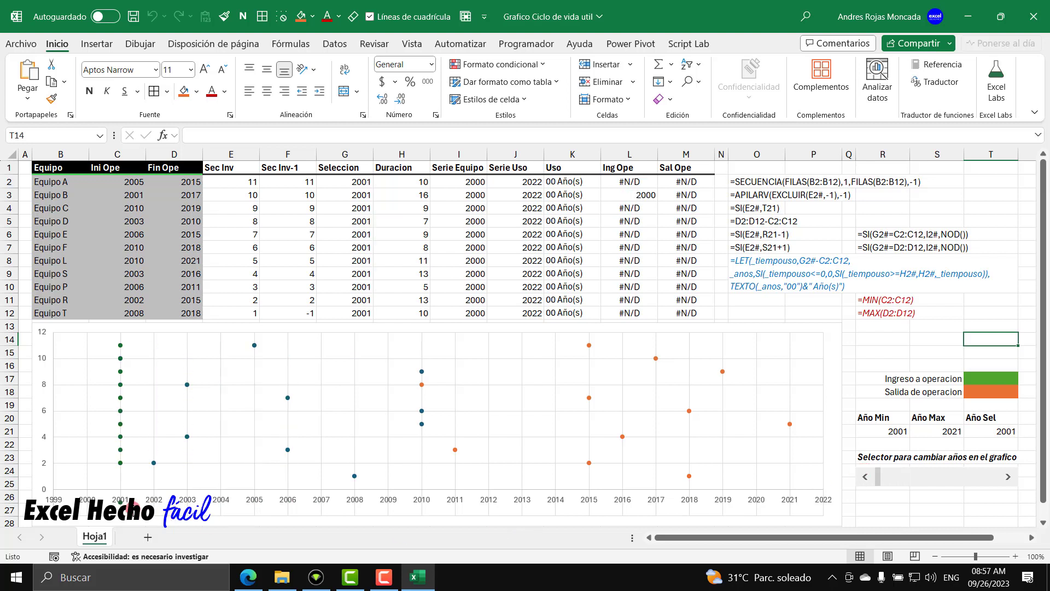
# Advance the year selector one year at a time to 2010 and inspect the sAnoSel points in the chart
pyautogui.click(1005, 478)
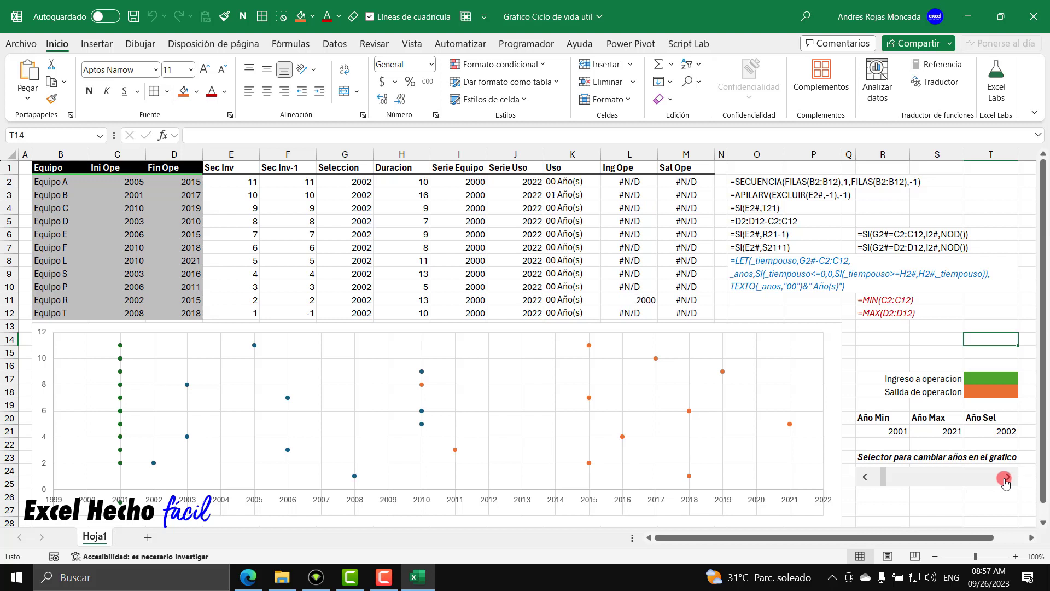
pyautogui.click(1005, 478)
pyautogui.click(1005, 478)
pyautogui.click(1005, 477)
pyautogui.click(1005, 478)
pyautogui.click(1005, 478)
pyautogui.click(1005, 477)
pyautogui.click(1005, 477)
pyautogui.click(1005, 478)
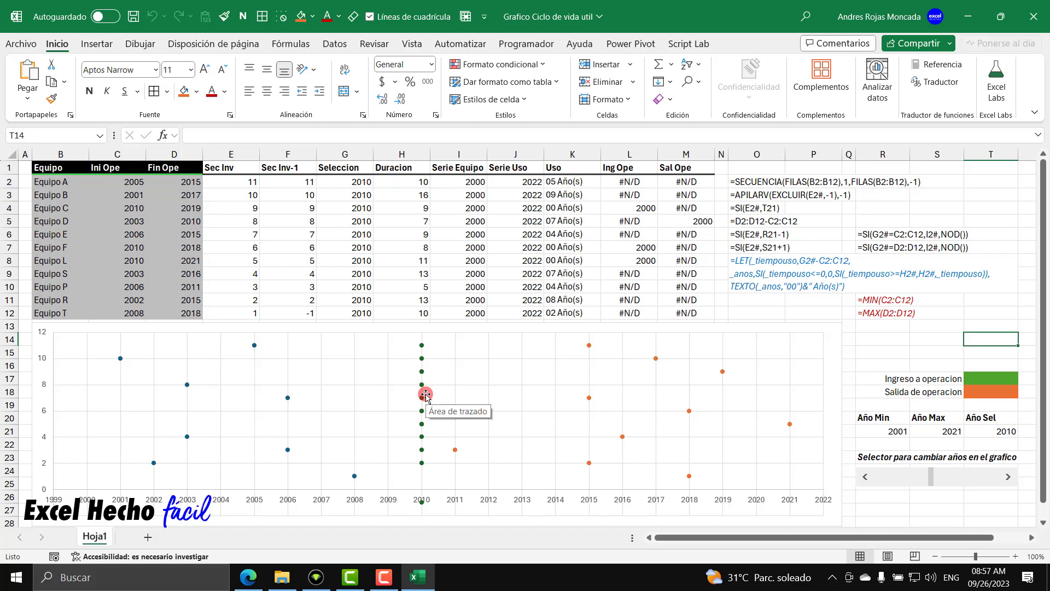
pyautogui.moveTo(421, 389)
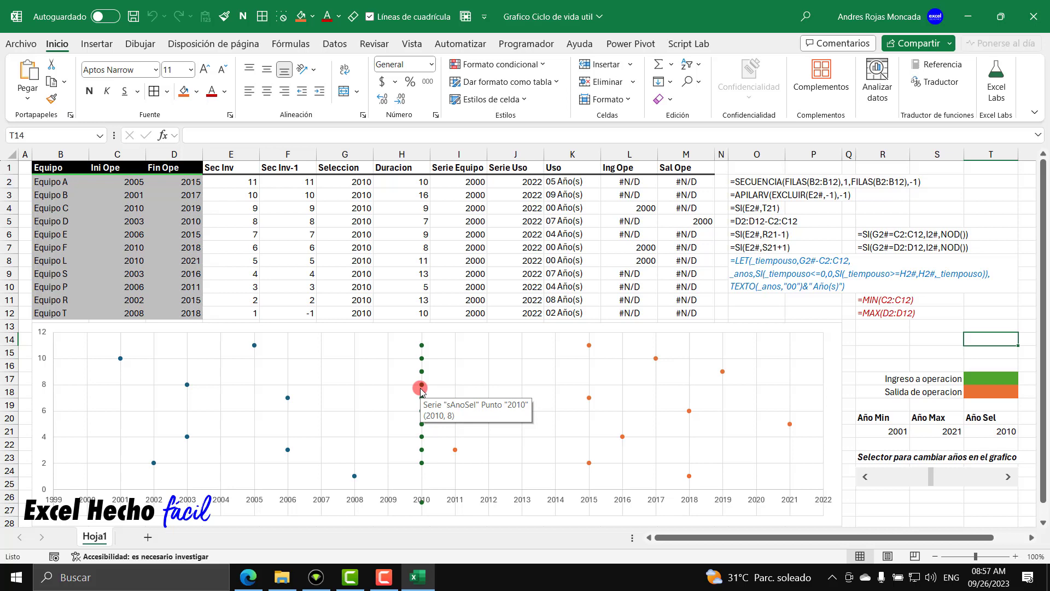
# Open the chart's formatting options, select the sAnoSel series to identify its points, and close the options
pyautogui.click(516, 326)
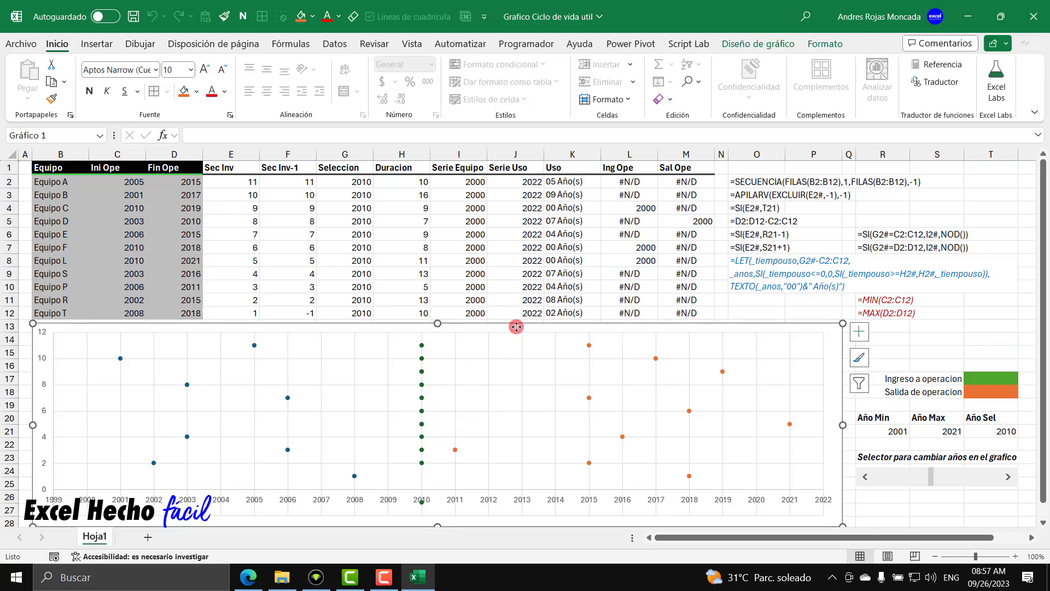
pyautogui.doubleClick(516, 326)
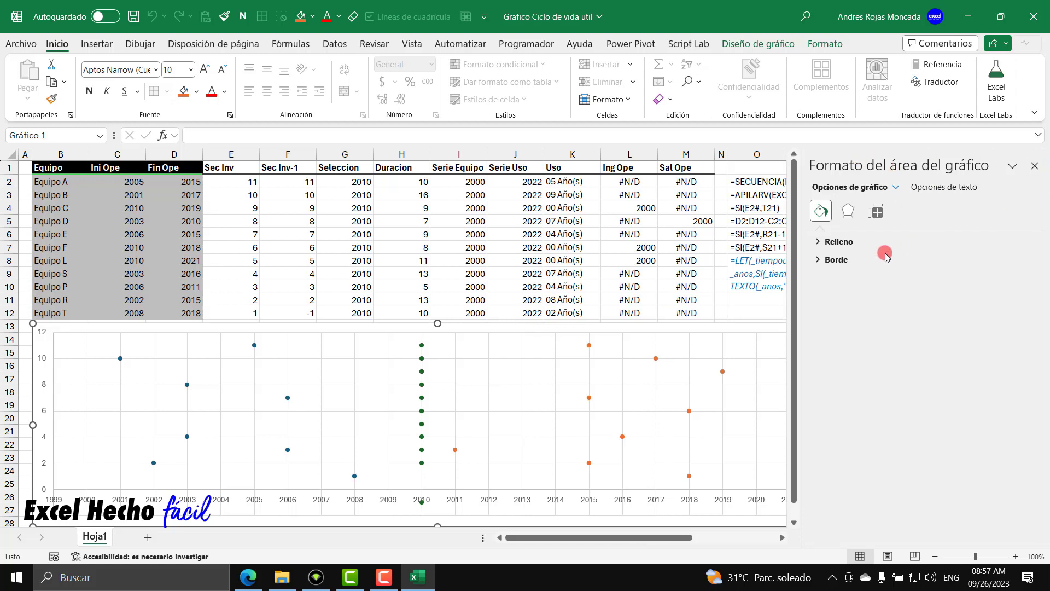
pyautogui.click(897, 187)
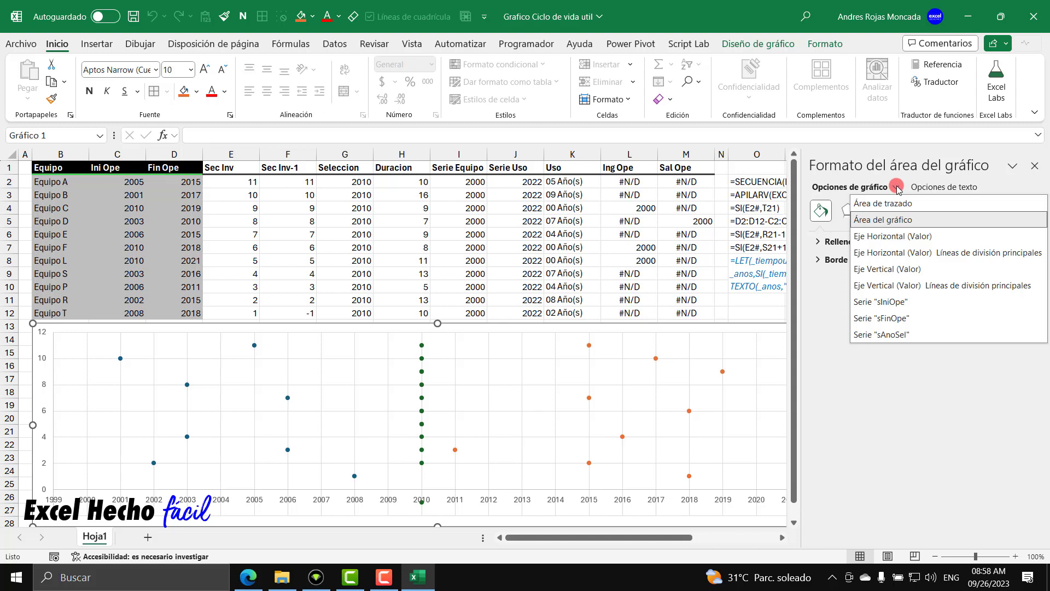
pyautogui.click(877, 335)
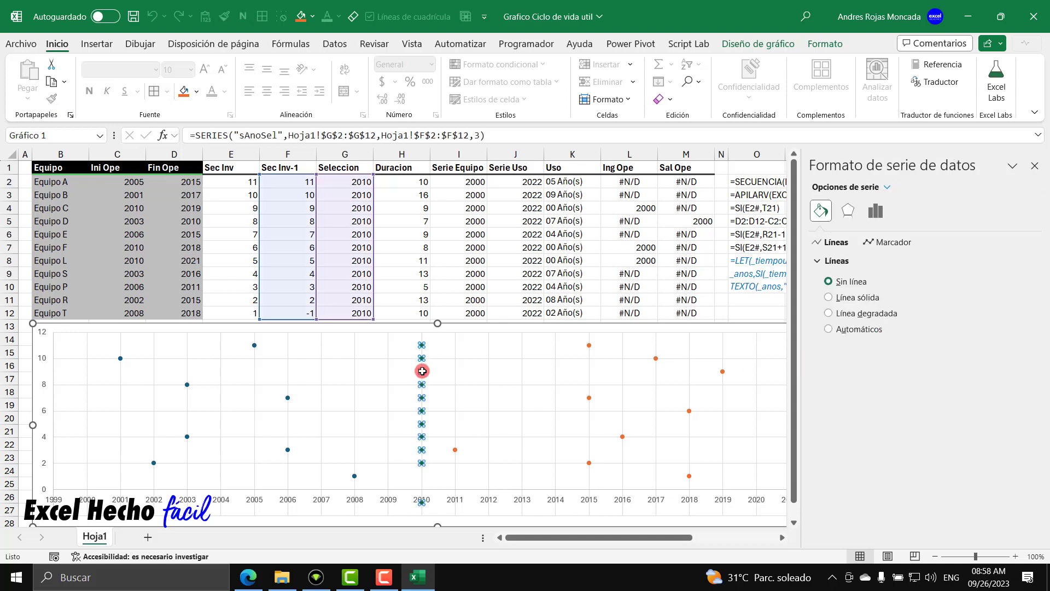
pyautogui.click(887, 187)
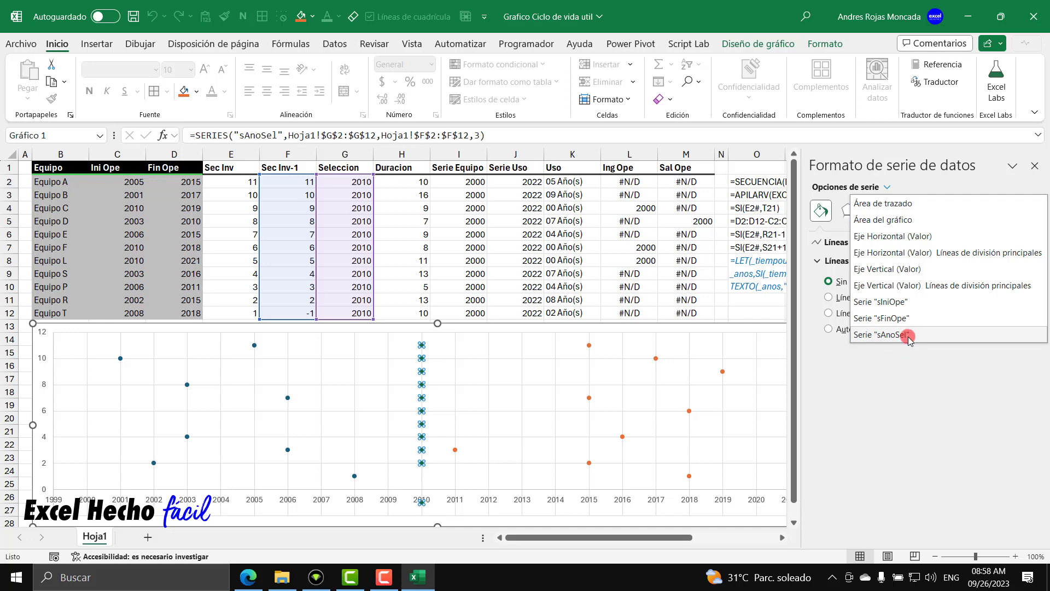
pyautogui.click(908, 334)
pyautogui.click(1034, 166)
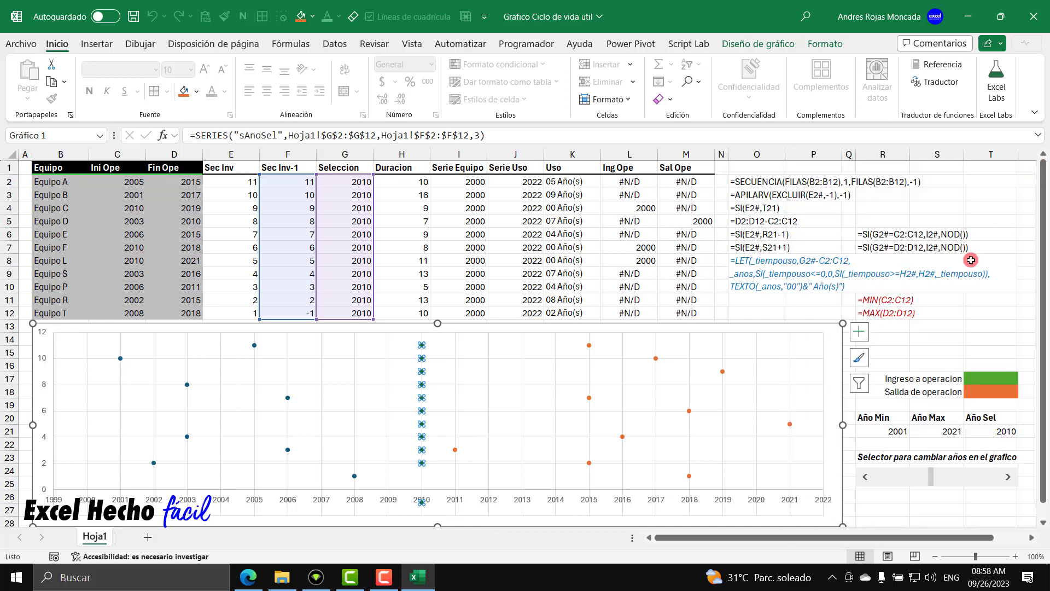
# Change the chart to a combo type with the sIniOpe series as Dispersión, kept off the secondary axis
pyautogui.rightClick(650, 327)
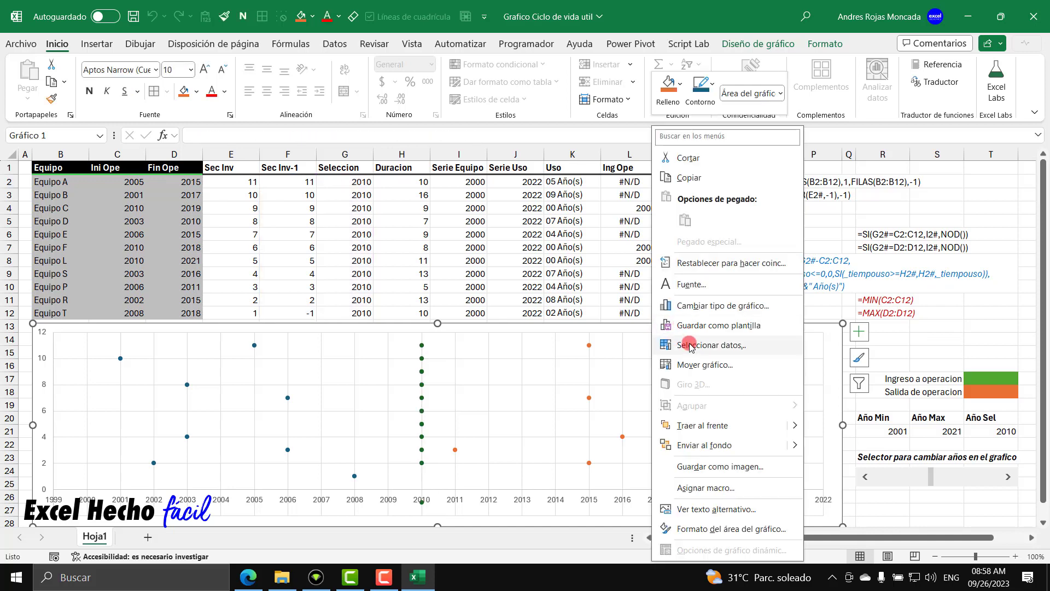
pyautogui.click(697, 309)
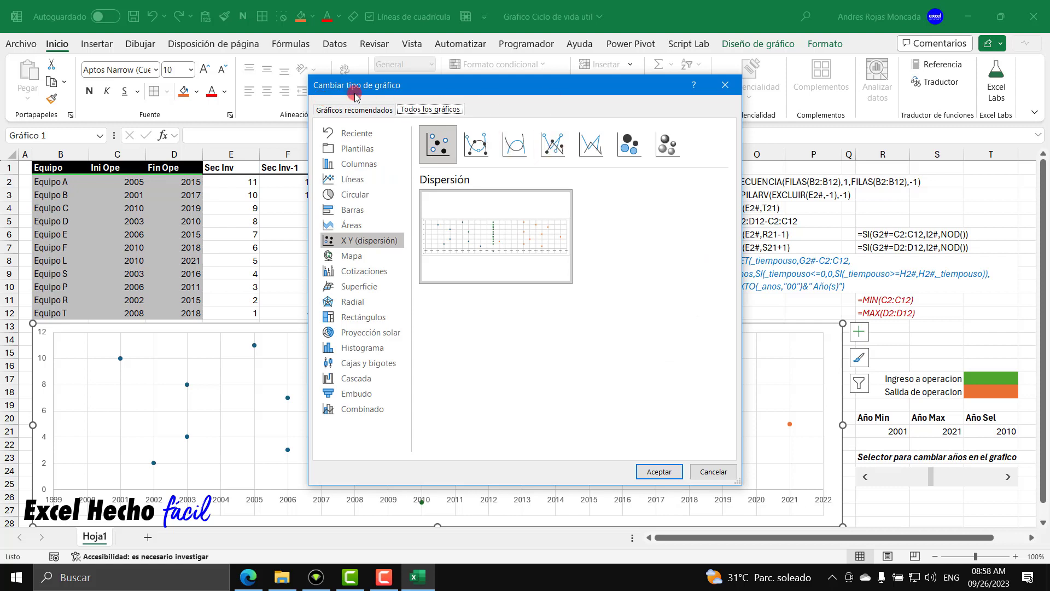
pyautogui.click(355, 409)
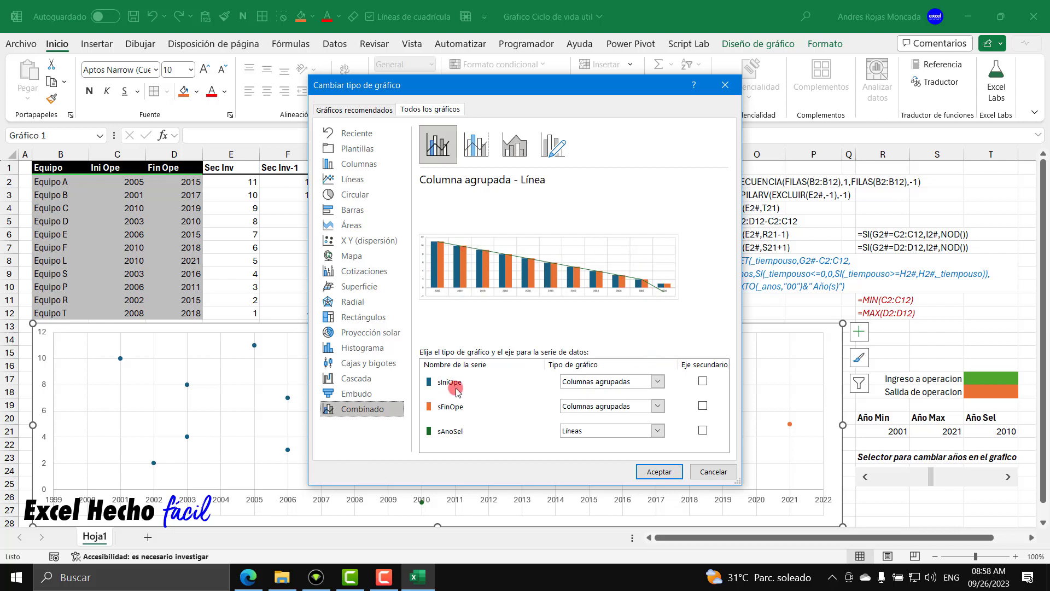
pyautogui.click(656, 383)
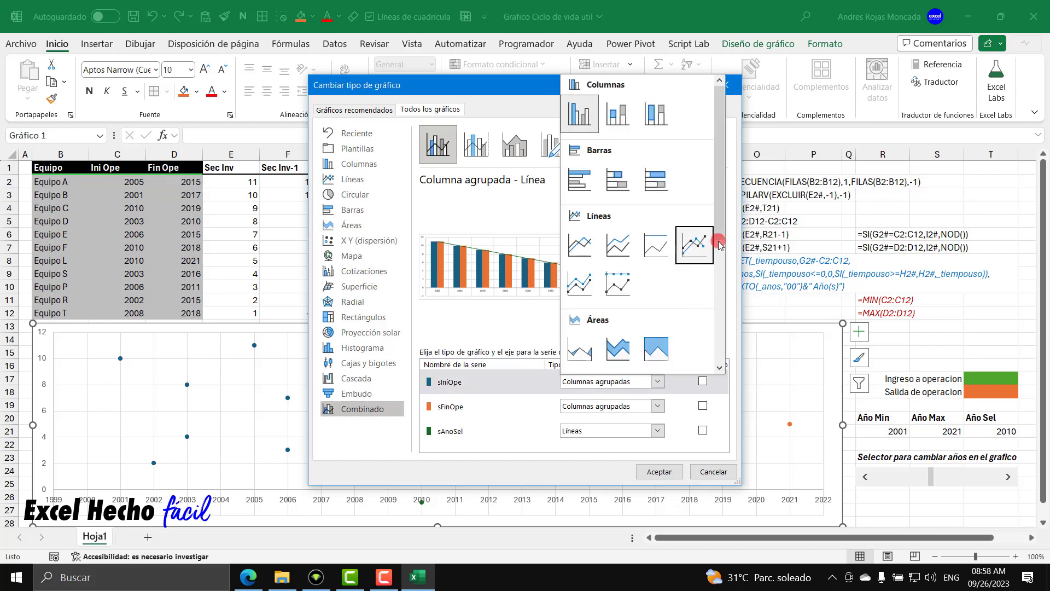
pyautogui.moveTo(720, 230); pyautogui.dragTo(725, 349)
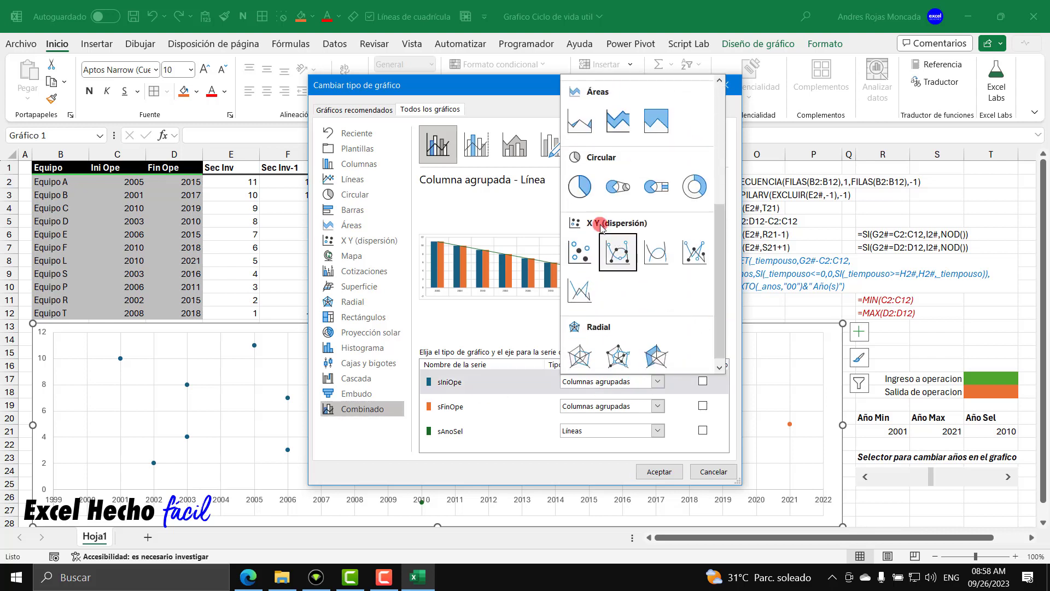
pyautogui.click(580, 251)
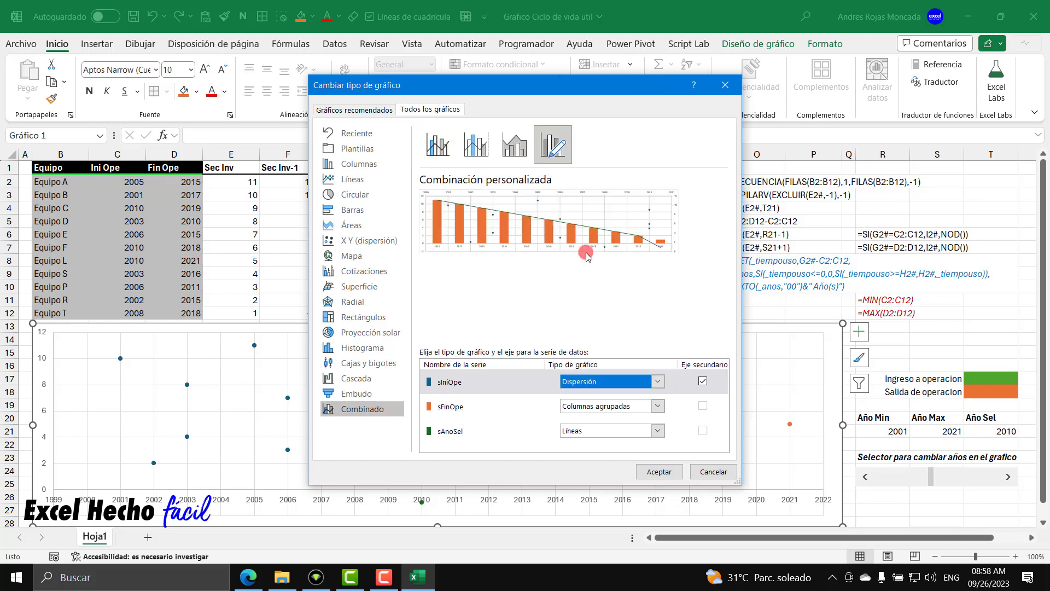
pyautogui.click(703, 381)
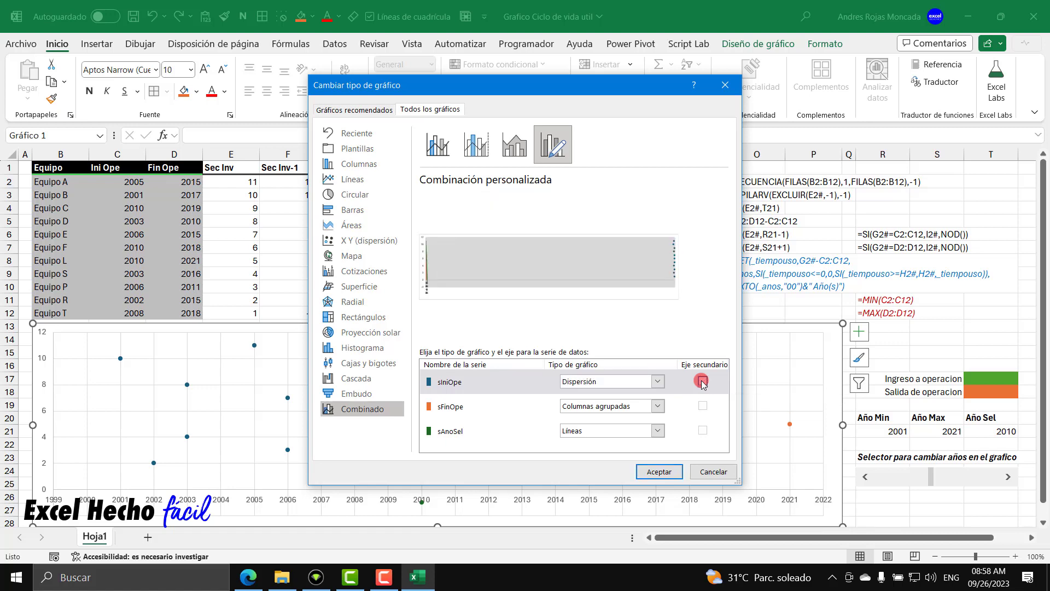
# Set the sFinOpe series to Dispersión in the combo chart and take it off the secondary axis
pyautogui.click(660, 406)
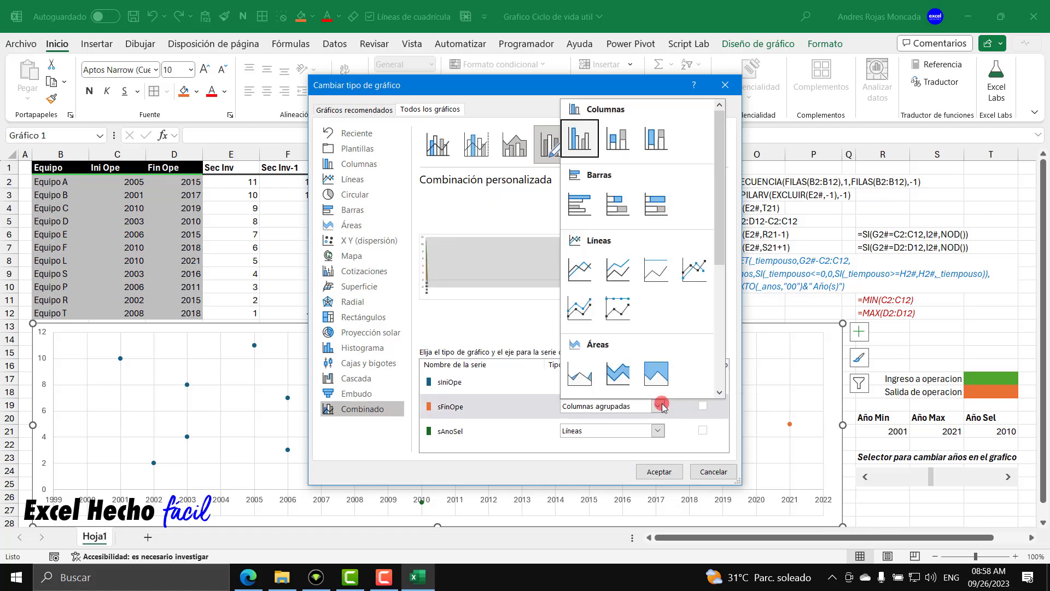
pyautogui.moveTo(720, 264); pyautogui.dragTo(719, 379)
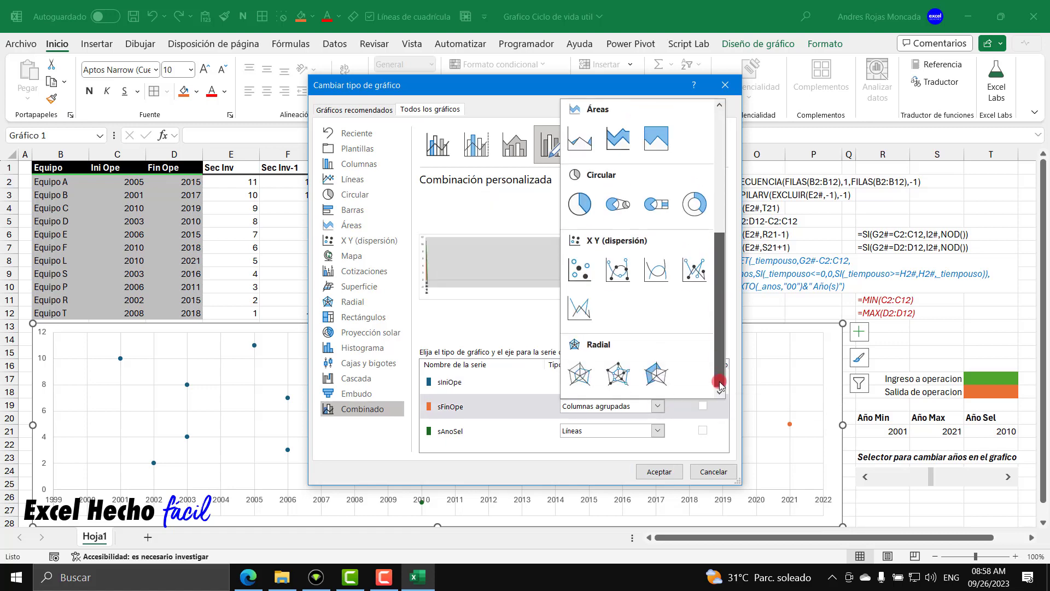
pyautogui.click(579, 268)
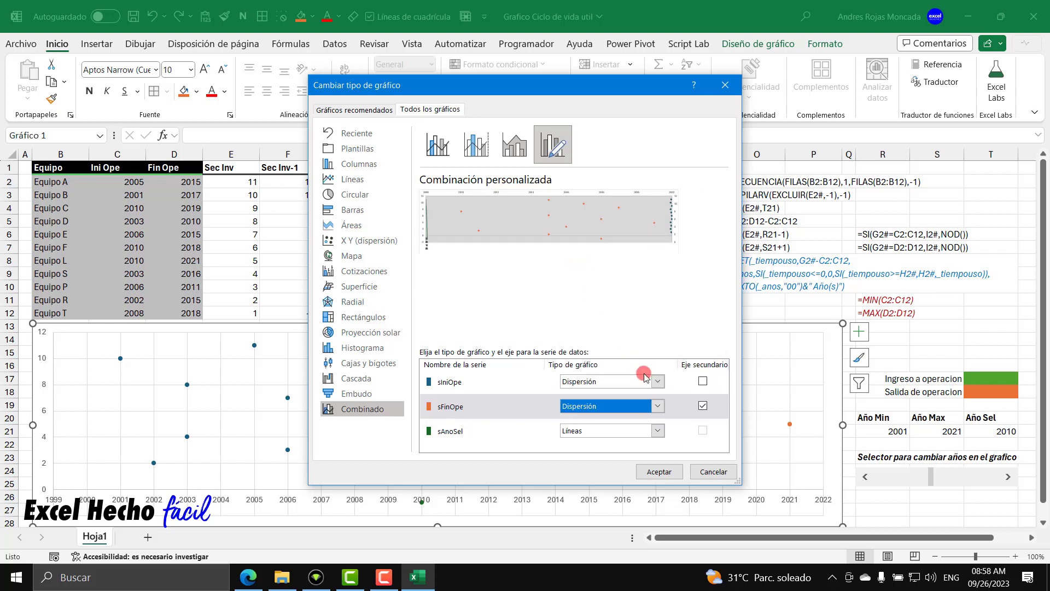
pyautogui.click(703, 404)
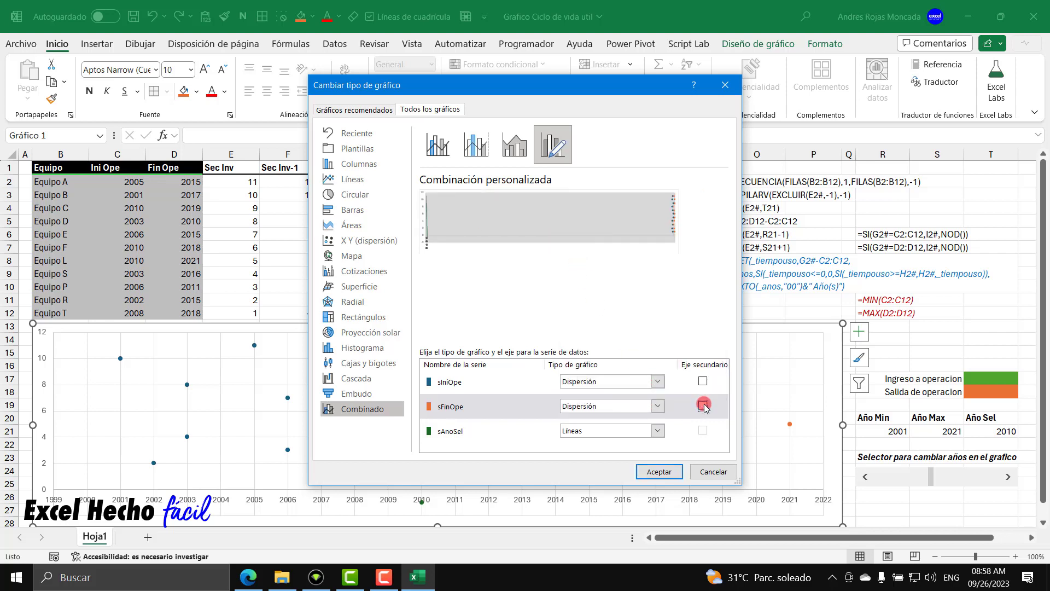
# Set the sAnoSel series to scatter with straight lines without markers, take it off the secondary axis, and apply the combo chart
pyautogui.click(658, 431)
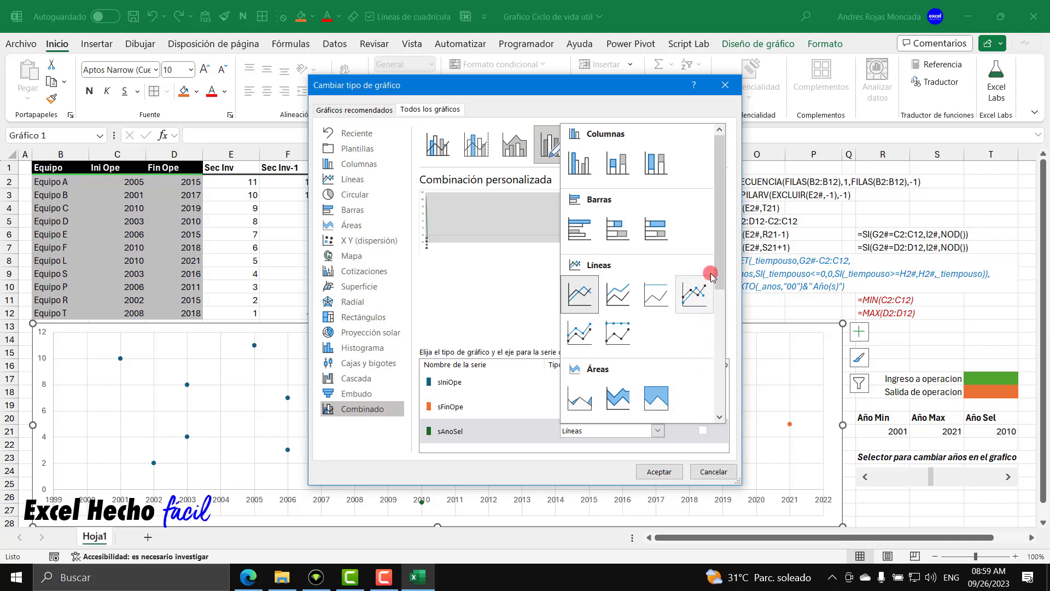
pyautogui.scroll(-4, 696, 274)
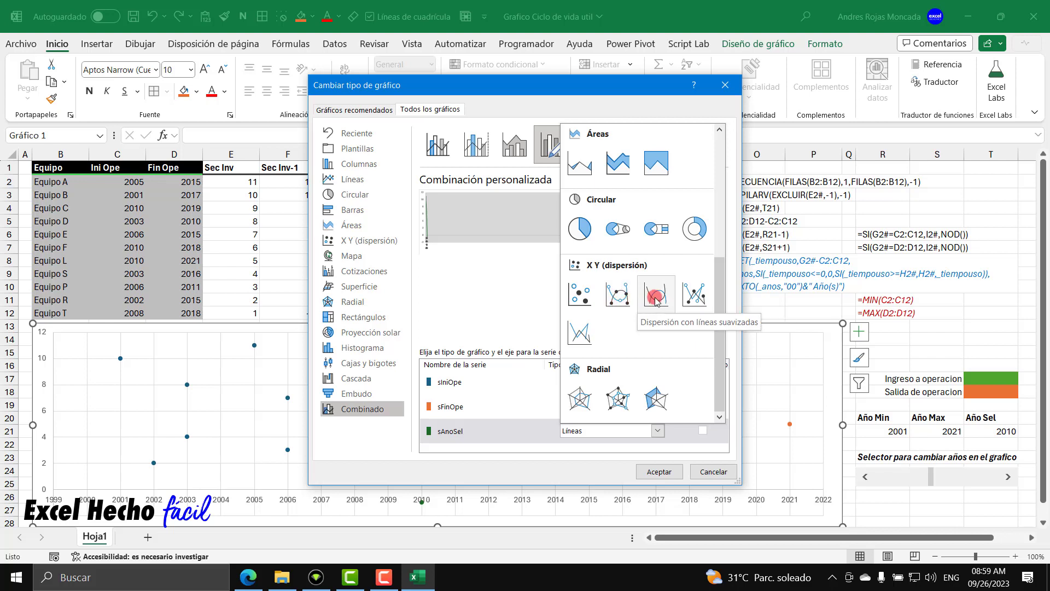
pyautogui.click(582, 332)
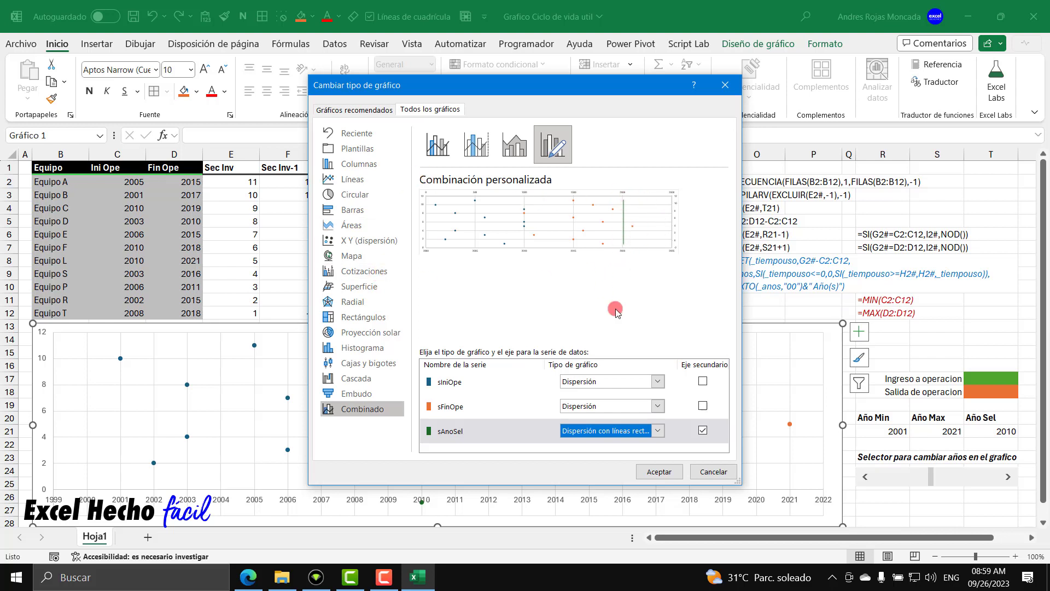
pyautogui.click(703, 431)
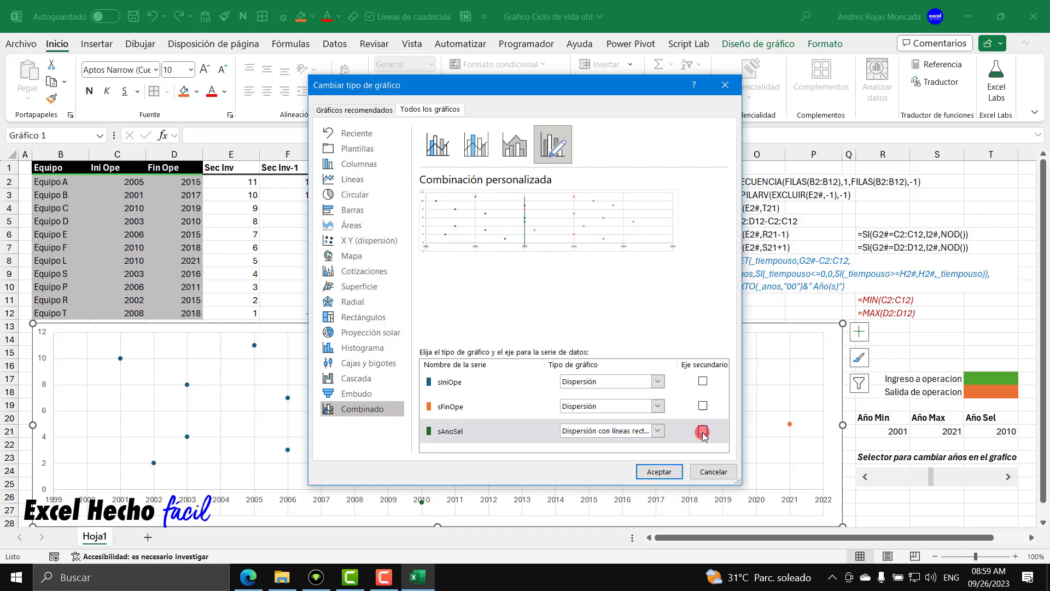
pyautogui.click(665, 470)
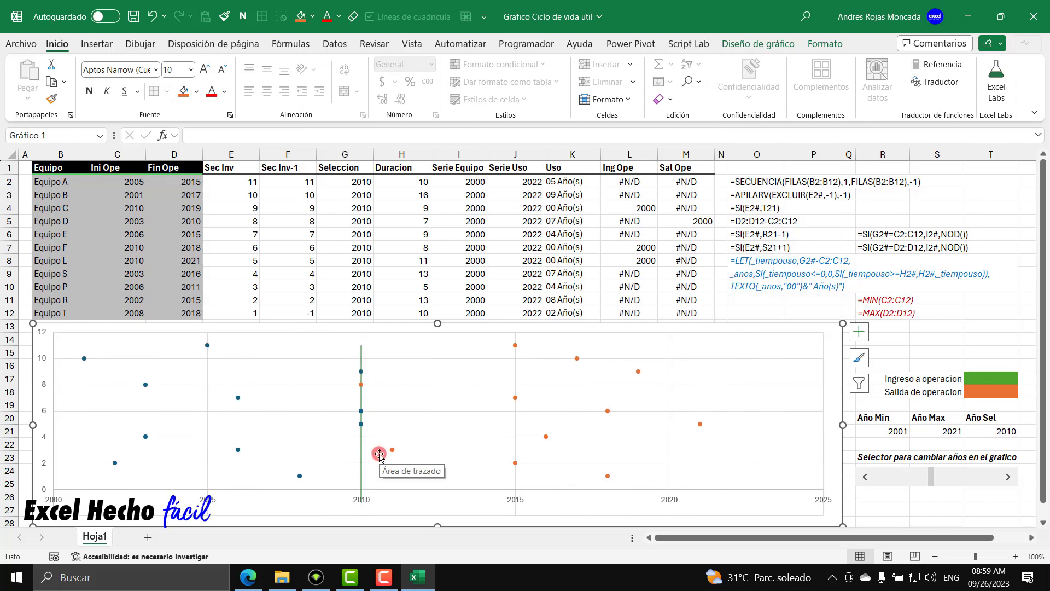
# Set the minimum bound of the combo chart's horizontal axis to 1999
pyautogui.click(519, 502)
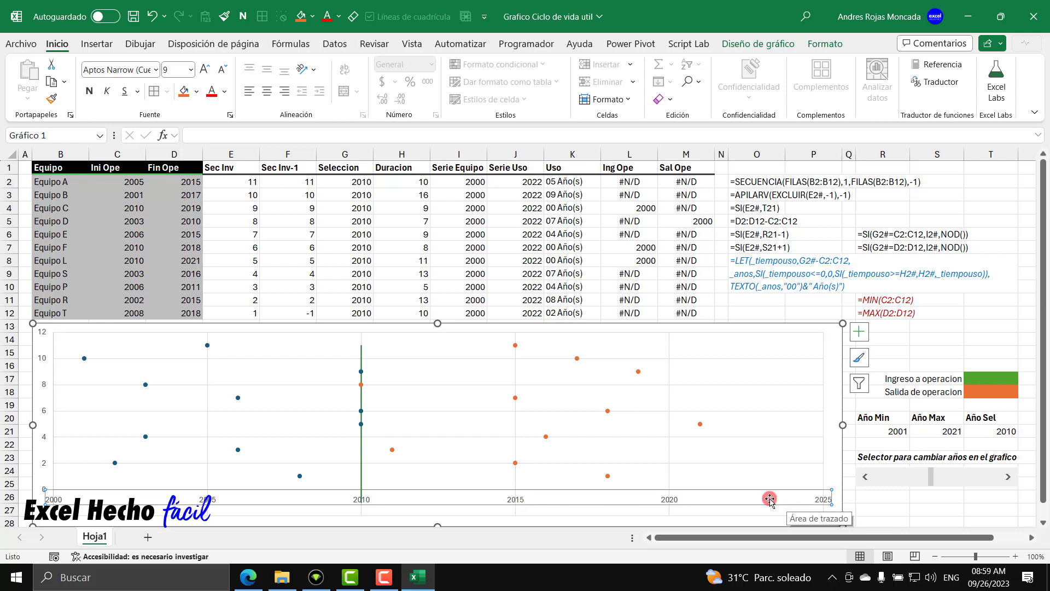
pyautogui.hotkey('ctrl', '1')
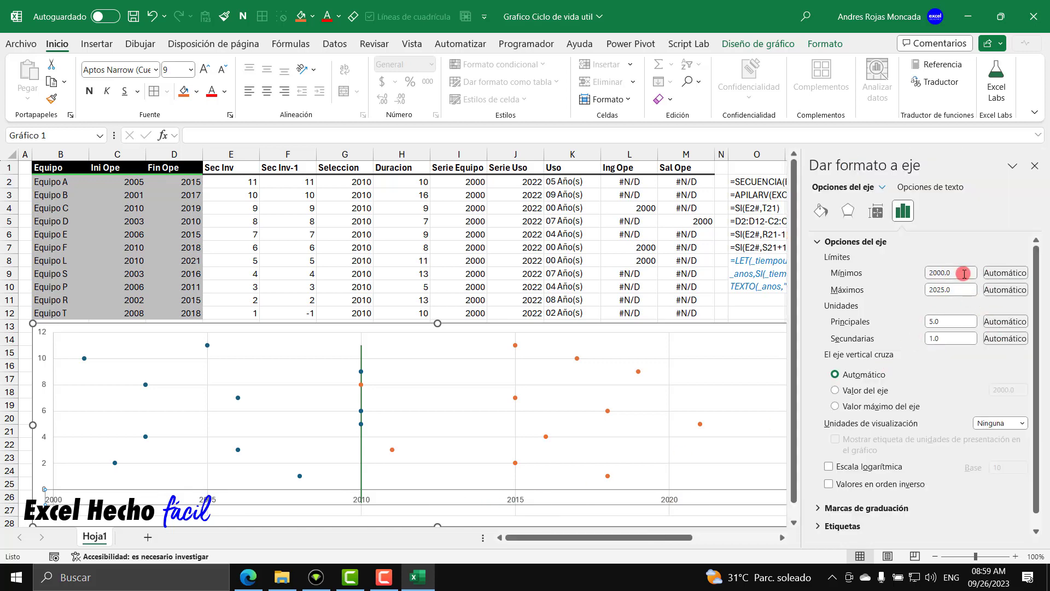
pyautogui.moveTo(956, 273); pyautogui.dragTo(895, 271)
pyautogui.write('1999')
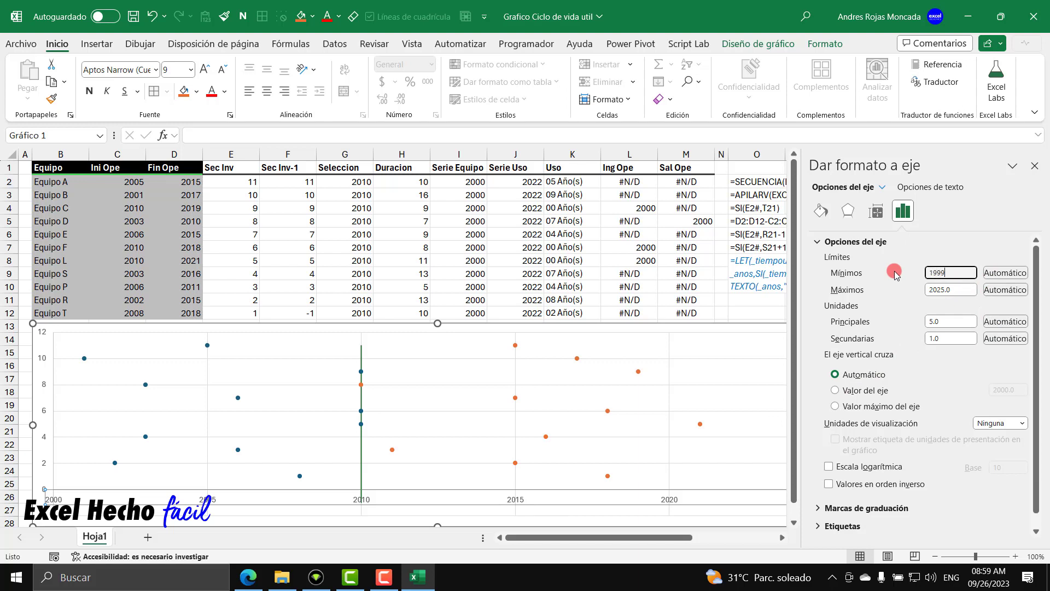
pyautogui.press('Return')
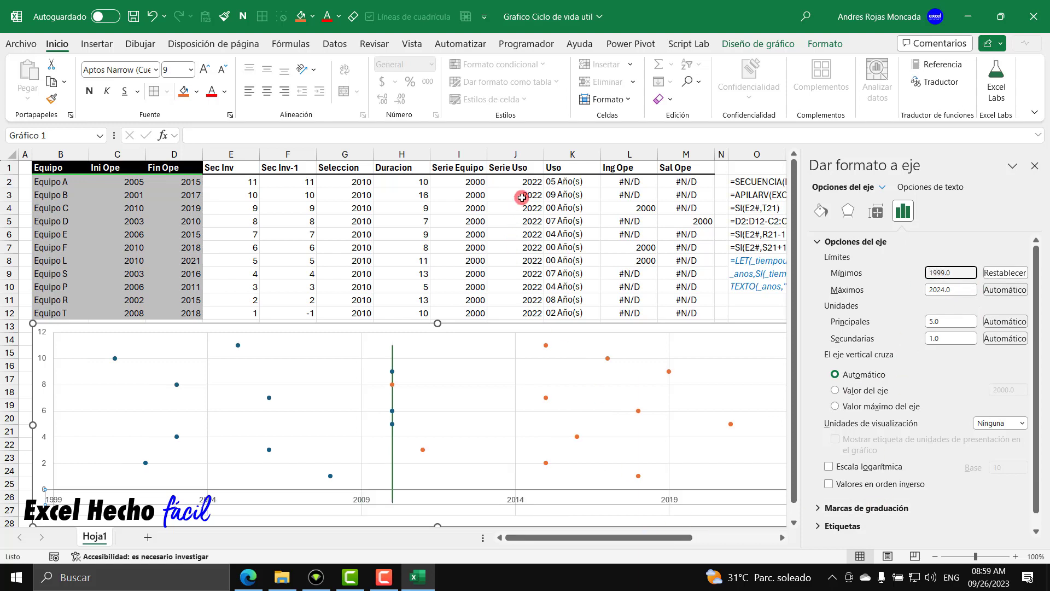
# Set the horizontal axis's maximum bound to 2022 and its major unit to 1
pyautogui.click(967, 290)
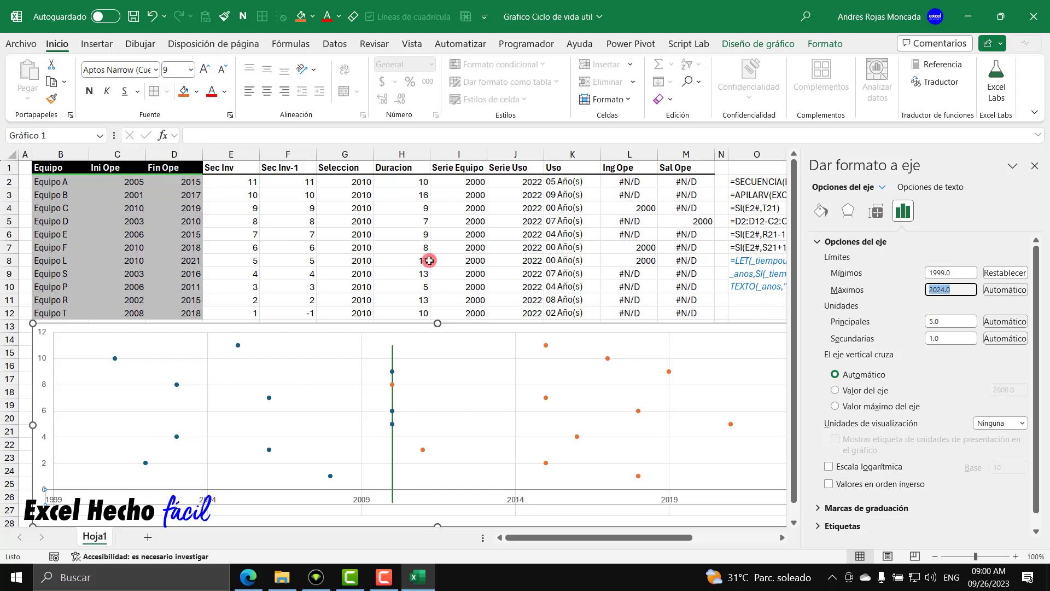
pyautogui.write('20')
pyautogui.click(914, 324)
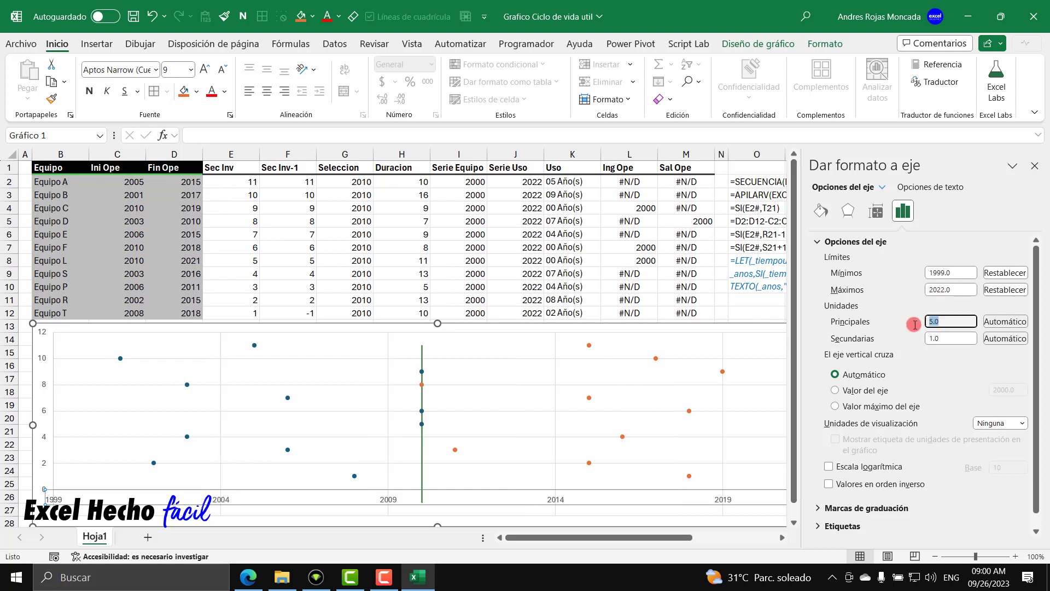
pyautogui.write('1')
pyautogui.press('Return')
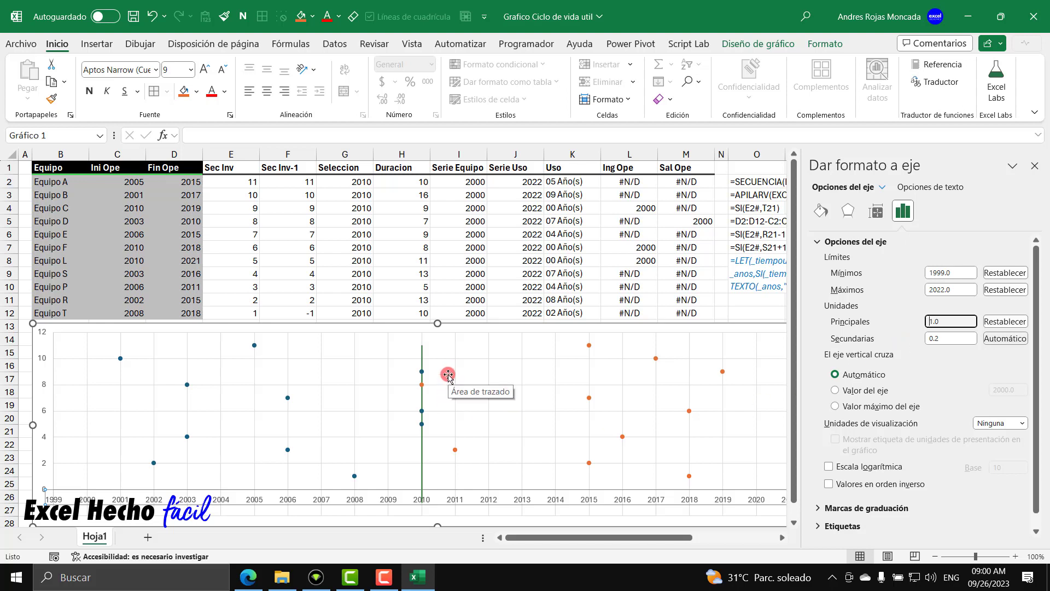
pyautogui.click(421, 355)
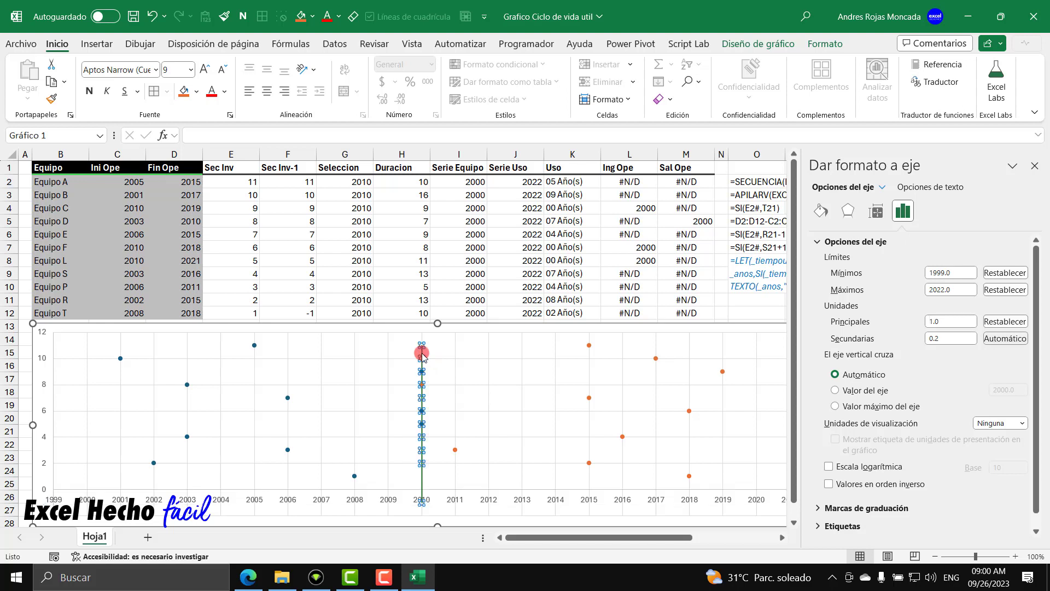
pyautogui.click(565, 376)
pyautogui.press('Escape')
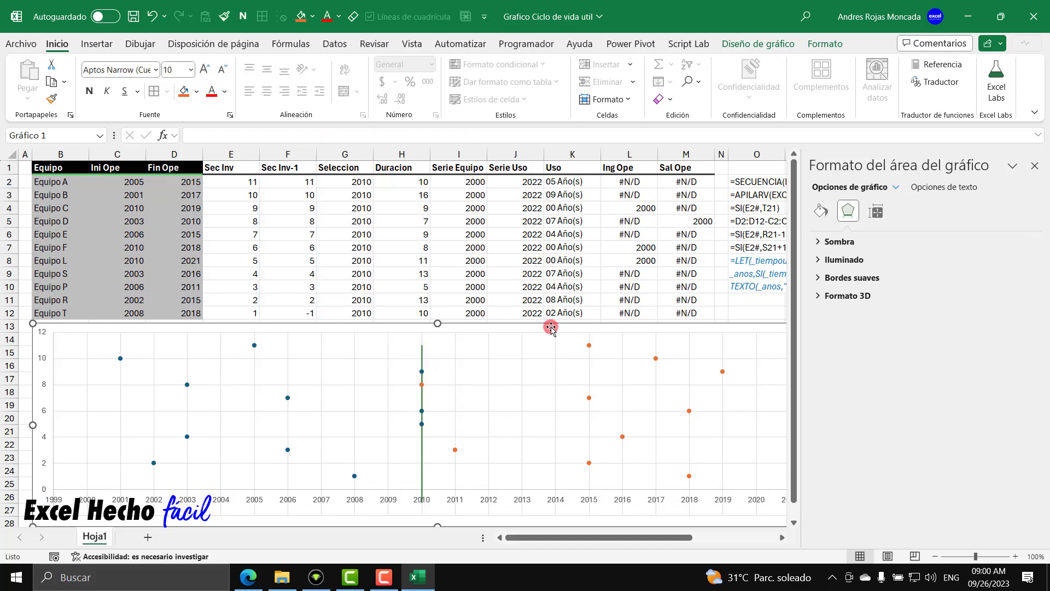
pyautogui.click(845, 188)
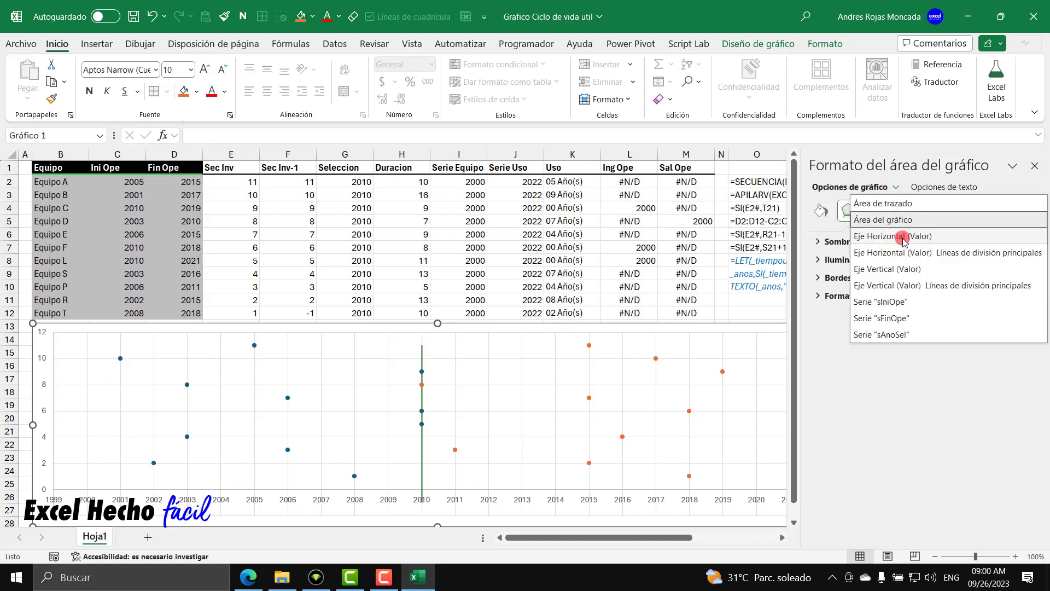
pyautogui.click(902, 337)
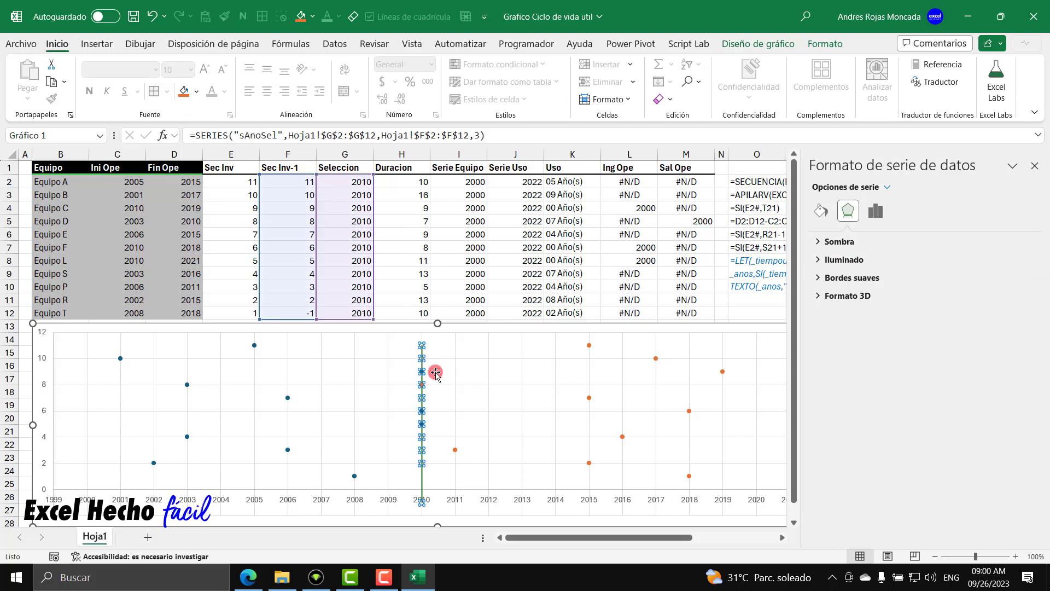
pyautogui.click(427, 349)
pyautogui.click(427, 349)
pyautogui.click(476, 444)
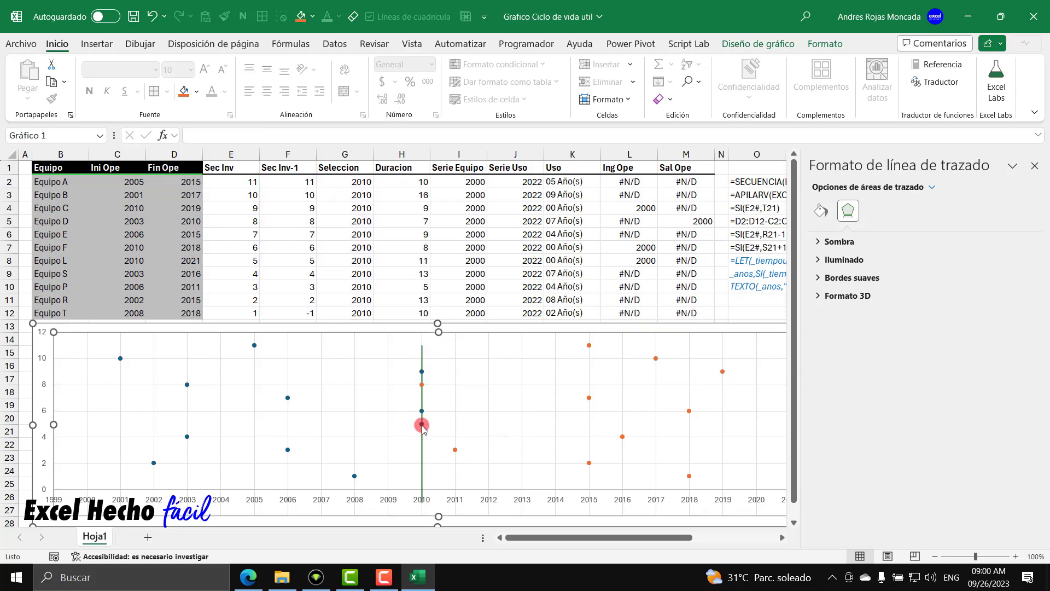
pyautogui.click(421, 425)
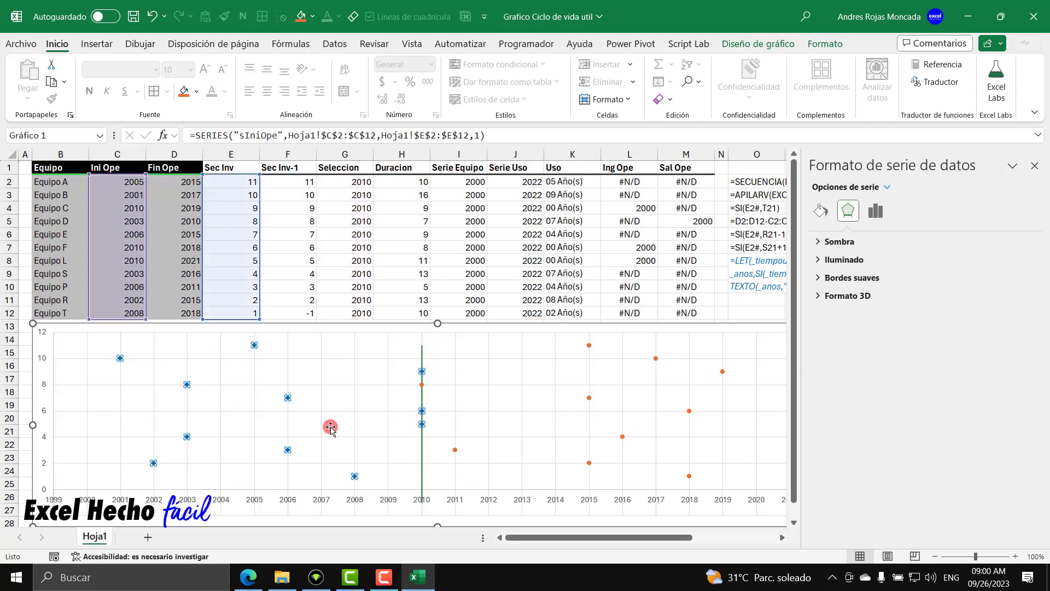
pyautogui.click(459, 374)
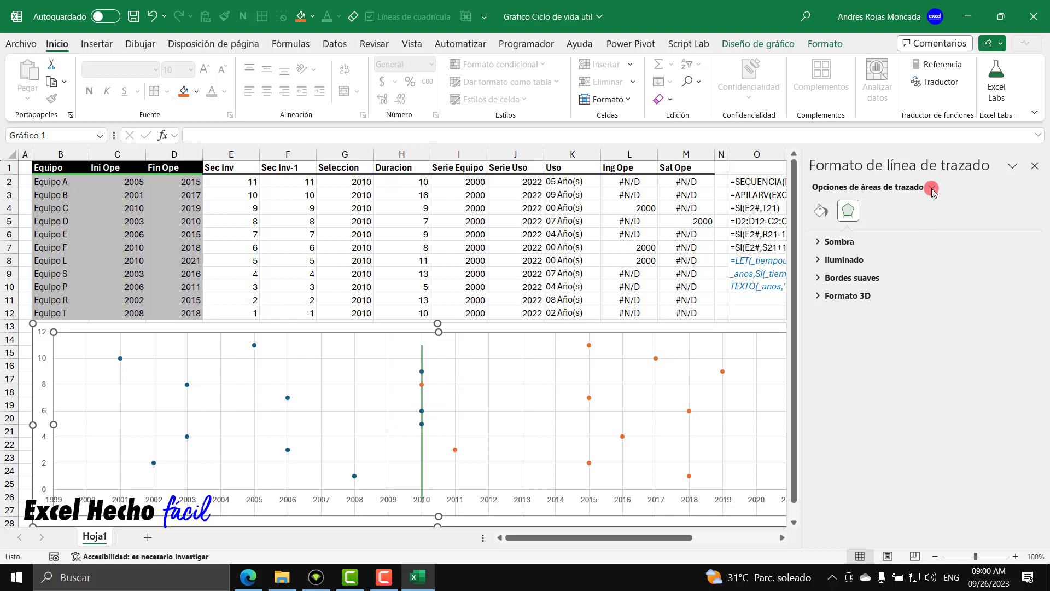
pyautogui.click(632, 327)
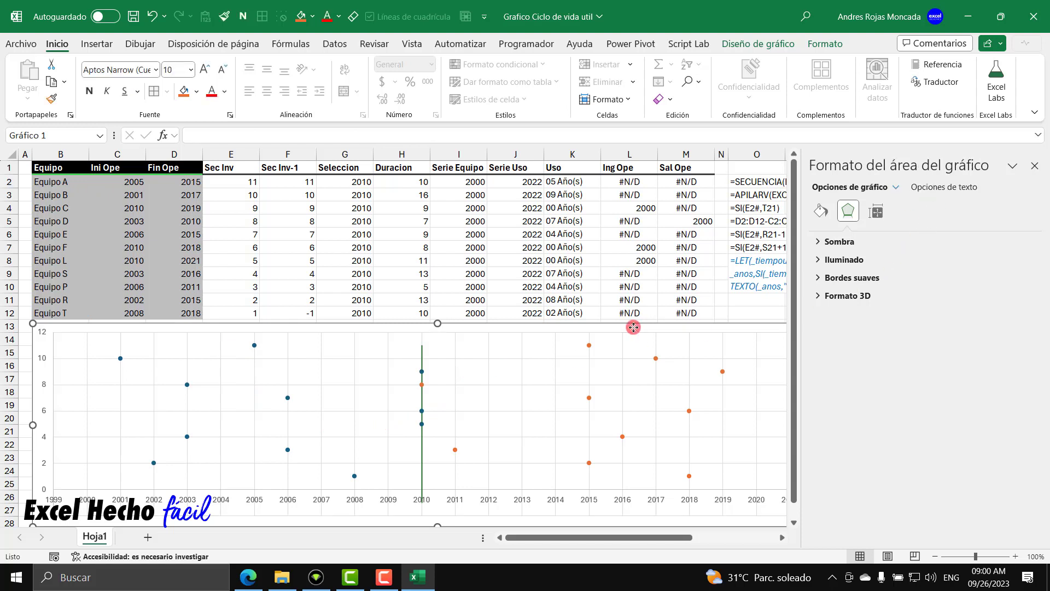
# Format the sAnoSel series as a solid gray line with 50% transparency
pyautogui.click(897, 187)
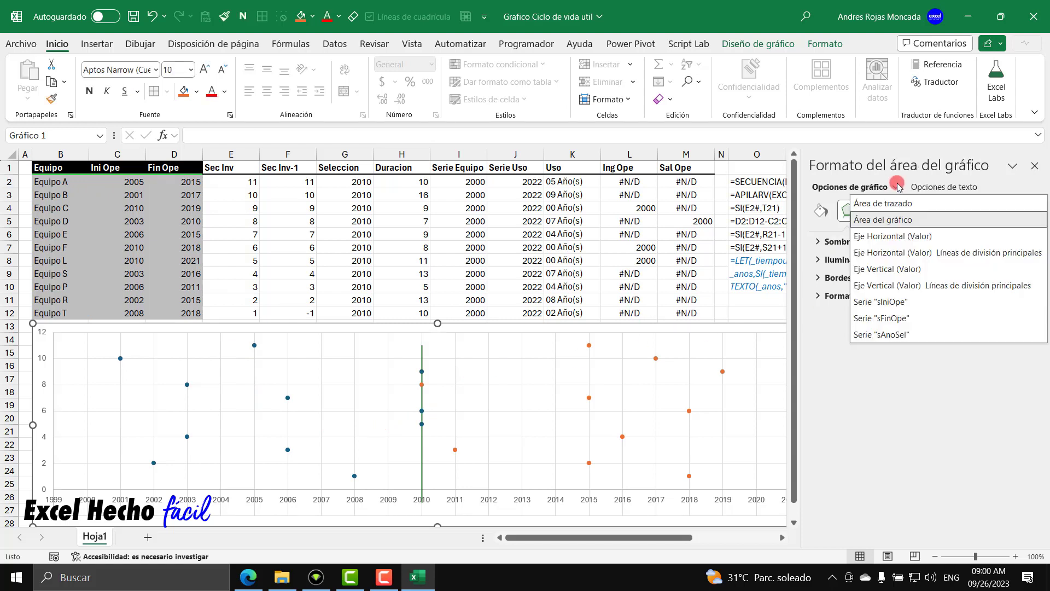
pyautogui.click(912, 335)
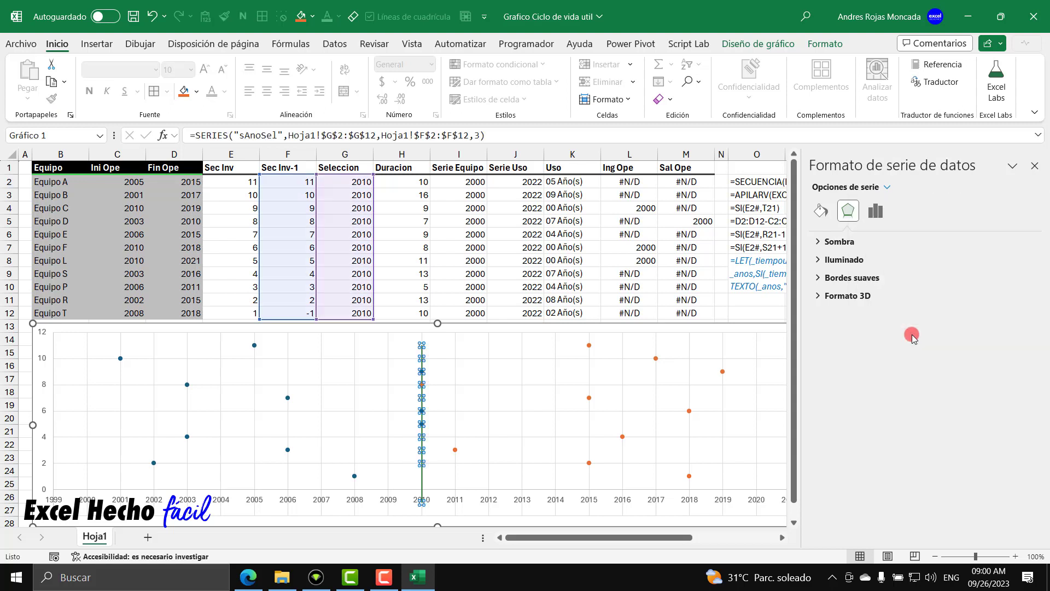
pyautogui.click(820, 212)
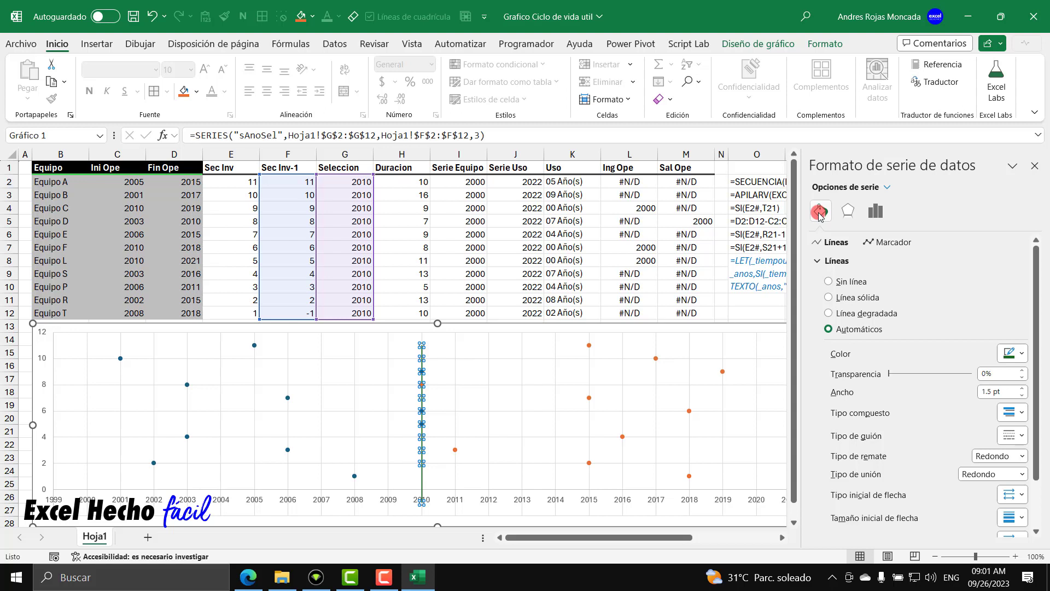
pyautogui.click(1019, 355)
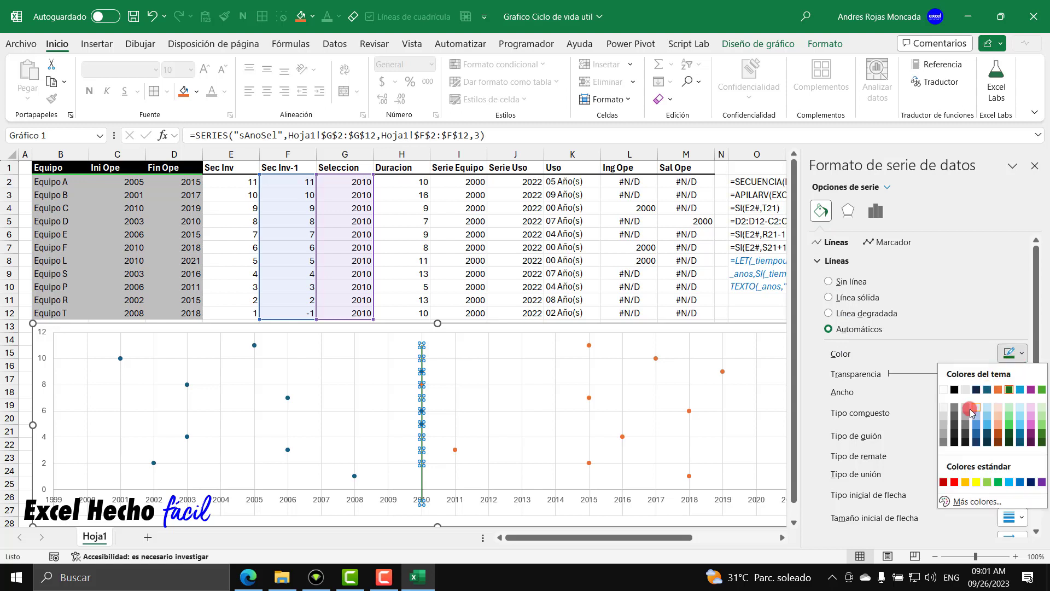
pyautogui.click(963, 426)
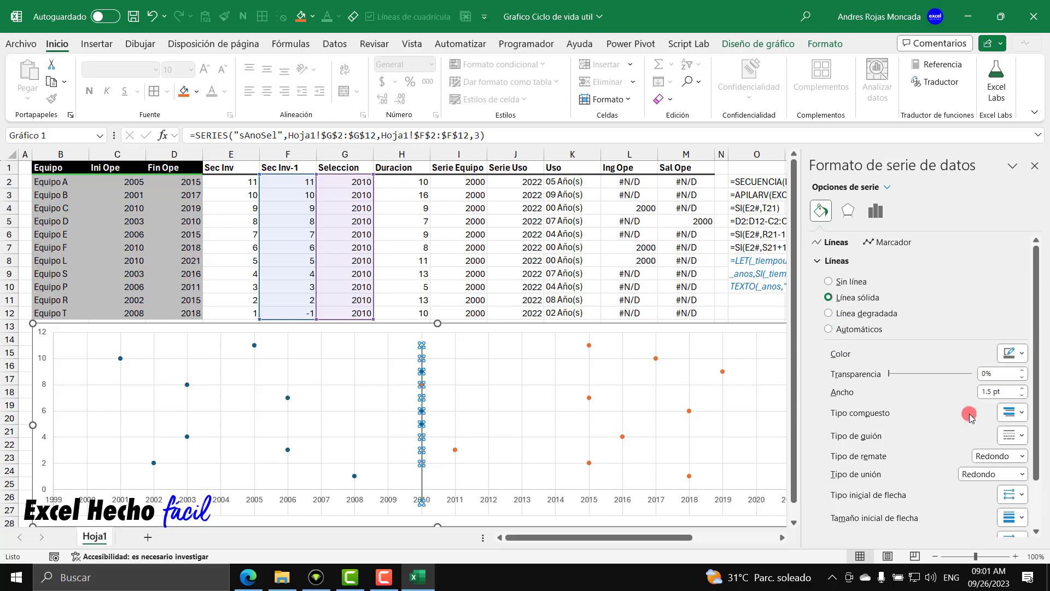
pyautogui.click(986, 374)
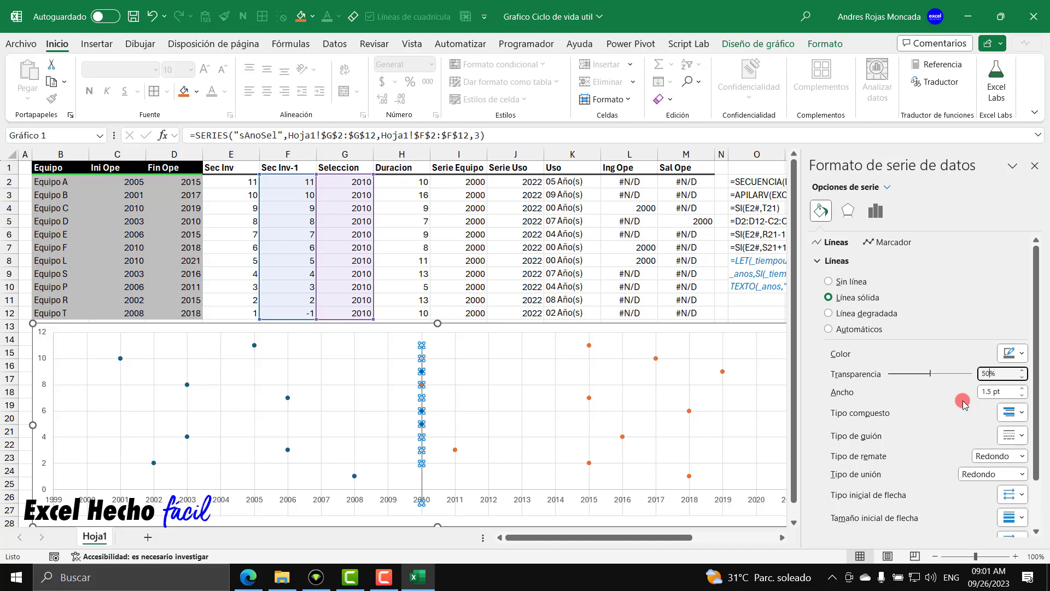
# Set the sAnoSel line's width to 30 pt with a Cuadrado cap type, and close the series formatting
pyautogui.click(970, 392)
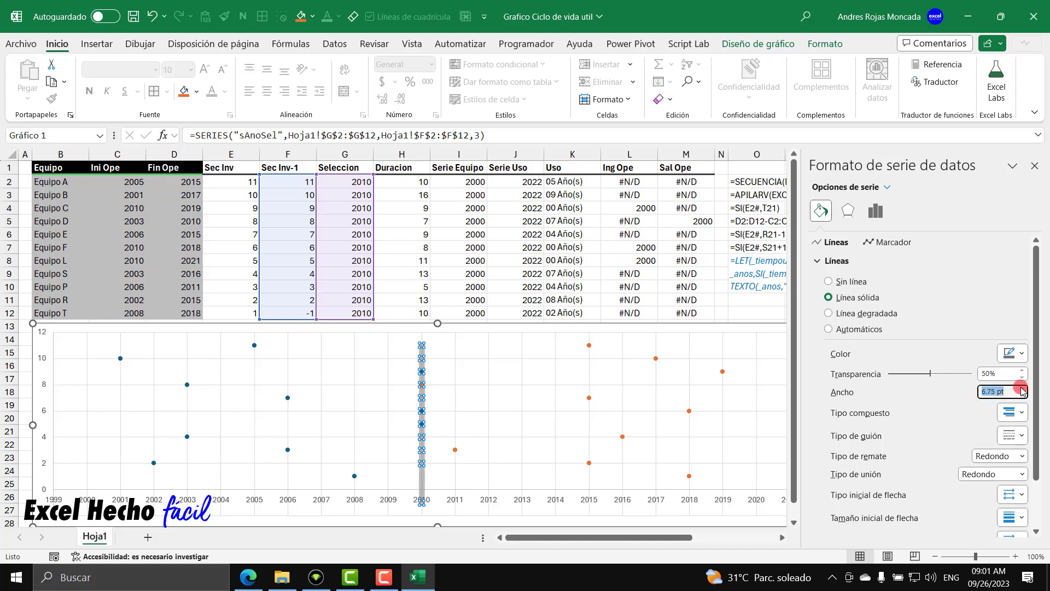
pyautogui.moveTo(1022, 390); pyautogui.dragTo(966, 391)
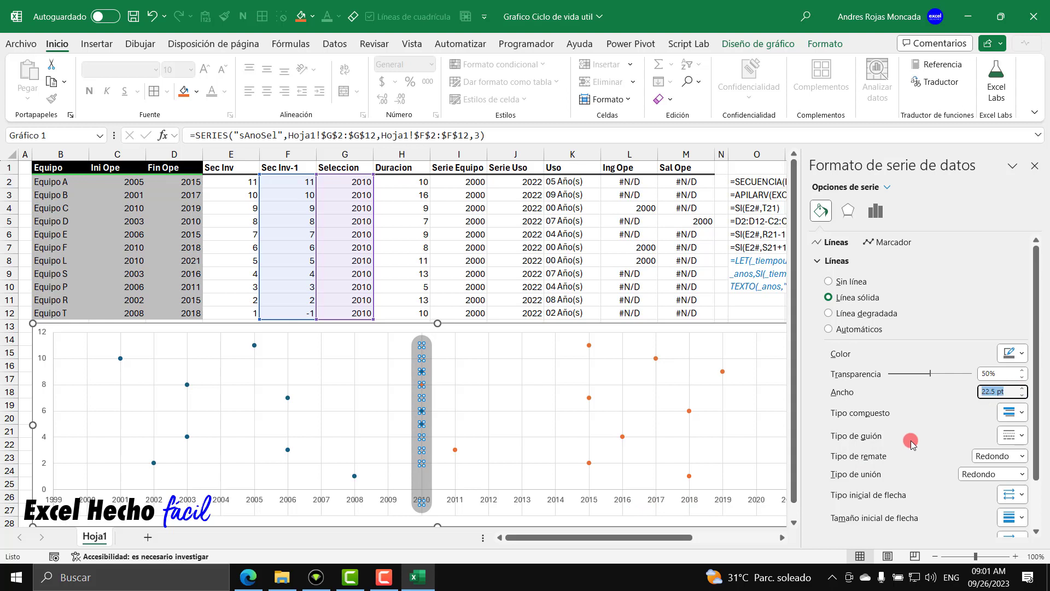
pyautogui.write('30')
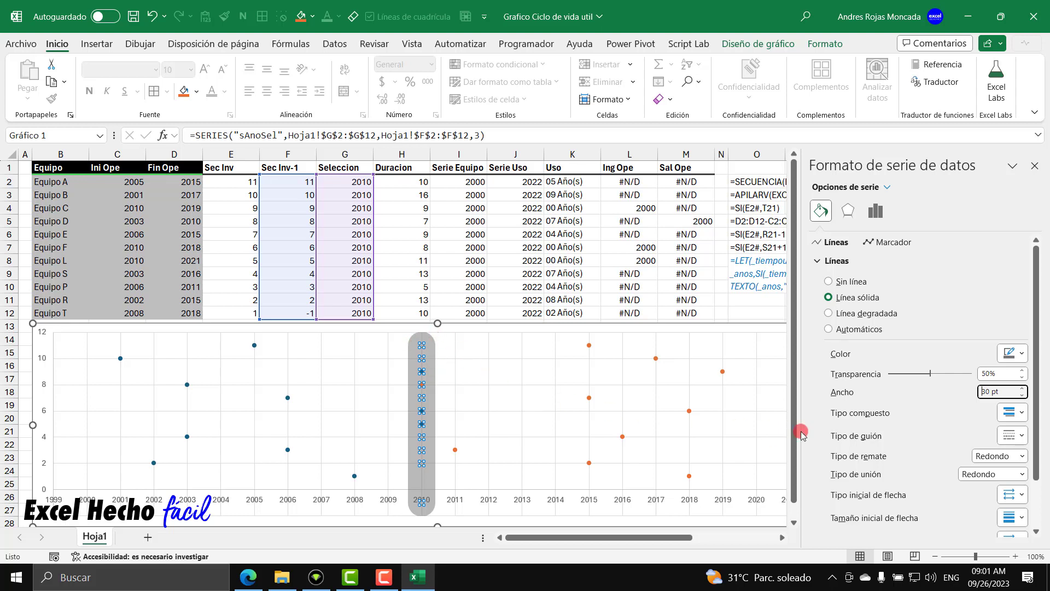
pyautogui.click(1021, 456)
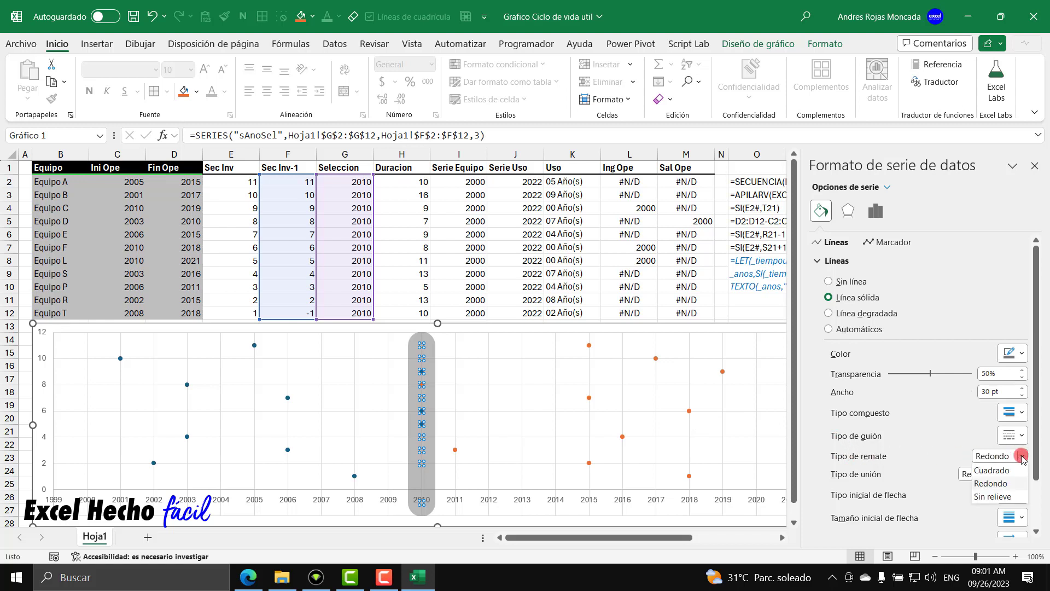
pyautogui.click(991, 470)
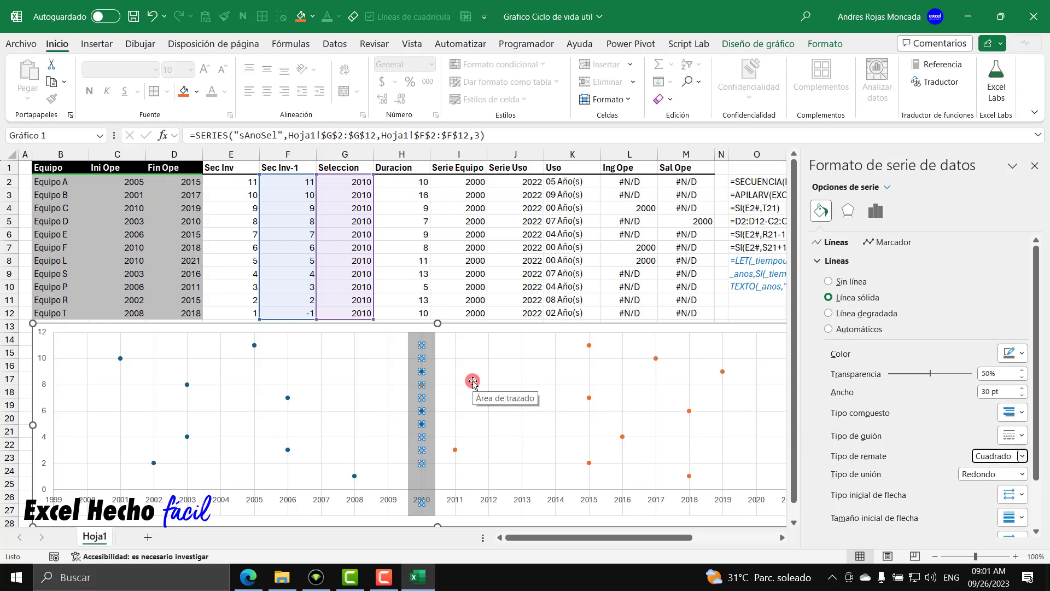
pyautogui.click(1034, 165)
pyautogui.click(654, 455)
pyautogui.press('Escape')
pyautogui.press('Escape')
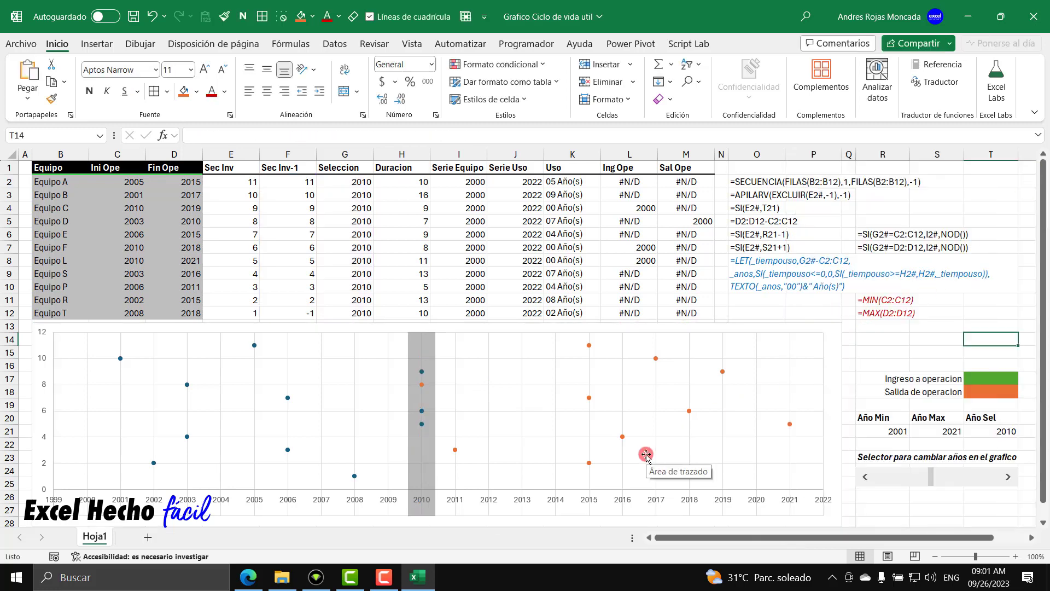
# Advance the year selector to 2021 to check how the gray band moves along the chart
pyautogui.click(1007, 477)
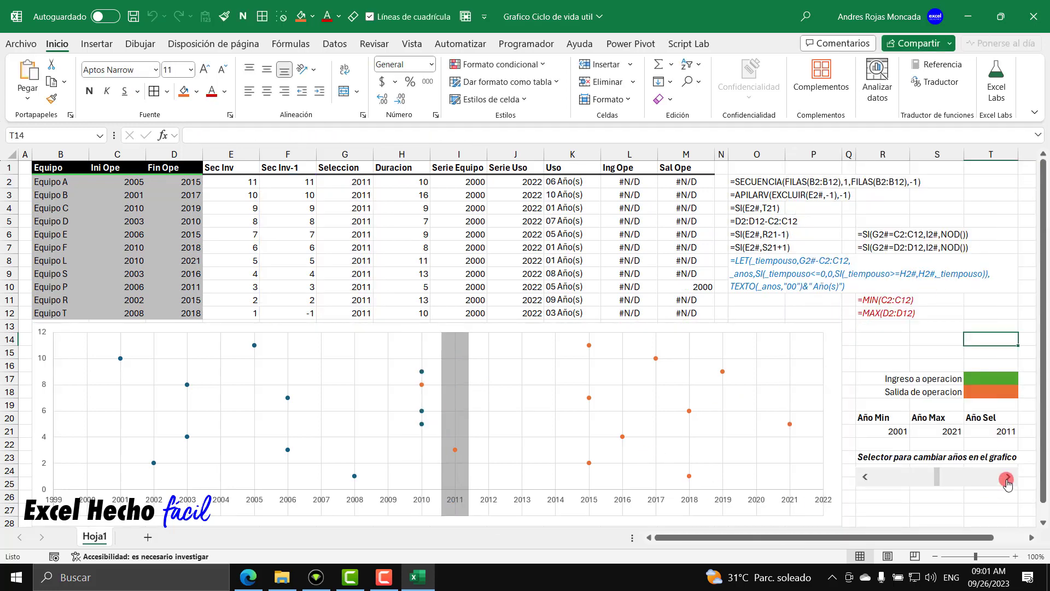
pyautogui.click(1008, 477)
pyautogui.click(1007, 478)
pyautogui.click(1008, 477)
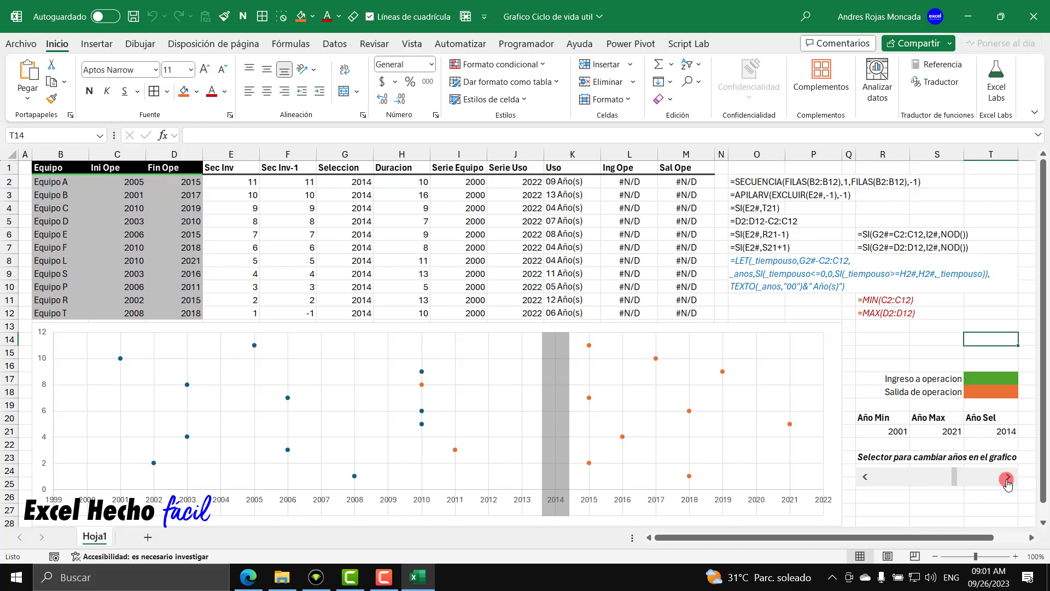
pyautogui.click(1007, 478)
pyautogui.click(1007, 477)
pyautogui.click(1007, 477)
pyautogui.click(1008, 478)
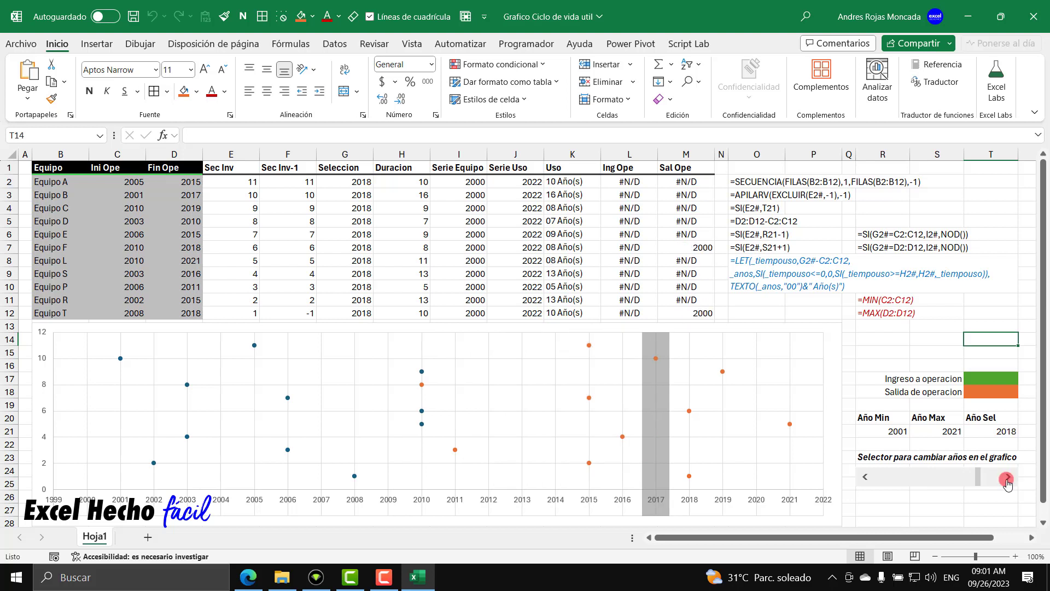
pyautogui.click(1007, 478)
pyautogui.click(1007, 478)
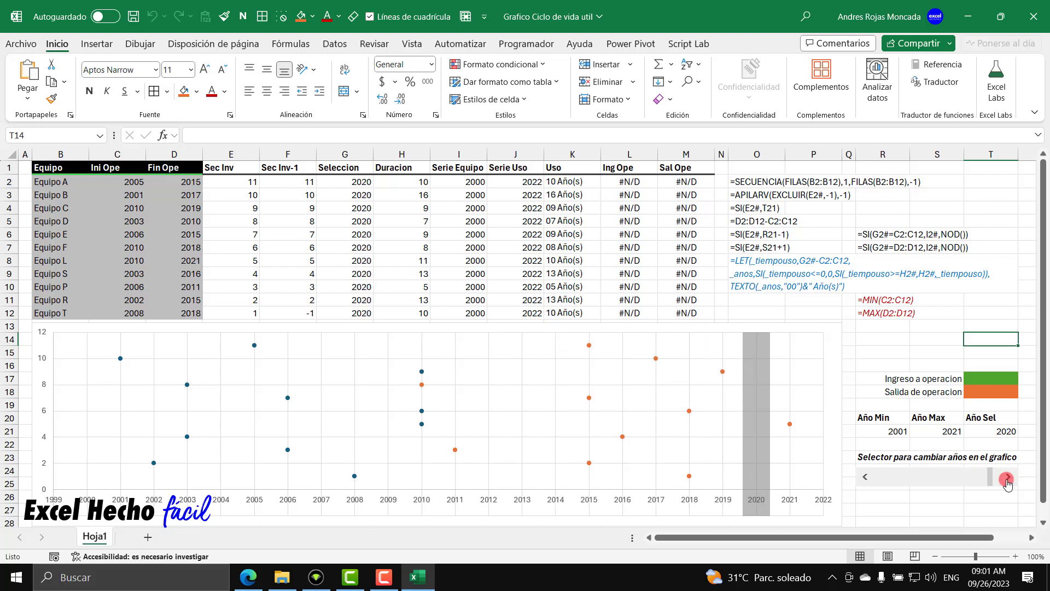
pyautogui.click(1007, 477)
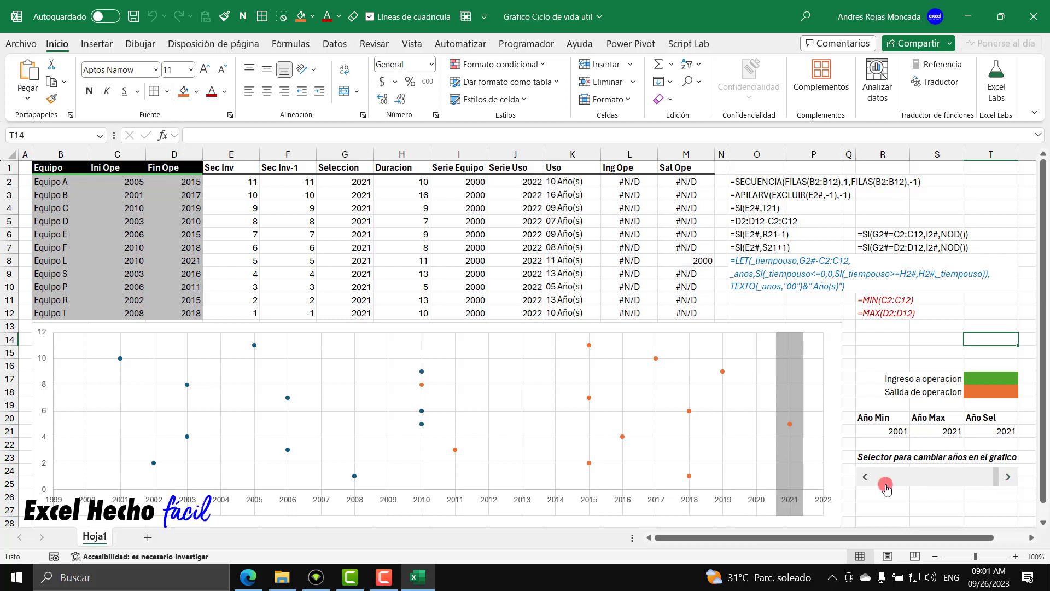
# Step the year selector back to 2010 to check the gray band in the reverse direction
pyautogui.click(864, 478)
pyautogui.click(865, 477)
pyautogui.click(865, 477)
pyautogui.click(865, 477)
pyautogui.click(865, 477)
pyautogui.click(864, 477)
pyautogui.click(864, 477)
pyautogui.click(865, 477)
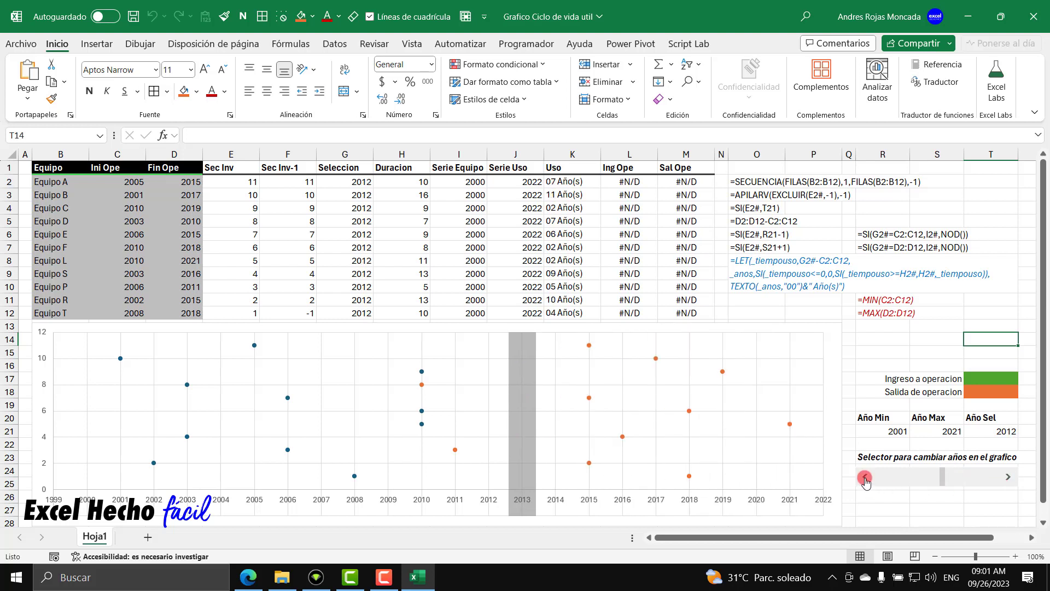
pyautogui.click(864, 477)
pyautogui.click(864, 477)
pyautogui.click(864, 477)
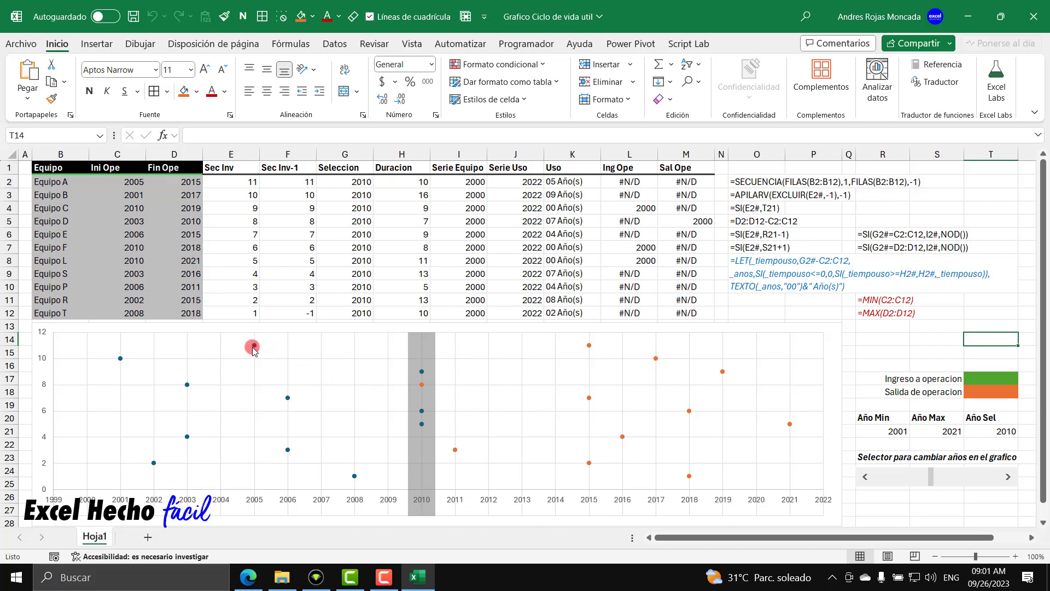
# Give the sIniOpe series built-in (Integrado) markers of the diamond type
pyautogui.moveTo(253, 346)
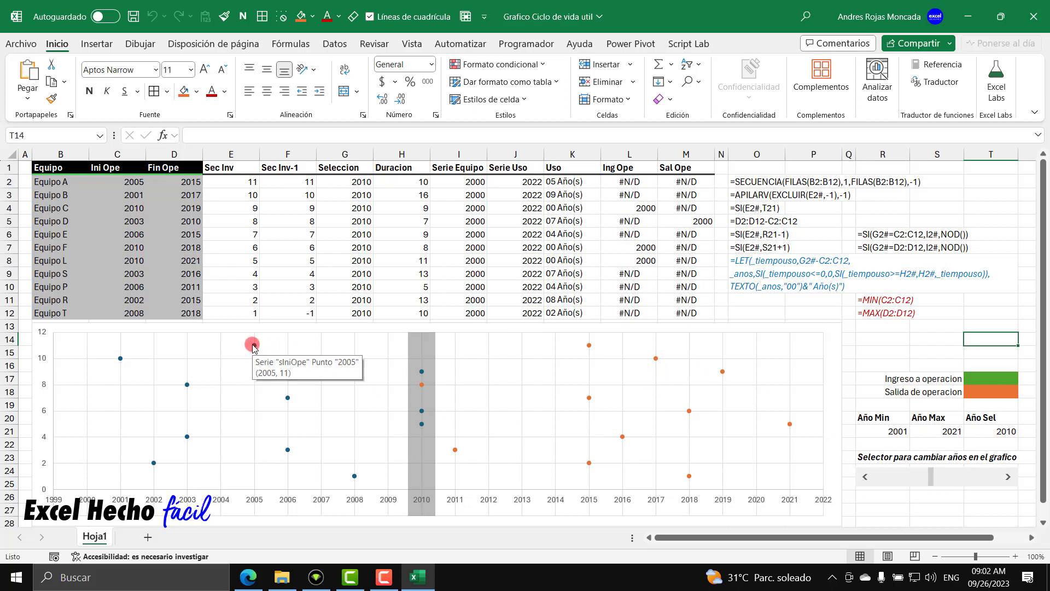
pyautogui.click(289, 328)
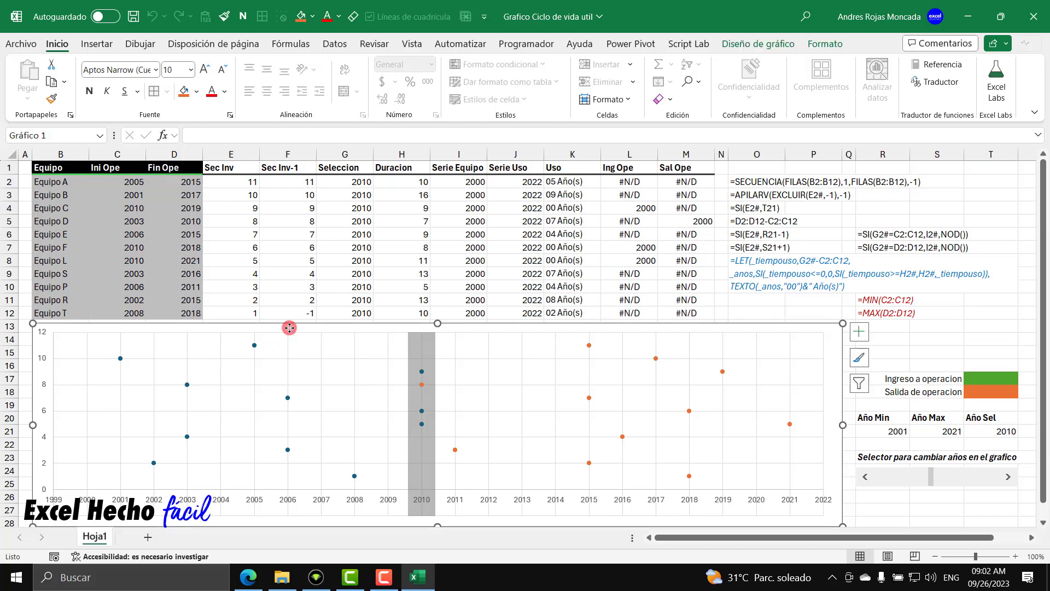
pyautogui.doubleClick(290, 327)
pyautogui.click(895, 188)
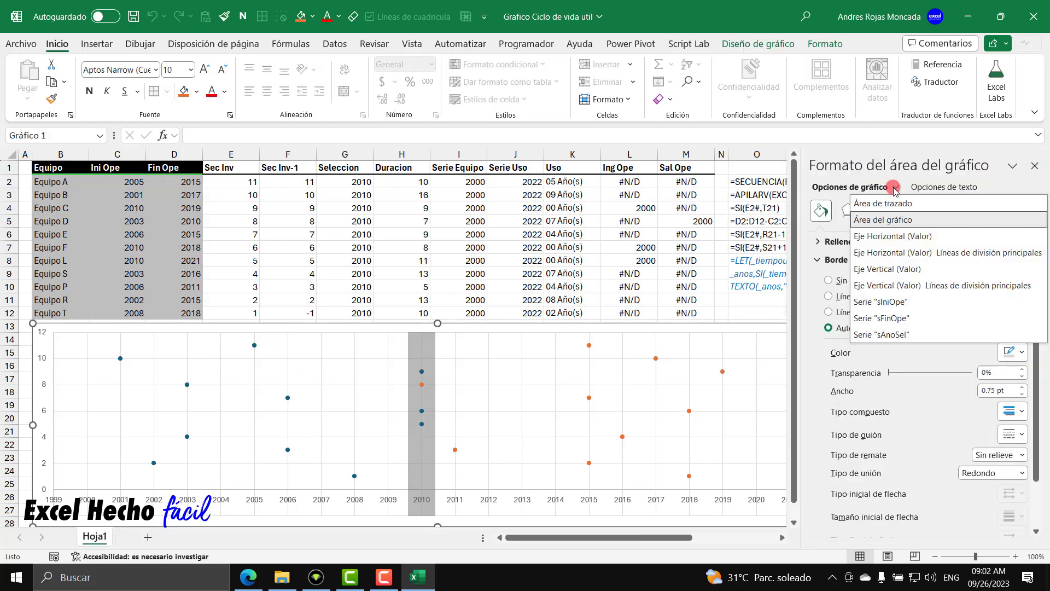
pyautogui.click(893, 301)
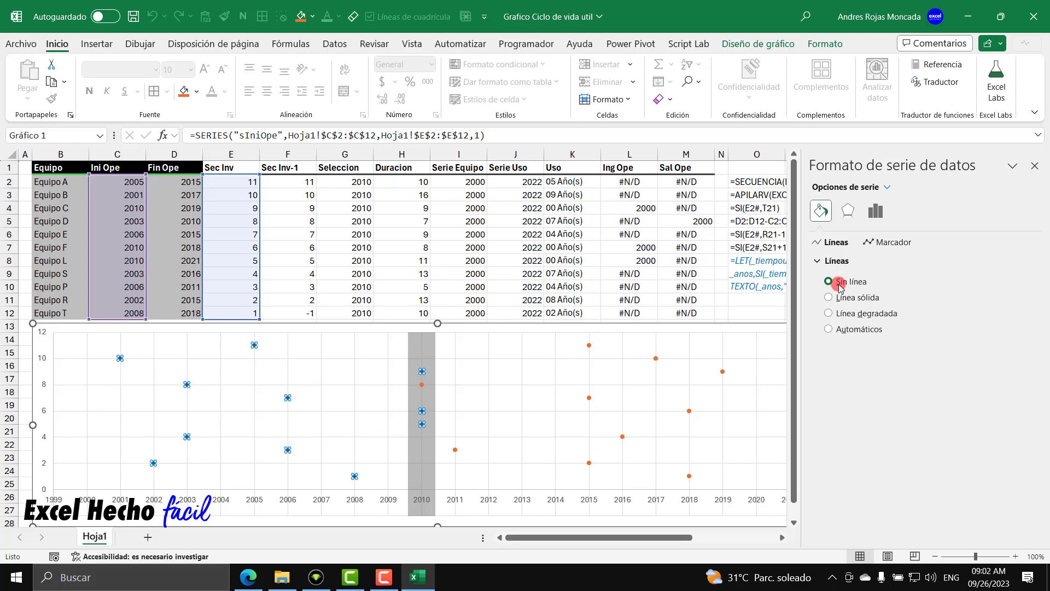
pyautogui.click(887, 246)
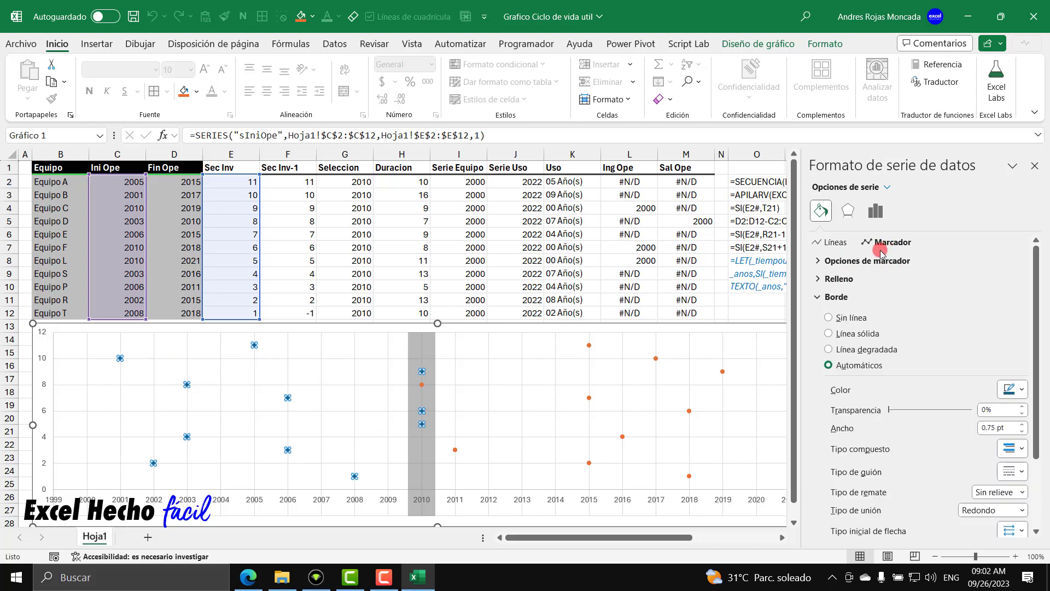
pyautogui.click(819, 260)
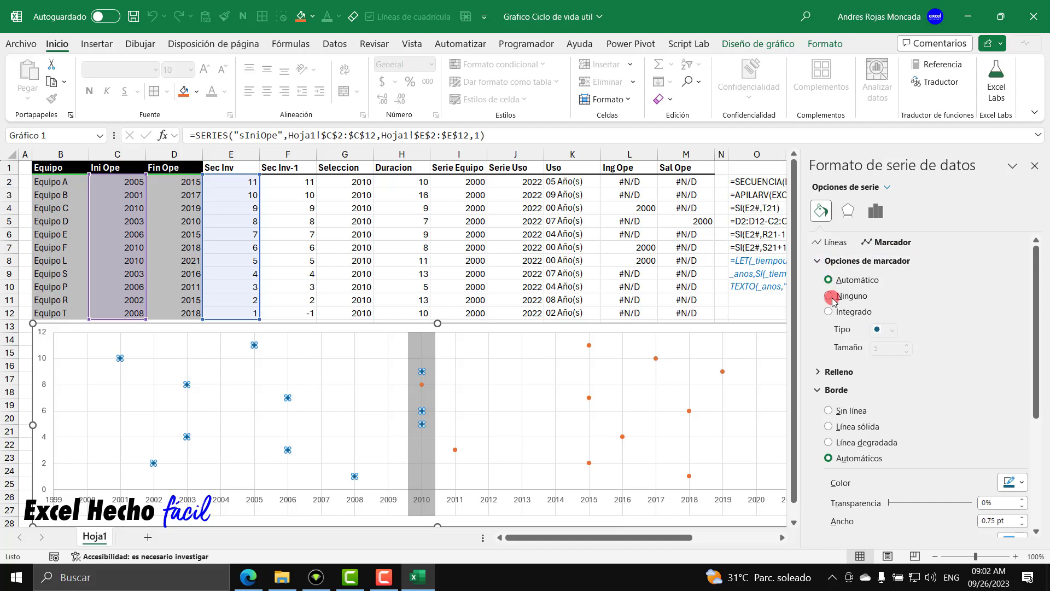
pyautogui.click(828, 311)
pyautogui.click(894, 331)
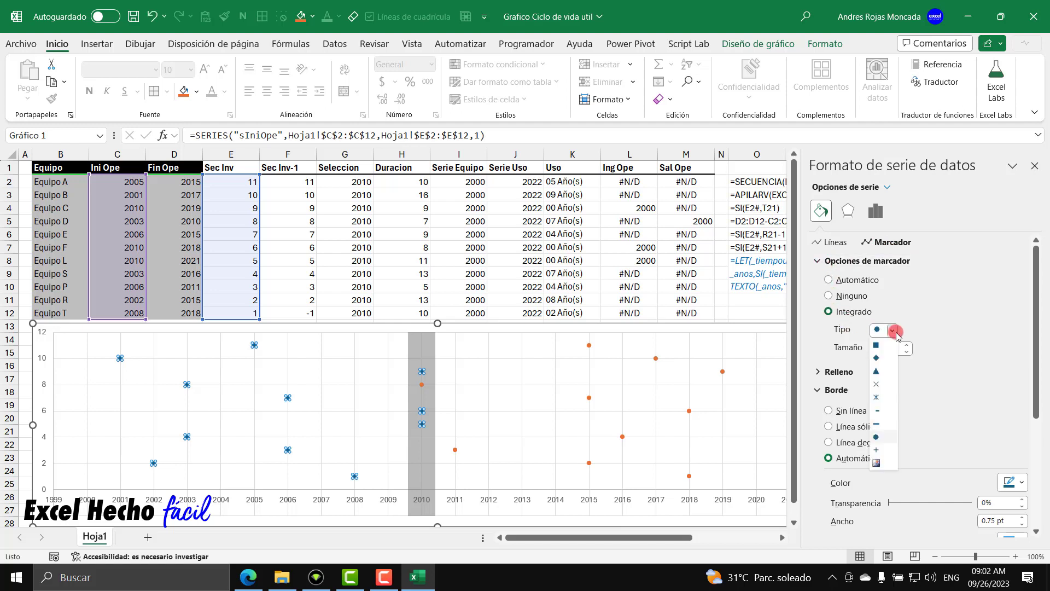
pyautogui.click(876, 358)
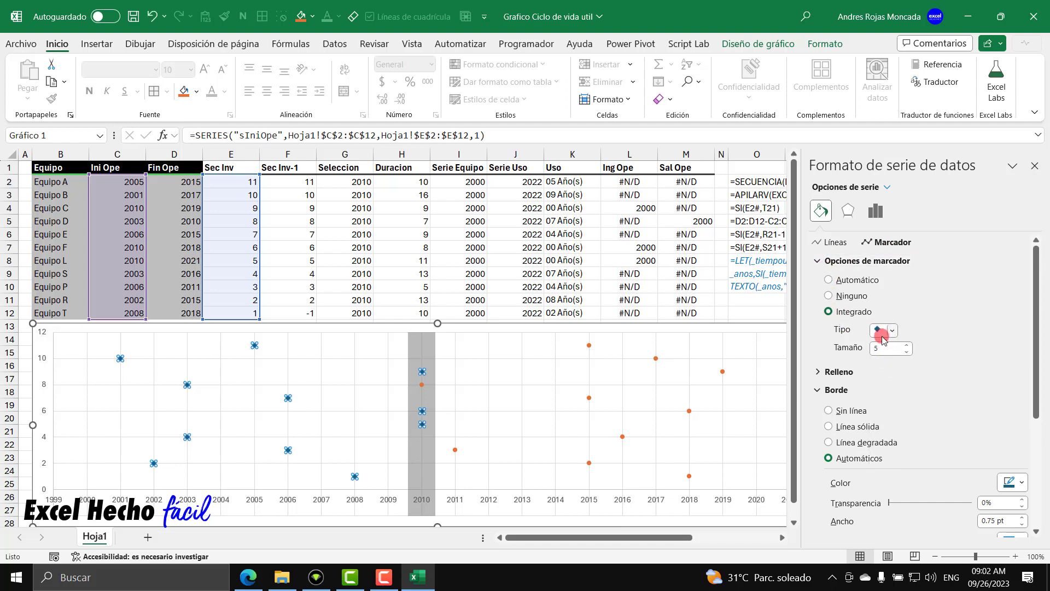
# Set the marker size of the sIniOpe series to 11
pyautogui.click(881, 351)
pyautogui.moveTo(880, 351); pyautogui.dragTo(869, 353)
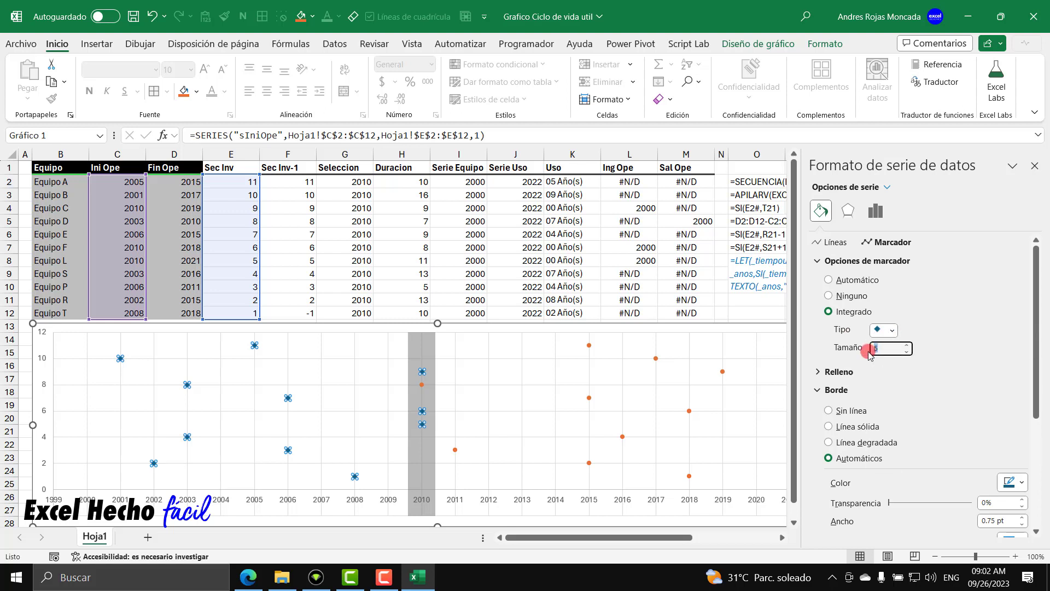
pyautogui.write('10')
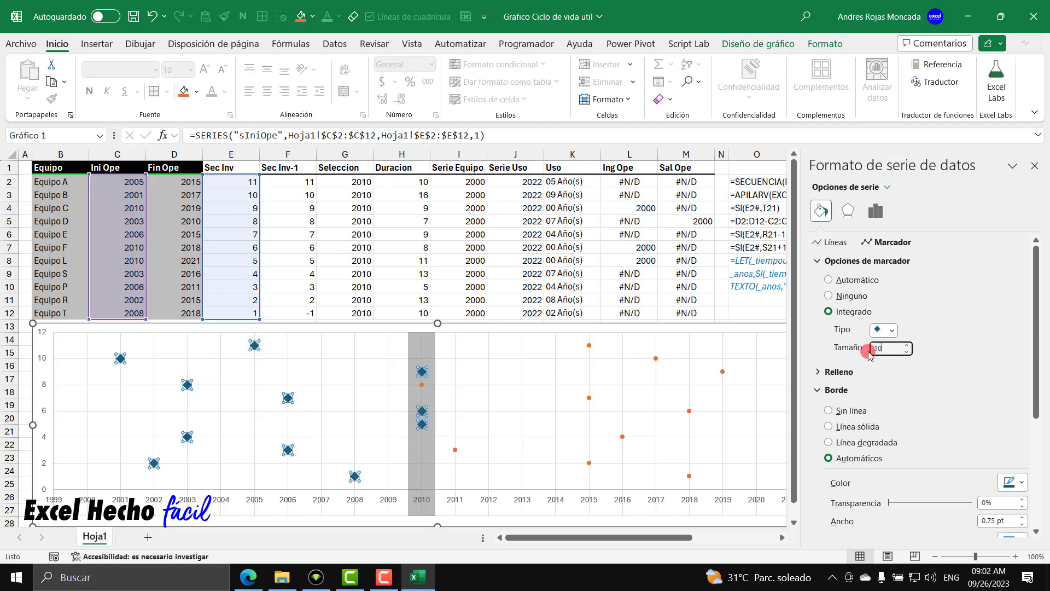
pyautogui.moveTo(868, 351); pyautogui.dragTo(901, 349)
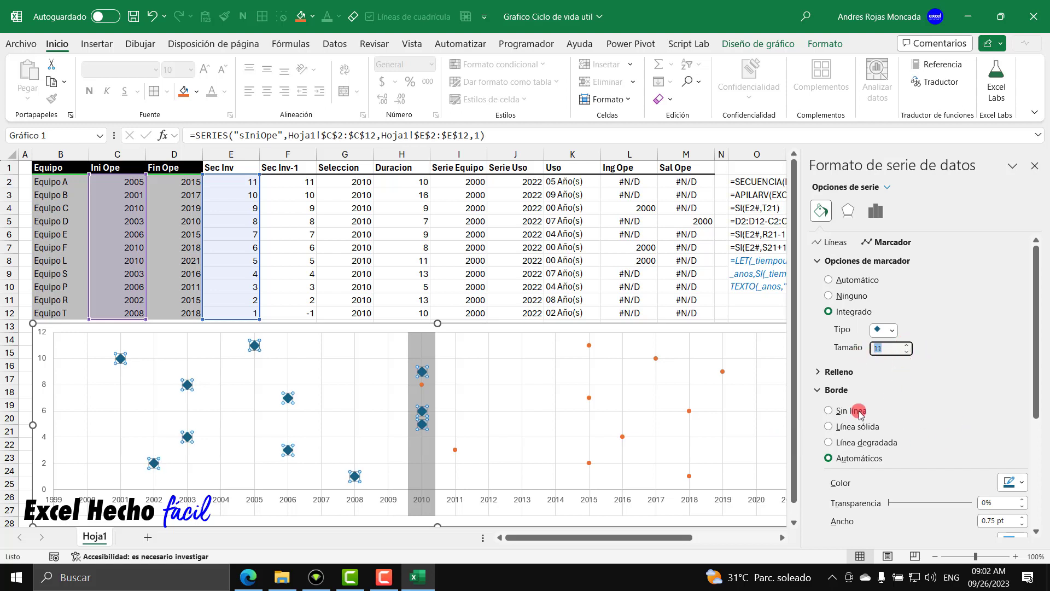
# Give the sIniOpe markers a solid black fill and no border line (Sin línea)
pyautogui.click(820, 371)
pyautogui.click(1028, 495)
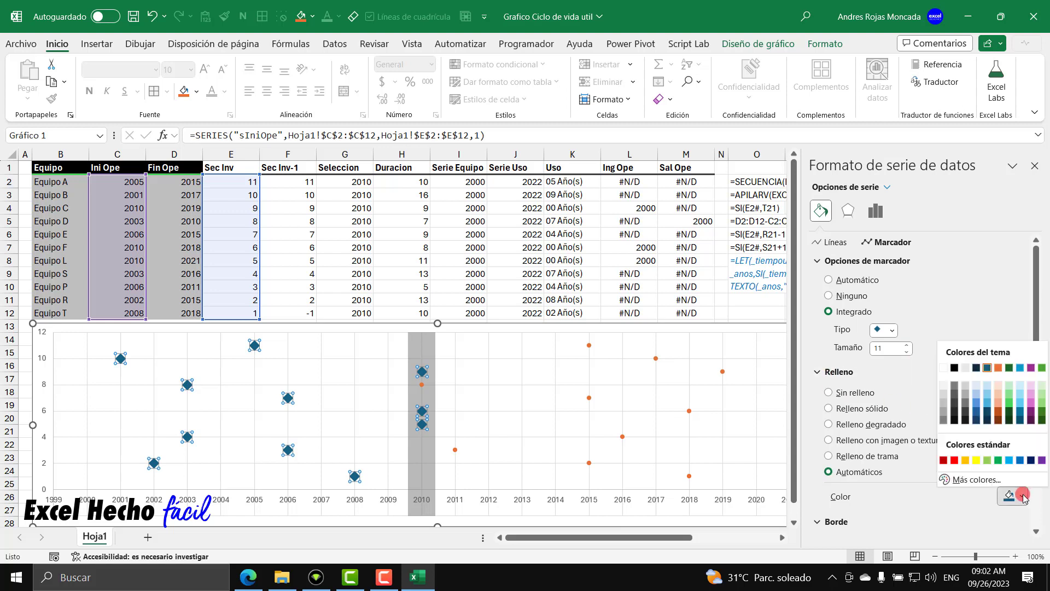
pyautogui.click(956, 362)
pyautogui.scroll(-3, 941, 388)
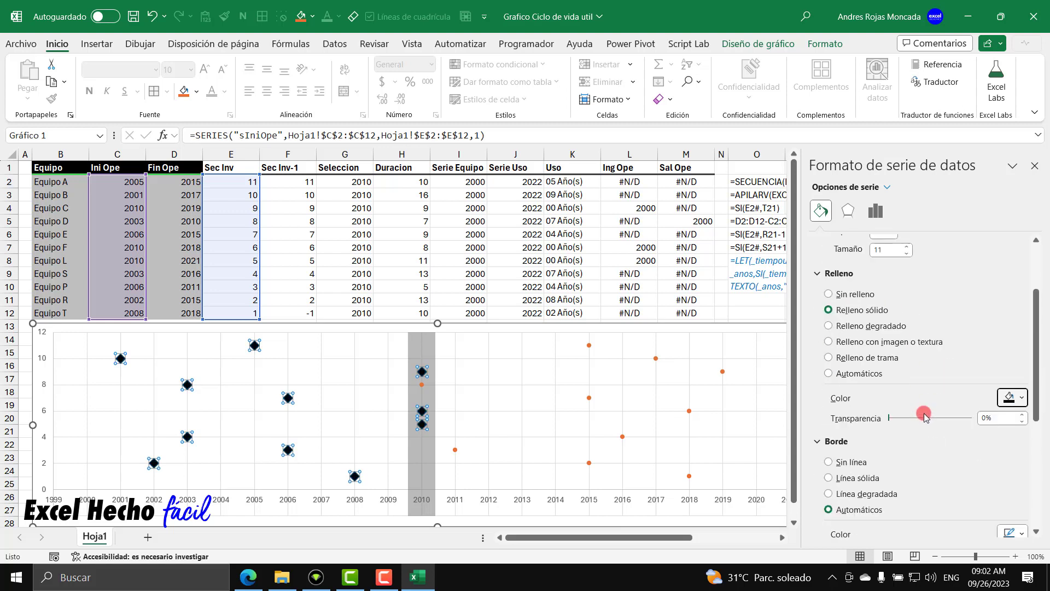
pyautogui.click(839, 462)
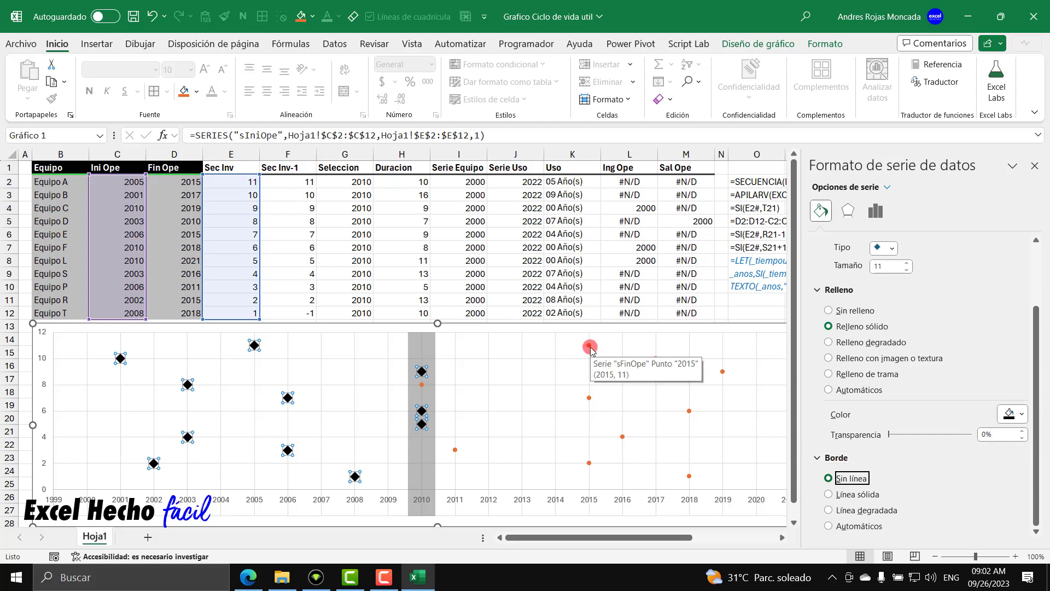
# Give the sFinOpe series built-in (Integrado) diamond markers with a size of 11
pyautogui.click(887, 187)
pyautogui.click(888, 318)
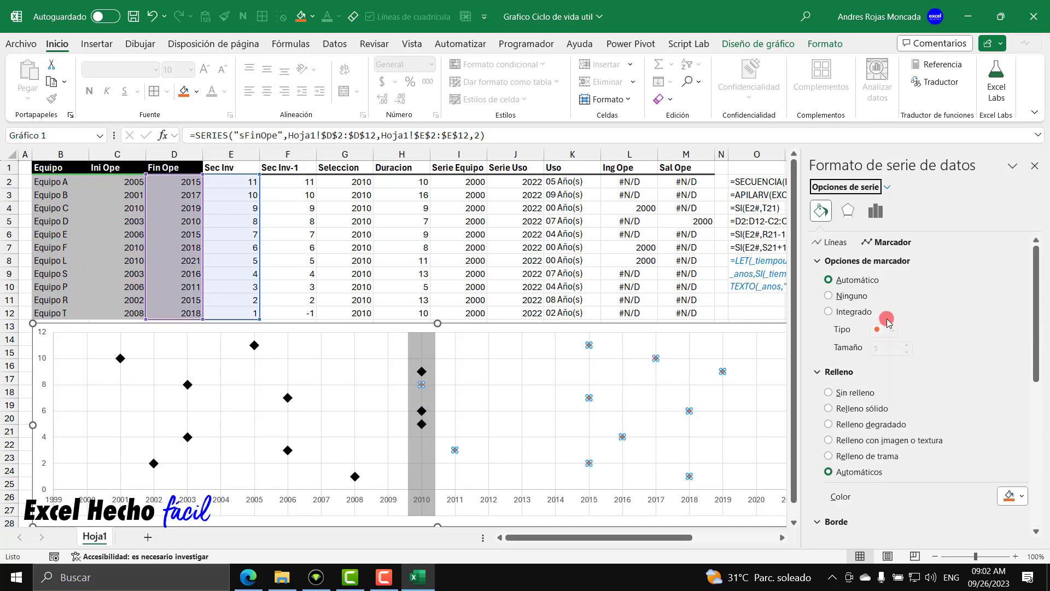
pyautogui.click(887, 241)
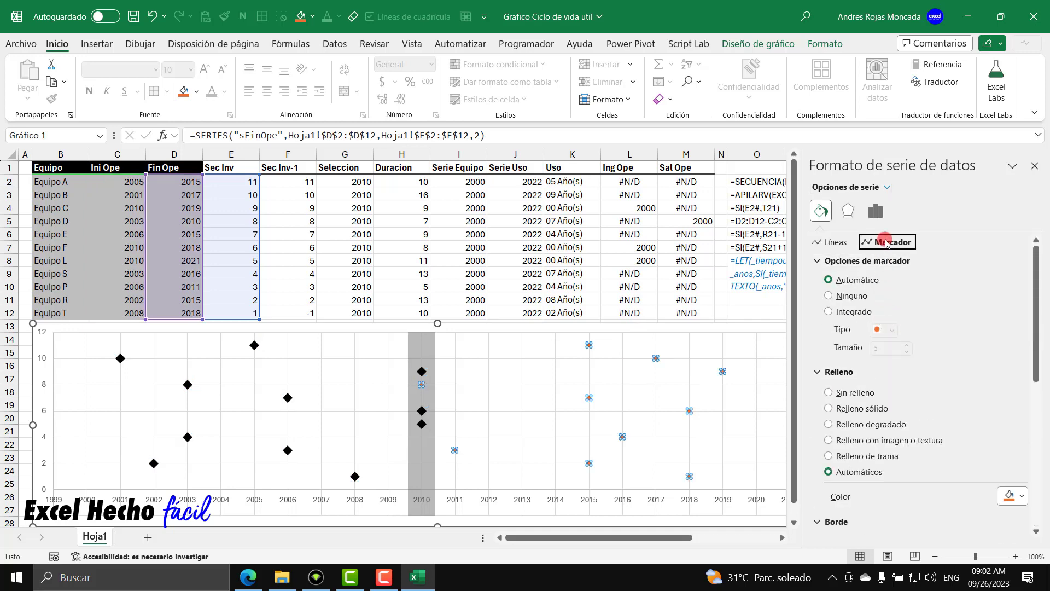
pyautogui.click(837, 312)
pyautogui.click(891, 329)
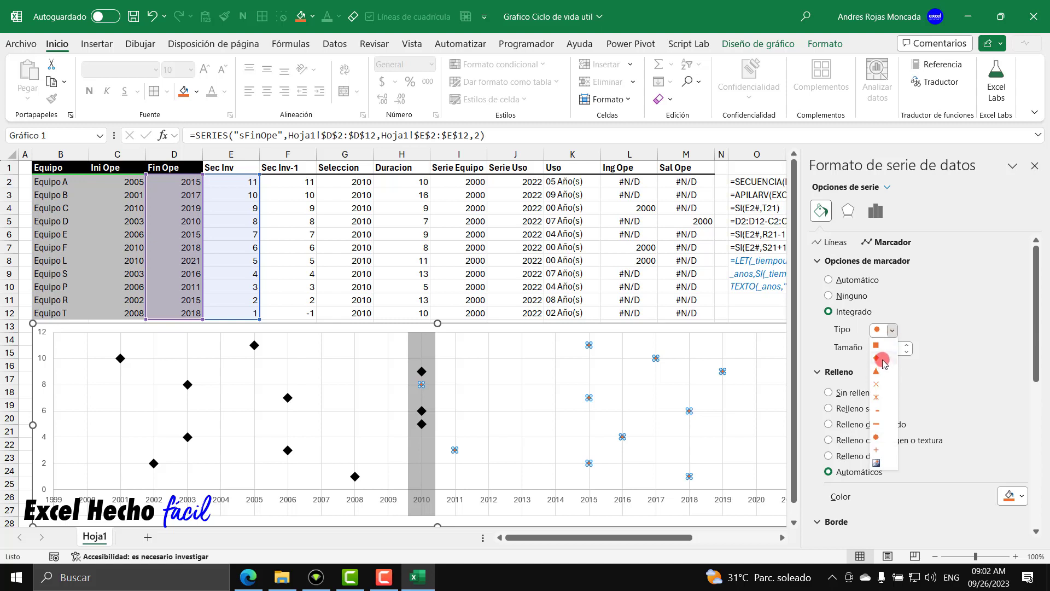
pyautogui.click(879, 358)
pyautogui.click(878, 349)
pyautogui.moveTo(877, 349); pyautogui.dragTo(862, 352)
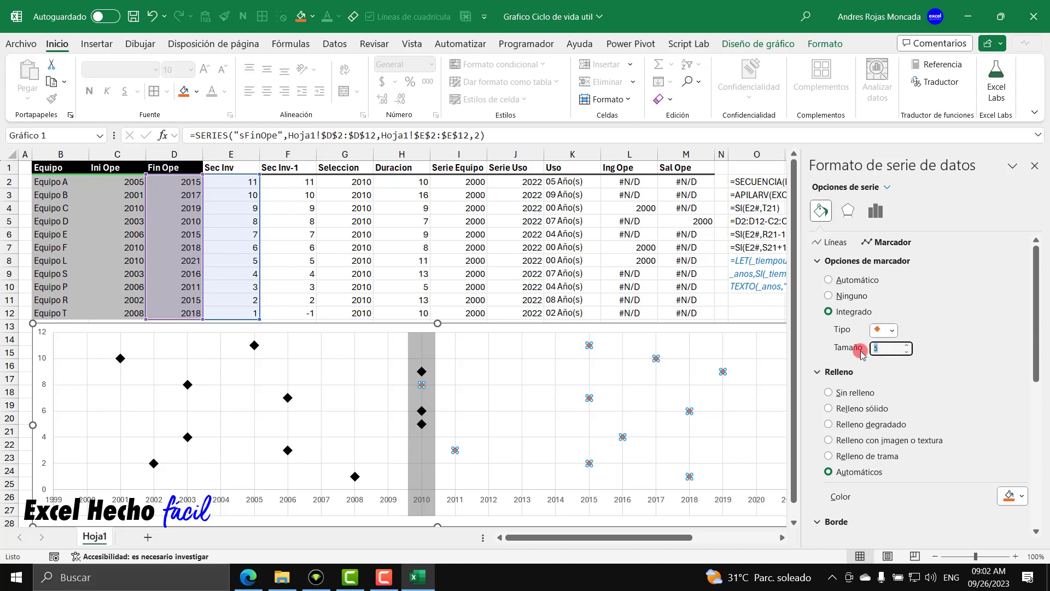
pyautogui.write('11')
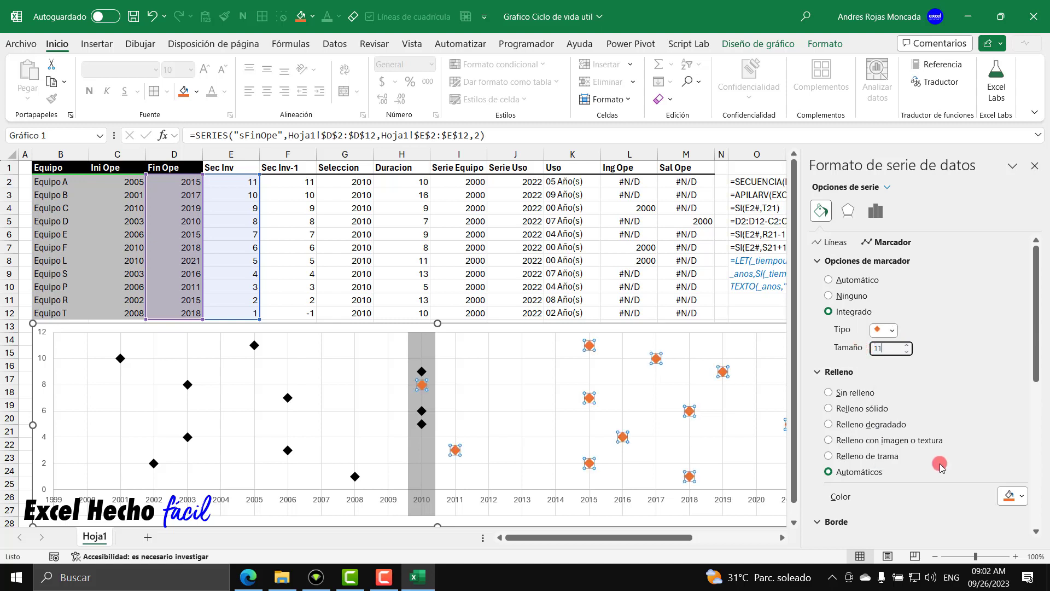
# Fill the sFinOpe markers solid black, remove their border line, and close the series formatting
pyautogui.scroll(-1, 925, 459)
pyautogui.click(1001, 460)
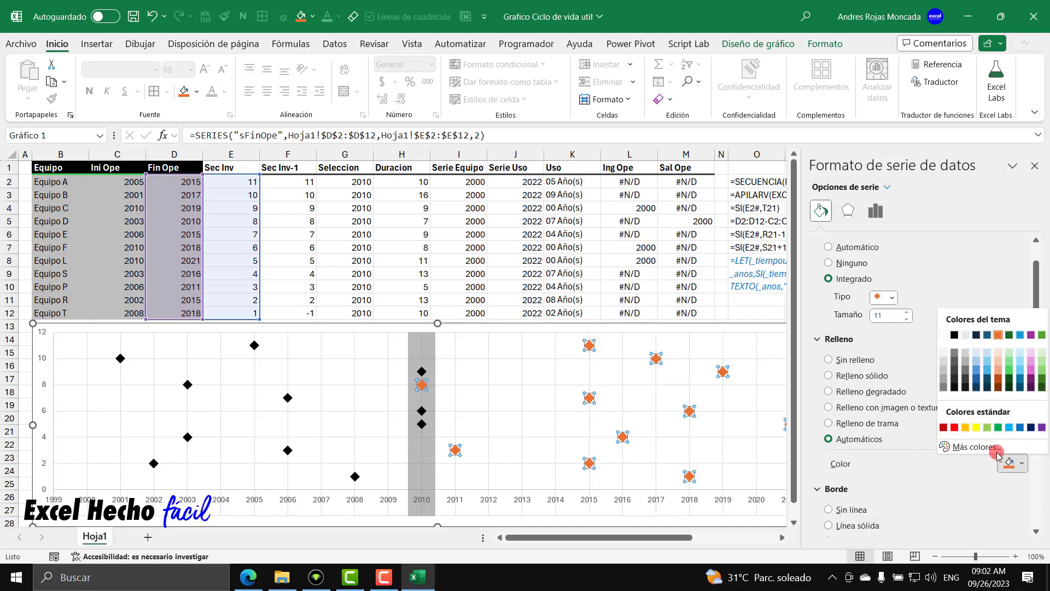
pyautogui.click(954, 335)
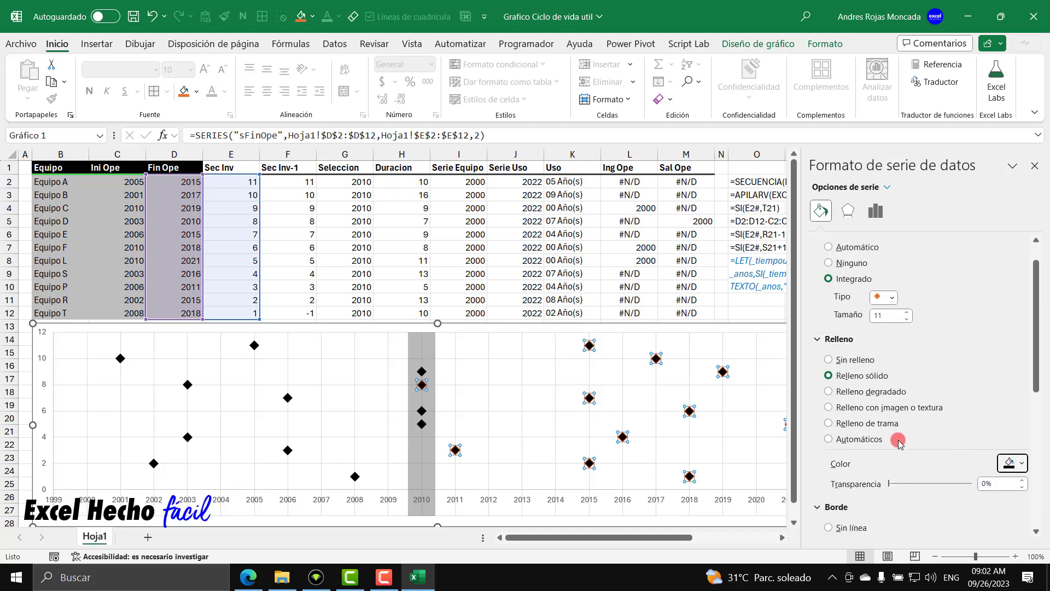
pyautogui.scroll(-4, 898, 443)
pyautogui.scroll(3, 898, 442)
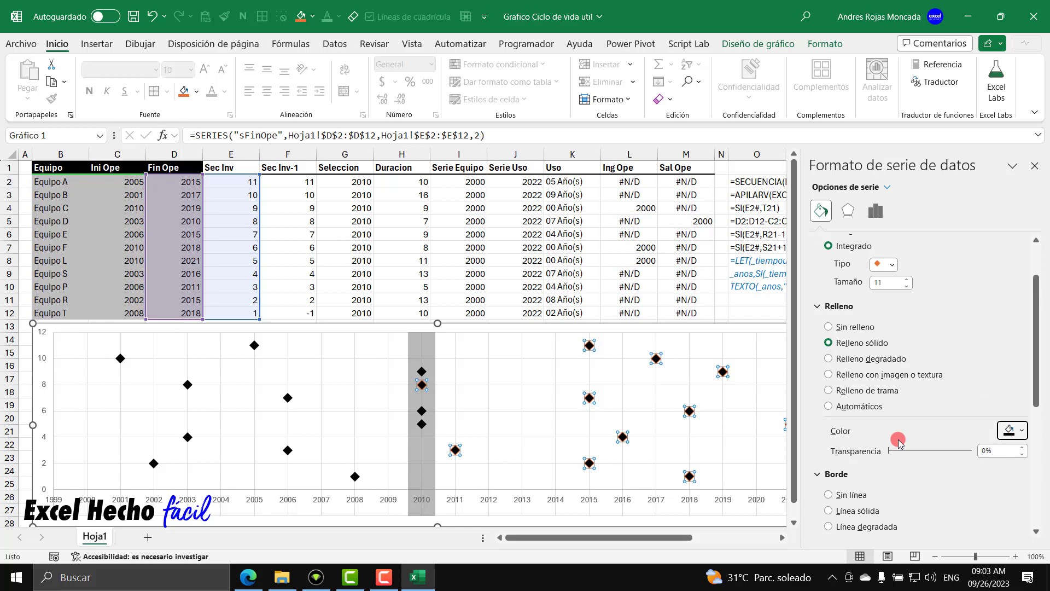
pyautogui.scroll(-3, 898, 440)
pyautogui.click(836, 395)
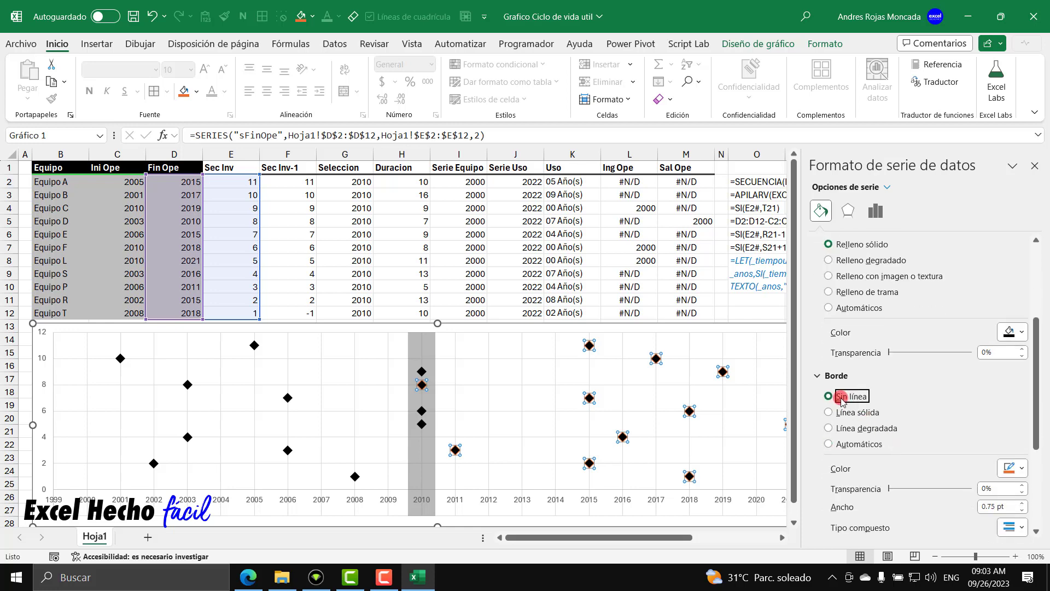
pyautogui.scroll(2, 846, 401)
pyautogui.click(1034, 165)
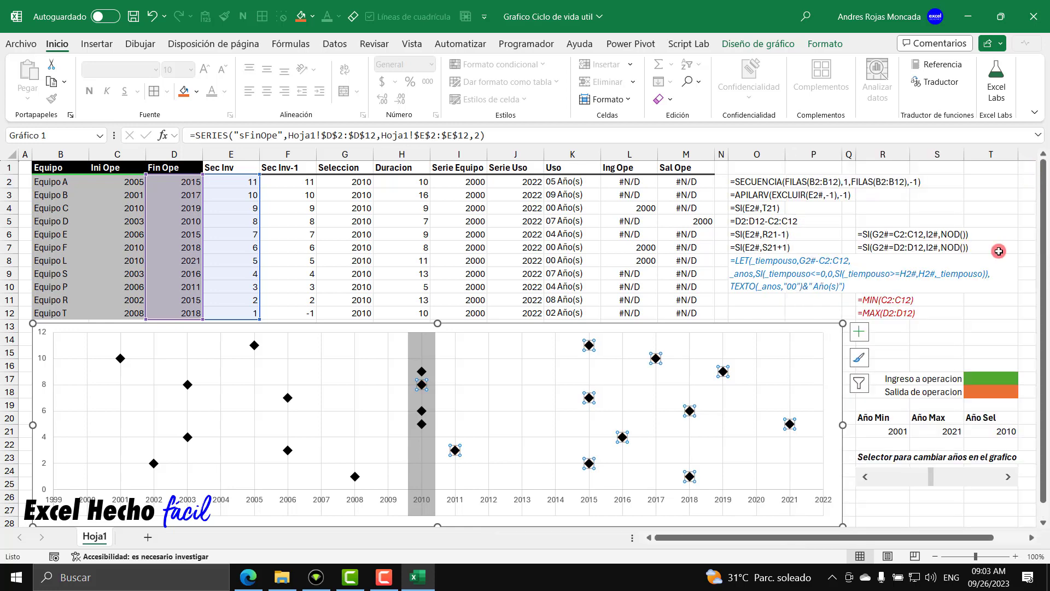
# Deselect the chart and step the year selector forward and back to 2010 to check the band against the diamond markers
pyautogui.click(756, 504)
pyautogui.press('Escape')
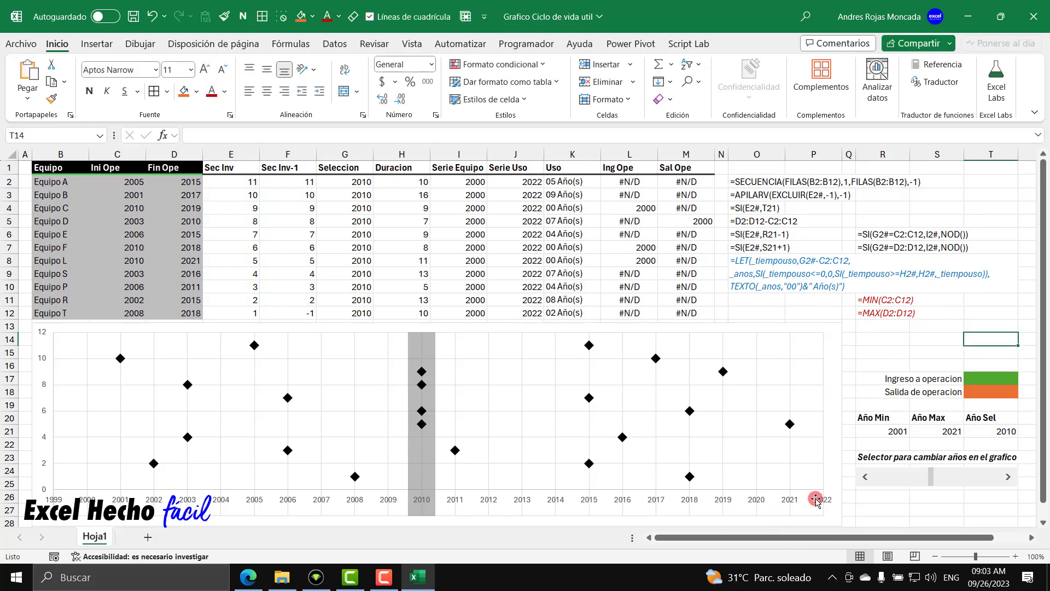
pyautogui.click(1004, 477)
pyautogui.click(1003, 477)
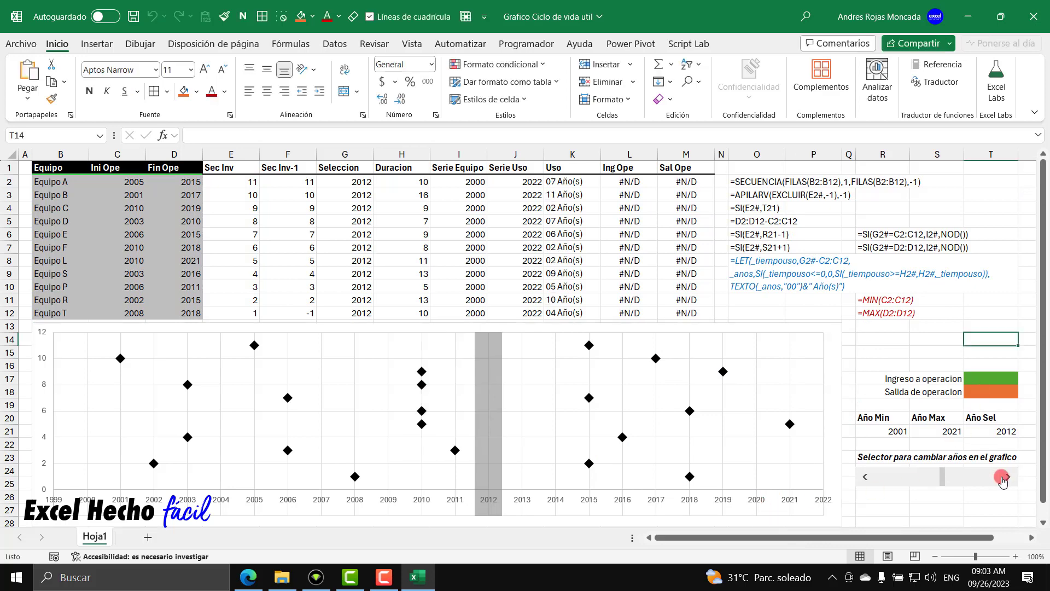
pyautogui.click(1003, 477)
pyautogui.click(1004, 477)
pyautogui.click(873, 478)
pyautogui.click(874, 479)
pyautogui.click(874, 478)
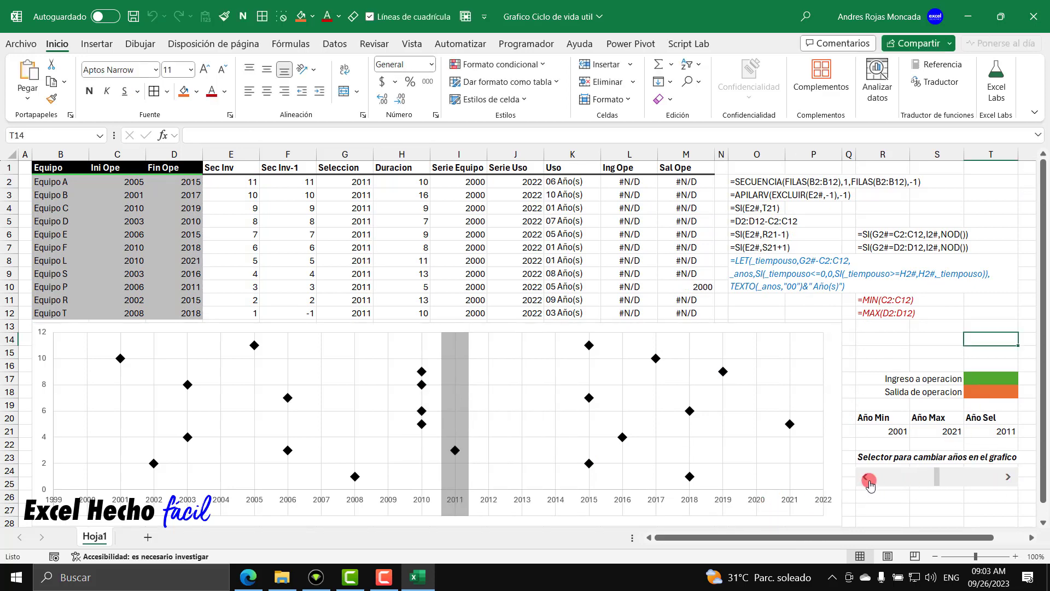
pyautogui.click(874, 479)
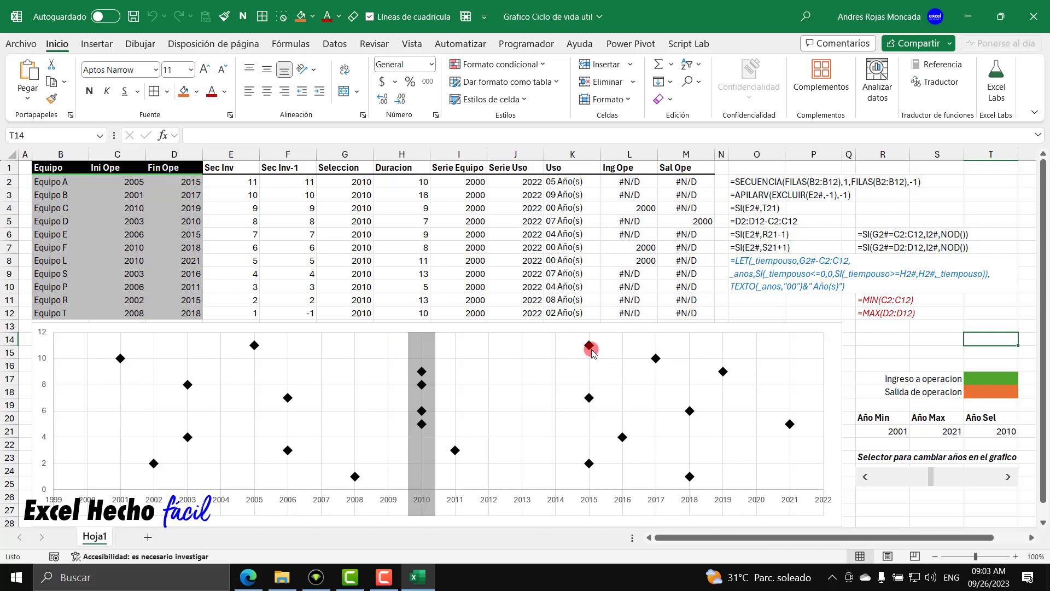
# Add error bars to the sFinOpe series and delete the vertical ones, keeping only the horizontal bars
pyautogui.moveTo(591, 350)
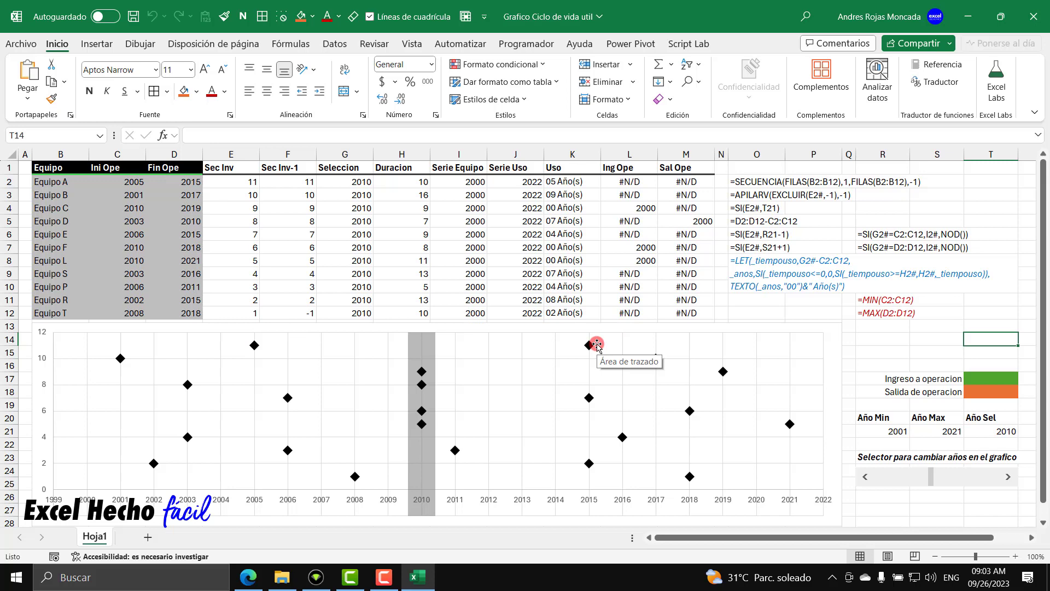
pyautogui.click(581, 327)
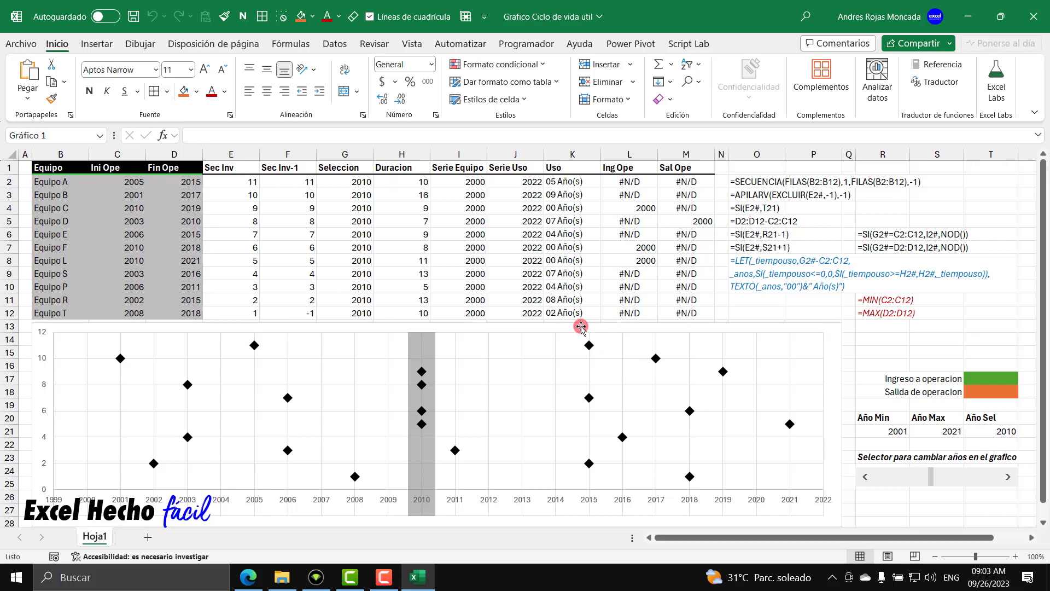
pyautogui.doubleClick(580, 327)
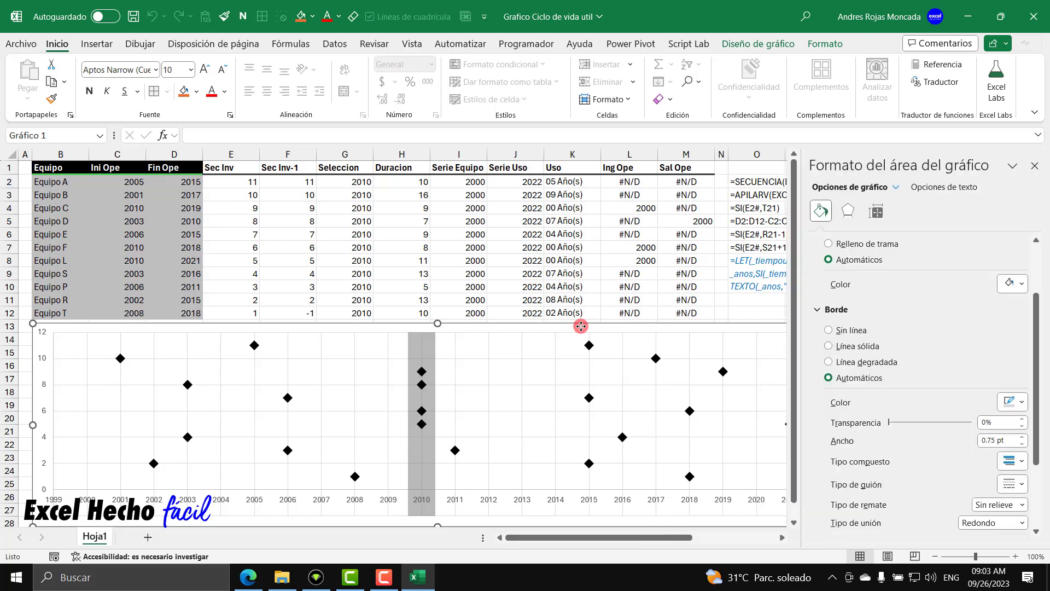
pyautogui.click(894, 187)
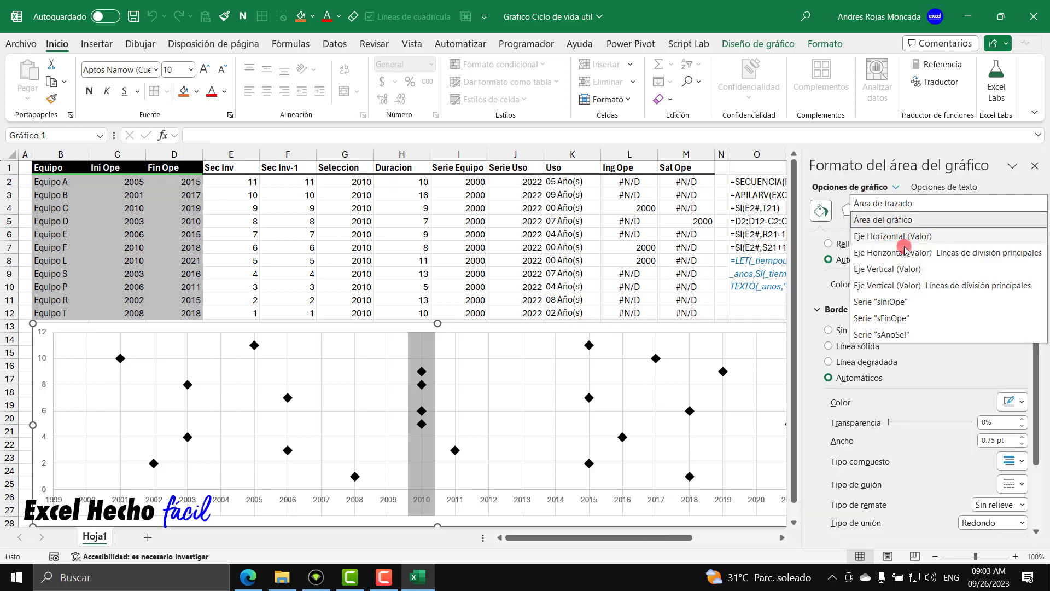
pyautogui.click(899, 319)
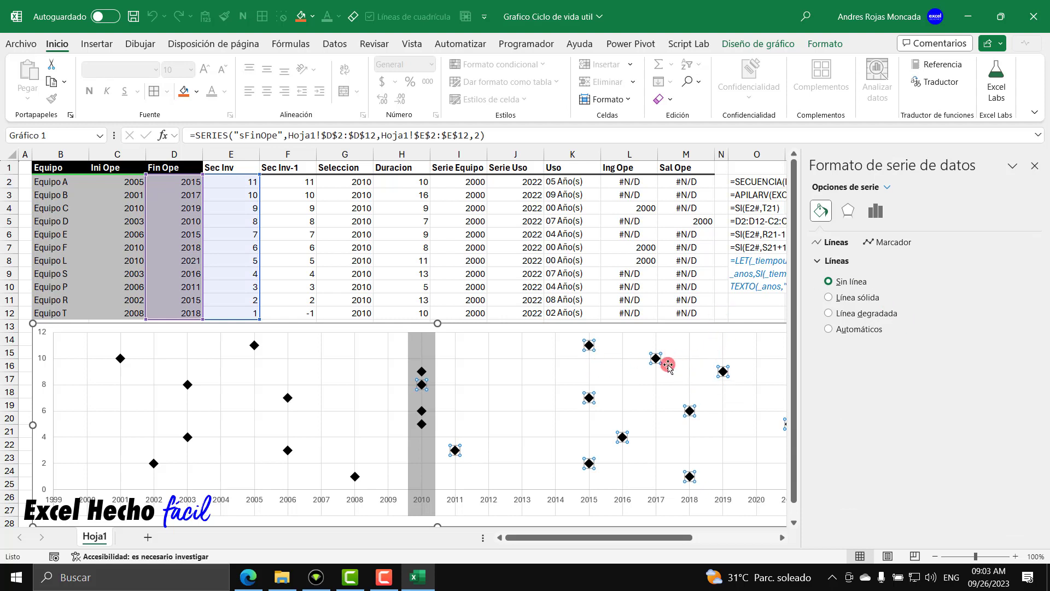
pyautogui.moveTo(656, 362)
pyautogui.click(1034, 165)
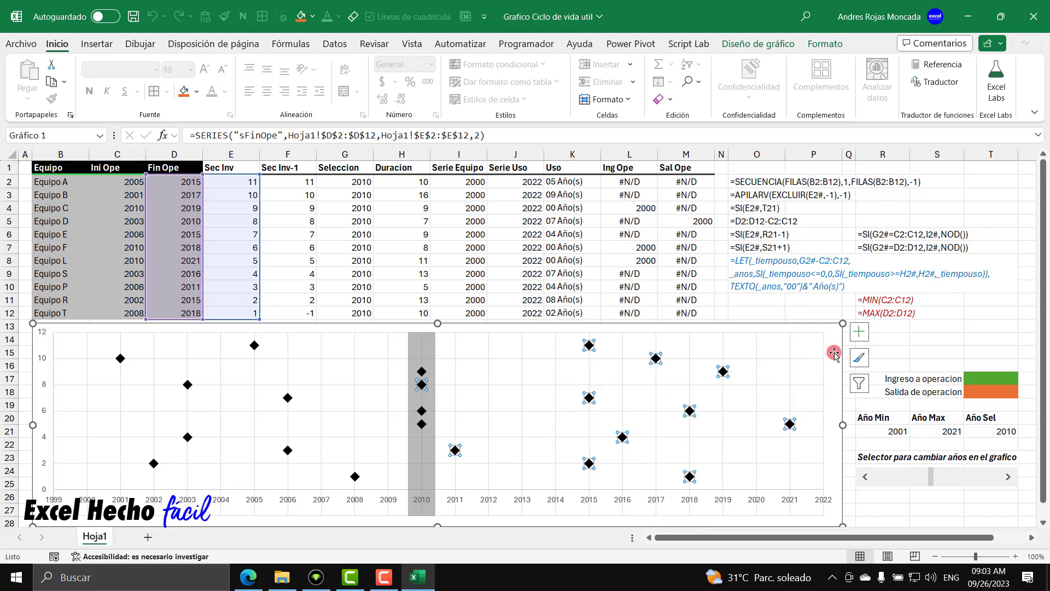
pyautogui.click(856, 334)
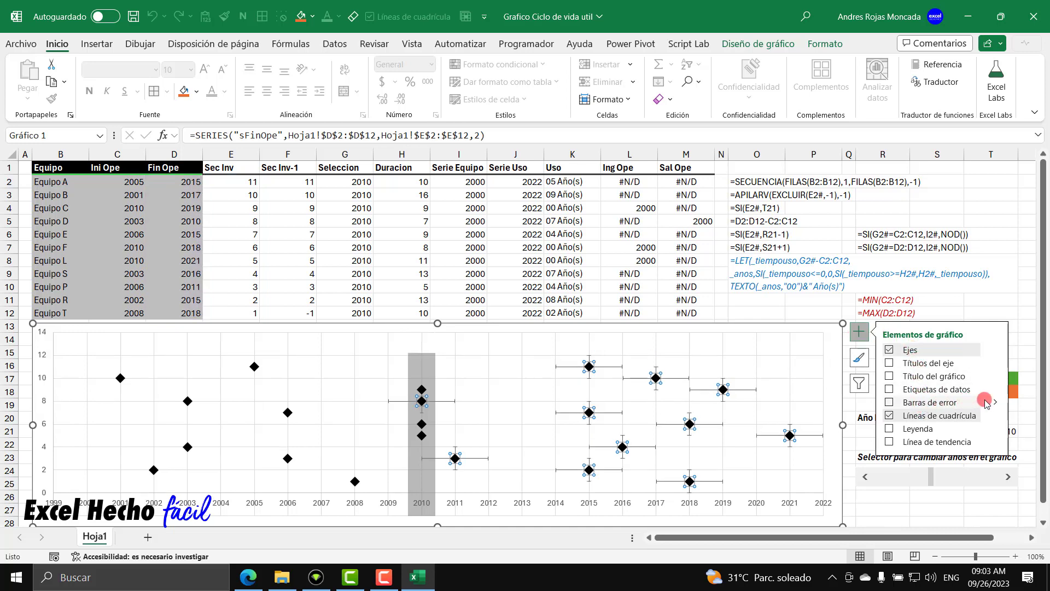
pyautogui.moveTo(996, 403)
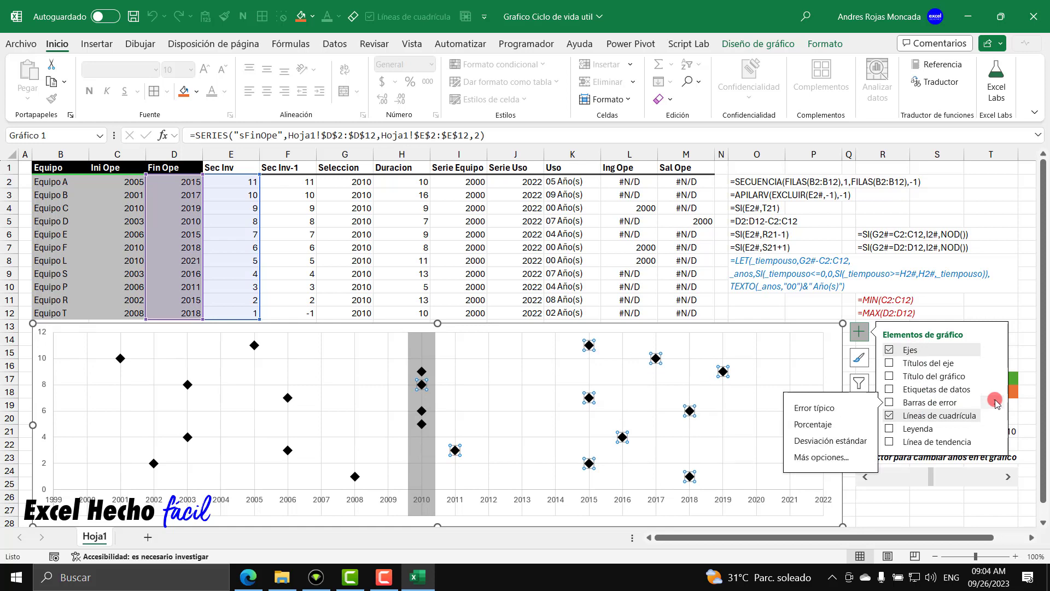
pyautogui.click(831, 457)
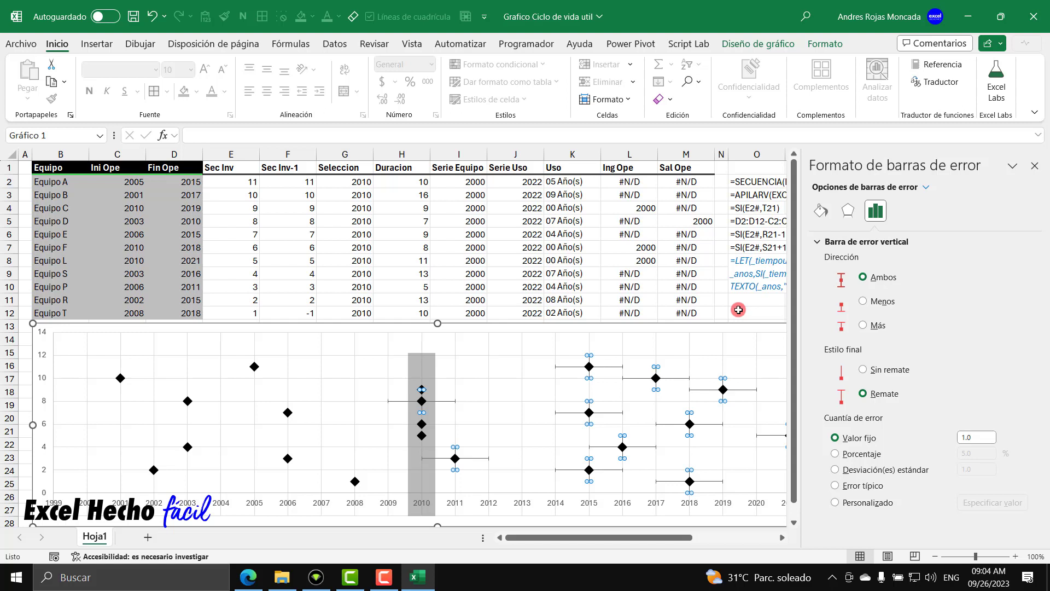
pyautogui.press('Delete')
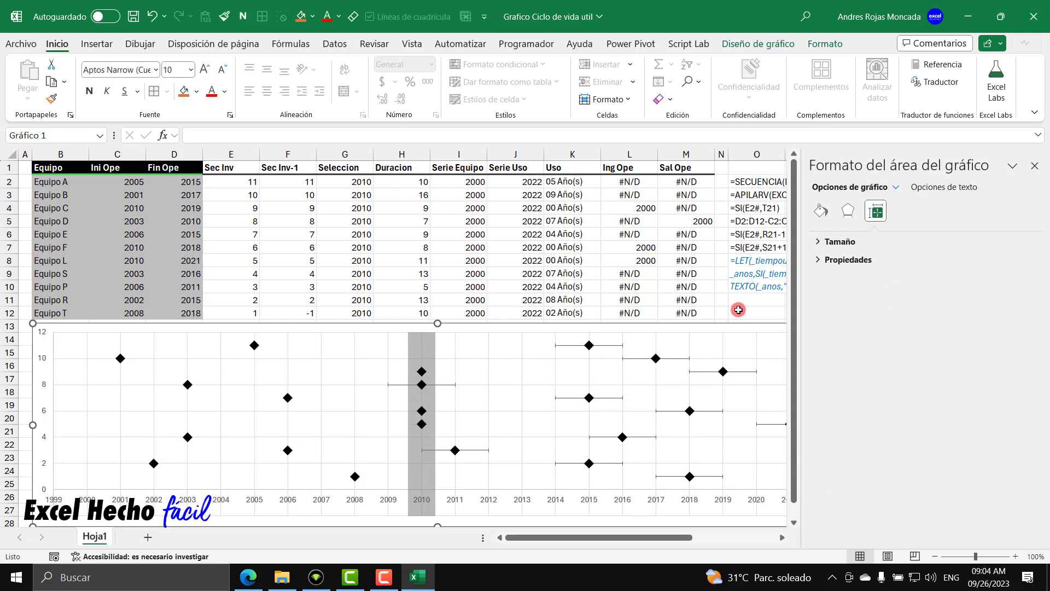
# Set the direction of the sFinOpe horizontal (X) error bars to Menos
pyautogui.click(685, 360)
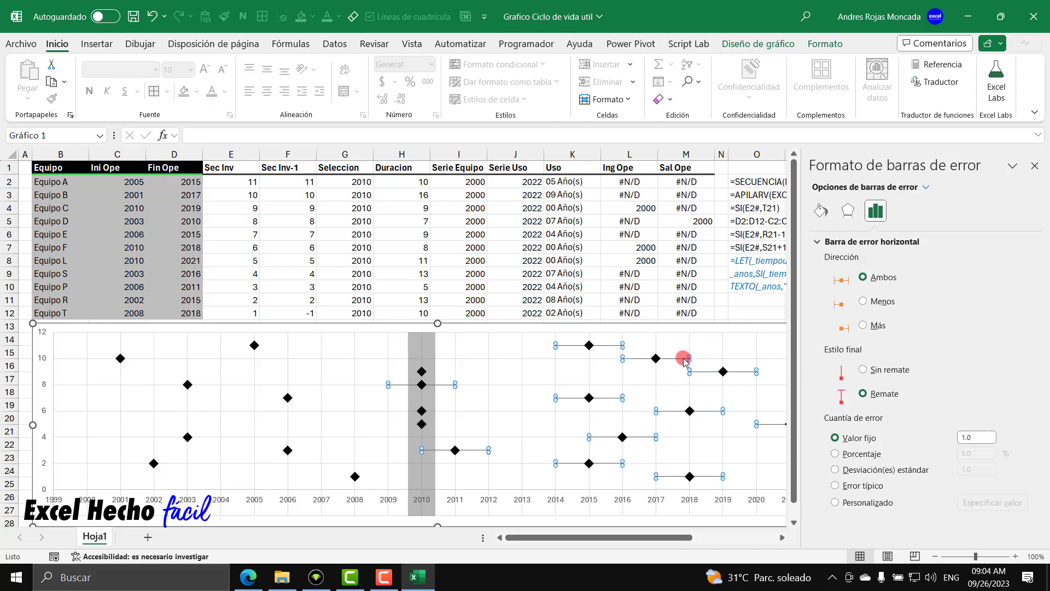
pyautogui.click(680, 323)
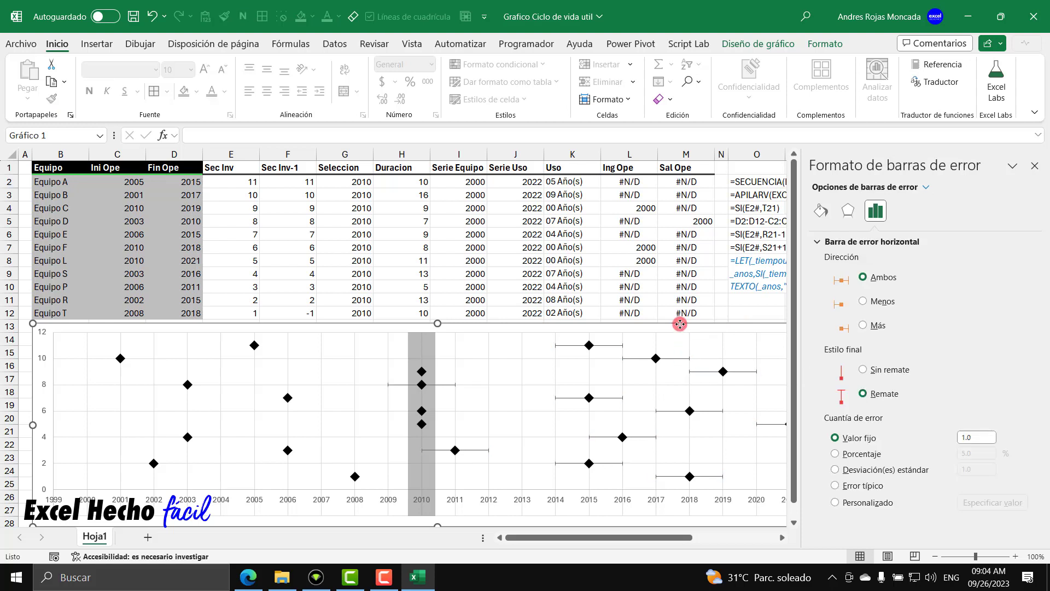
pyautogui.click(896, 187)
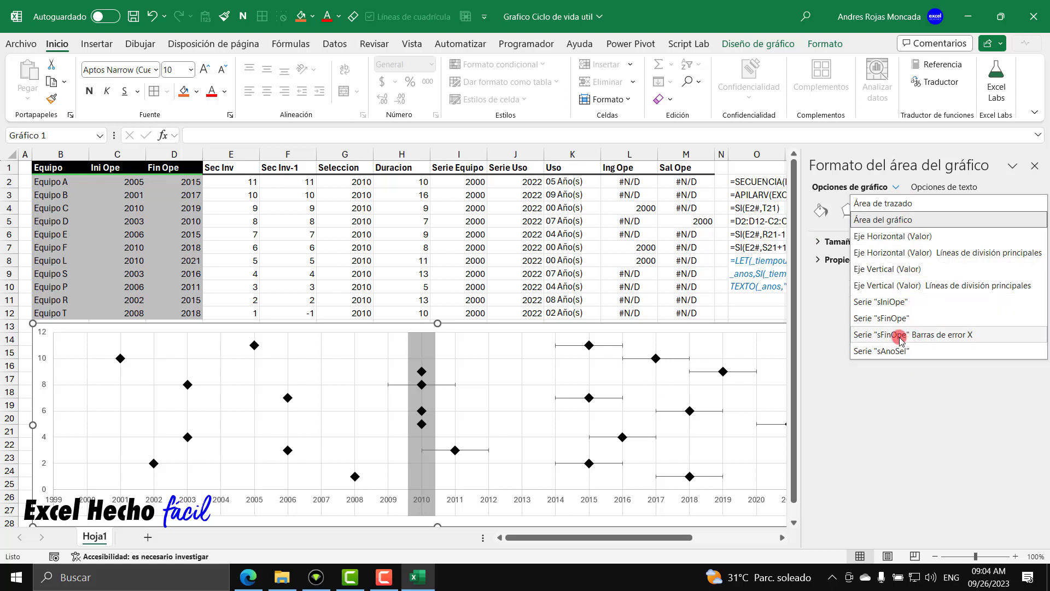
pyautogui.click(936, 335)
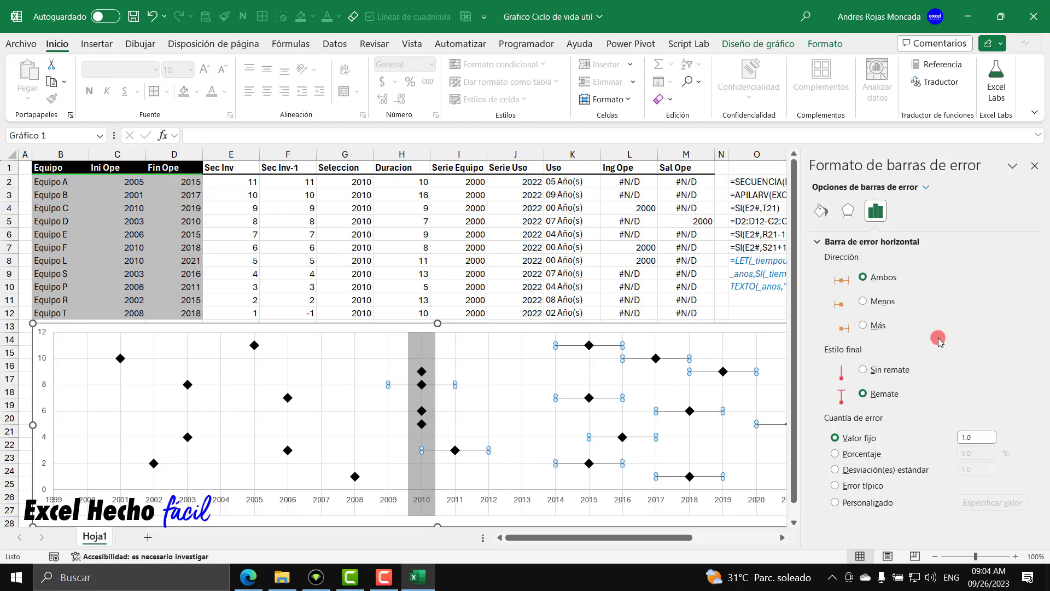
pyautogui.click(882, 214)
pyautogui.click(863, 302)
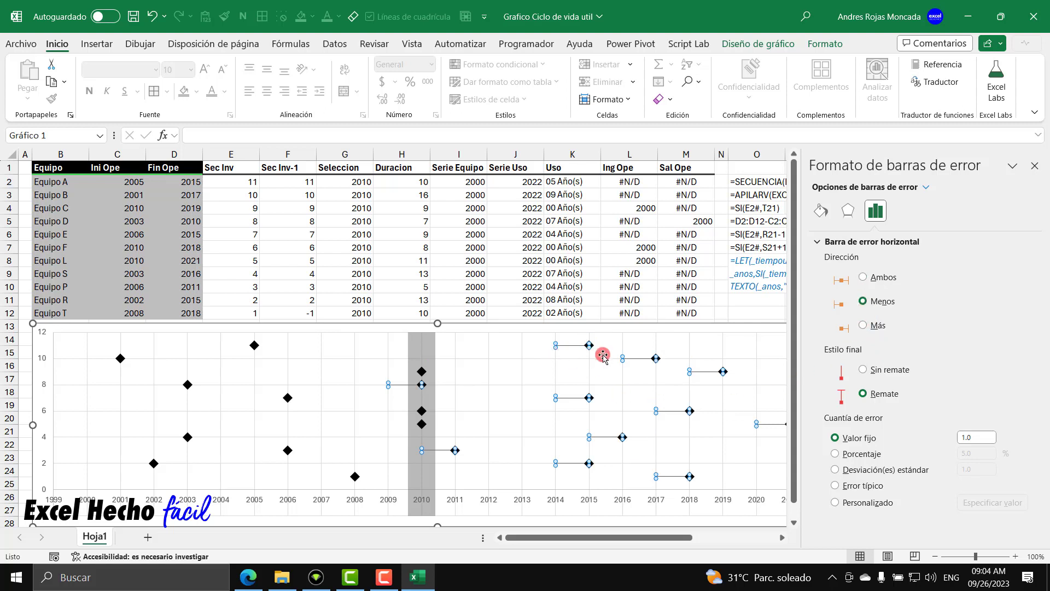
# Remove the end caps from the sFinOpe horizontal error bars and set their custom negative value to the Duracion range H2:H12
pyautogui.click(863, 370)
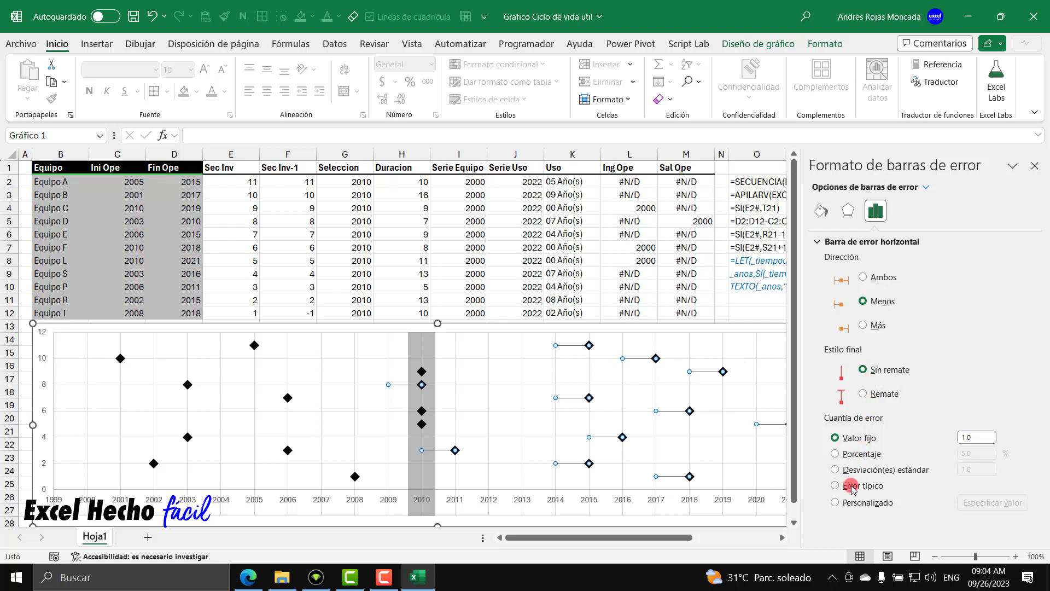
pyautogui.click(834, 501)
pyautogui.click(979, 503)
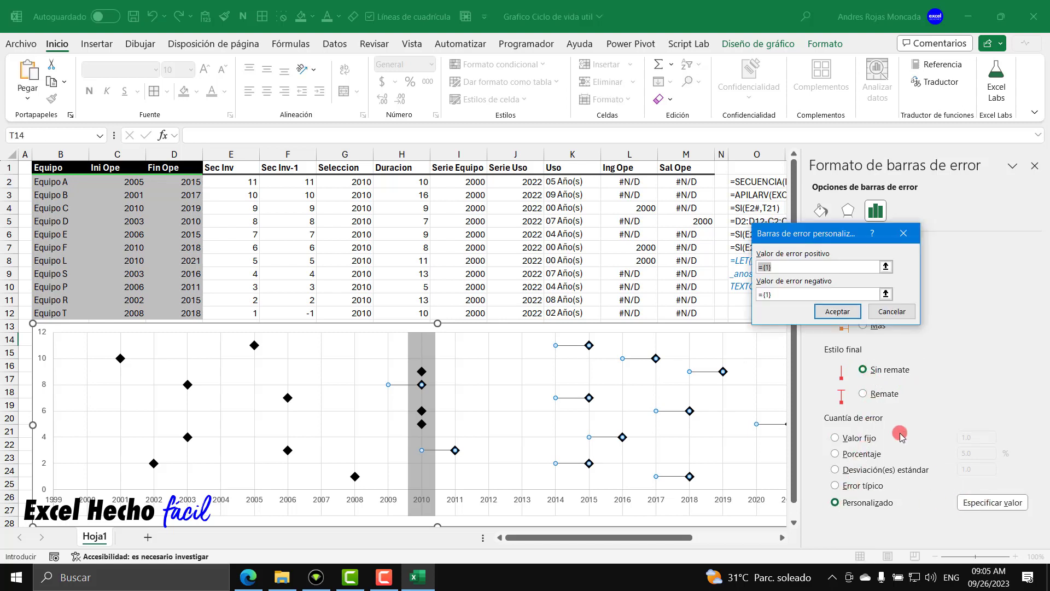
pyautogui.click(800, 263)
pyautogui.moveTo(659, 358)
pyautogui.click(886, 293)
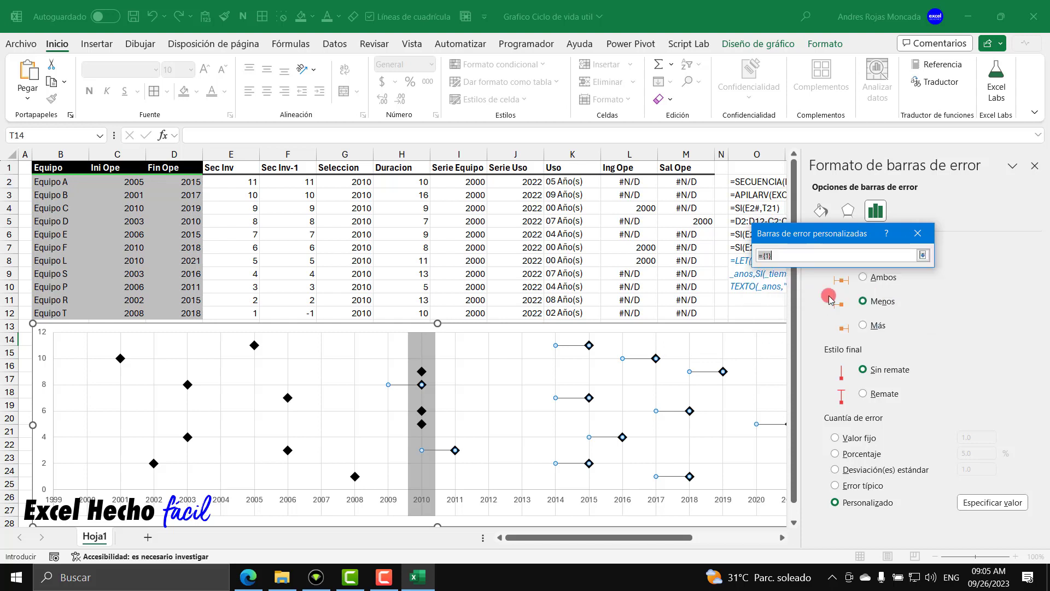
pyautogui.moveTo(415, 181); pyautogui.dragTo(417, 313)
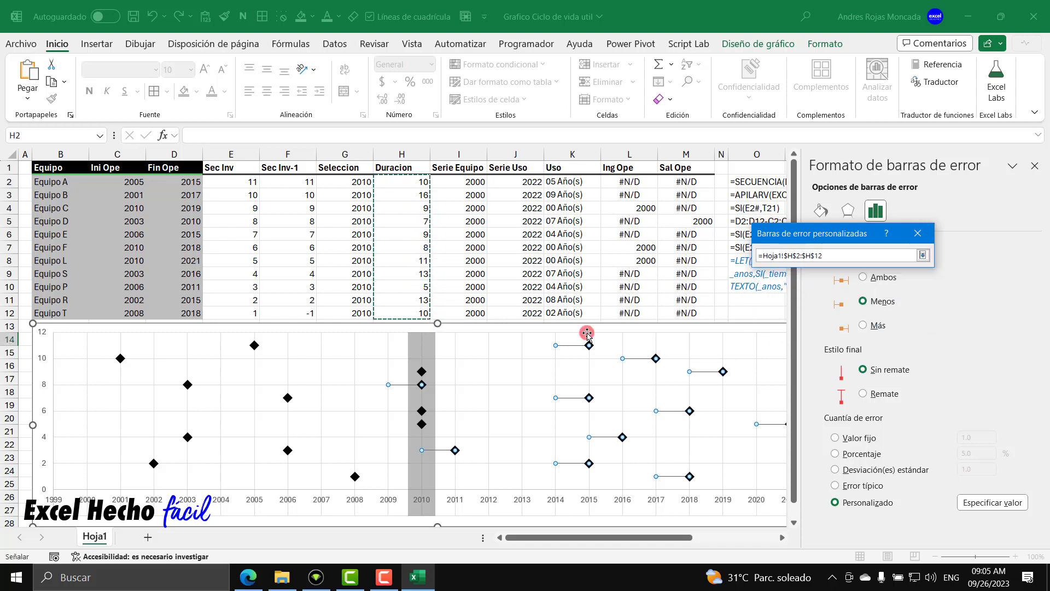
pyautogui.click(922, 256)
pyautogui.click(872, 309)
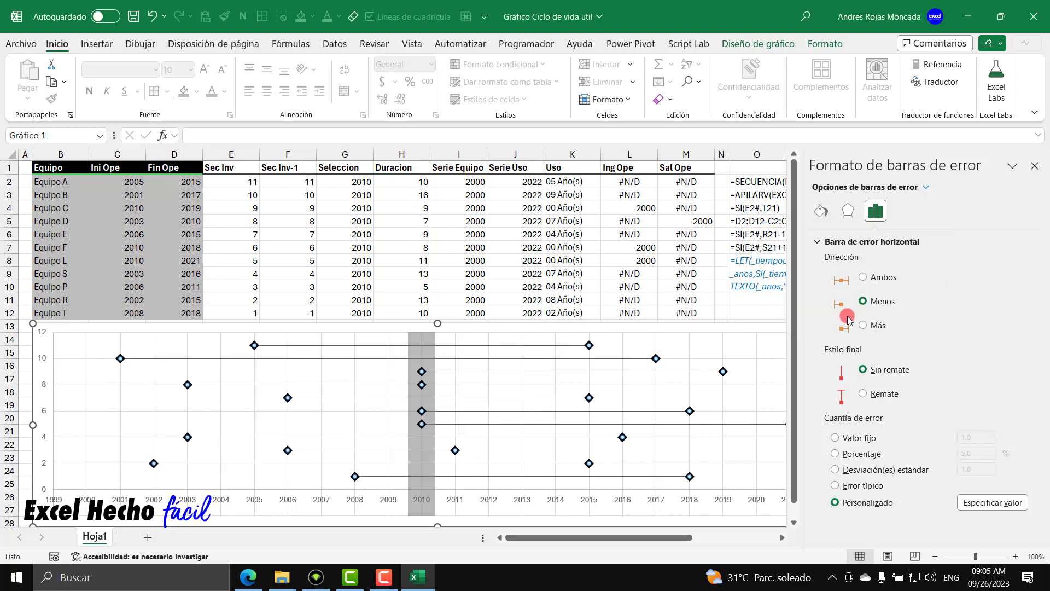
# Format the horizontal error bars as a solid gray line 1.5 pt wide
pyautogui.moveTo(255, 348)
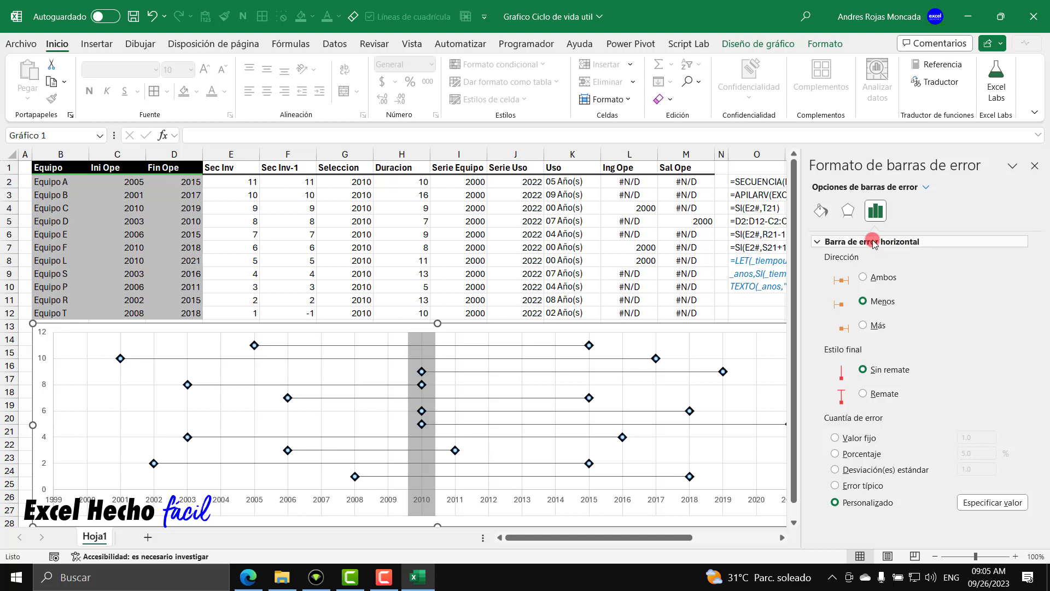
pyautogui.click(820, 212)
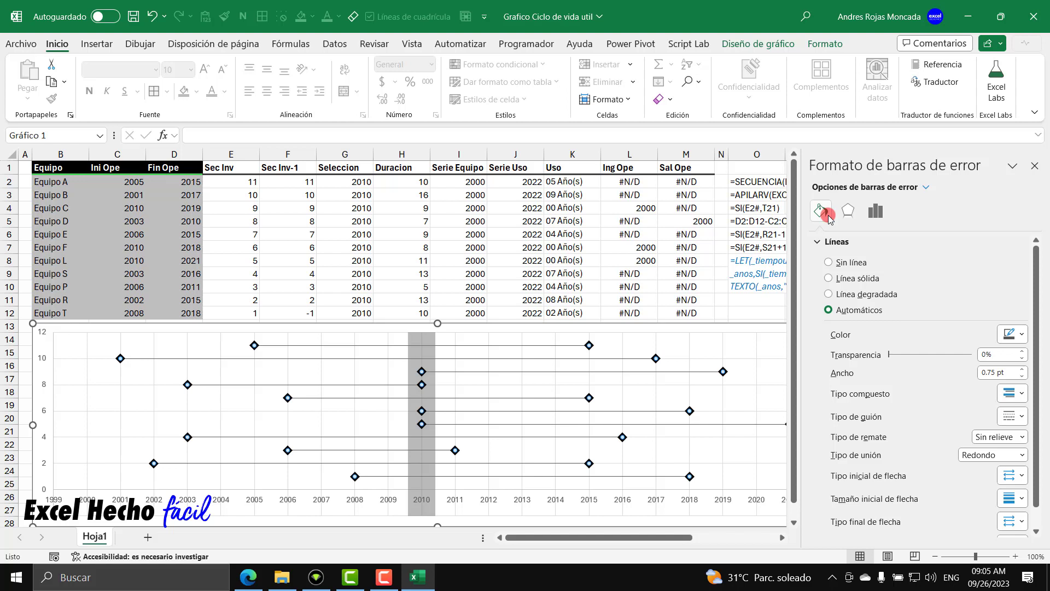
pyautogui.click(829, 278)
pyautogui.click(1019, 334)
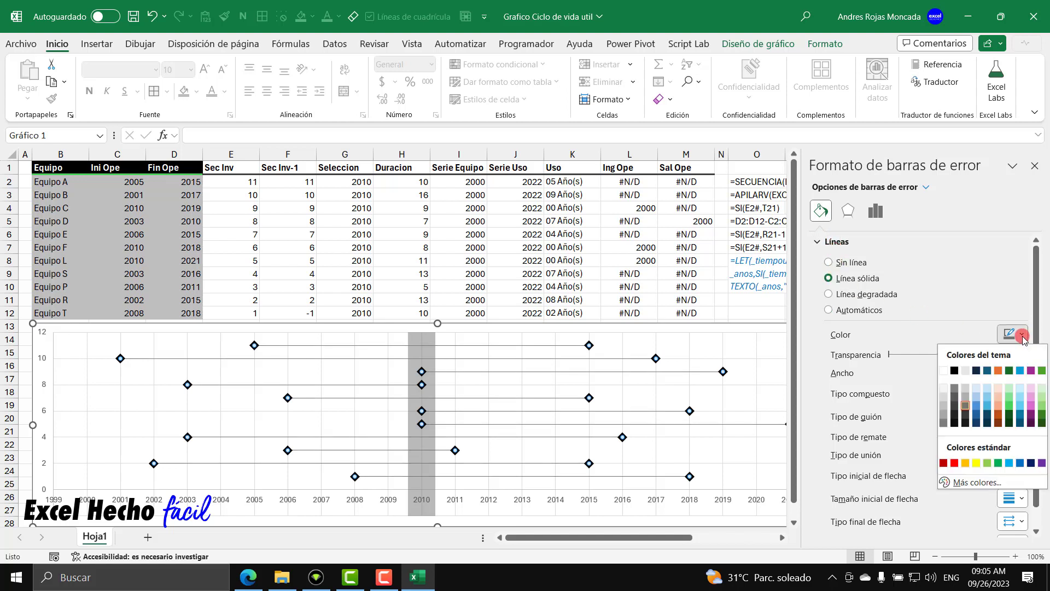
pyautogui.click(960, 406)
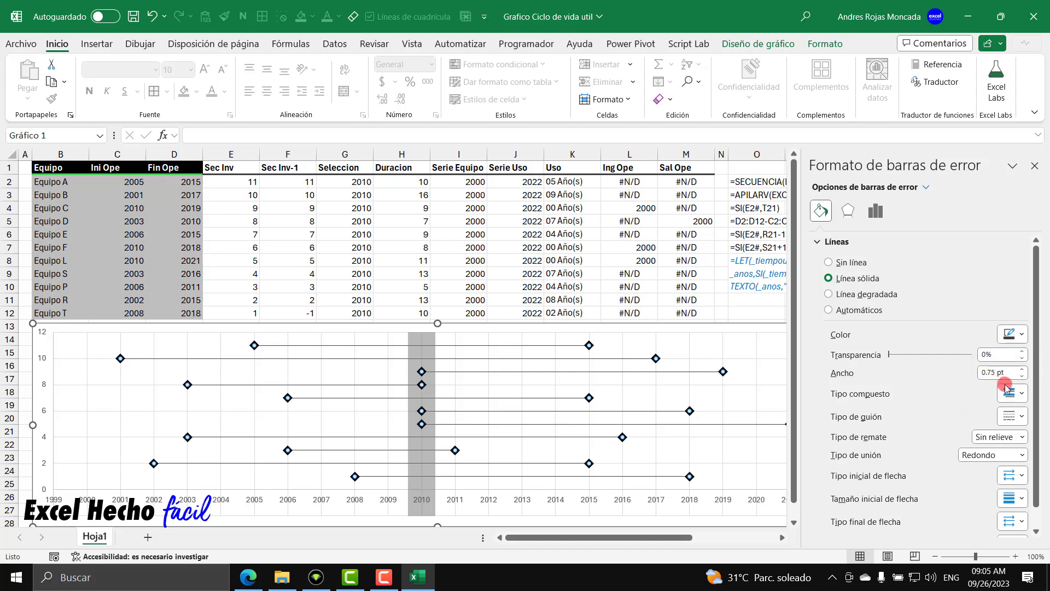
pyautogui.click(1021, 369)
pyautogui.click(1021, 369)
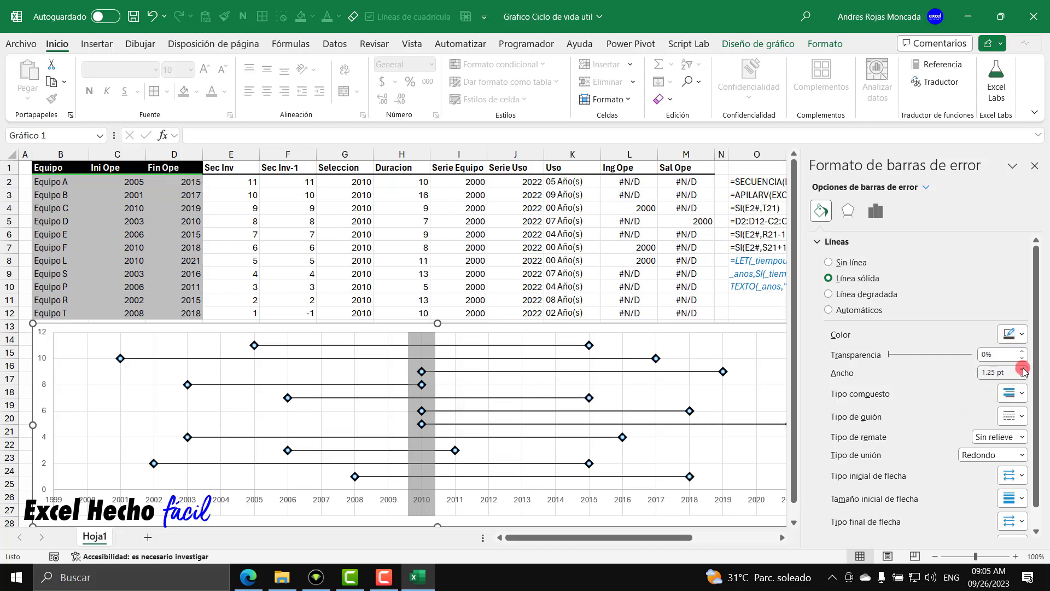
pyautogui.click(1022, 368)
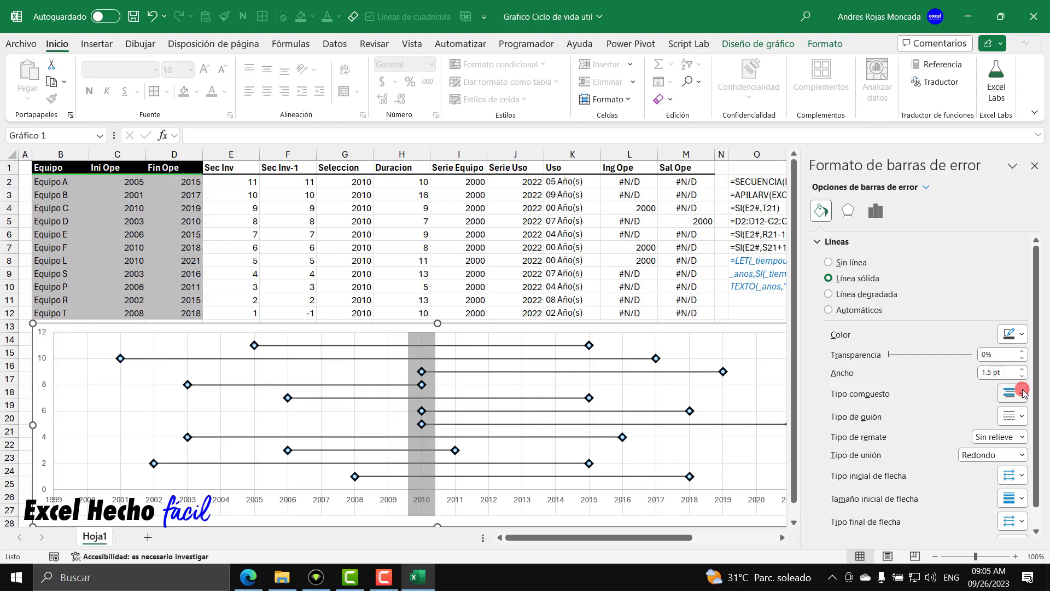
# Apply a short-dashed line style to the horizontal error bars and close their formatting
pyautogui.click(1020, 392)
pyautogui.click(1023, 426)
pyautogui.click(1021, 416)
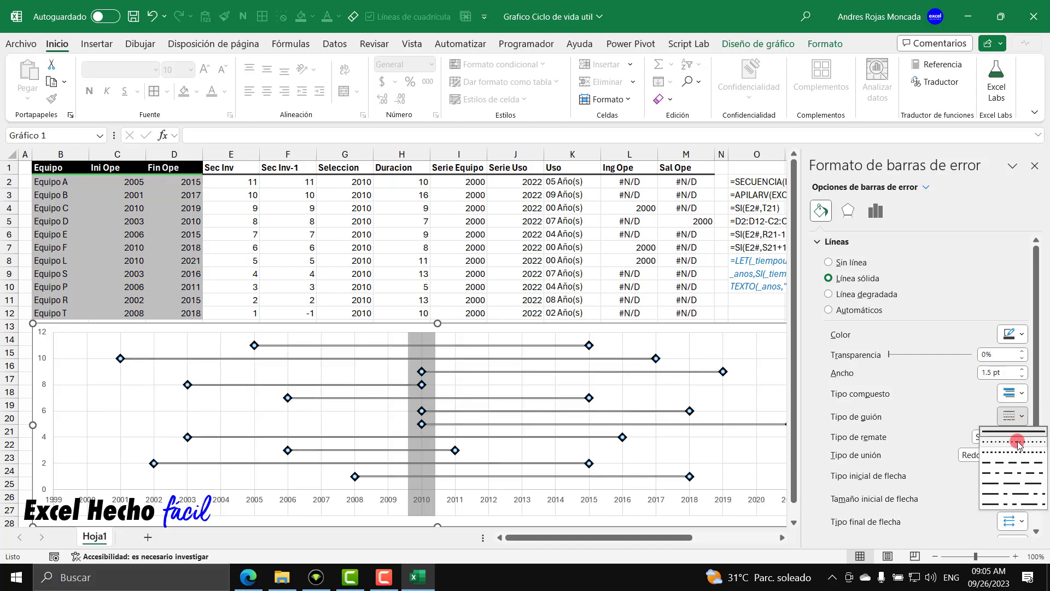
pyautogui.click(1016, 456)
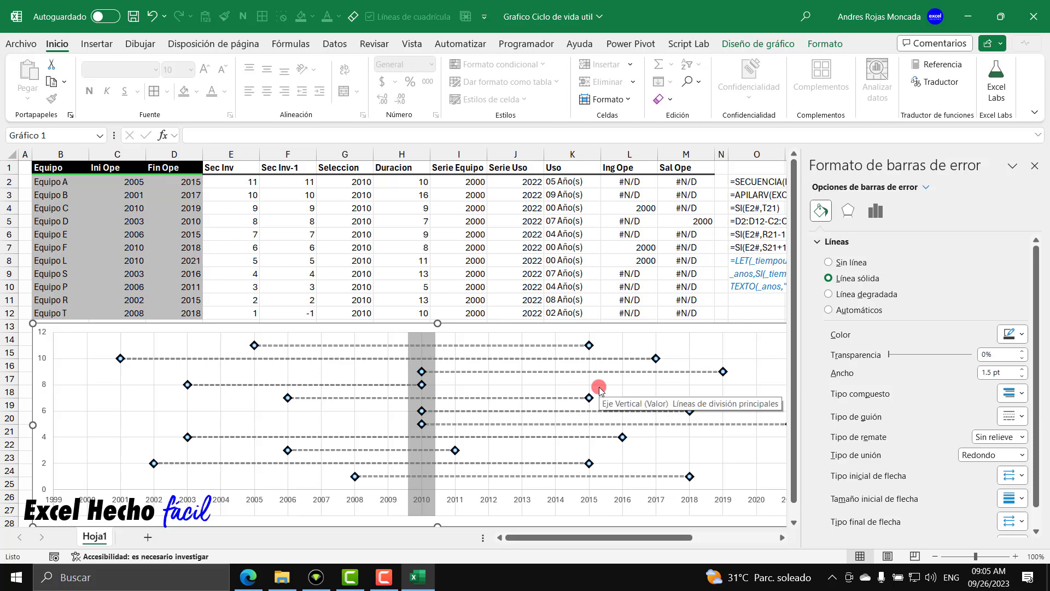
pyautogui.click(1034, 165)
# Step the year selector forward and back to 2010 to check the gray band against the dashed duration bars
pyautogui.click(808, 372)
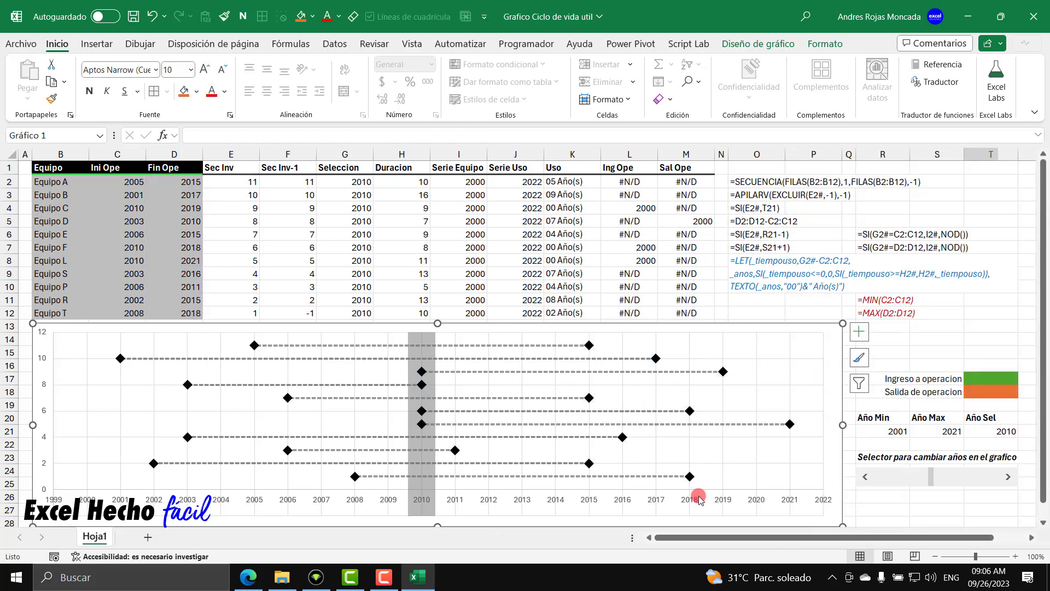
pyautogui.moveTo(1005, 476); pyautogui.dragTo(1005, 477)
pyautogui.moveTo(868, 480); pyautogui.dragTo(871, 484)
# Add a new series named sNomEqu to the chart's data source
pyautogui.rightClick(599, 326)
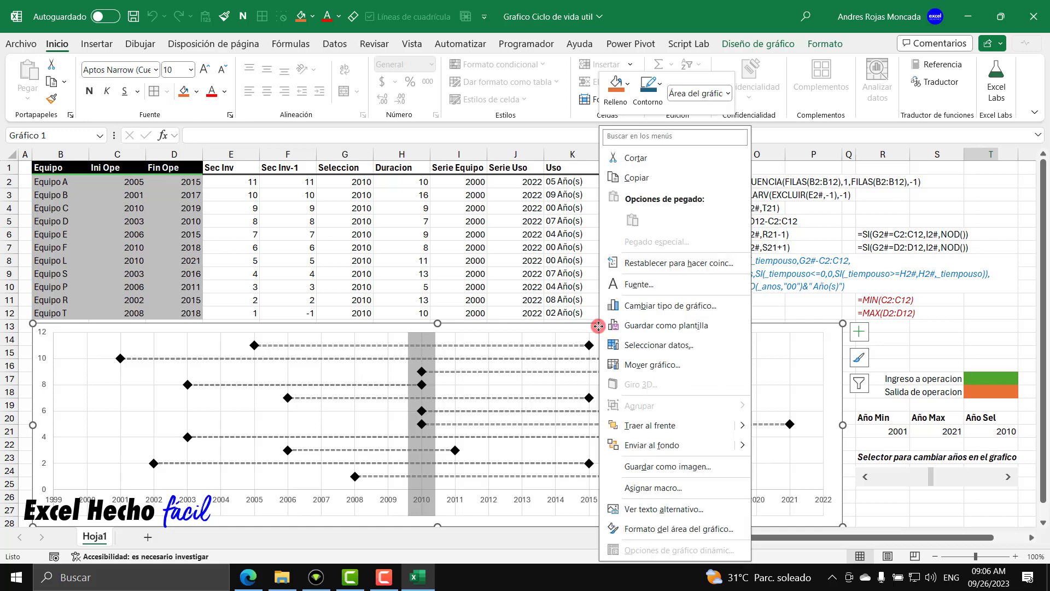
pyautogui.click(654, 344)
pyautogui.click(681, 272)
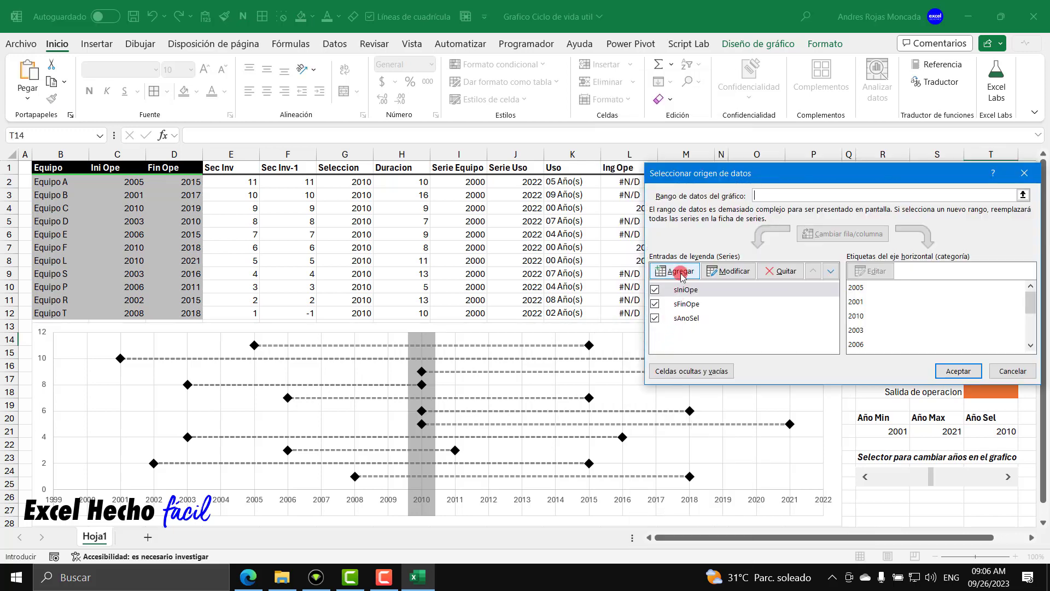
pyautogui.click(774, 219)
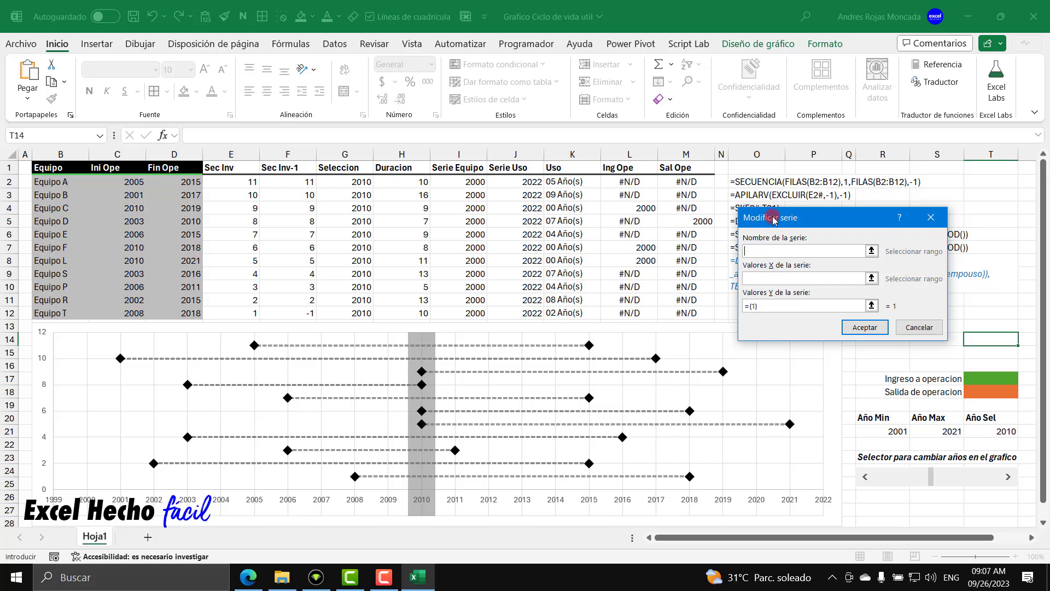
pyautogui.moveTo(774, 218); pyautogui.dragTo(556, 235)
pyautogui.click(560, 272)
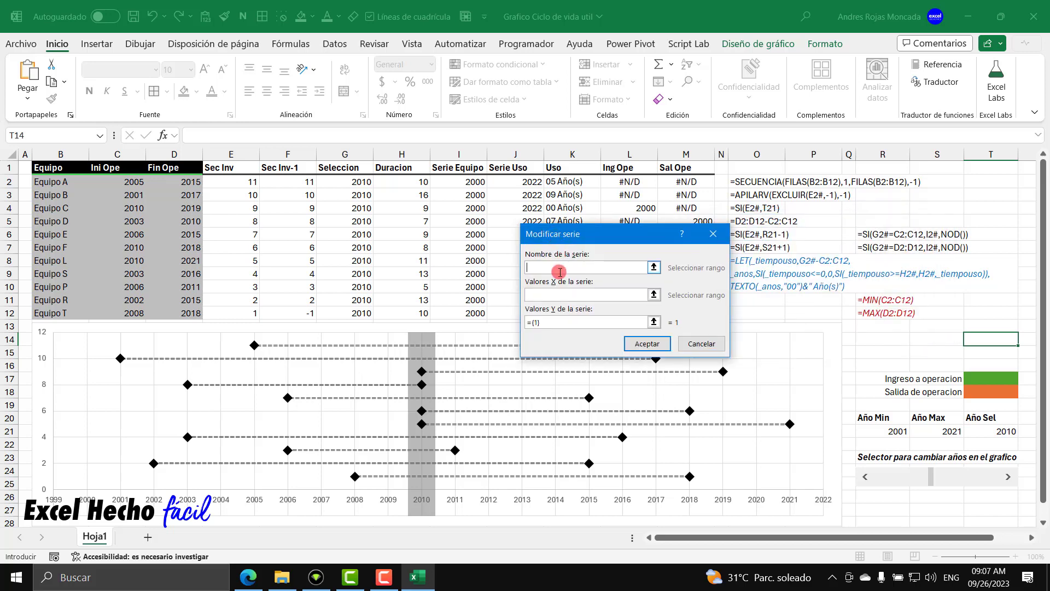
pyautogui.write('s')
pyautogui.write('NomEqui')
pyautogui.press('BackSpace')
pyautogui.press('BackSpace')
pyautogui.press('BackSpace')
pyautogui.press('BackSpace')
pyautogui.press('BackSpace')
pyautogui.press('BackSpace')
pyautogui.press('BackSpace')
pyautogui.write('nom')
pyautogui.press('BackSpace')
pyautogui.press('BackSpace')
pyautogui.press('BackSpace')
pyautogui.write('NomEqu')
# Set the sNomEqu X values to Serie Equipo I2:I12 and Y values to Sec Inv E2:E12, and accept the data source
pyautogui.click(569, 294)
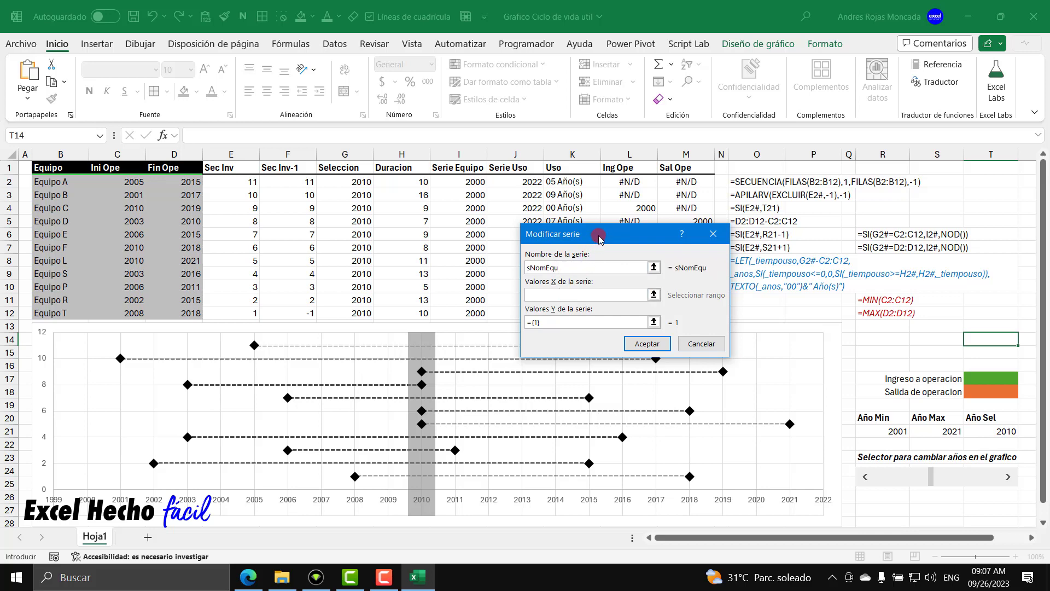
pyautogui.moveTo(597, 234); pyautogui.dragTo(732, 238)
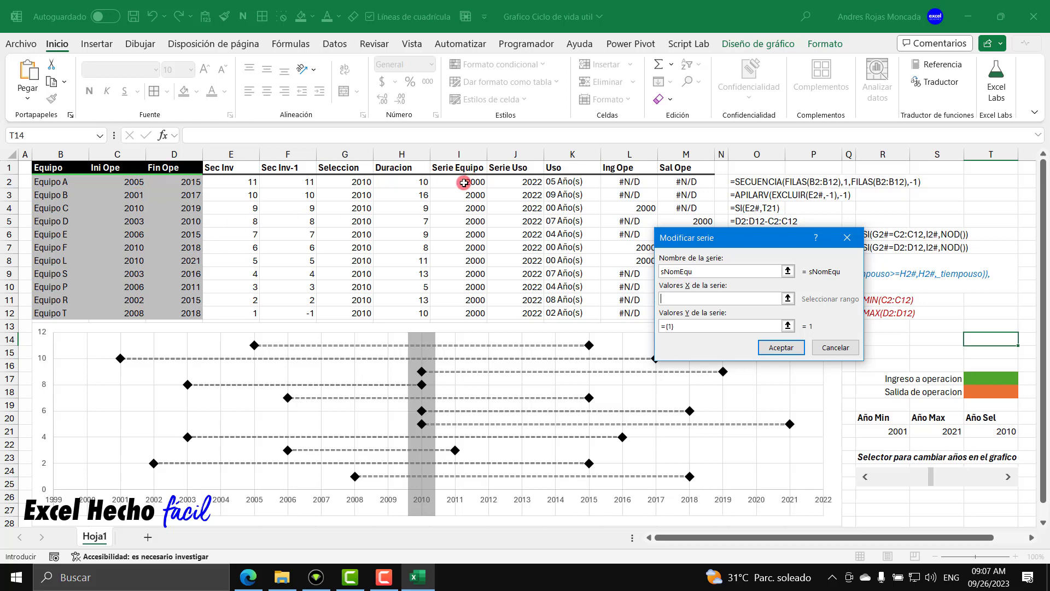
pyautogui.moveTo(460, 186); pyautogui.dragTo(466, 315)
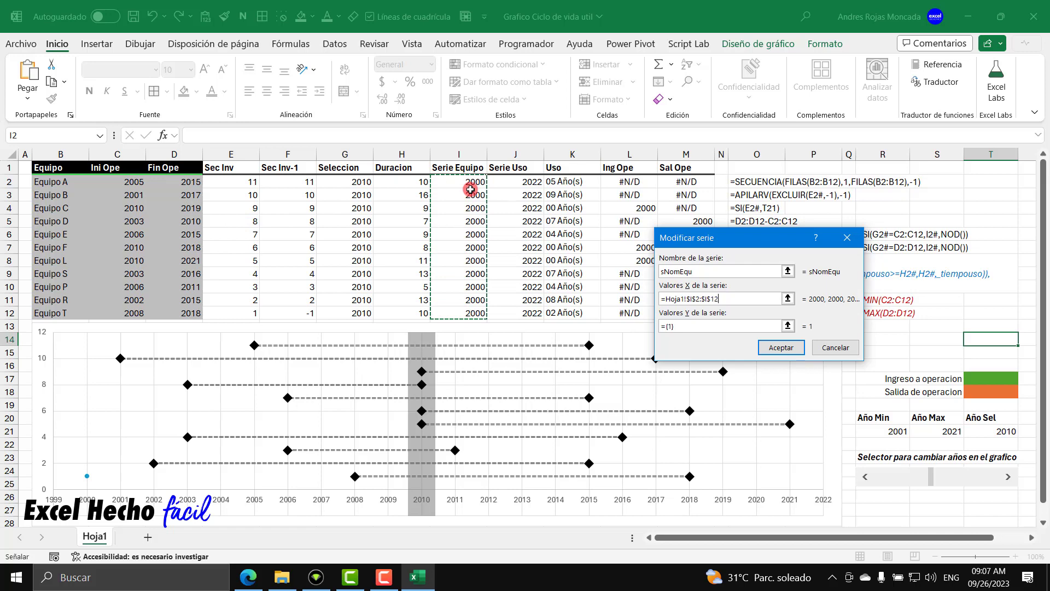
pyautogui.click(787, 327)
pyautogui.click(677, 262)
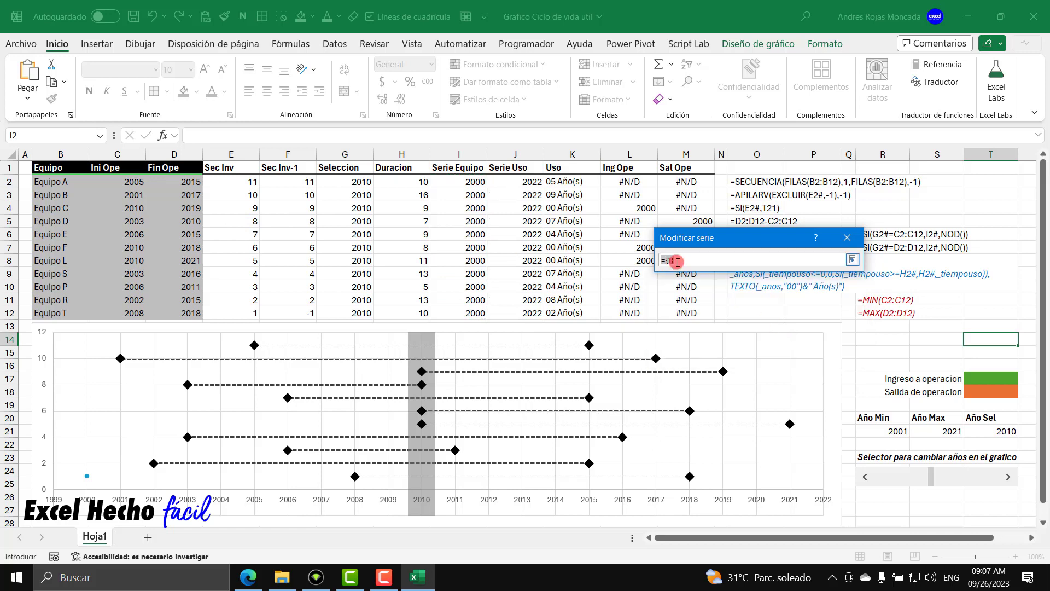
pyautogui.moveTo(251, 183); pyautogui.dragTo(239, 314)
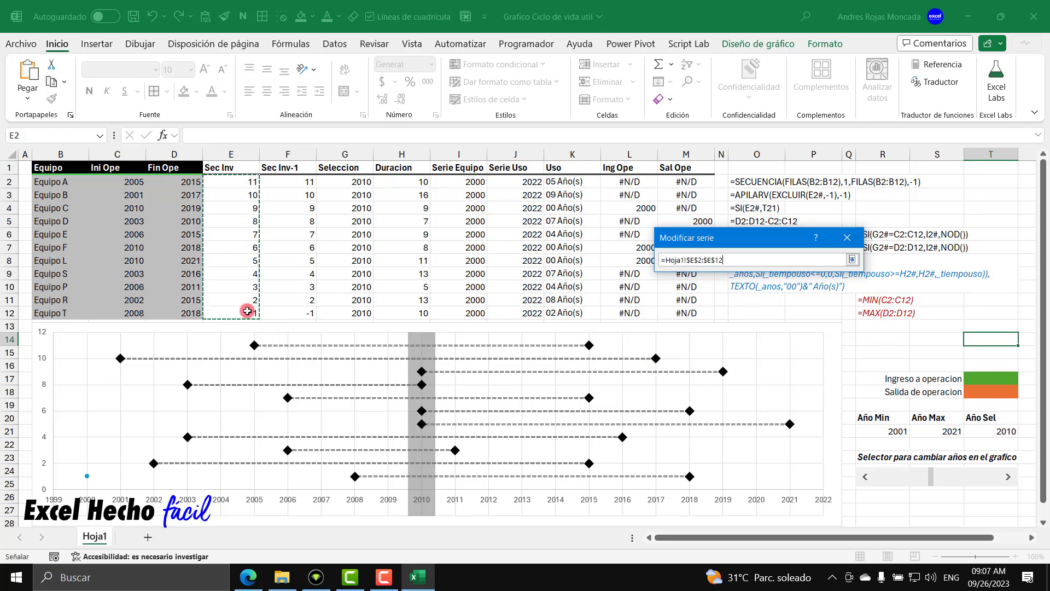
pyautogui.click(852, 259)
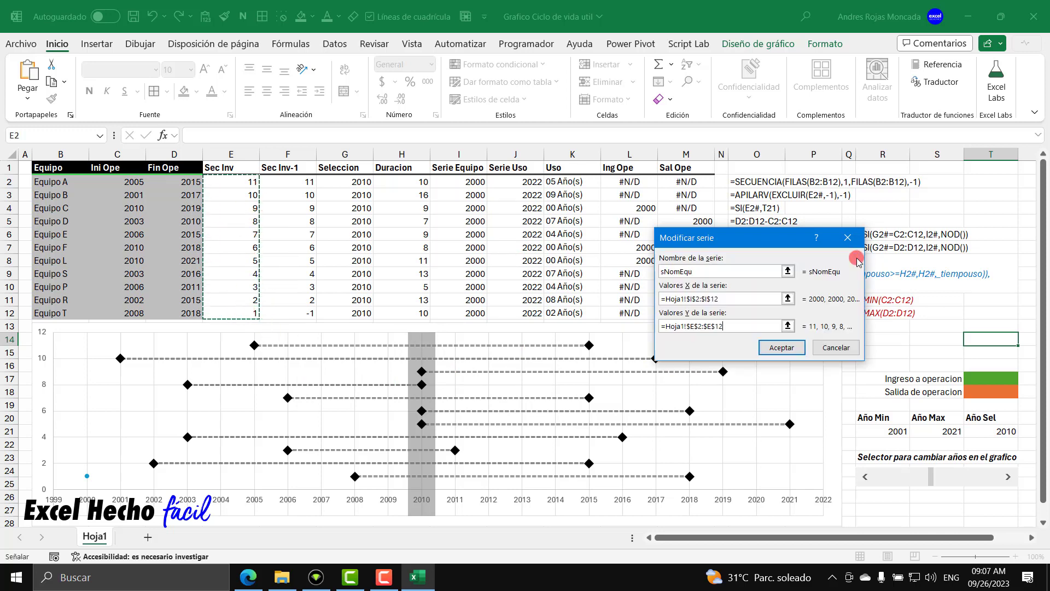
pyautogui.click(782, 347)
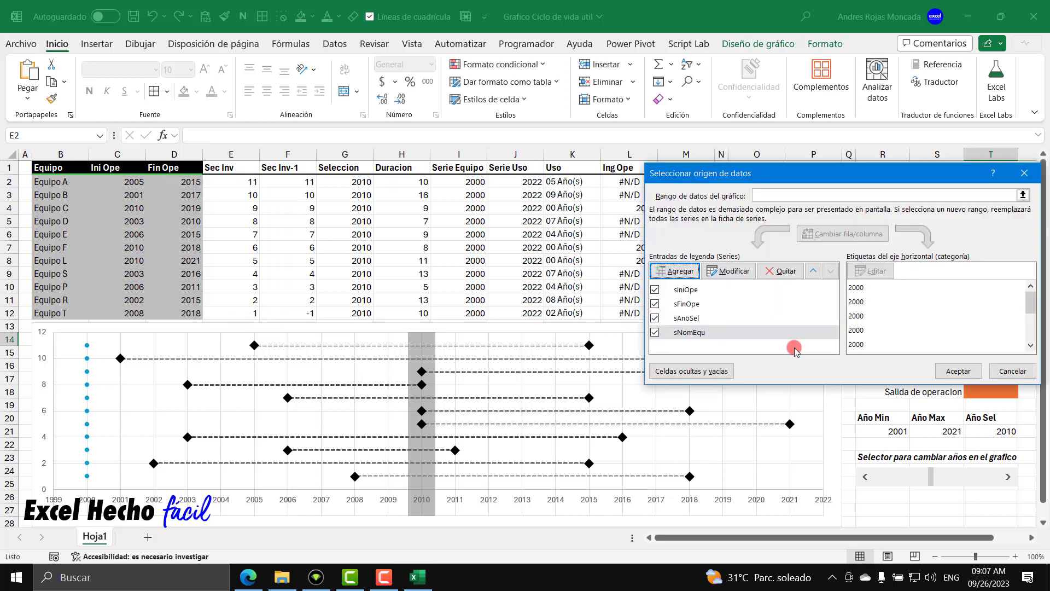
pyautogui.click(944, 367)
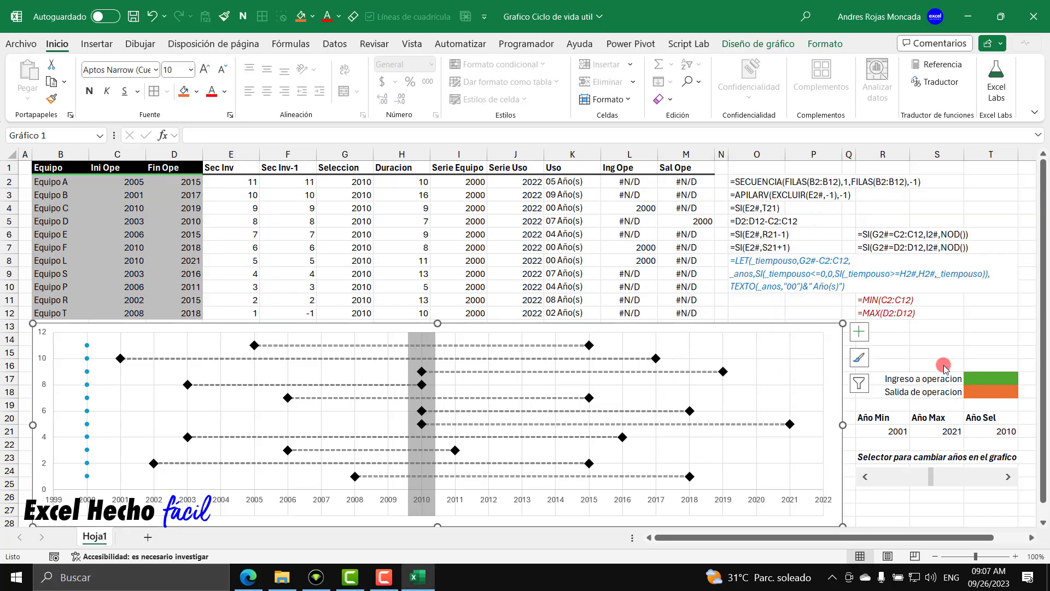
pyautogui.rightClick(662, 328)
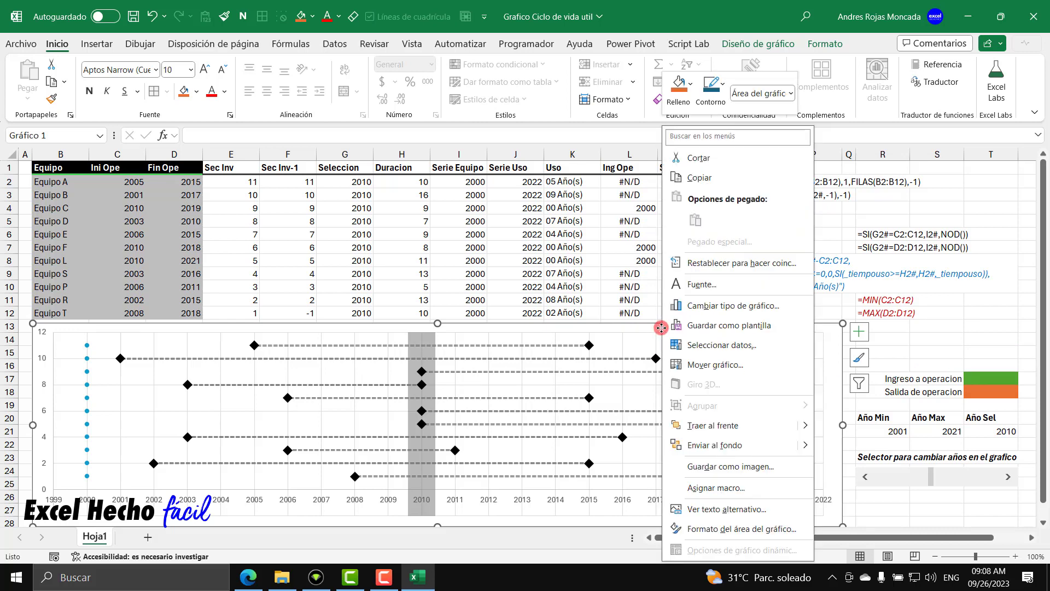
pyautogui.click(715, 307)
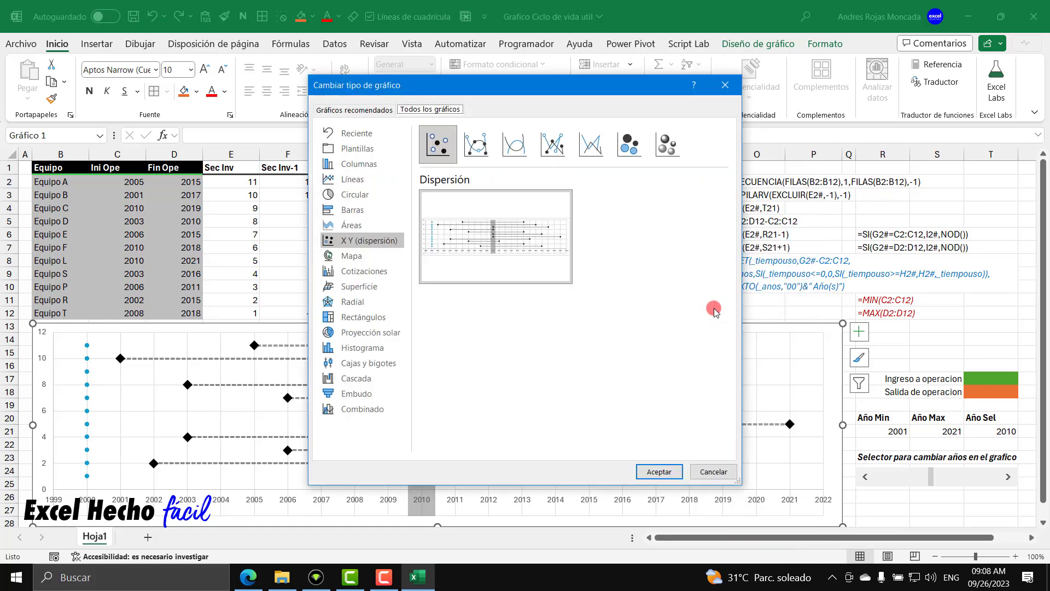
pyautogui.click(371, 413)
pyautogui.moveTo(729, 386); pyautogui.dragTo(723, 432)
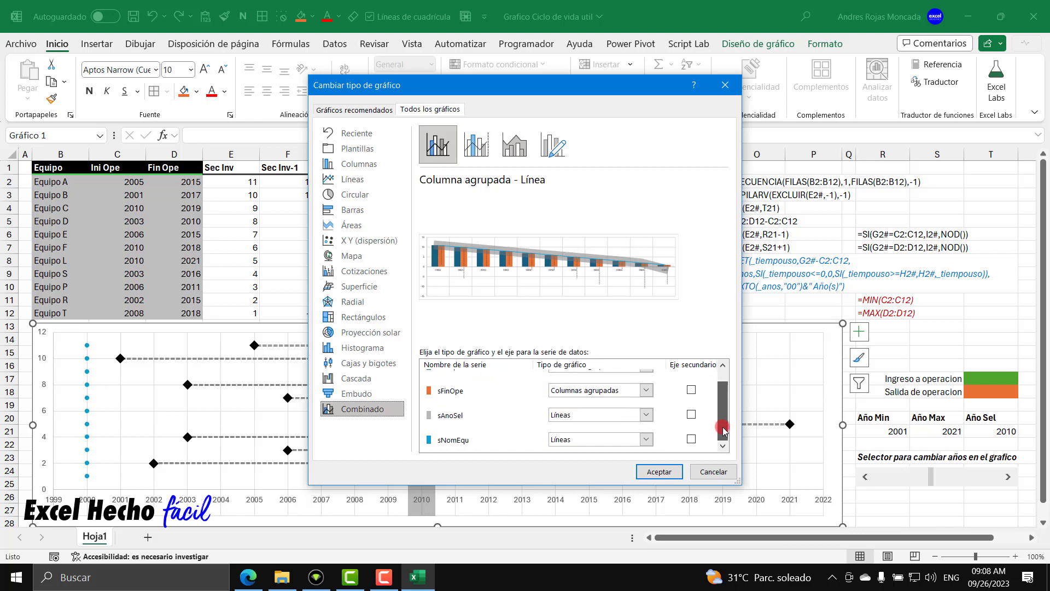
pyautogui.scroll(1, 625, 428)
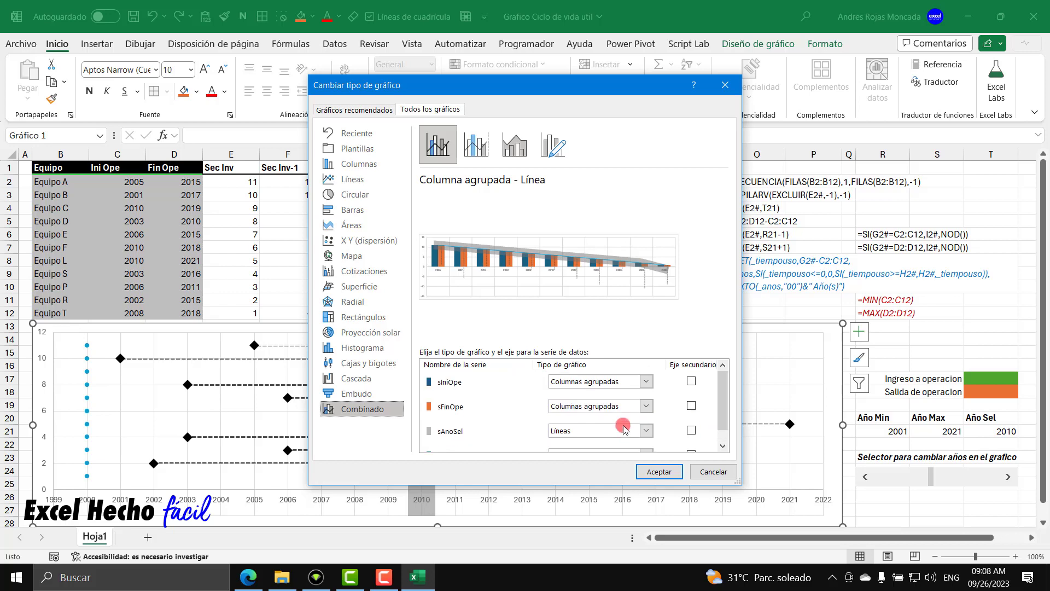
pyautogui.press('Return')
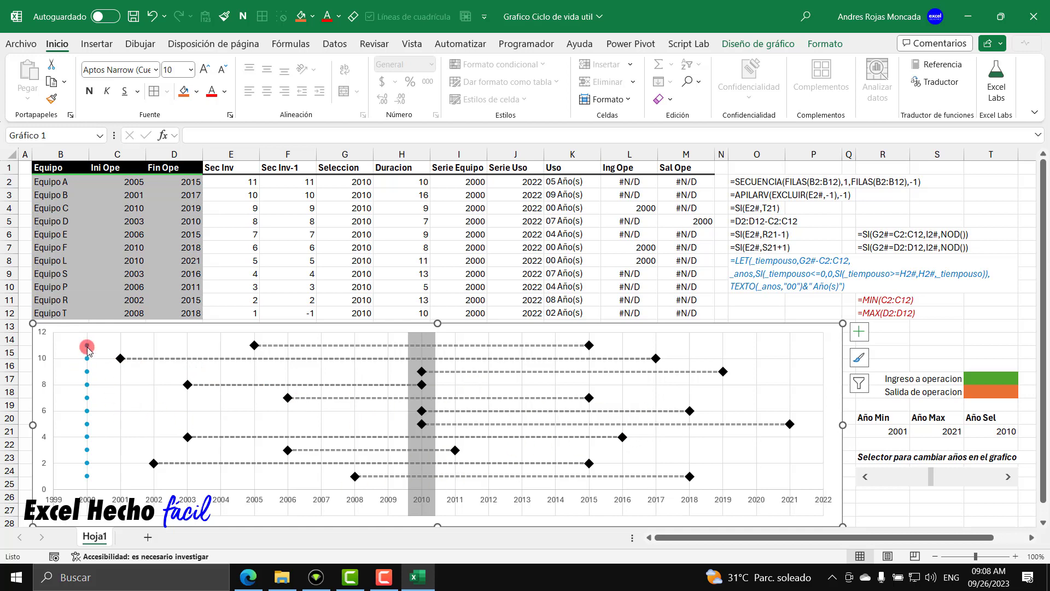
# Check the sNomEqu points against the Serie Equipo formula in I2 and its reference to the minimum year
pyautogui.moveTo(88, 348)
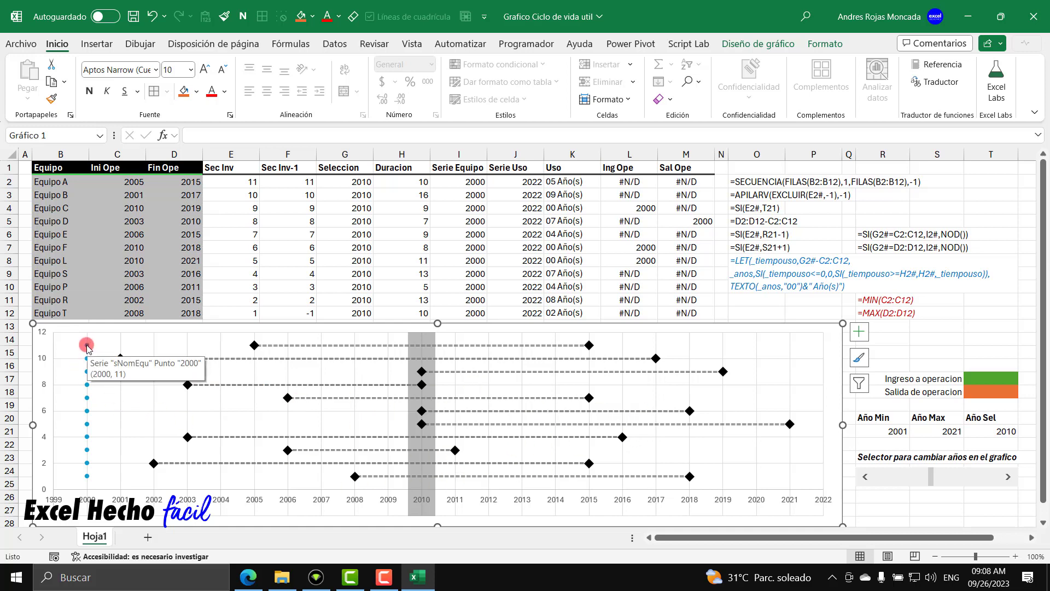
pyautogui.click(88, 345)
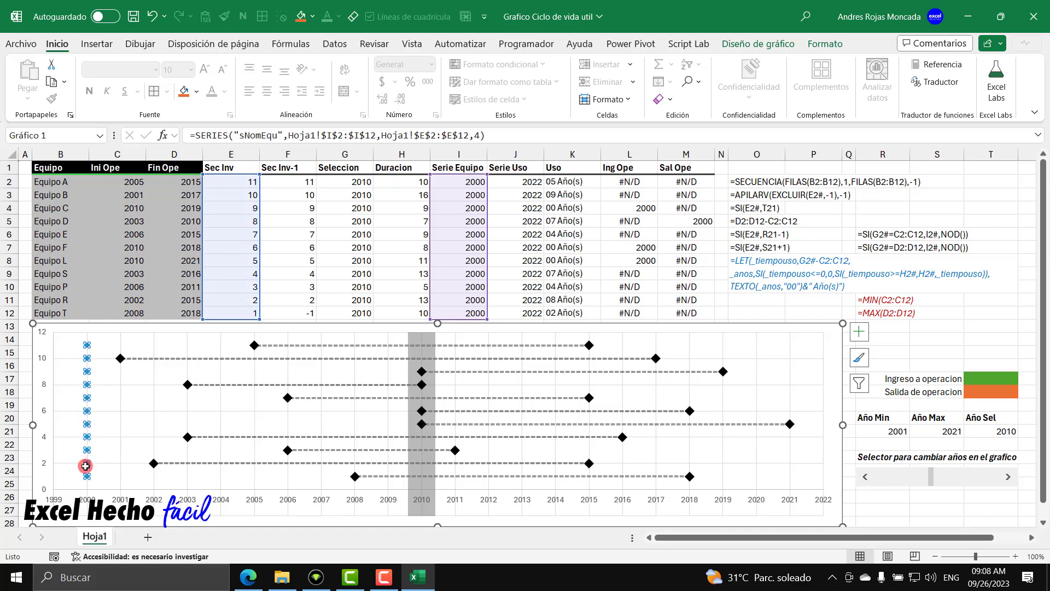
pyautogui.click(462, 183)
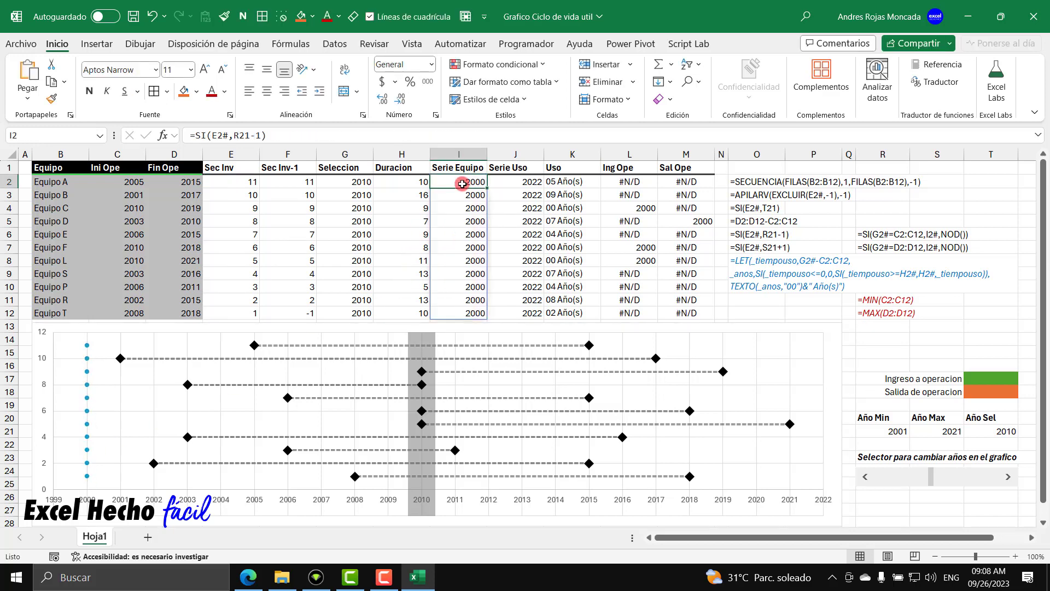
pyautogui.doubleClick(462, 183)
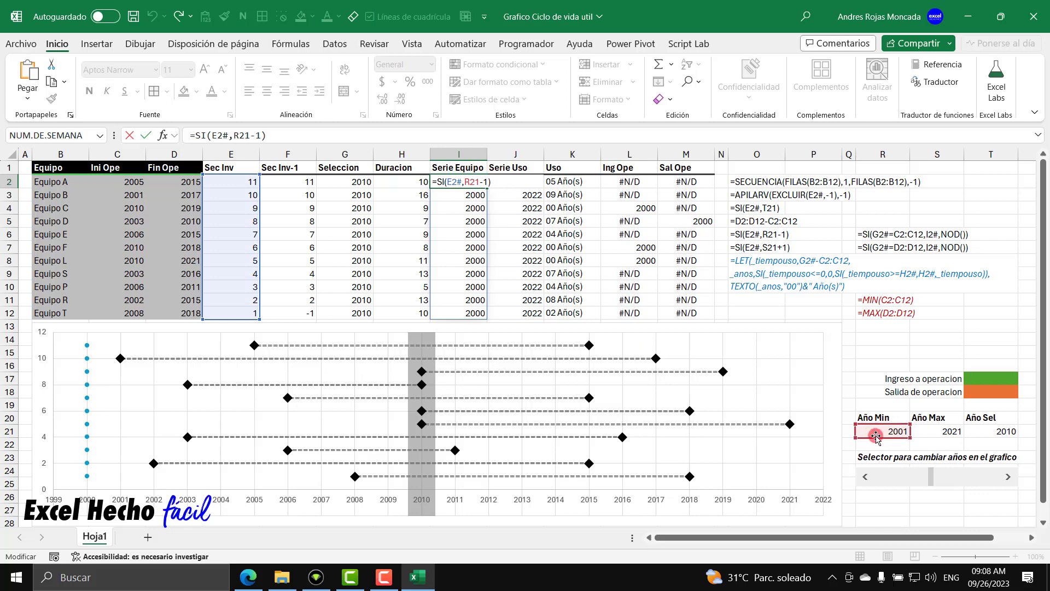
pyautogui.press('Escape')
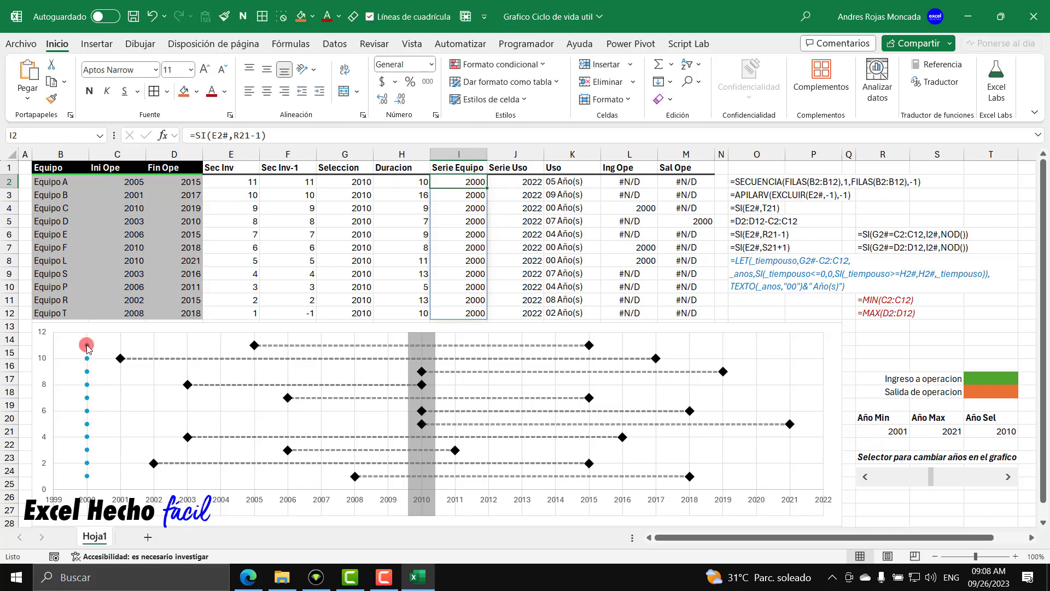
# Hide the markers of the sNomEqu series by setting its marker option to Ninguno, and close its formatting
pyautogui.moveTo(89, 347)
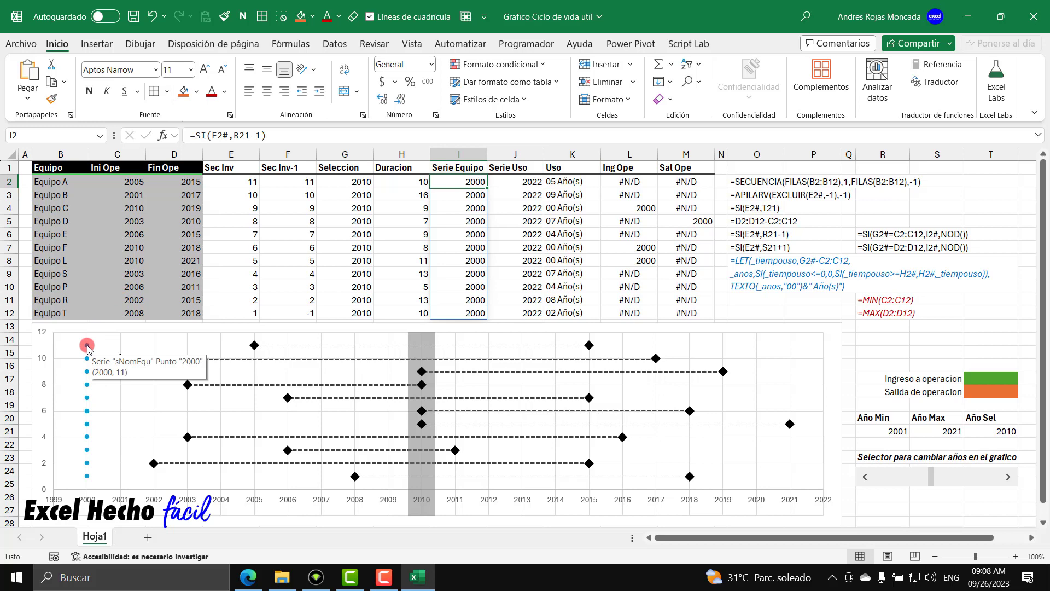
pyautogui.click(88, 346)
pyautogui.click(84, 384)
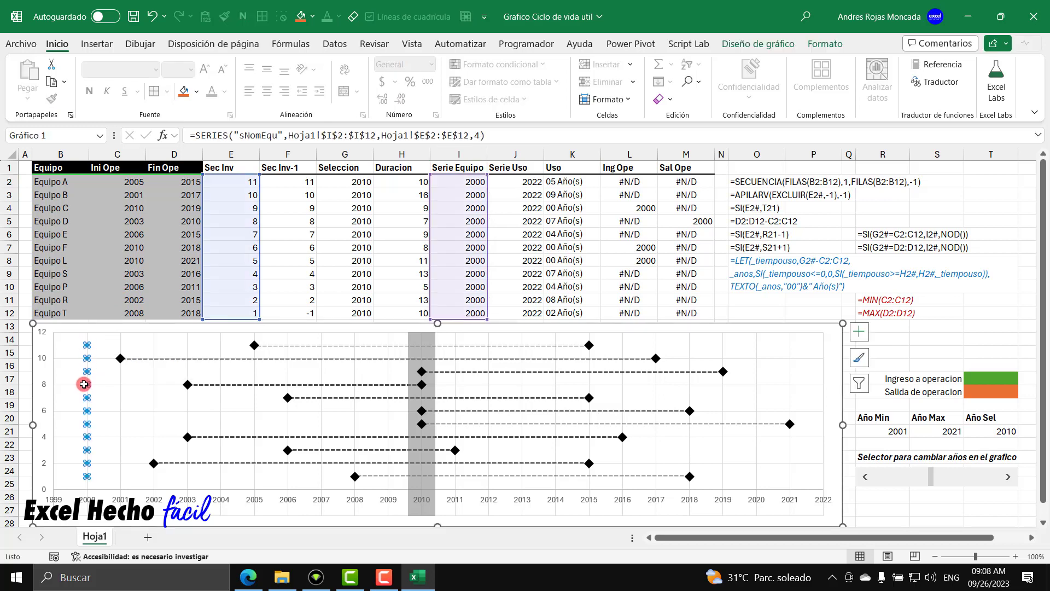
pyautogui.moveTo(84, 382)
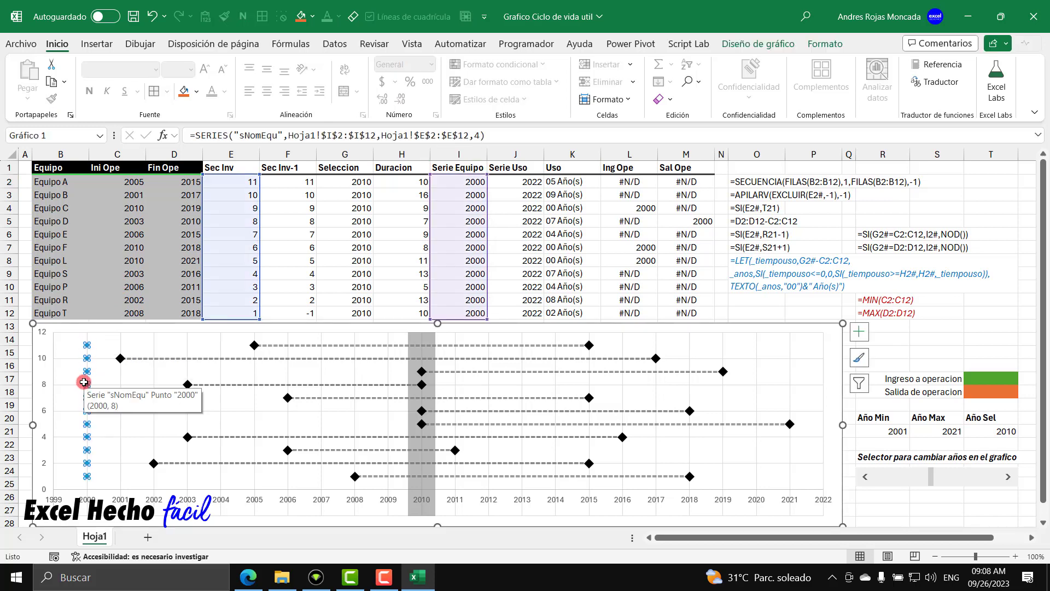
pyautogui.doubleClick(86, 375)
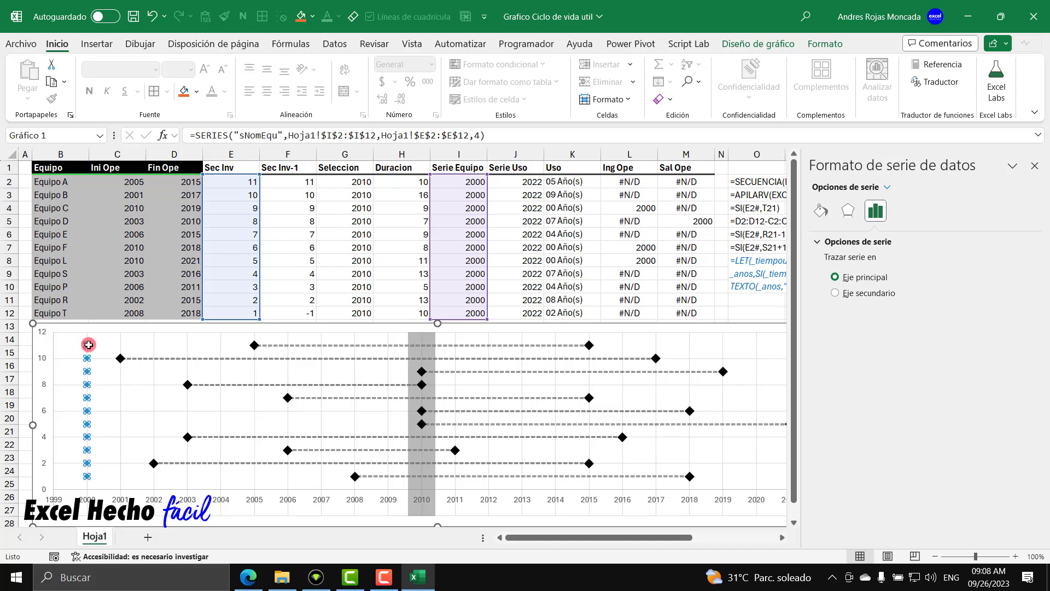
pyautogui.moveTo(87, 435)
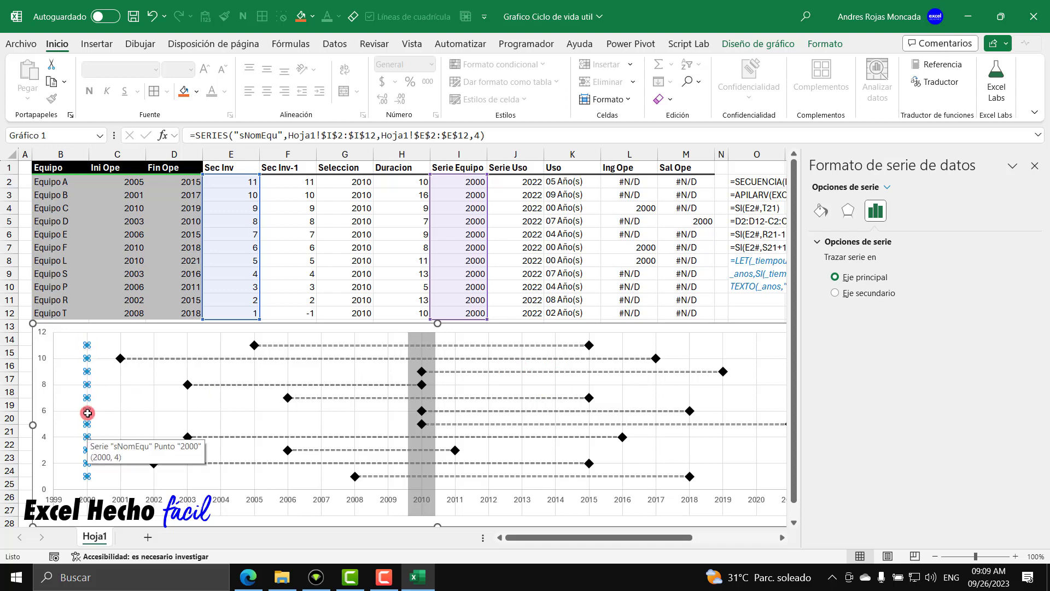
pyautogui.click(820, 210)
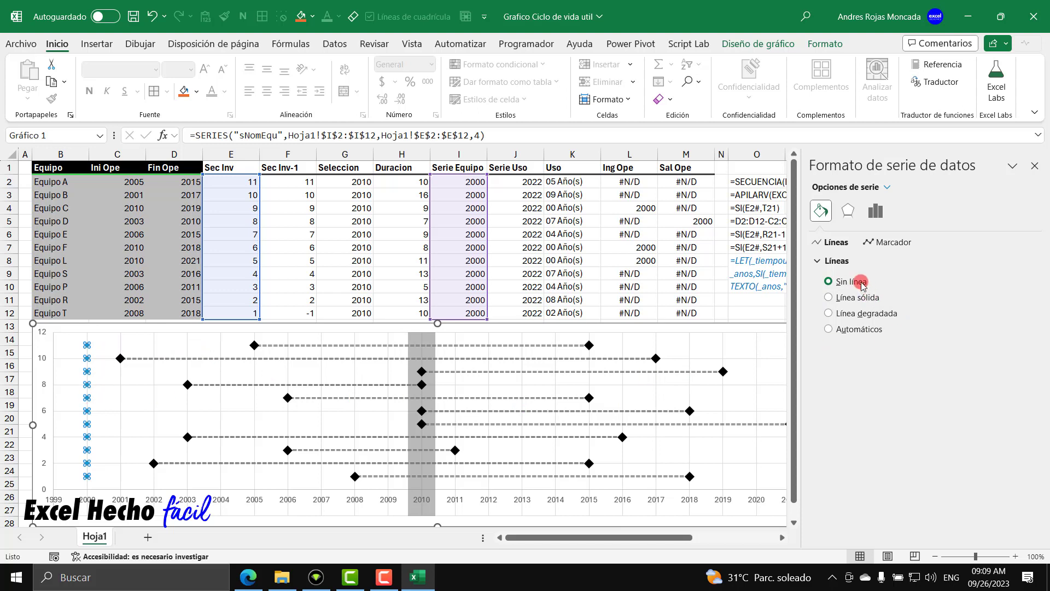
pyautogui.click(893, 242)
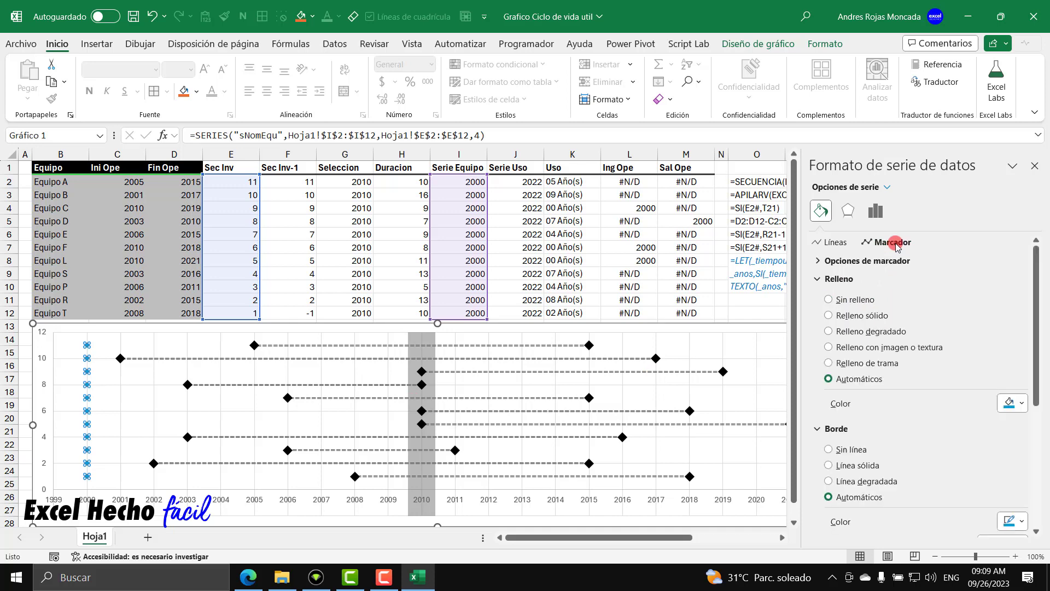
pyautogui.click(819, 260)
pyautogui.click(829, 295)
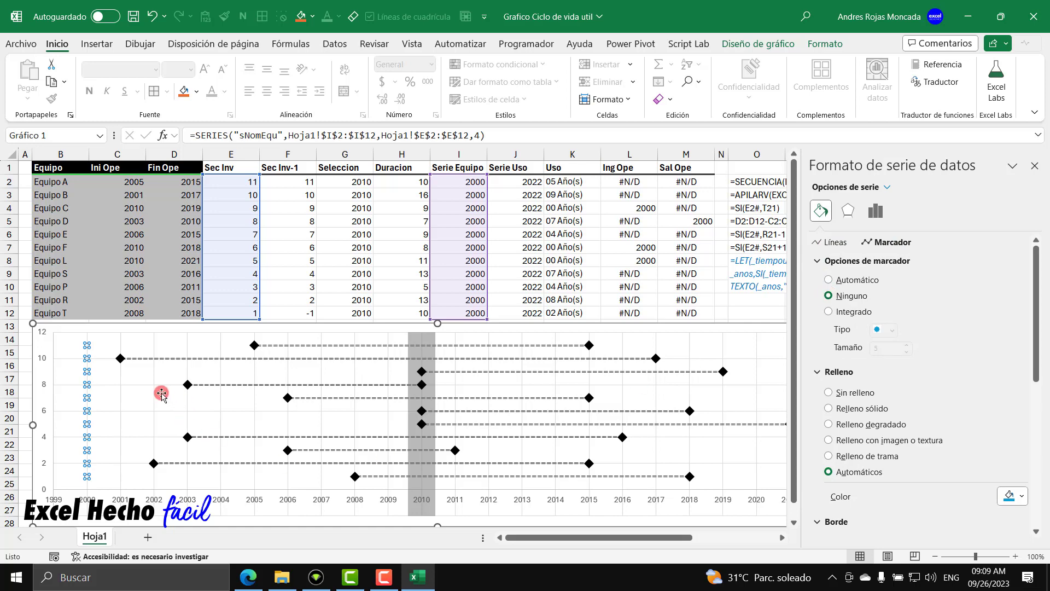
pyautogui.click(1033, 168)
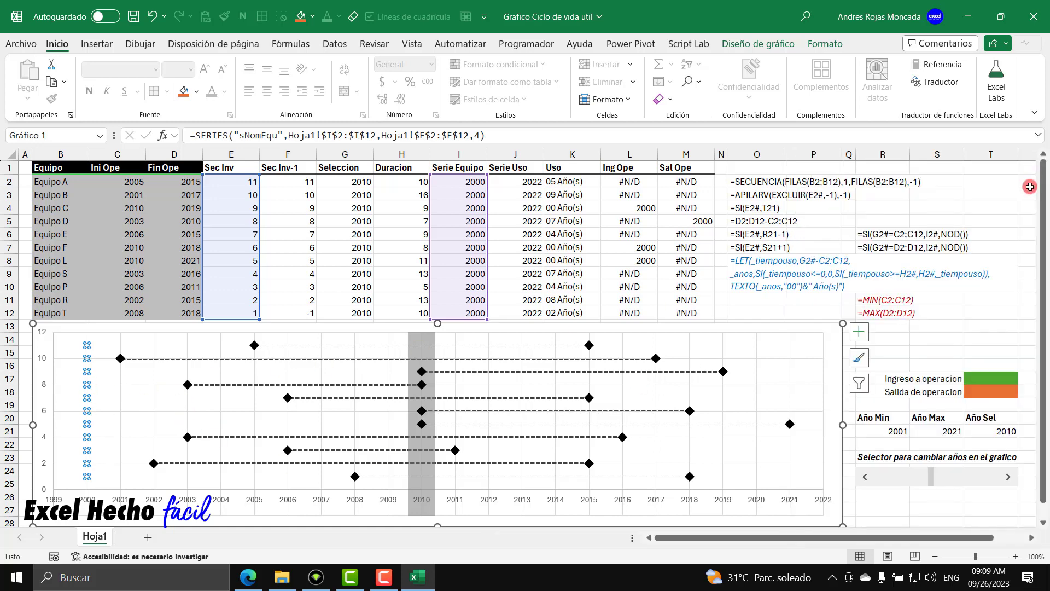
# Add data labels to the sNomEqu series and open the formatting options for those labels
pyautogui.rightClick(87, 370)
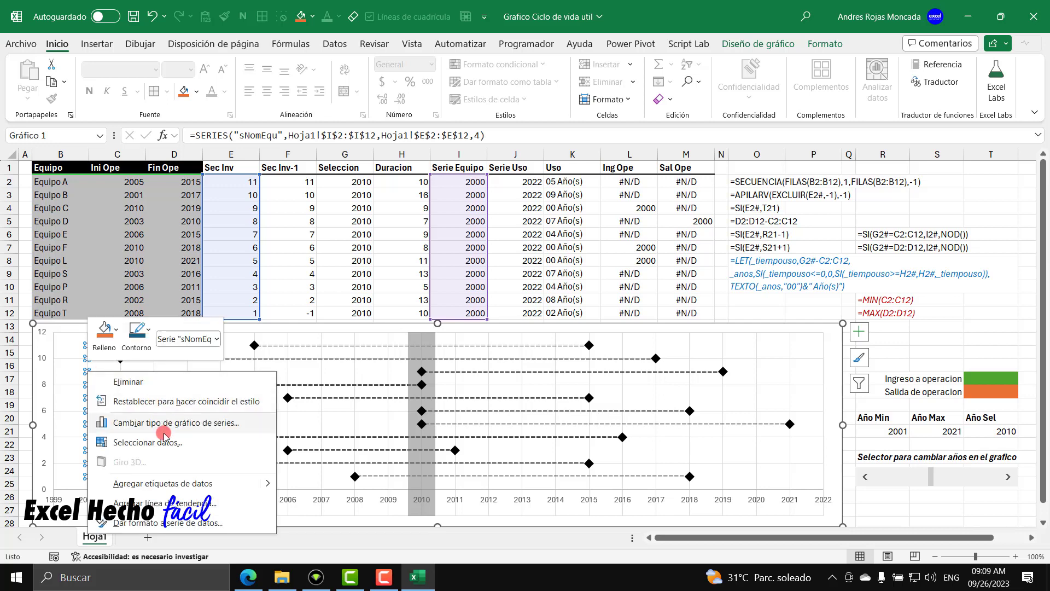
pyautogui.click(164, 485)
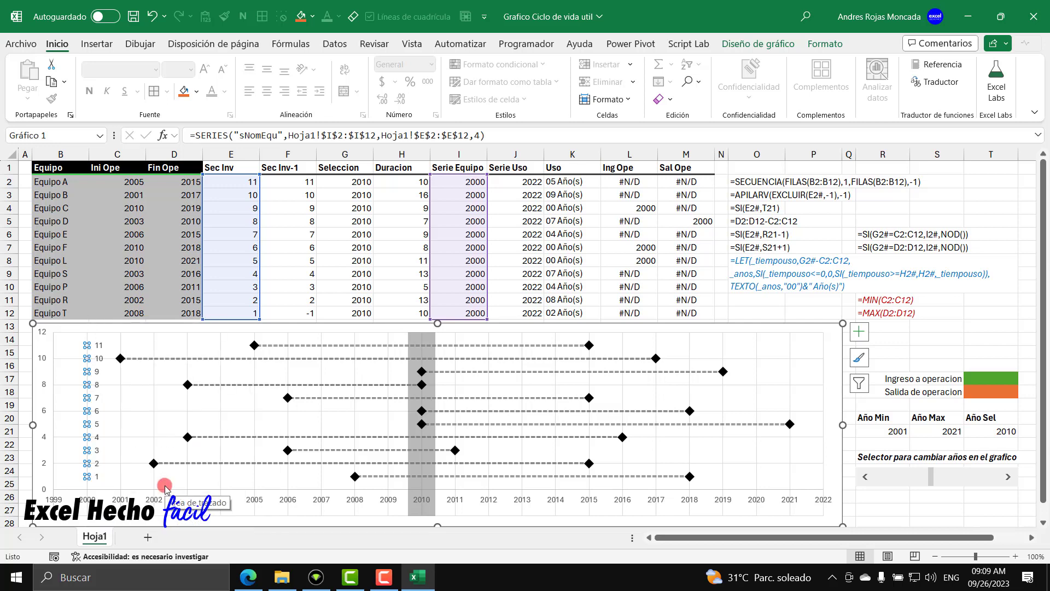
pyautogui.click(100, 347)
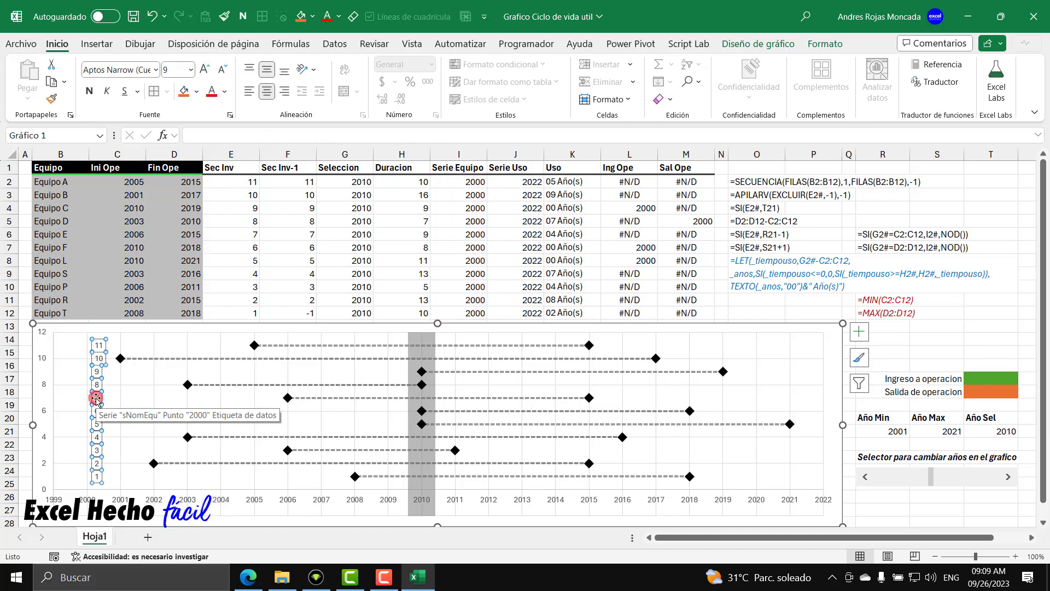
pyautogui.hotkey('ctrl', '1')
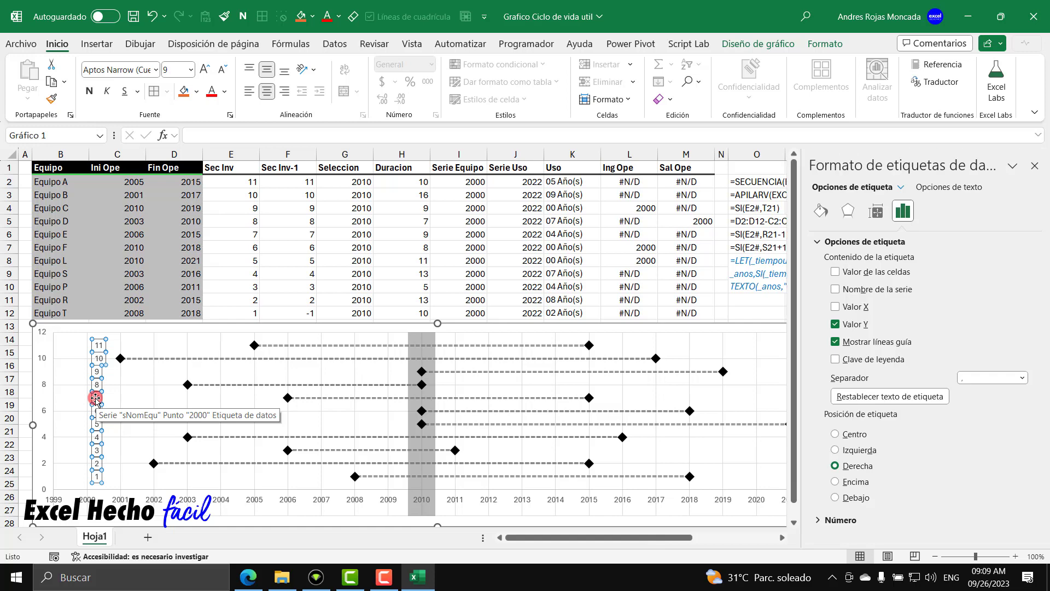
pyautogui.click(899, 186)
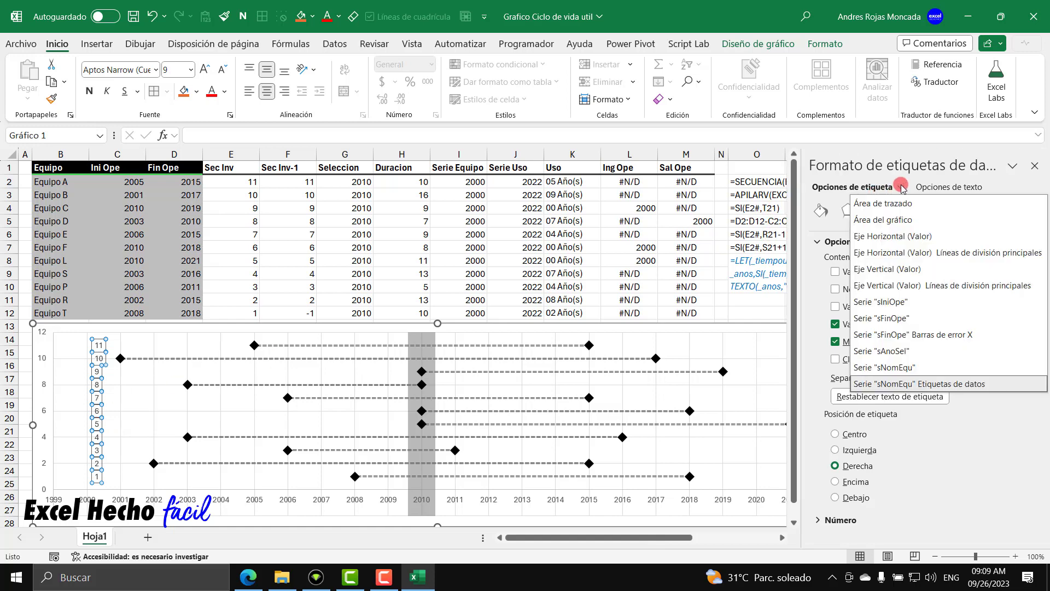
# Add cell-value labels to the "sNomEqu" series data labels, using the equipment names in Hoja1 B2:B12
pyautogui.click(896, 368)
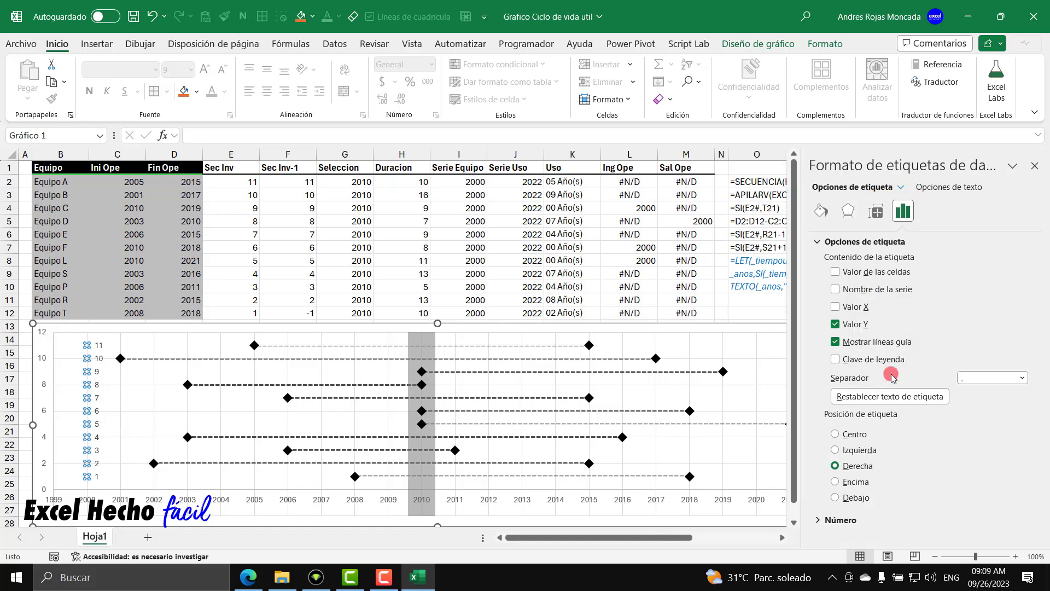
pyautogui.click(887, 187)
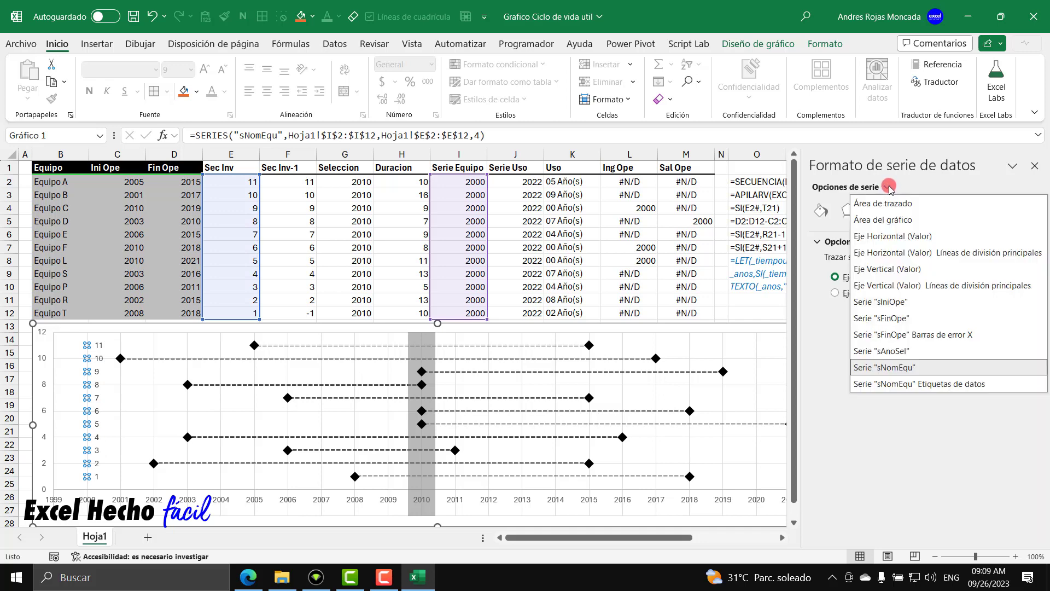
pyautogui.click(923, 384)
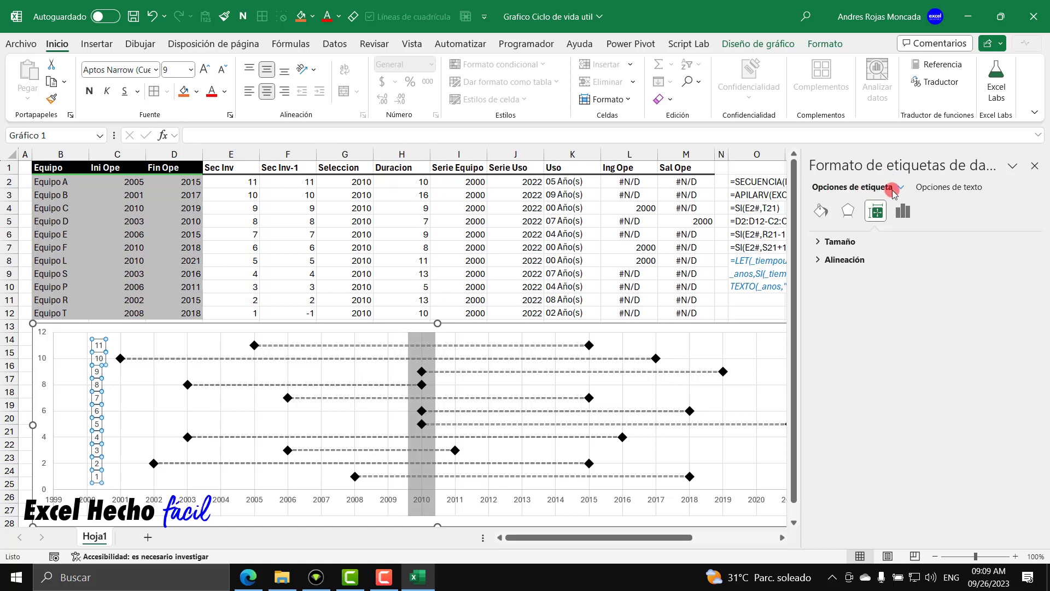
pyautogui.click(865, 188)
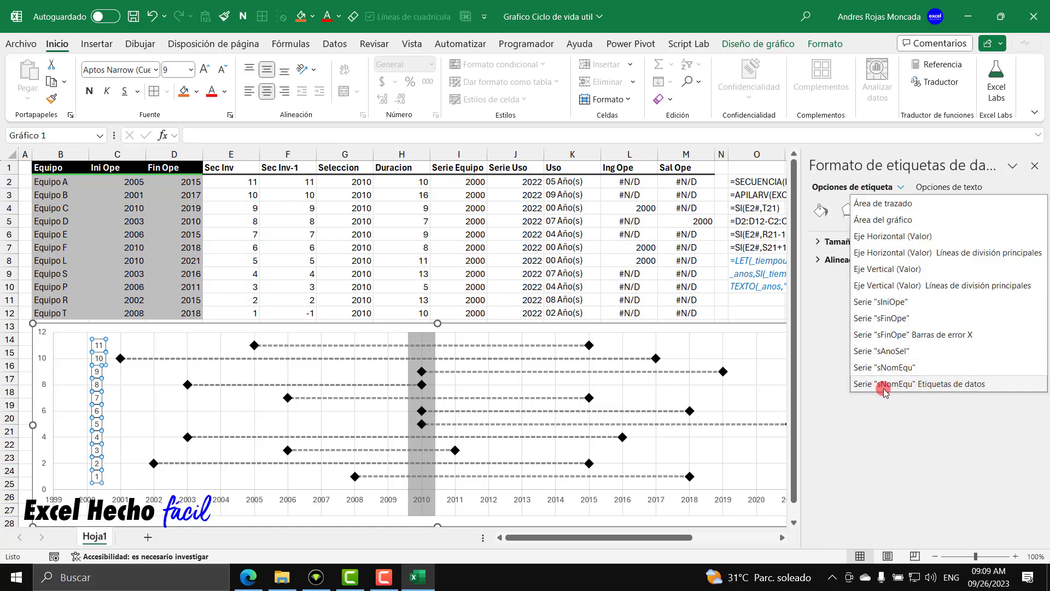
pyautogui.click(955, 386)
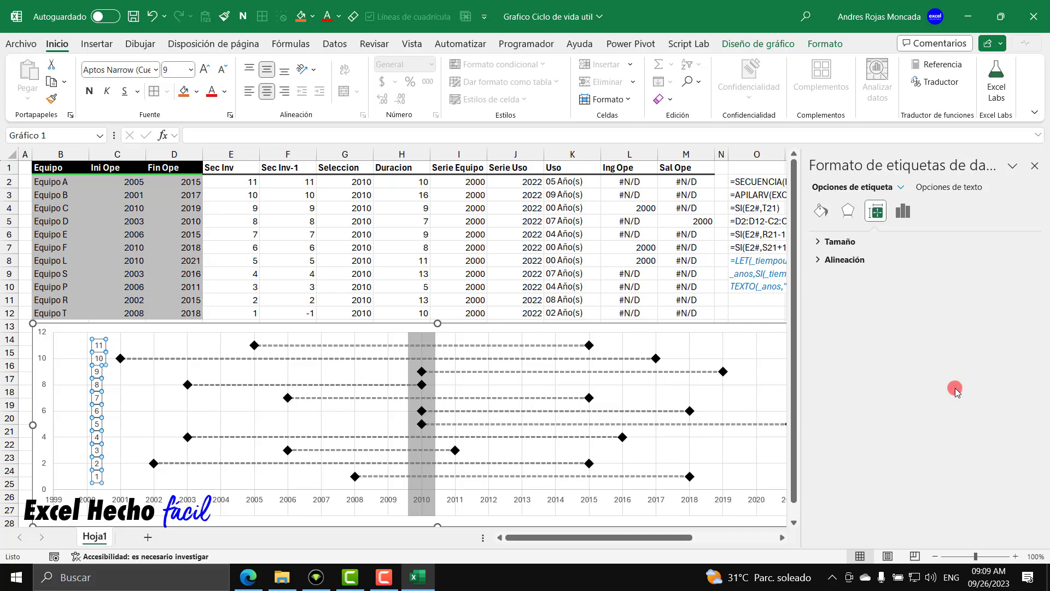
pyautogui.click(903, 211)
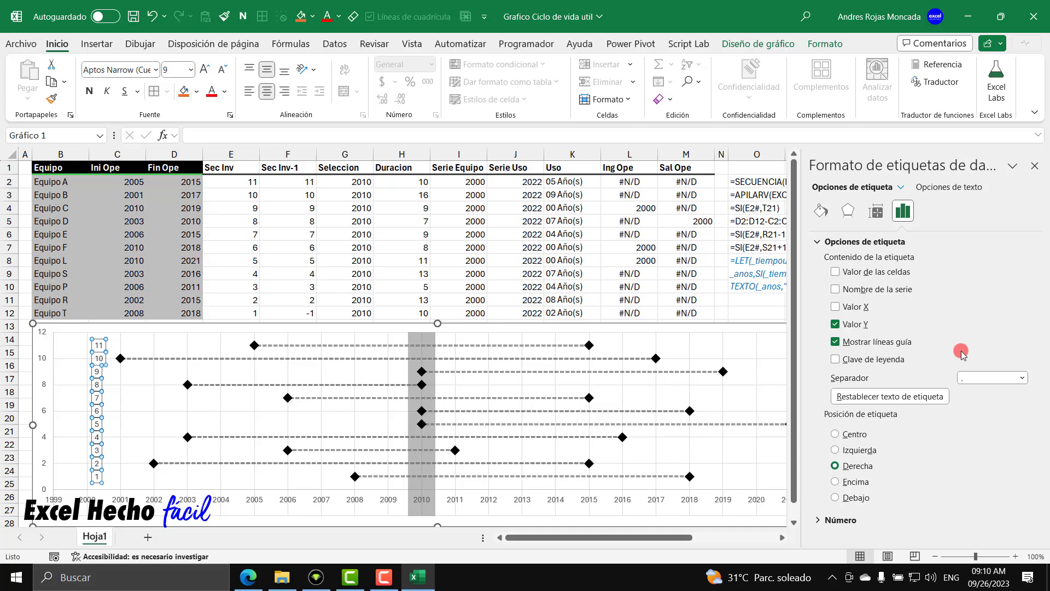
pyautogui.click(834, 272)
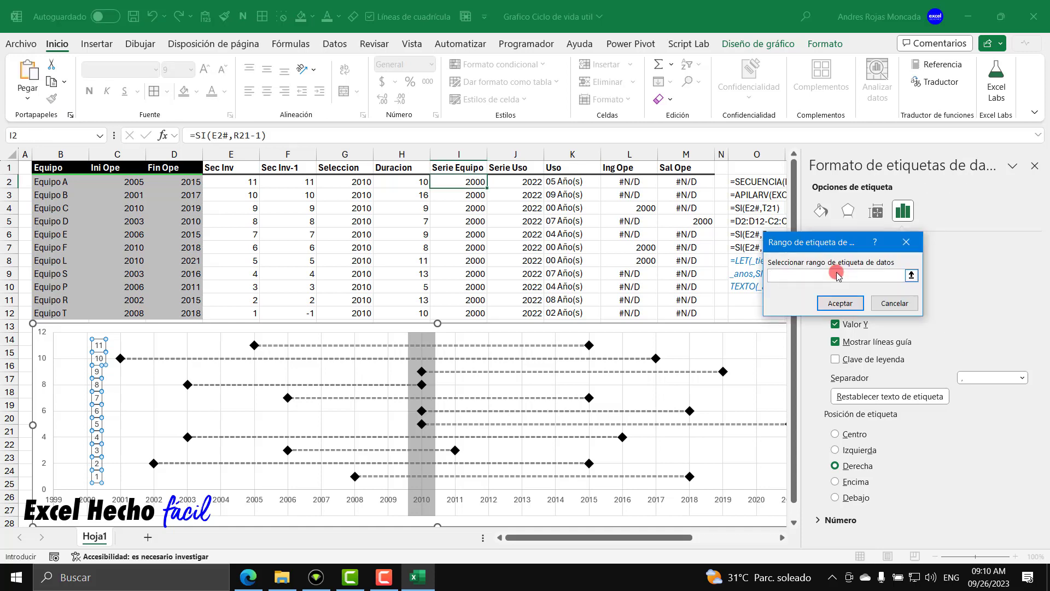
pyautogui.click(908, 275)
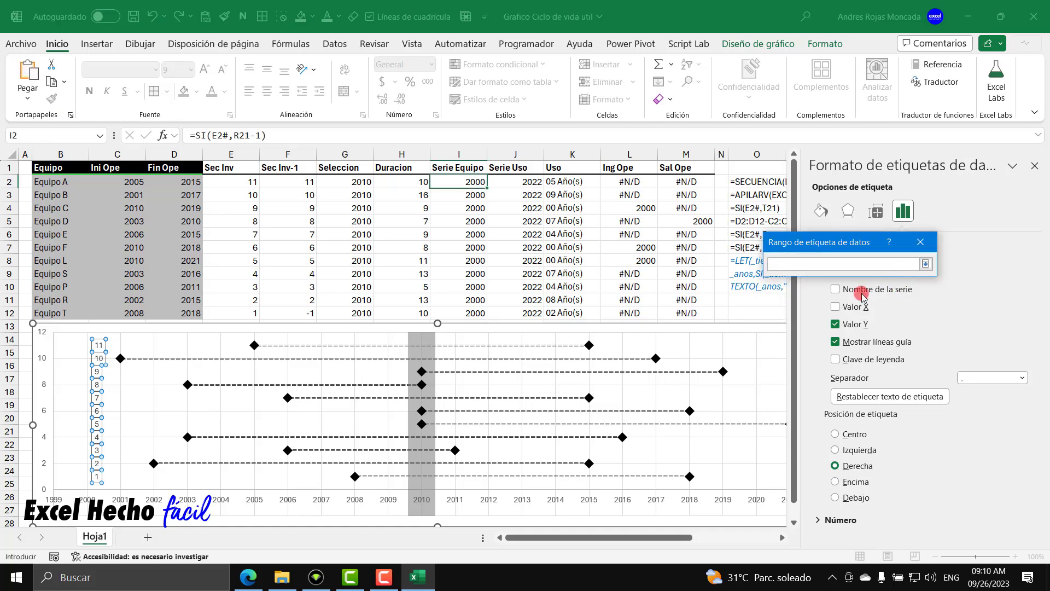
pyautogui.click(831, 269)
pyautogui.moveTo(63, 182); pyautogui.dragTo(58, 311)
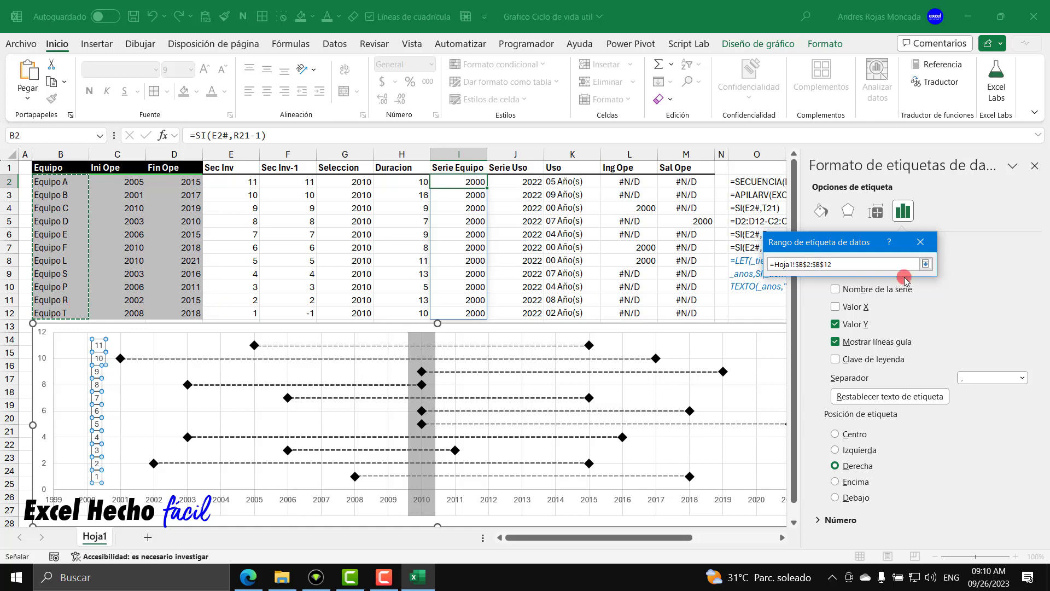
pyautogui.click(925, 264)
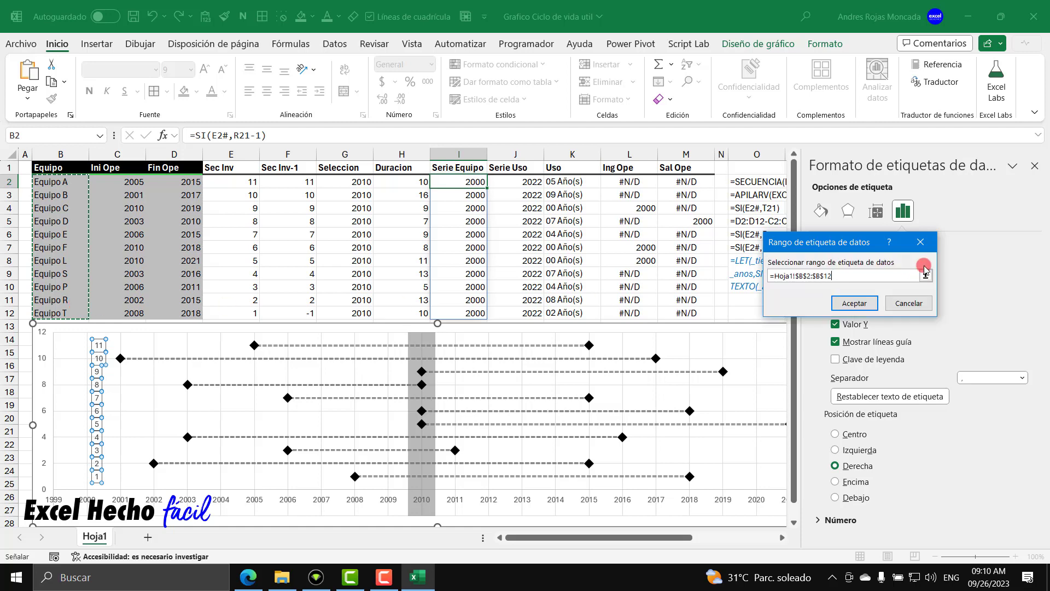
pyautogui.click(854, 303)
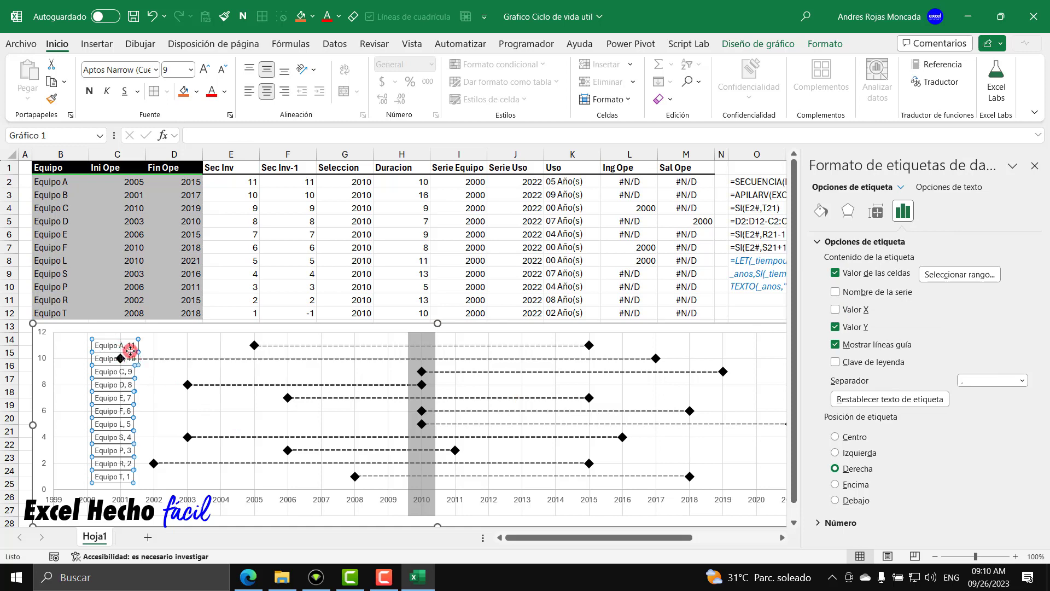
# Remove the Y value from the "sNomEqu" data labels, position them at the centre and left-align their text
pyautogui.click(835, 327)
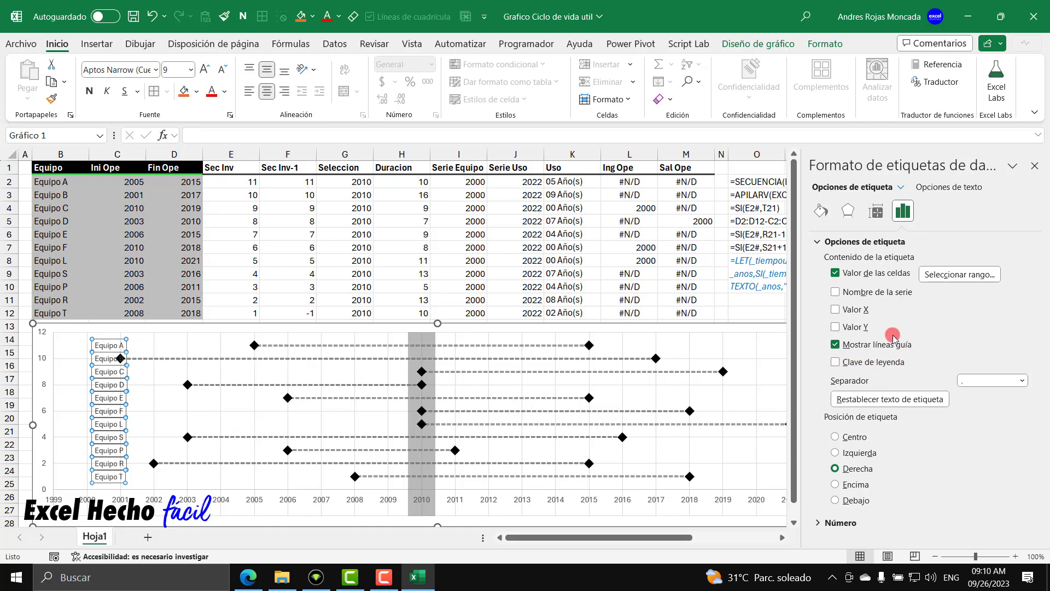
pyautogui.click(835, 437)
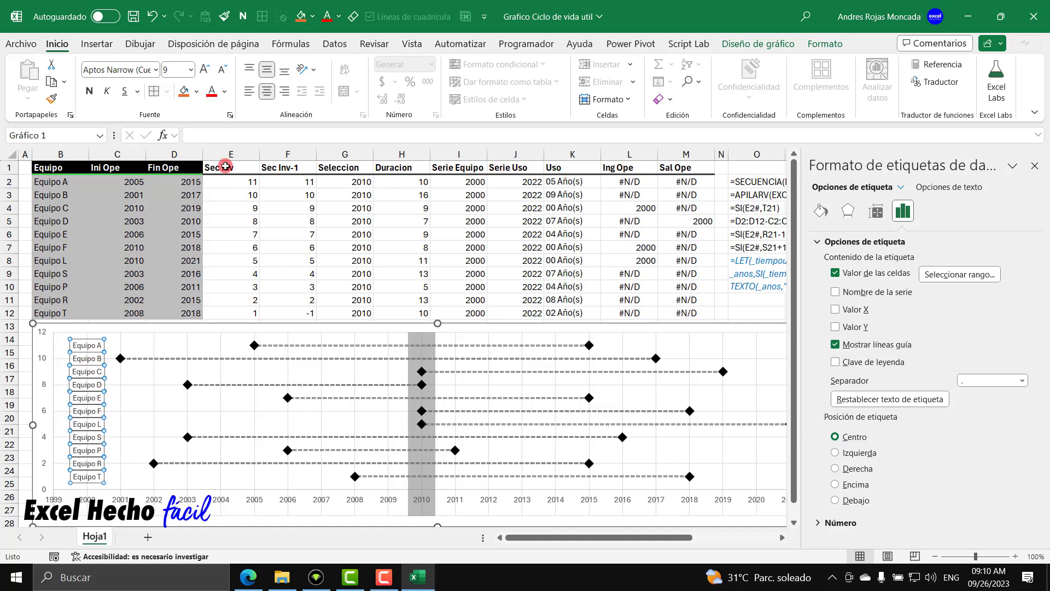
pyautogui.click(249, 92)
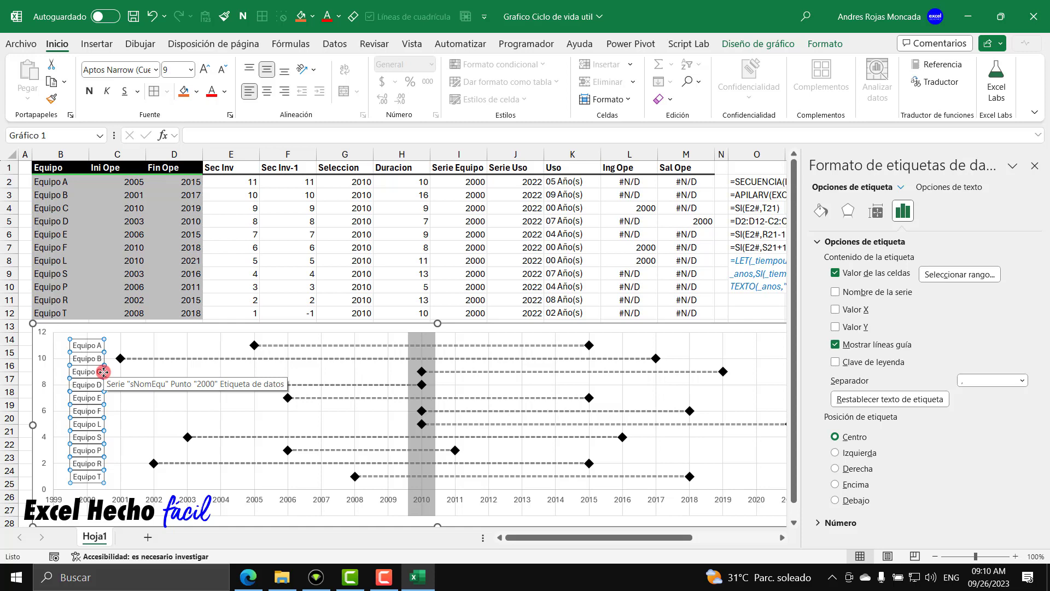
pyautogui.click(1034, 165)
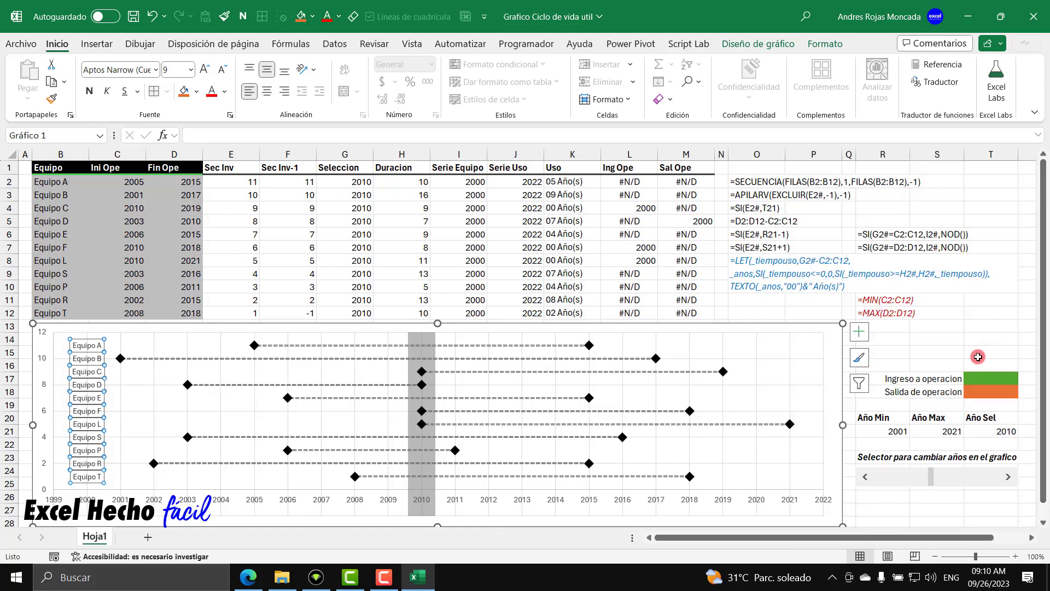
pyautogui.press('Escape')
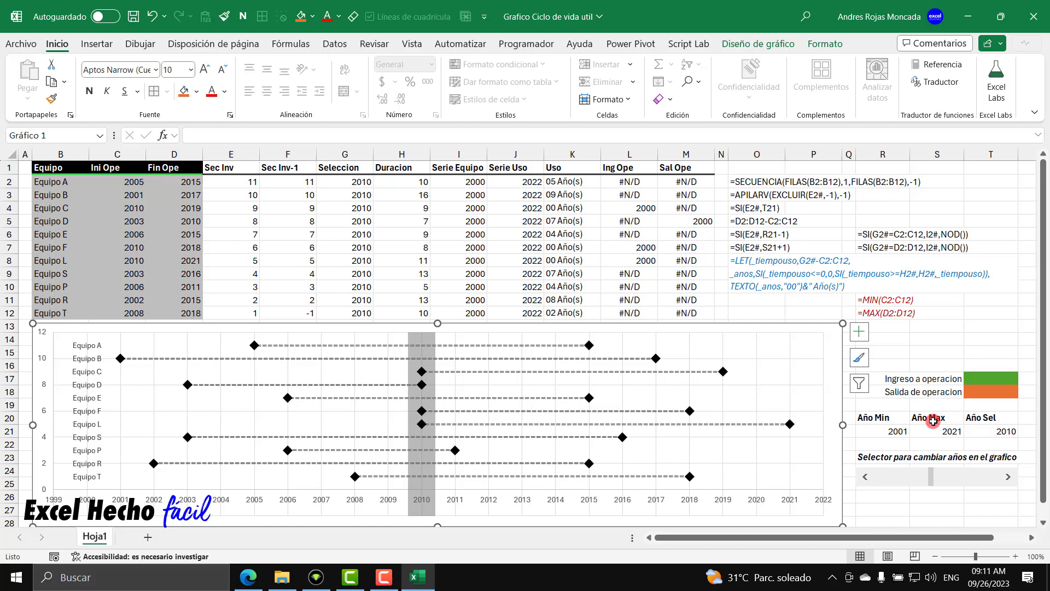
# Test the chart's year selector by advancing it past 2015 and returning it to 2010
pyautogui.click(1008, 476)
pyautogui.click(1008, 477)
pyautogui.click(1008, 476)
pyautogui.click(1006, 477)
pyautogui.click(1006, 477)
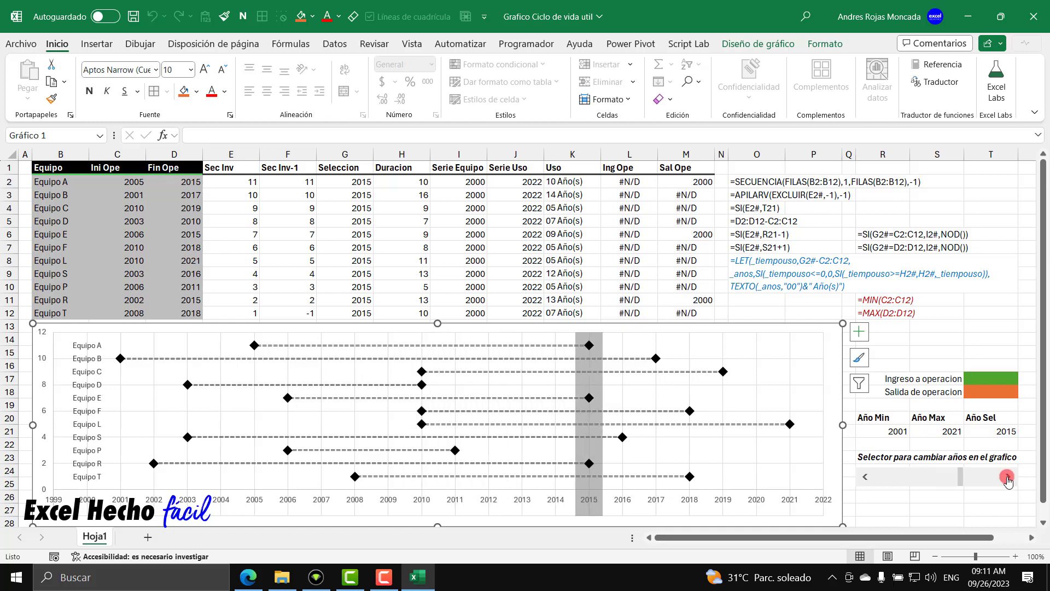
pyautogui.click(1007, 477)
pyautogui.click(865, 477)
pyautogui.click(865, 476)
pyautogui.click(865, 477)
pyautogui.click(865, 477)
pyautogui.click(865, 477)
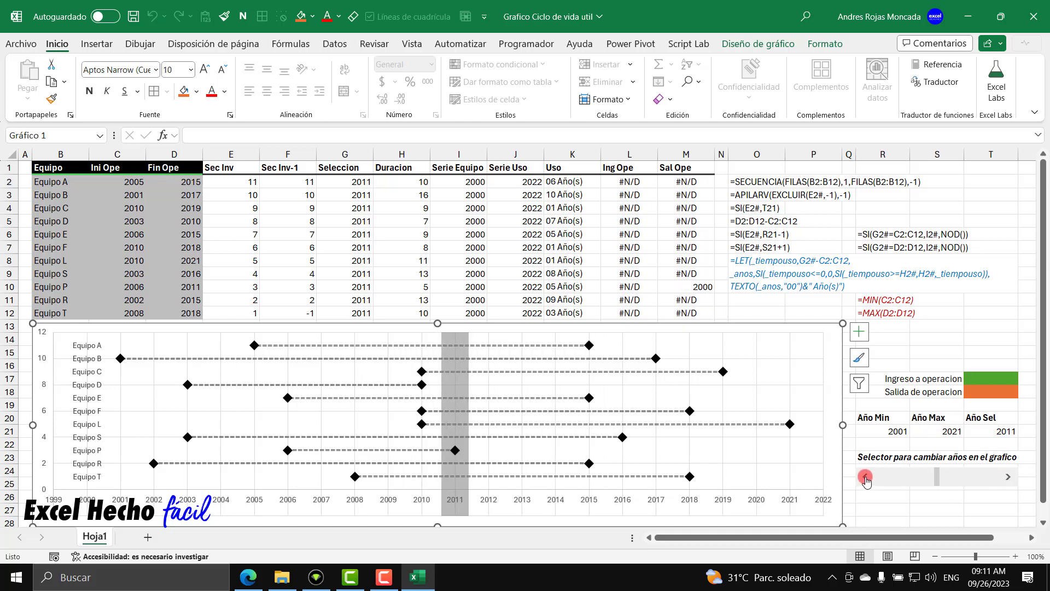
pyautogui.click(865, 476)
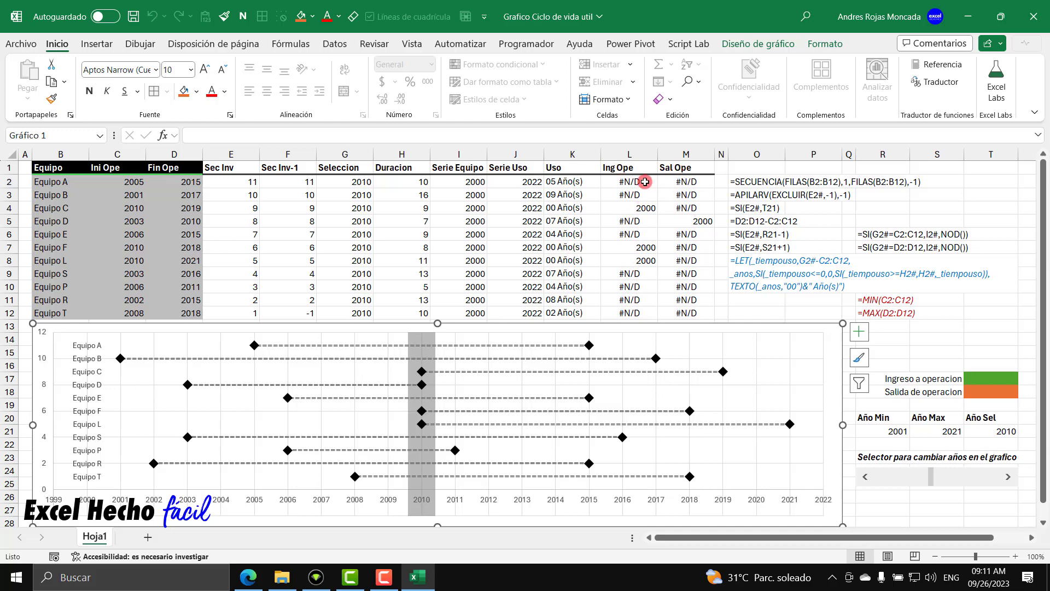
# Examine the Ing Ope range L2:L12 and the Sec Inv range E2:E12
pyautogui.moveTo(638, 183); pyautogui.dragTo(628, 309)
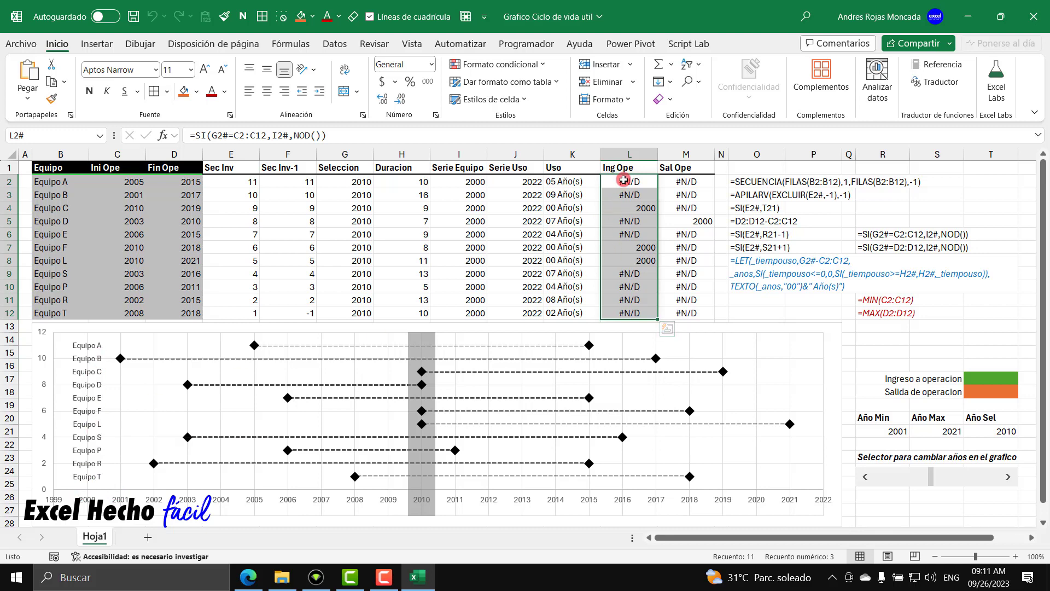
pyautogui.moveTo(622, 184); pyautogui.dragTo(618, 317)
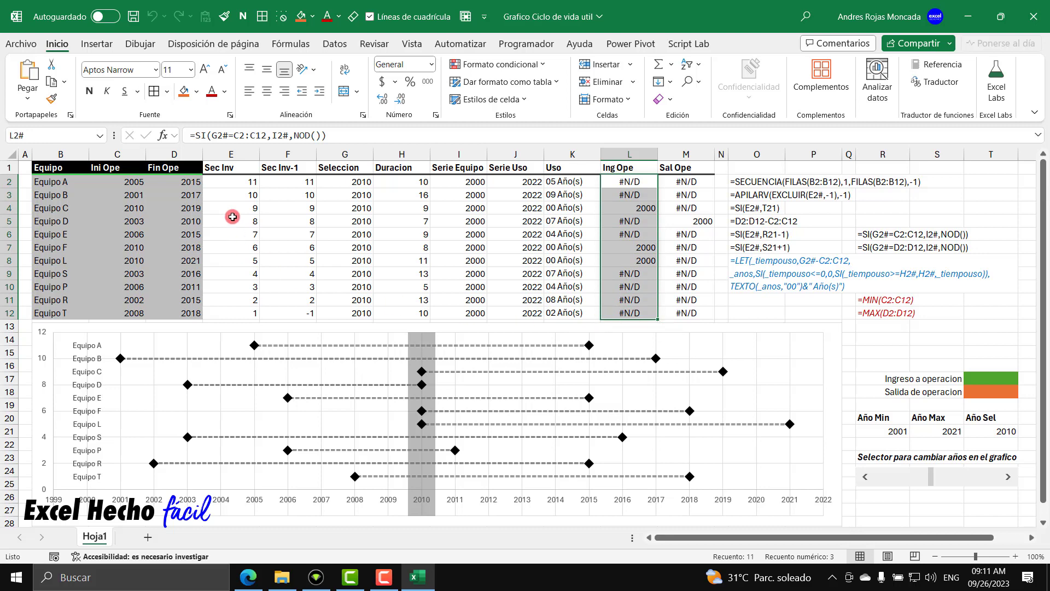
pyautogui.moveTo(230, 182); pyautogui.dragTo(242, 311)
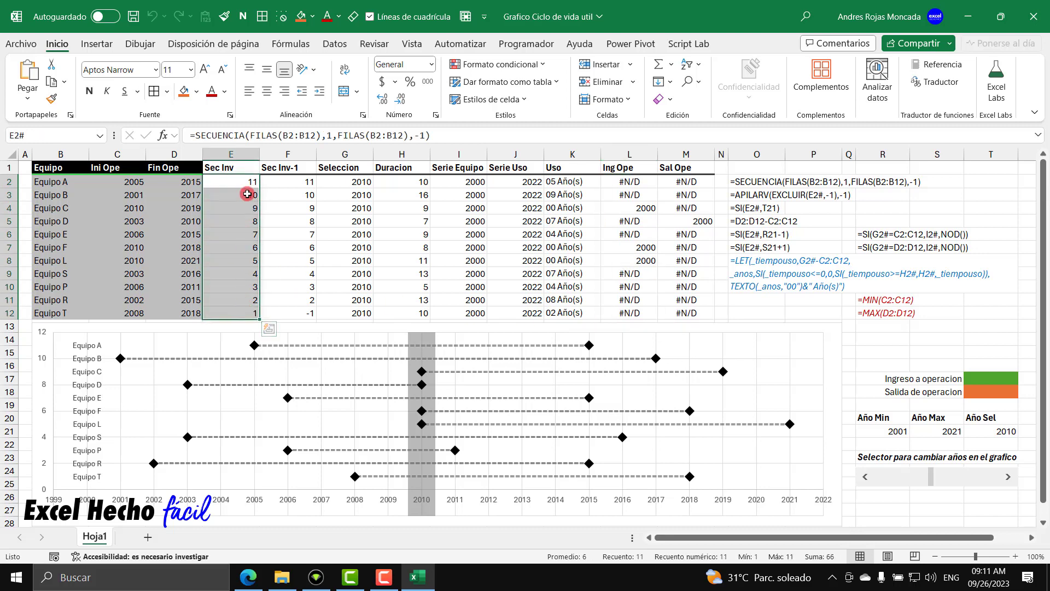
pyautogui.moveTo(652, 186); pyautogui.dragTo(632, 312)
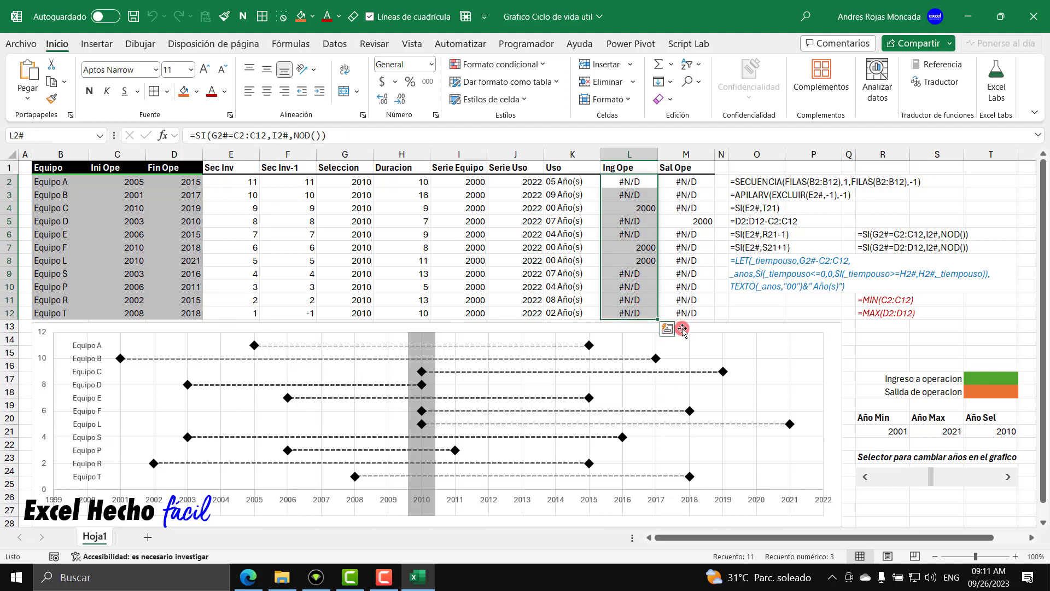
# Add a chart data series named "sIngOpe" with Hoja1 L2:L12 as its X values
pyautogui.click(732, 326)
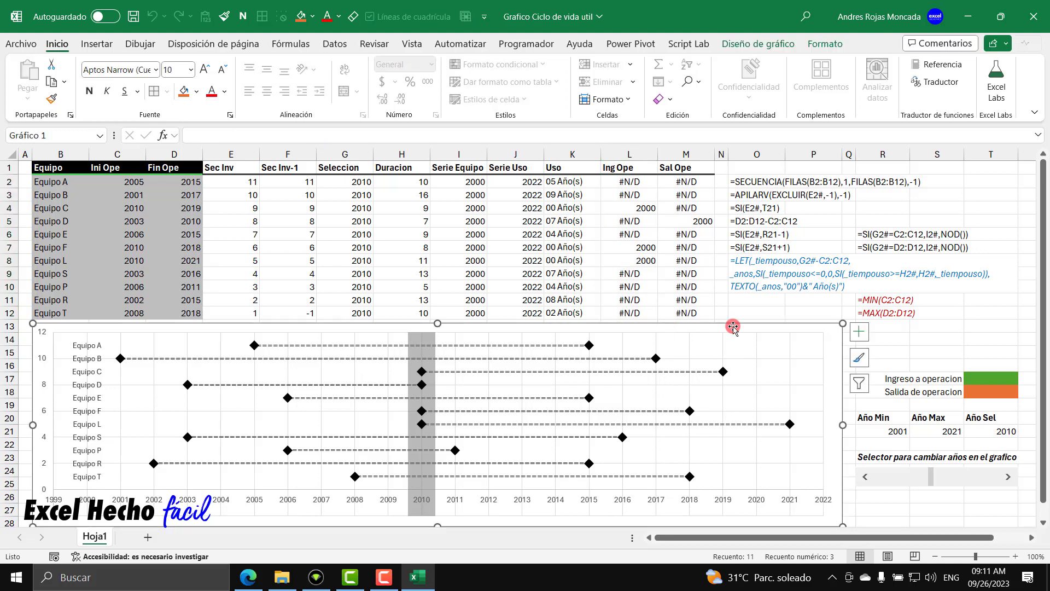
pyautogui.rightClick(732, 326)
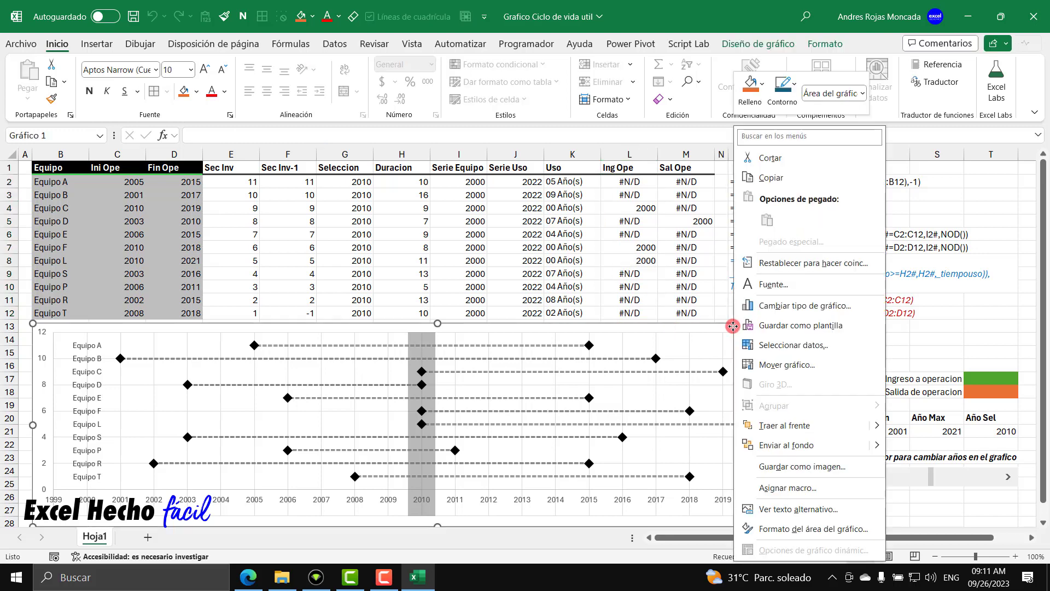
pyautogui.click(764, 345)
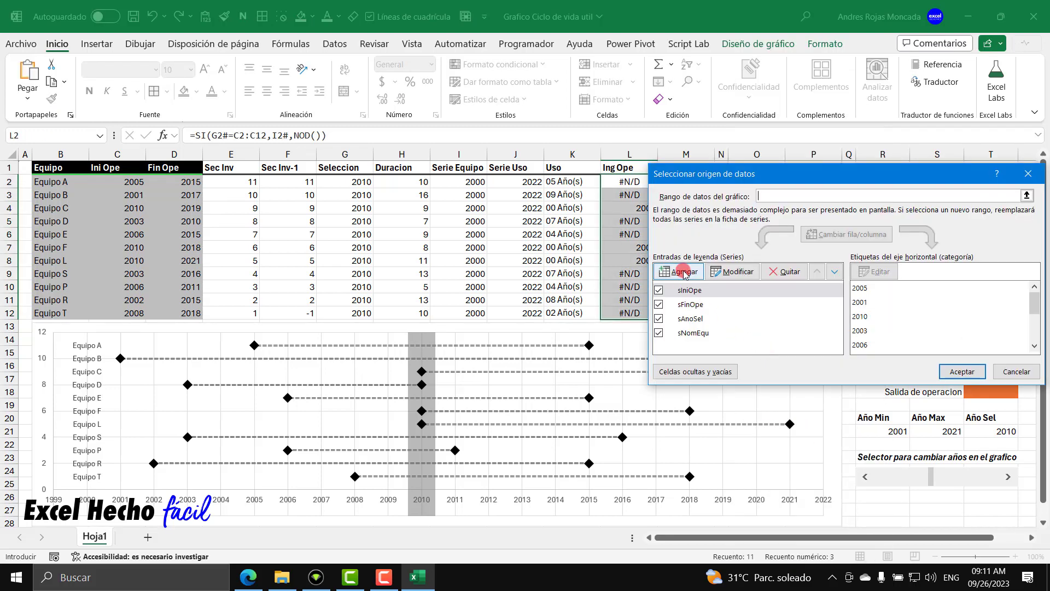
pyautogui.click(684, 274)
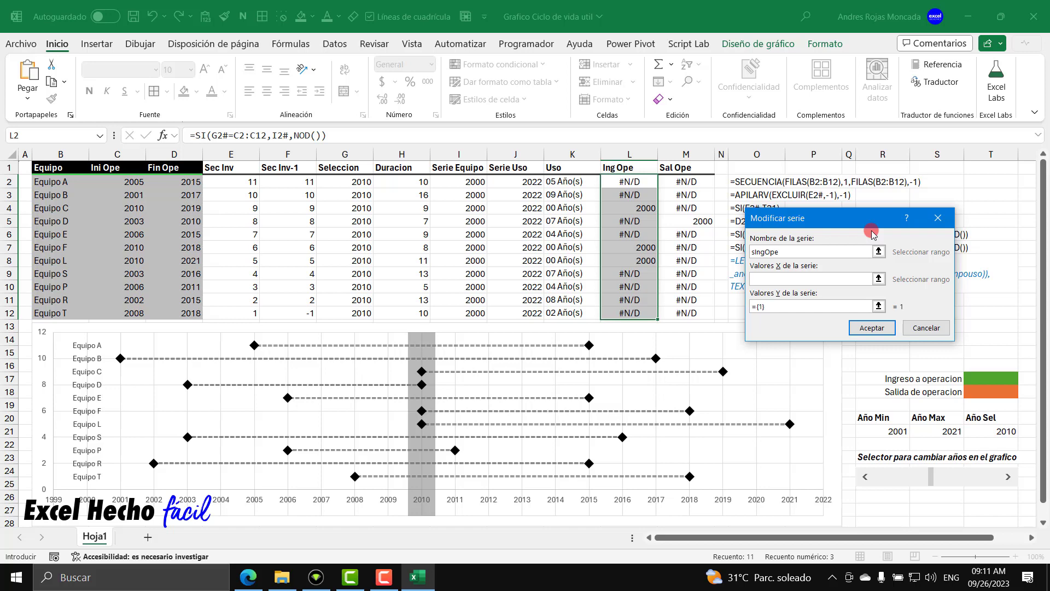
pyautogui.click(800, 279)
pyautogui.click(878, 279)
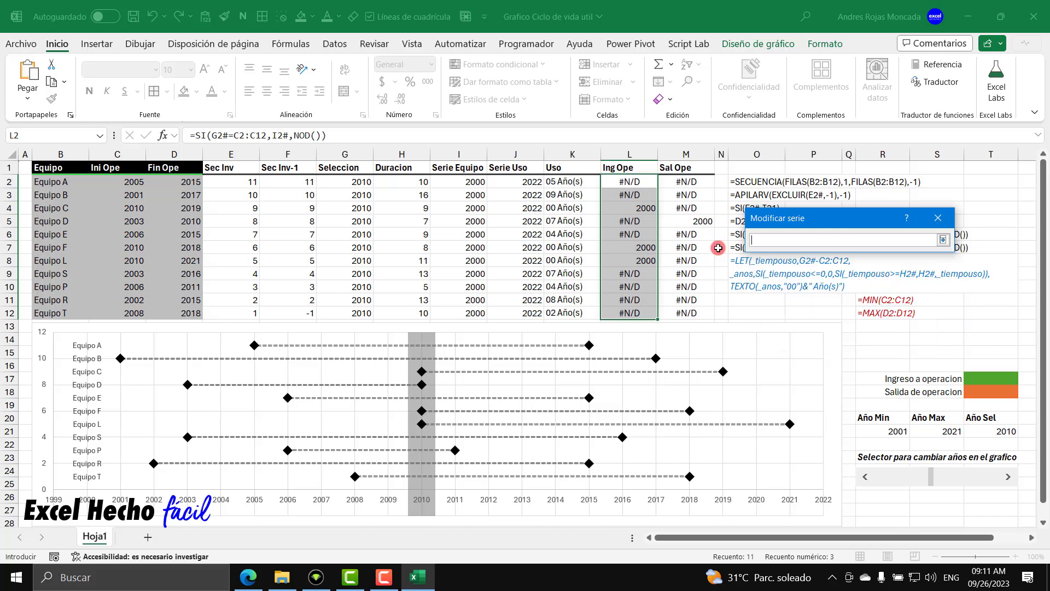
pyautogui.moveTo(629, 183); pyautogui.dragTo(622, 309)
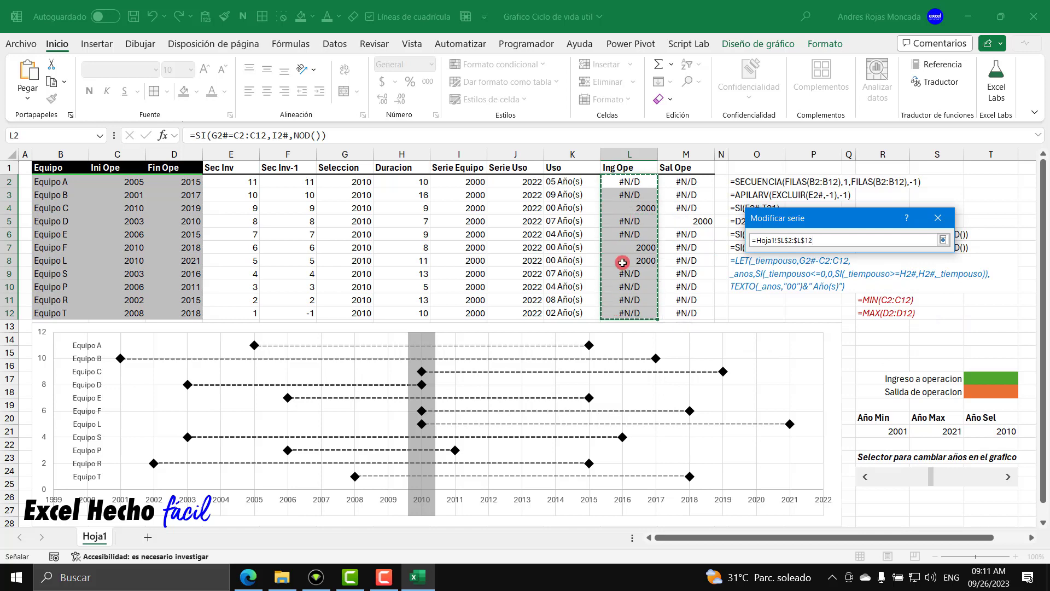
pyautogui.click(942, 240)
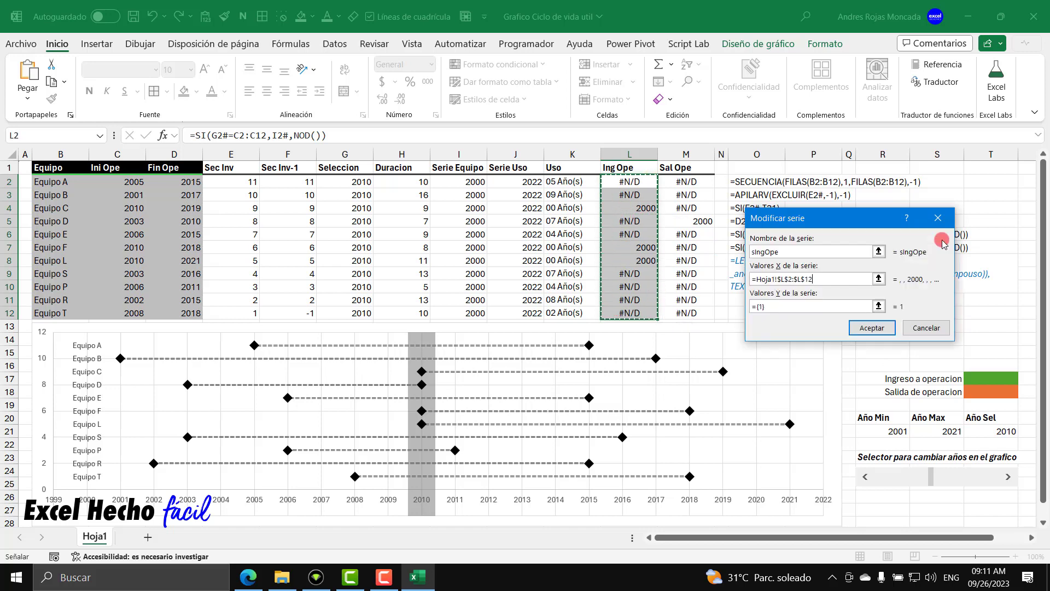
# Set the "sIngOpe" series Y values to Hoja1 E2:E12 and accept the chart's data source changes
pyautogui.click(878, 307)
pyautogui.moveTo(248, 183); pyautogui.dragTo(247, 313)
pyautogui.click(943, 240)
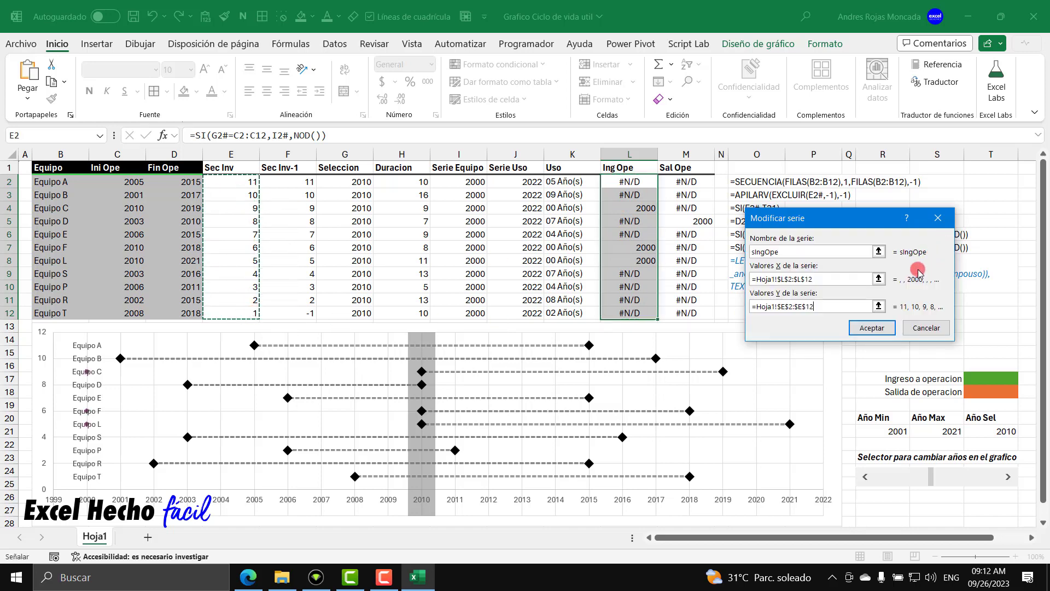
pyautogui.click(865, 329)
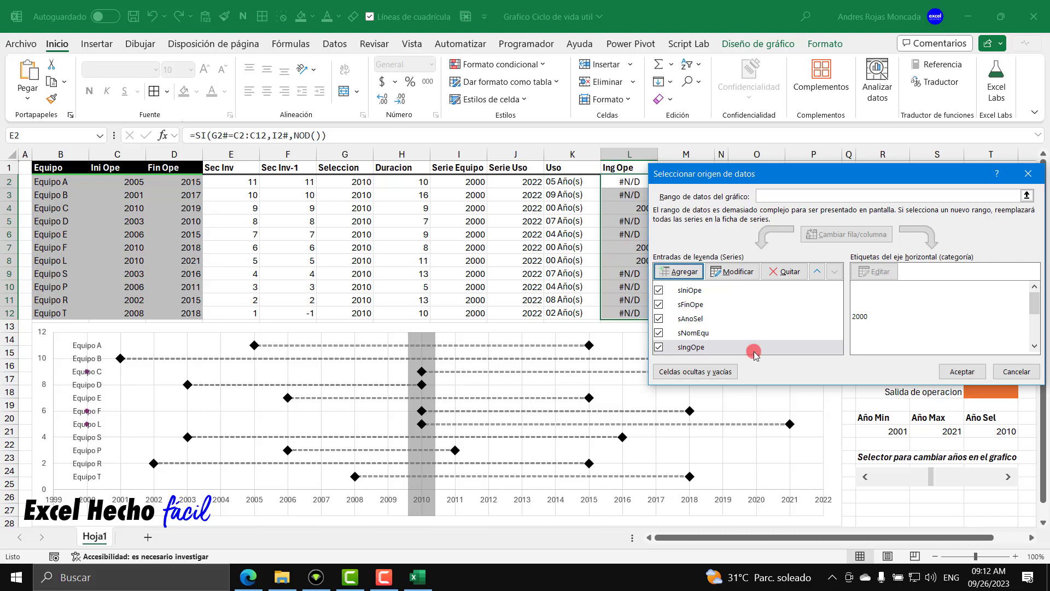
pyautogui.click(962, 372)
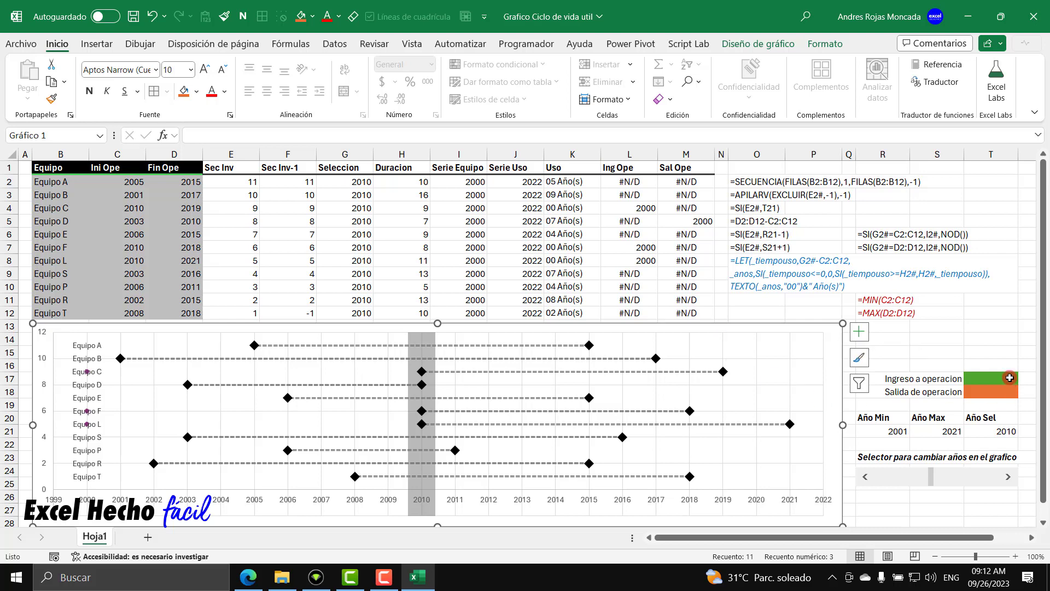
# Set the marker option of the "sIngOpe" series to Ninguno and close the series formatting
pyautogui.doubleClick(691, 325)
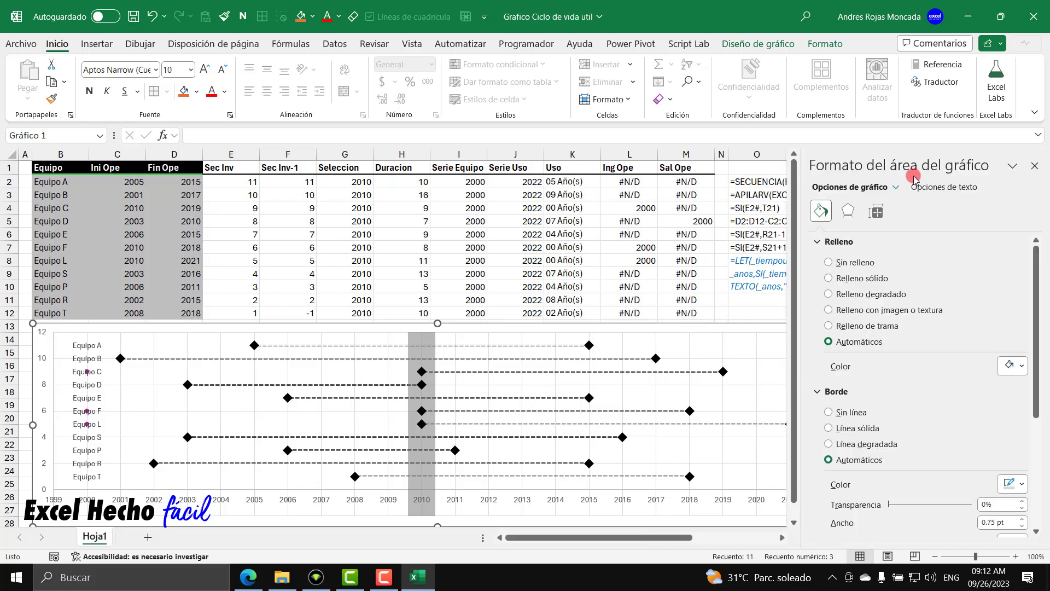
pyautogui.click(895, 187)
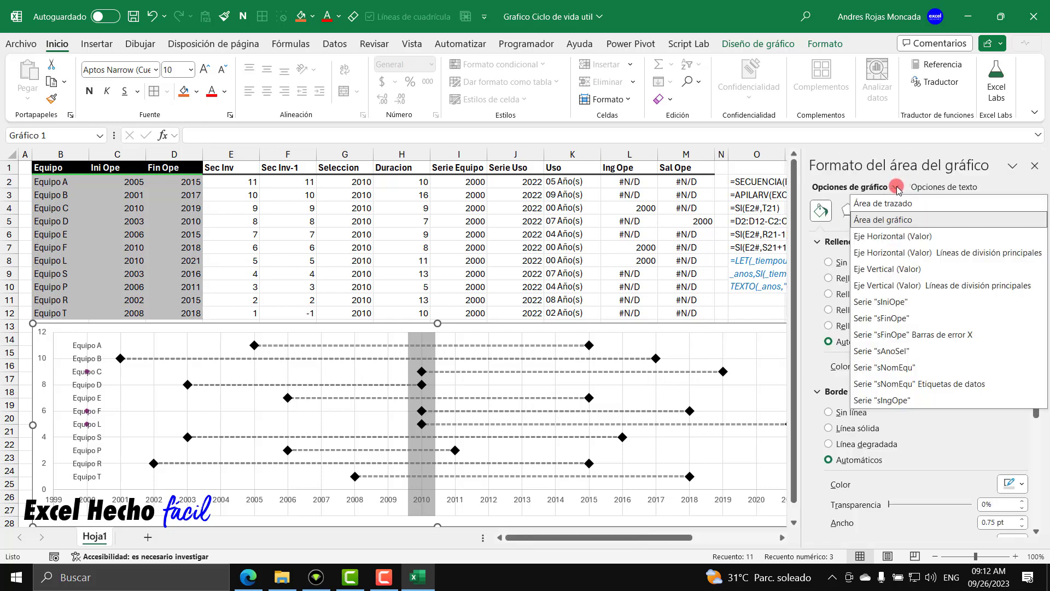
pyautogui.click(914, 400)
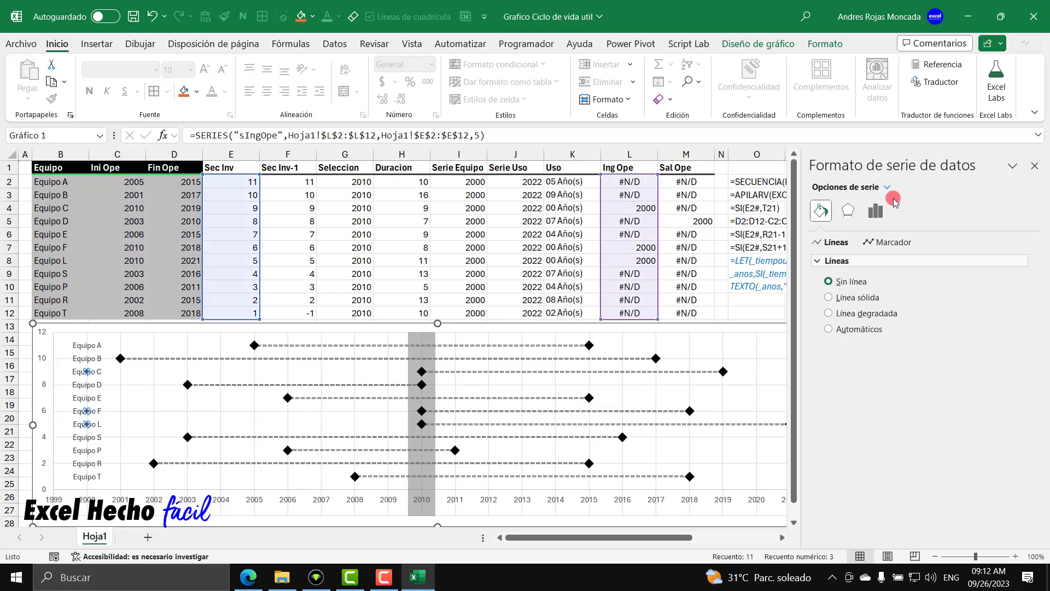
pyautogui.click(889, 242)
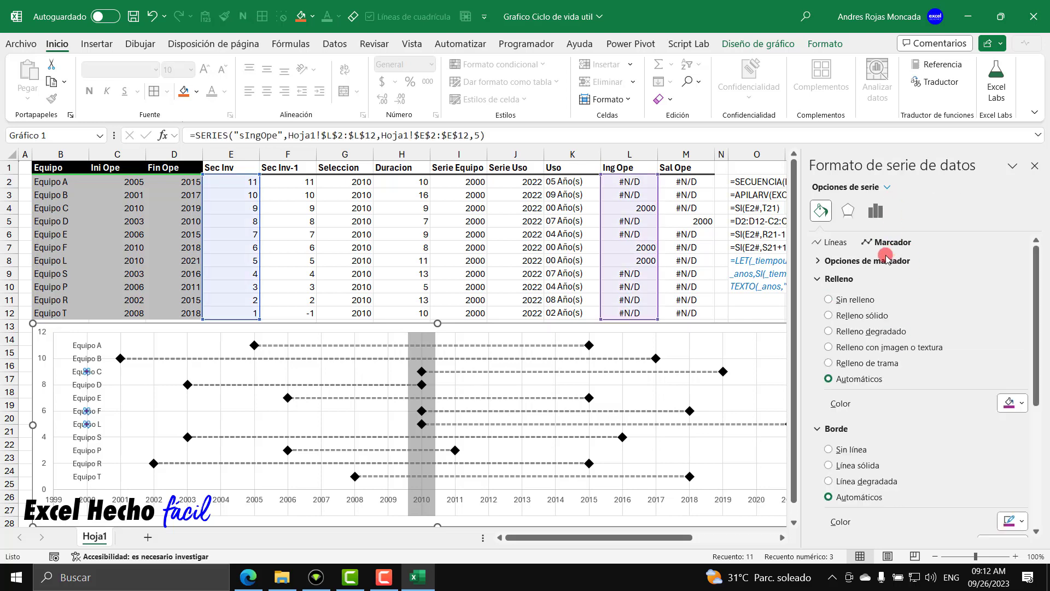
pyautogui.click(817, 278)
pyautogui.click(818, 297)
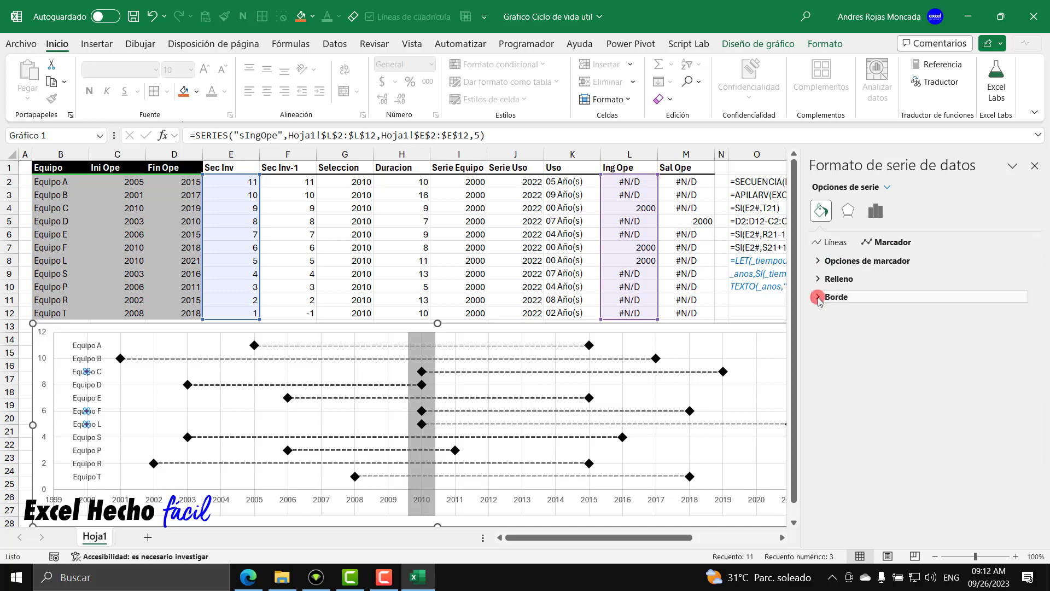
pyautogui.click(819, 261)
pyautogui.click(829, 296)
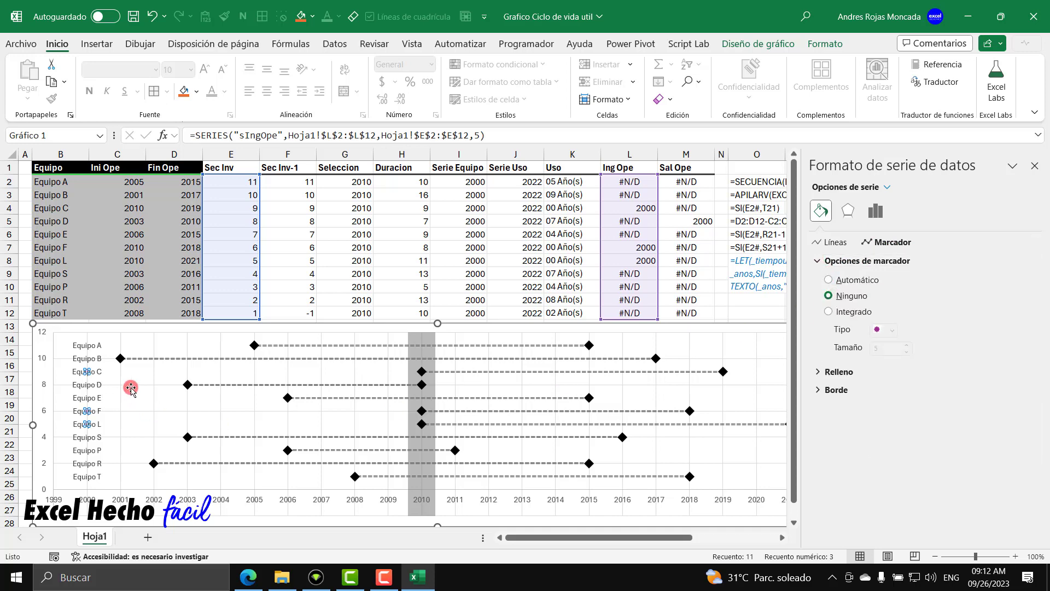
pyautogui.click(1034, 166)
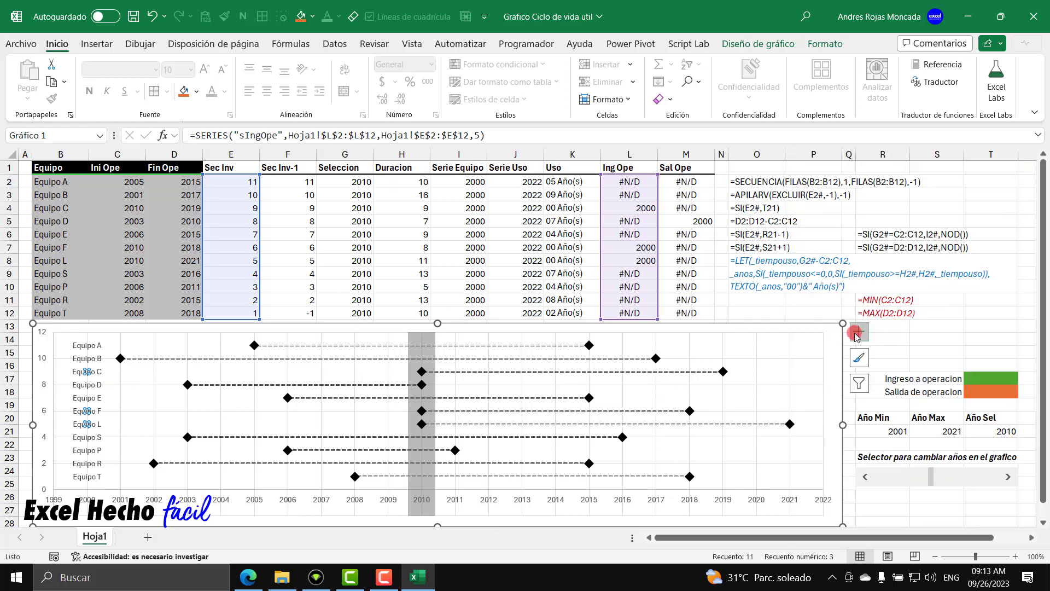
# Add error bars to the "sIngOpe" series and remove its vertical error bars
pyautogui.click(857, 334)
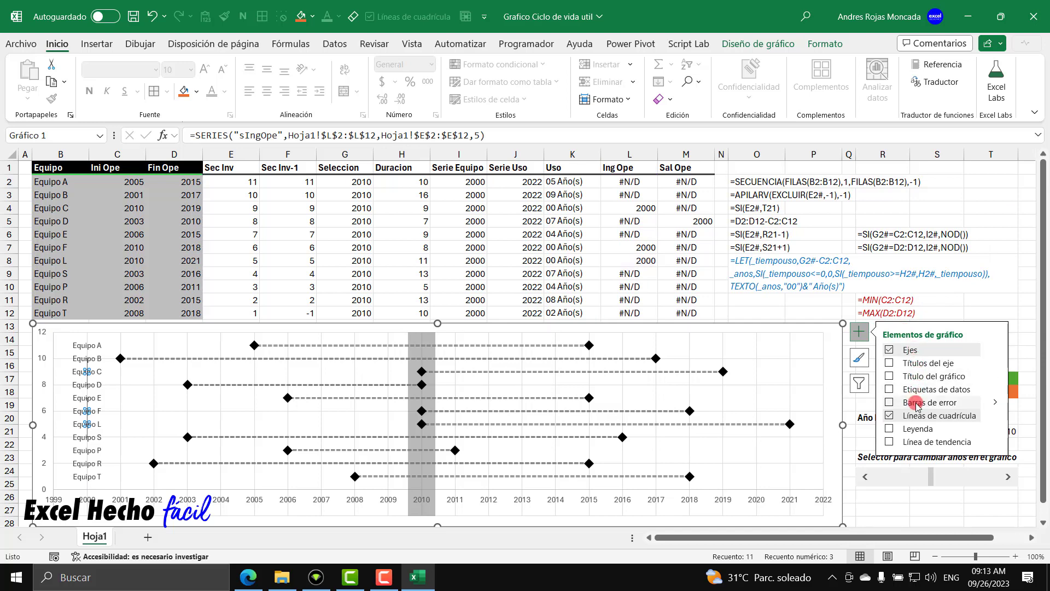
pyautogui.click(994, 403)
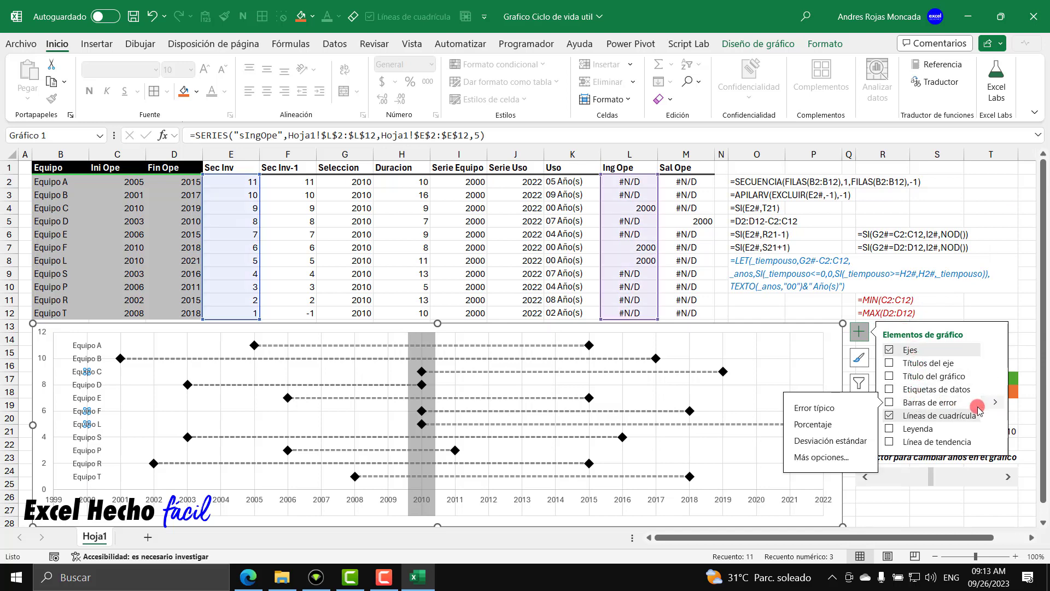
pyautogui.click(837, 459)
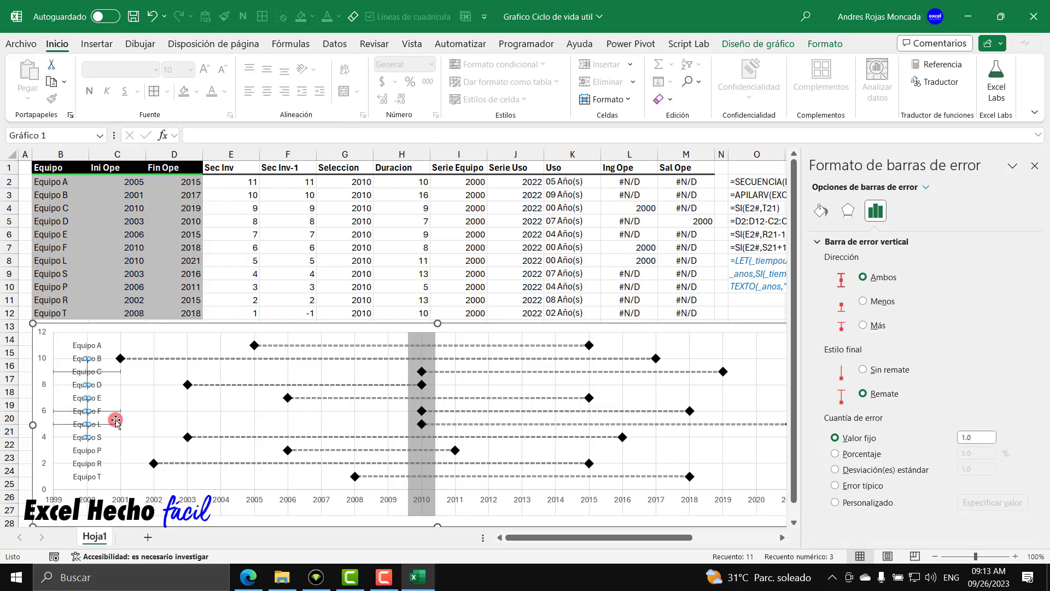
pyautogui.click(145, 403)
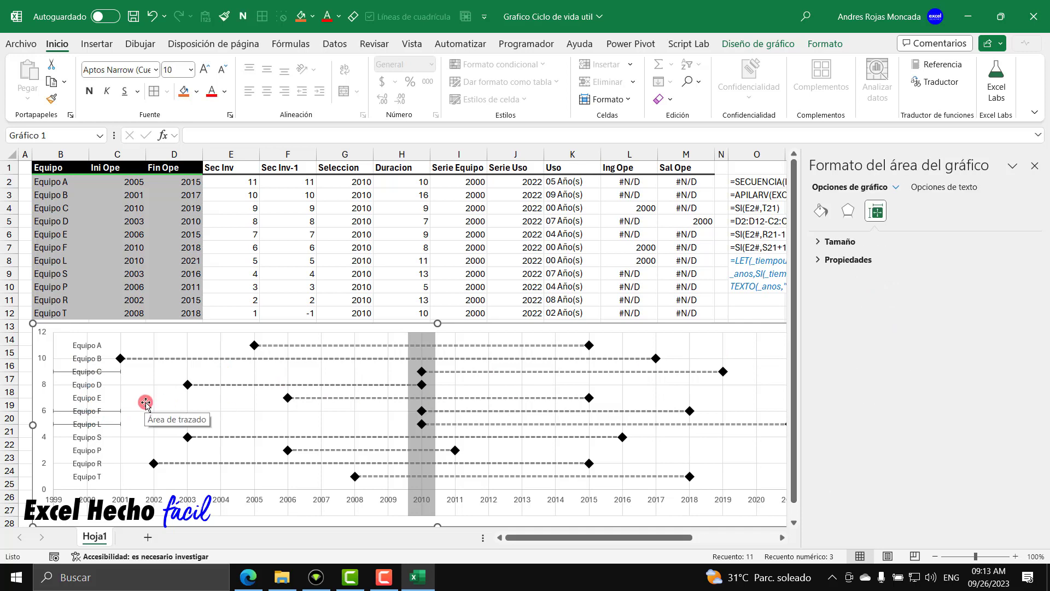
# Set the horizontal error bars of "sIngOpe" to no end cap and a fixed value of 0.6
pyautogui.click(897, 187)
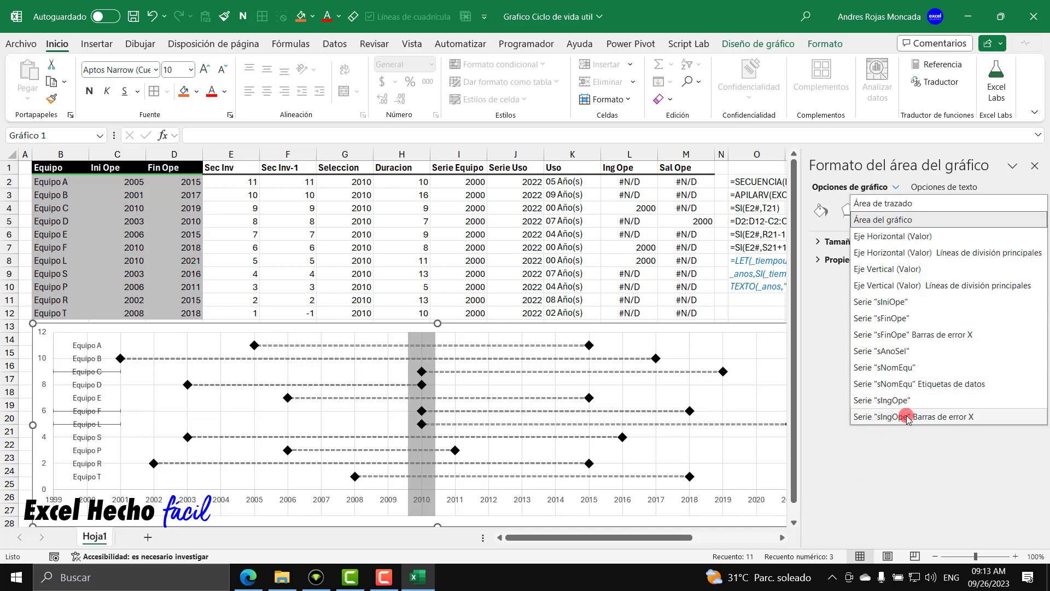
pyautogui.click(972, 417)
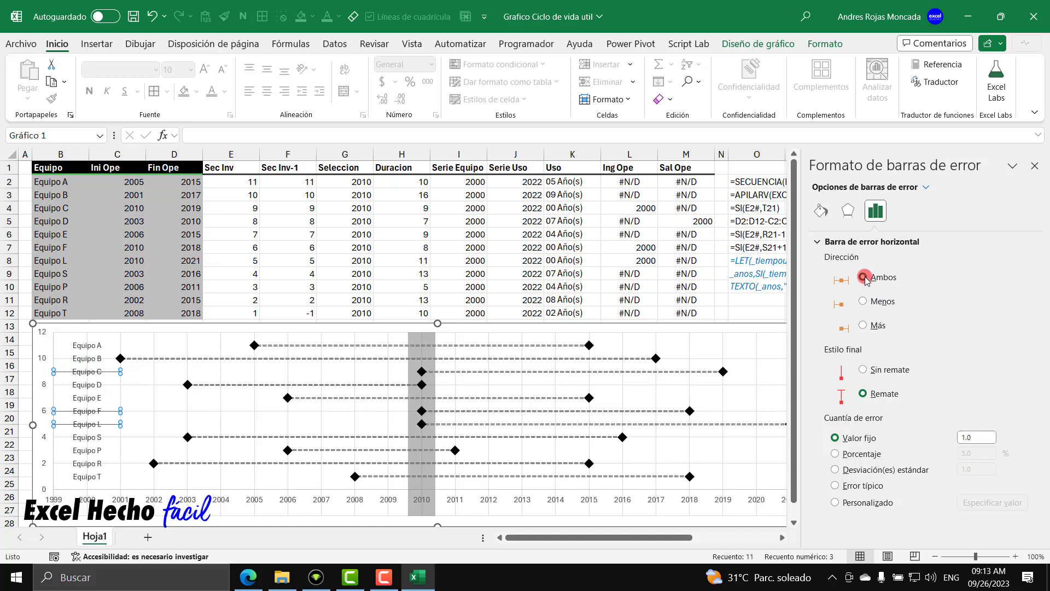
pyautogui.click(863, 370)
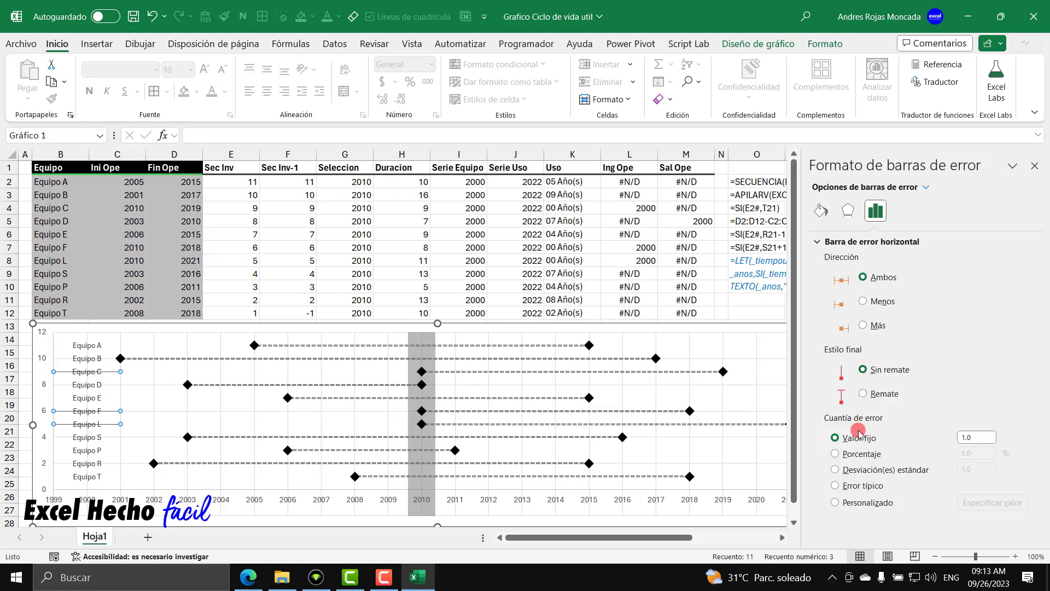
pyautogui.click(966, 437)
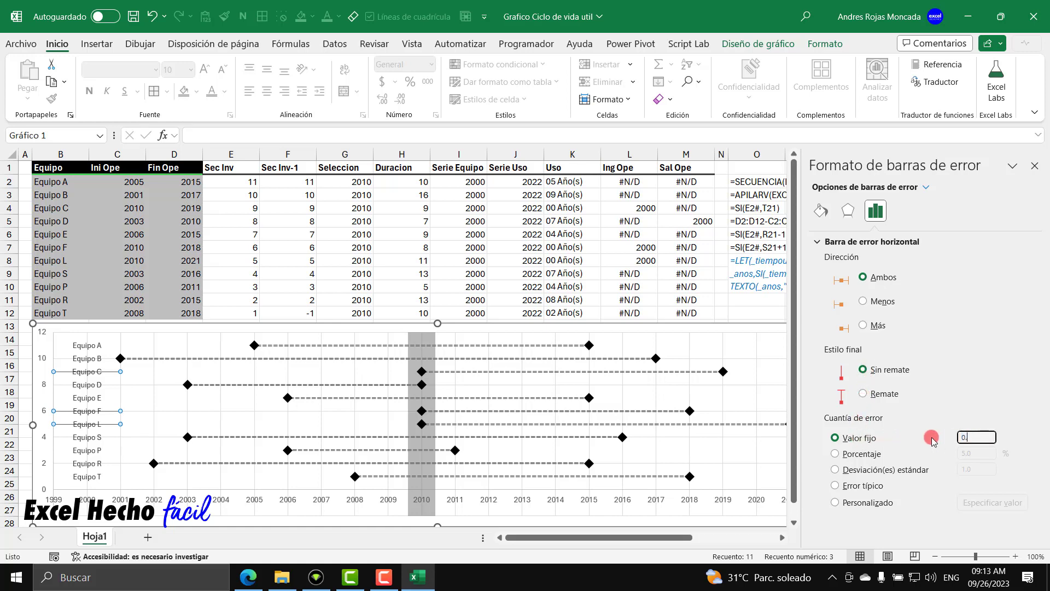
pyautogui.write('0.6')
pyautogui.press('Return')
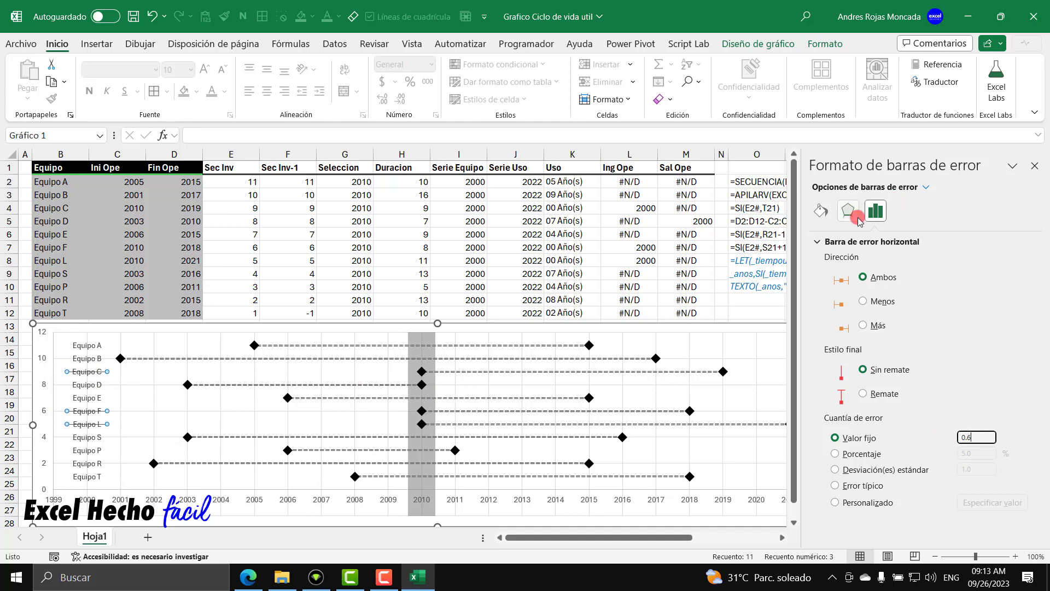
# Format the "sIngOpe" horizontal error bars as a solid line in the green theme color
pyautogui.click(824, 214)
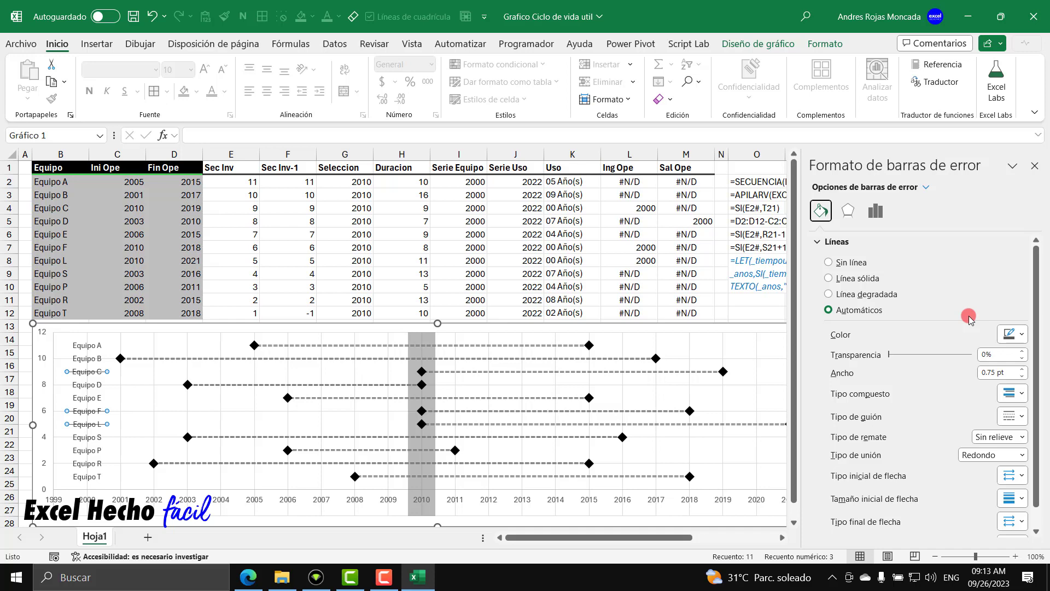
pyautogui.click(1012, 334)
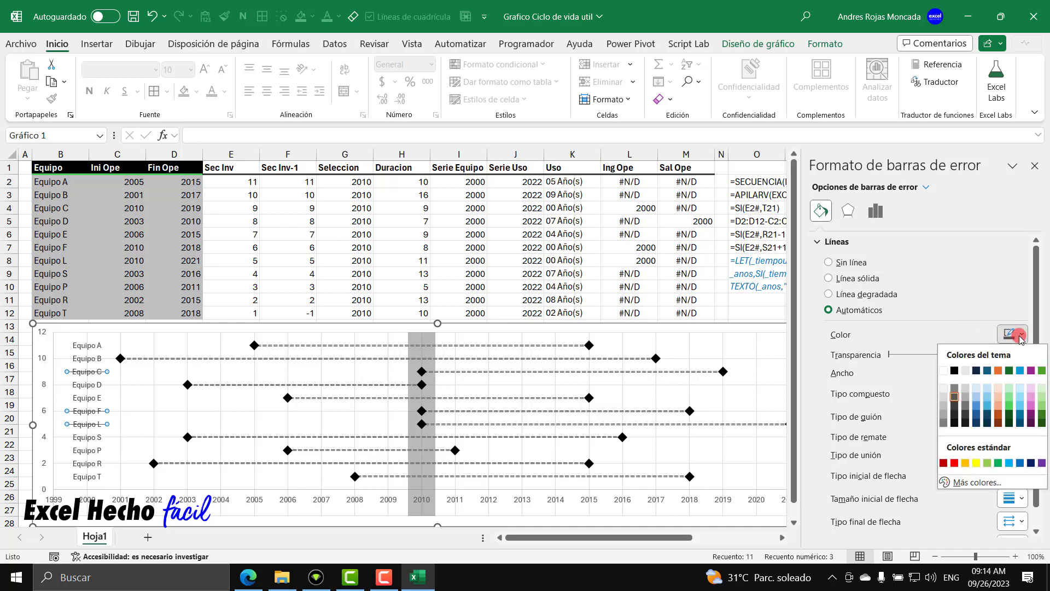
pyautogui.click(1041, 374)
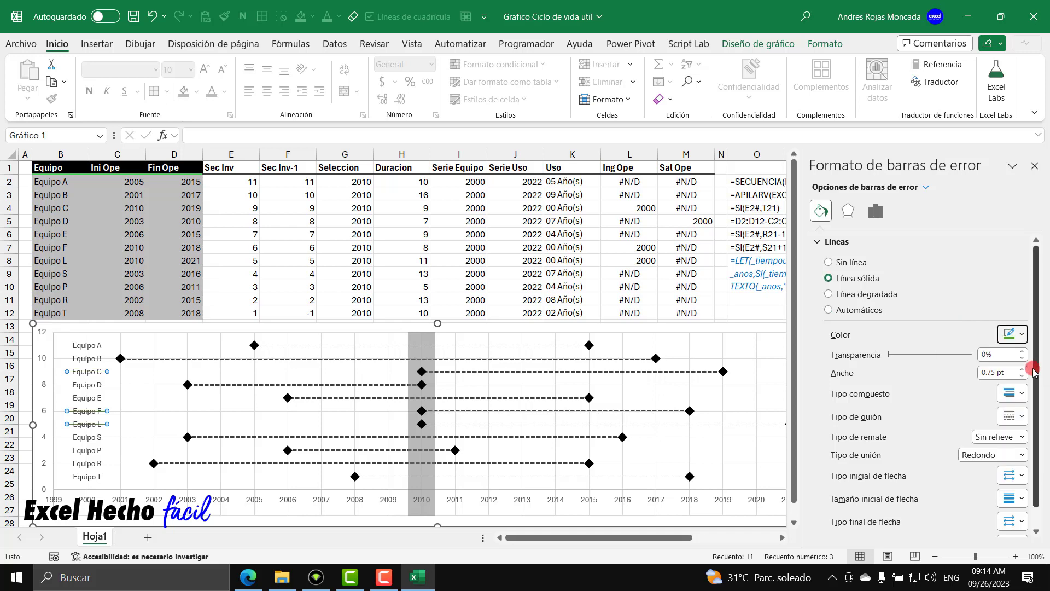
pyautogui.click(829, 278)
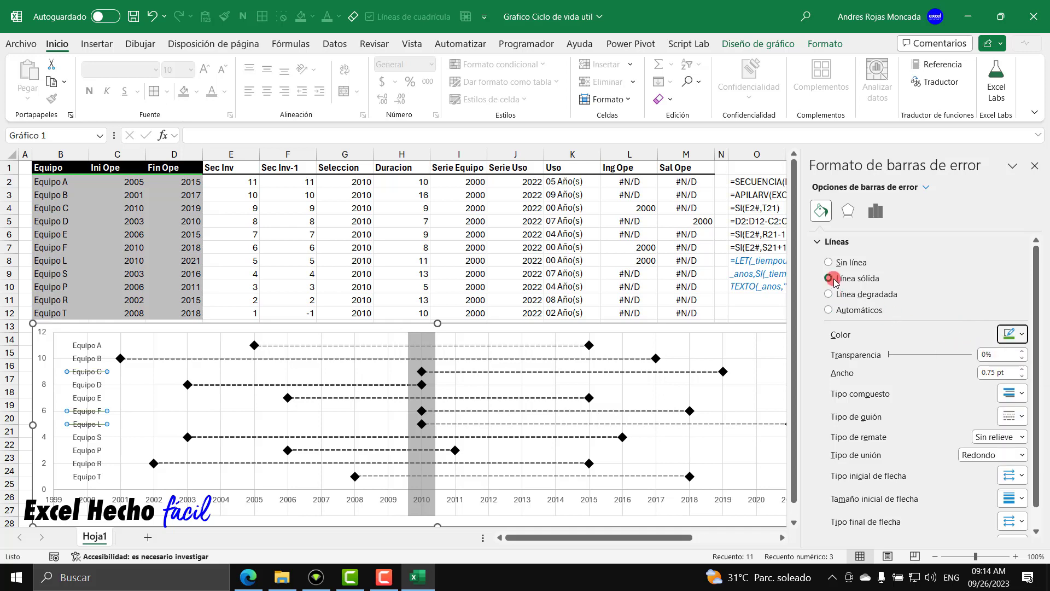
# Set the line width of the "sIngOpe" horizontal error bars to 13 pt
pyautogui.click(1022, 370)
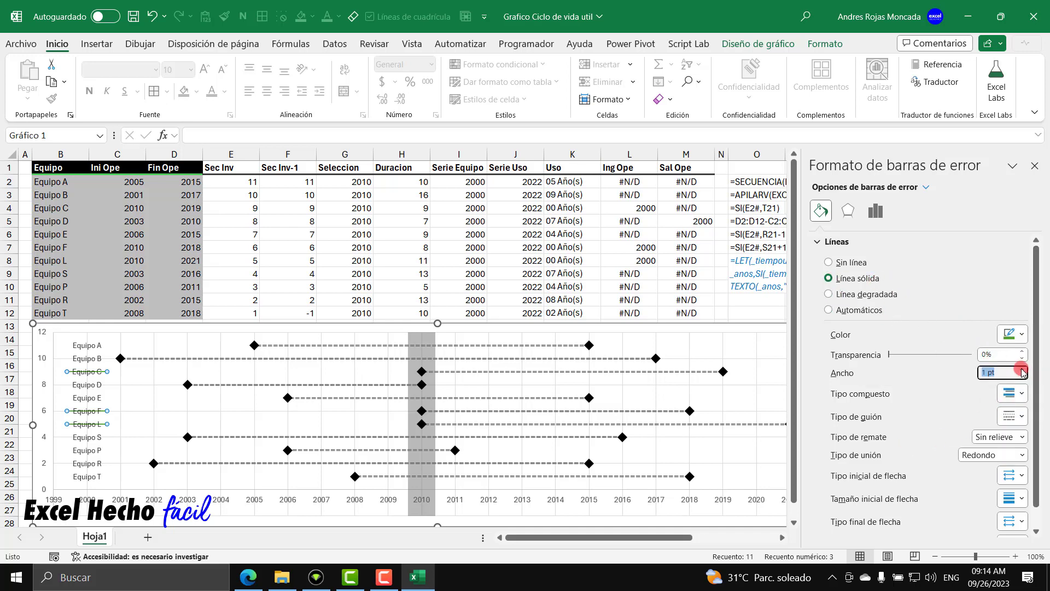
pyautogui.click(1022, 370)
pyautogui.click(1022, 369)
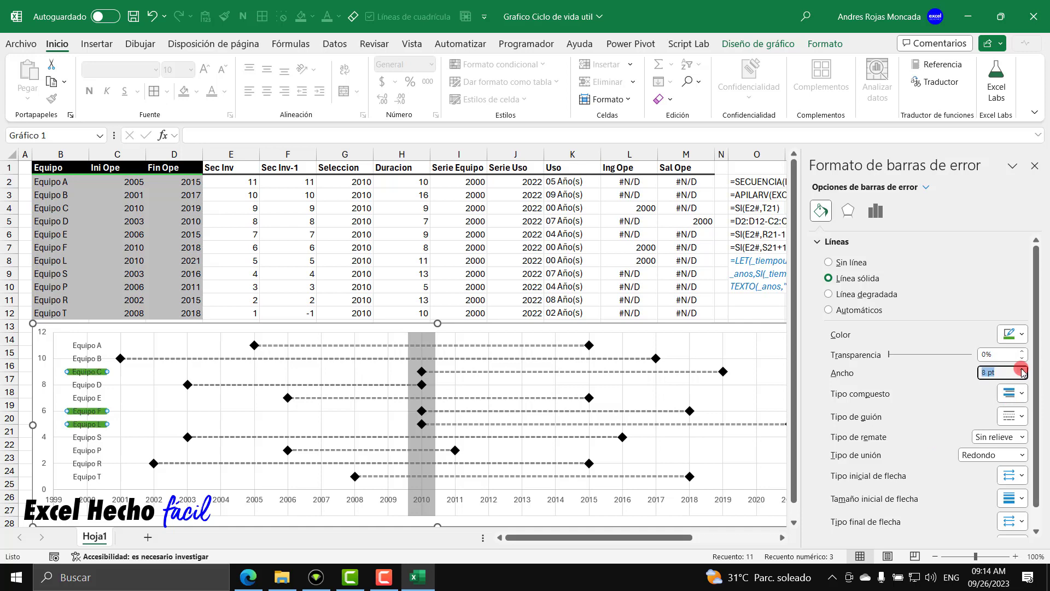
pyautogui.click(1022, 369)
pyautogui.click(1022, 370)
pyautogui.click(1022, 370)
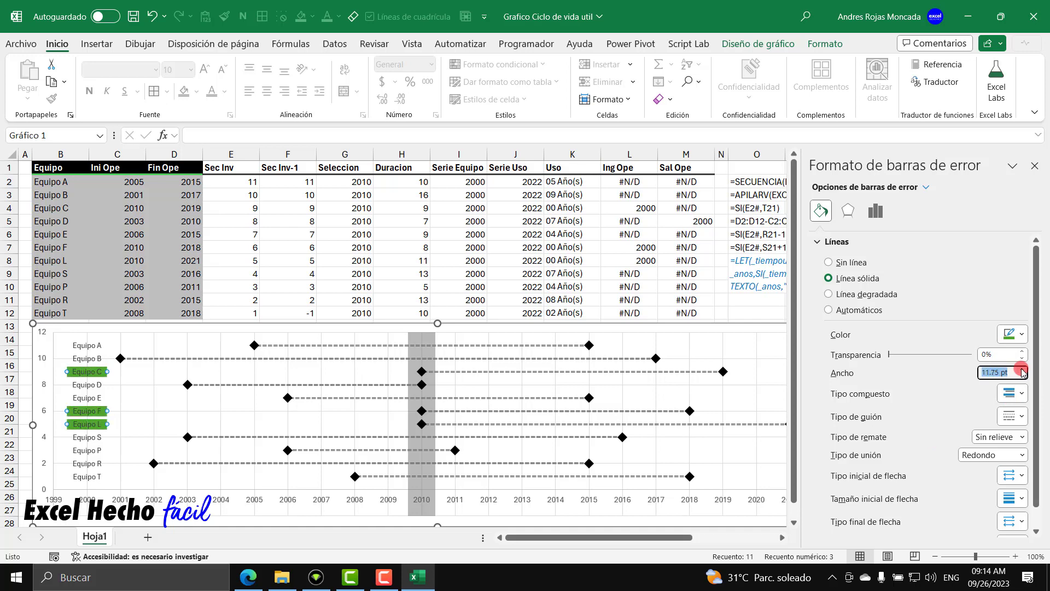
pyautogui.click(1022, 371)
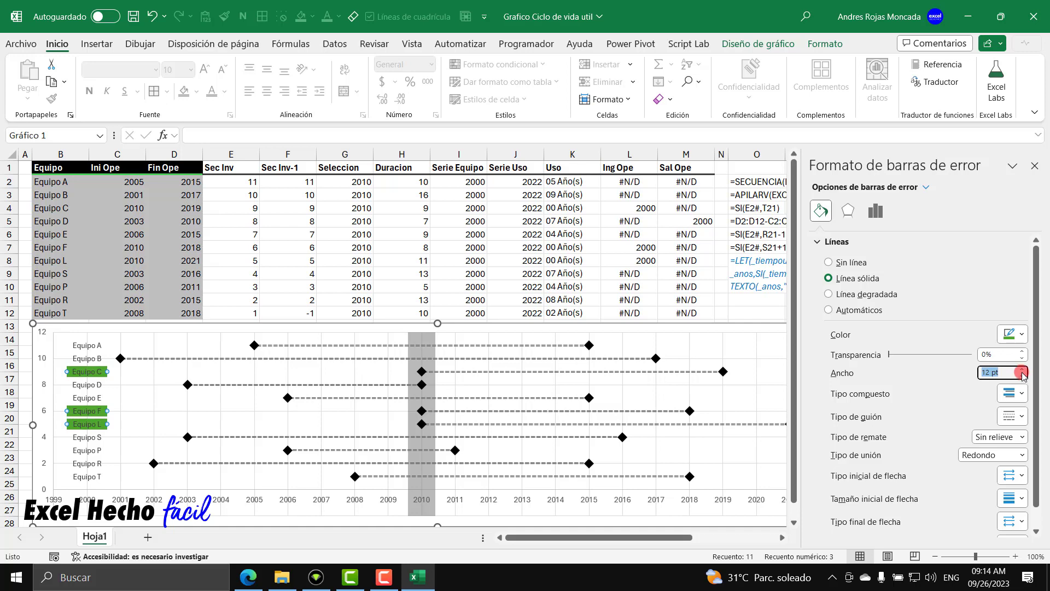
pyautogui.click(1022, 376)
pyautogui.click(1022, 376)
pyautogui.click(1022, 371)
pyautogui.click(1022, 371)
pyautogui.click(1022, 371)
pyautogui.click(1022, 371)
pyautogui.click(1021, 371)
pyautogui.click(1022, 370)
# Try 15% transparency on the "sIngOpe" error bars and return it to 0%
pyautogui.click(986, 354)
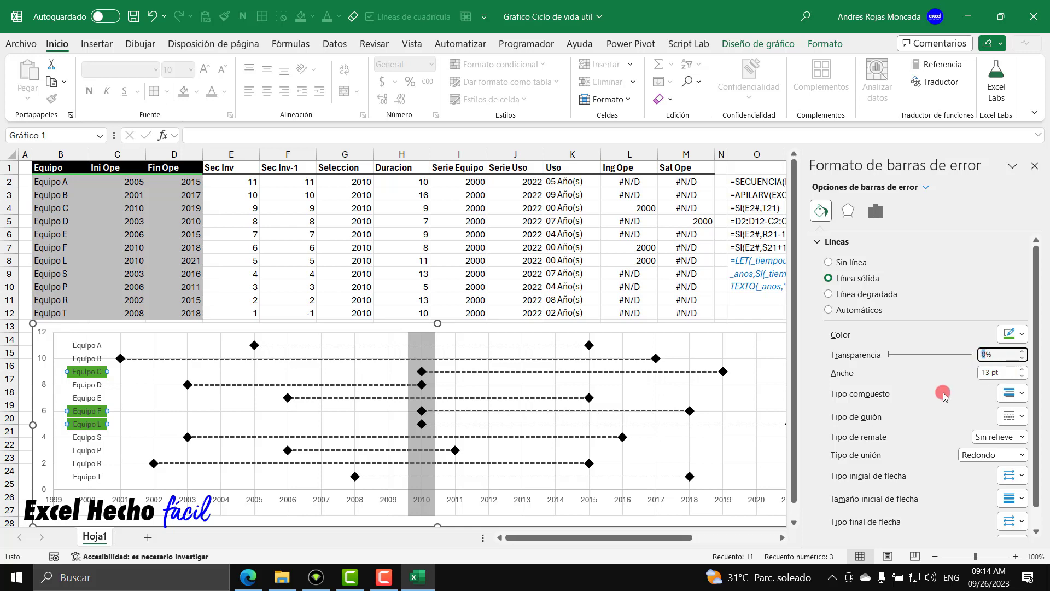
pyautogui.write('15')
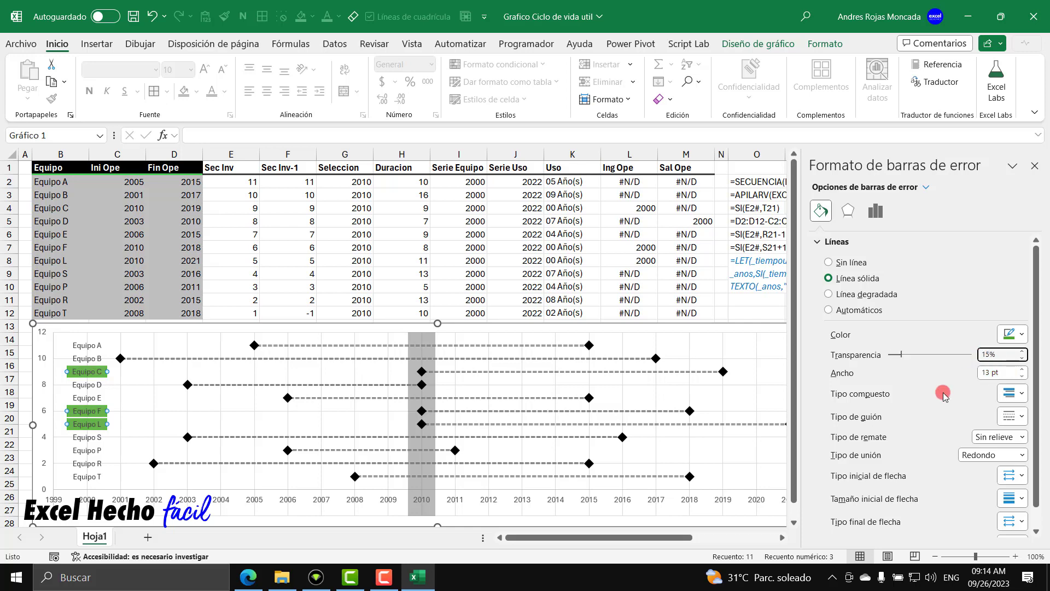
pyautogui.click(981, 354)
pyautogui.write('0')
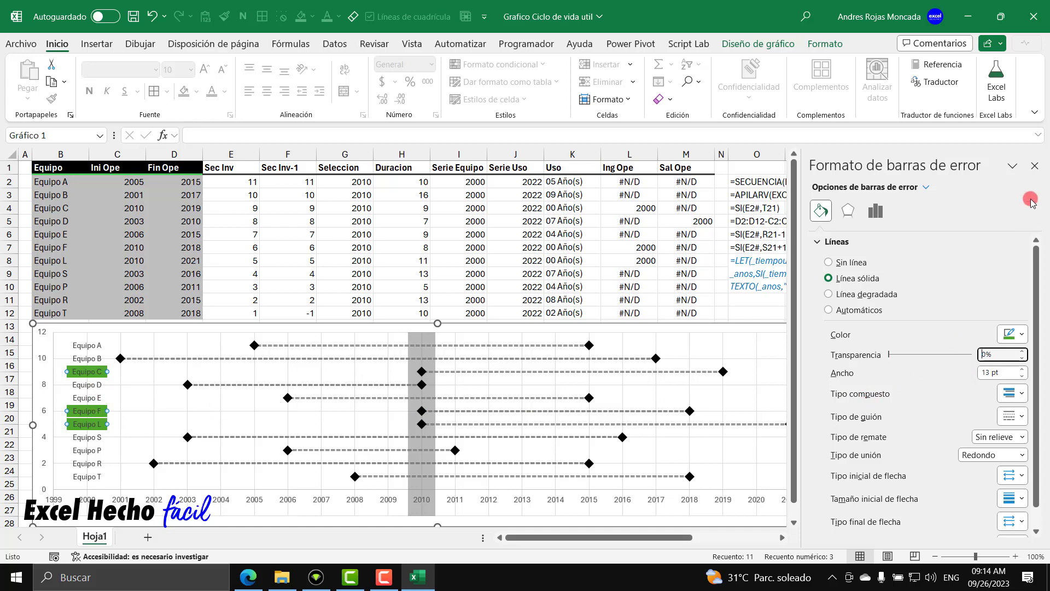
# Close the error bar formatting and deselect the chart
pyautogui.click(1033, 166)
pyautogui.press('Escape')
pyautogui.press('Escape')
pyautogui.press('Escape')
pyautogui.press('Escape')
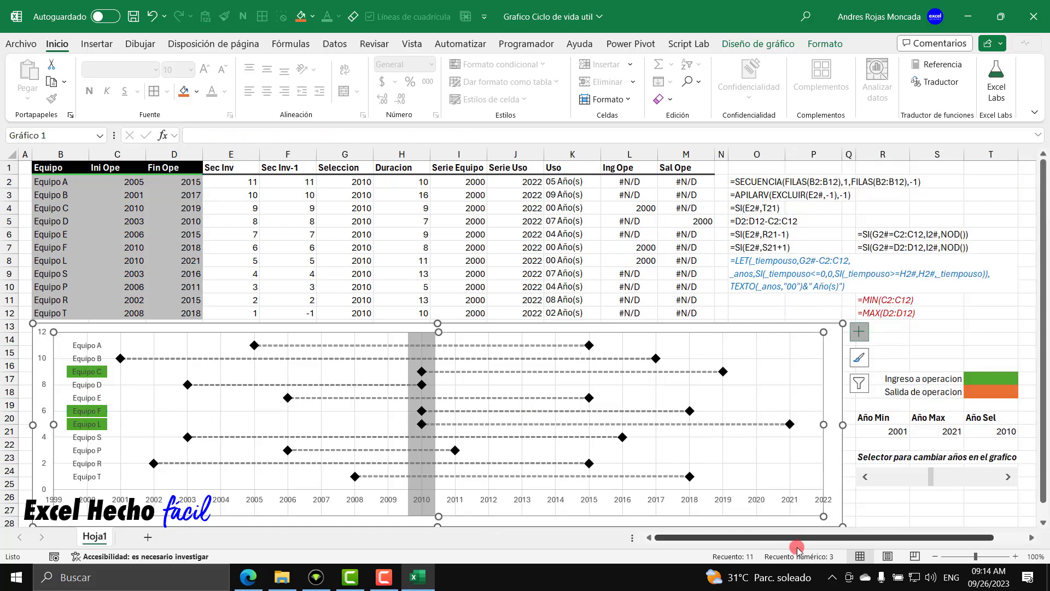
# Advance the year selector from 2010 to 2021 to check the green entry highlights on the equipment names
pyautogui.click(1006, 478)
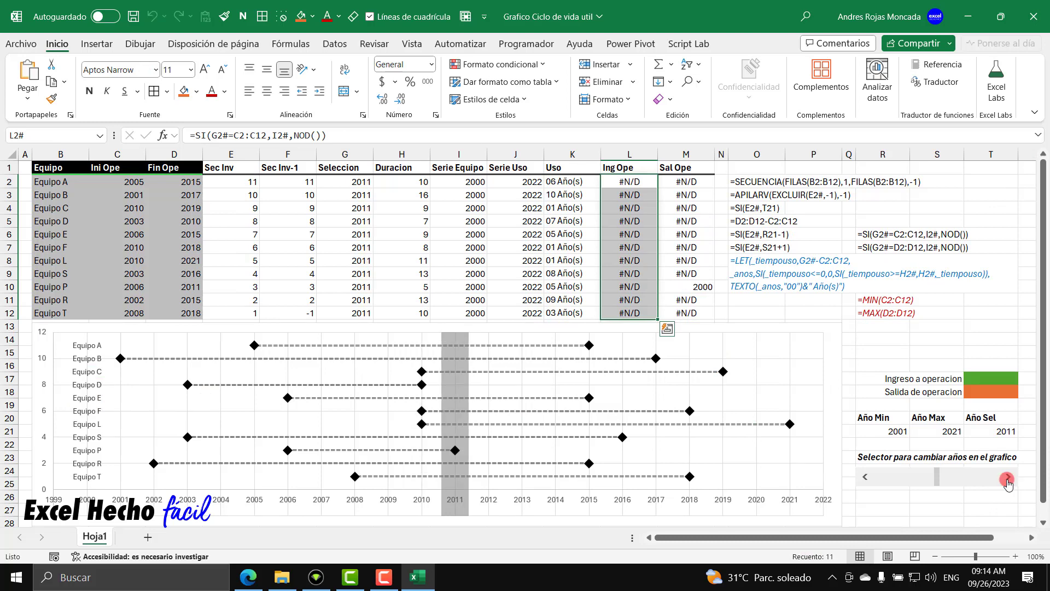
pyautogui.click(1007, 478)
pyautogui.click(1007, 477)
pyautogui.click(1006, 477)
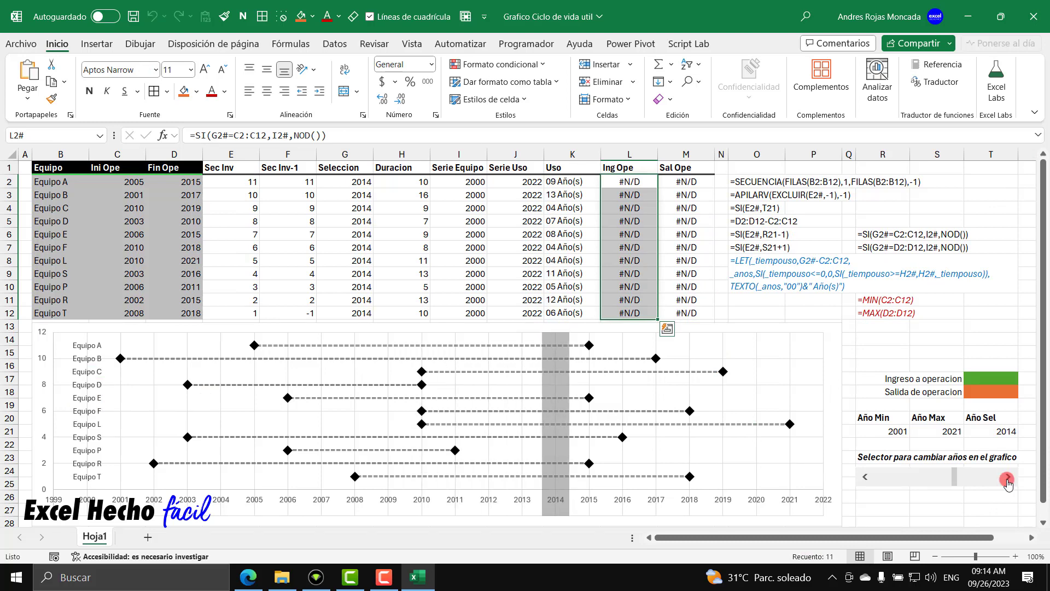
pyautogui.click(1007, 478)
pyautogui.click(1007, 477)
pyautogui.click(1007, 477)
pyautogui.click(1007, 478)
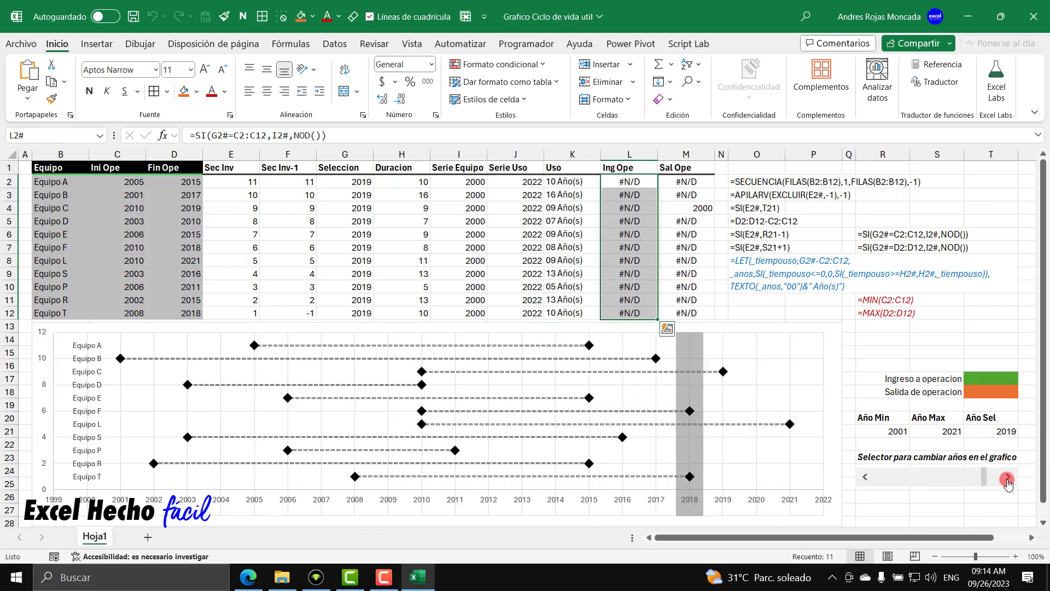
pyautogui.click(1006, 477)
pyautogui.click(1006, 477)
pyautogui.click(1006, 478)
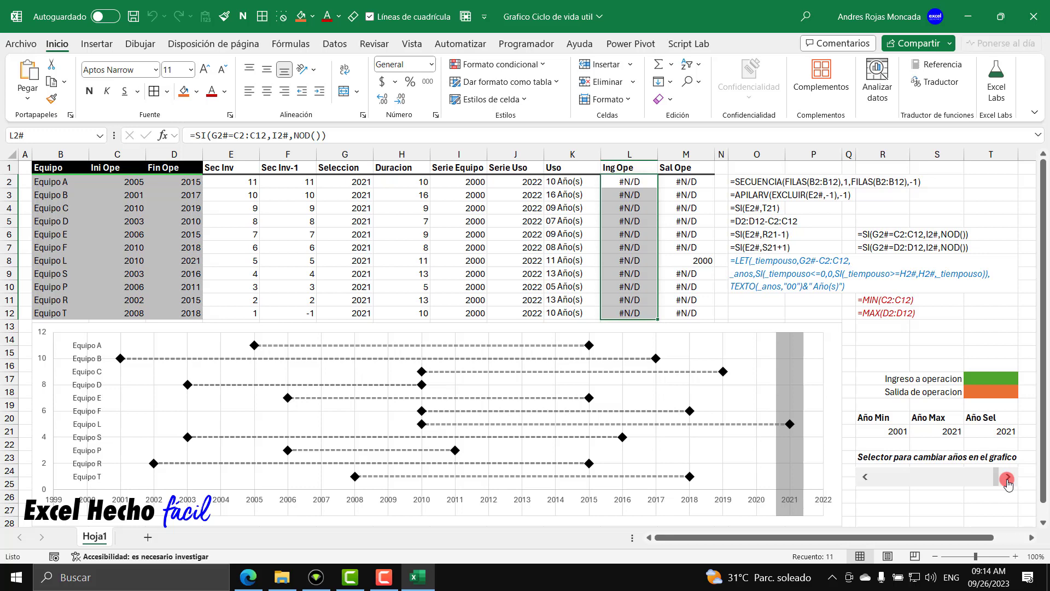
# Step the year selector back from 2021 to 2001 to check the green entry highlights on the equipment names
pyautogui.click(863, 479)
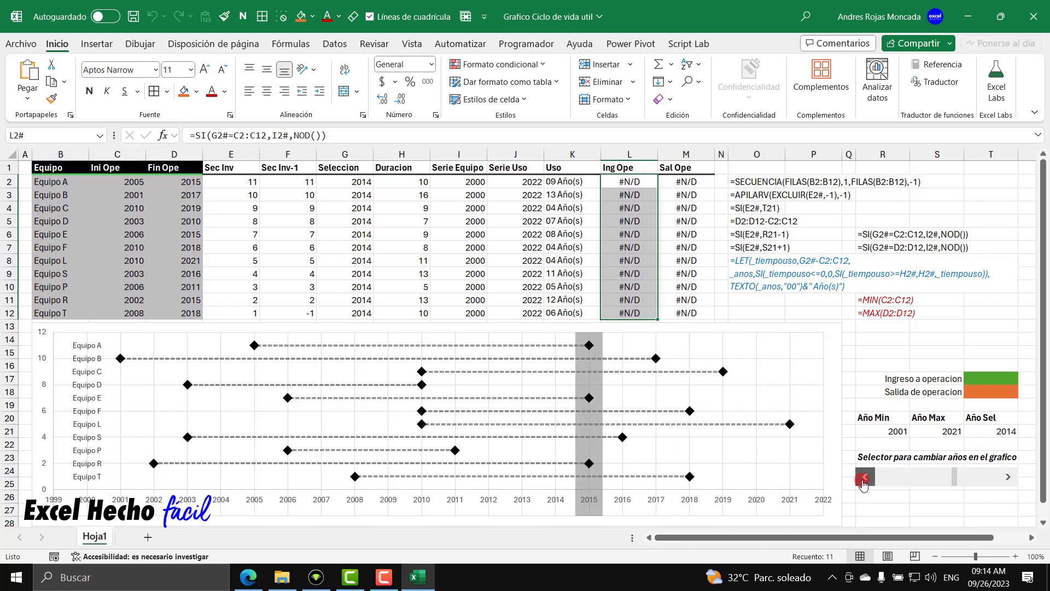
pyautogui.click(862, 479)
pyautogui.click(863, 478)
pyautogui.click(863, 478)
pyautogui.click(863, 478)
pyautogui.click(862, 479)
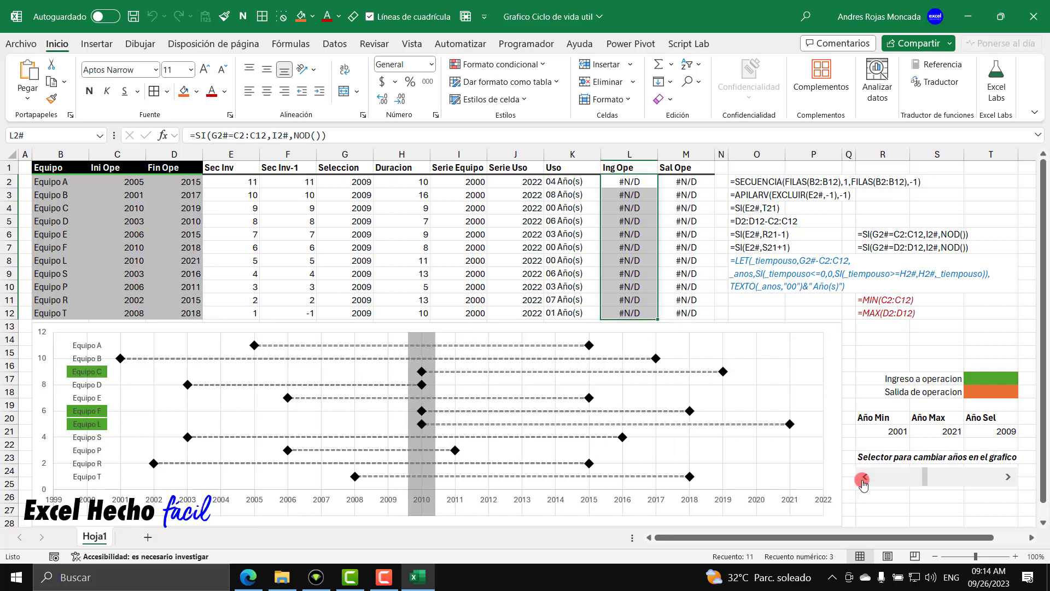
pyautogui.click(863, 478)
pyautogui.click(863, 478)
pyautogui.click(863, 479)
pyautogui.click(863, 479)
pyautogui.click(863, 478)
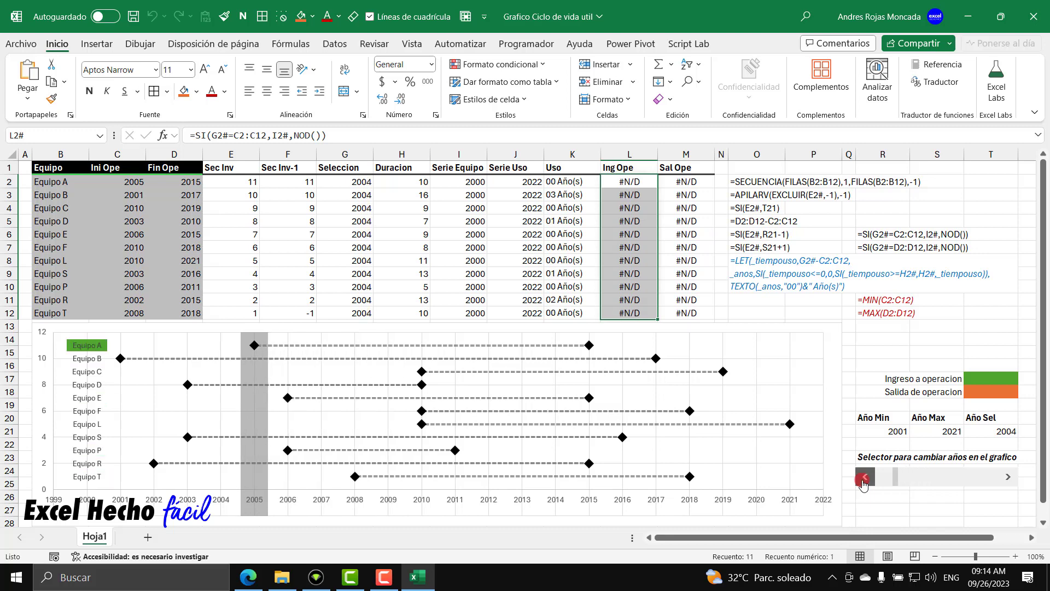
pyautogui.click(863, 479)
pyautogui.click(863, 478)
pyautogui.click(863, 479)
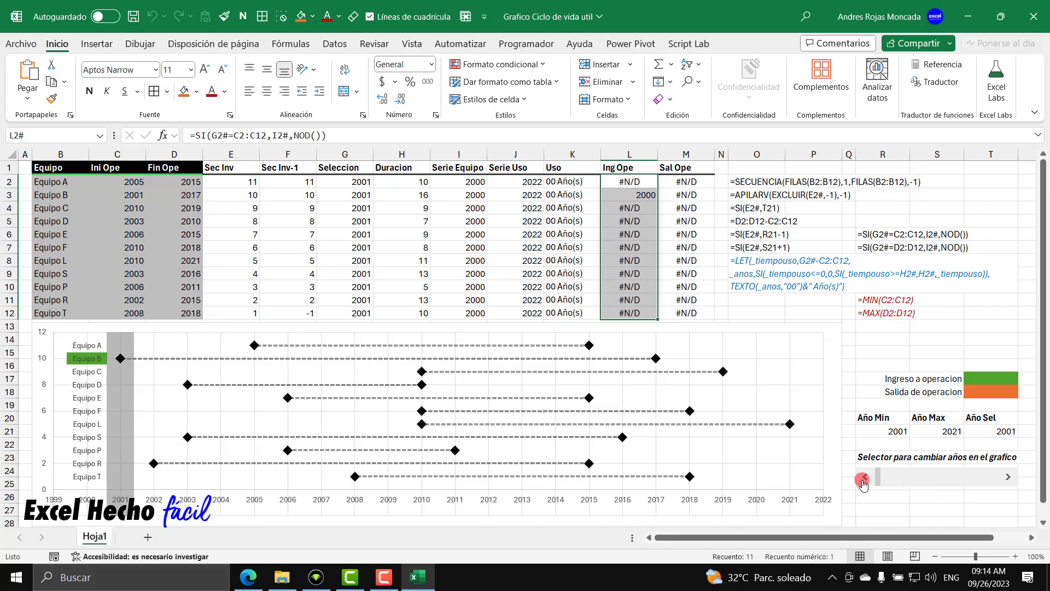
# Advance the year selector from 2001 to 2010 to examine the highlights for equipment entering operation
pyautogui.click(1008, 479)
pyautogui.click(1008, 479)
pyautogui.click(1008, 478)
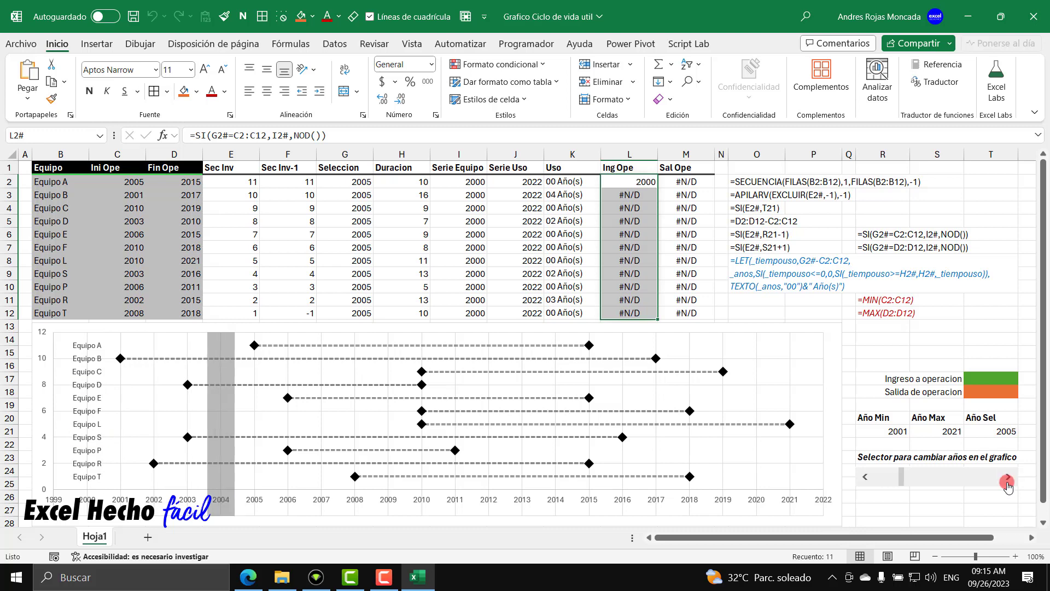
pyautogui.click(1008, 479)
pyautogui.click(1008, 479)
pyautogui.click(1008, 478)
pyautogui.click(1008, 478)
pyautogui.click(1008, 479)
pyautogui.click(1008, 478)
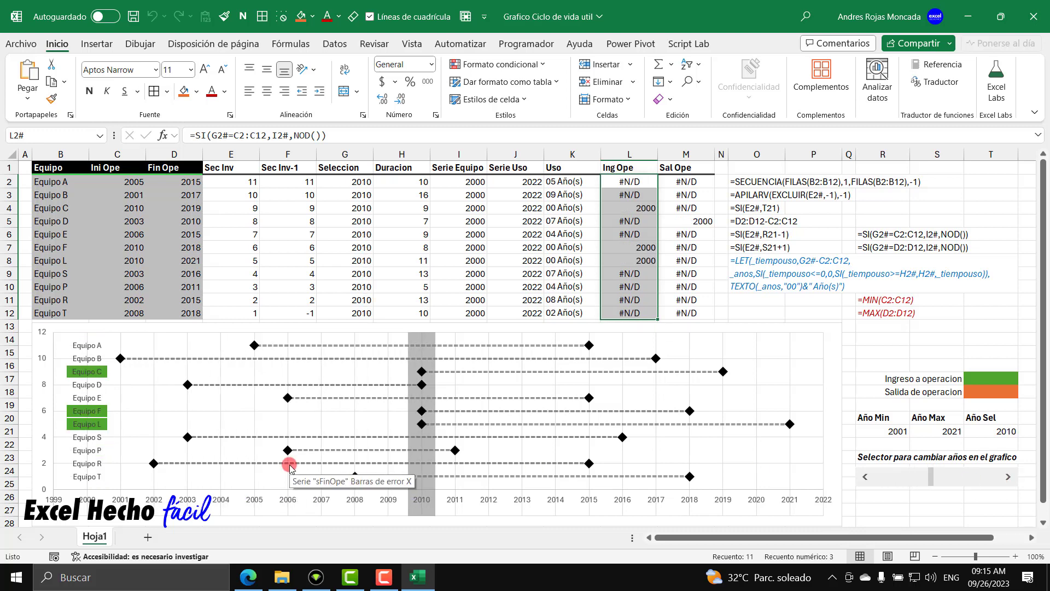
# Add a chart series named "sSalOpe" with X values from M2:M12 and Y values from E2:E12
pyautogui.click(694, 326)
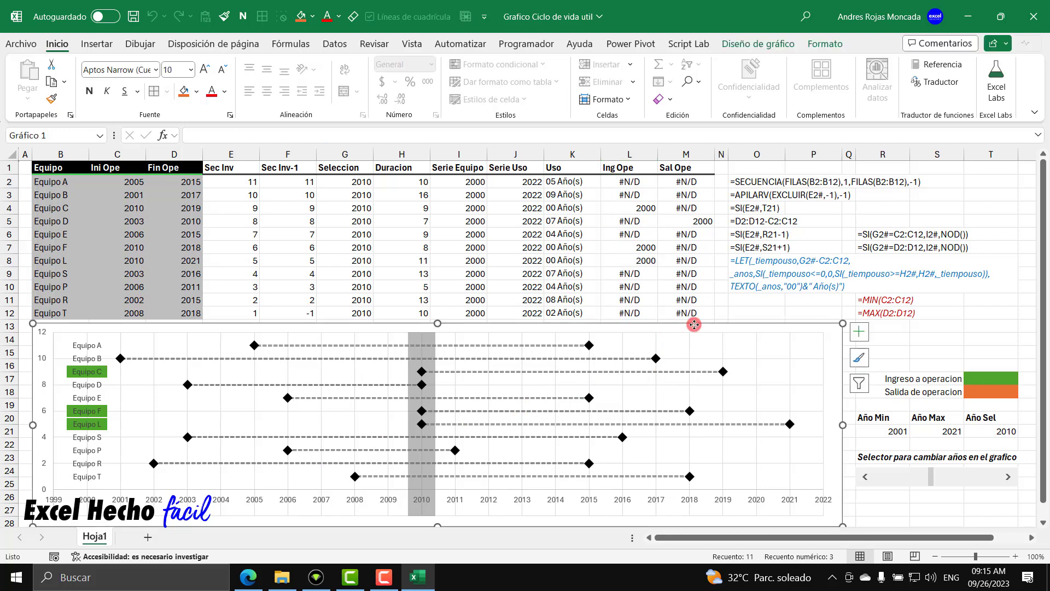
pyautogui.rightClick(694, 325)
pyautogui.click(713, 343)
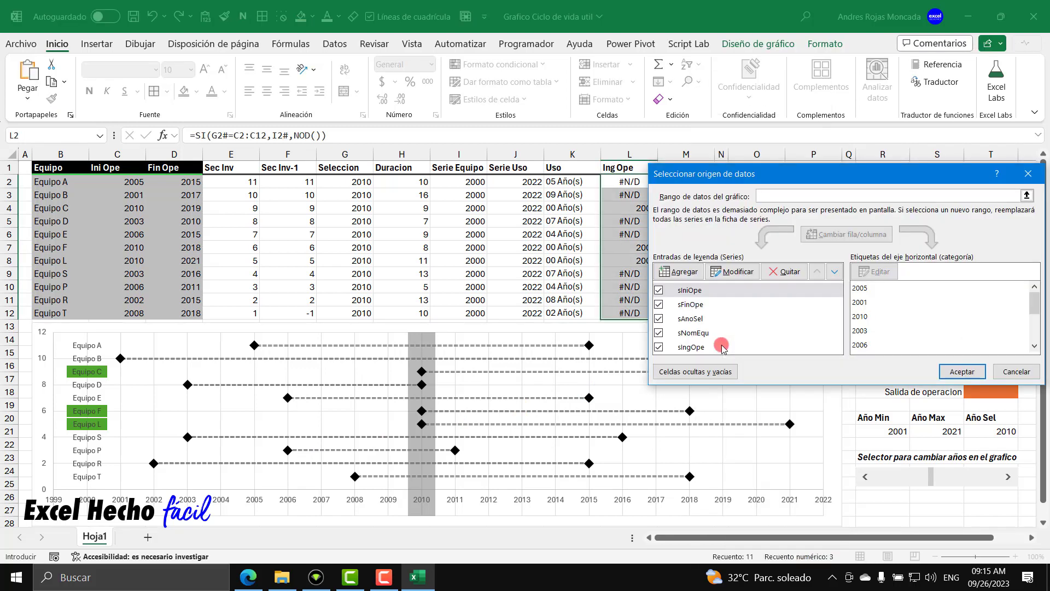
pyautogui.click(686, 273)
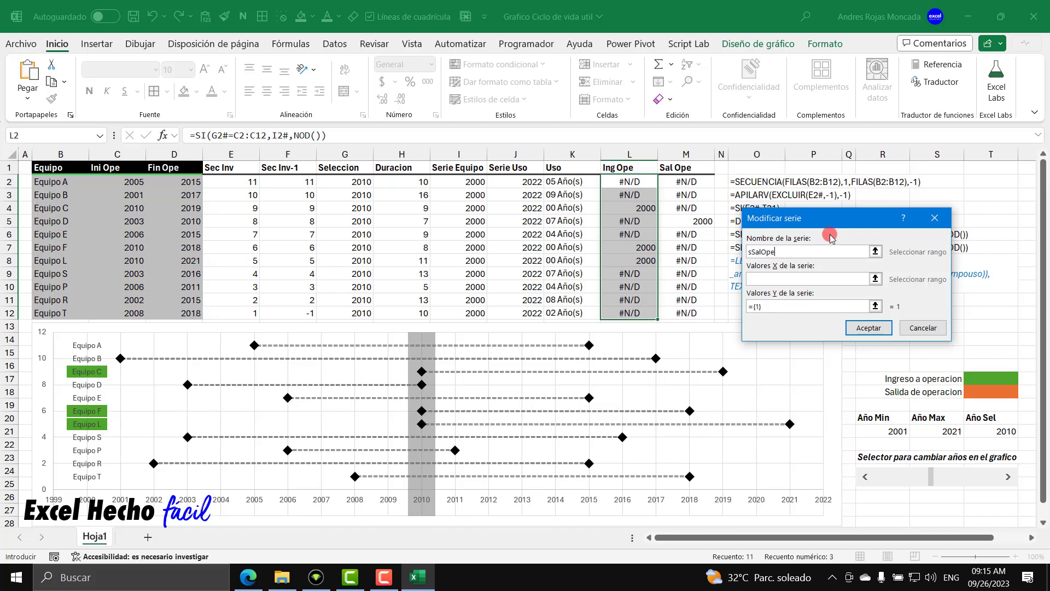
pyautogui.click(822, 280)
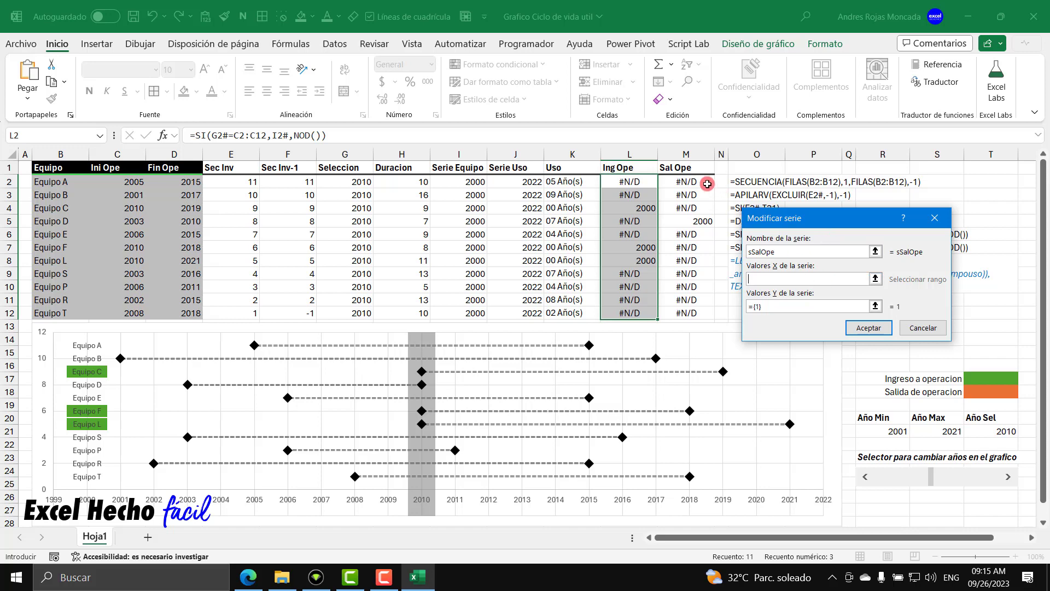
pyautogui.moveTo(707, 184); pyautogui.dragTo(696, 313)
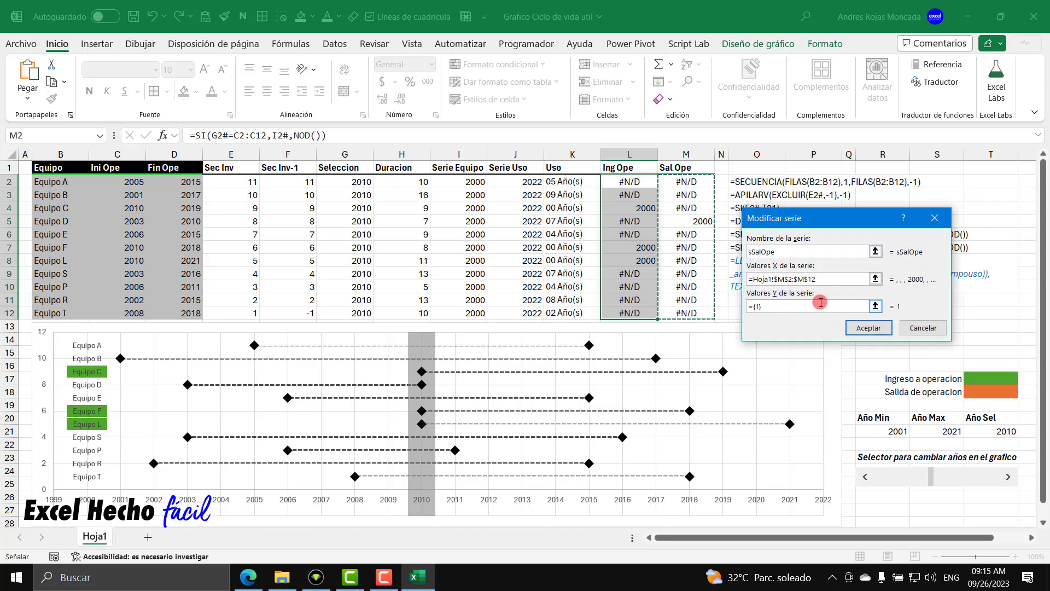
pyautogui.click(875, 305)
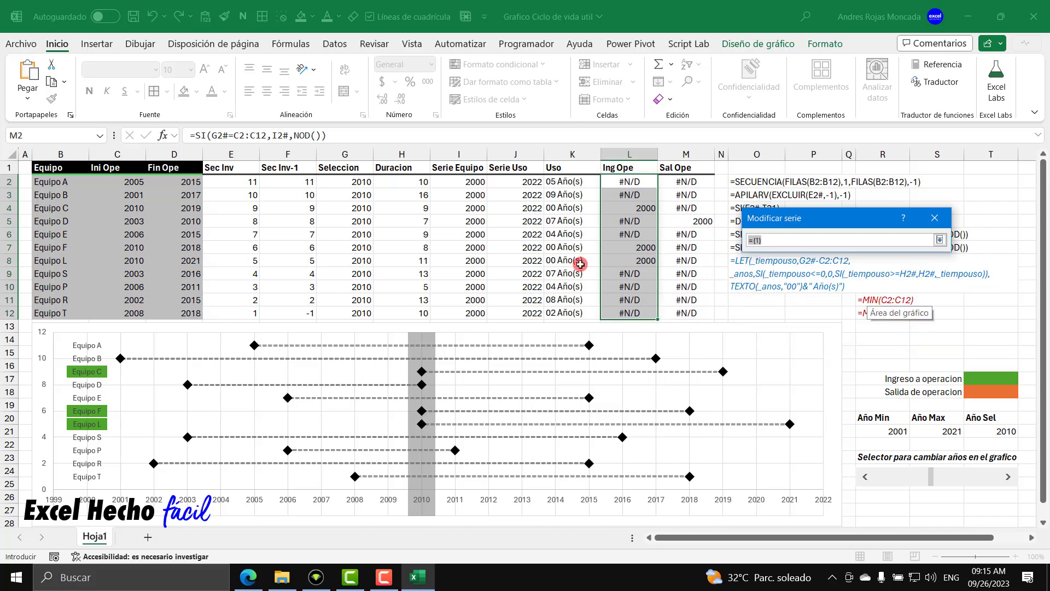
pyautogui.moveTo(253, 186); pyautogui.dragTo(244, 314)
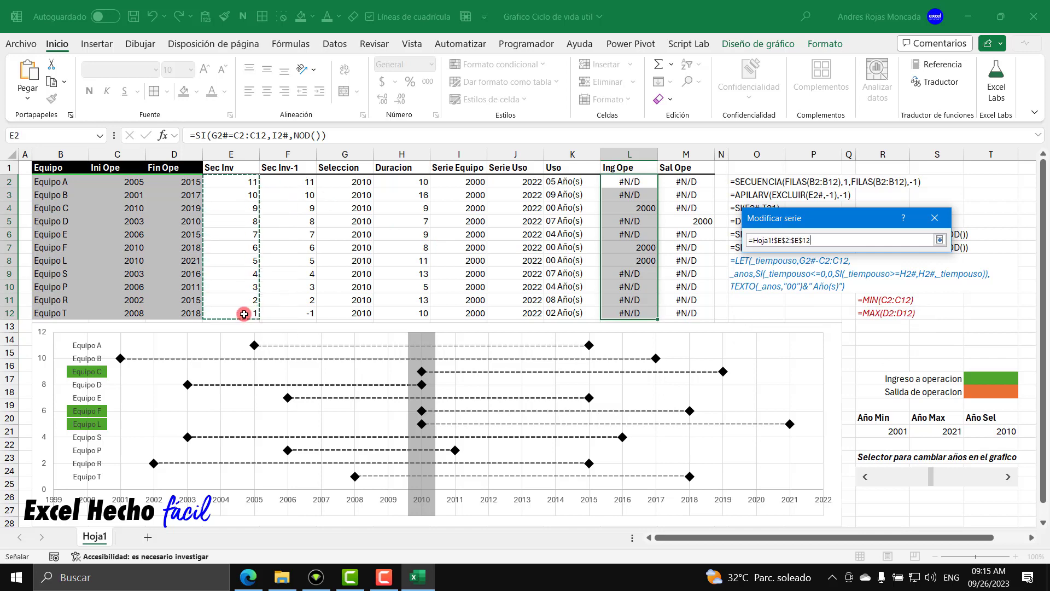
pyautogui.click(939, 240)
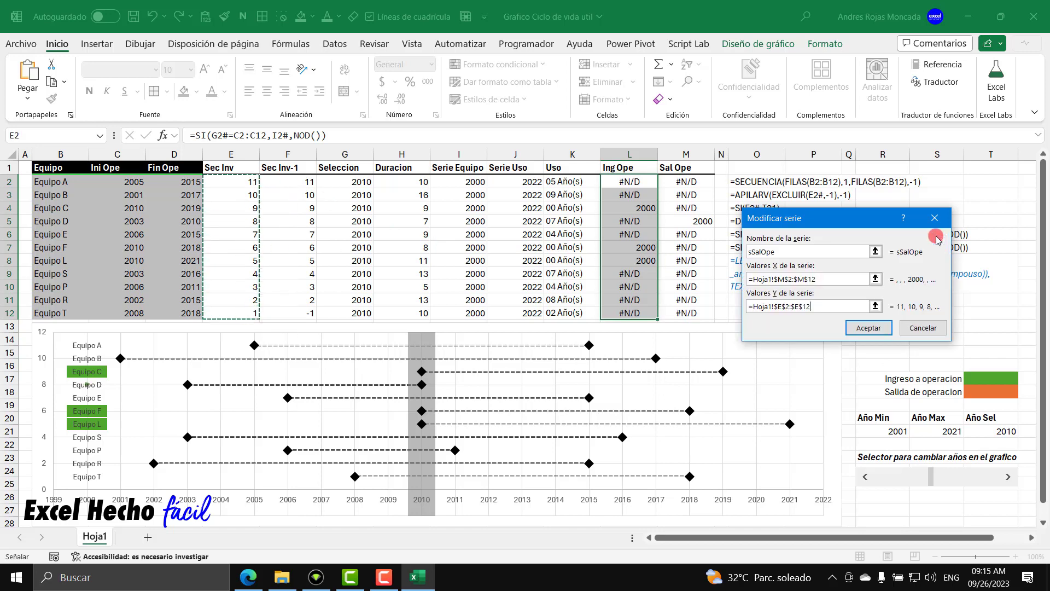
pyautogui.click(868, 327)
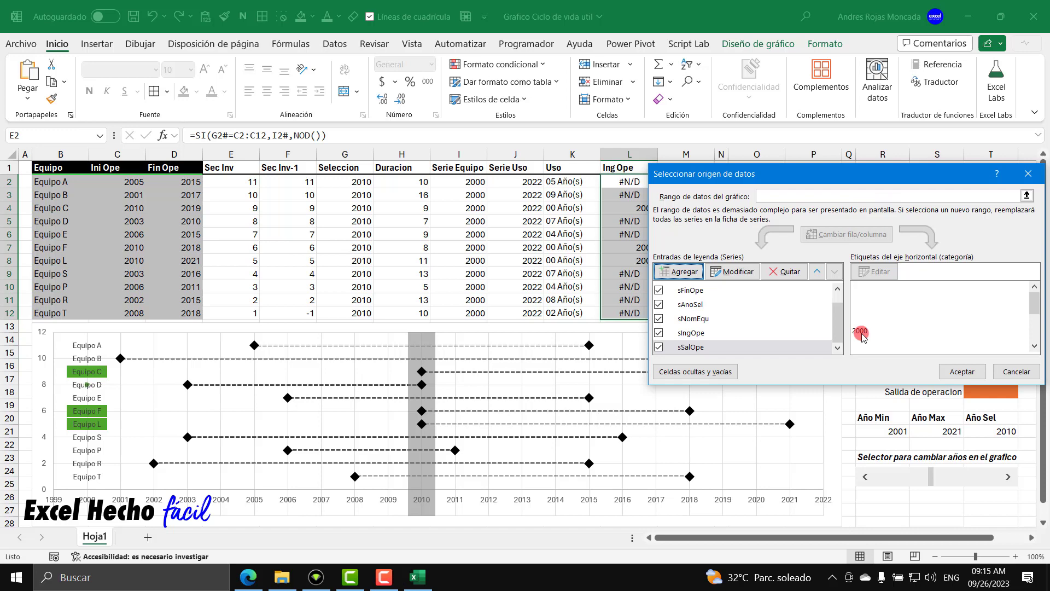
pyautogui.click(958, 370)
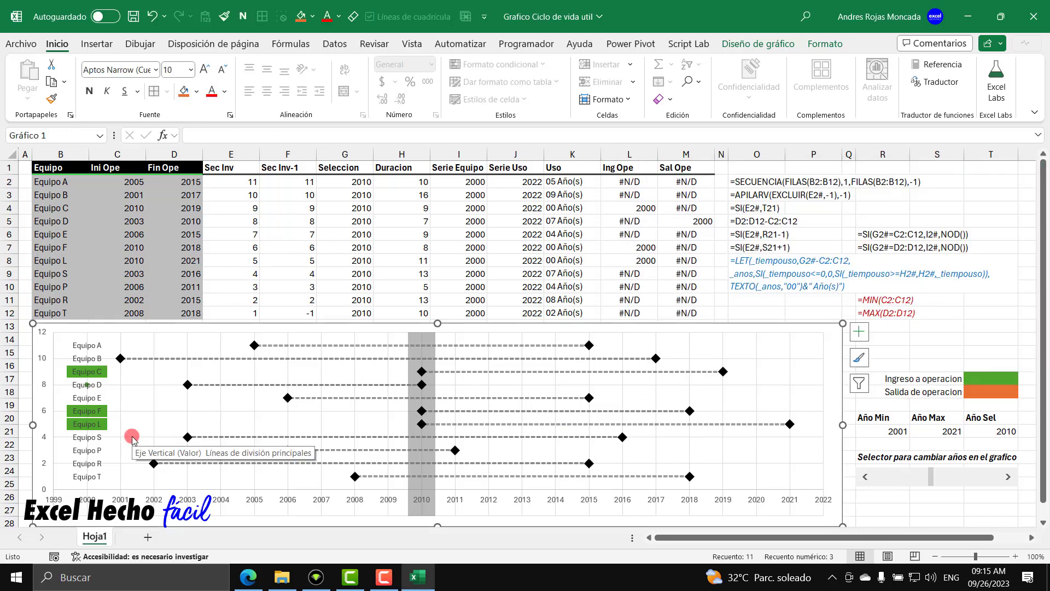
# Set the "sSalOpe" series markers to none (Ninguno) and close the series formatting
pyautogui.hotkey('ctrl', '1')
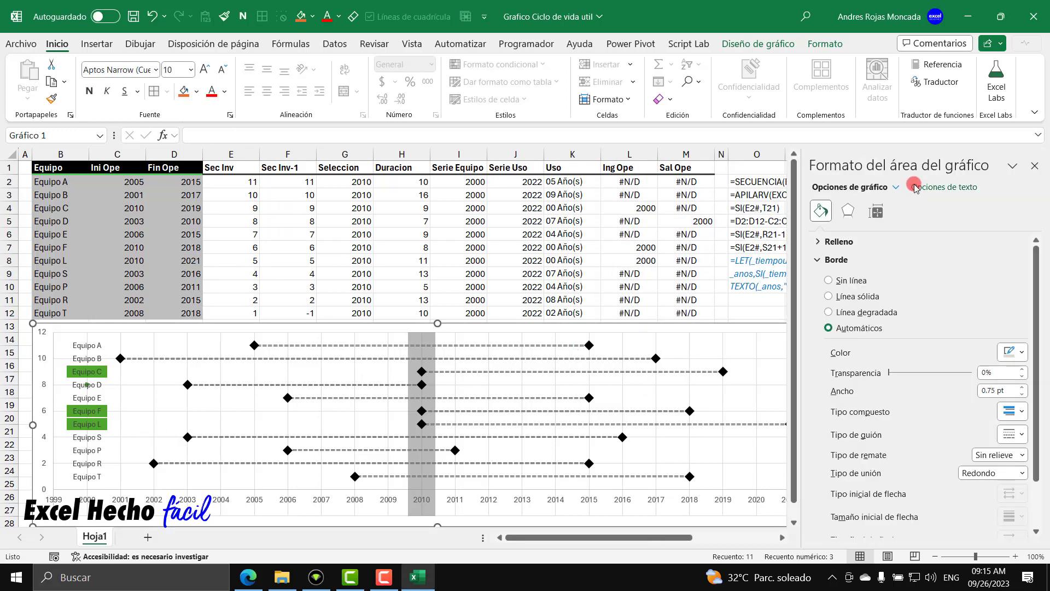
pyautogui.click(895, 187)
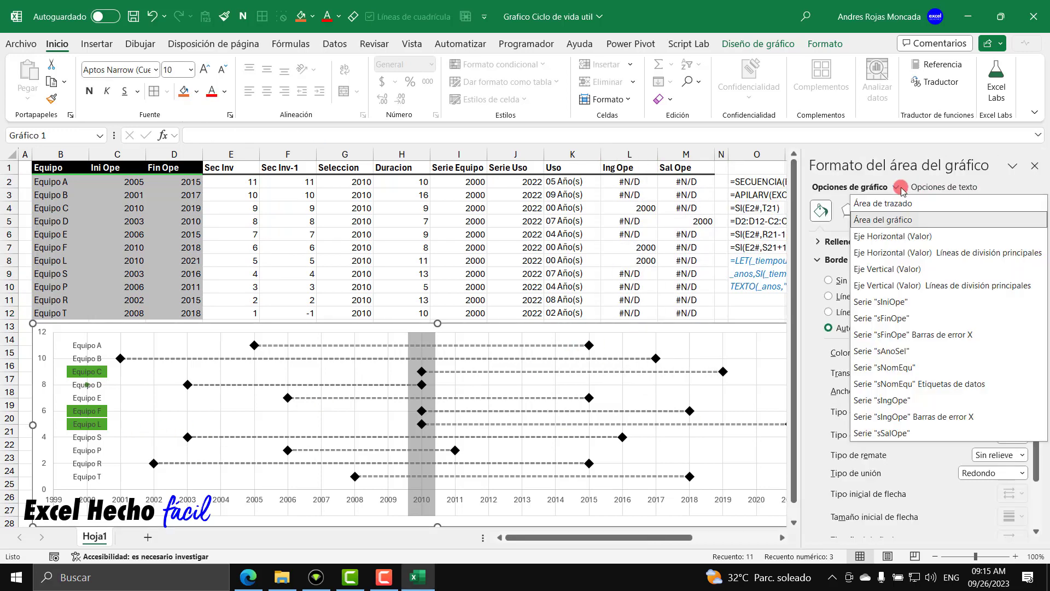
pyautogui.click(903, 433)
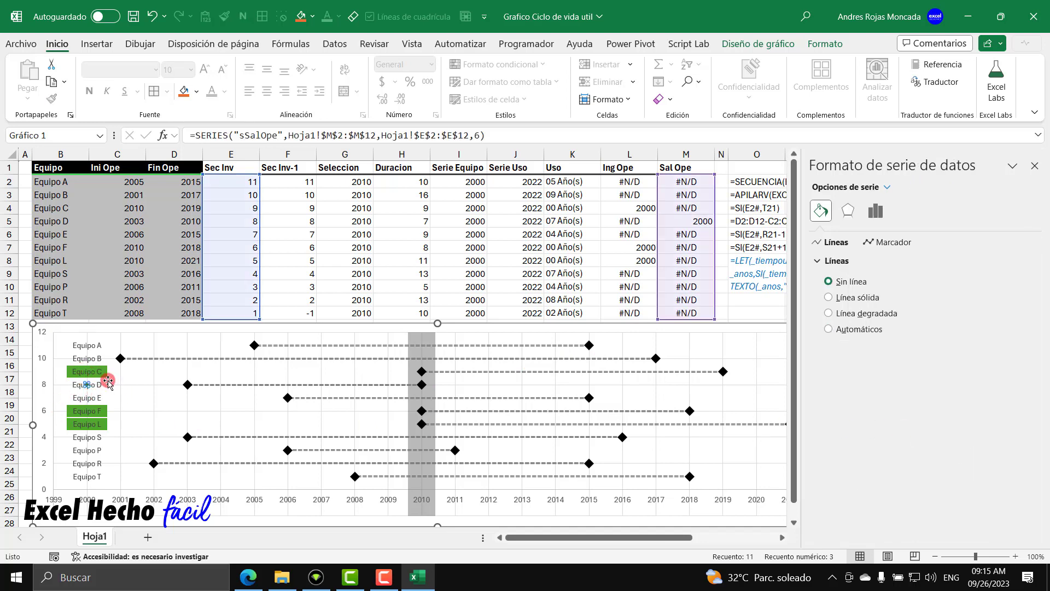
pyautogui.click(884, 242)
pyautogui.click(819, 262)
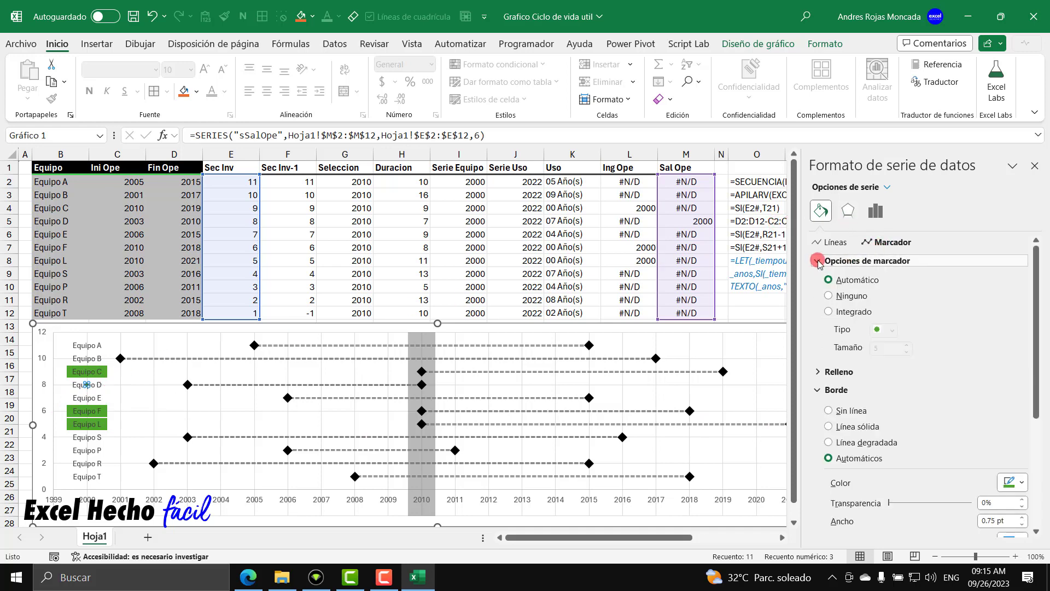
pyautogui.click(828, 296)
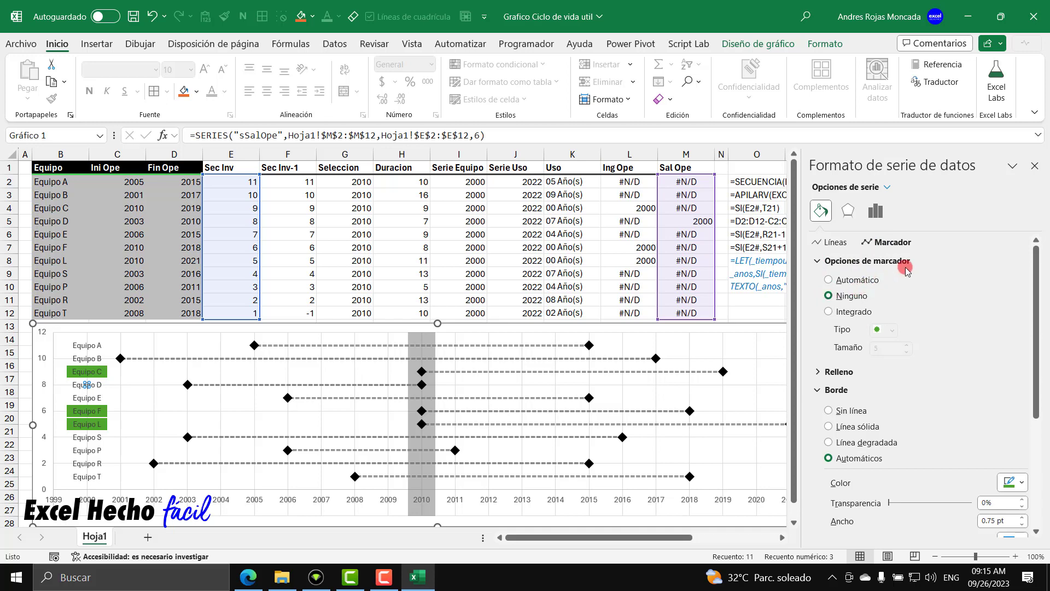
pyautogui.click(1034, 166)
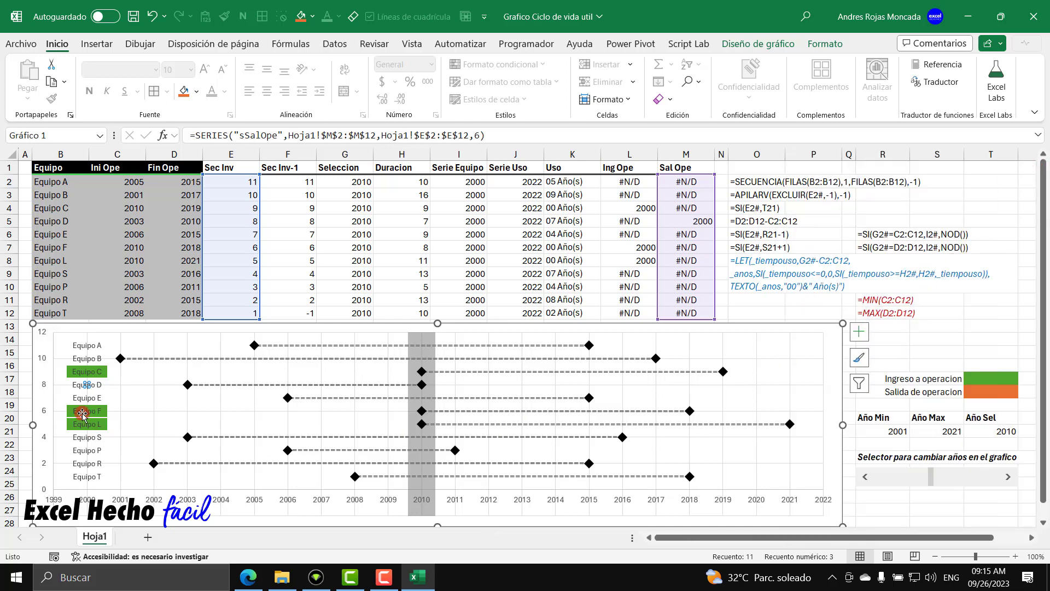
# Add error bars to the "sSalOpe" series and remove its vertical error bars
pyautogui.click(859, 332)
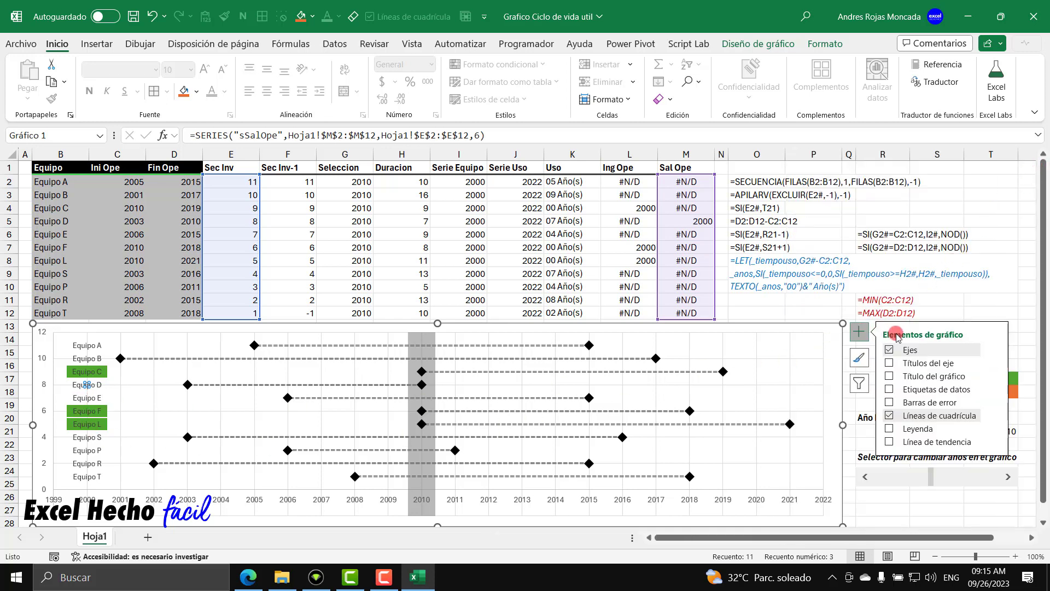
pyautogui.click(993, 403)
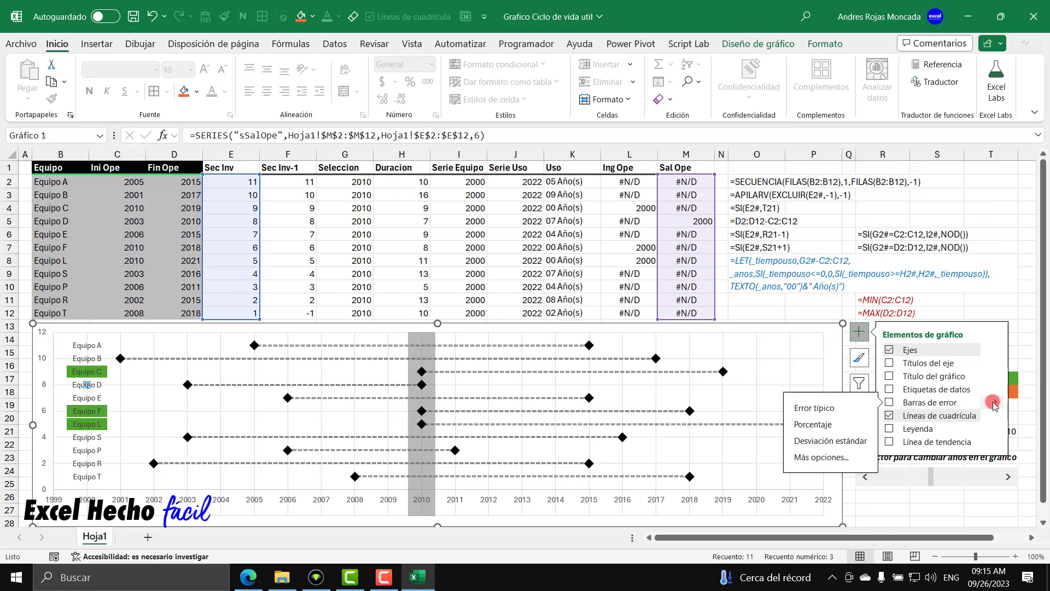
pyautogui.click(845, 462)
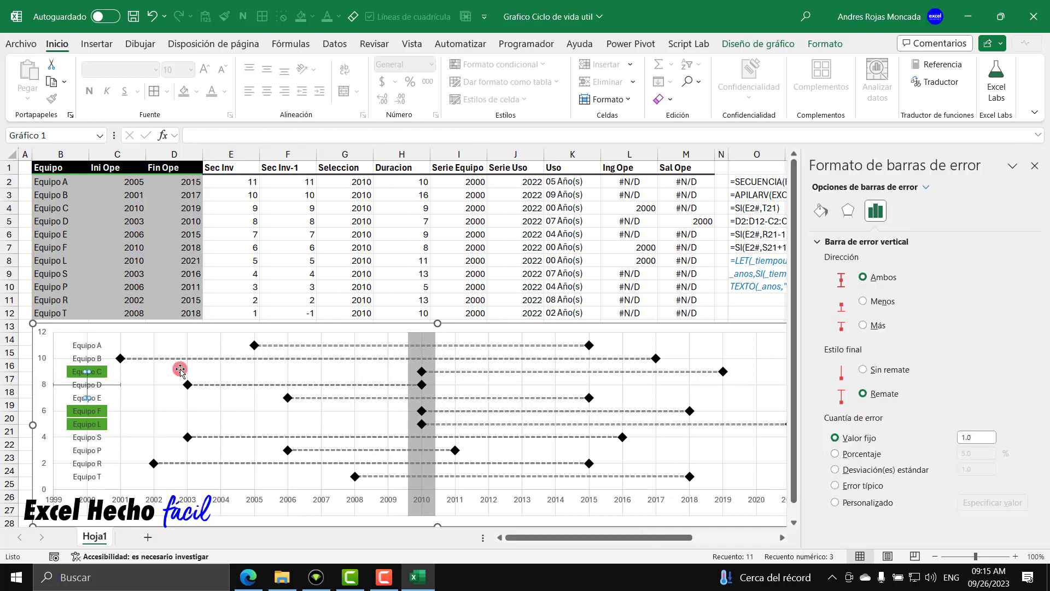
pyautogui.click(223, 366)
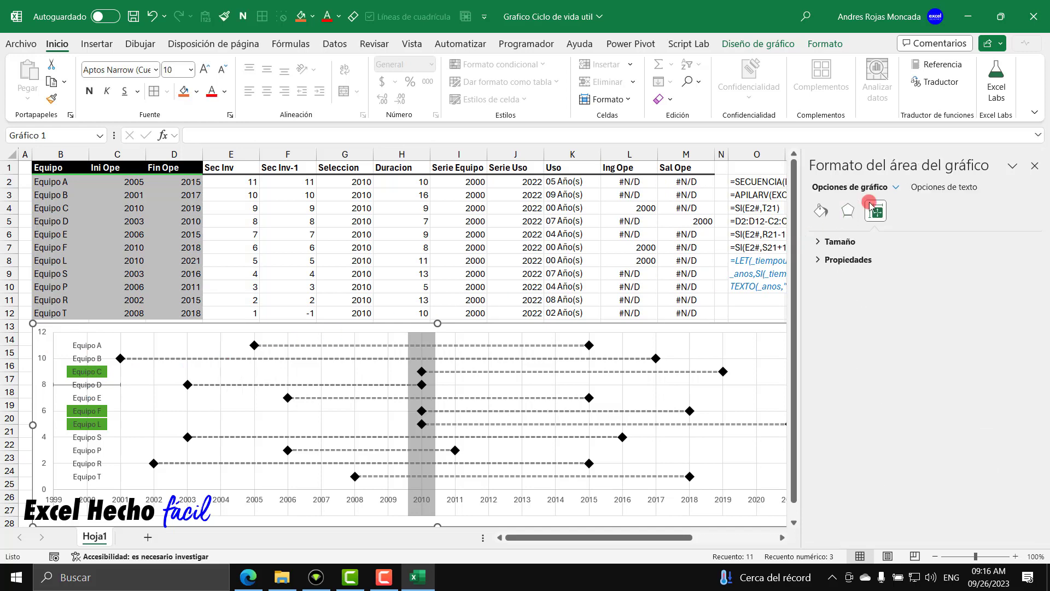
# Give the "sSalOpe" horizontal error bars no end cap (Sin remate) and a fixed error value of 0.6
pyautogui.click(895, 187)
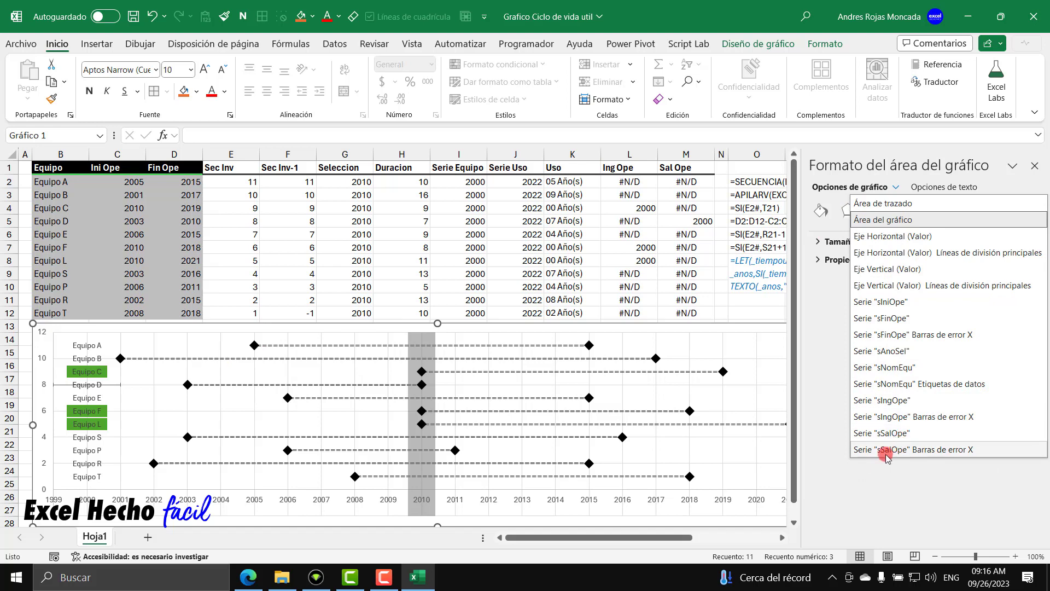
pyautogui.click(908, 449)
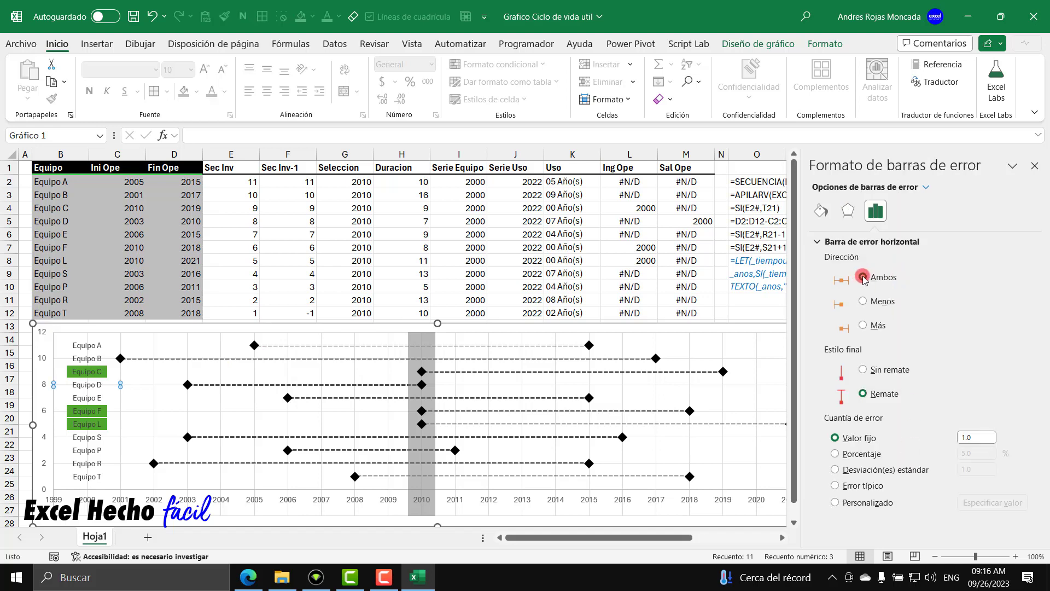
pyautogui.click(863, 370)
pyautogui.click(958, 438)
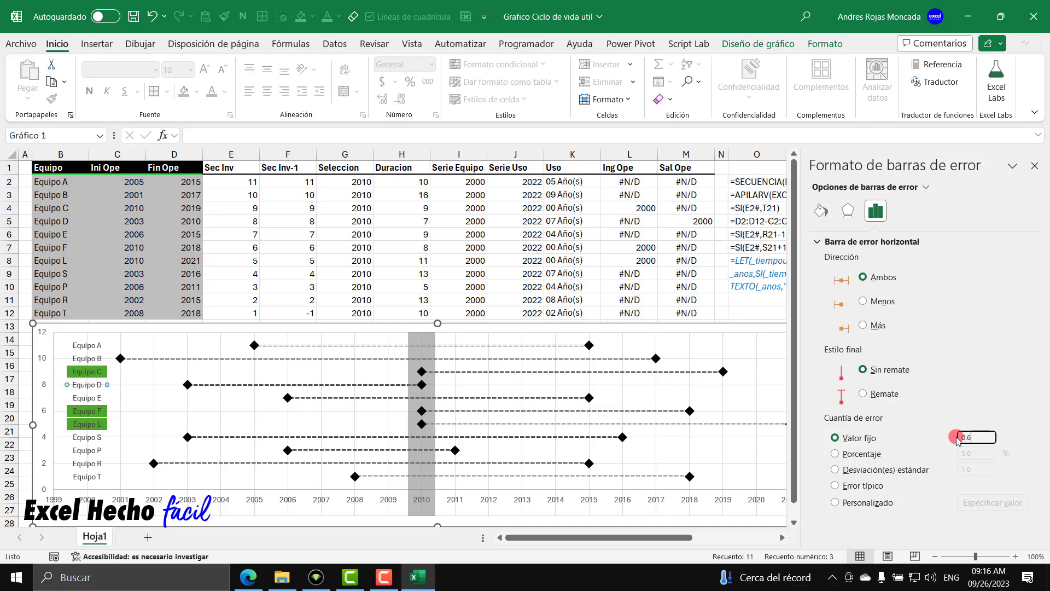
# Format the "sSalOpe" horizontal error bars as a solid line in the orange theme color
pyautogui.click(821, 211)
pyautogui.click(830, 278)
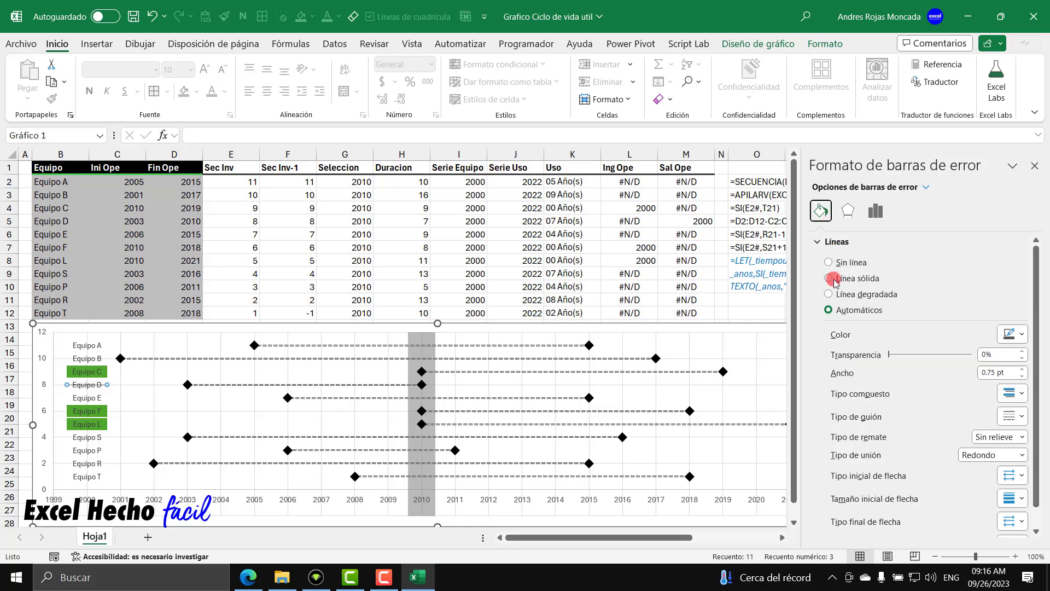
pyautogui.click(1012, 334)
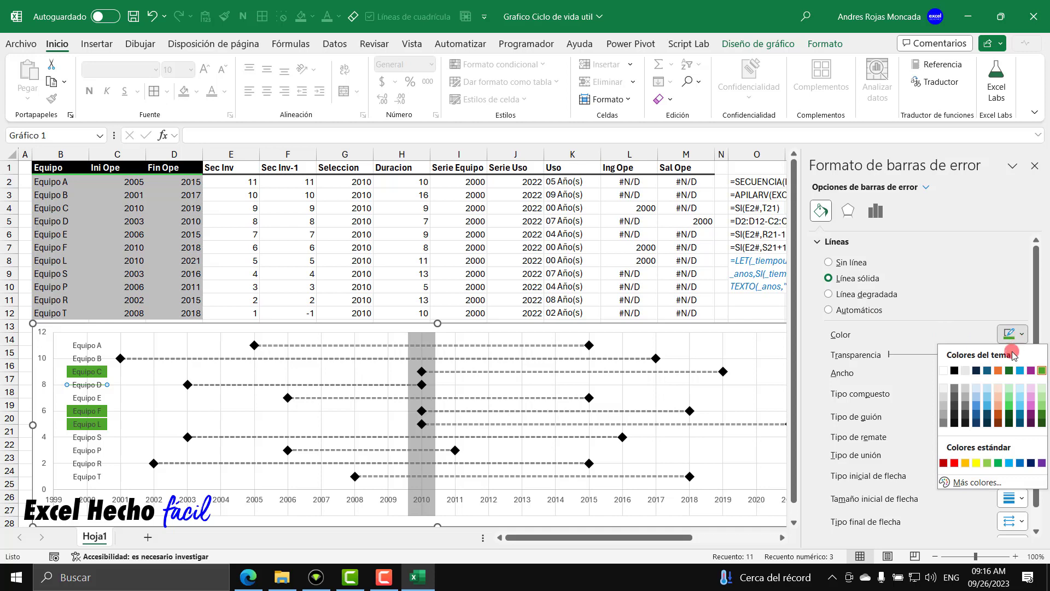
pyautogui.click(998, 371)
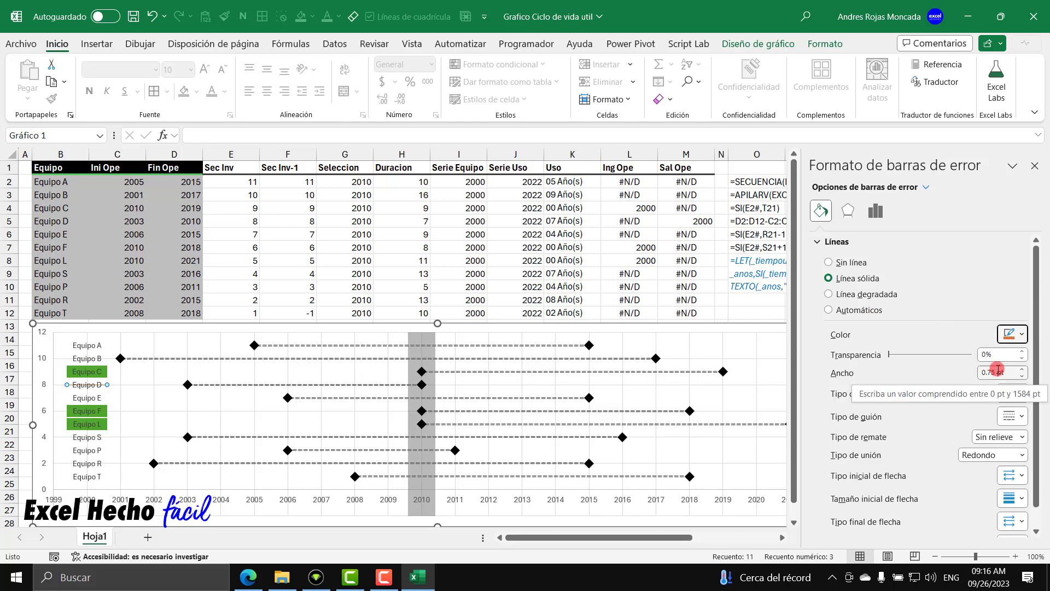
# Set the line width of the "sSalOpe" horizontal error bars to 11 pt
pyautogui.click(1022, 368)
pyautogui.click(1021, 370)
pyautogui.click(1021, 369)
pyautogui.click(1021, 370)
pyautogui.click(1021, 370)
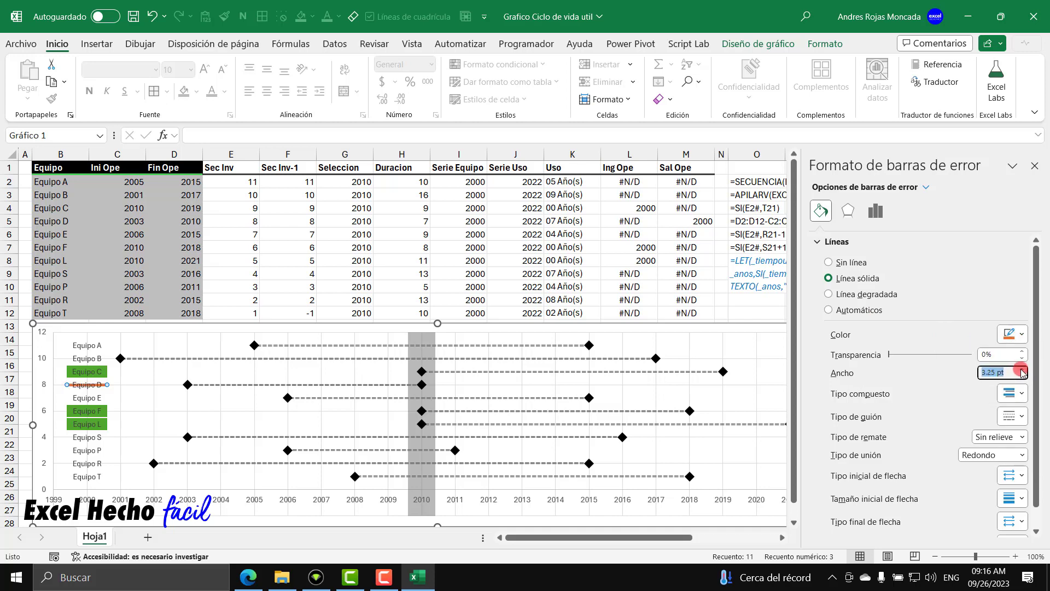
pyautogui.click(1022, 370)
pyautogui.click(1022, 370)
pyautogui.write('11')
pyautogui.press('Return')
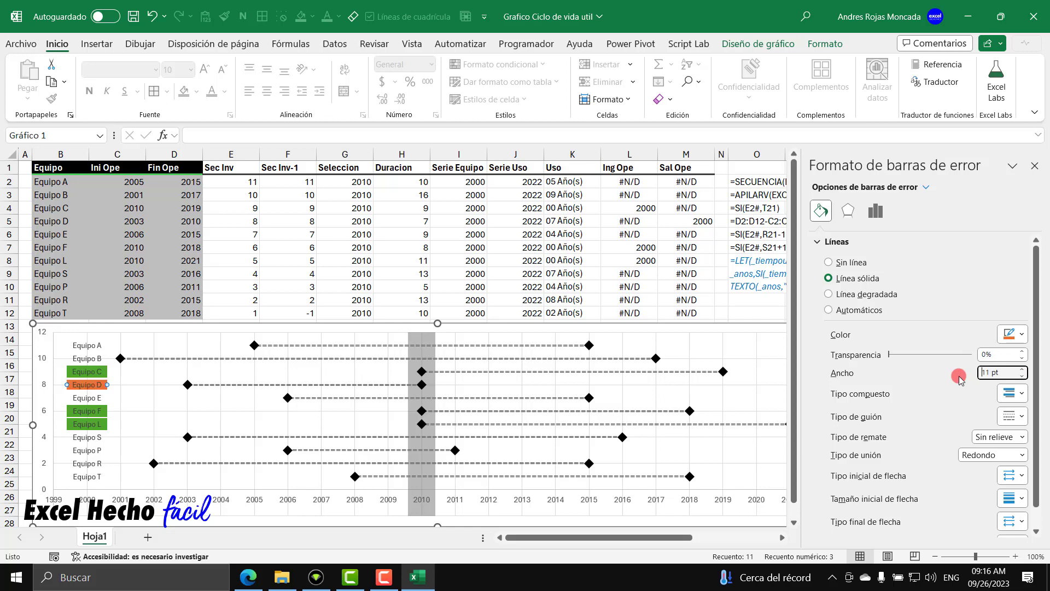
# Set the line width of the "sSalOpe" horizontal error bars to 13 pt, matching those of "sIngOpe", and deselect the chart
pyautogui.click(927, 189)
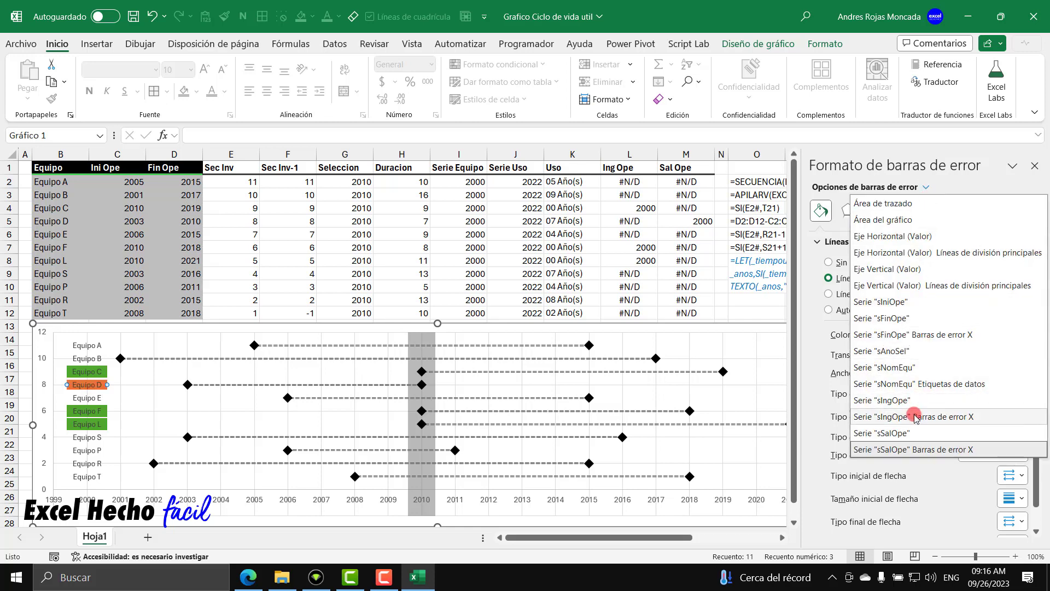
pyautogui.click(916, 417)
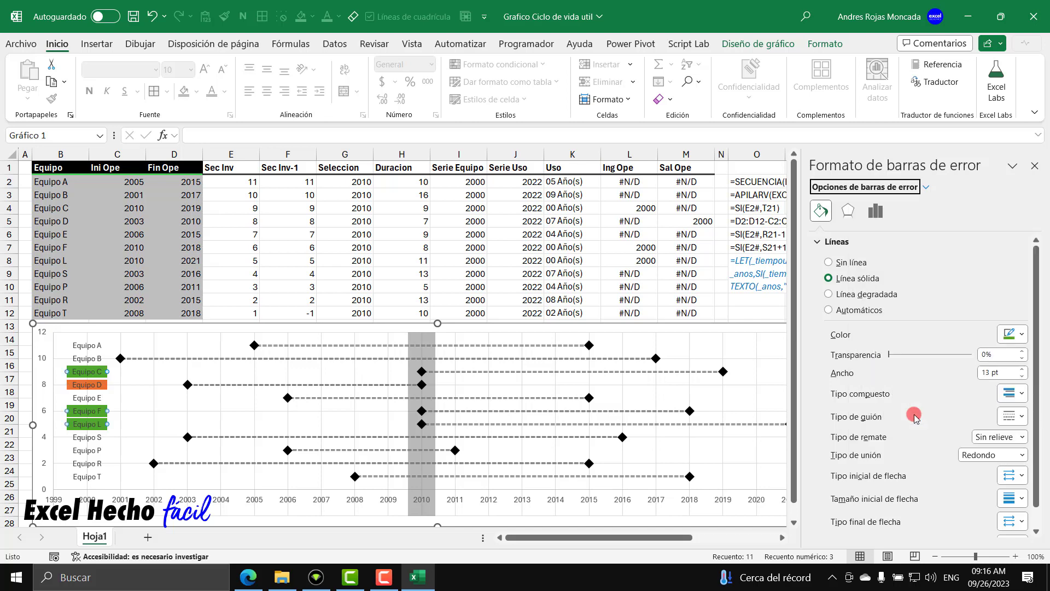
pyautogui.click(994, 373)
pyautogui.click(925, 187)
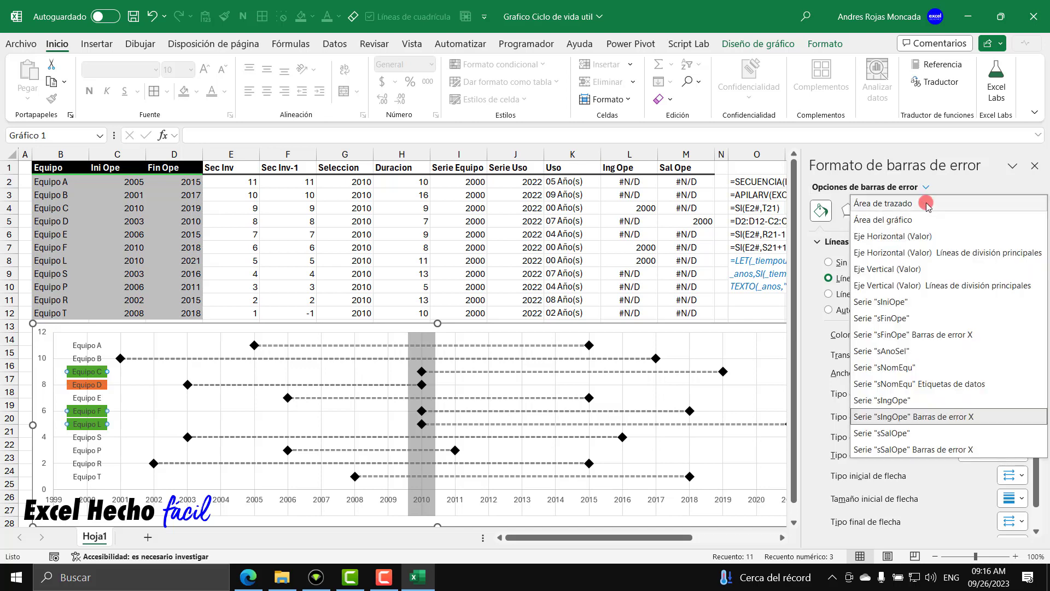
pyautogui.click(927, 444)
pyautogui.click(993, 372)
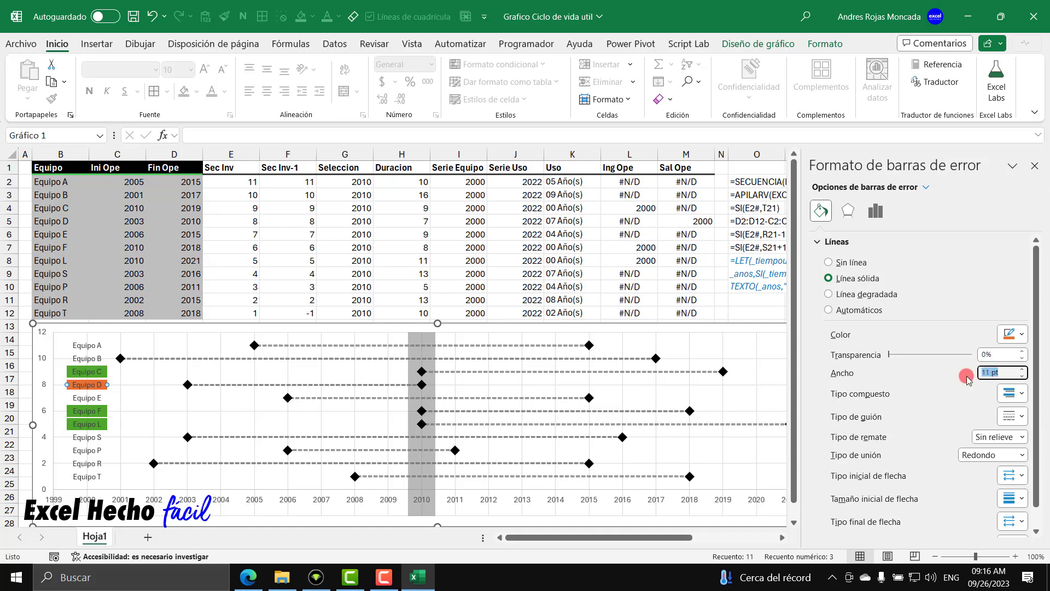
pyautogui.write('13')
pyautogui.press('Return')
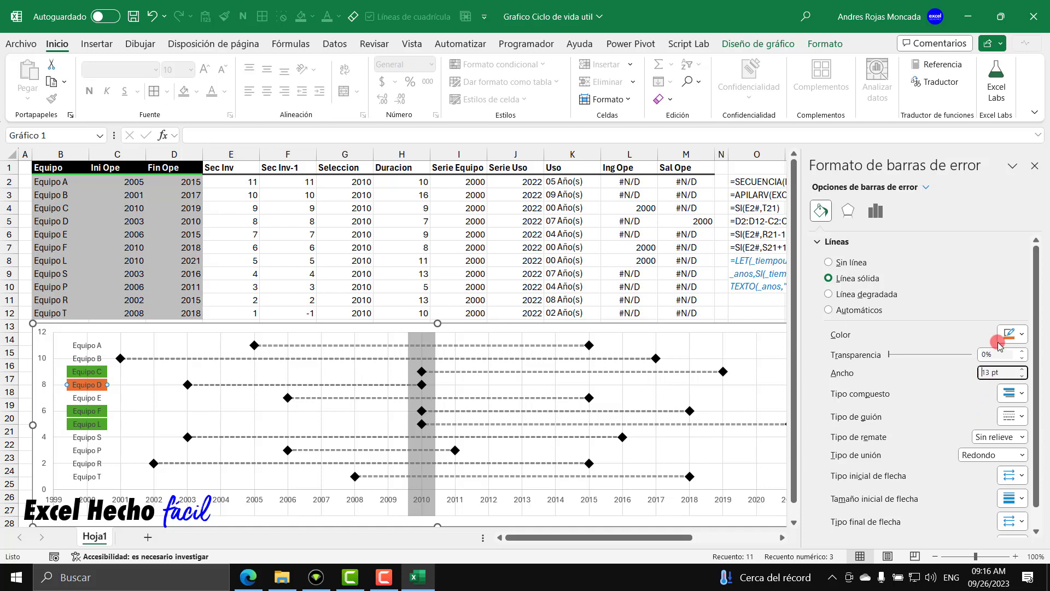
pyautogui.click(1034, 166)
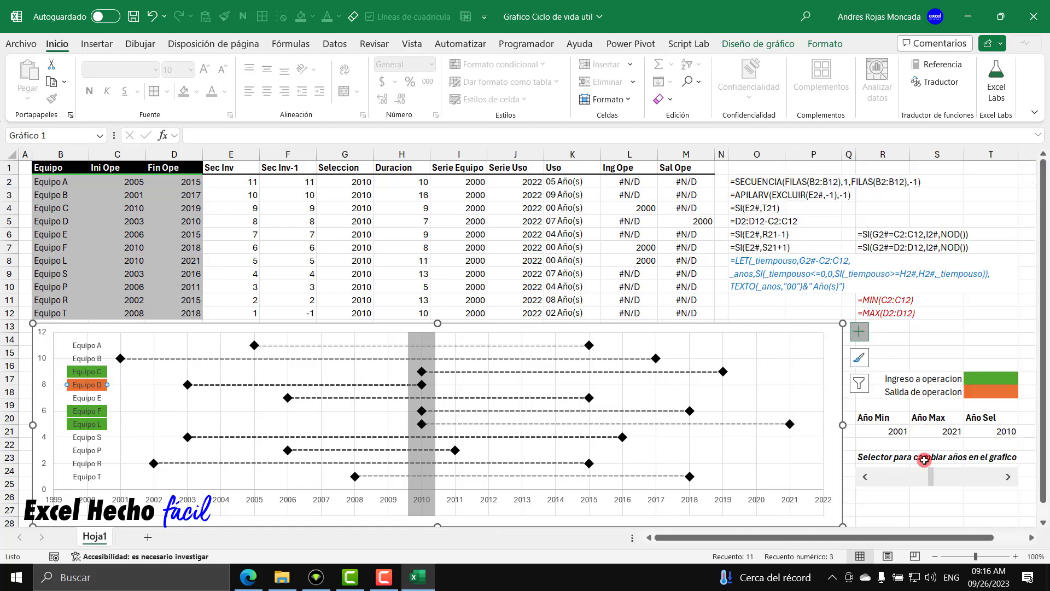
pyautogui.press('Escape')
pyautogui.press('Escape')
pyautogui.press('Escape')
pyautogui.press('Escape')
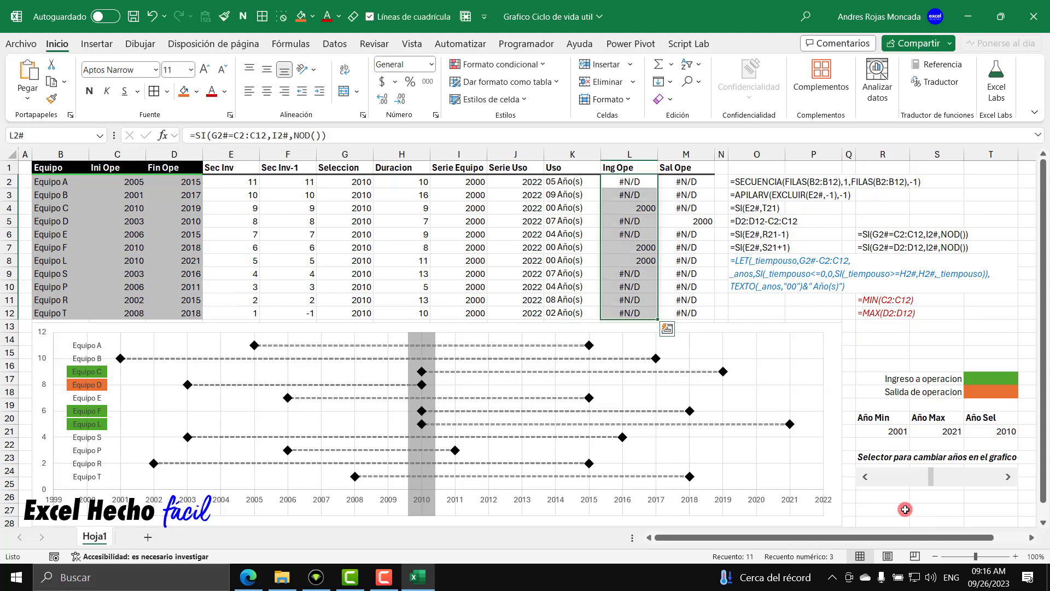
# Step the selected year back to 2001 one year at a time to check the name label highlights in the chart
pyautogui.click(865, 476)
pyautogui.click(866, 476)
pyautogui.click(866, 476)
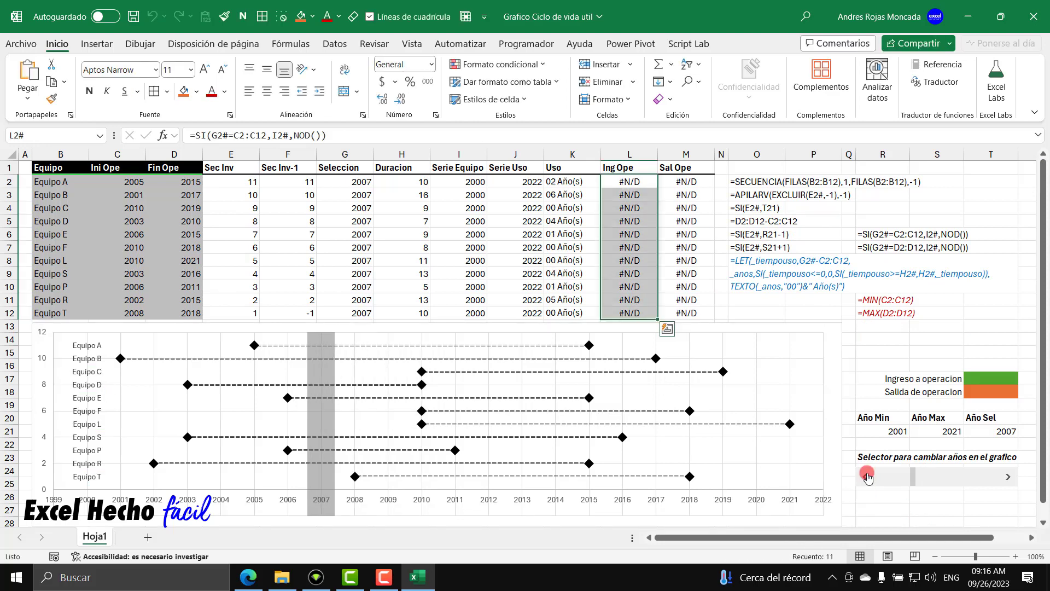
pyautogui.click(866, 476)
pyautogui.click(866, 476)
pyautogui.click(866, 477)
pyautogui.click(866, 476)
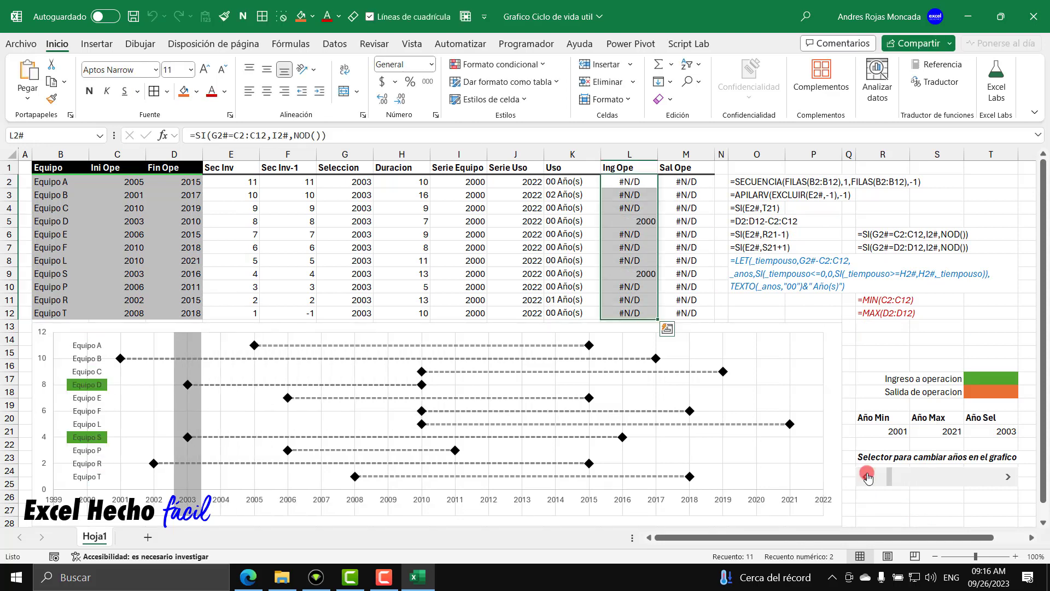
pyautogui.click(866, 476)
pyautogui.click(866, 476)
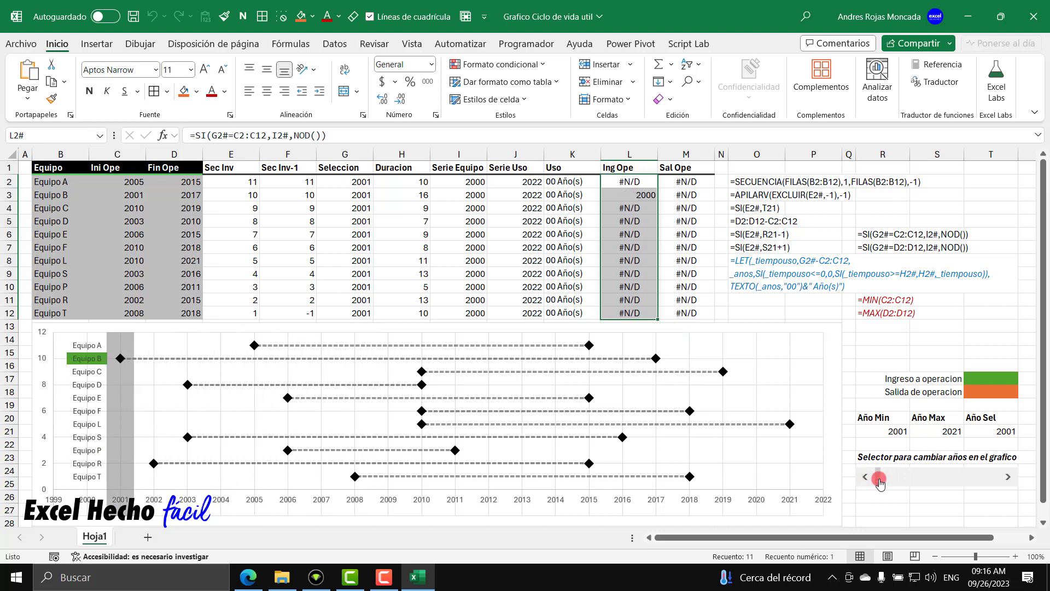
# Advance the selected year to 2021 one year at a time to examine the entry and exit highlights, finishing back at 2010
pyautogui.click(1009, 477)
pyautogui.click(1008, 476)
pyautogui.click(1008, 476)
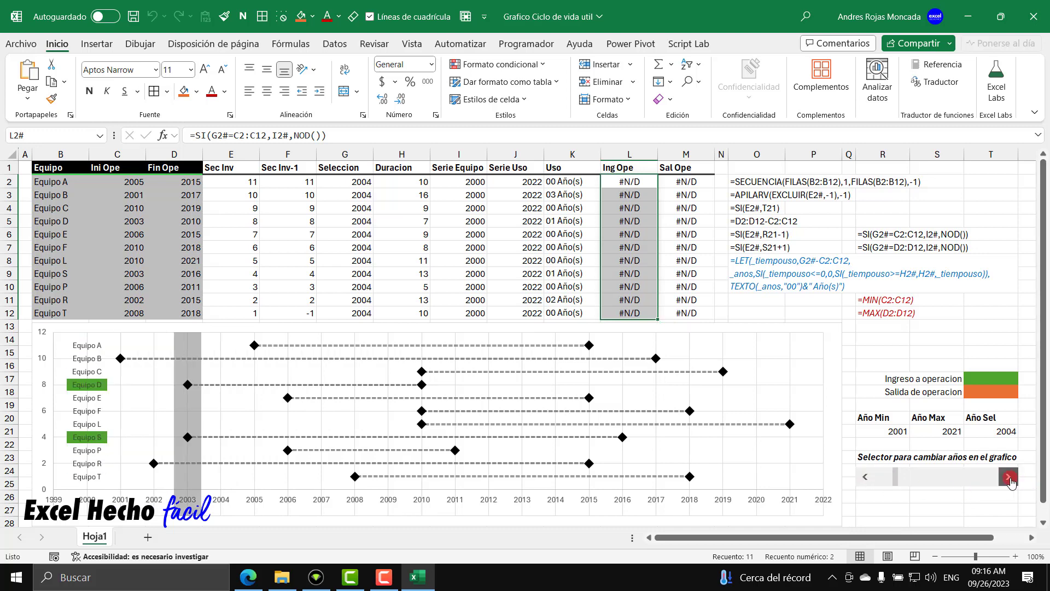
pyautogui.click(1009, 476)
pyautogui.click(1009, 476)
pyautogui.click(1008, 476)
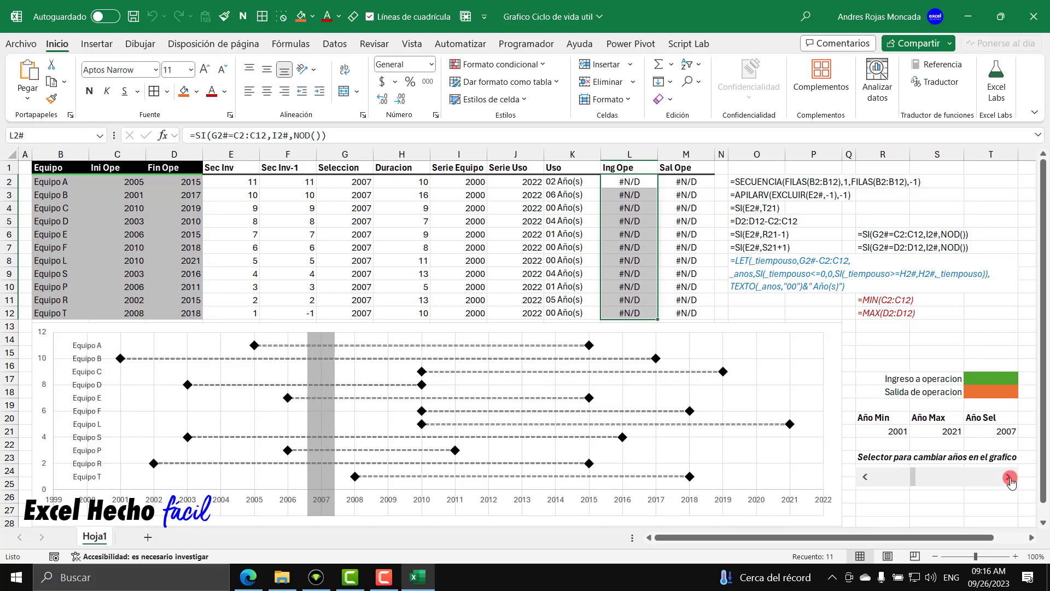
pyautogui.click(1009, 476)
pyautogui.click(1008, 477)
pyautogui.click(1009, 476)
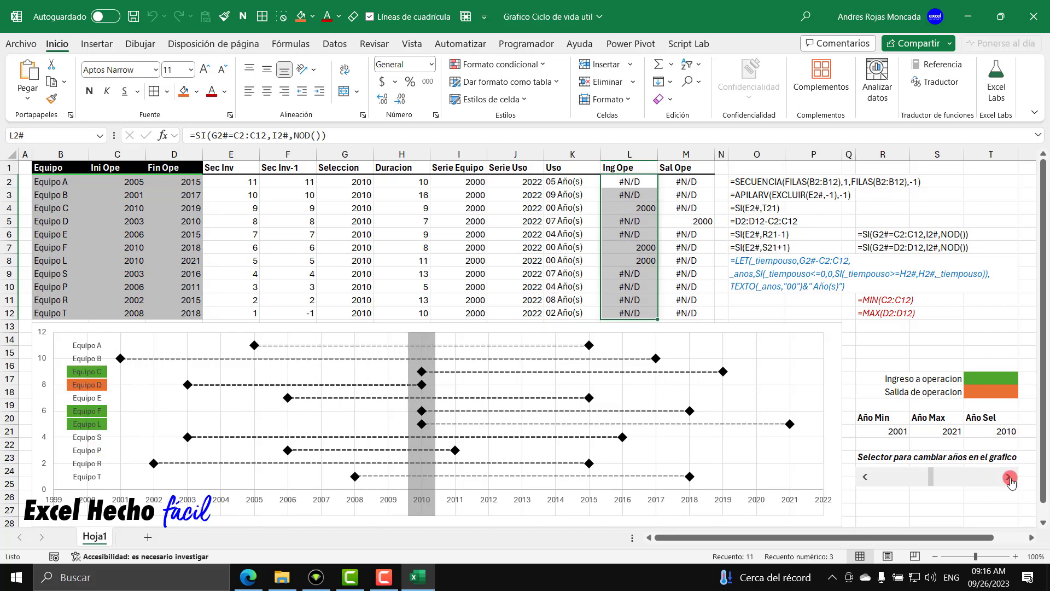
pyautogui.click(1009, 476)
pyautogui.click(1008, 476)
pyautogui.click(1009, 476)
pyautogui.click(1009, 477)
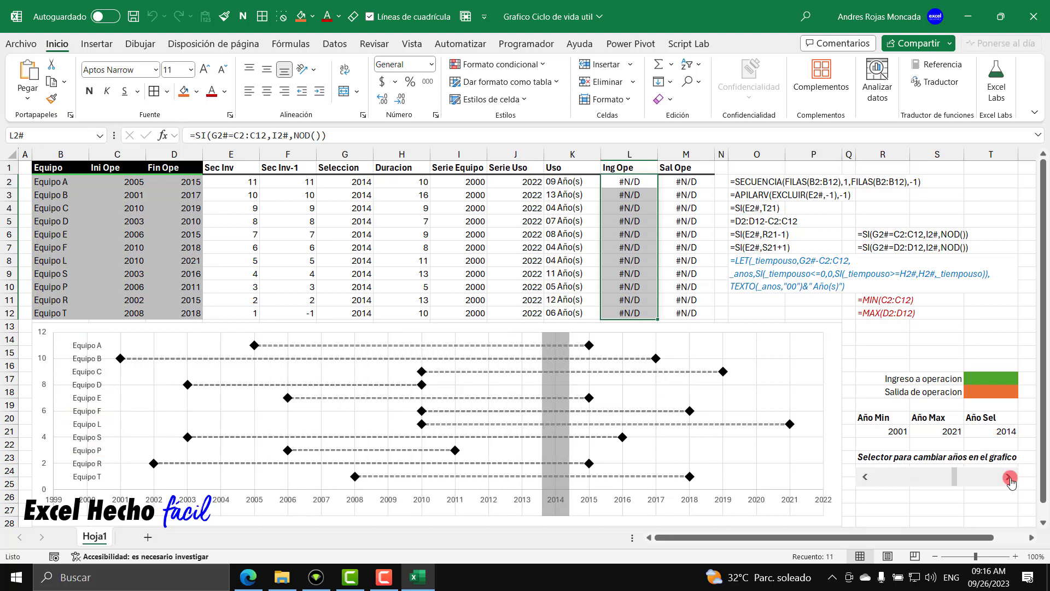
pyautogui.click(1008, 477)
pyautogui.click(1008, 476)
pyautogui.click(1008, 476)
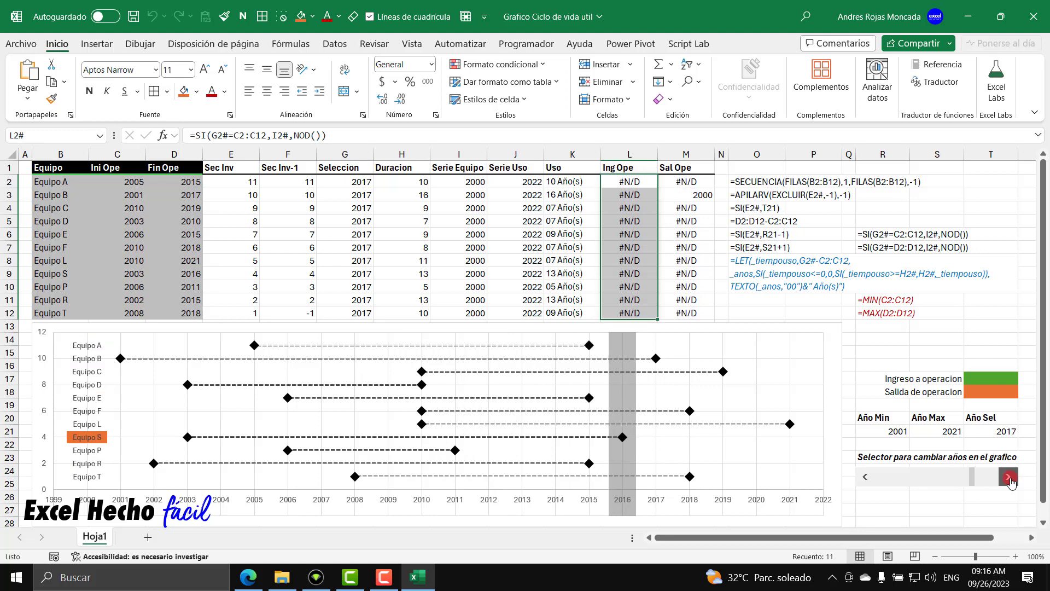
pyautogui.click(1008, 476)
pyautogui.click(1008, 477)
pyautogui.click(1009, 476)
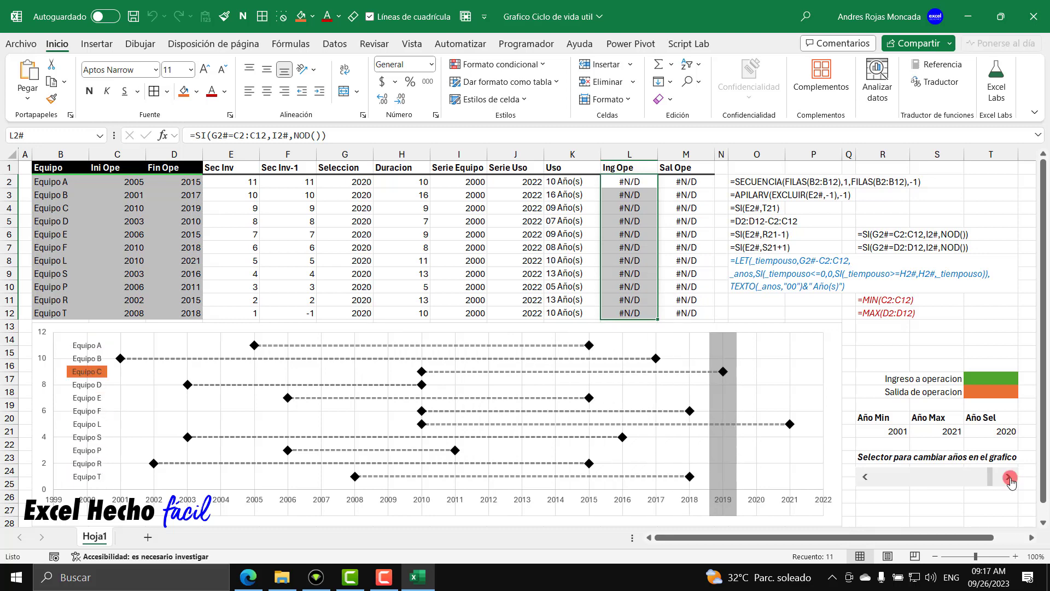
pyautogui.click(1009, 476)
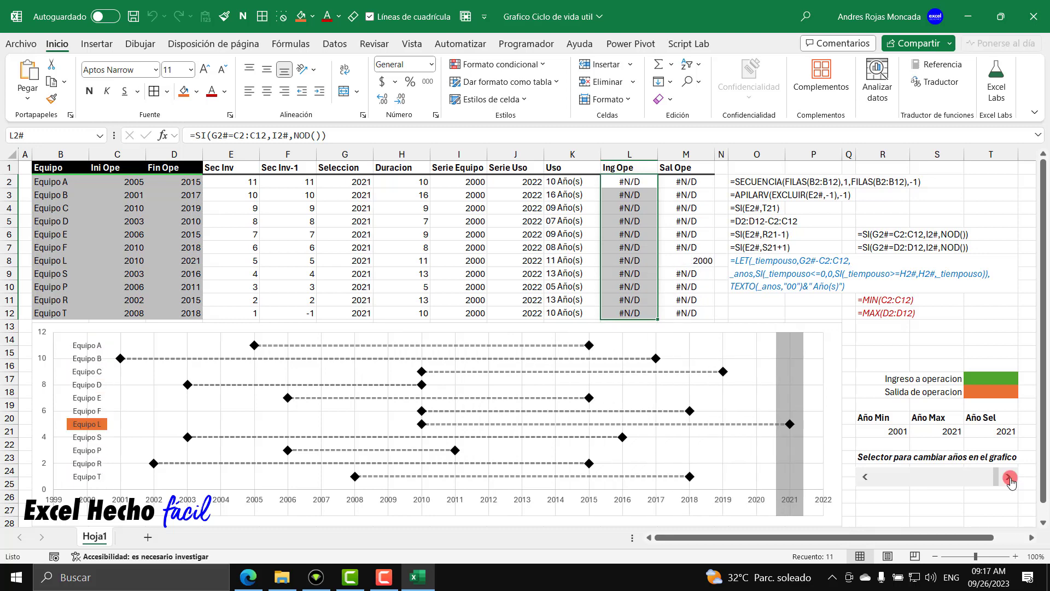
pyautogui.click(946, 480)
pyautogui.click(863, 478)
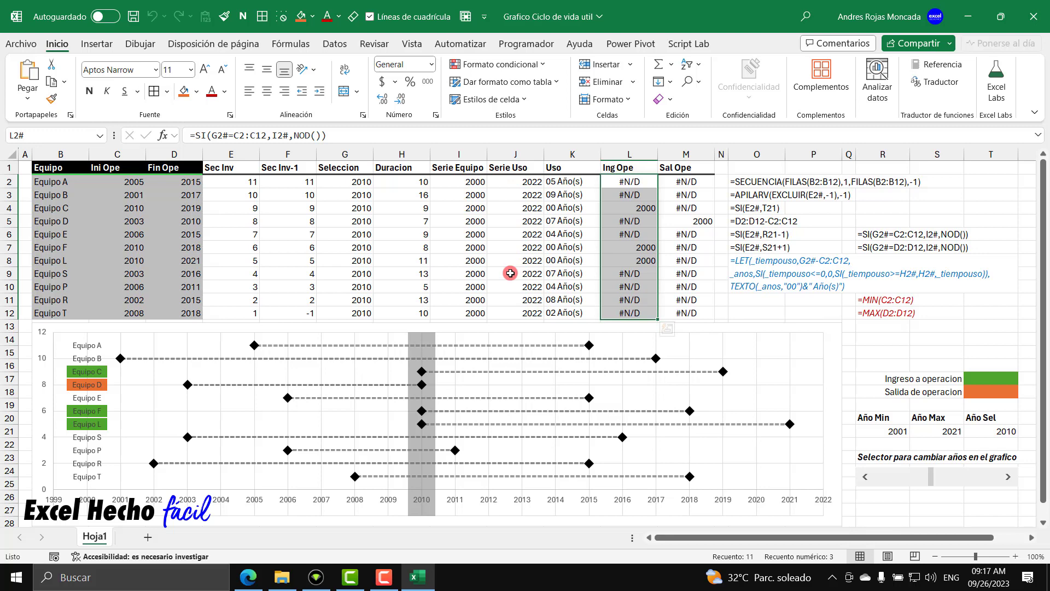
# Add a new chart series named "sTieUso" with the Serie Uso range J2:J12 as its X values
pyautogui.click(762, 326)
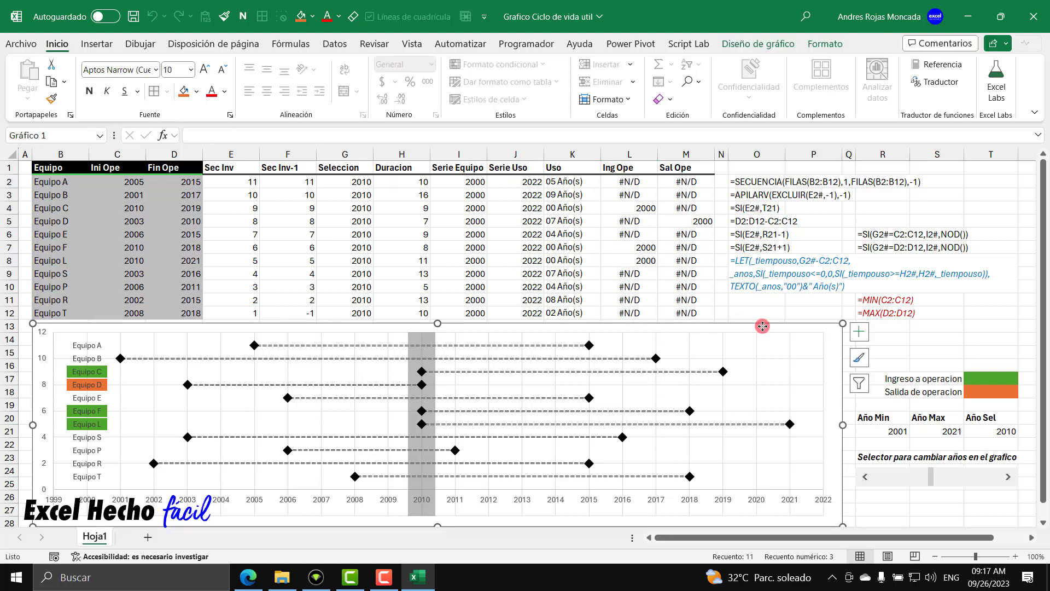
pyautogui.press('ctrl')
pyautogui.press('Escape')
pyautogui.rightClick(762, 326)
pyautogui.click(819, 346)
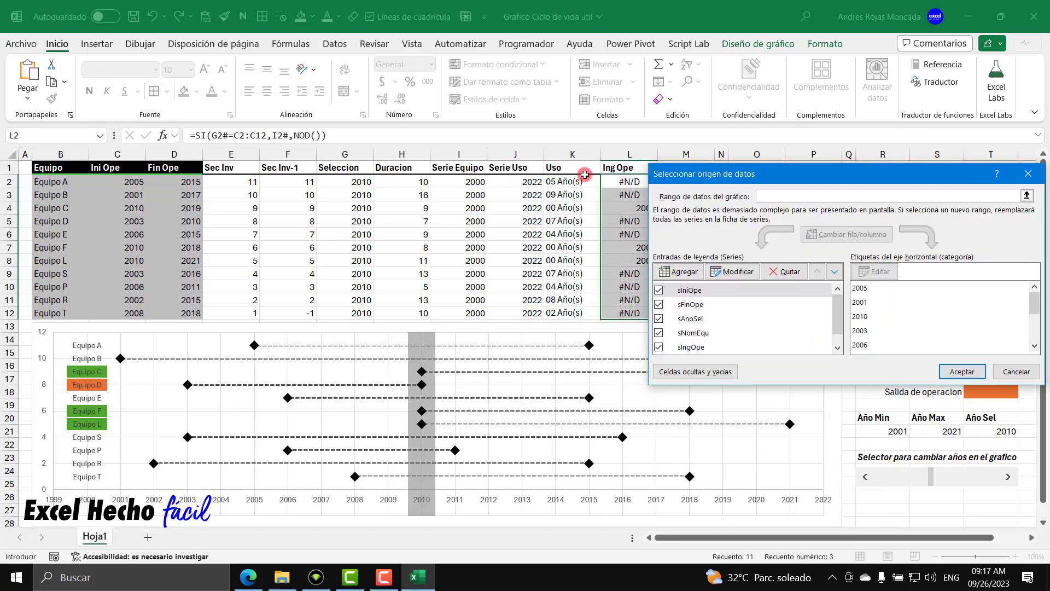
pyautogui.click(669, 272)
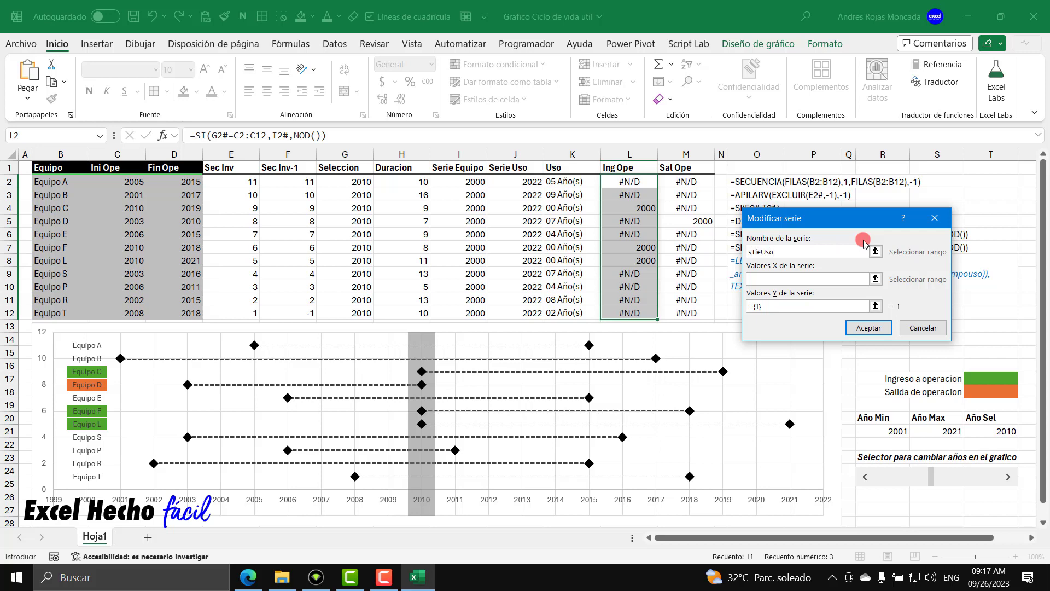
pyautogui.click(876, 279)
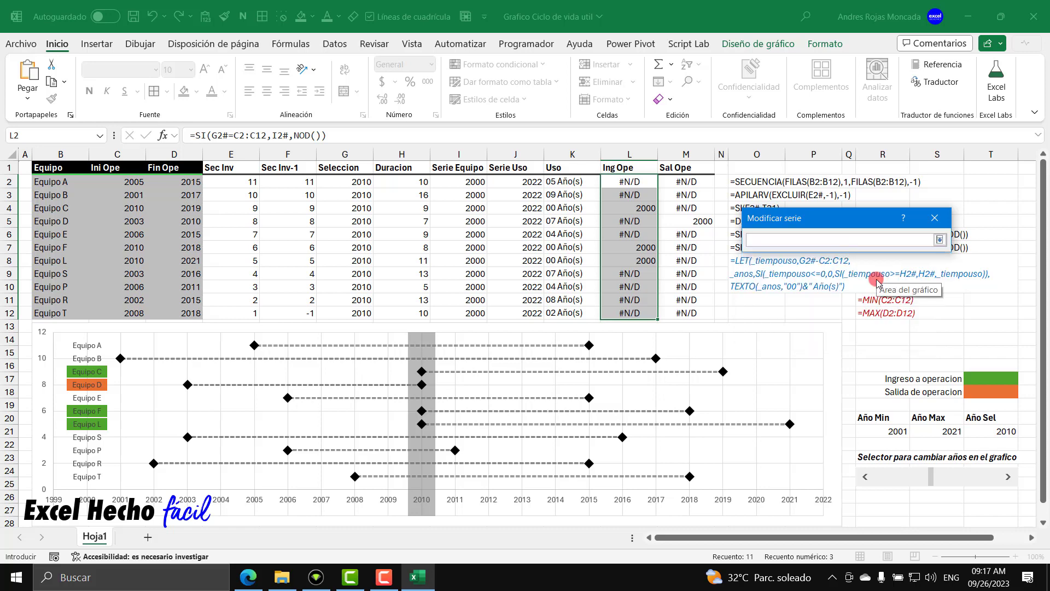
pyautogui.moveTo(530, 181); pyautogui.dragTo(525, 313)
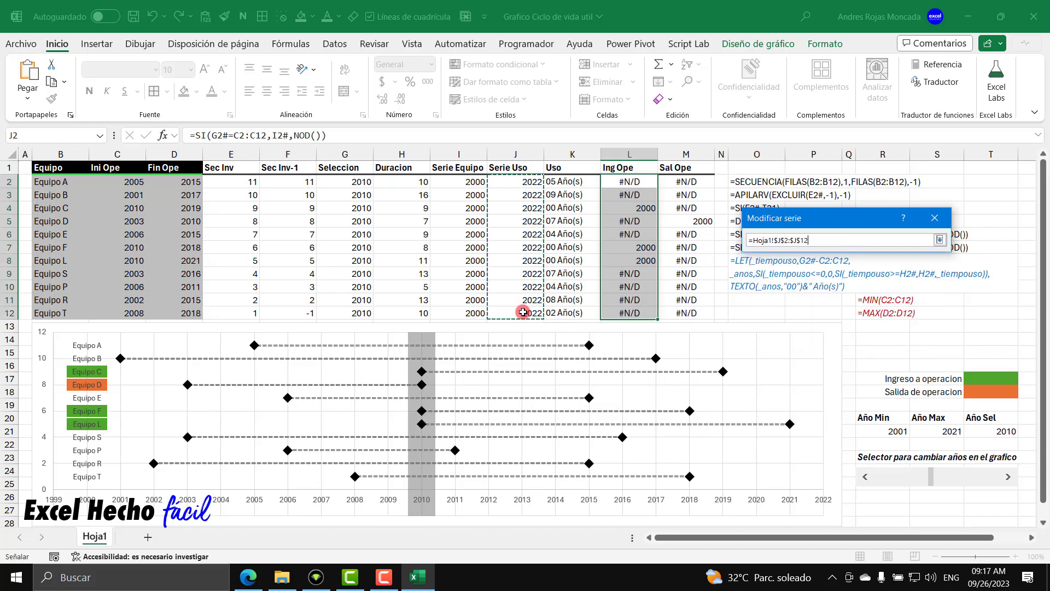
pyautogui.click(938, 241)
# Use the Sec Inv range E2:E12 as the Y values of "sTieUso" and accept the chart data source
pyautogui.click(887, 297)
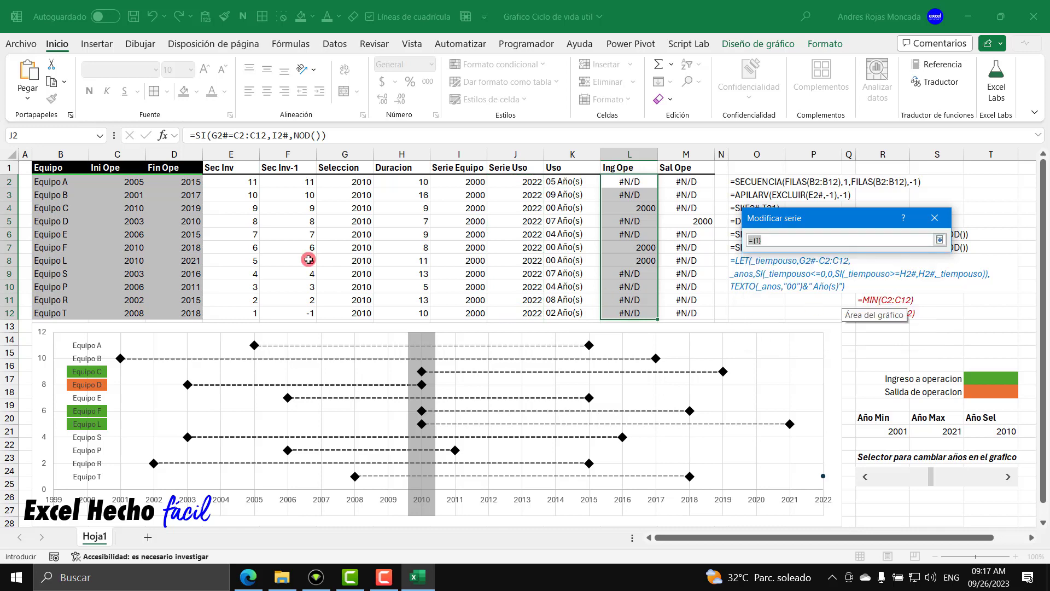
pyautogui.moveTo(229, 176); pyautogui.dragTo(219, 315)
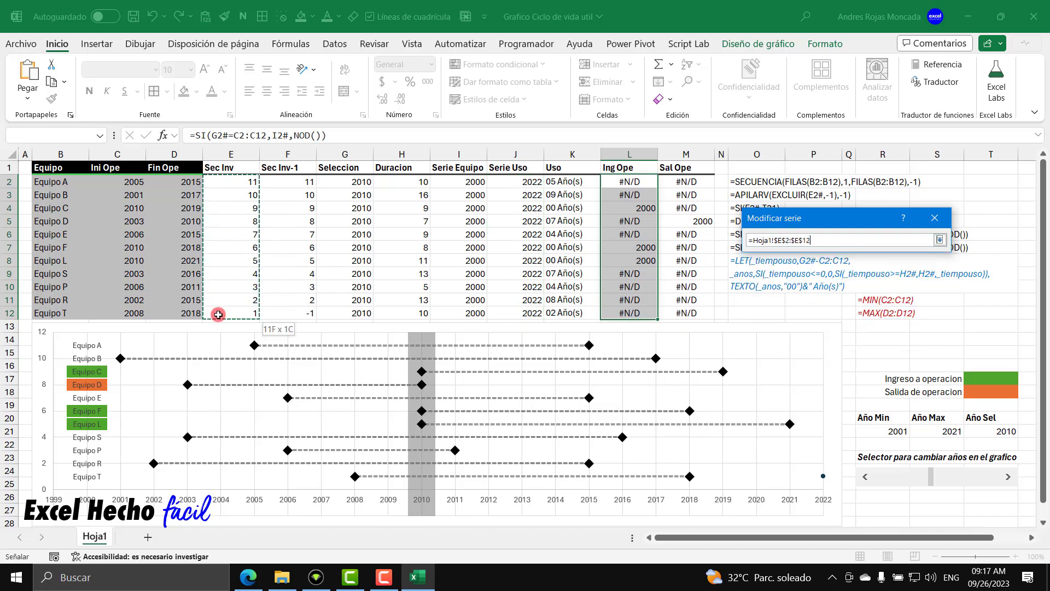
pyautogui.click(939, 241)
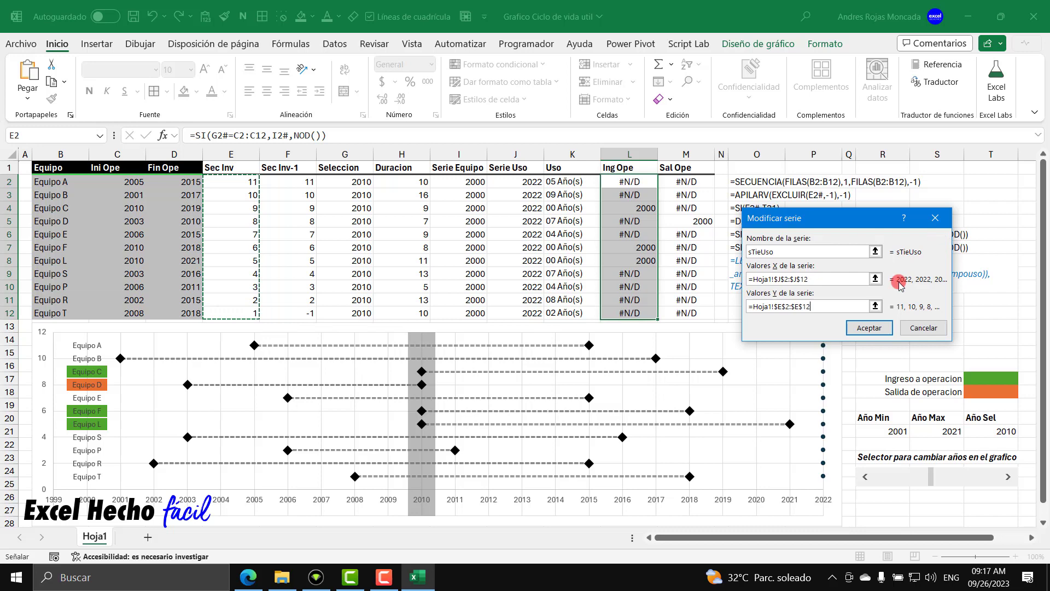
pyautogui.click(870, 329)
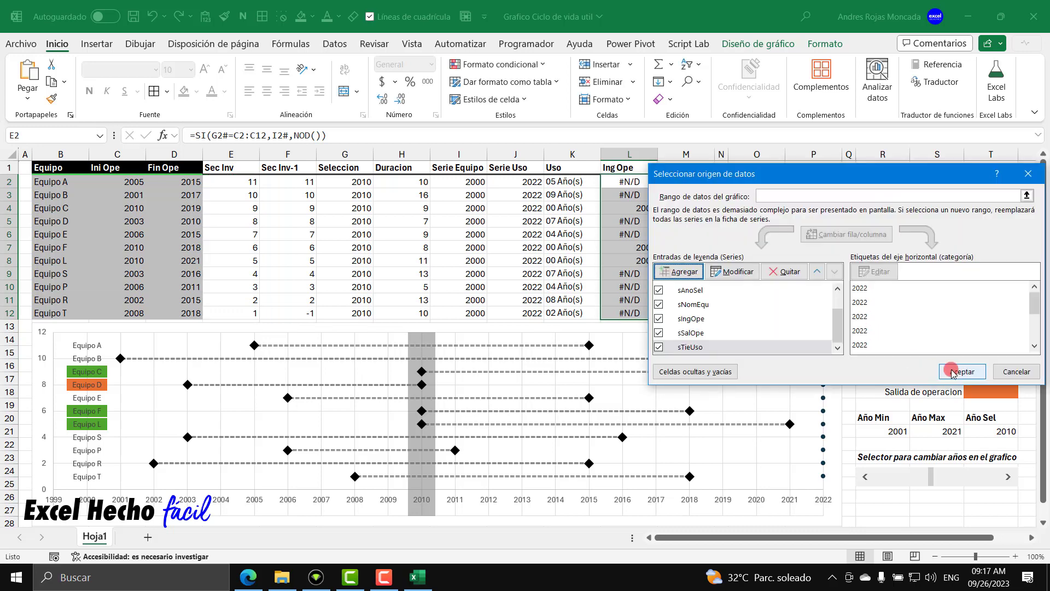
pyautogui.click(951, 372)
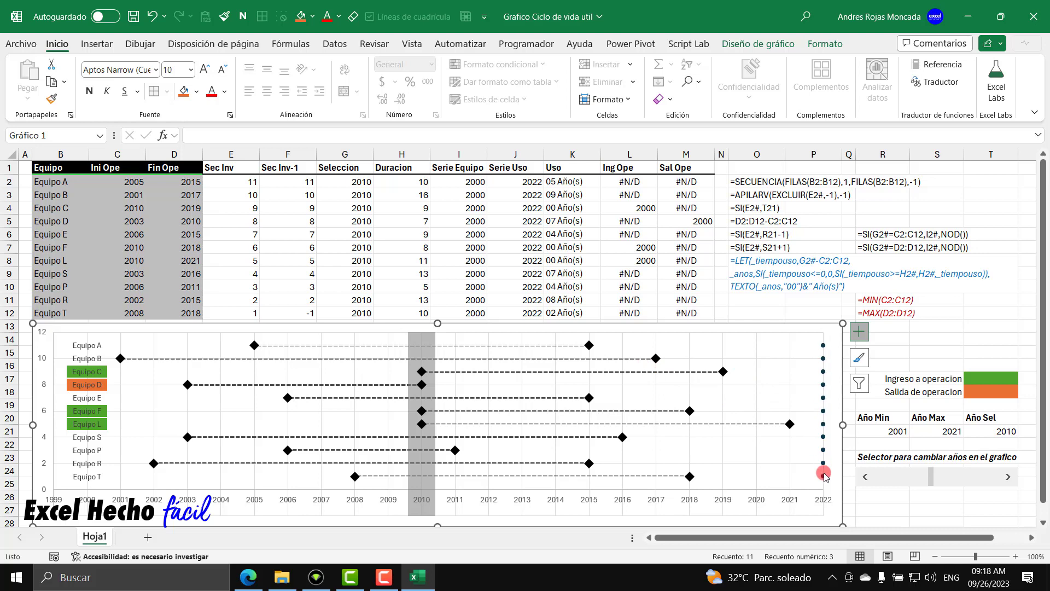
# Add data labels to the "sTieUso" series at 2022 on the horizontal axis
pyautogui.click(824, 348)
pyautogui.rightClick(825, 347)
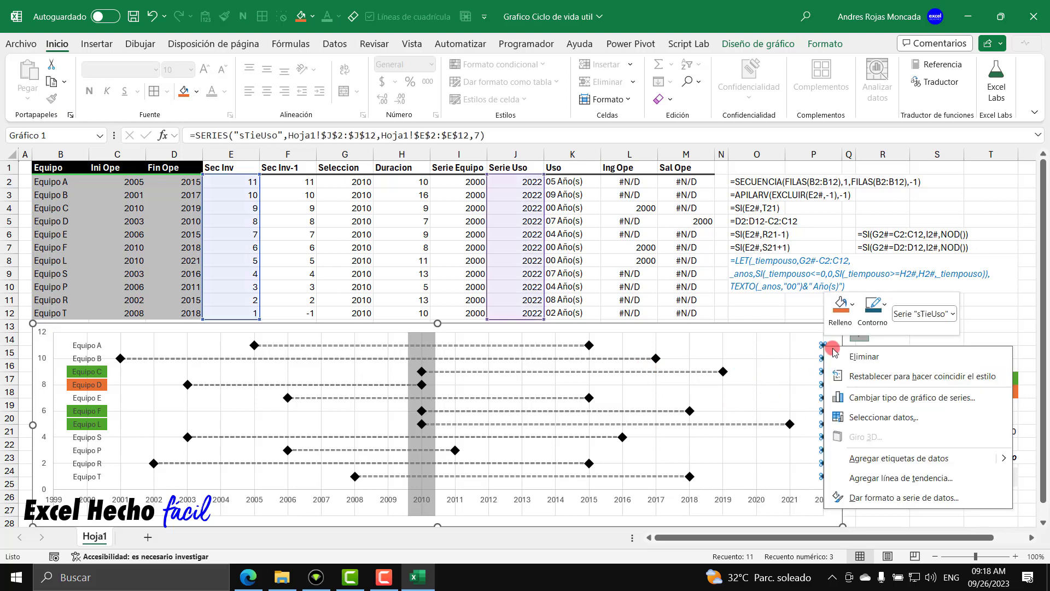
pyautogui.click(870, 463)
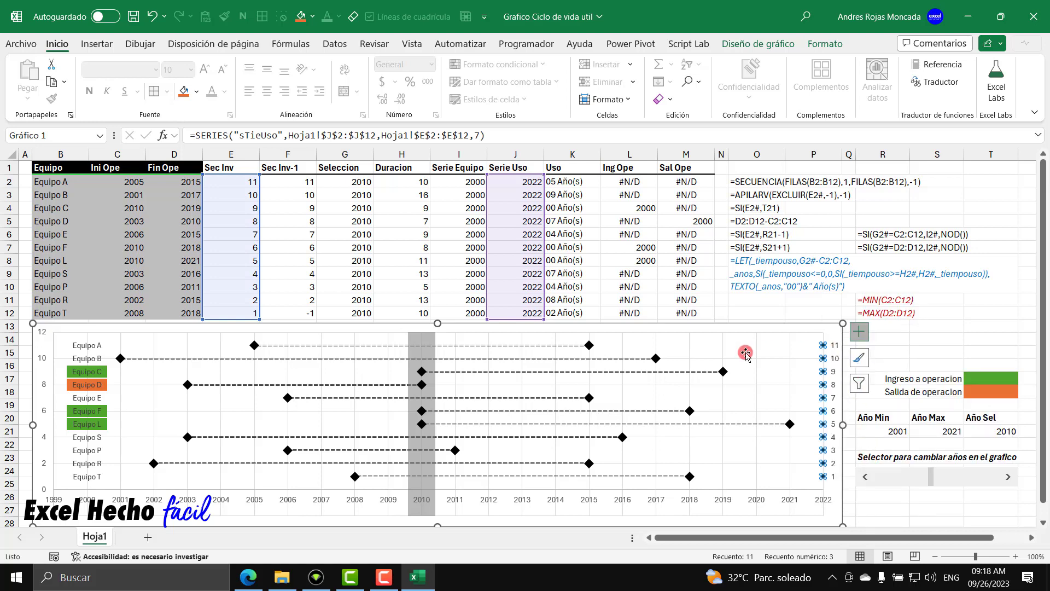
# Set the marker option of the "sTieUso" chart series to Ninguno
pyautogui.hotkey('ctrl', '1')
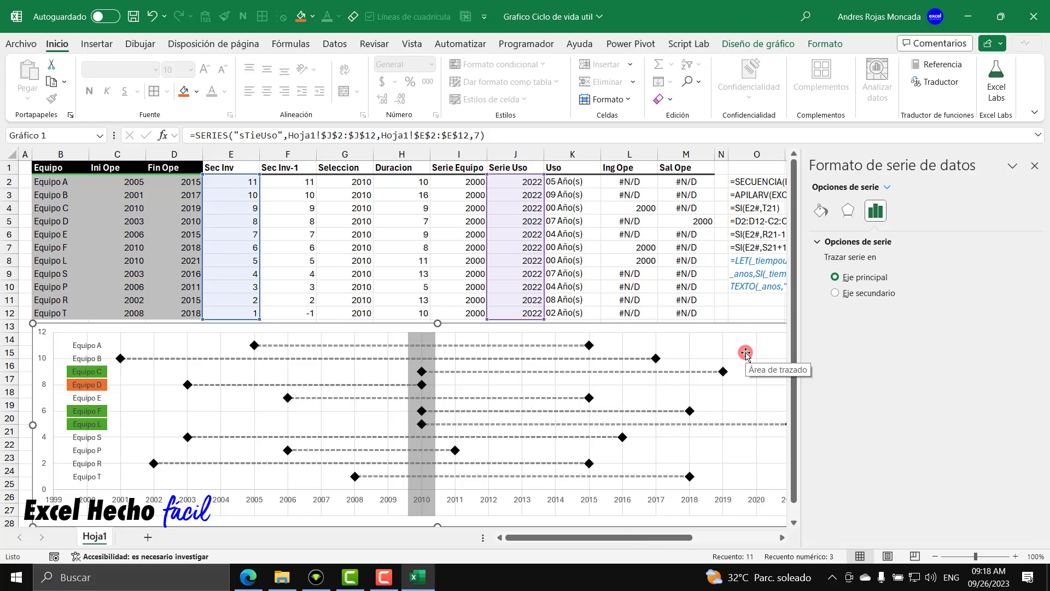
pyautogui.moveTo(667, 538); pyautogui.dragTo(739, 540)
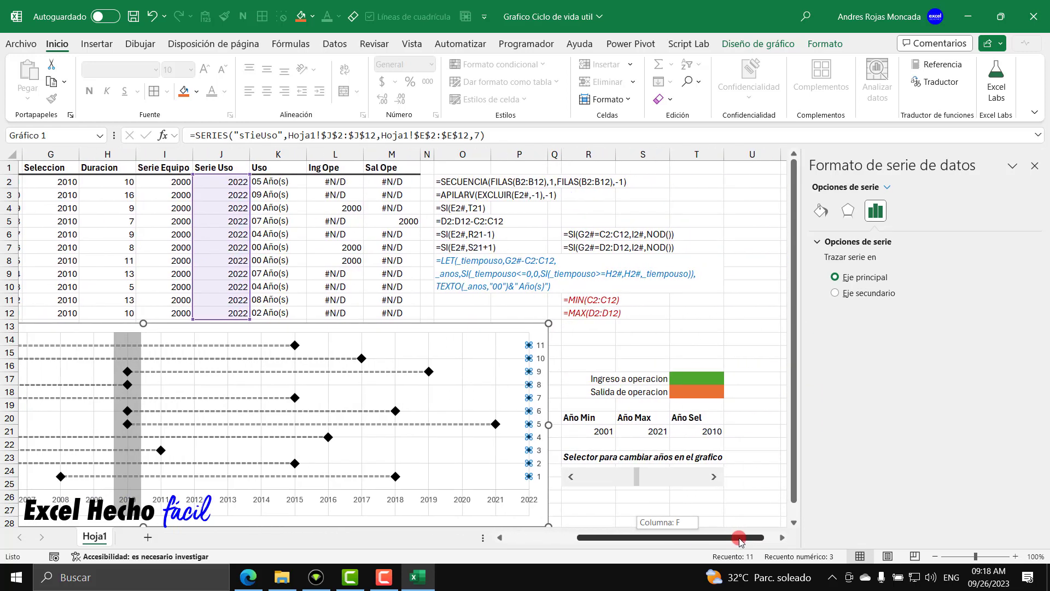
pyautogui.click(886, 187)
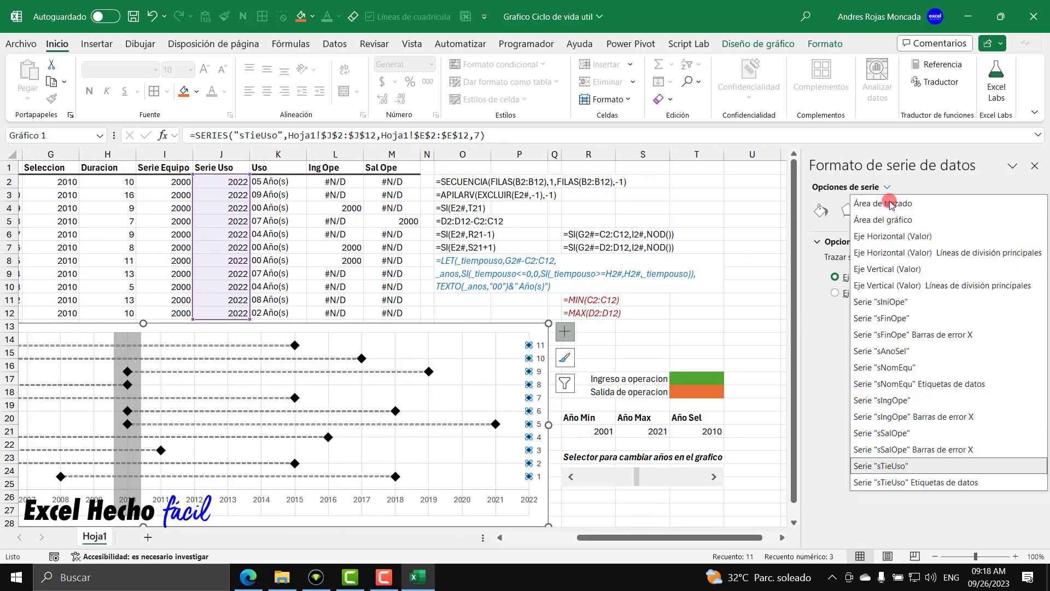
pyautogui.click(908, 466)
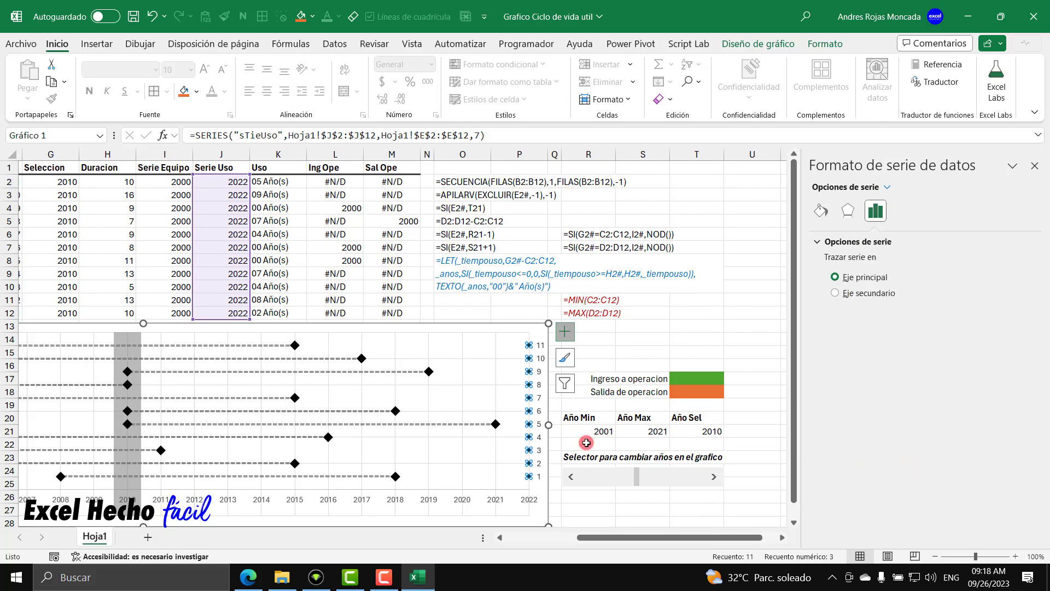
pyautogui.click(871, 218)
pyautogui.click(820, 211)
pyautogui.click(882, 242)
pyautogui.click(819, 279)
pyautogui.click(818, 260)
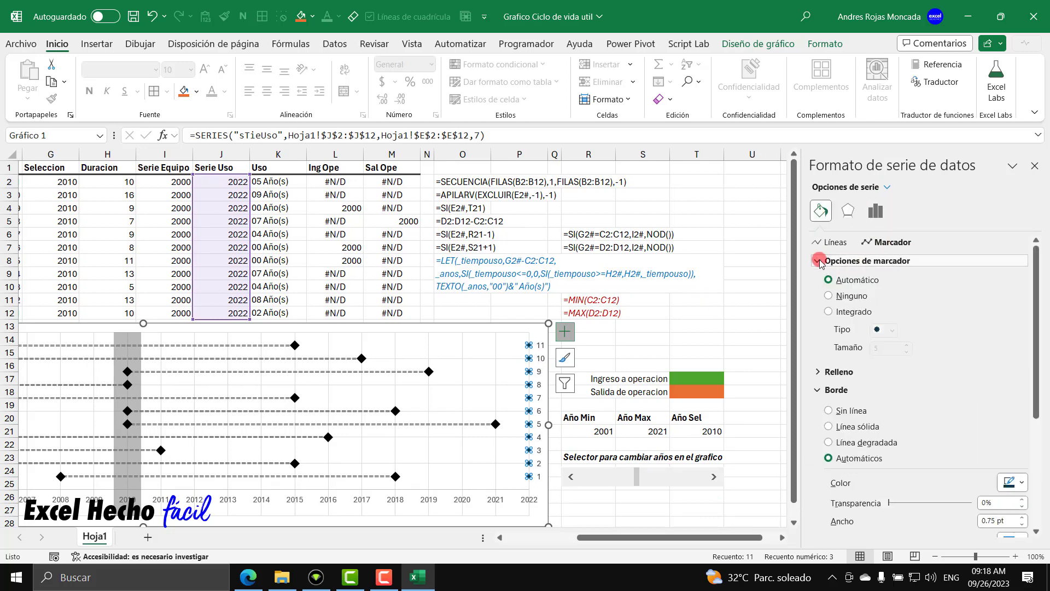
pyautogui.click(838, 296)
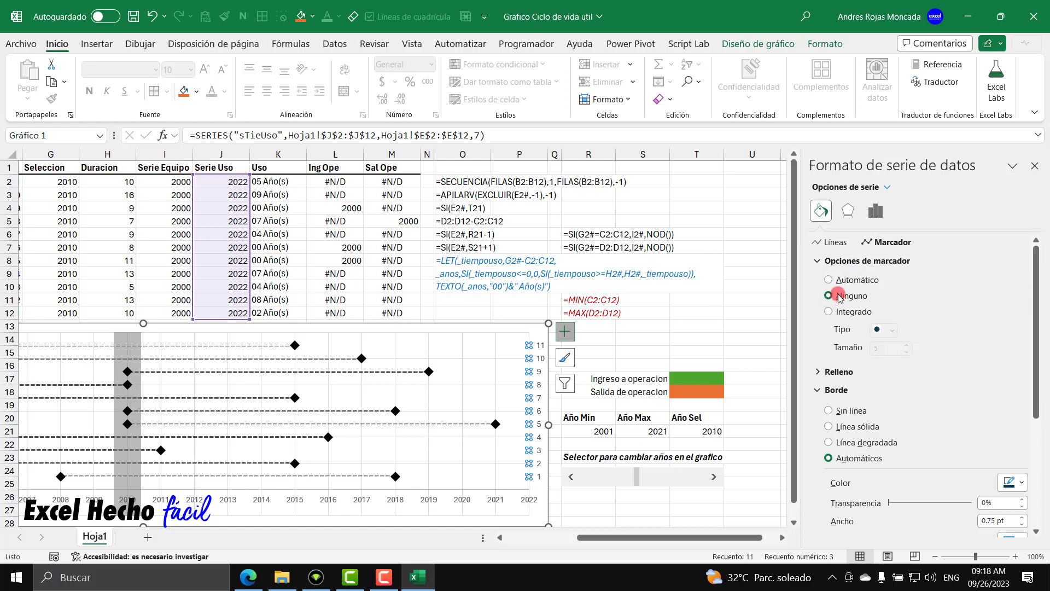
# Add cell values from the Uso range K2:K12 to the data labels of the "sTieUso" series
pyautogui.click(886, 187)
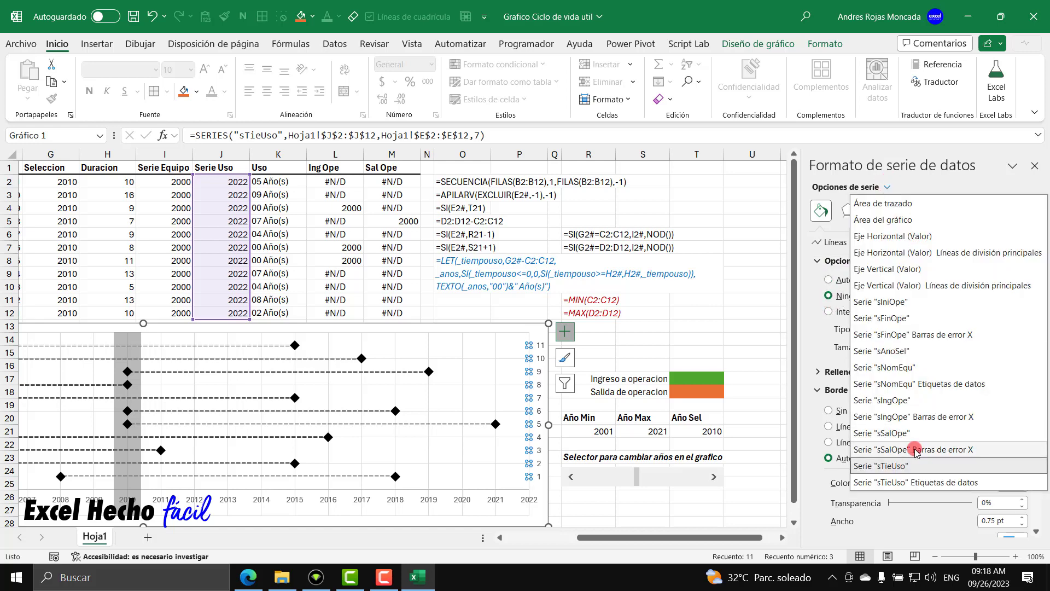
pyautogui.click(911, 482)
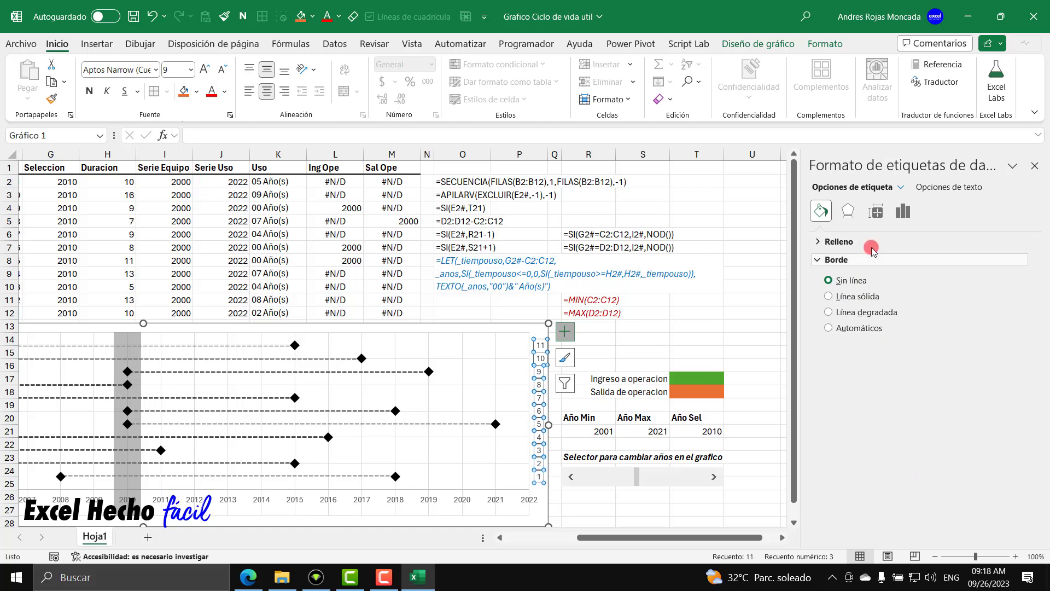
pyautogui.click(903, 212)
pyautogui.click(859, 293)
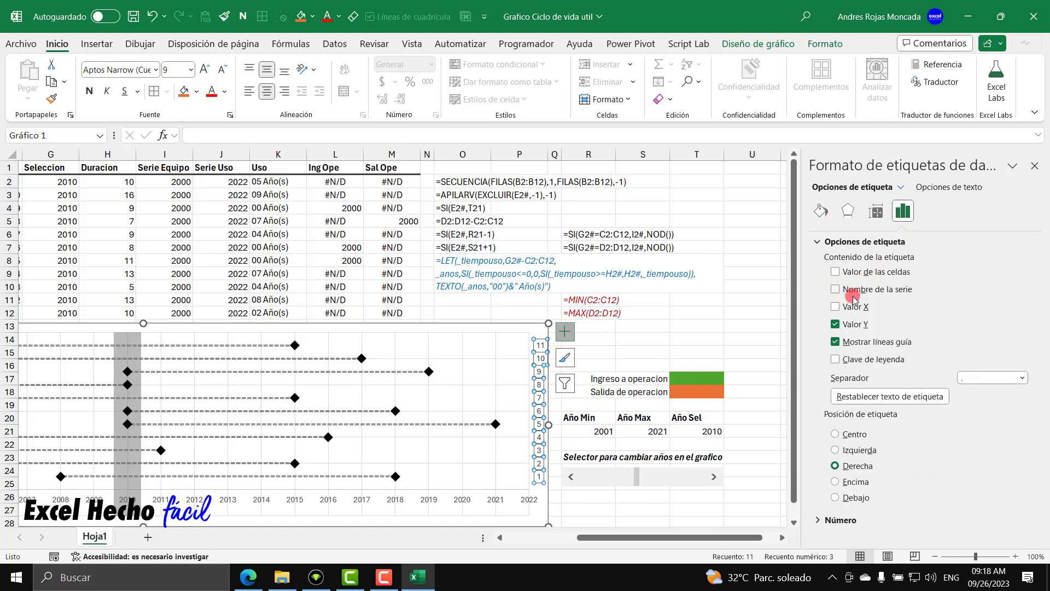
pyautogui.click(835, 272)
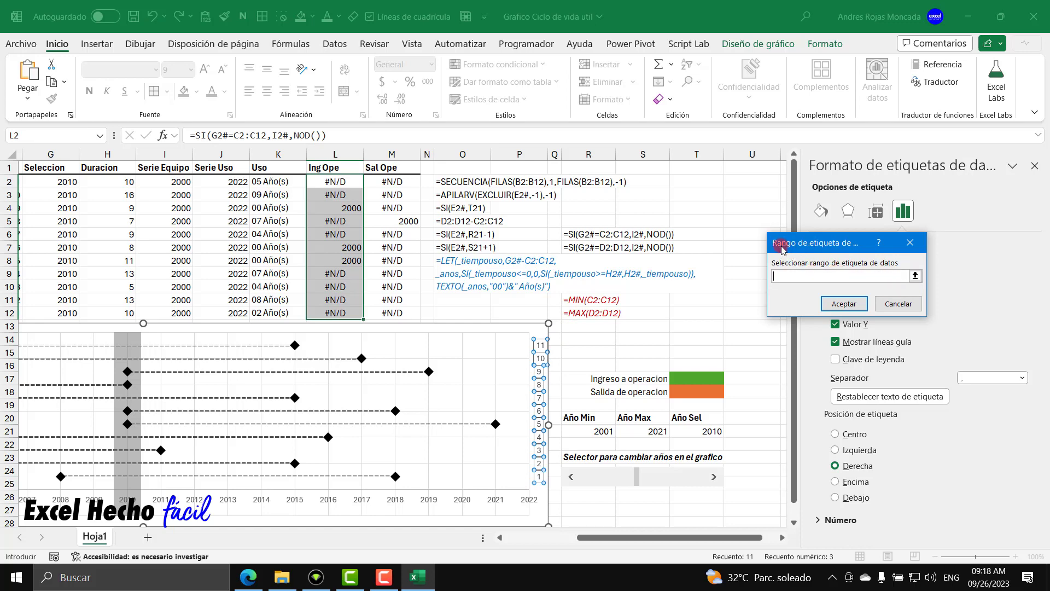
pyautogui.click(915, 275)
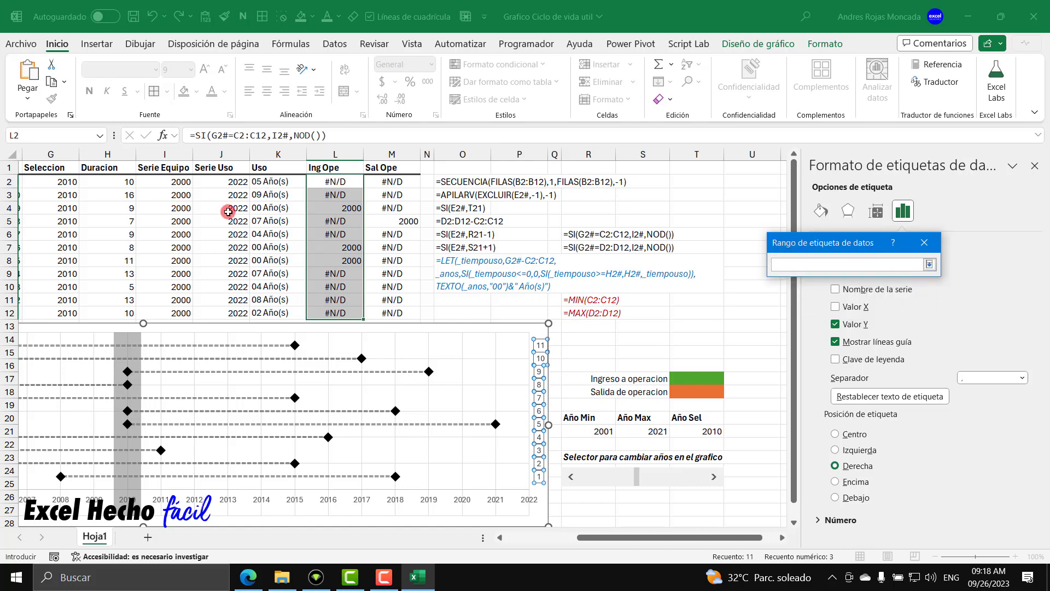
pyautogui.moveTo(262, 188); pyautogui.dragTo(273, 311)
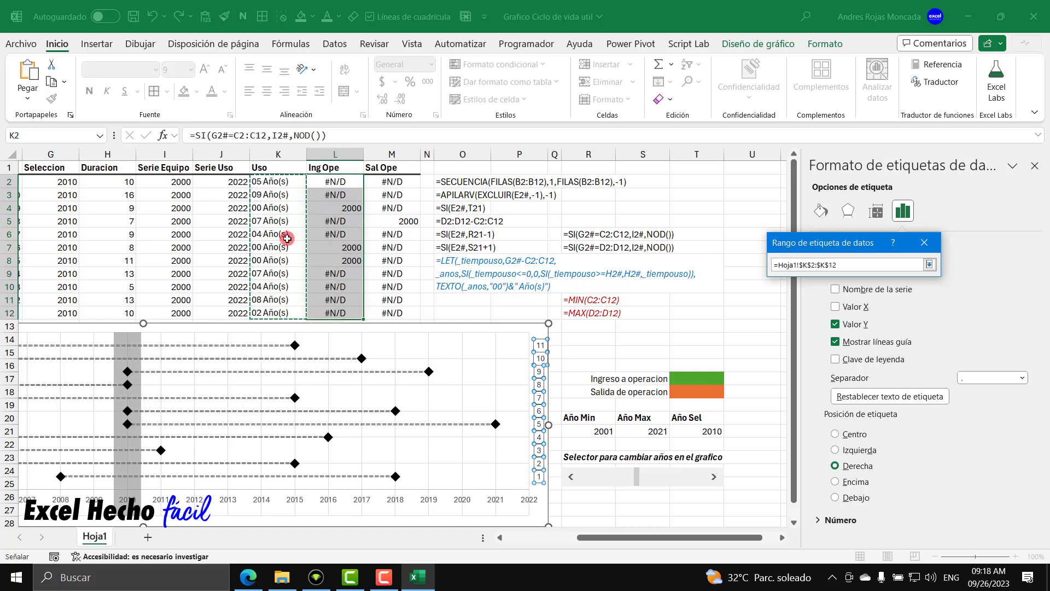
pyautogui.click(928, 265)
pyautogui.click(858, 304)
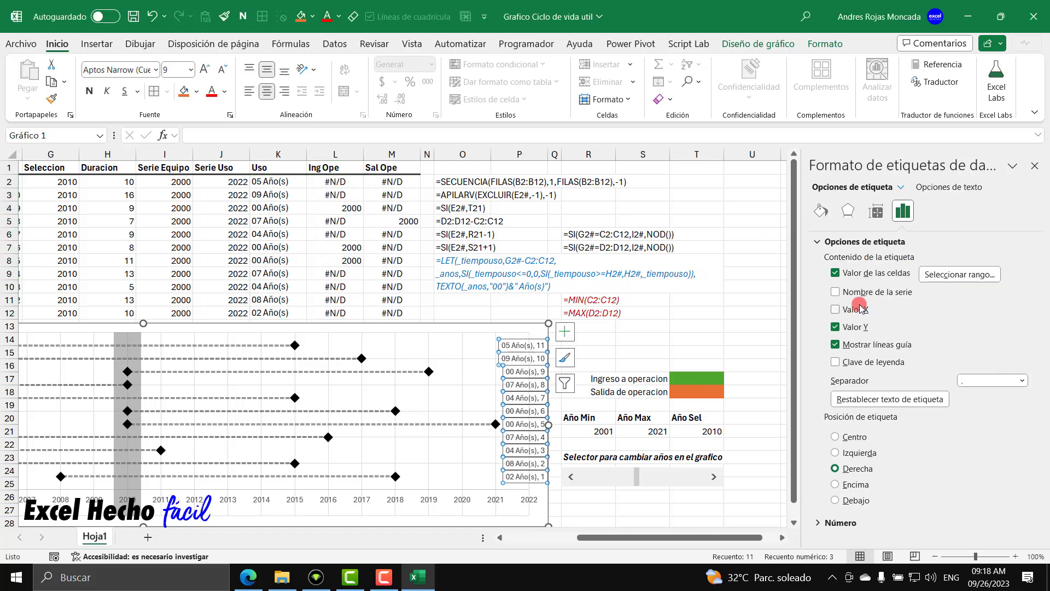
# Remove the Y value from the "sTieUso" labels, then position them at Centro with right-aligned text
pyautogui.click(835, 327)
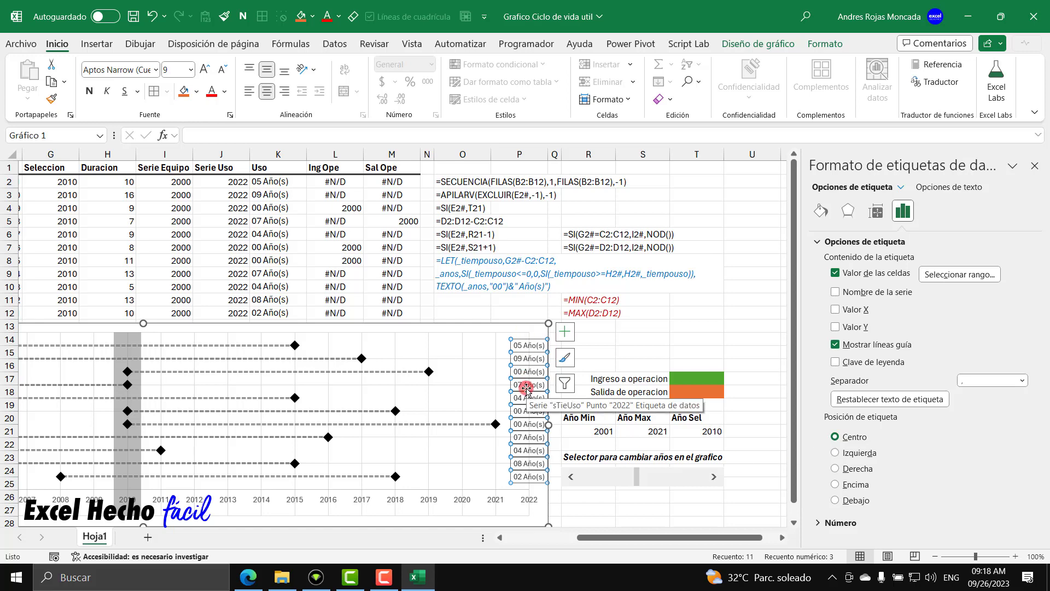
pyautogui.click(285, 90)
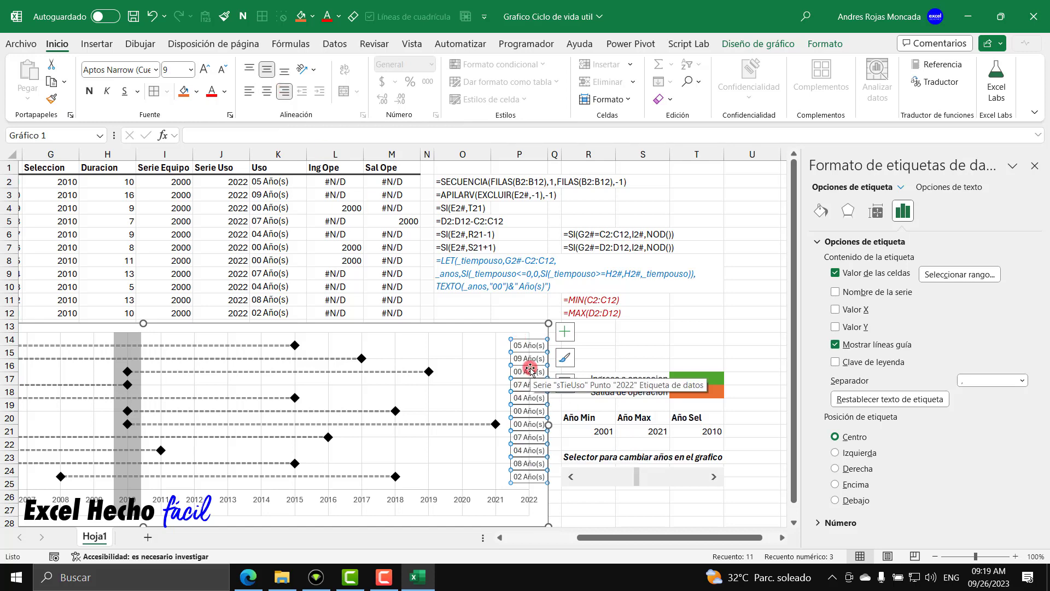
pyautogui.click(1034, 165)
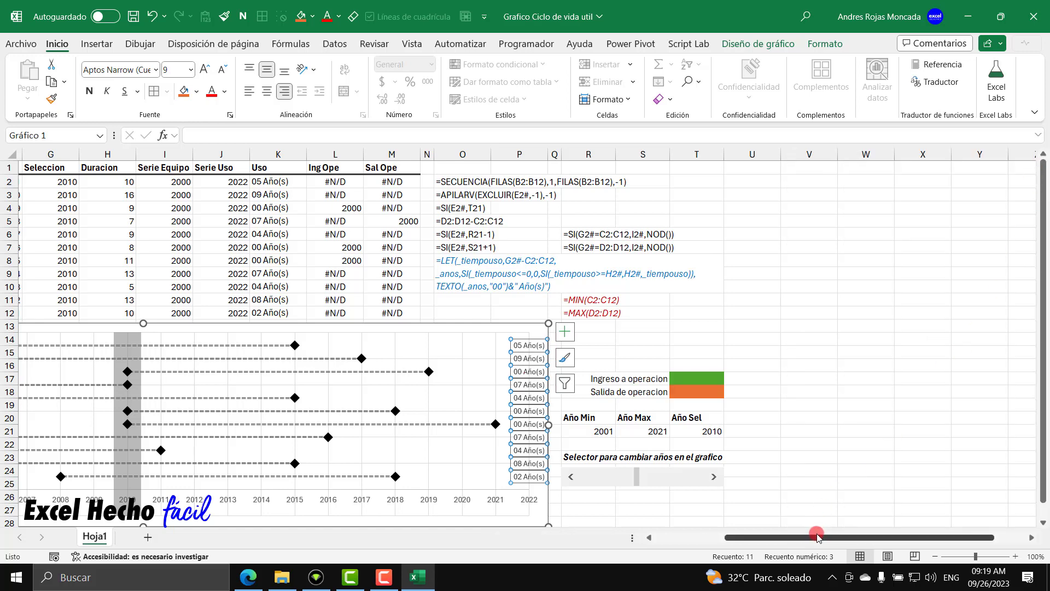
pyautogui.moveTo(816, 537); pyautogui.dragTo(730, 538)
pyautogui.press('Escape')
pyautogui.press('Escape')
pyautogui.press('Escape')
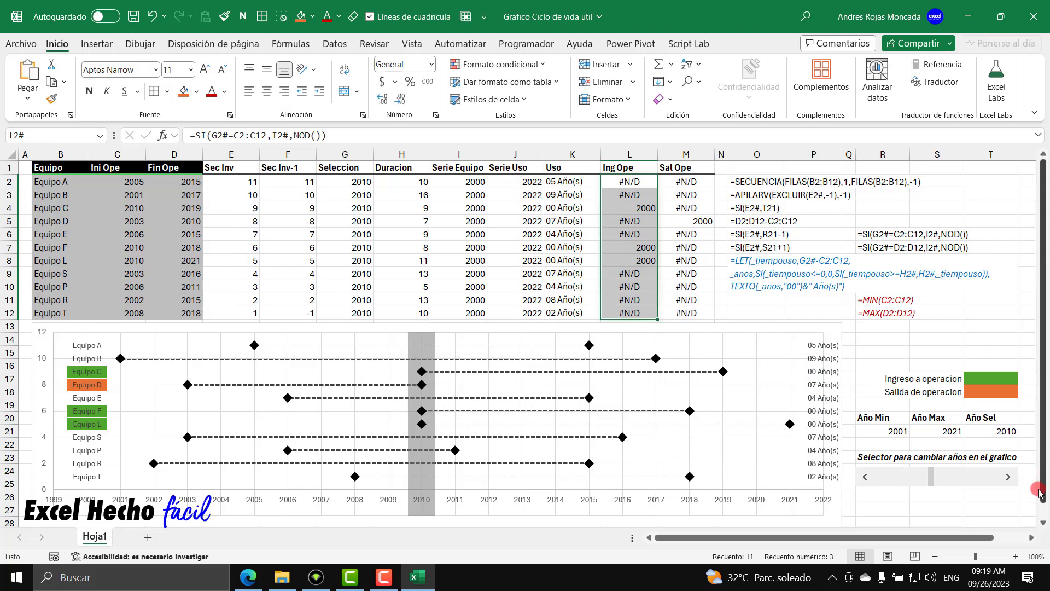
# Advance the selected year to 2012 and return it to 2001 to examine the time-of-use labels
pyautogui.click(1009, 476)
pyautogui.click(1009, 477)
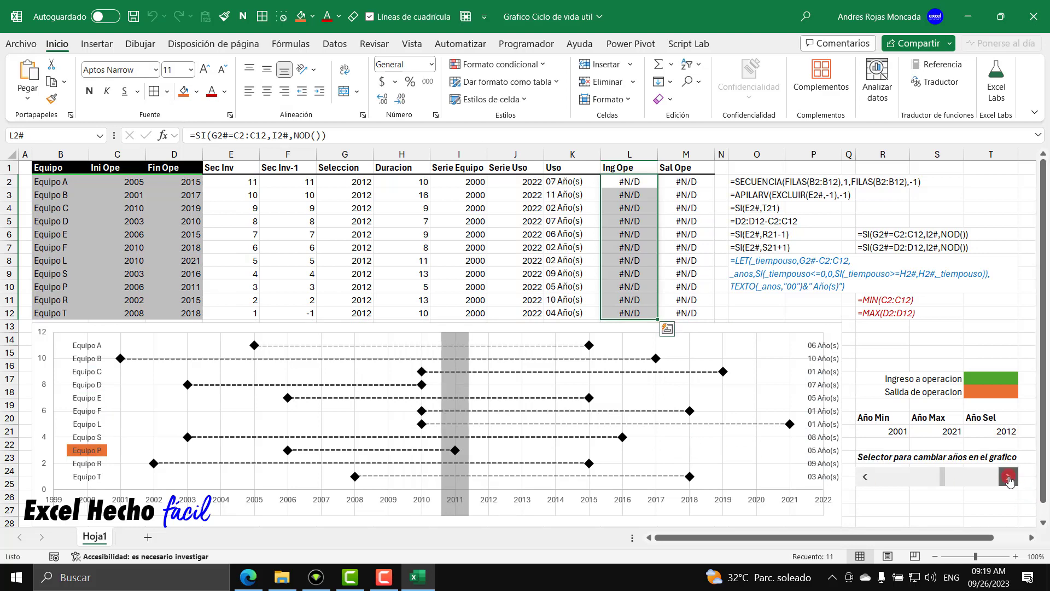
pyautogui.moveTo(865, 477); pyautogui.dragTo(866, 476)
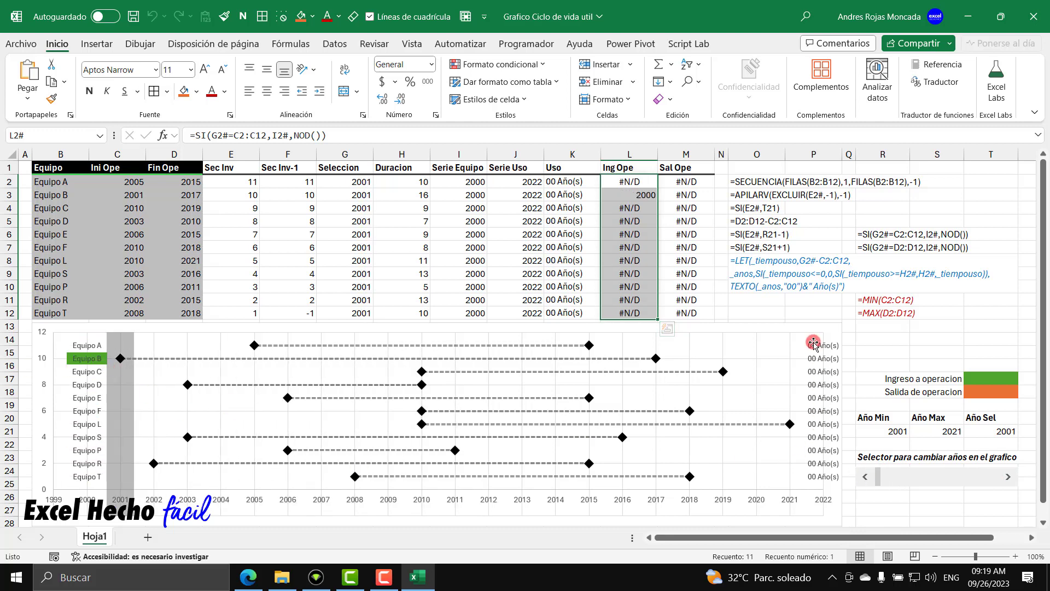
# Advance the selected year from 2001 to 2014 one year at a time to examine how each equipment's time-of-use label changes
pyautogui.click(1008, 478)
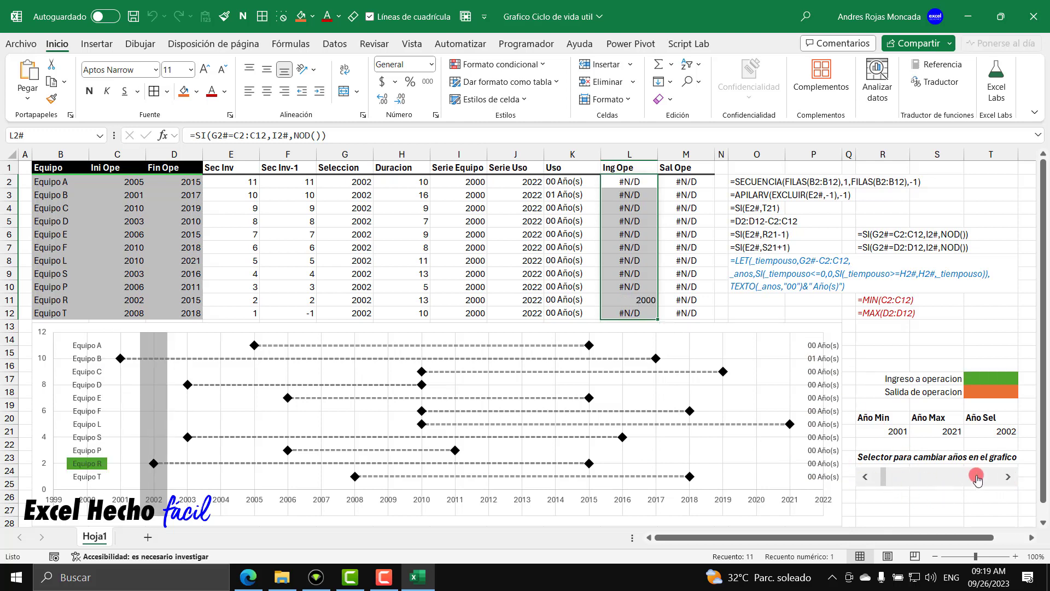
pyautogui.click(1007, 476)
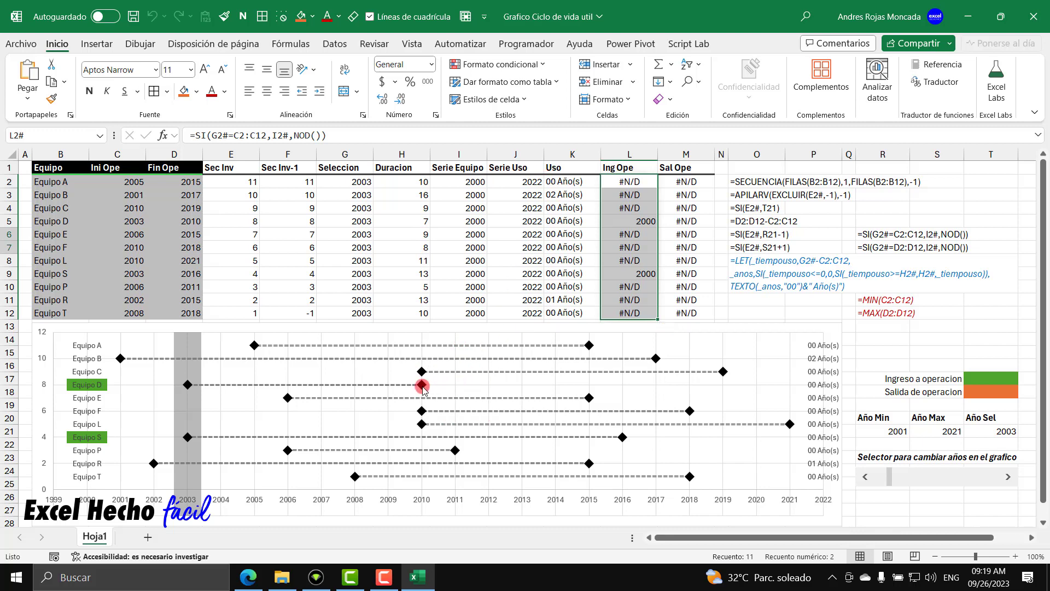
pyautogui.moveTo(422, 387)
pyautogui.click(1008, 477)
pyautogui.click(1007, 476)
pyautogui.click(1008, 476)
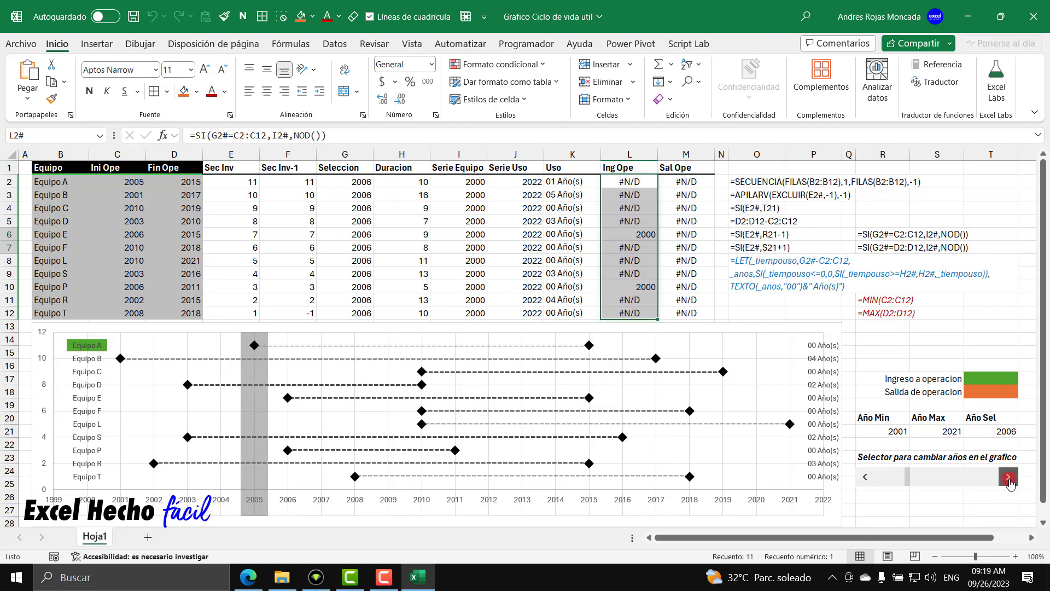
pyautogui.click(1008, 476)
pyautogui.click(1008, 477)
pyautogui.click(1008, 476)
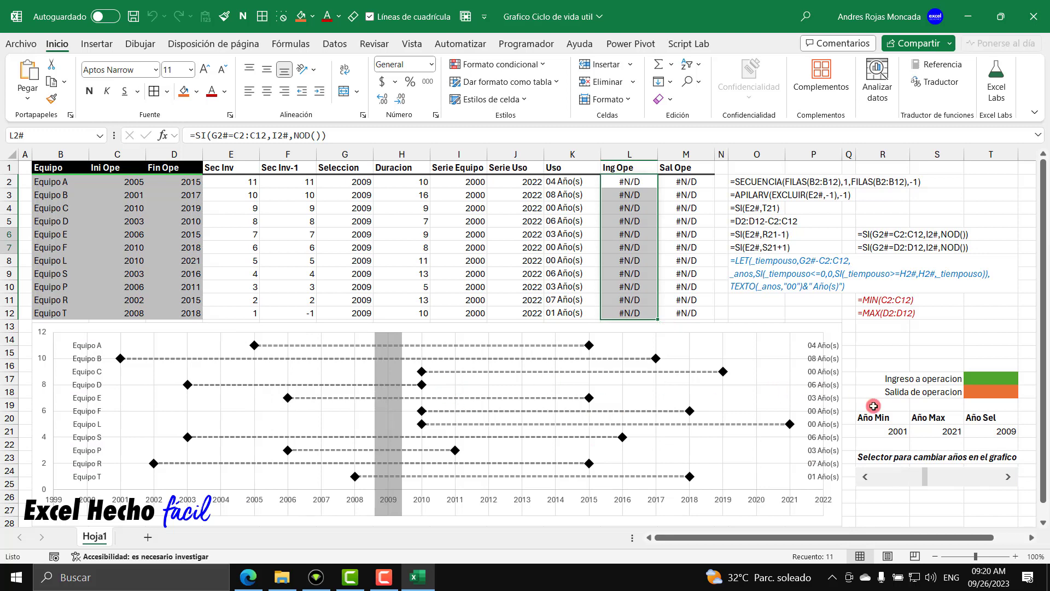
pyautogui.click(1006, 478)
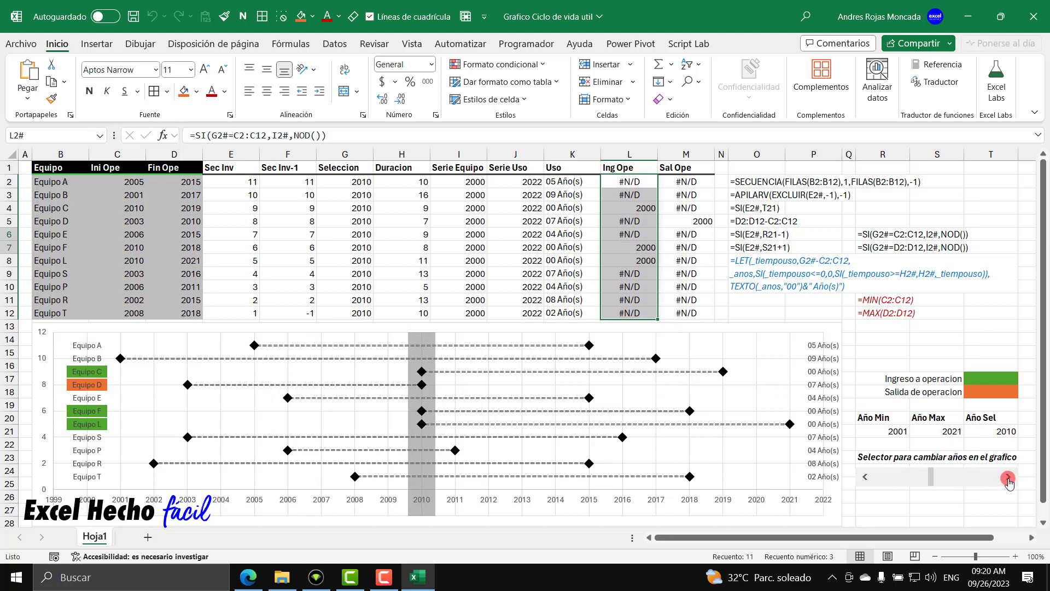
pyautogui.click(1007, 477)
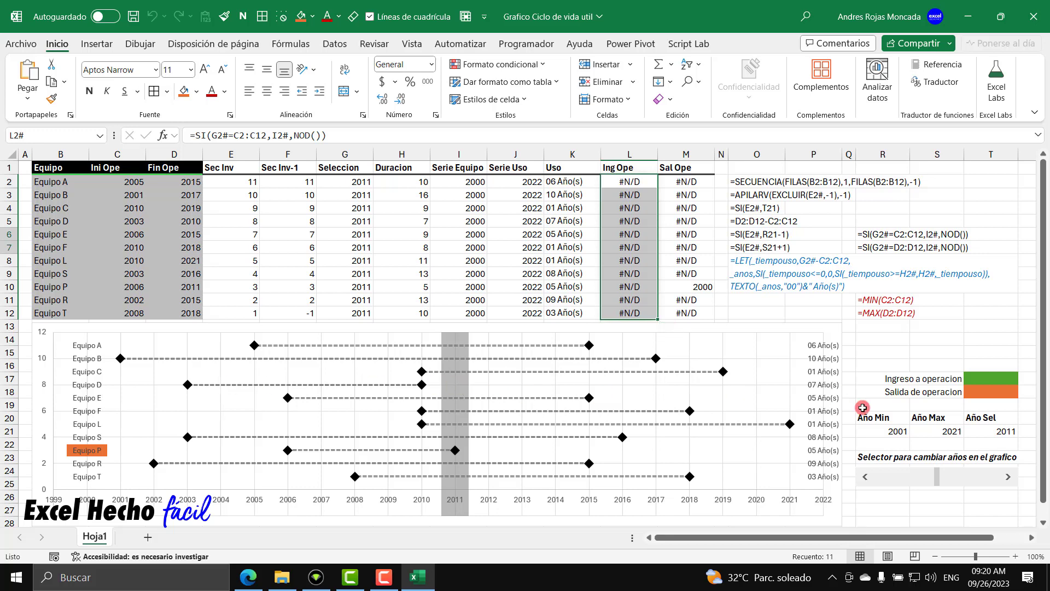
pyautogui.click(1005, 477)
pyautogui.click(1005, 477)
pyautogui.click(1005, 477)
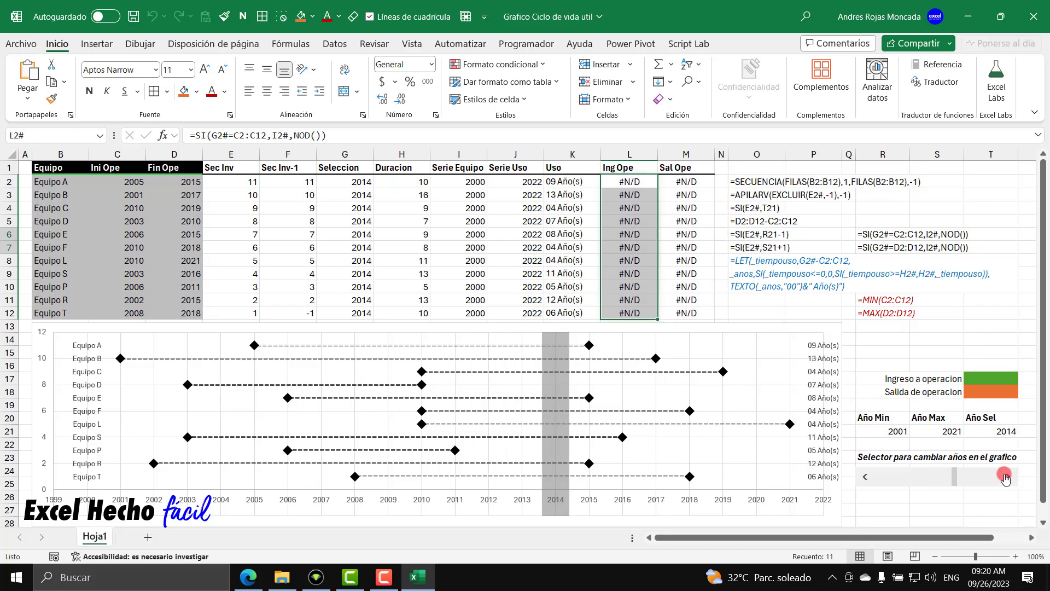
# Step the selected year back to 2010 to examine the entry and exit highlights alongside the time-of-use labels
pyautogui.click(867, 479)
pyautogui.click(868, 479)
pyautogui.click(867, 479)
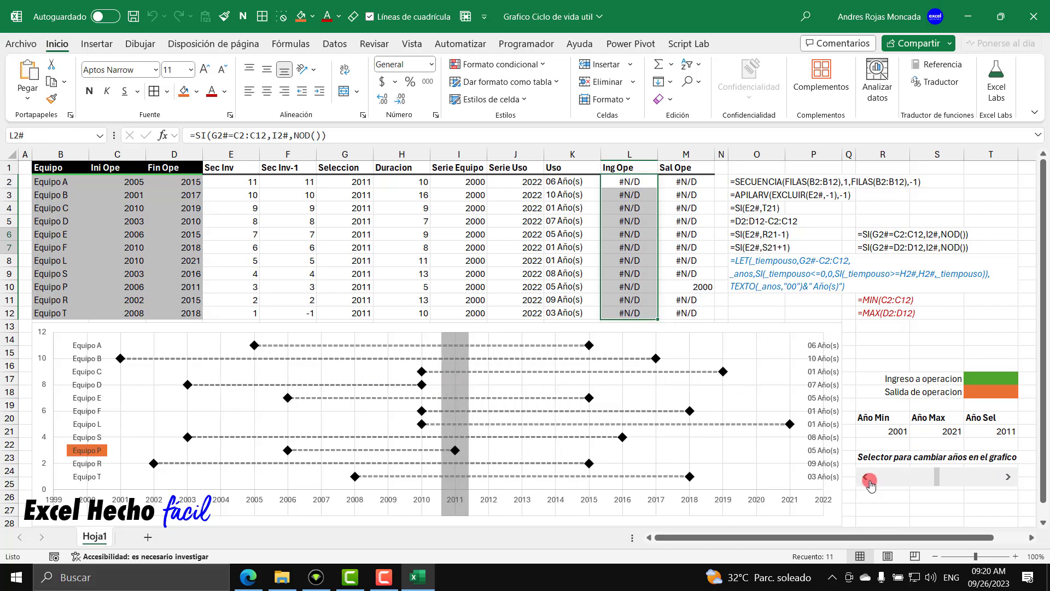
pyautogui.click(868, 479)
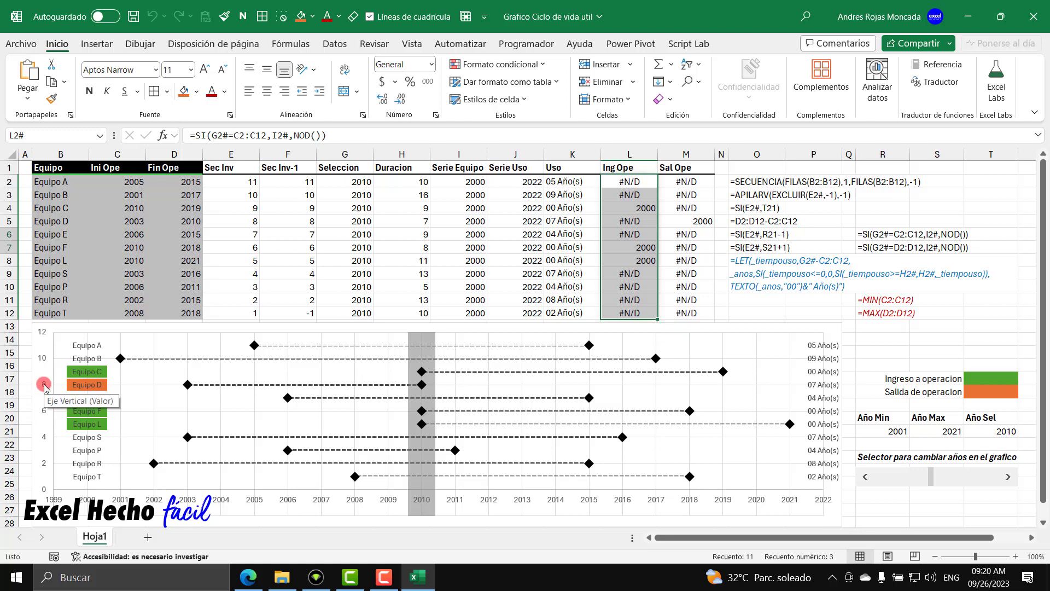
# Set the label position of the chart's vertical axis to Ninguna
pyautogui.click(212, 328)
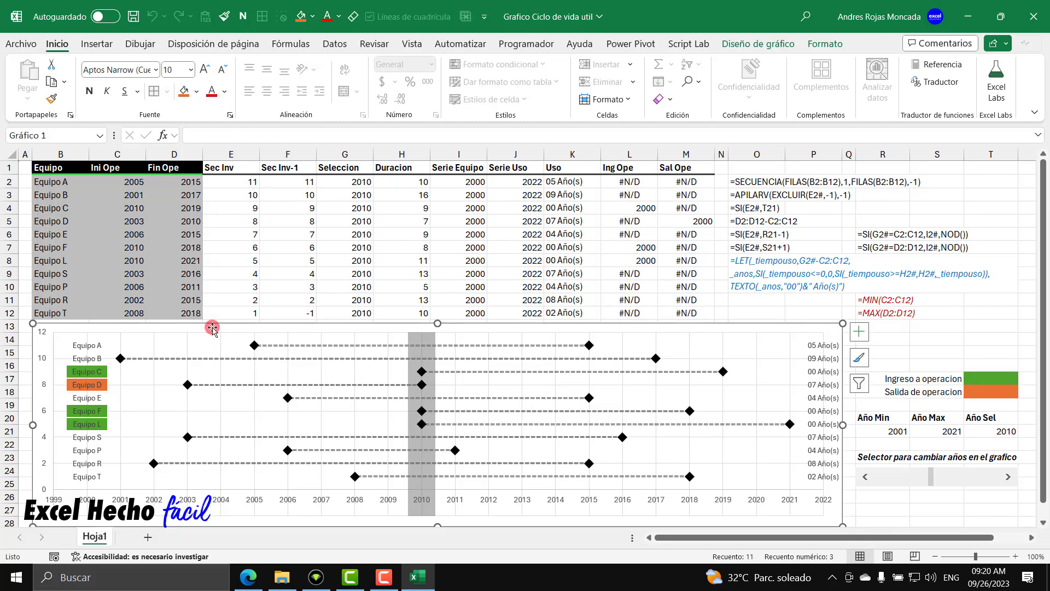
pyautogui.doubleClick(212, 327)
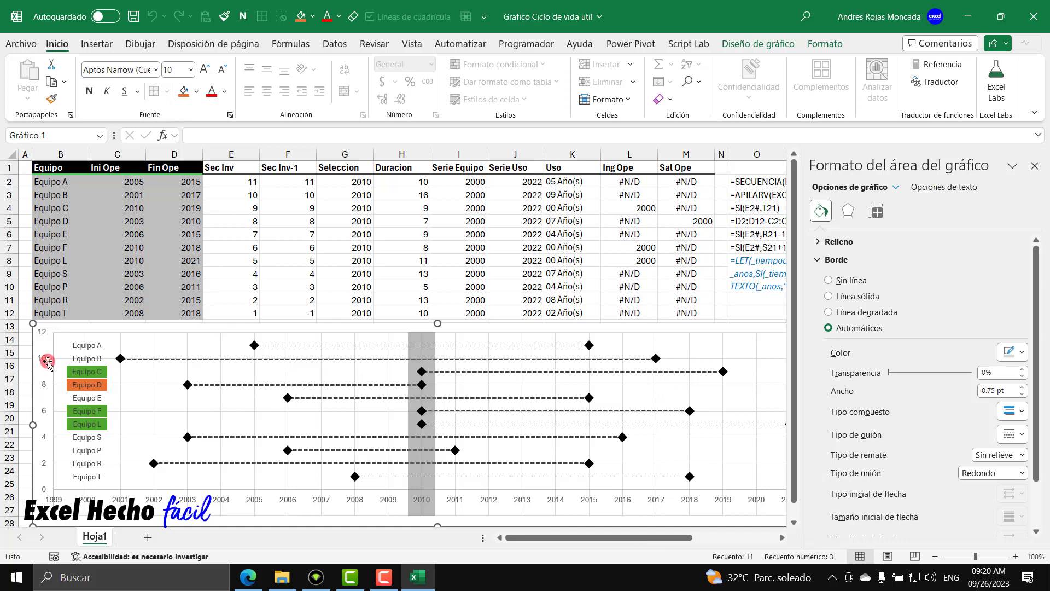
pyautogui.click(48, 361)
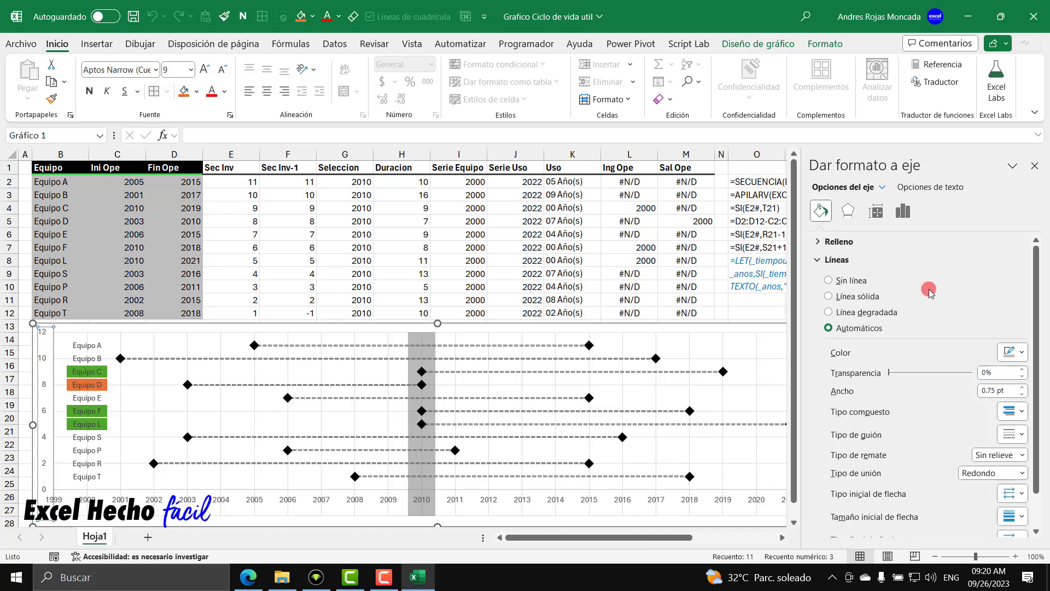
pyautogui.click(824, 260)
pyautogui.click(899, 215)
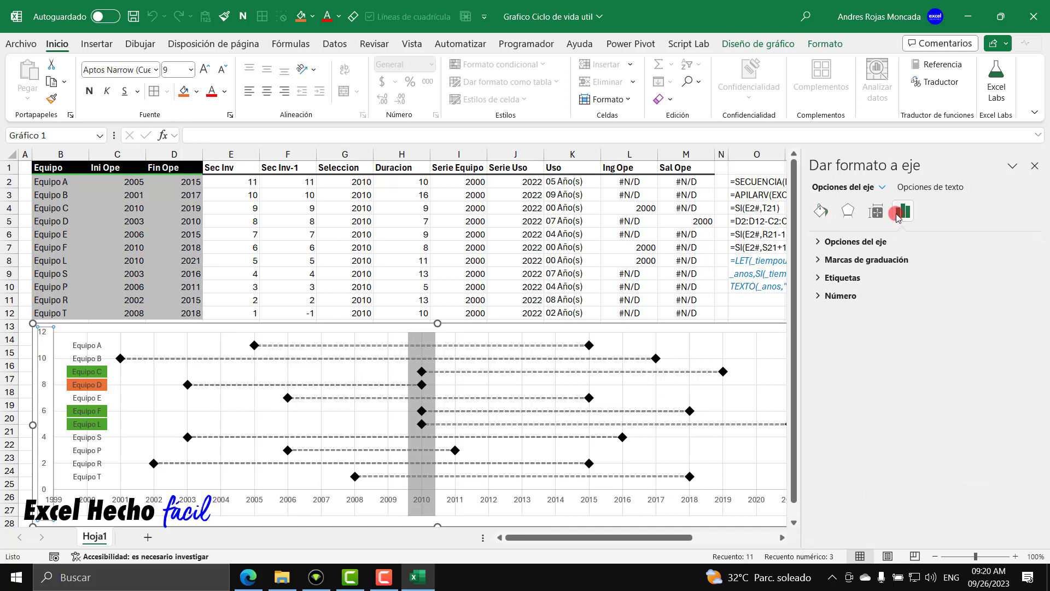
pyautogui.click(820, 277)
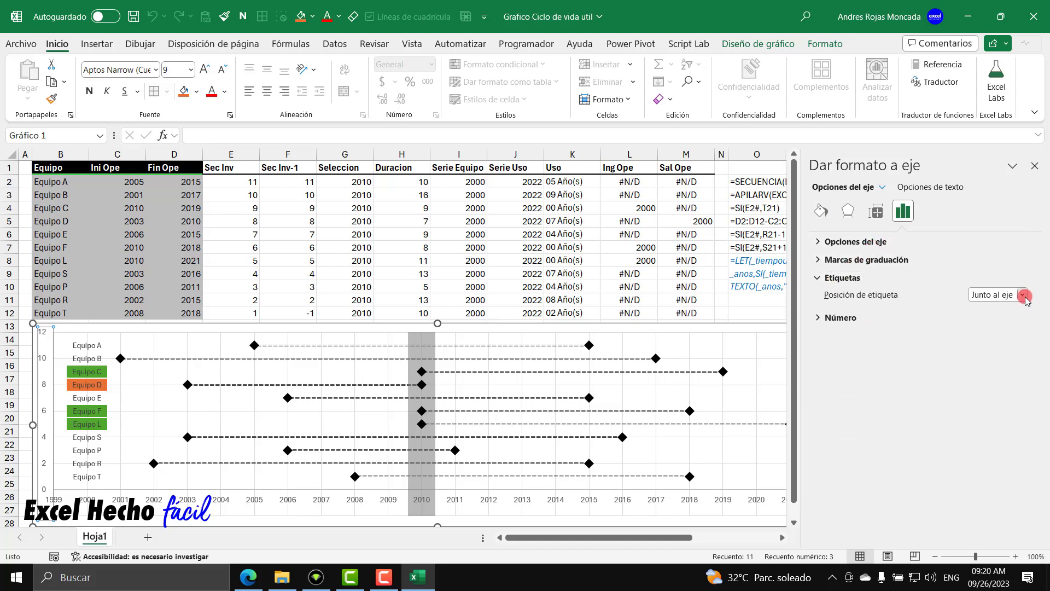
pyautogui.click(1022, 296)
pyautogui.click(1003, 349)
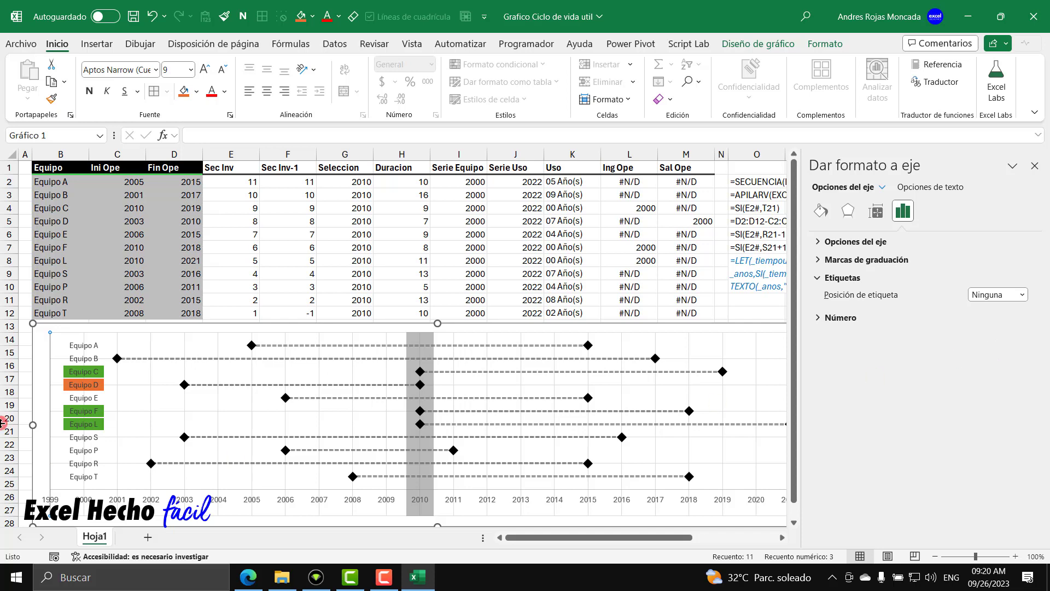
# Set the line of the chart's vertical axis to Sin línea
pyautogui.click(821, 215)
pyautogui.click(825, 260)
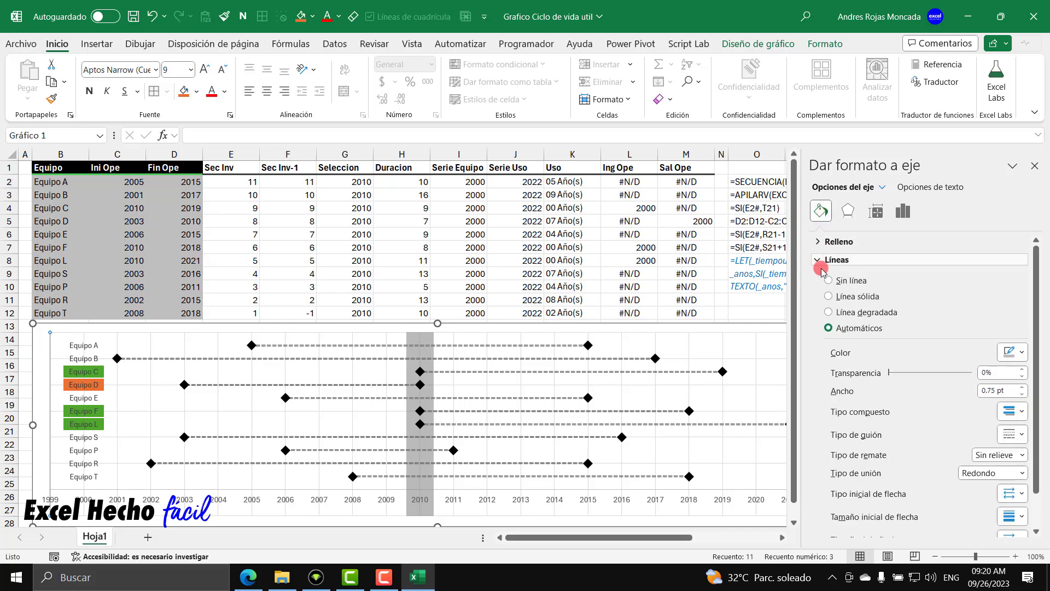
pyautogui.click(828, 279)
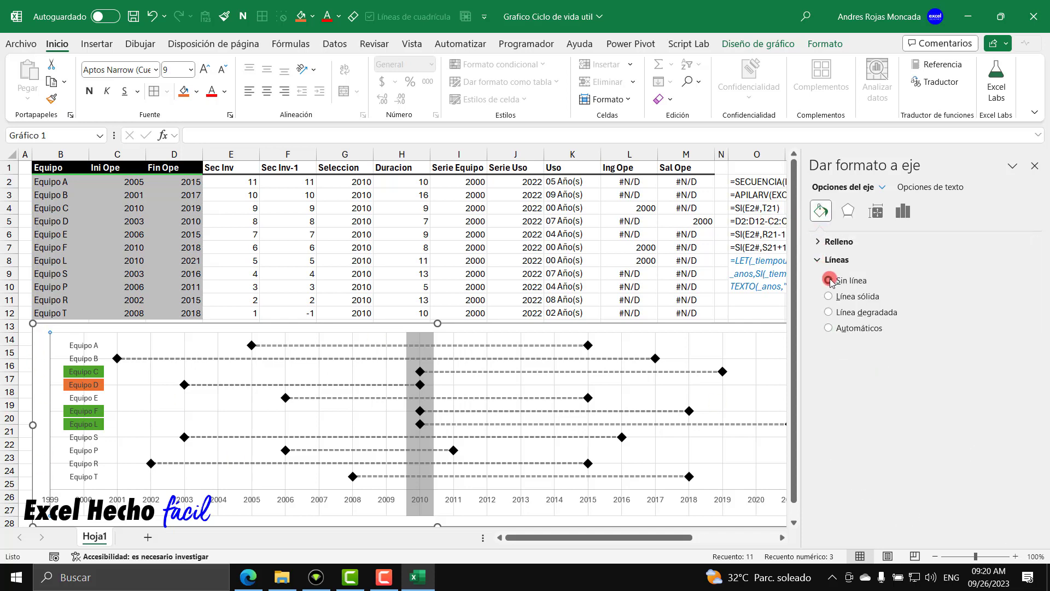
# Select the chart's horizontal axis and examine its first and last year labels
pyautogui.click(117, 501)
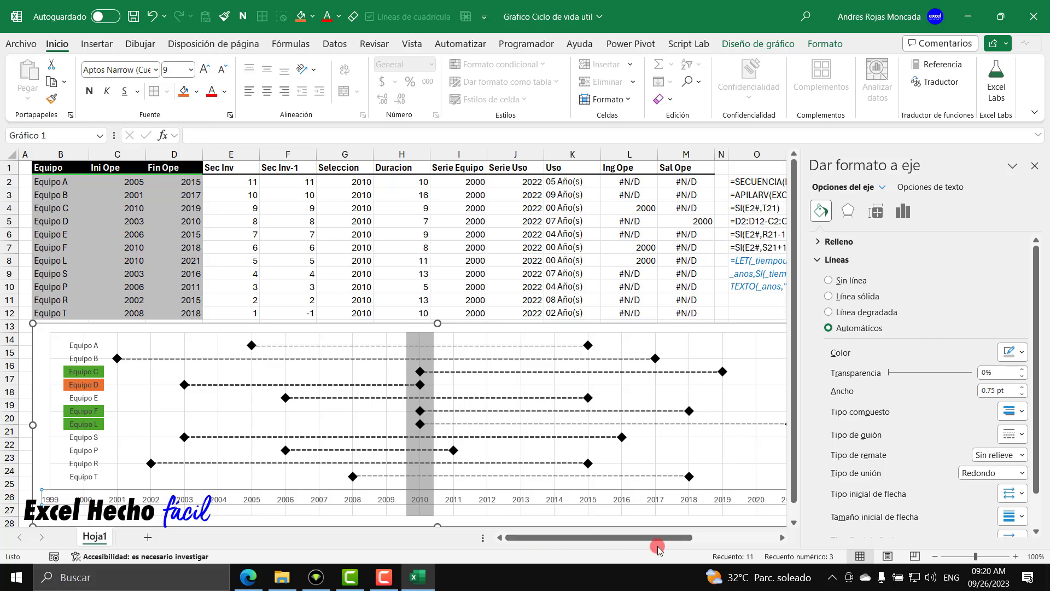
pyautogui.moveTo(656, 537); pyautogui.dragTo(499, 538)
pyautogui.click(520, 496)
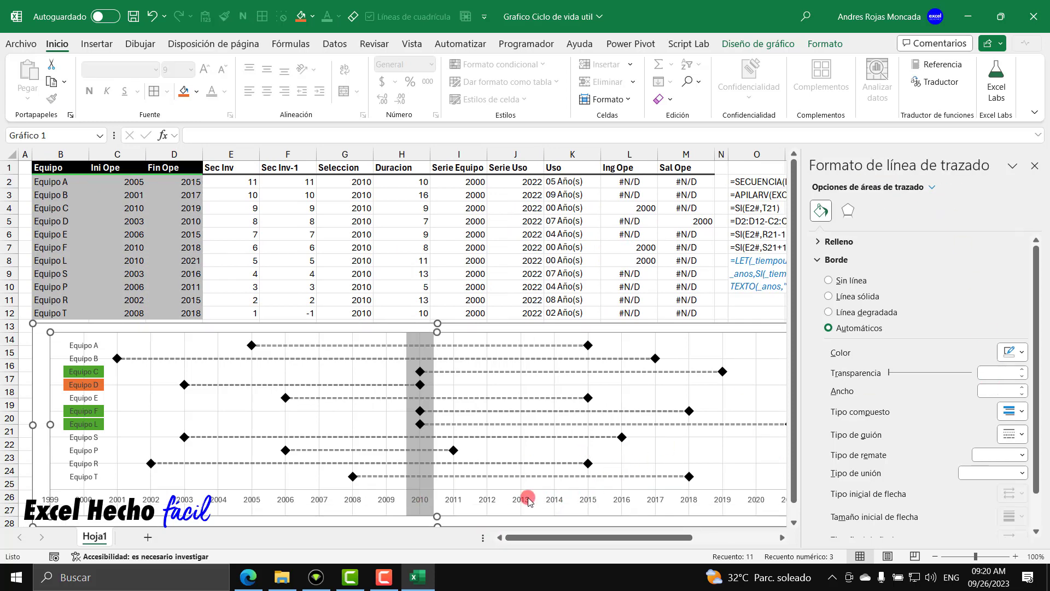
pyautogui.click(520, 500)
pyautogui.click(879, 187)
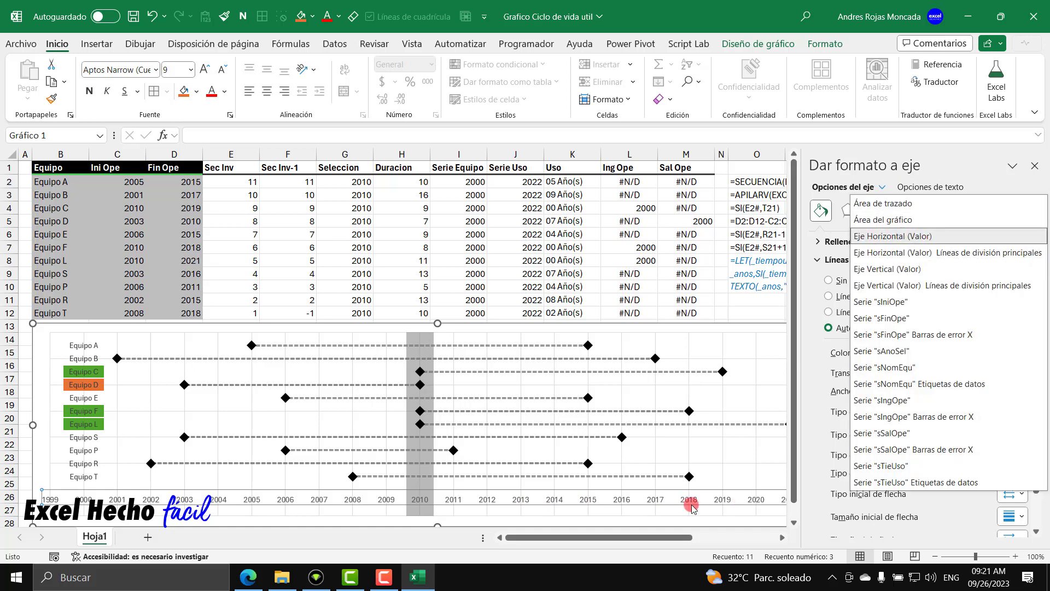
pyautogui.click(919, 201)
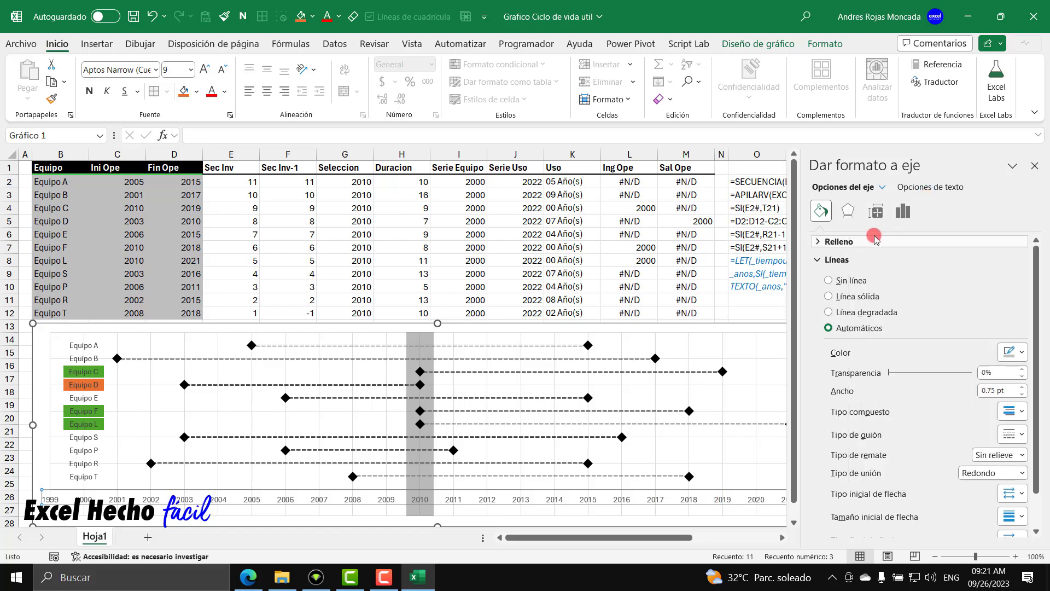
pyautogui.click(592, 497)
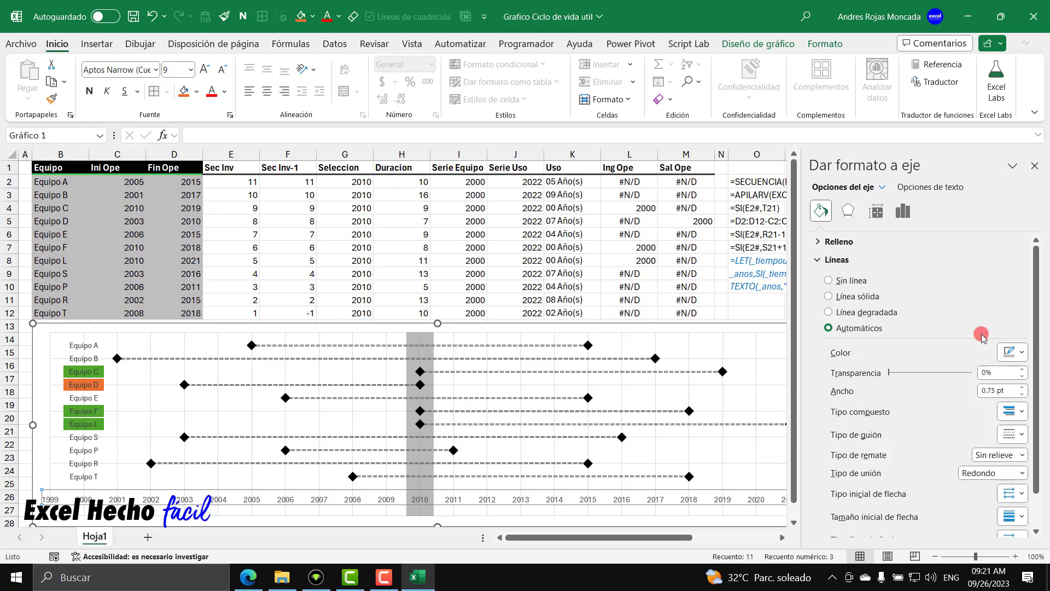
# Try to add the number format code [<2001]"";[2021]"";0 to the horizontal axis under the General category
pyautogui.click(905, 214)
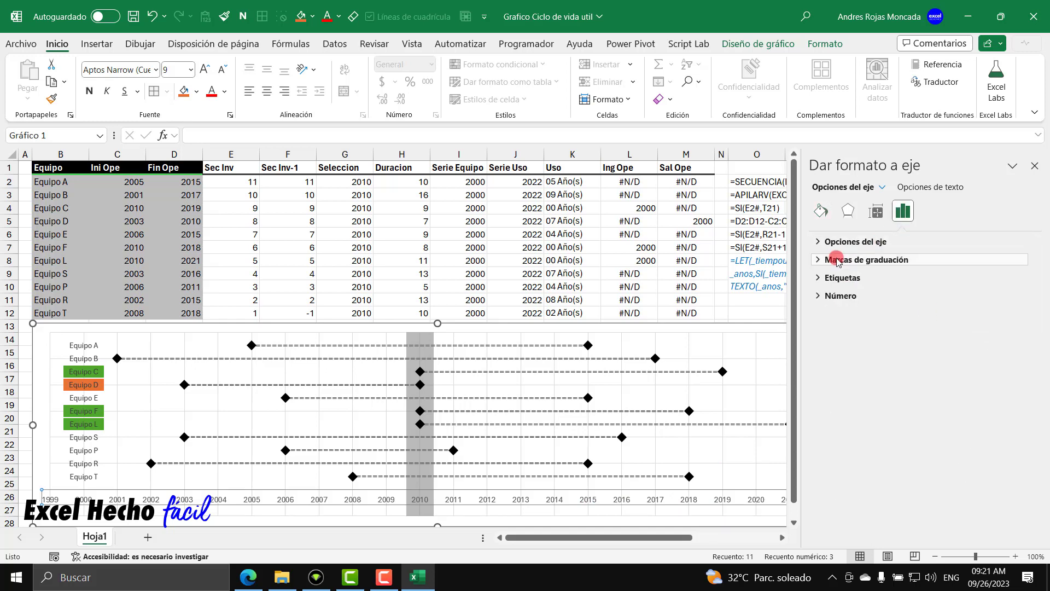
pyautogui.click(828, 296)
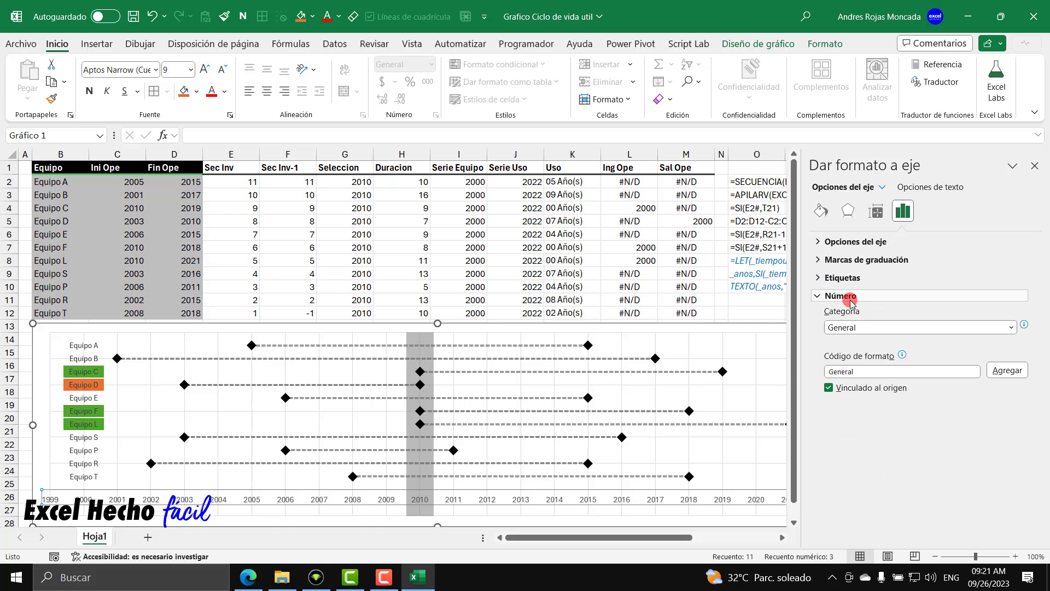
pyautogui.doubleClick(865, 371)
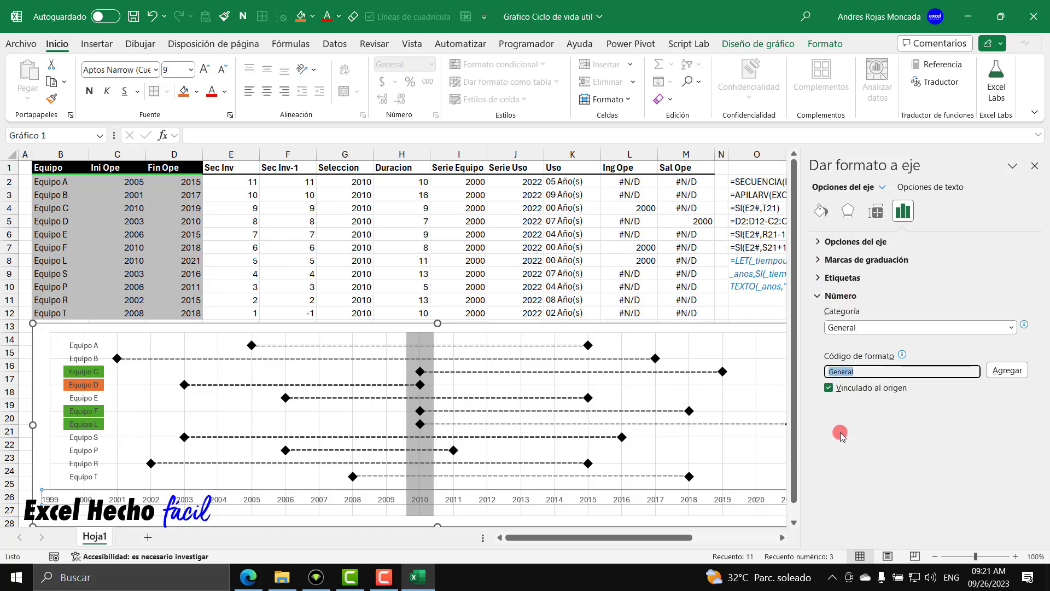
pyautogui.press('BackSpace')
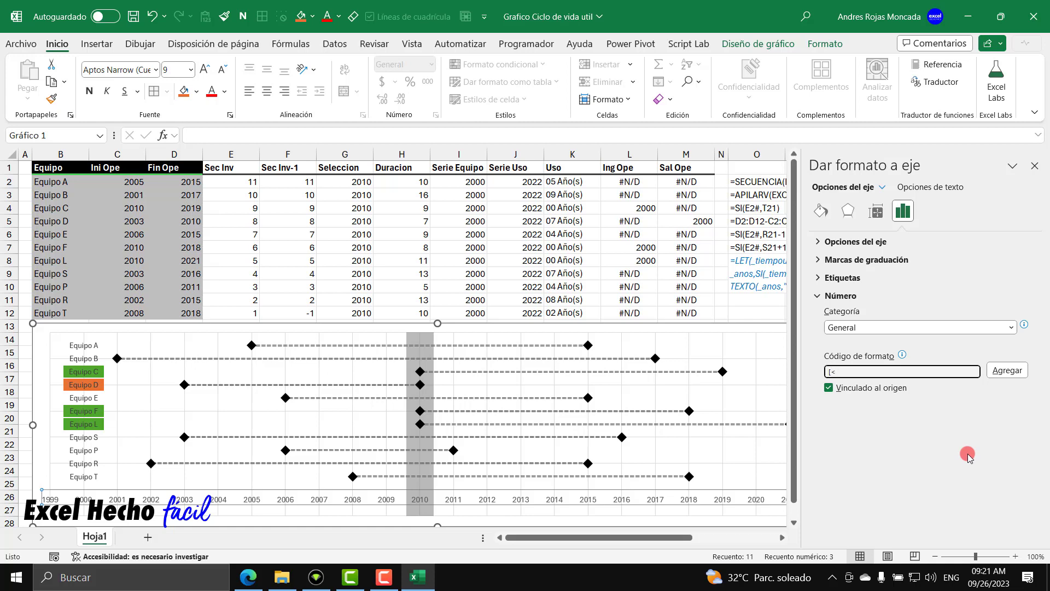
pyautogui.write('2001')
pyautogui.write(']"";[')
pyautogui.moveTo(618, 537); pyautogui.dragTo(676, 535)
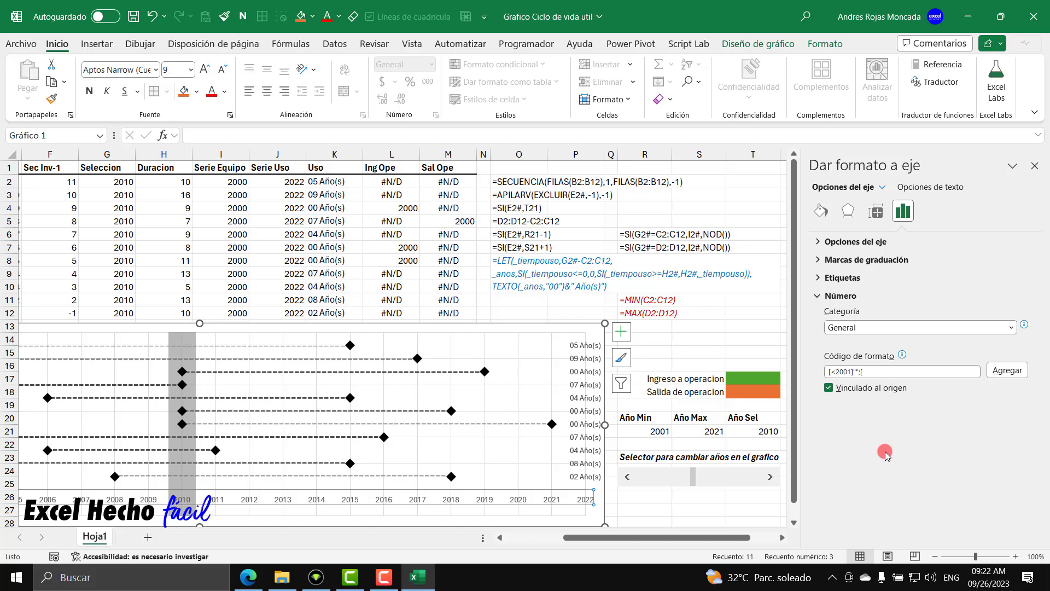
pyautogui.click(880, 371)
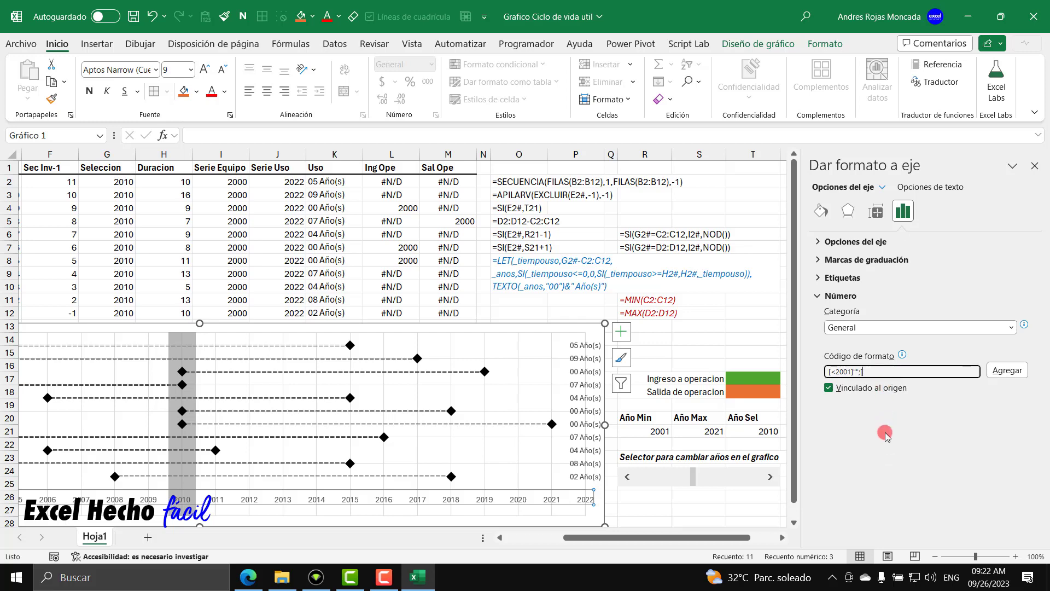
pyautogui.write('2021]"";0')
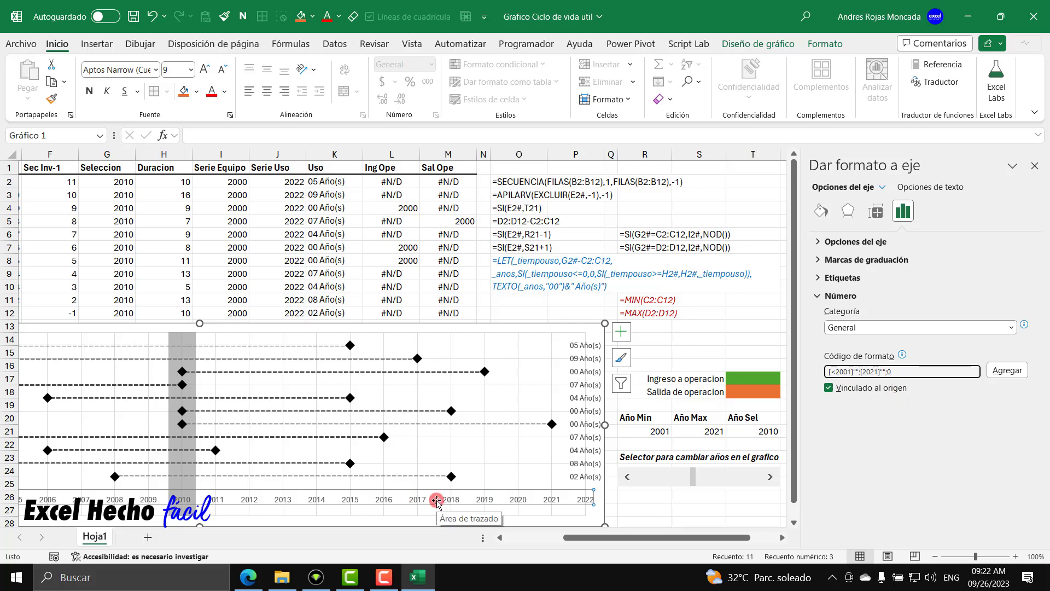
pyautogui.click(1020, 376)
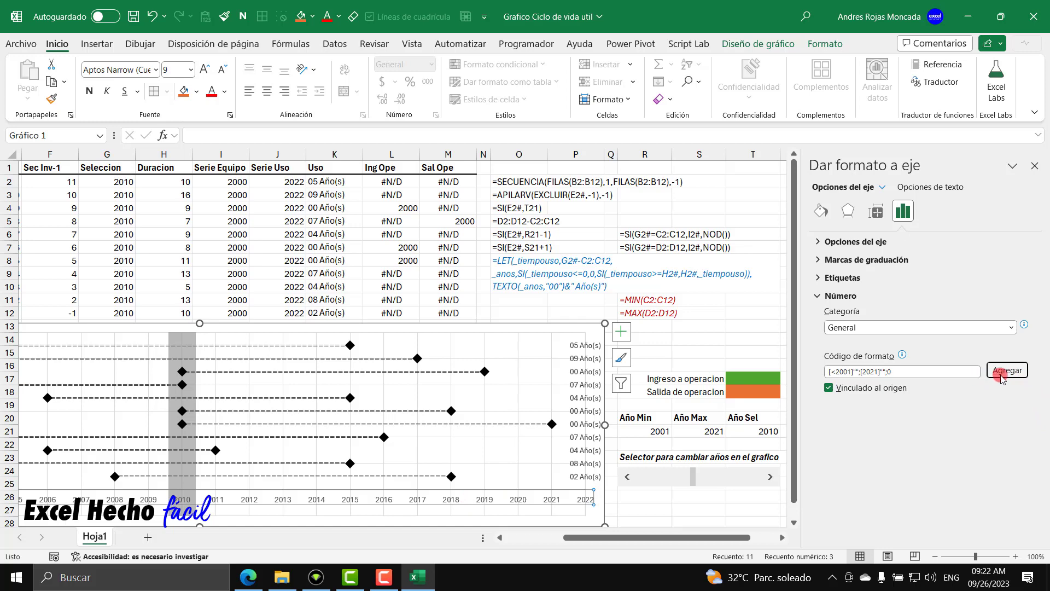
# Set the number category of the chart's horizontal axis to Personalizado
pyautogui.moveTo(664, 546); pyautogui.dragTo(523, 545)
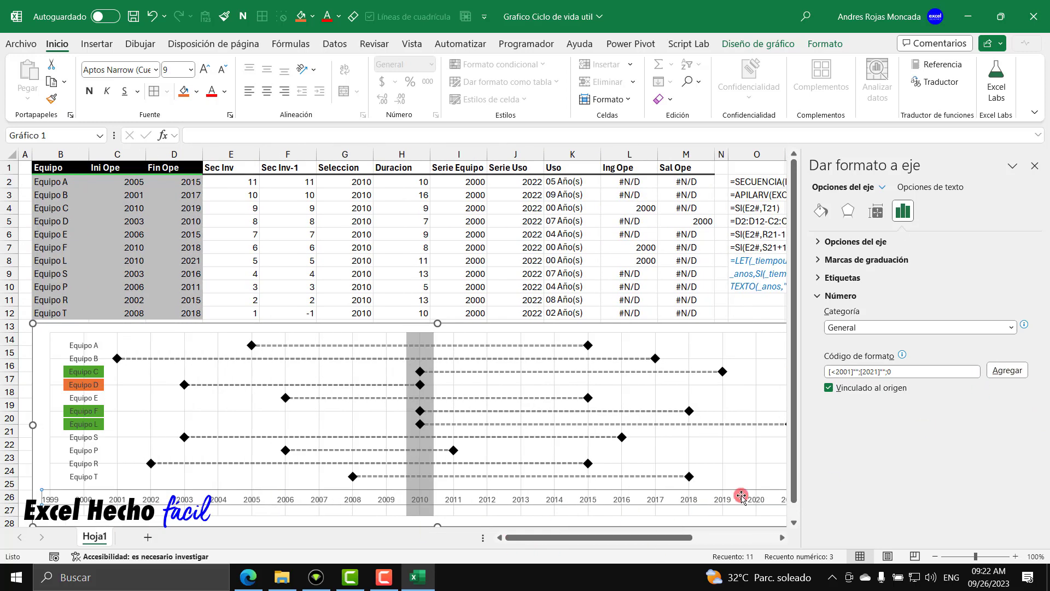
pyautogui.click(520, 492)
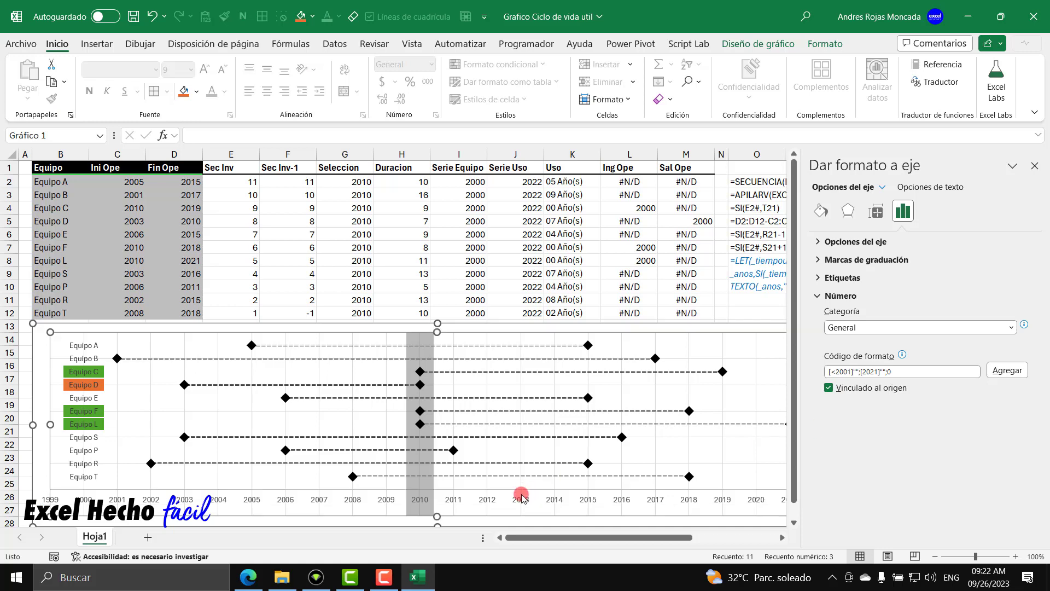
pyautogui.click(450, 501)
pyautogui.click(903, 211)
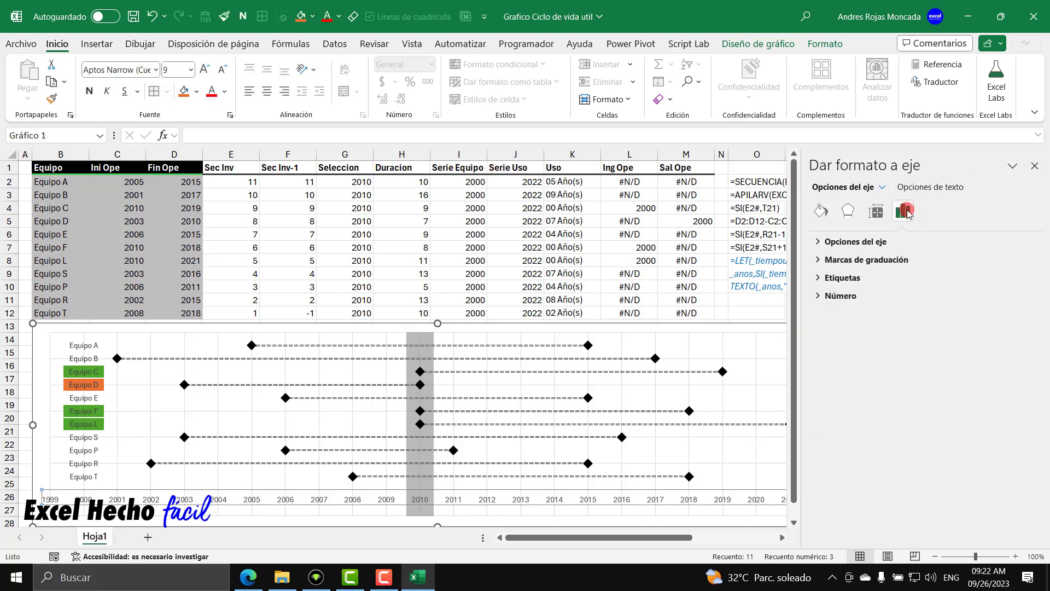
pyautogui.click(817, 296)
pyautogui.click(1011, 327)
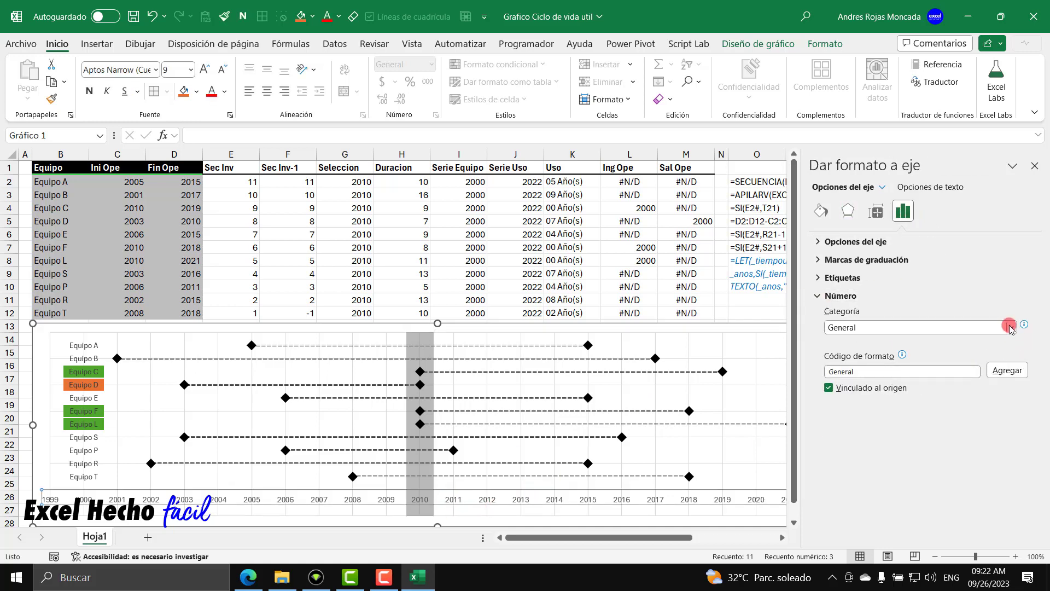
pyautogui.click(861, 486)
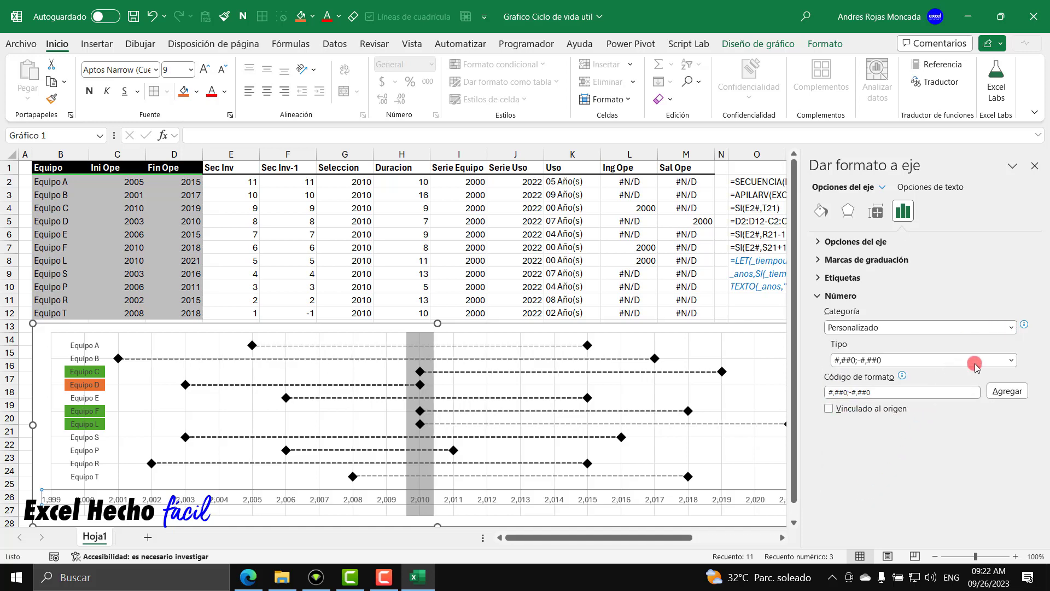
pyautogui.click(1012, 360)
pyautogui.click(1013, 360)
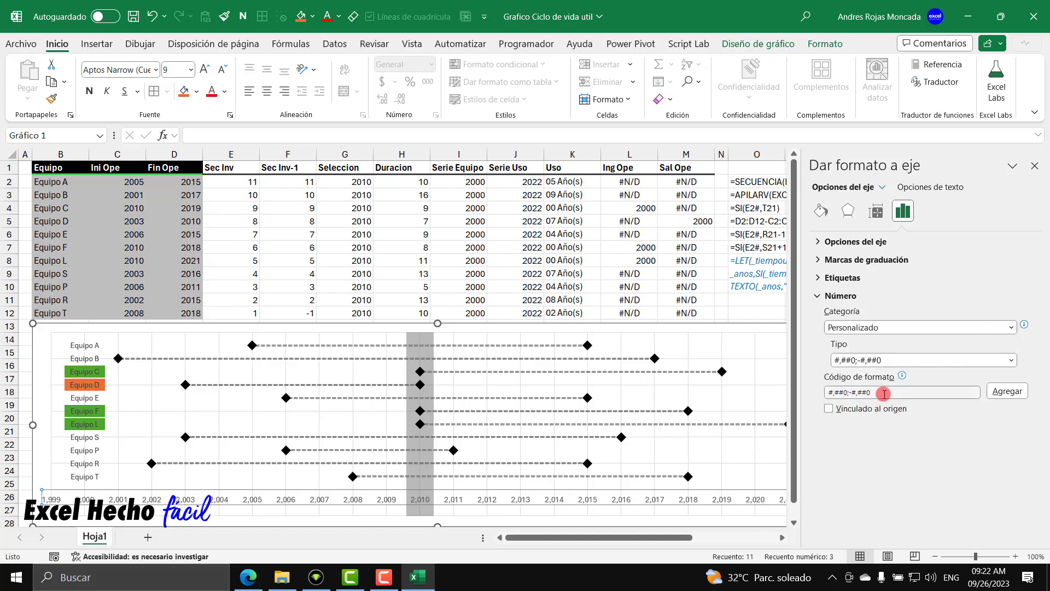
# Add the custom format code [<2001]"";[>2021]"";0 to the horizontal axis labels and check both ends of the axis
pyautogui.moveTo(879, 394); pyautogui.dragTo(803, 398)
pyautogui.press('BackSpace')
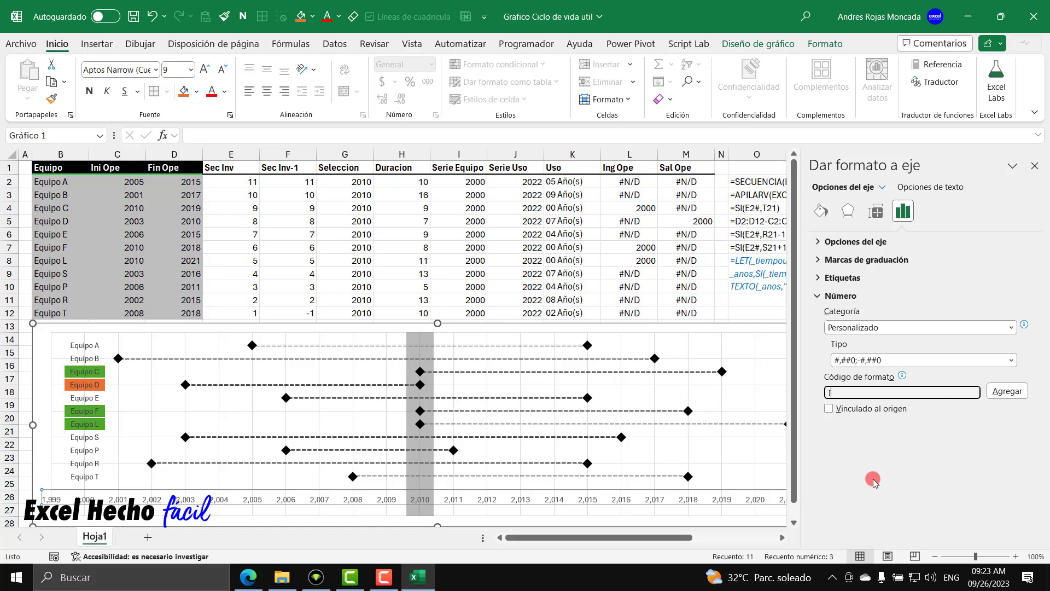
pyautogui.write('[<2001]"";[>2021]"";0')
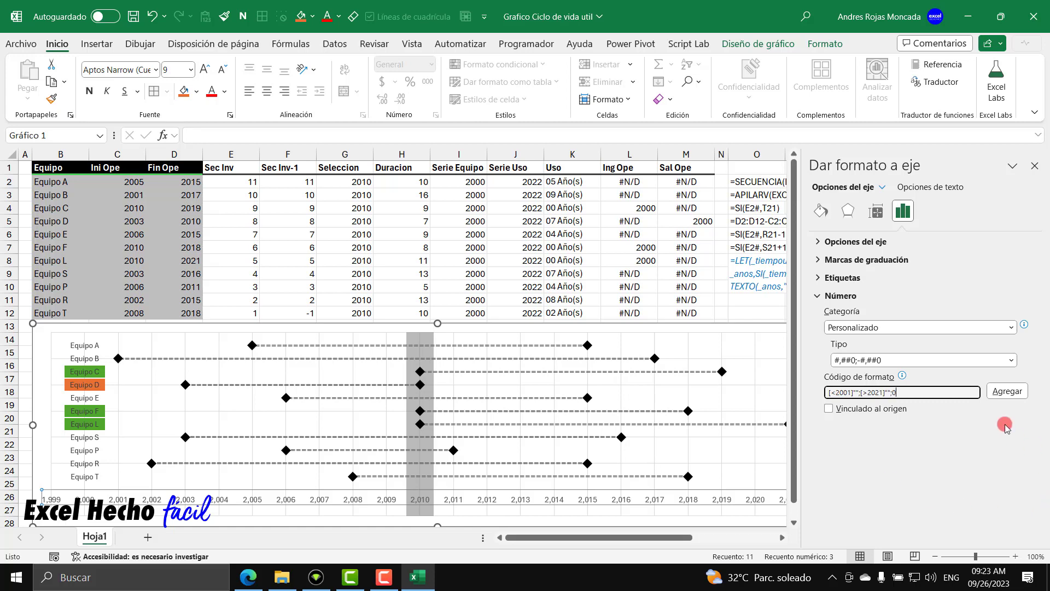
pyautogui.click(1005, 393)
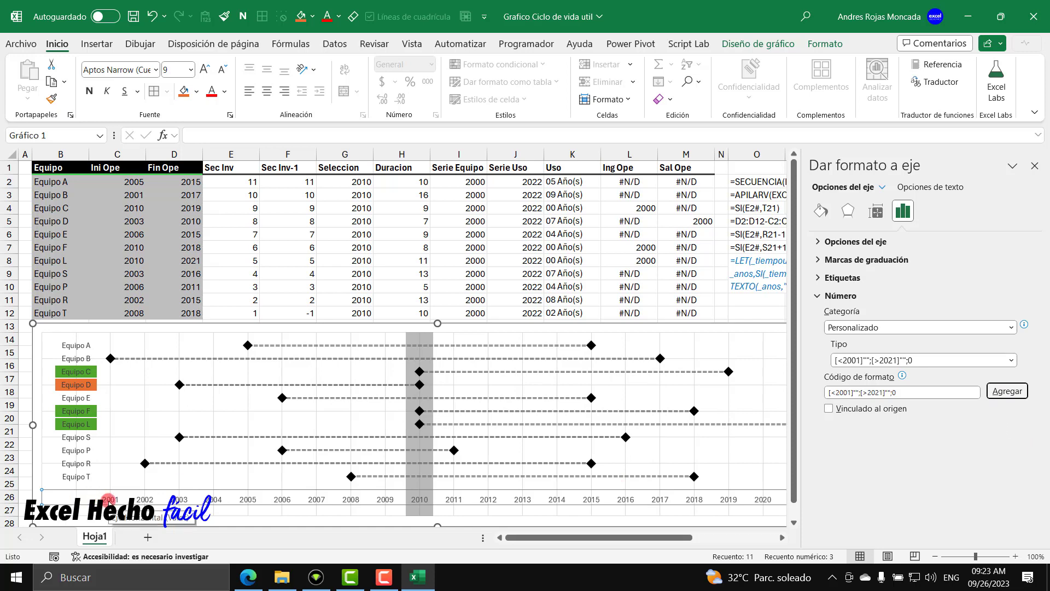
pyautogui.moveTo(606, 537); pyautogui.dragTo(716, 548)
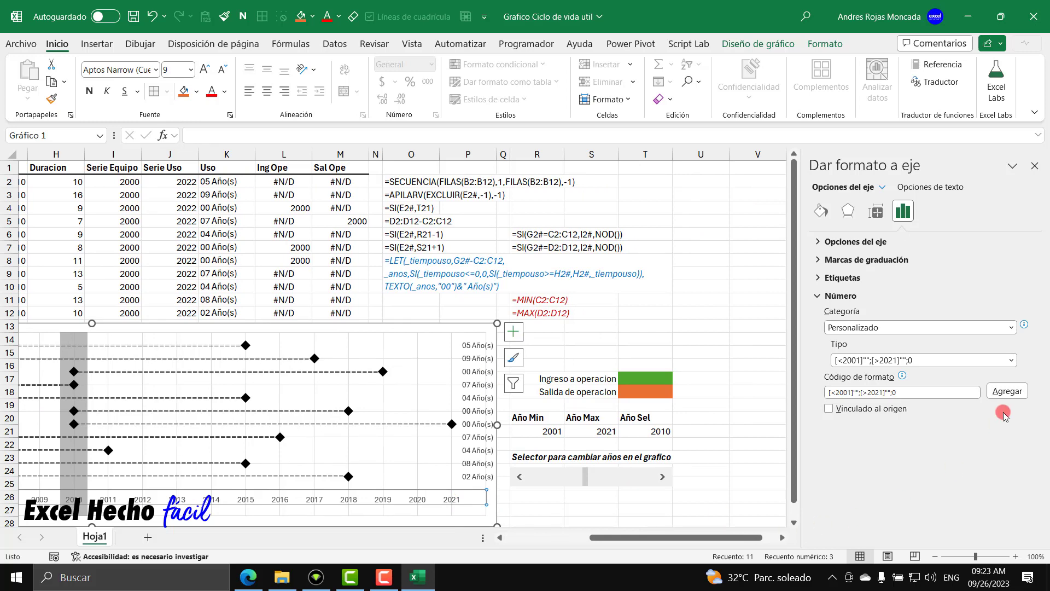
# Close the axis formatting options and deselect the chart by selecting empty cell T15
pyautogui.click(1034, 165)
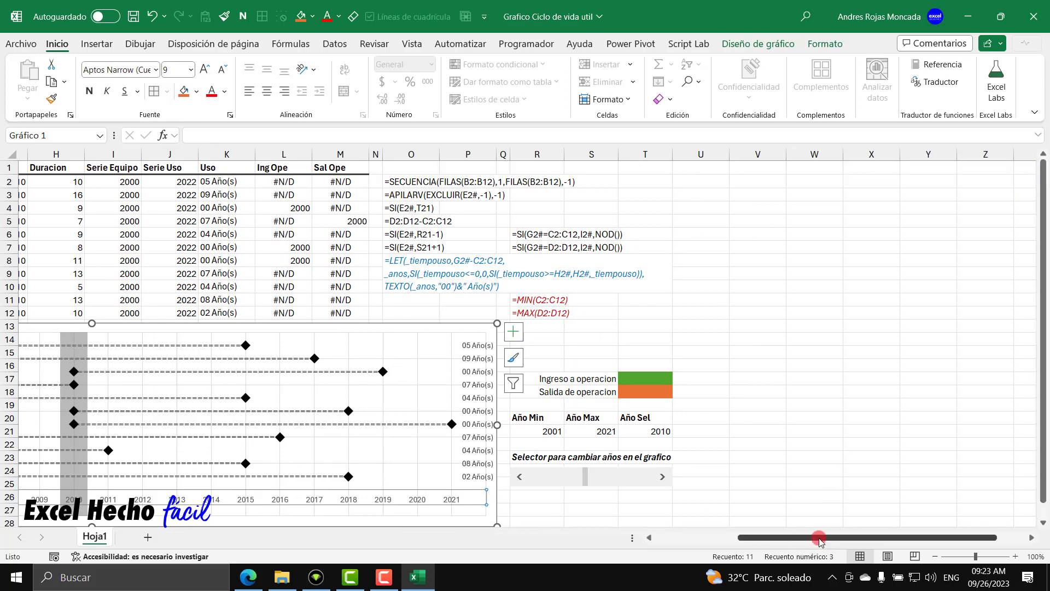
pyautogui.moveTo(820, 541); pyautogui.dragTo(737, 541)
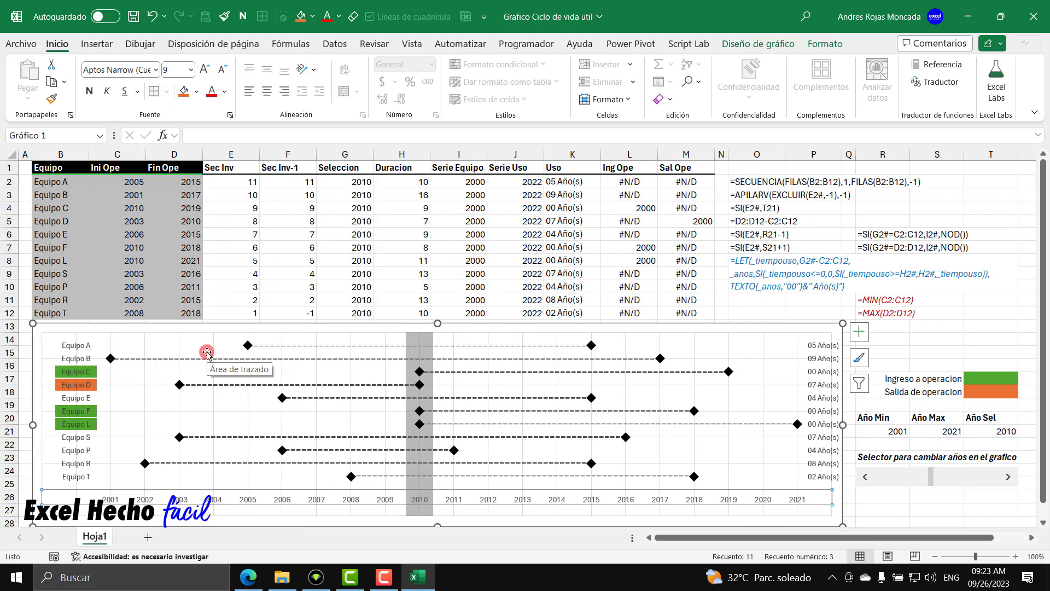
pyautogui.click(679, 366)
pyautogui.press('Escape')
pyautogui.press('Escape')
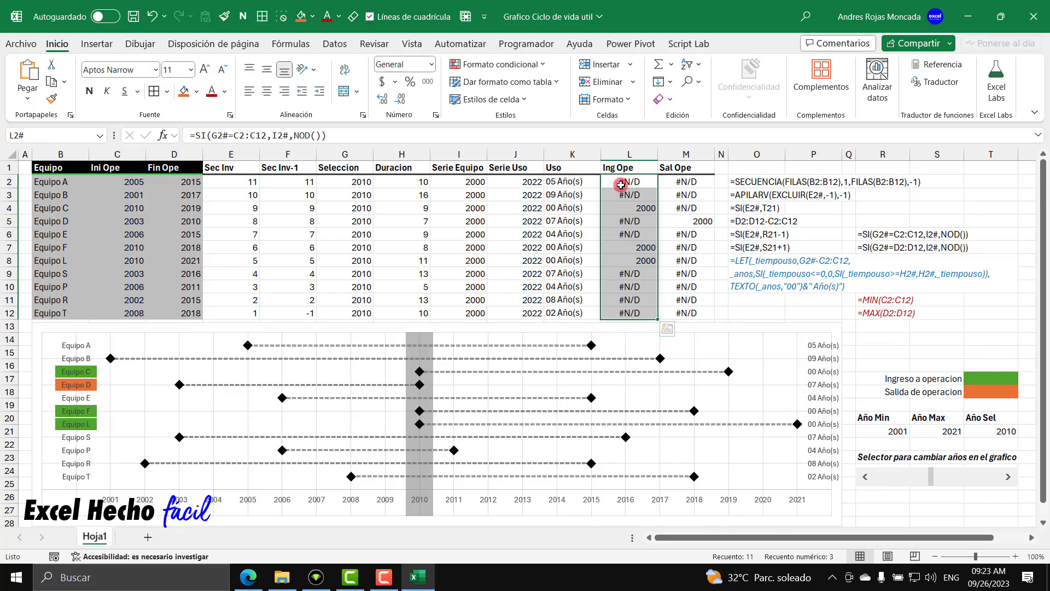
pyautogui.click(983, 352)
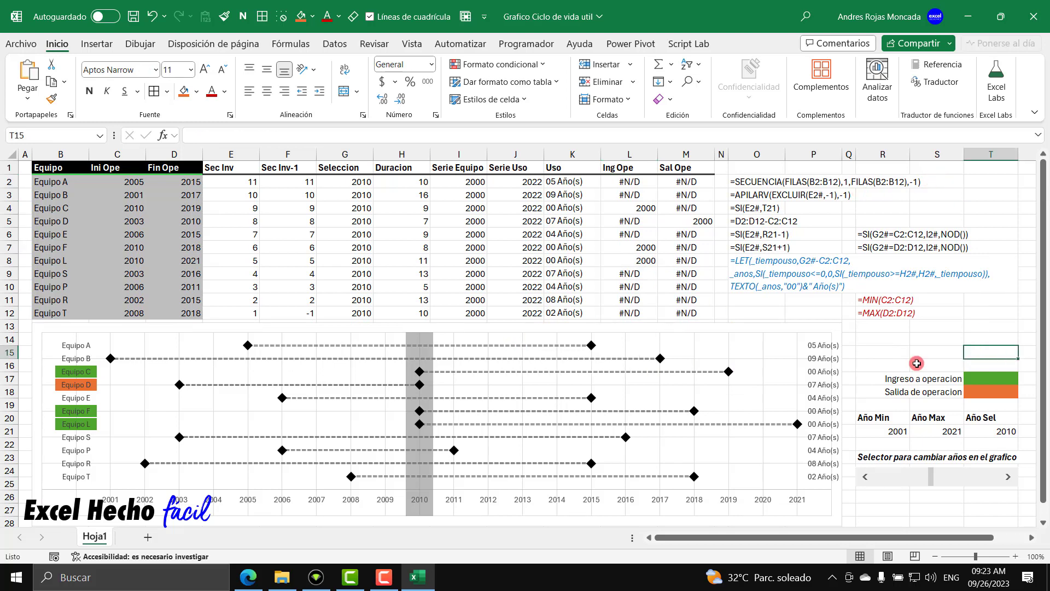
# Insert a rectangle shape about 2.2" wide and 0.96" high over the equipment data table
pyautogui.click(94, 44)
pyautogui.click(180, 88)
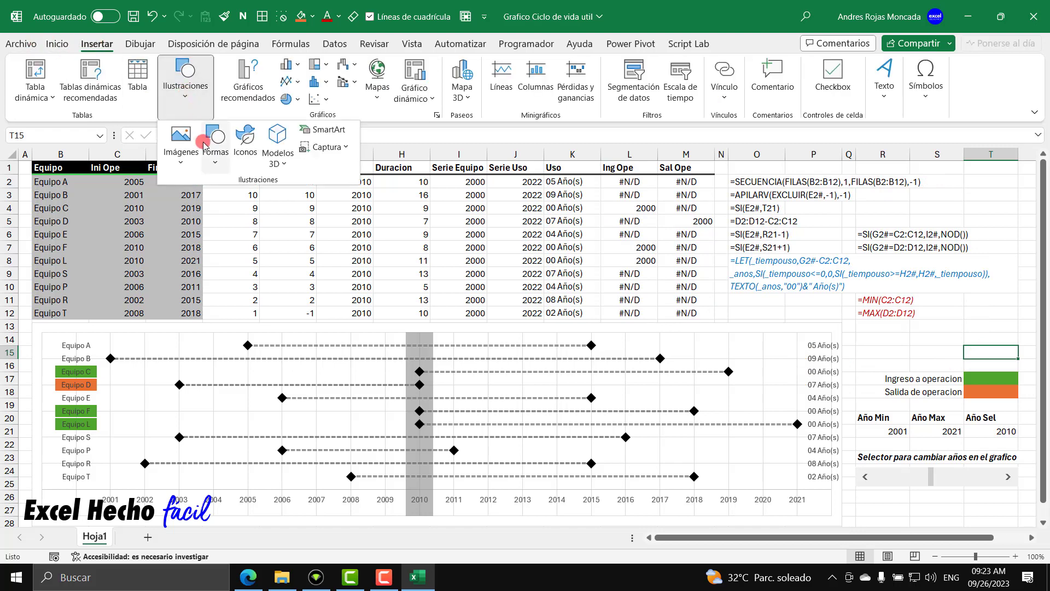
pyautogui.click(214, 145)
pyautogui.click(247, 202)
pyautogui.moveTo(187, 197)
pyautogui.mouseDown()
pyautogui.moveTo(341, 269)
pyautogui.moveTo(332, 261)
pyautogui.mouseUp()
# Remove the rectangle's outline and fill it with white
pyautogui.click(383, 82)
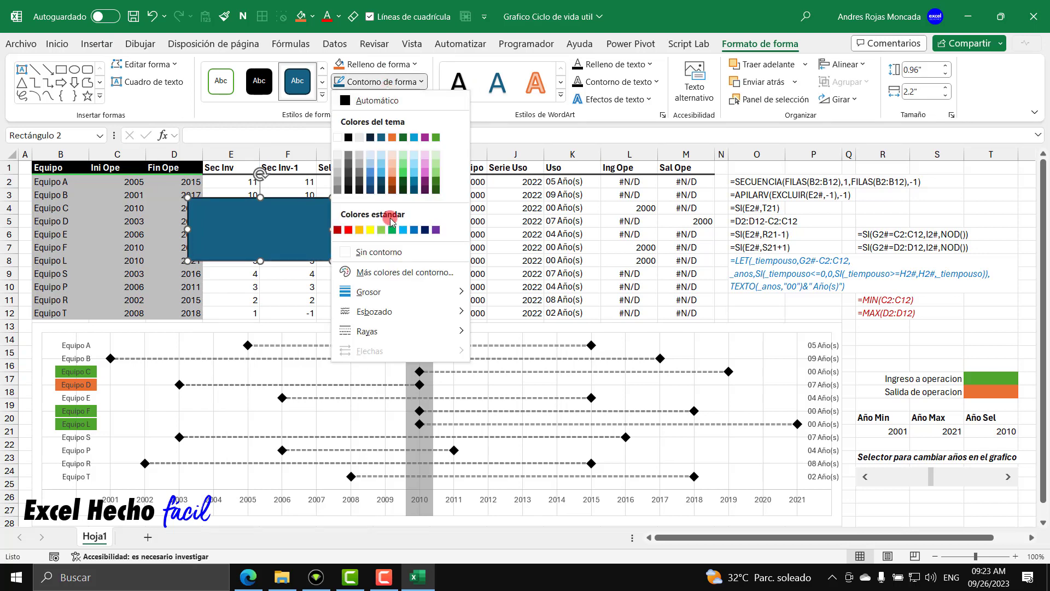
pyautogui.click(383, 250)
pyautogui.click(372, 64)
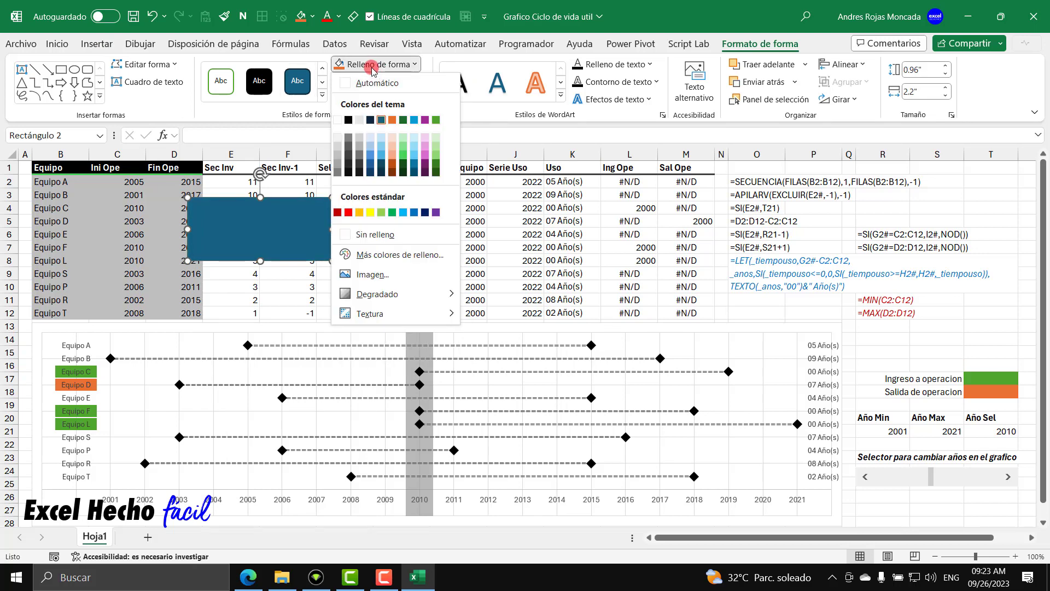
pyautogui.click(362, 84)
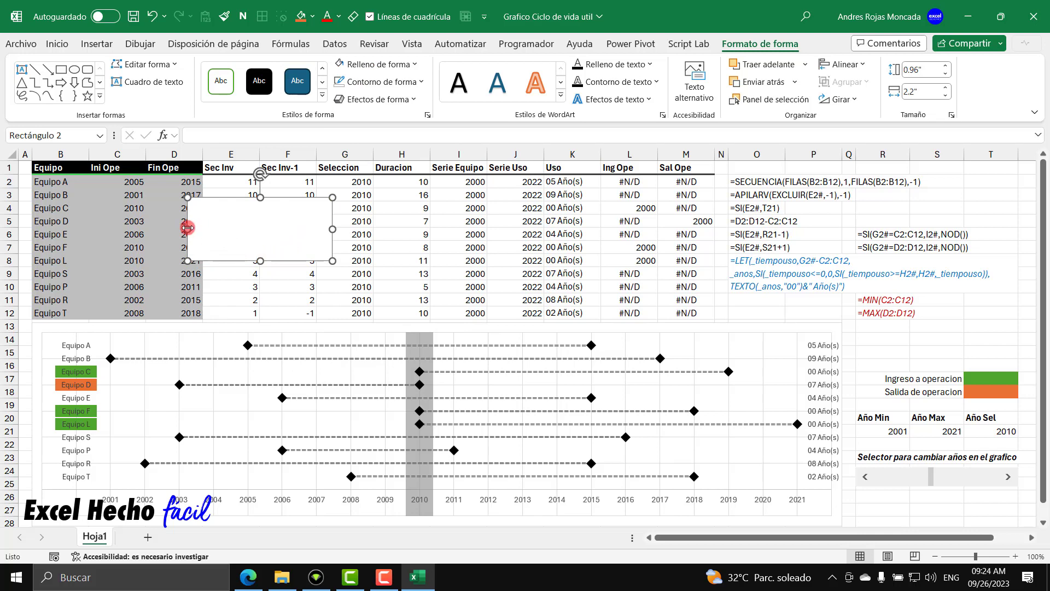
# Enlarge the white rectangle to about 15.03" wide and 2.42" high so it covers rows 1 to 12 across columns B to T
pyautogui.moveTo(188, 228); pyautogui.dragTo(31, 228)
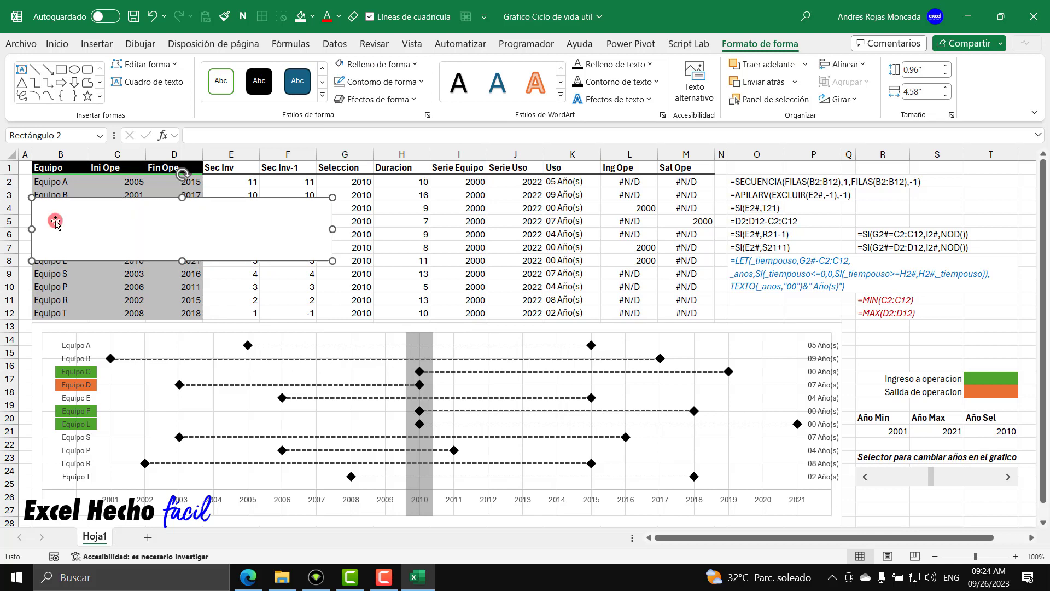
pyautogui.moveTo(182, 197); pyautogui.dragTo(182, 161)
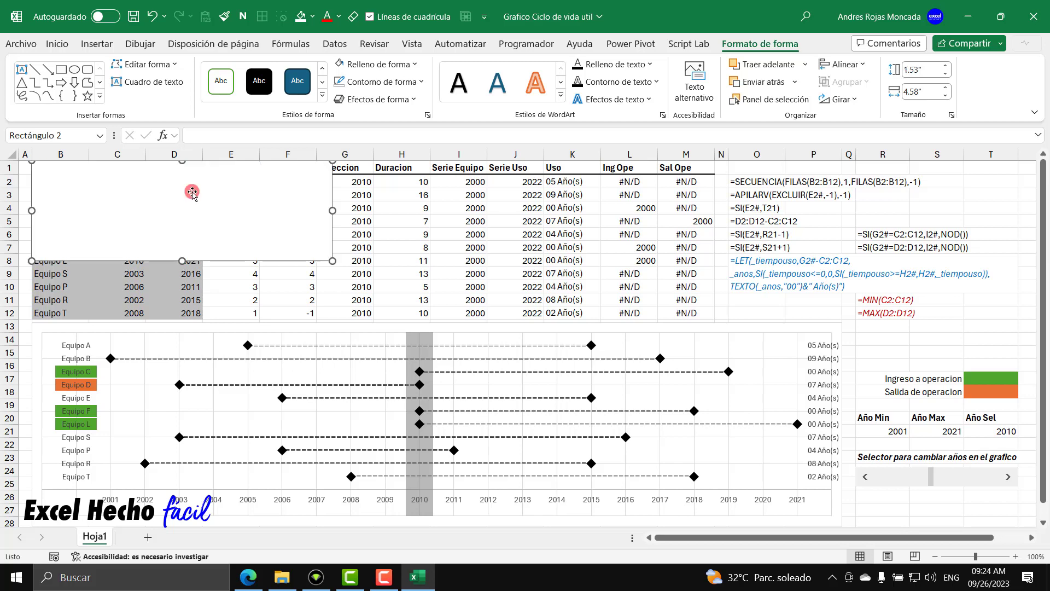
pyautogui.moveTo(182, 258); pyautogui.dragTo(169, 317)
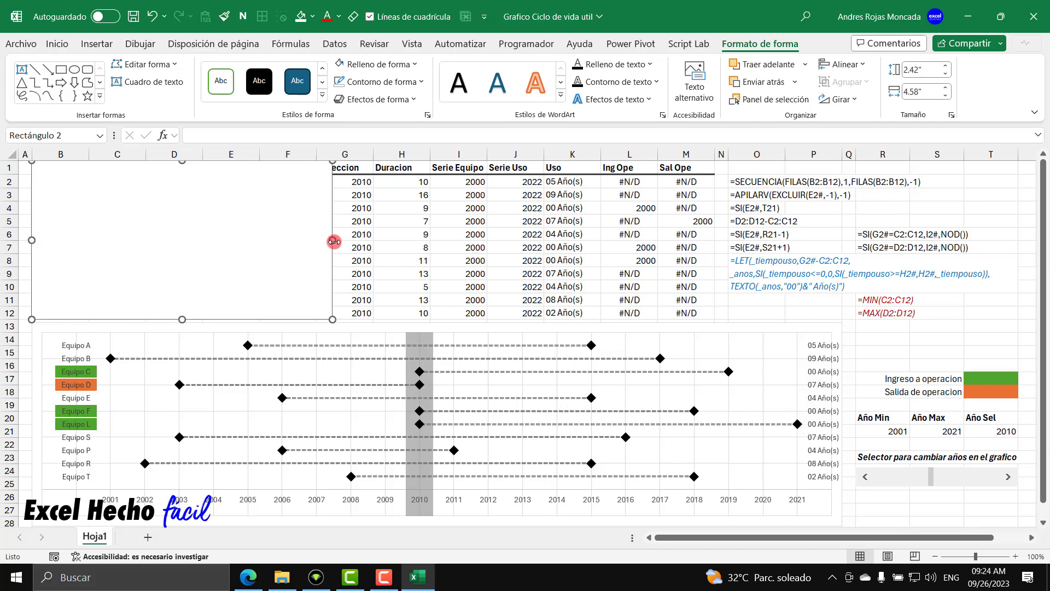
pyautogui.moveTo(385, 237); pyautogui.dragTo(1018, 239)
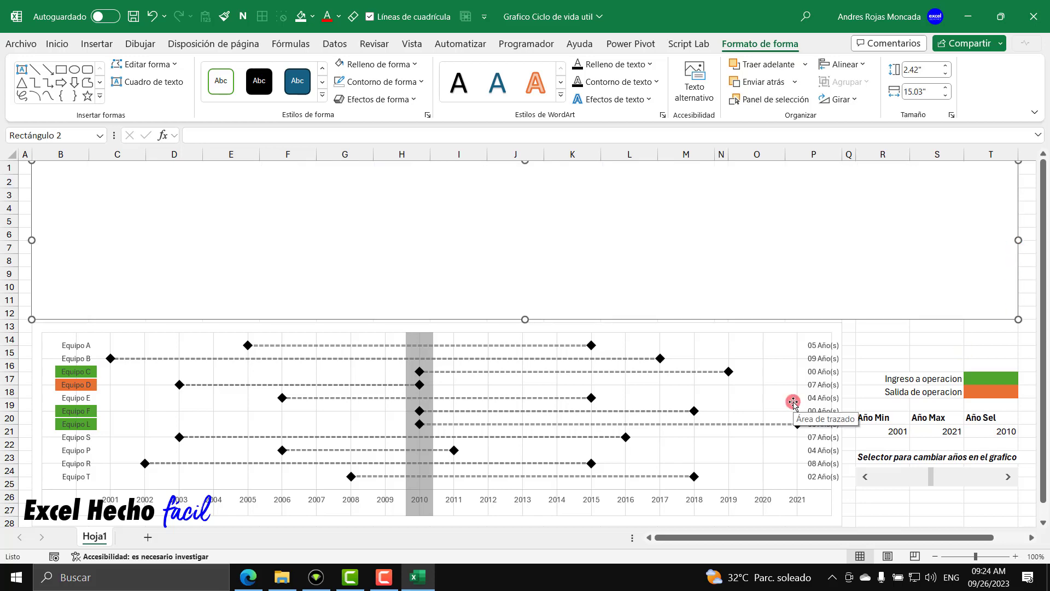
pyautogui.press('Escape')
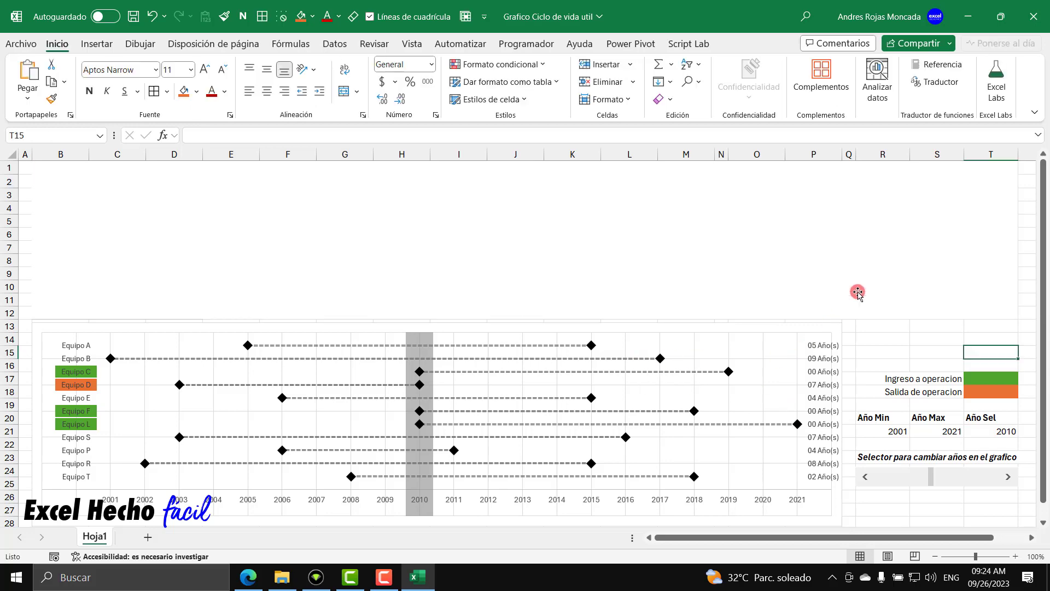
# Send the white rectangle to the back, behind the chart, and deselect it
pyautogui.click(872, 257)
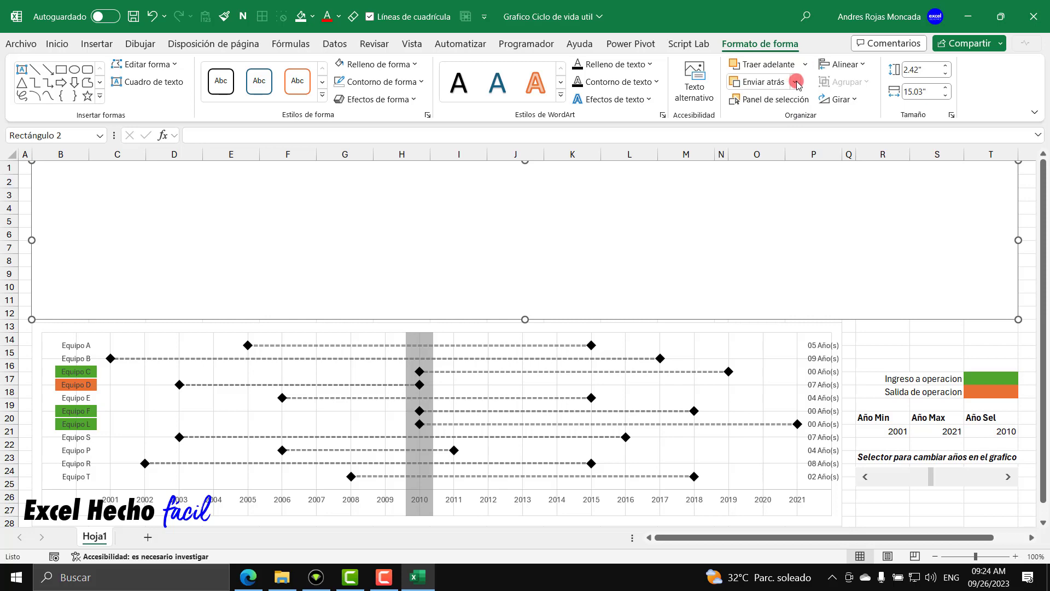
pyautogui.click(815, 286)
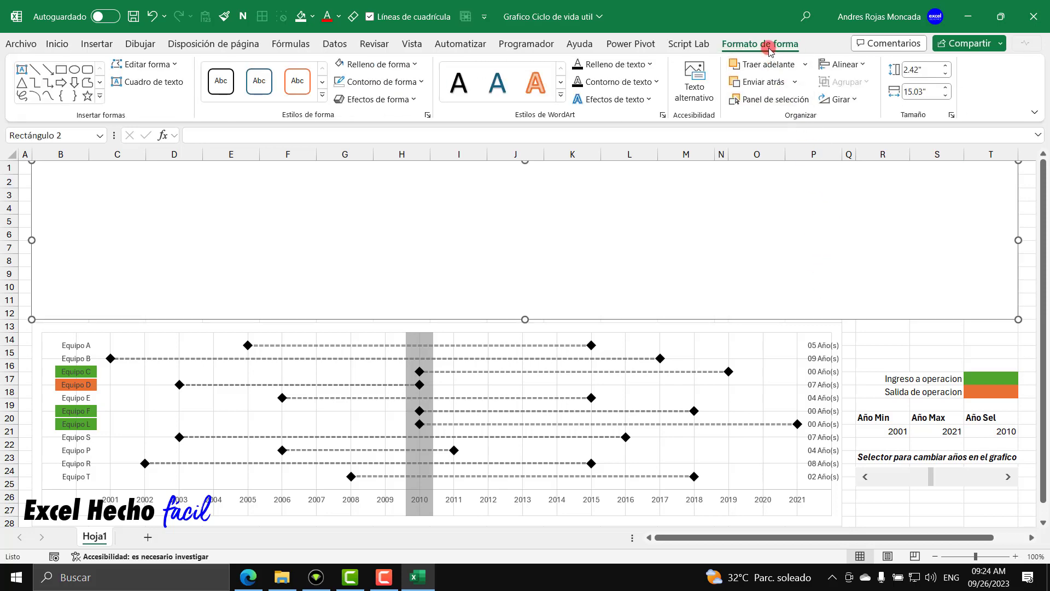
pyautogui.click(794, 83)
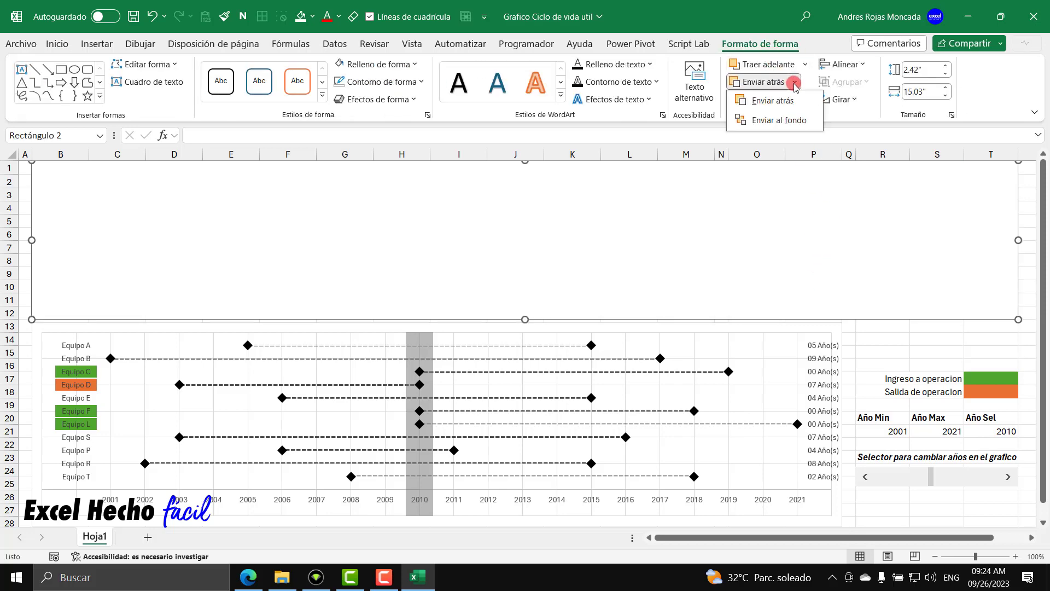
pyautogui.click(790, 117)
pyautogui.click(816, 352)
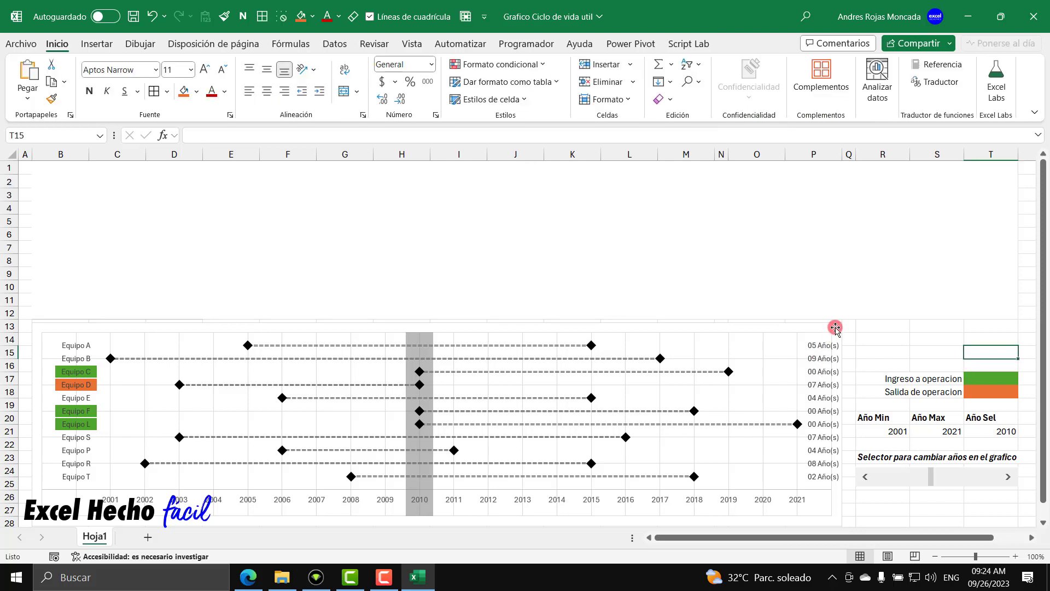
# Stretch the chart up to row 1 over the rectangle, making it about 5.57" high, and delete its vertical gridlines
pyautogui.click(662, 362)
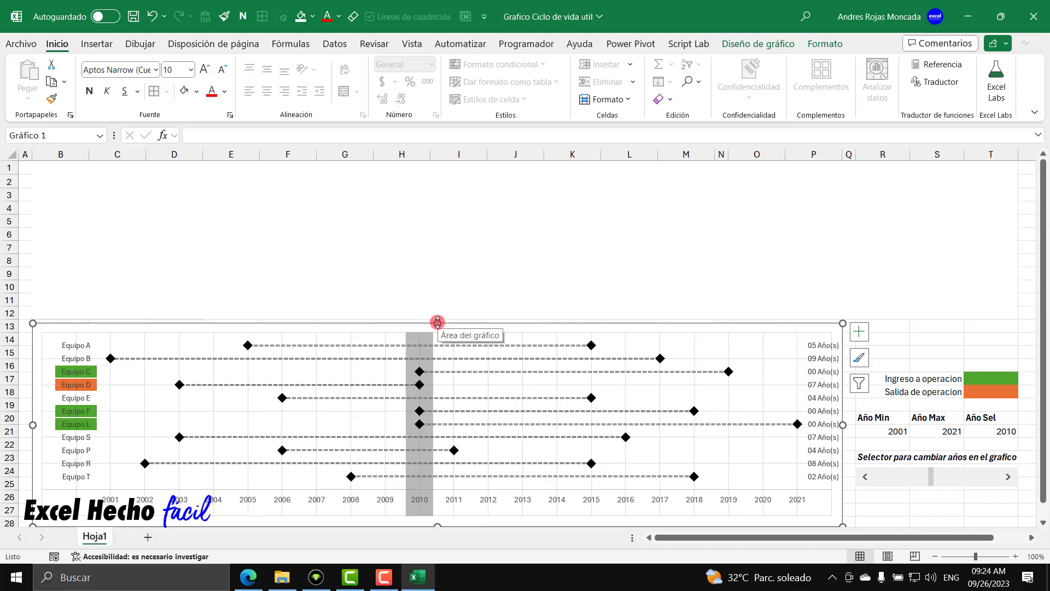
pyautogui.moveTo(437, 323); pyautogui.dragTo(440, 161)
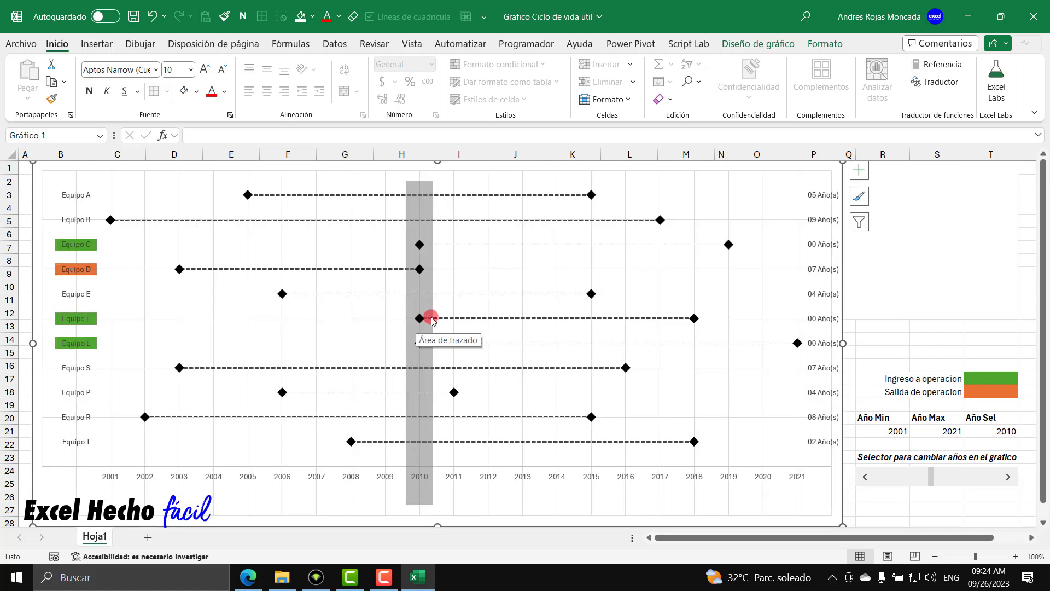
pyautogui.click(145, 206)
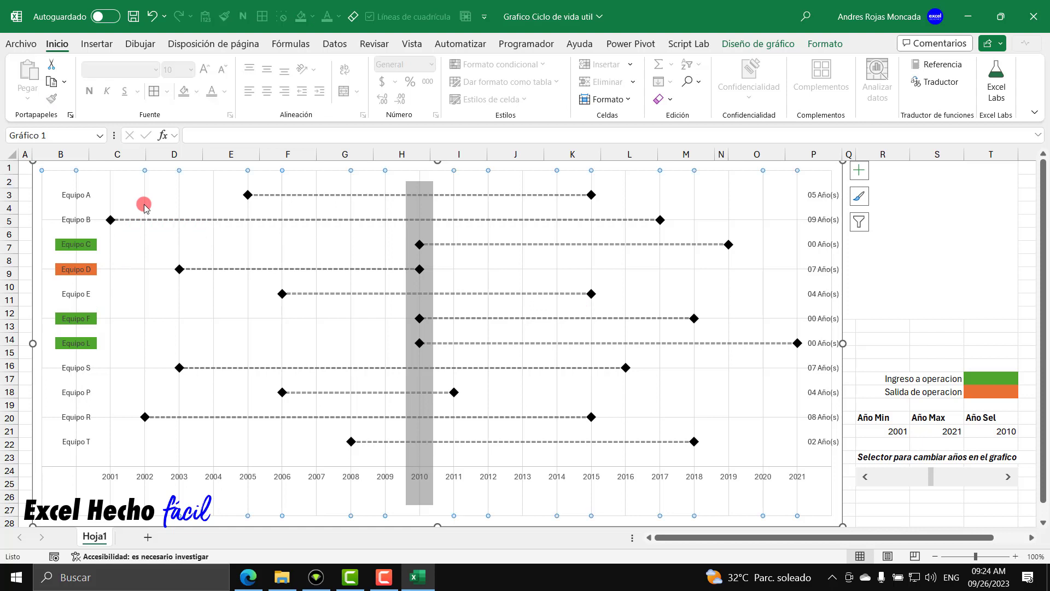
pyautogui.press('Delete')
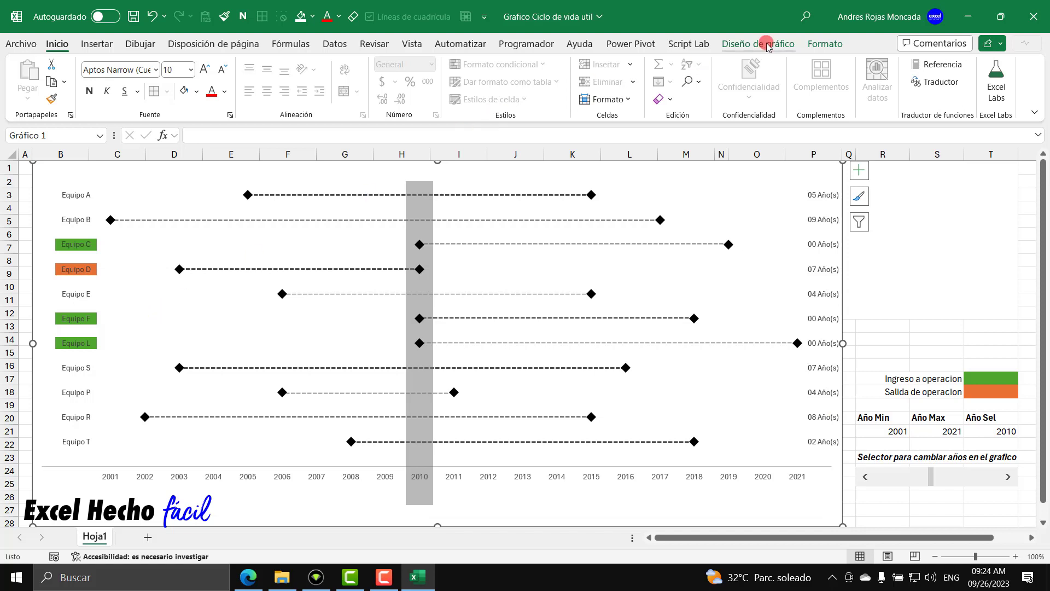
# Remove the outline of the chart area and deselect the chart
pyautogui.click(824, 44)
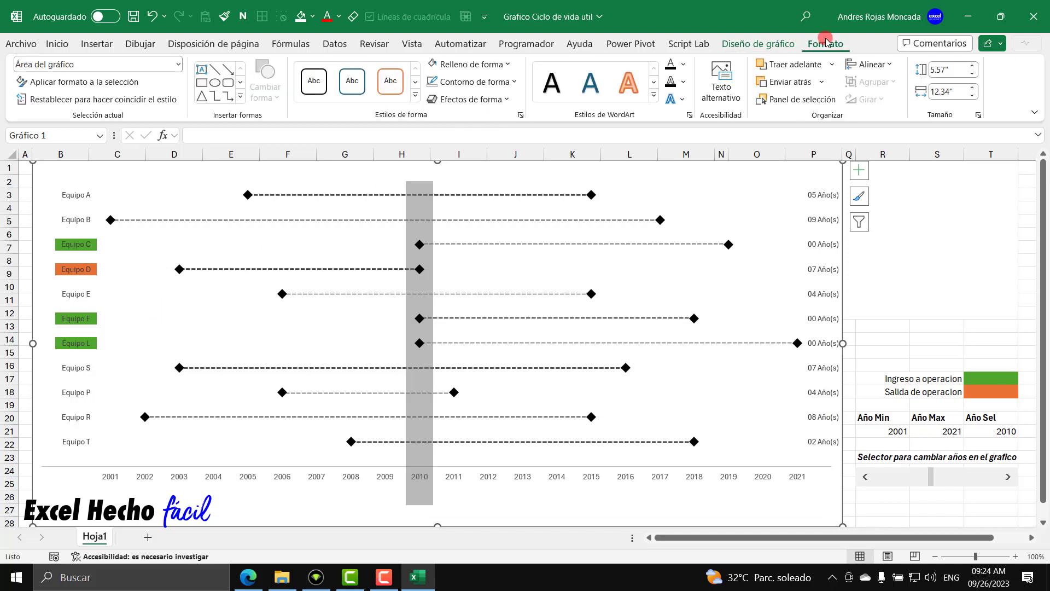
pyautogui.click(497, 82)
pyautogui.click(462, 252)
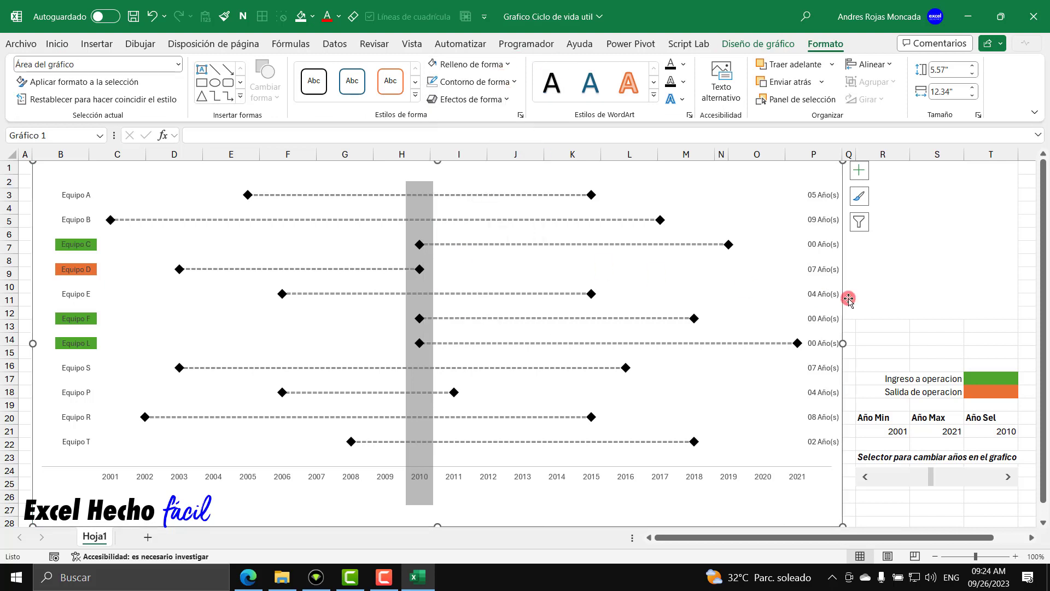
pyautogui.click(919, 360)
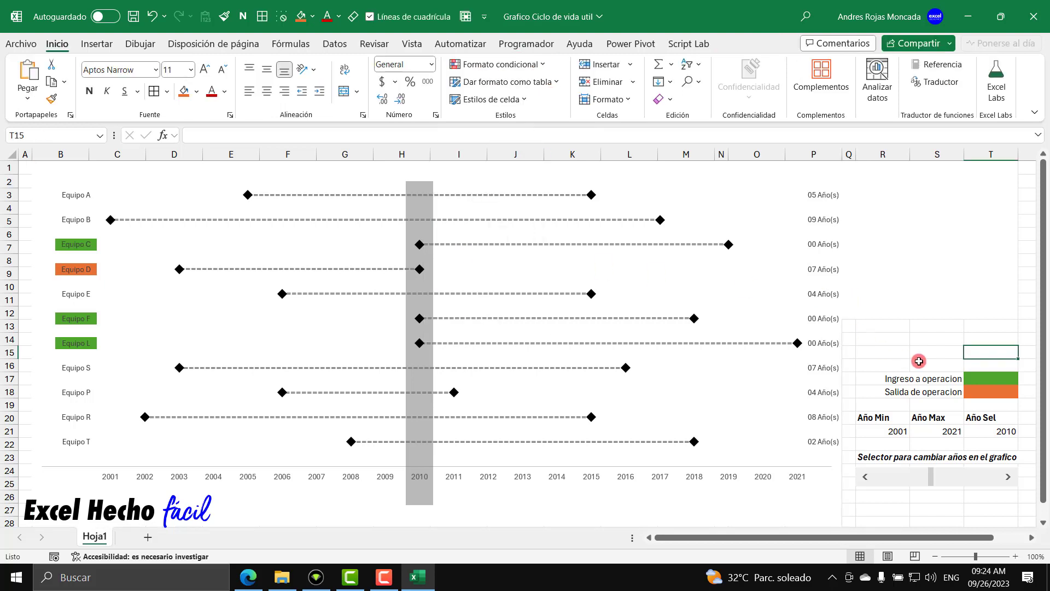
# Deselect the chart and hide the worksheet's cell gridlines
pyautogui.click(837, 173)
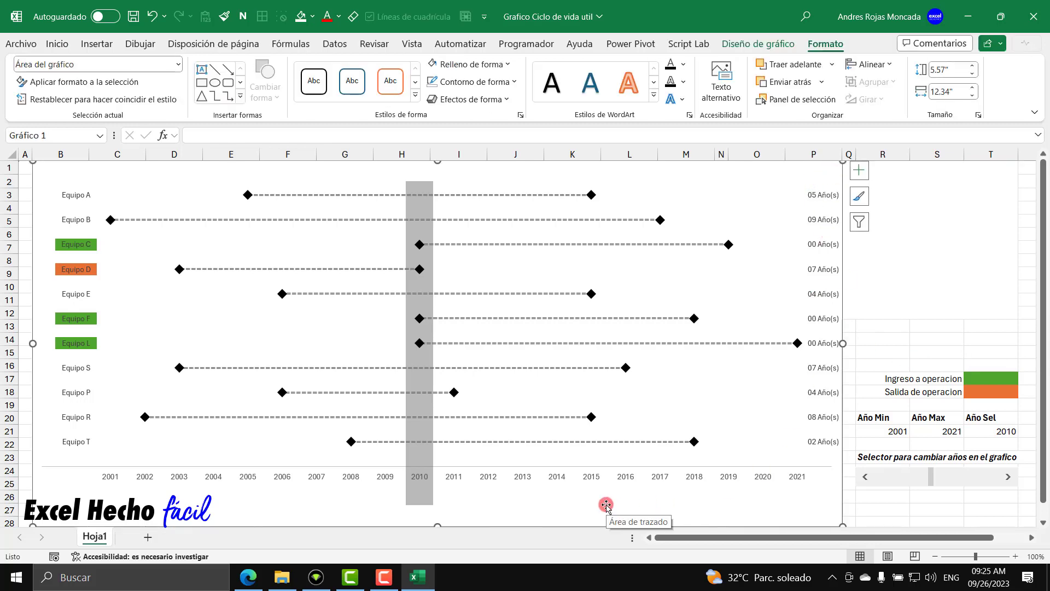
pyautogui.press('Escape')
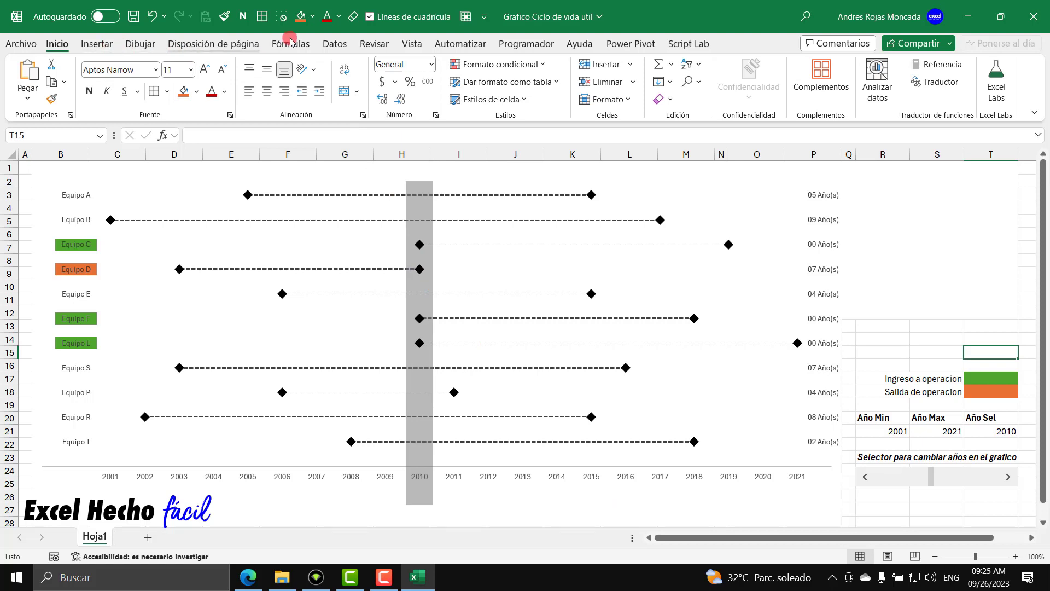
pyautogui.click(370, 16)
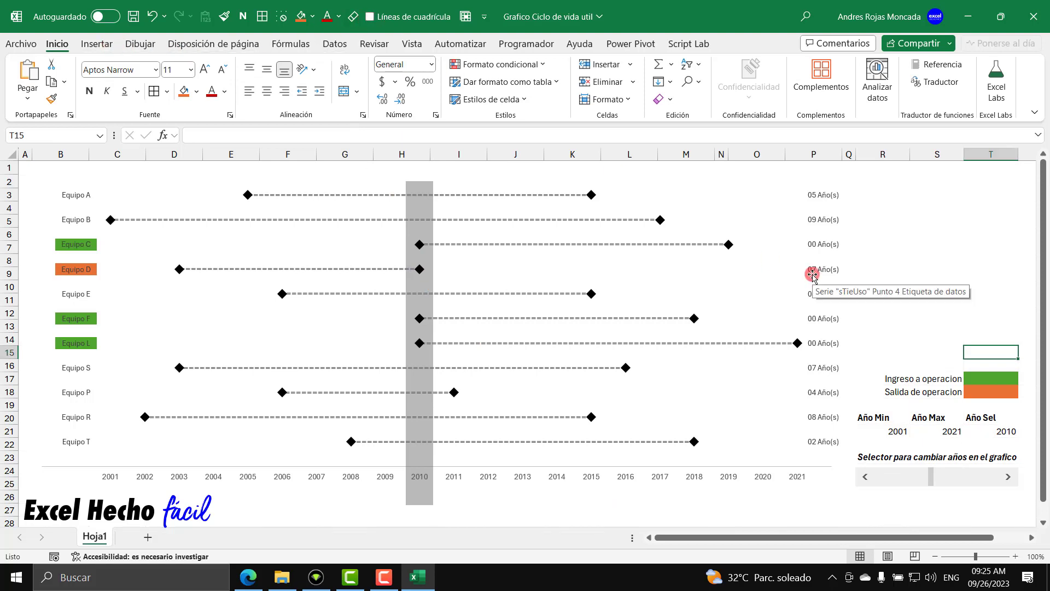
# Add a chart title positioned above the life-cycle chart
pyautogui.click(808, 172)
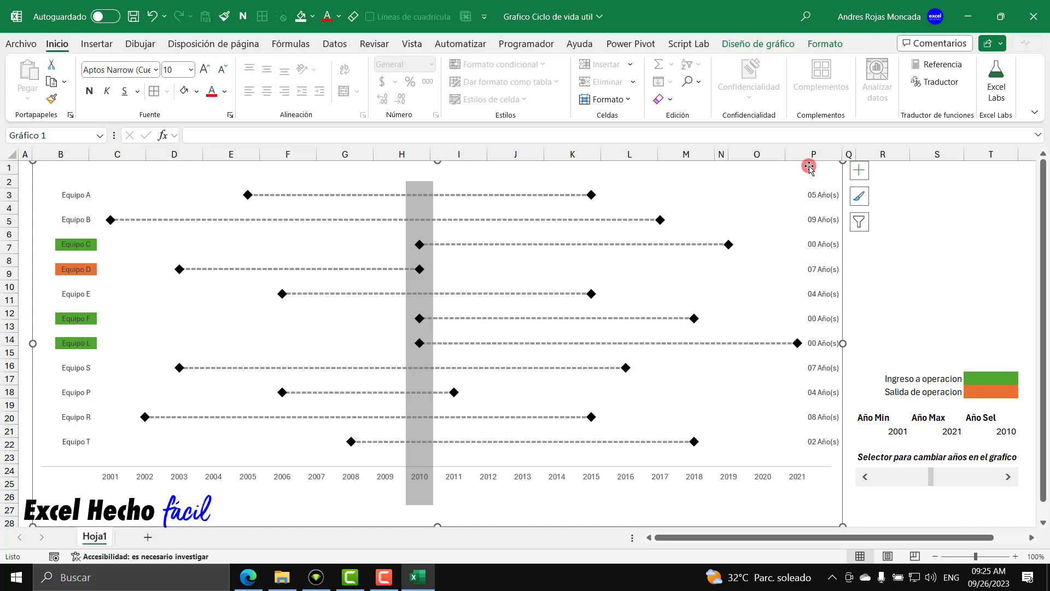
pyautogui.click(812, 45)
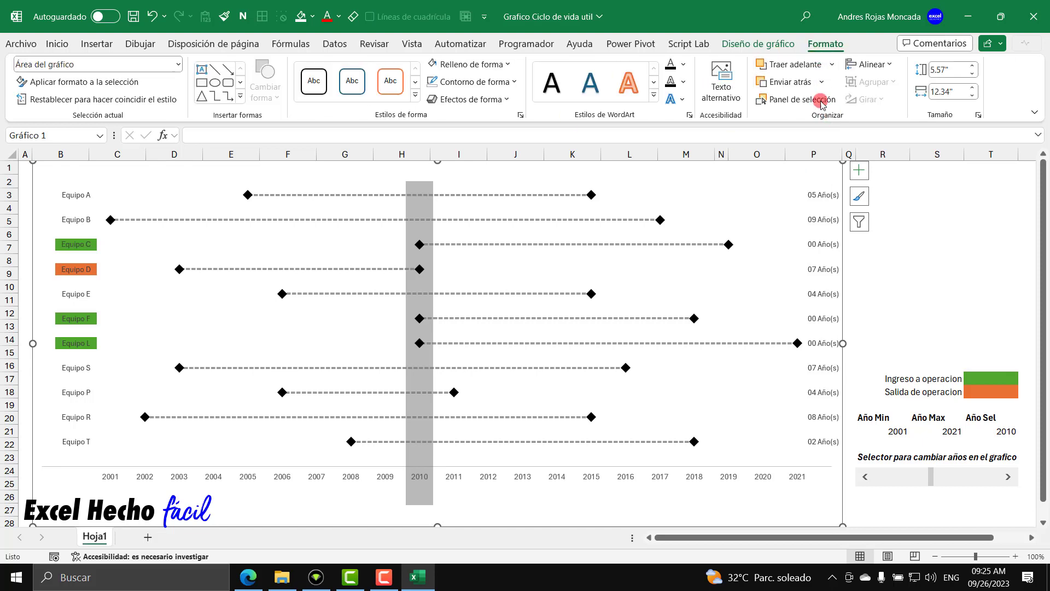
pyautogui.click(785, 45)
pyautogui.click(66, 98)
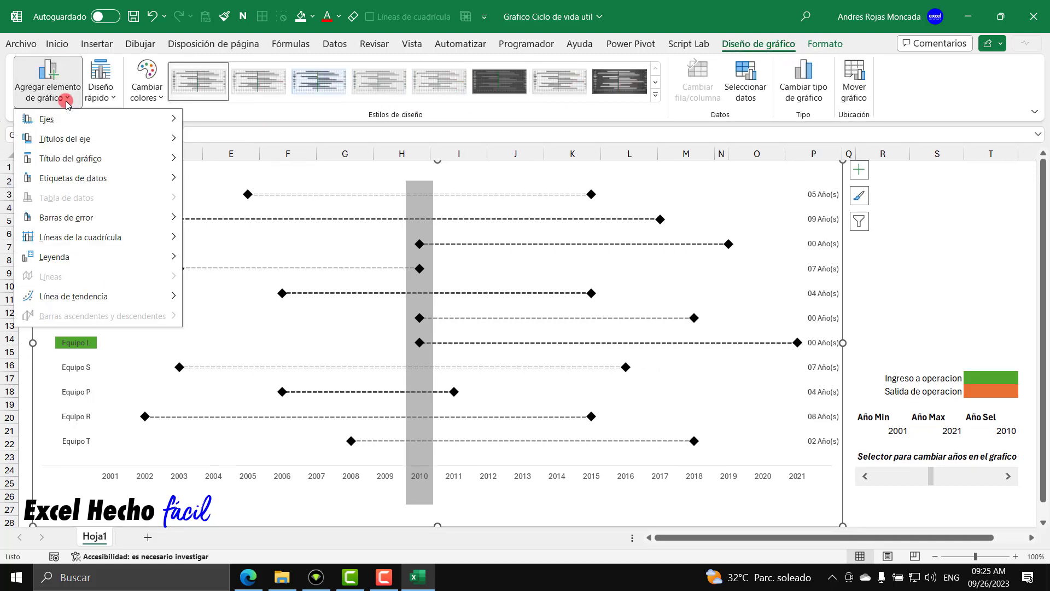
pyautogui.moveTo(65, 157)
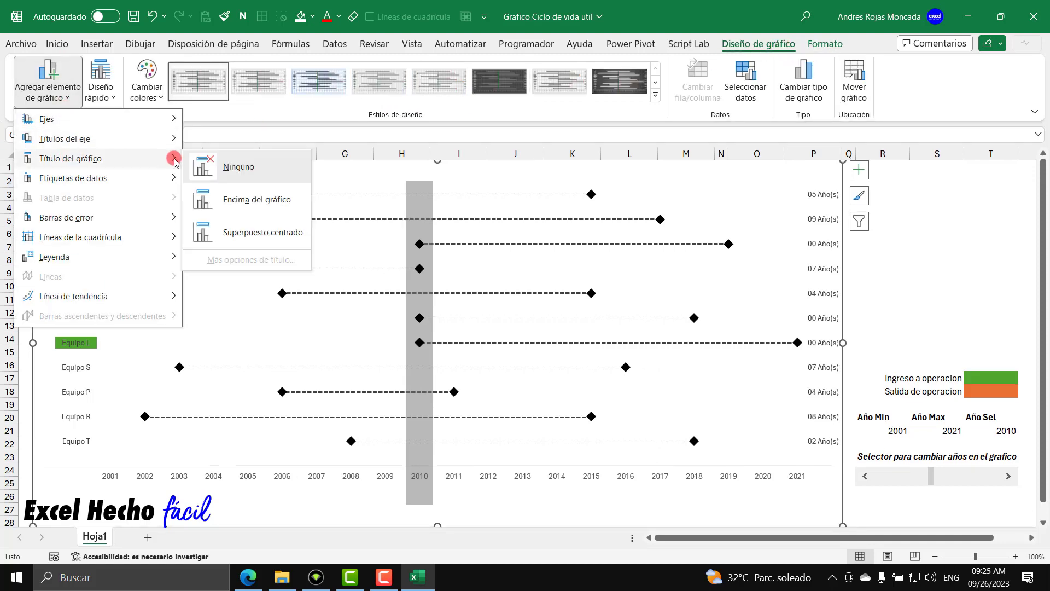
pyautogui.click(228, 201)
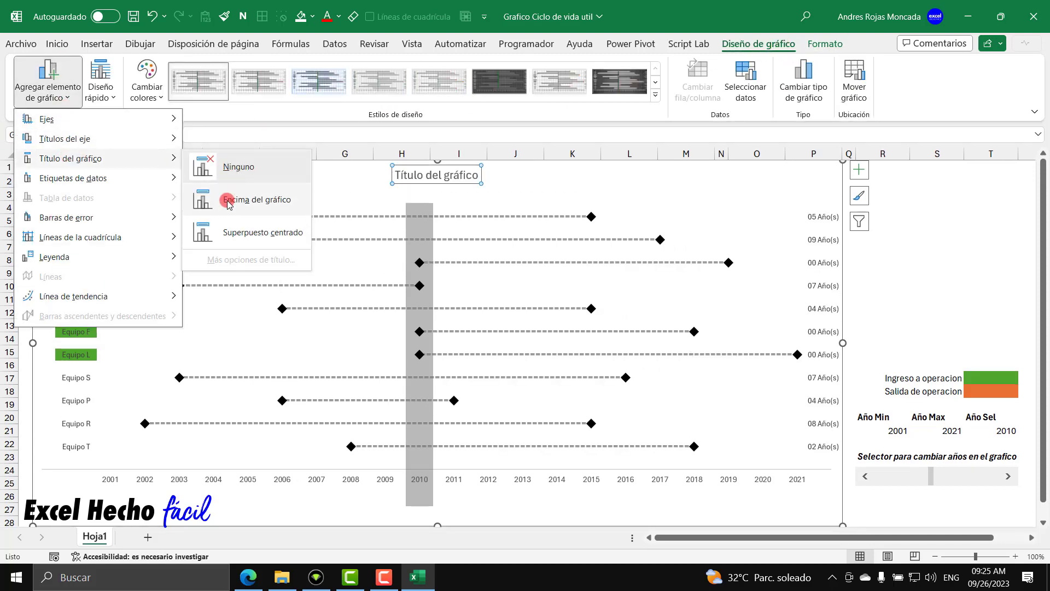
# Replace the chart title's placeholder text with "Ciclo de Vida Util Equipos Empresa XYZ"
pyautogui.click(448, 176)
pyautogui.tripleClick(448, 176)
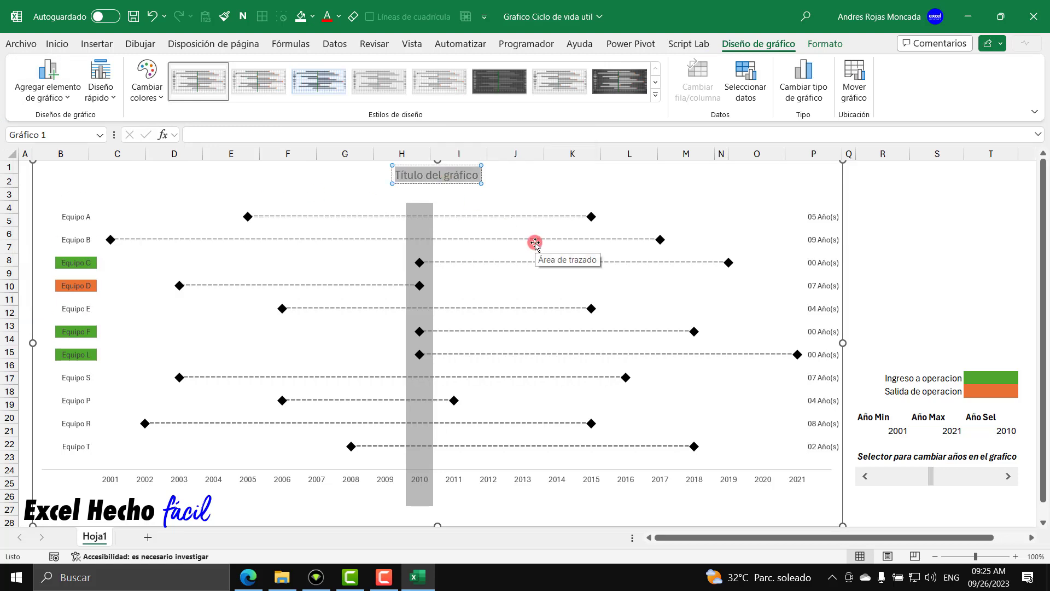
pyautogui.write('Ciclo de')
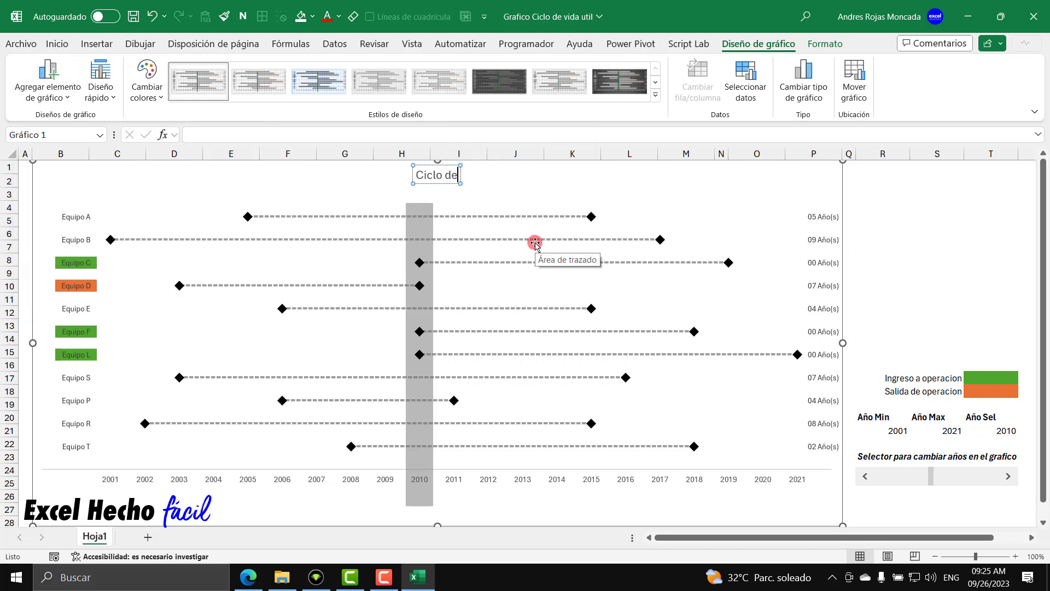
pyautogui.write(' Vid')
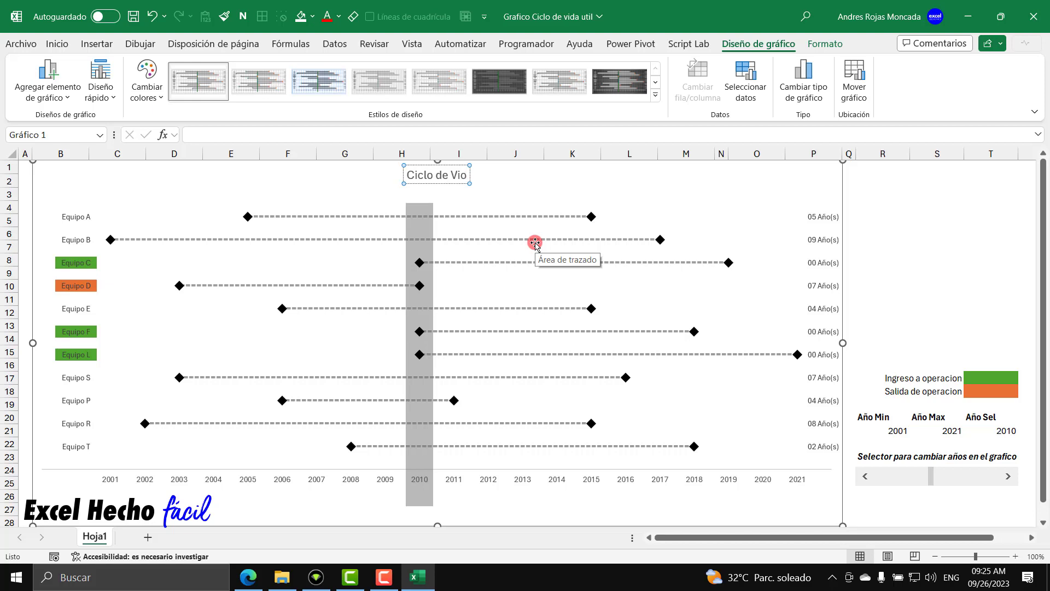
pyautogui.write('a Util')
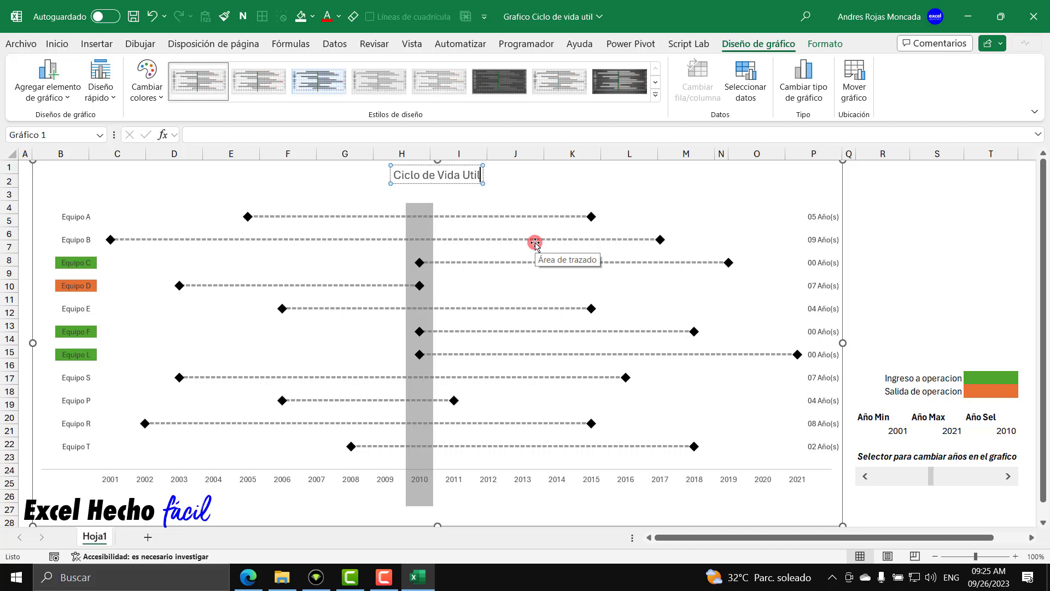
pyautogui.write(' Equi')
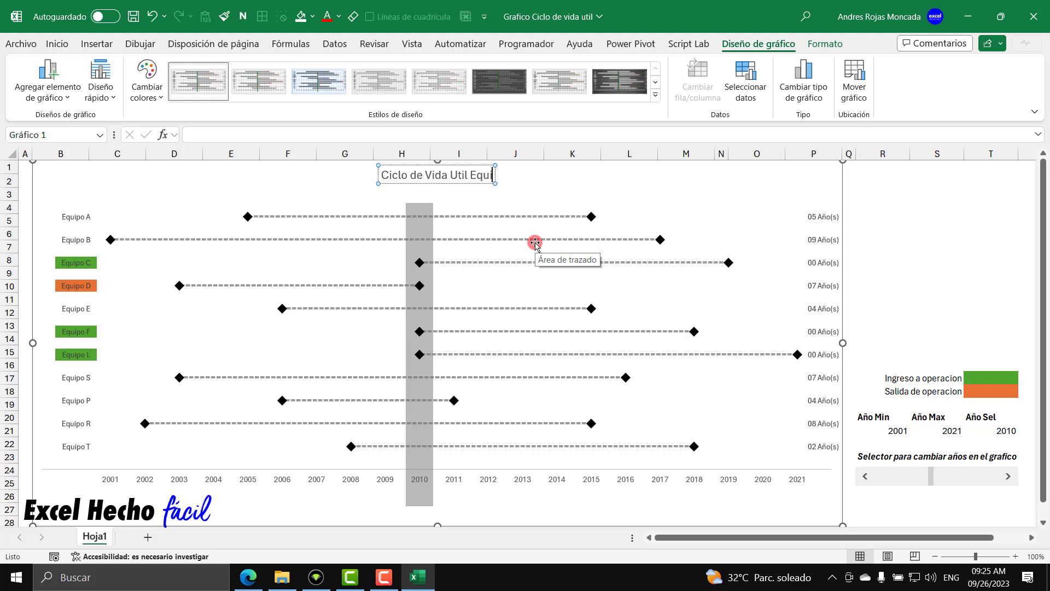
pyautogui.write('pos Empres')
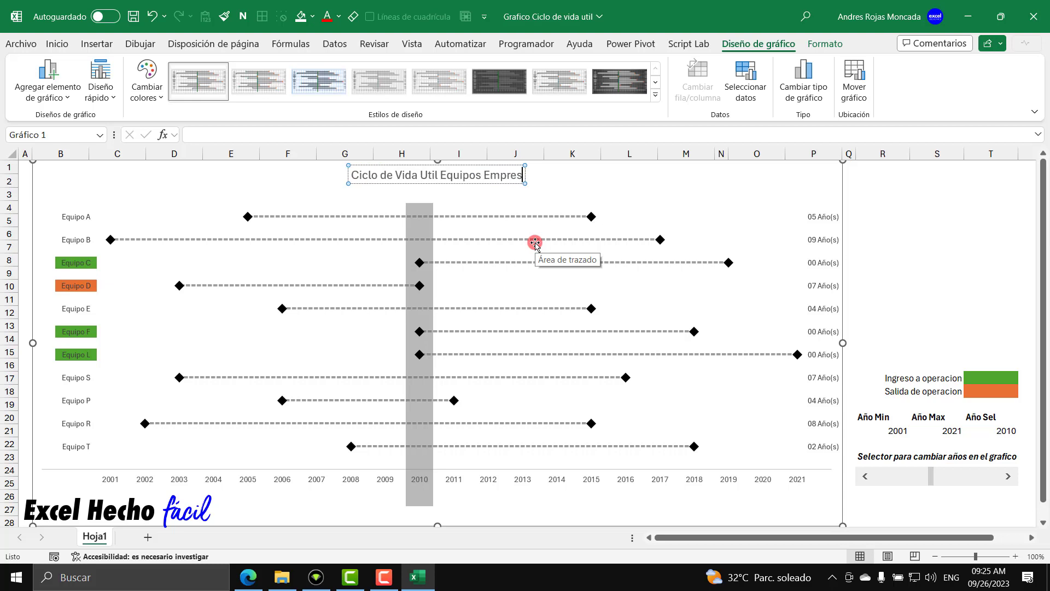
pyautogui.write('a XYZ')
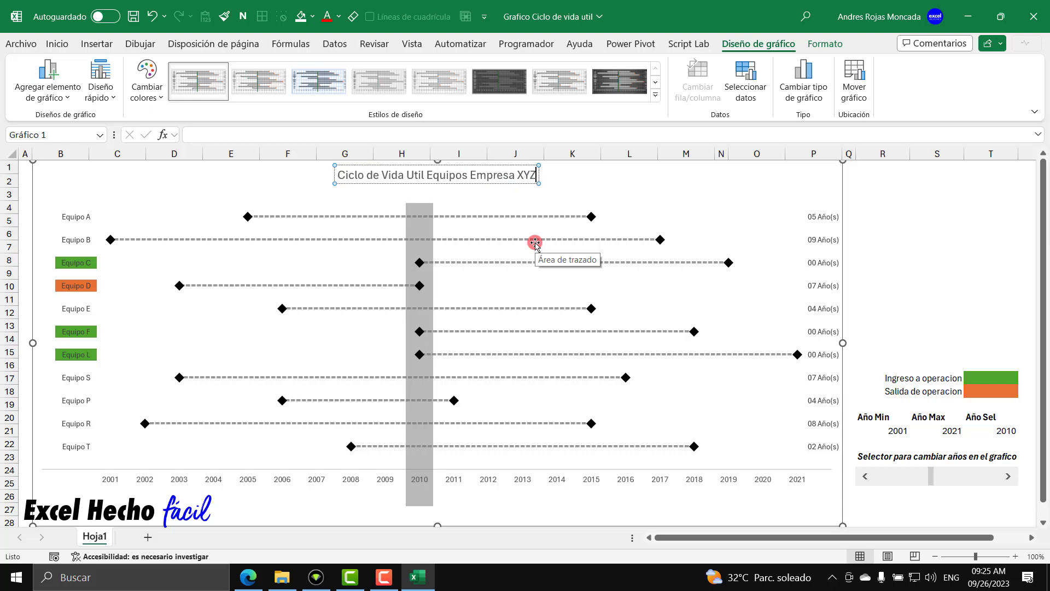
pyautogui.press('Escape')
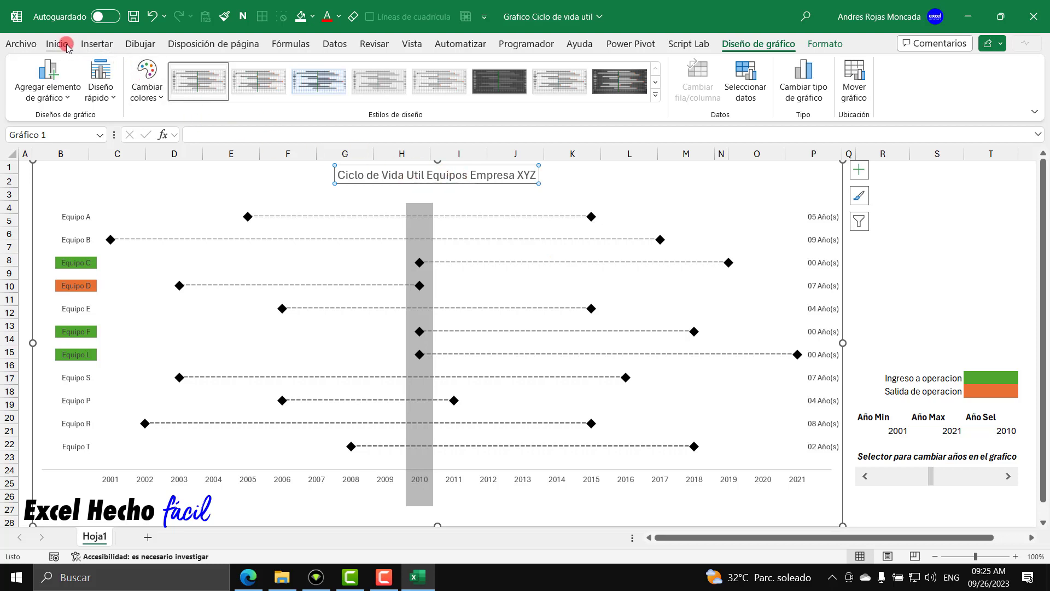
# Fill the chart title's background with black
pyautogui.click(825, 44)
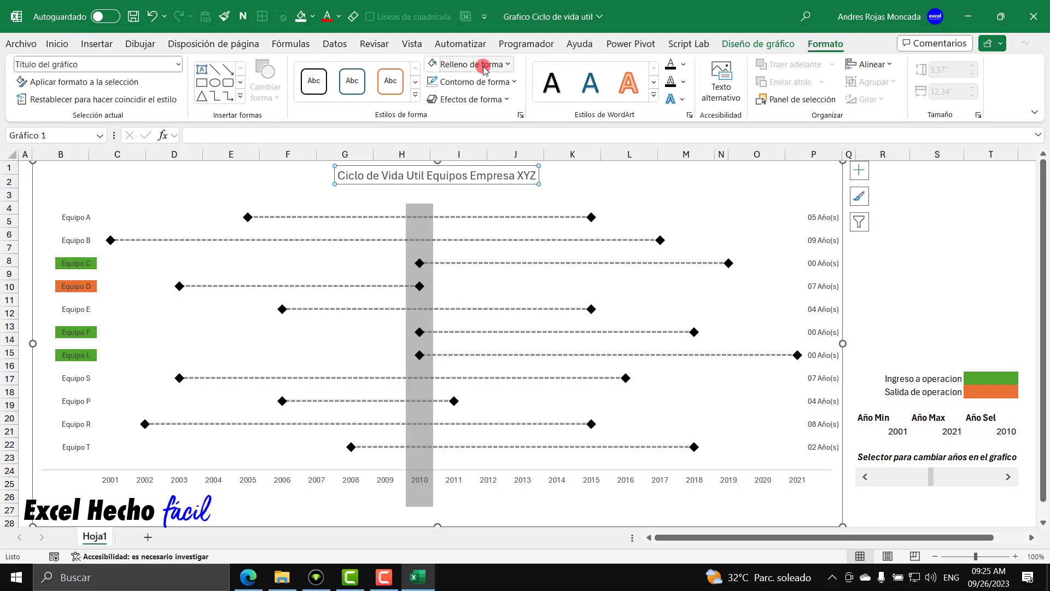
pyautogui.click(483, 65)
pyautogui.click(440, 120)
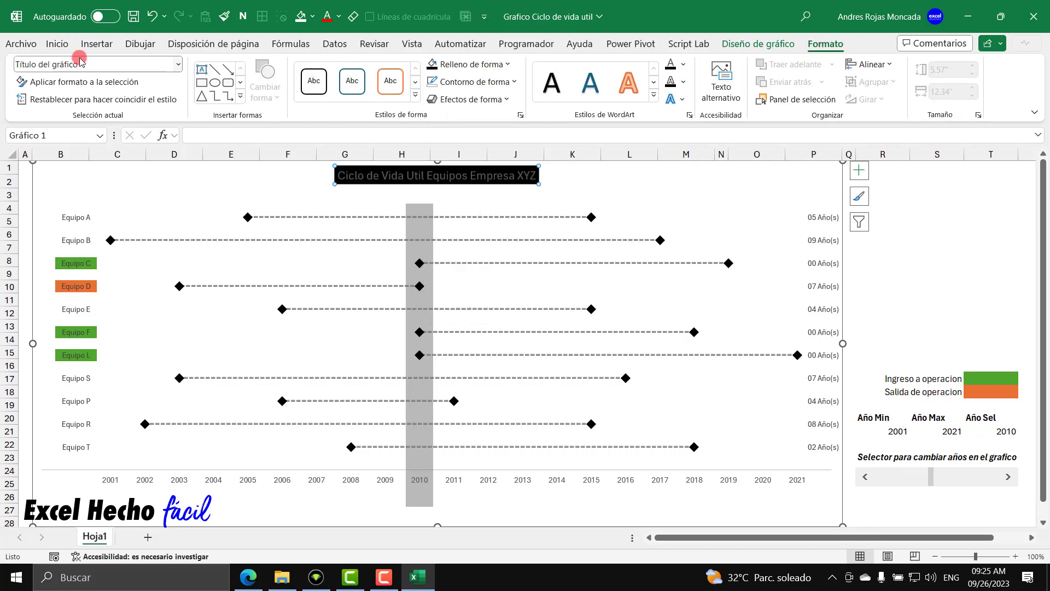
# Change the chart title's font color to white
pyautogui.click(57, 43)
pyautogui.click(224, 91)
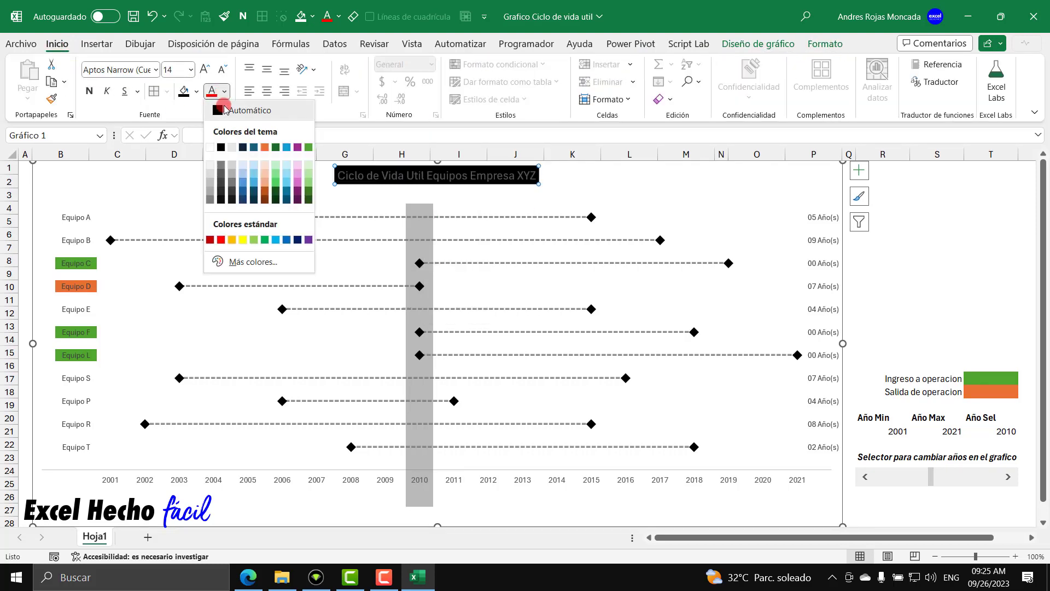
pyautogui.click(211, 147)
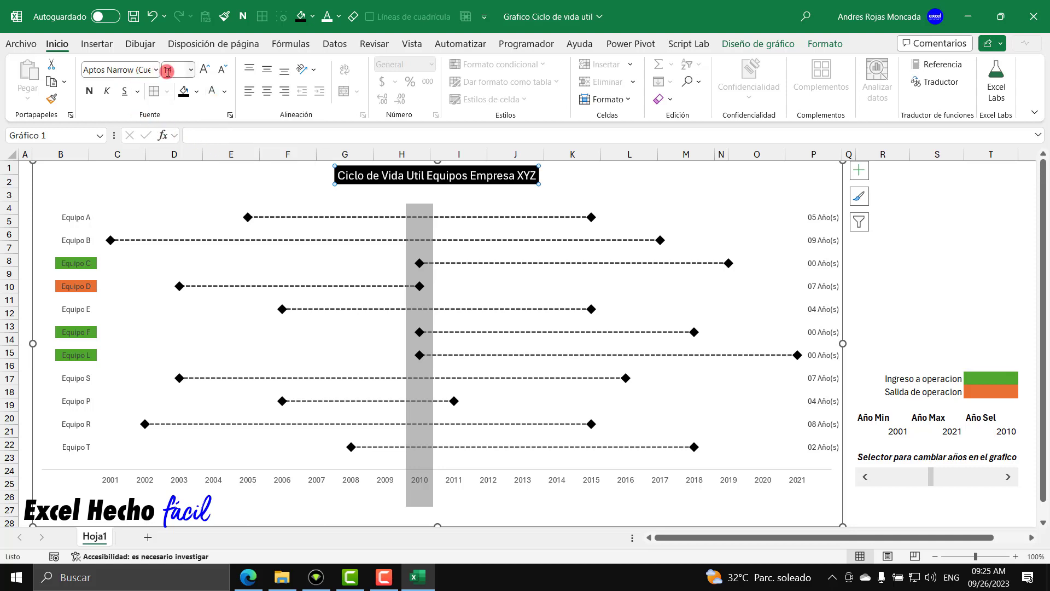
# Enlarge the chart title's text to font size 22
pyautogui.click(206, 71)
pyautogui.click(206, 71)
pyautogui.click(206, 72)
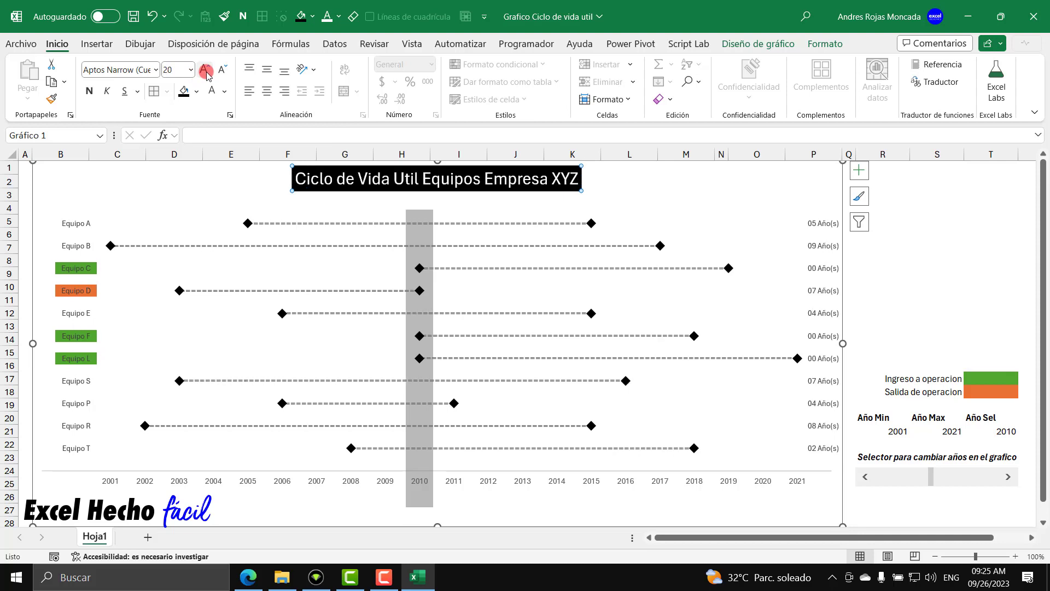
pyautogui.click(206, 72)
pyautogui.click(206, 72)
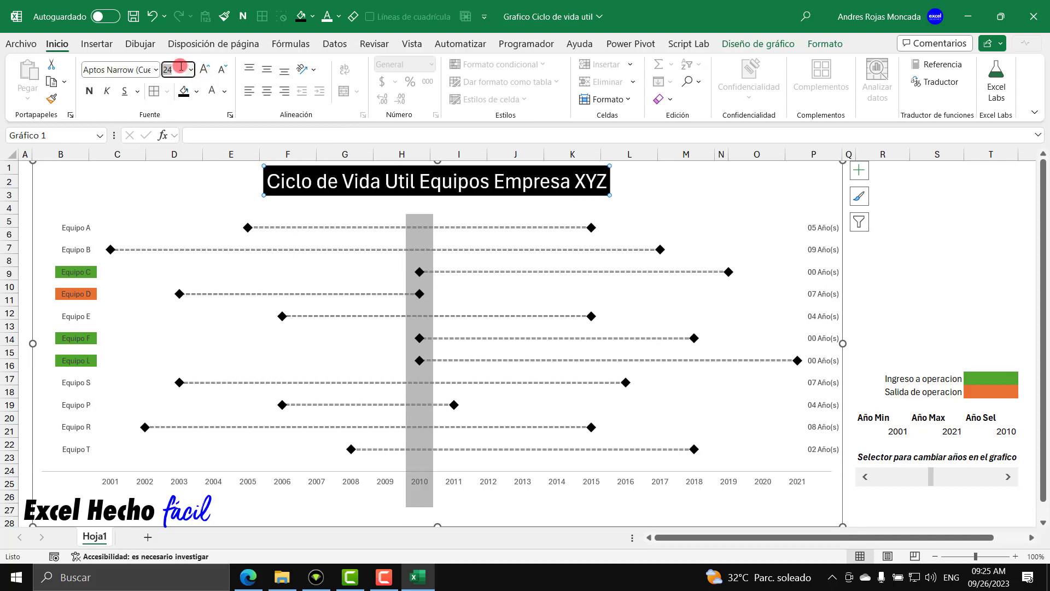
pyautogui.click(181, 67)
pyautogui.write('22')
pyautogui.press('Return')
# Make the chart title bold and move it to the chart's upper-left corner, above the equipment names
pyautogui.click(88, 92)
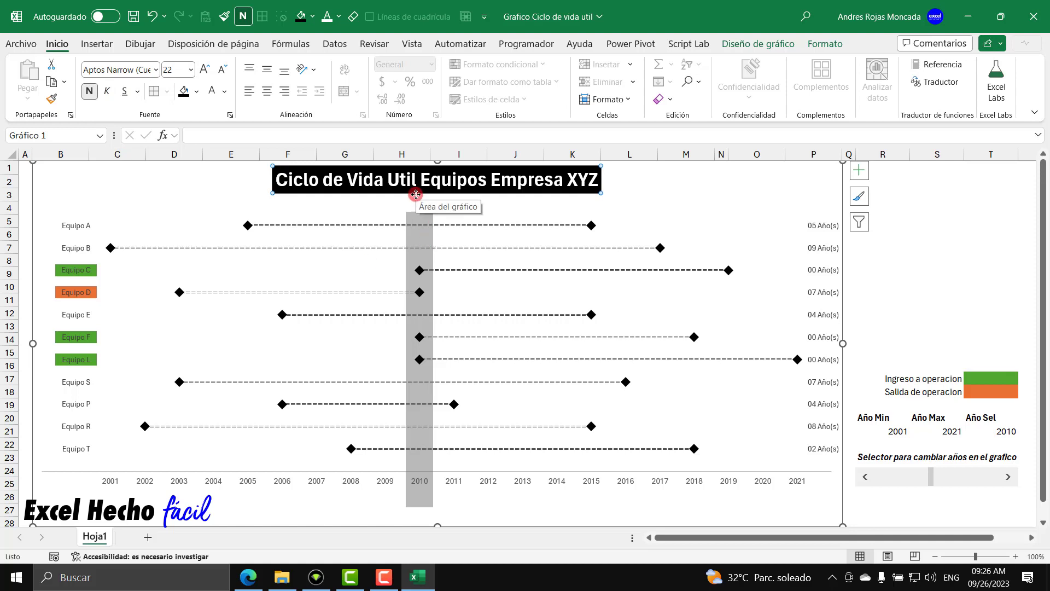
pyautogui.moveTo(415, 194); pyautogui.dragTo(199, 195)
pyautogui.click(470, 238)
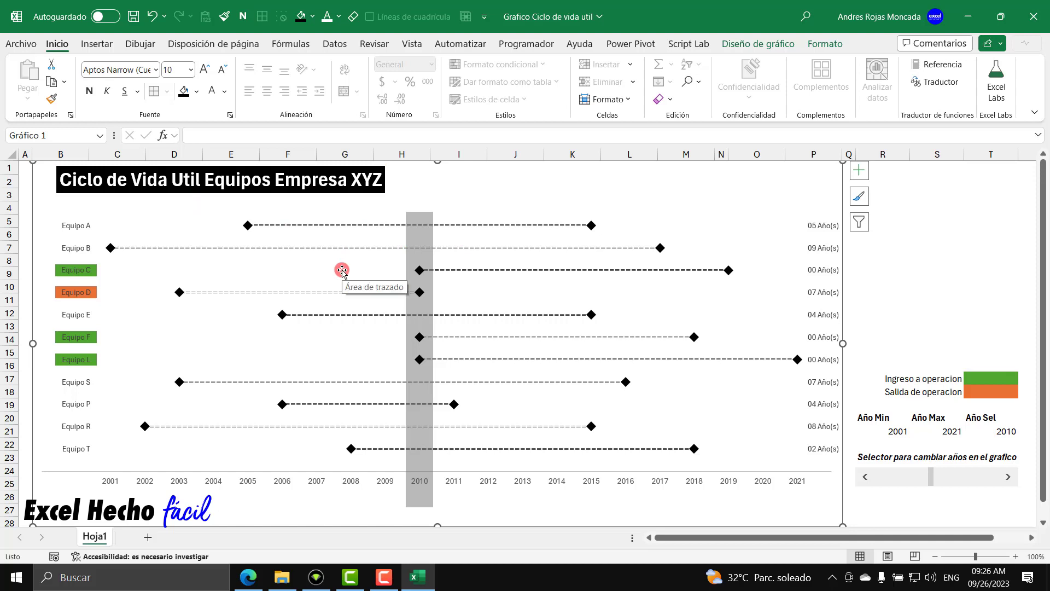
# Increase the equipment name labels' font size to 11 and deselect them
pyautogui.click(75, 225)
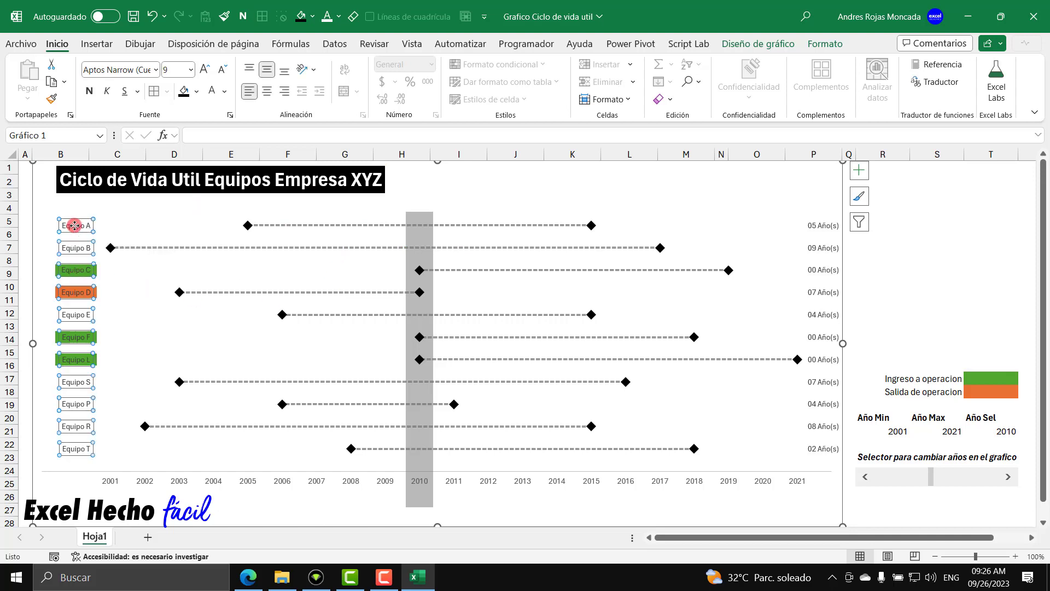
pyautogui.click(203, 69)
pyautogui.click(203, 69)
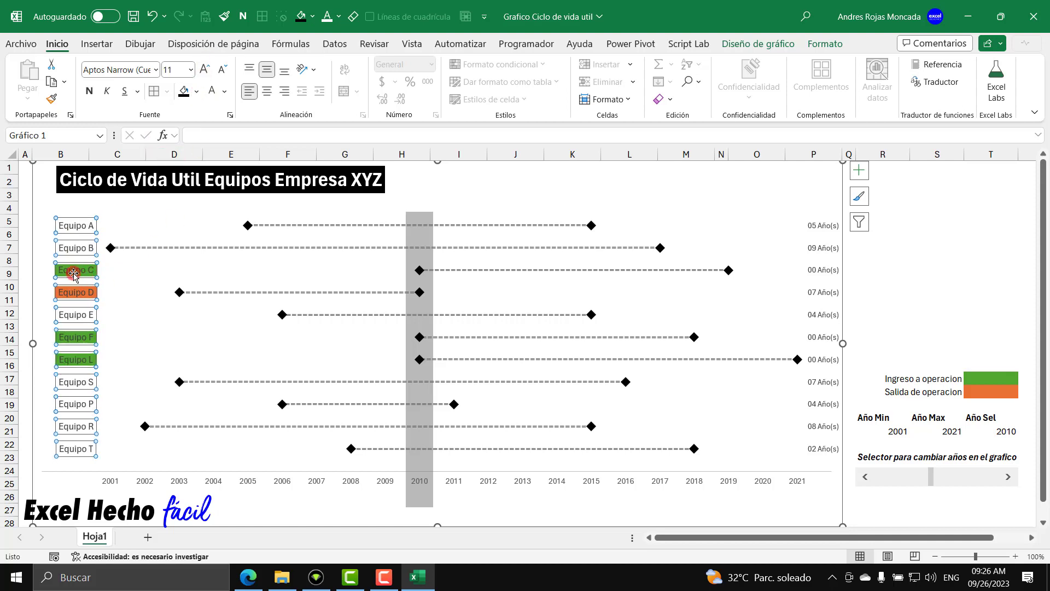
pyautogui.click(119, 289)
pyautogui.press('Escape')
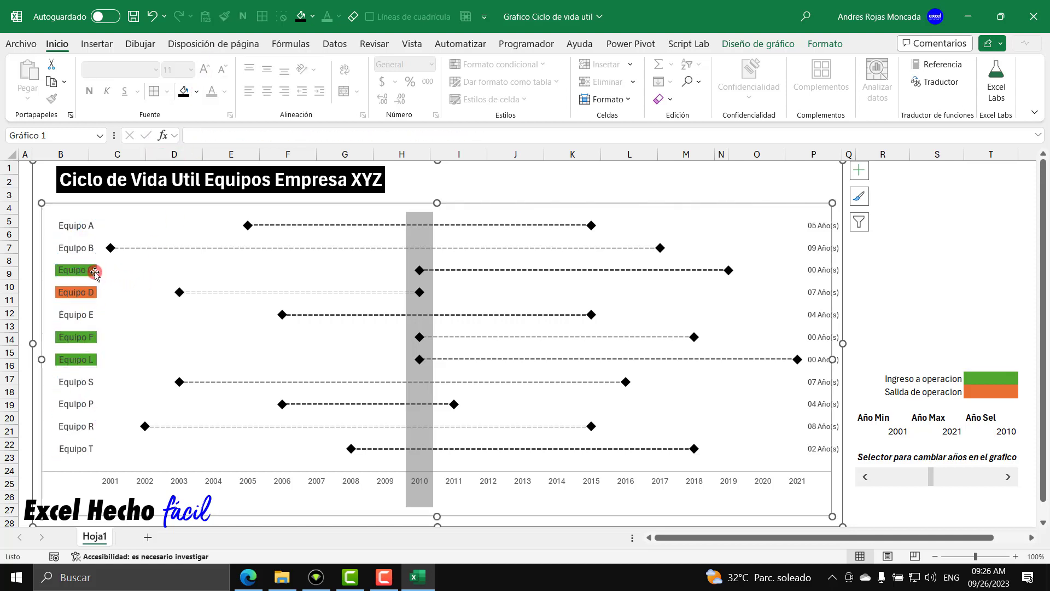
pyautogui.press('Escape')
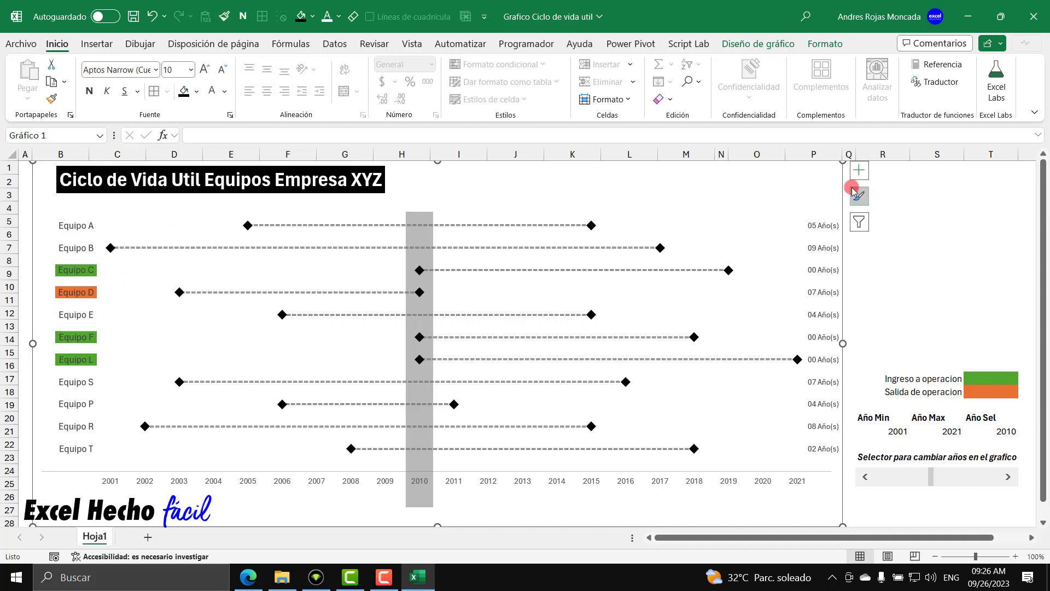
# Thicken the green X error bars of the "sIngOpe" series behind the equipment names by increasing their line width
pyautogui.hotkey('ctrl', '1')
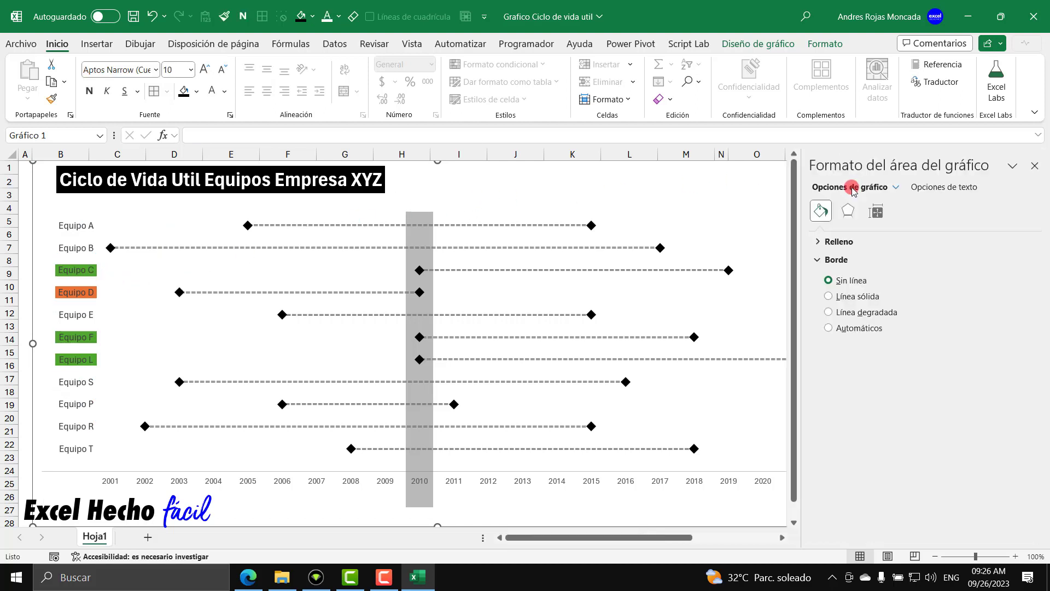
pyautogui.click(896, 187)
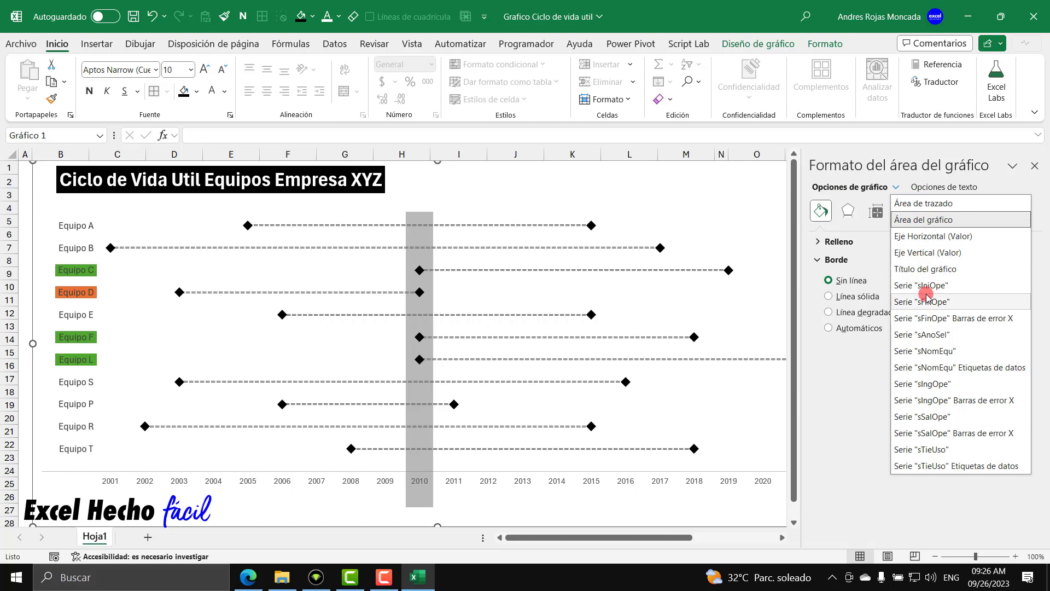
pyautogui.click(955, 402)
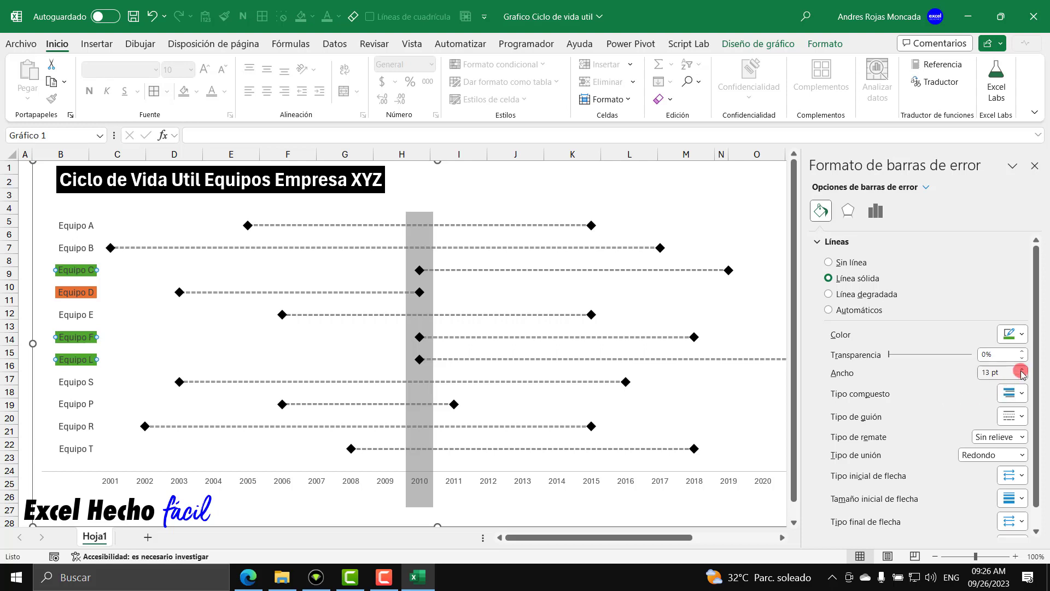
pyautogui.click(1021, 370)
pyautogui.click(1021, 370)
pyautogui.click(1021, 370)
pyautogui.click(1021, 370)
pyautogui.click(1021, 370)
pyautogui.click(1021, 369)
pyautogui.click(1021, 369)
pyautogui.click(1021, 369)
pyautogui.click(1021, 369)
pyautogui.click(1021, 370)
pyautogui.click(1021, 370)
pyautogui.click(1021, 370)
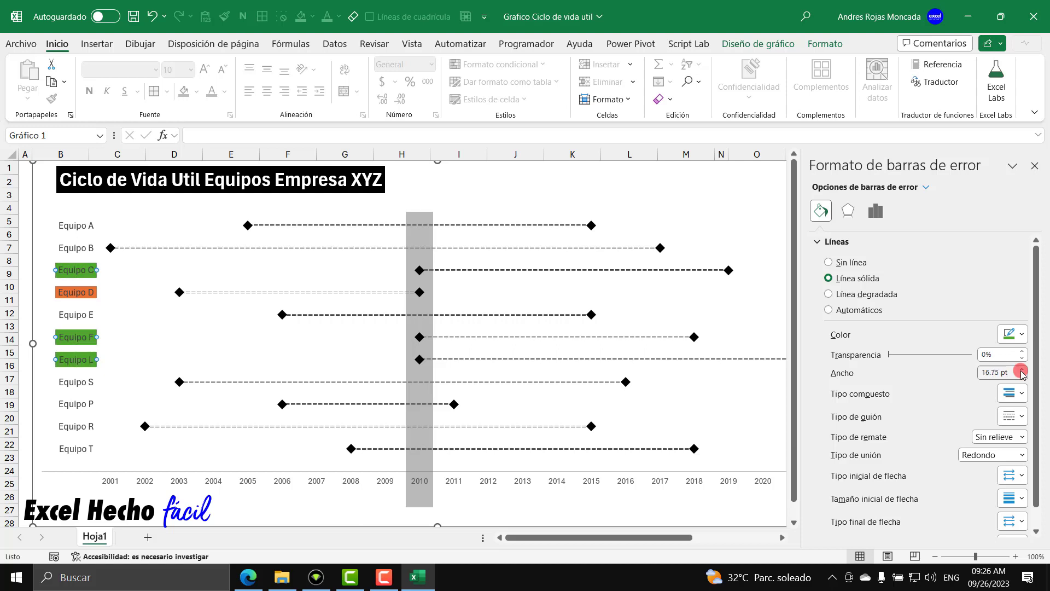
pyautogui.click(1021, 370)
pyautogui.click(1020, 369)
pyautogui.click(1021, 370)
pyautogui.click(1021, 369)
# Set the line width of the "sSalOpe" series' orange X error bars to 18 pt
pyautogui.click(924, 187)
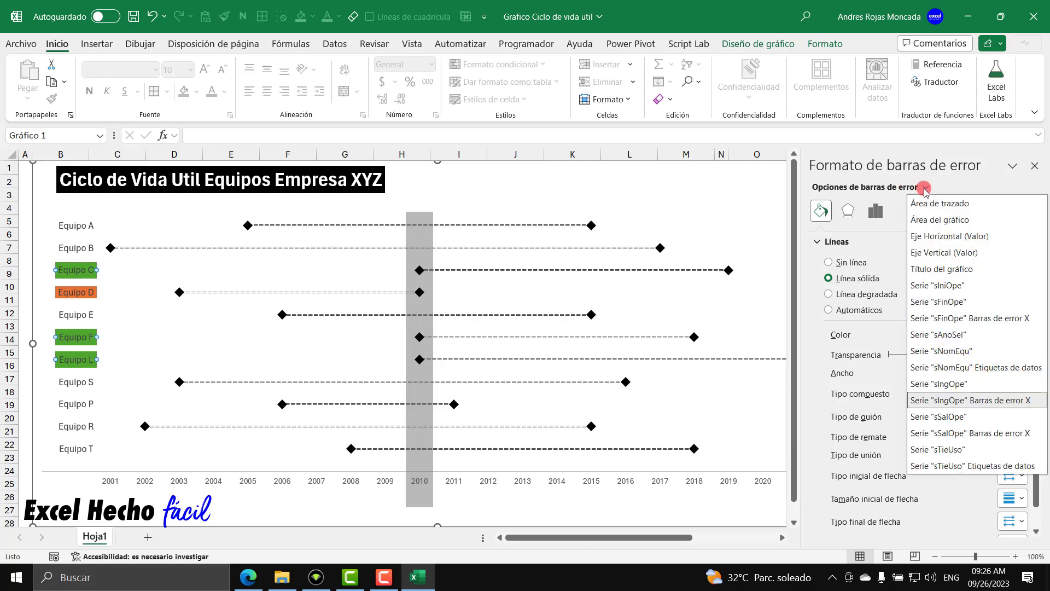
pyautogui.click(977, 437)
pyautogui.moveTo(1012, 370); pyautogui.dragTo(978, 378)
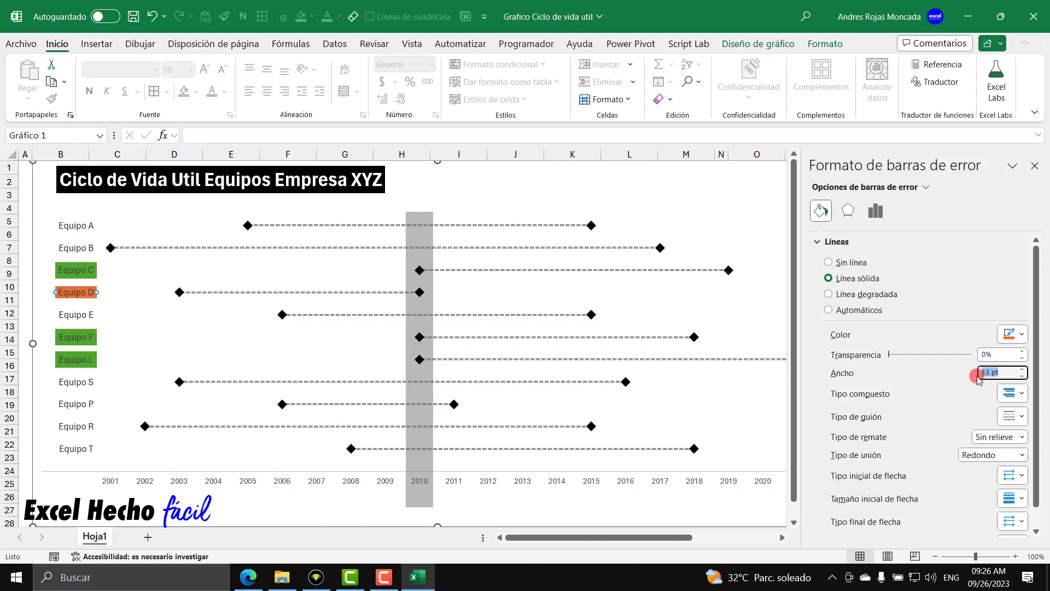
pyautogui.write('18')
pyautogui.press('Return')
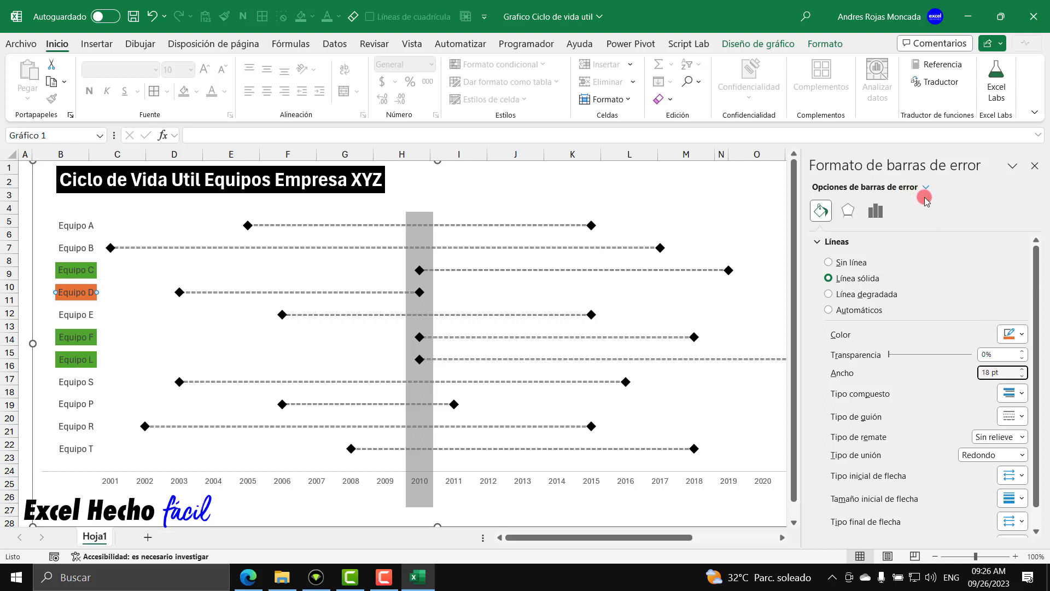
# Set the fixed error amount of the "sSalOpe" series' X error bars to 0.7
pyautogui.click(876, 210)
pyautogui.click(975, 437)
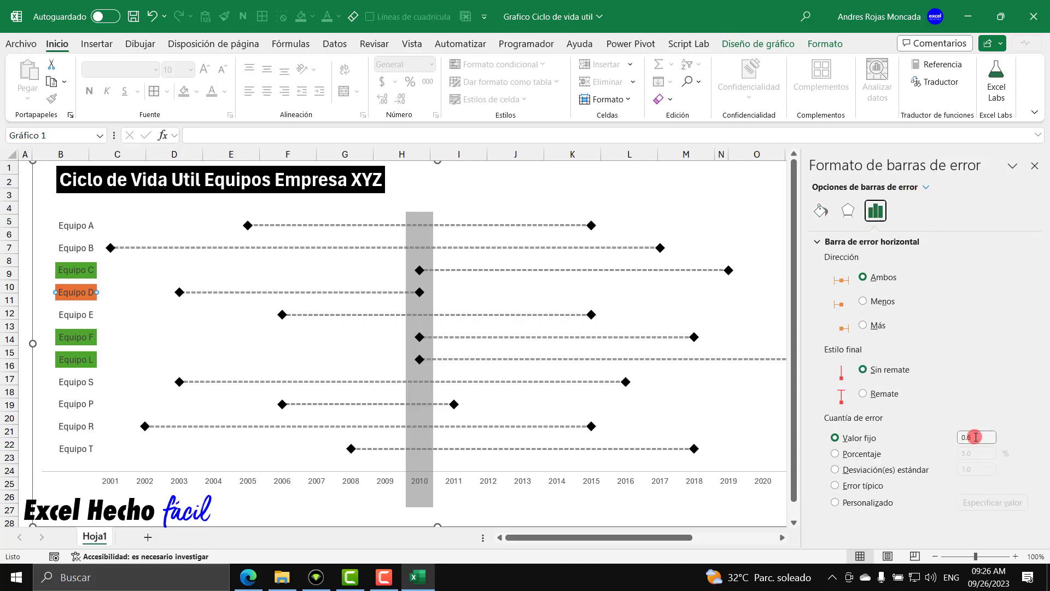
pyautogui.moveTo(975, 436); pyautogui.dragTo(942, 440)
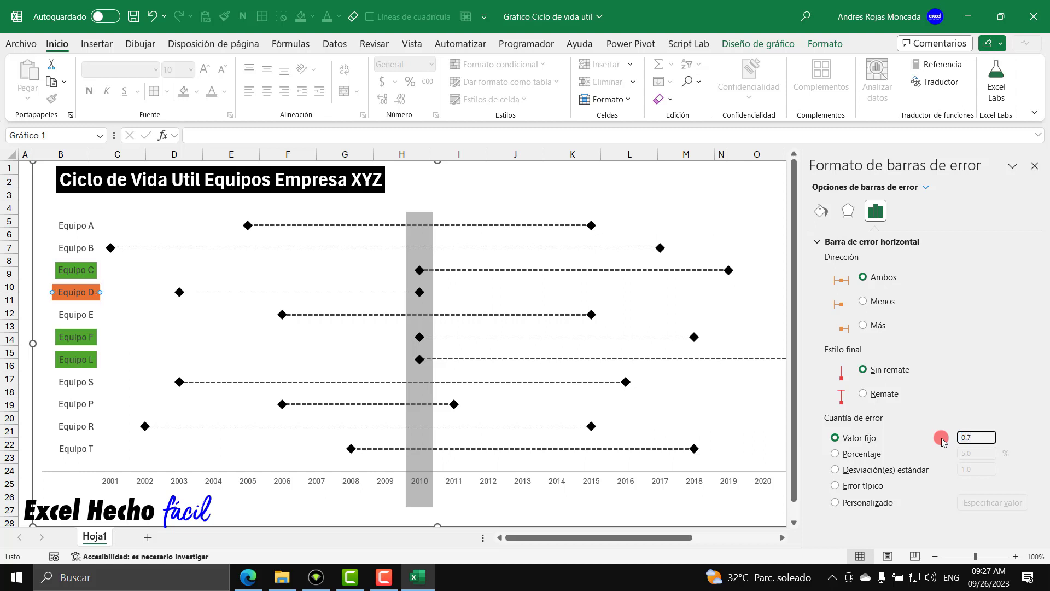
# Set the fixed error amount of the "sIngOpe" series' X error bars to 0.7 and close the formatting options
pyautogui.click(925, 186)
pyautogui.click(984, 405)
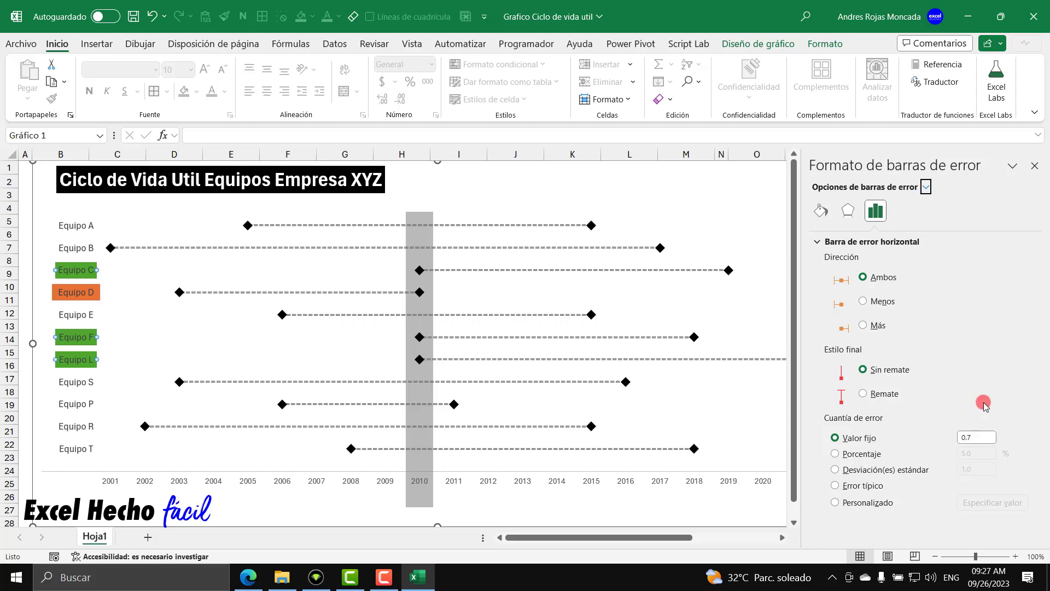
pyautogui.moveTo(979, 437); pyautogui.dragTo(918, 445)
pyautogui.write('0')
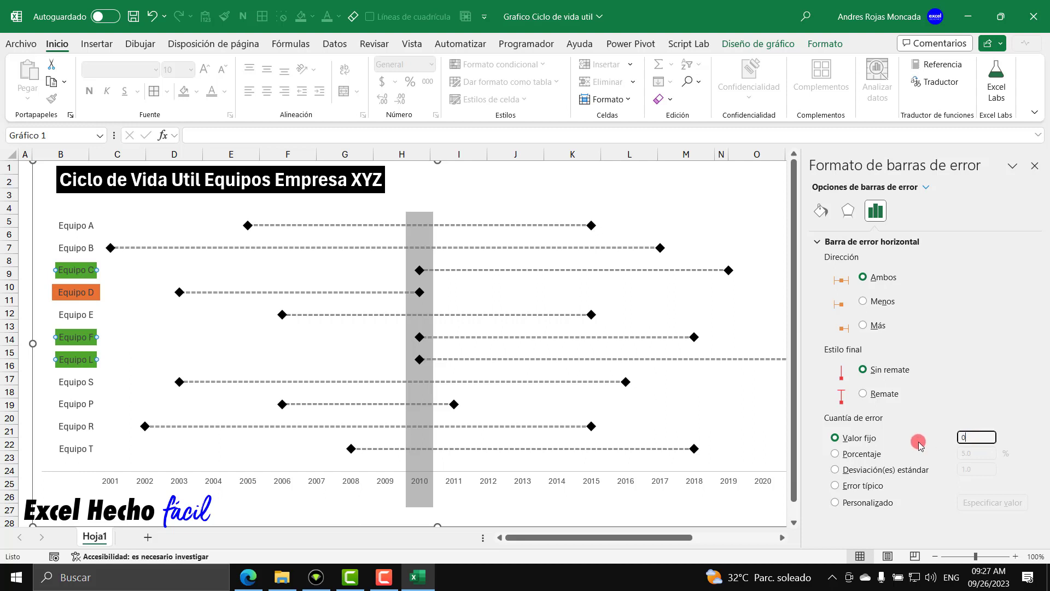
pyautogui.write('.7')
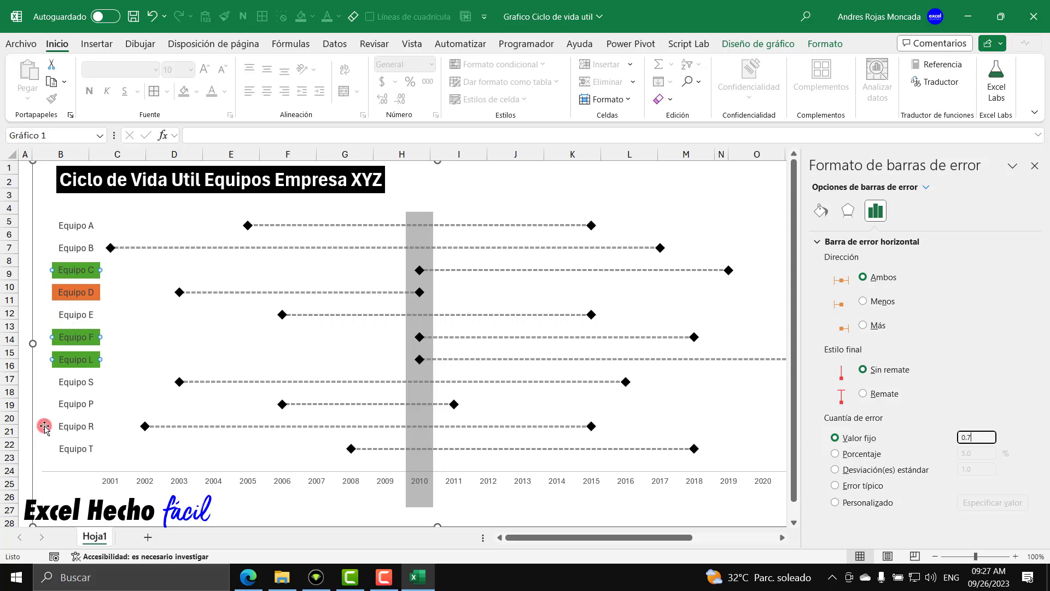
pyautogui.click(1033, 166)
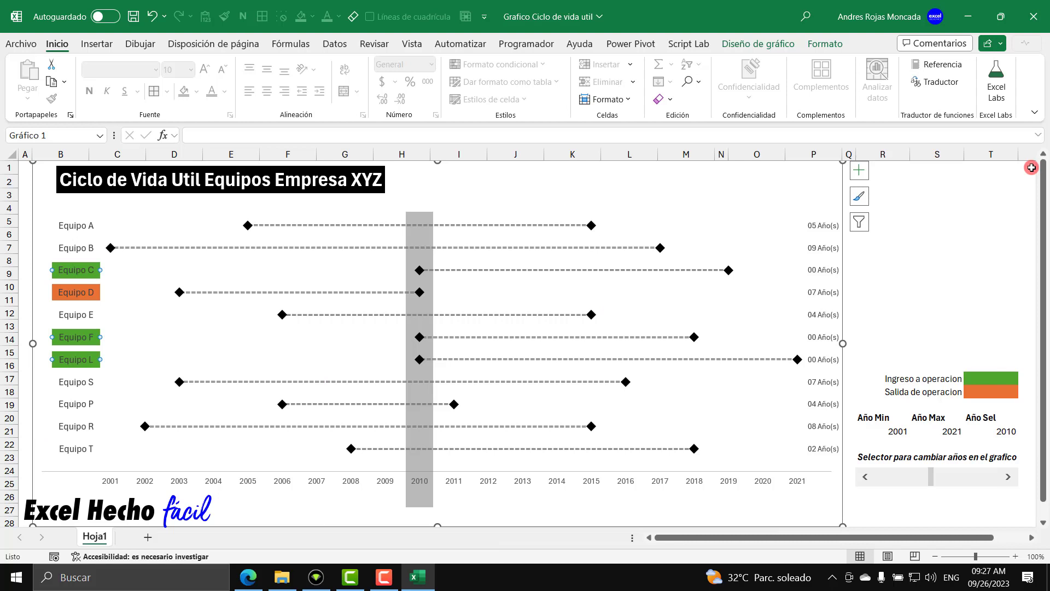
# Increase the font size of the horizontal year axis labels to 12
pyautogui.click(181, 483)
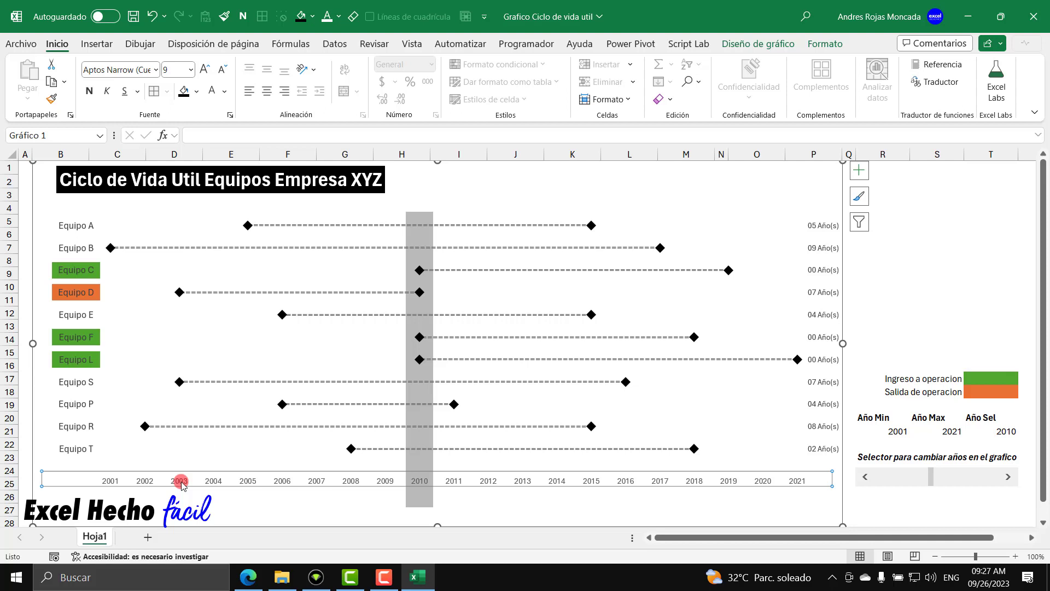
pyautogui.click(203, 69)
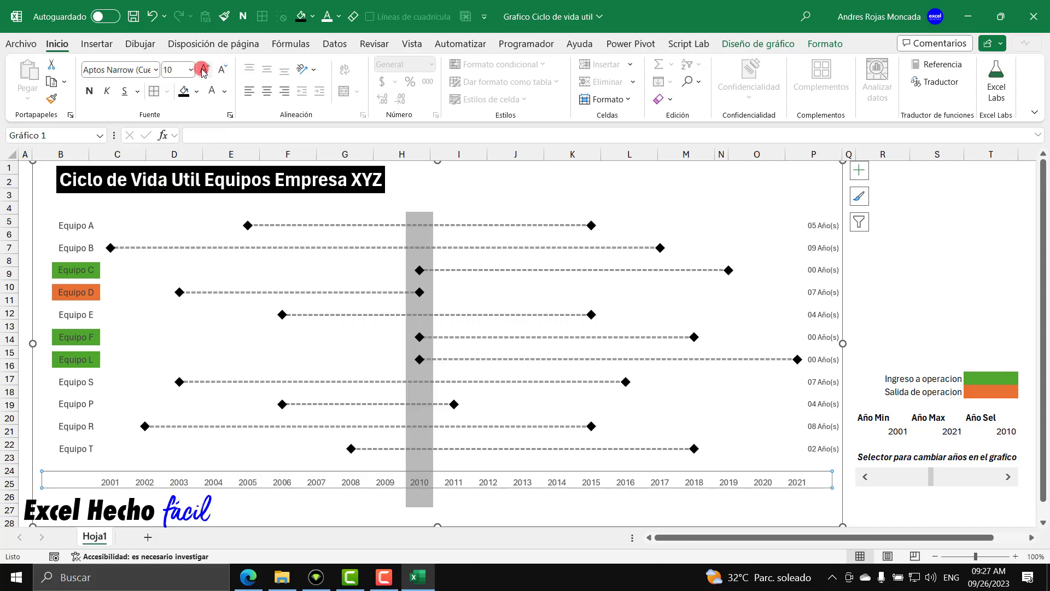
pyautogui.click(203, 69)
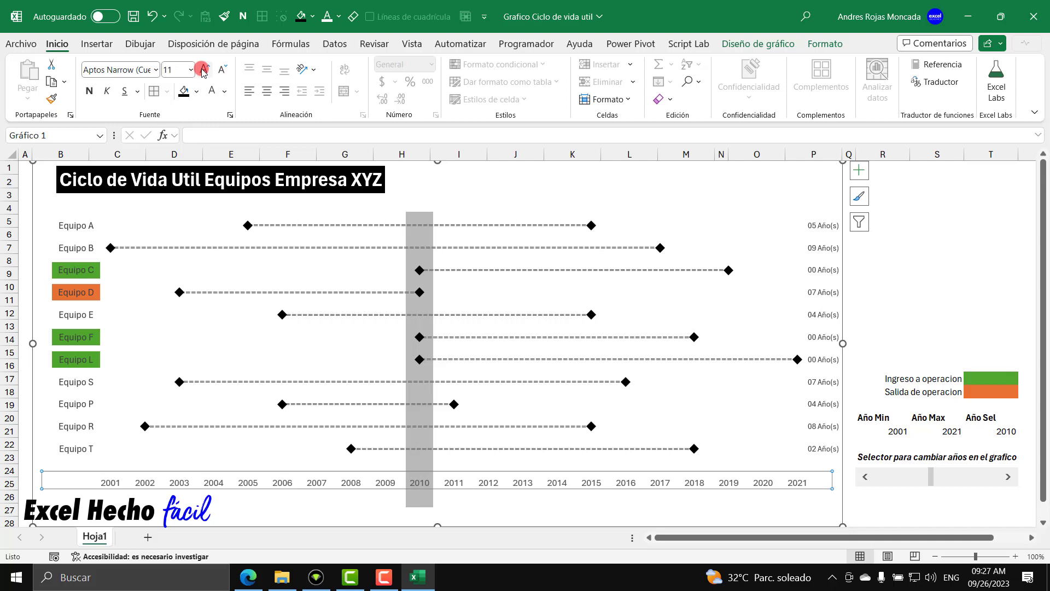
pyautogui.click(202, 69)
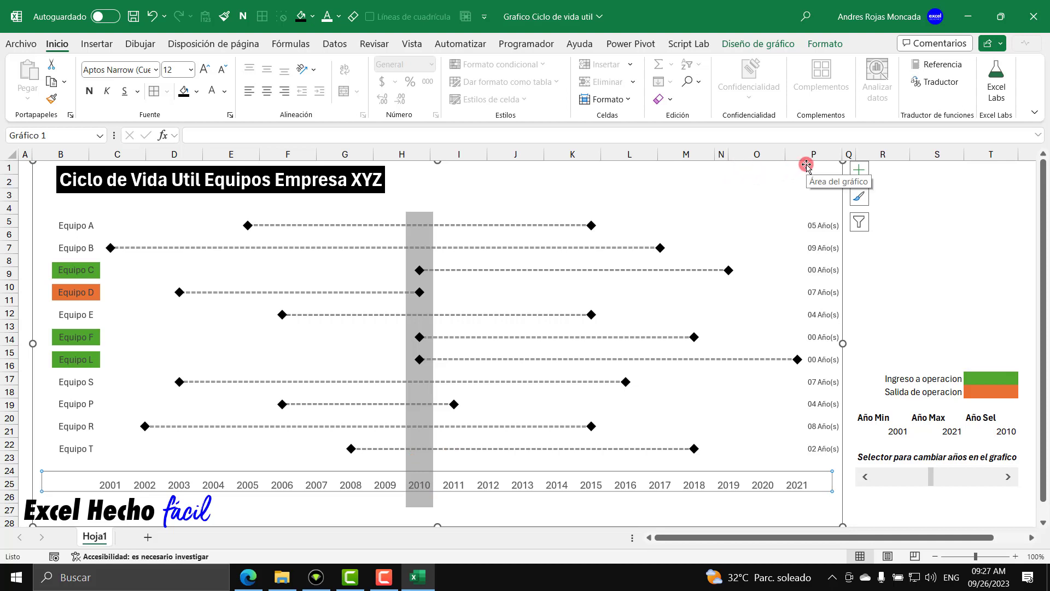
# Set the line width of the "sAnoSel" selected-year band to 33 pt, close the formatting options and deselect the chart
pyautogui.hotkey('ctrl', '1')
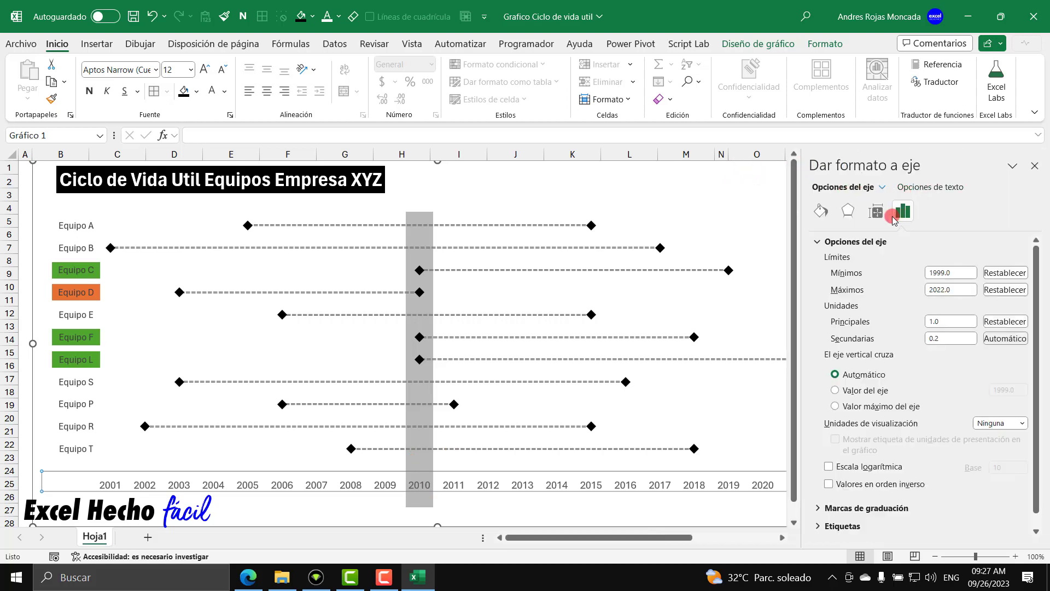
pyautogui.click(882, 186)
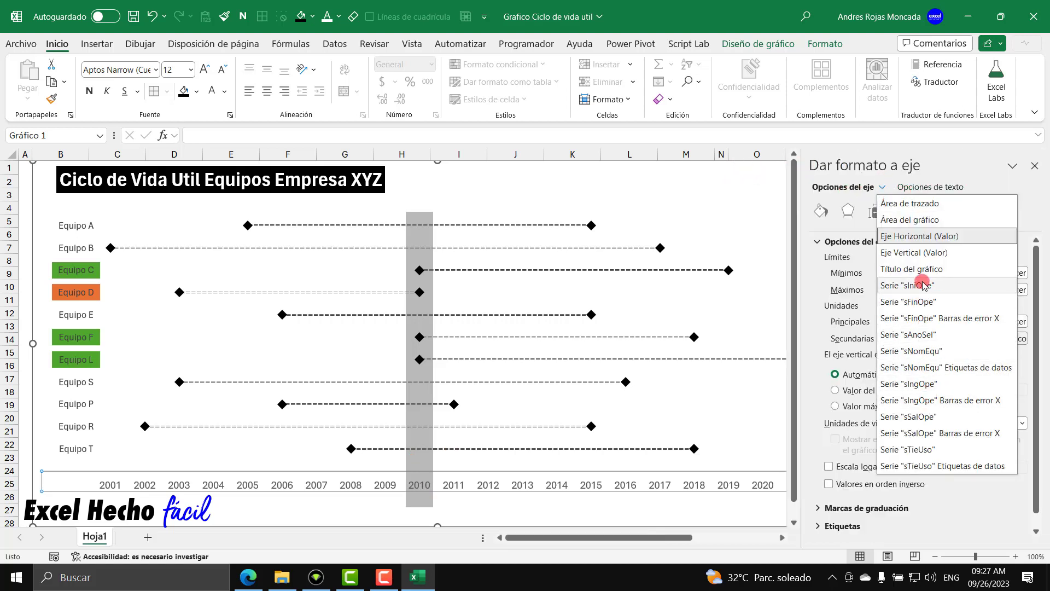
pyautogui.click(924, 334)
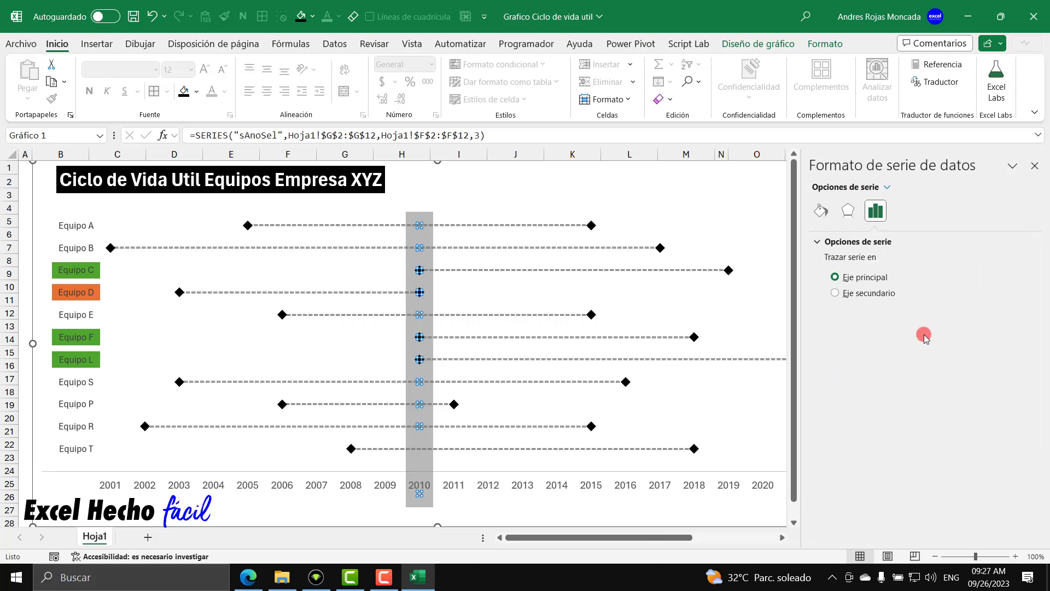
pyautogui.click(821, 211)
pyautogui.moveTo(998, 393); pyautogui.dragTo(980, 394)
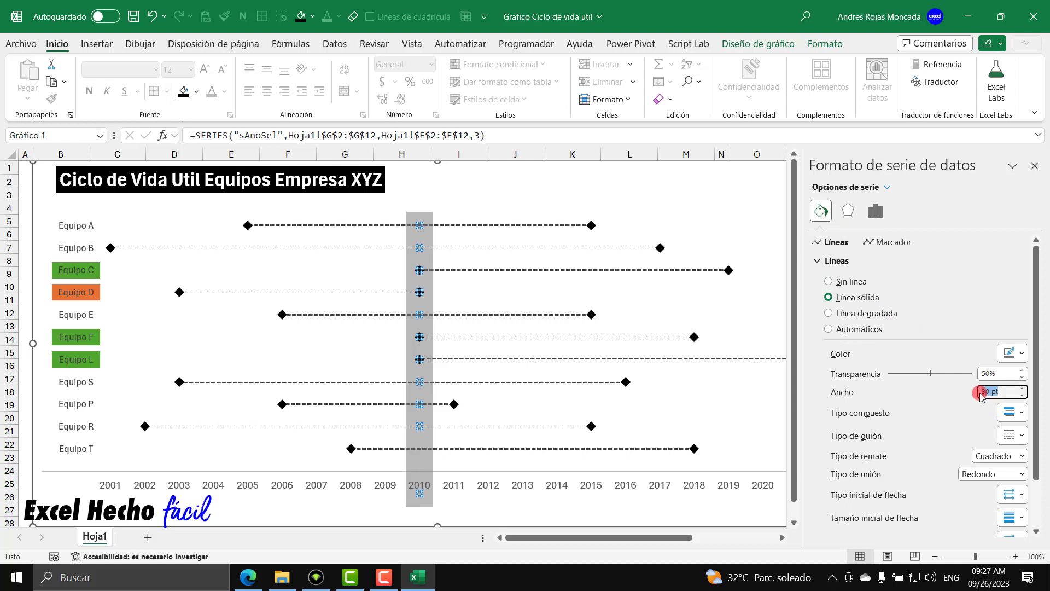
pyautogui.write('35')
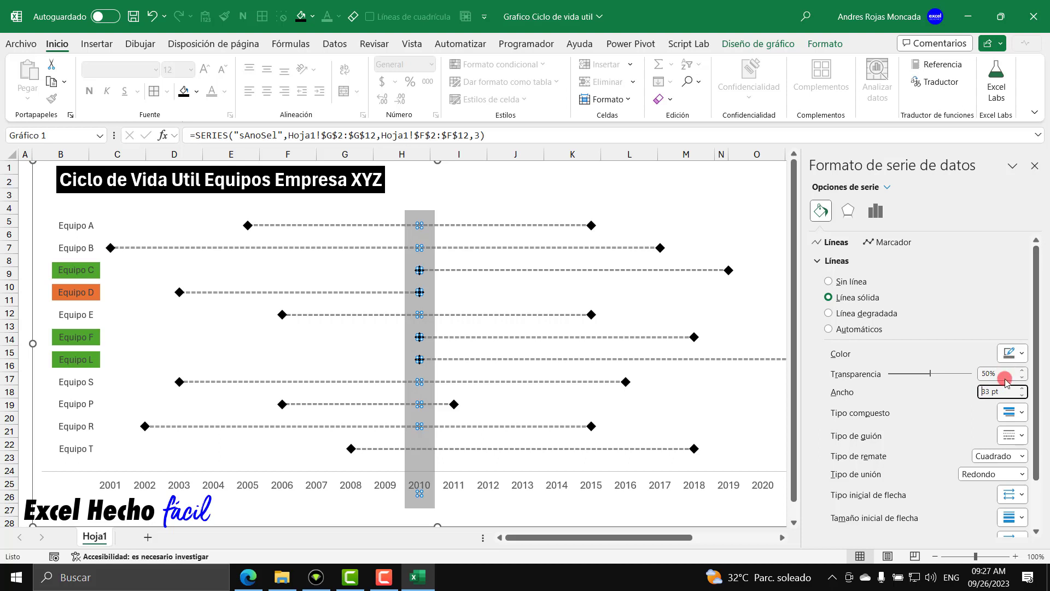
pyautogui.click(1034, 166)
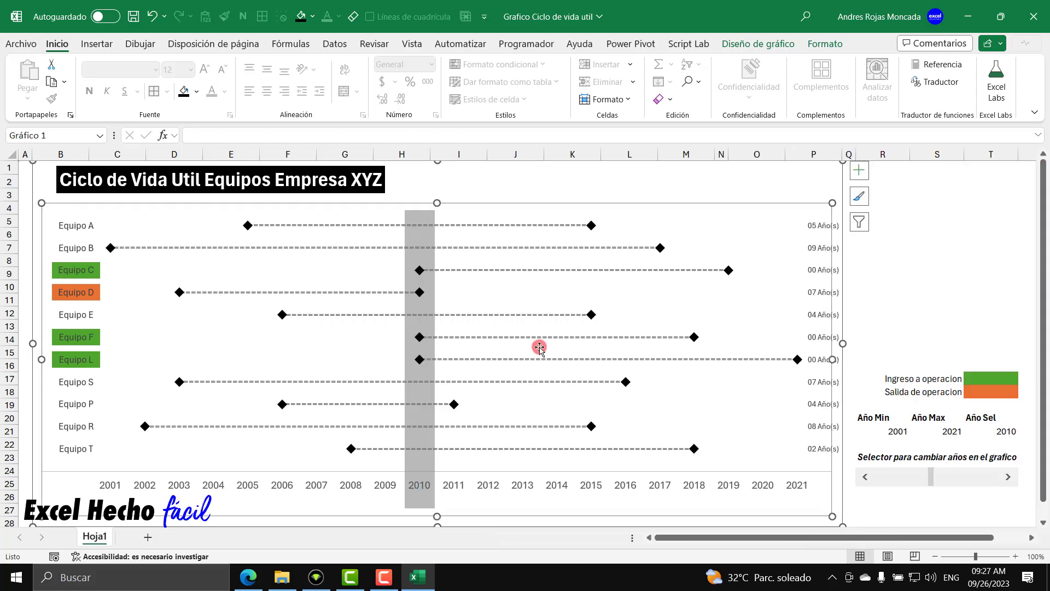
pyautogui.press('Escape')
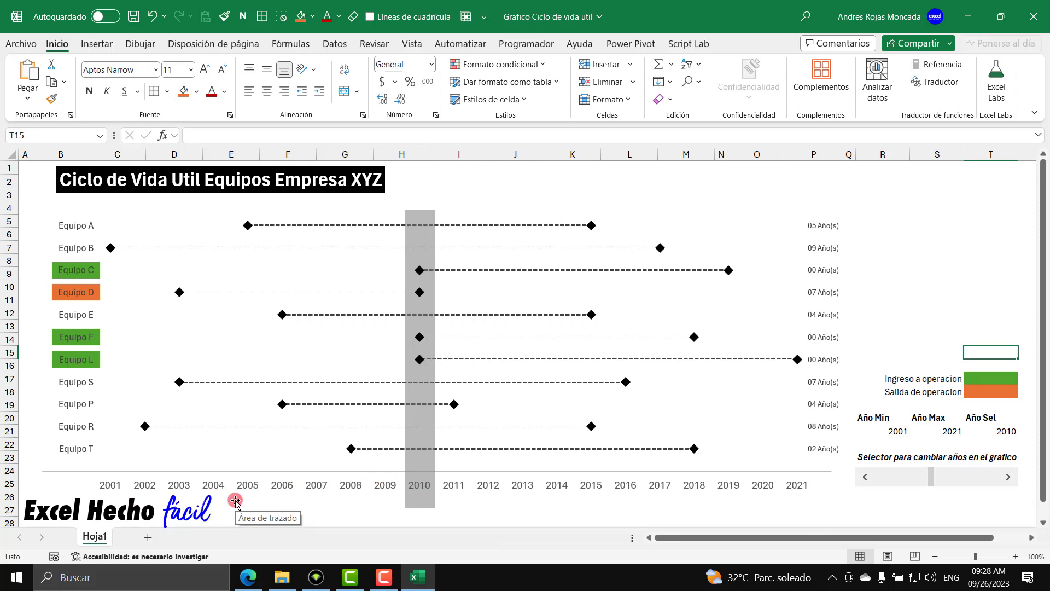
pyautogui.click(821, 316)
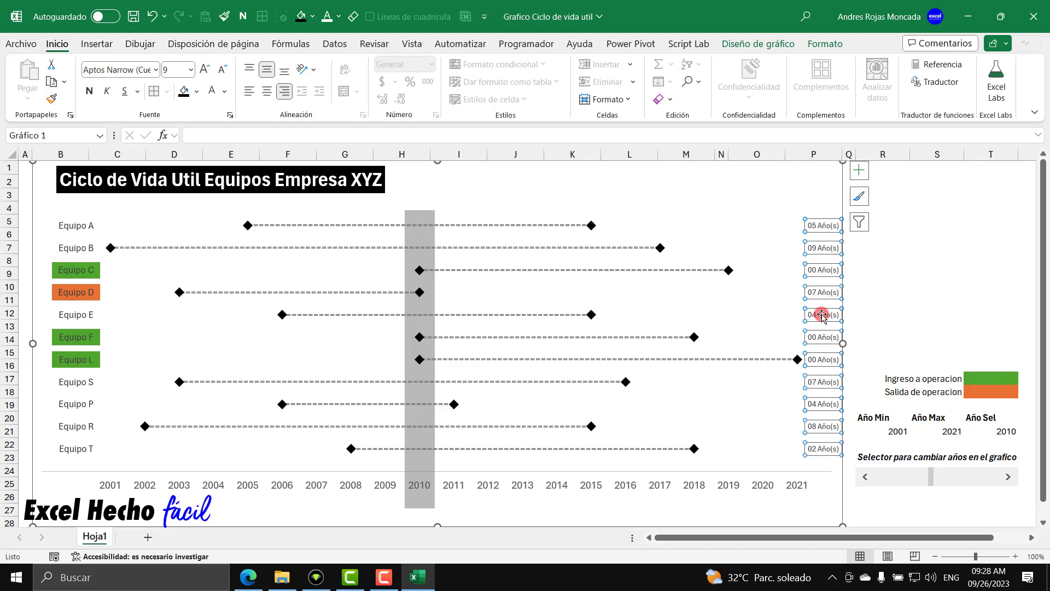
pyautogui.press('Escape')
pyautogui.press('Escape')
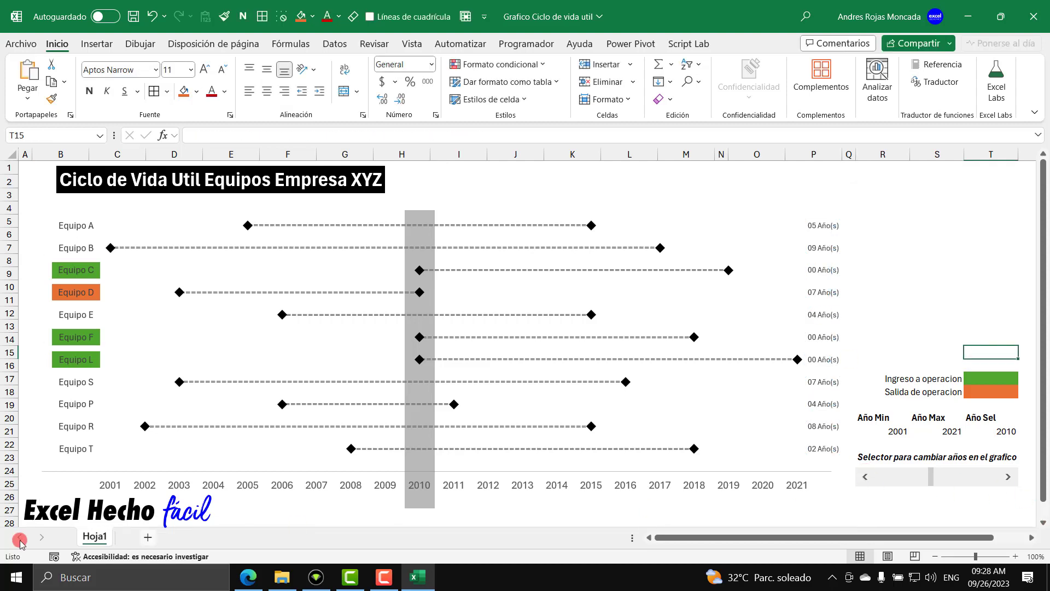
# Duplicate the Hoja1 sheet and delete the chart and the blank shape covering the data from the copy
pyautogui.moveTo(94, 539); pyautogui.dragTo(134, 536)
pyautogui.click(762, 173)
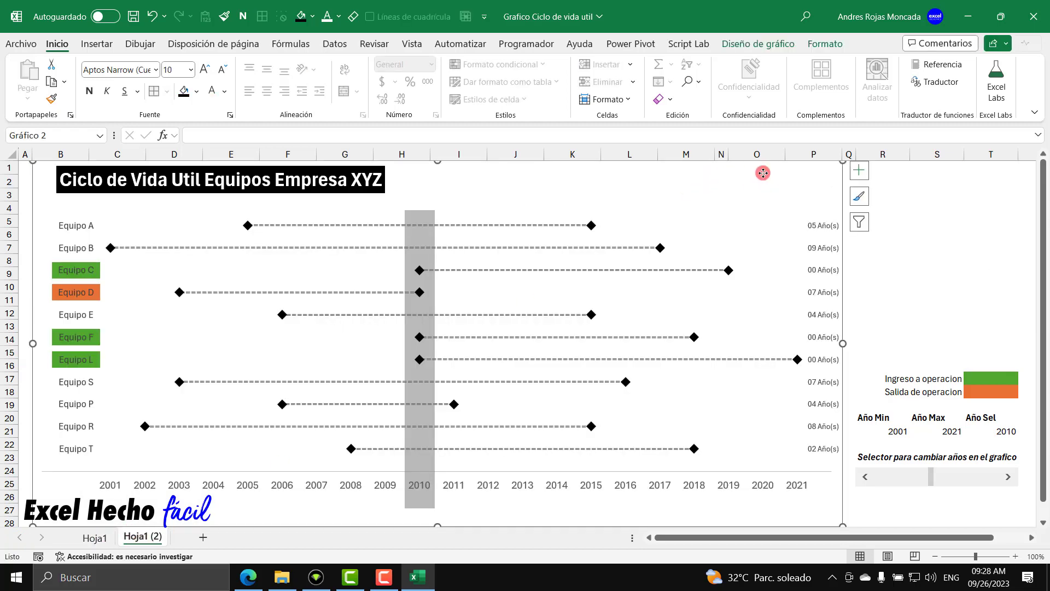
pyautogui.press('Delete')
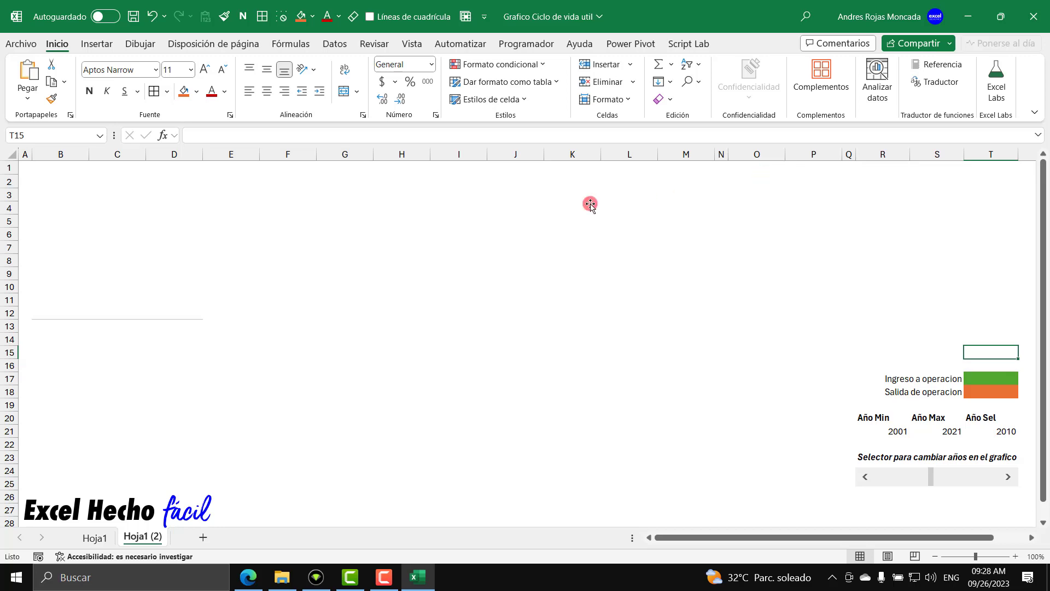
pyautogui.click(329, 222)
pyautogui.press('Delete')
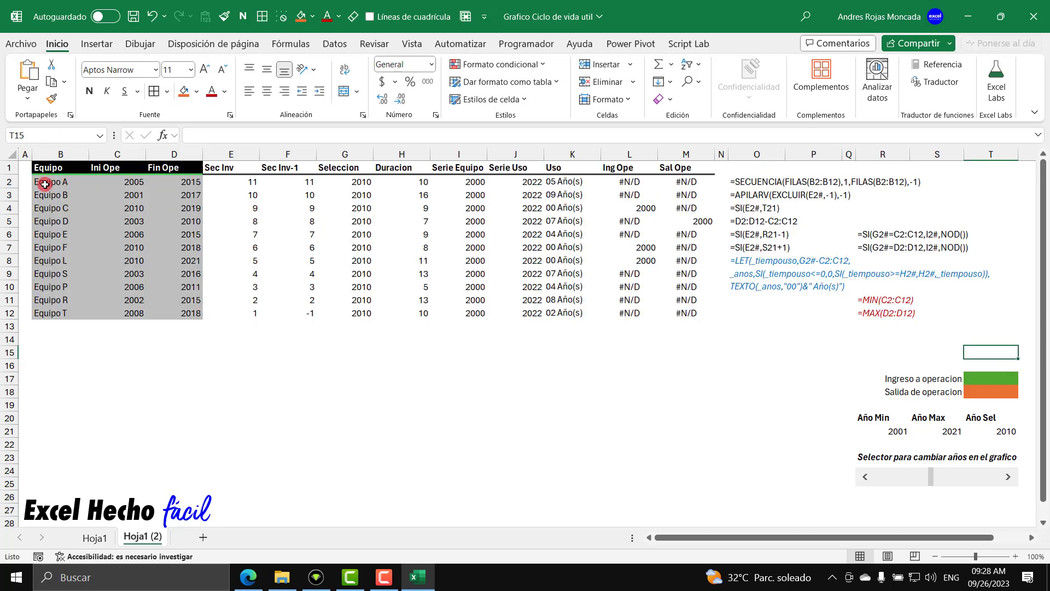
# Band the equipment table by giving rows 3, 5, 7, 9 and 11 of columns B to D a lighter gray fill
pyautogui.moveTo(45, 185); pyautogui.dragTo(157, 189)
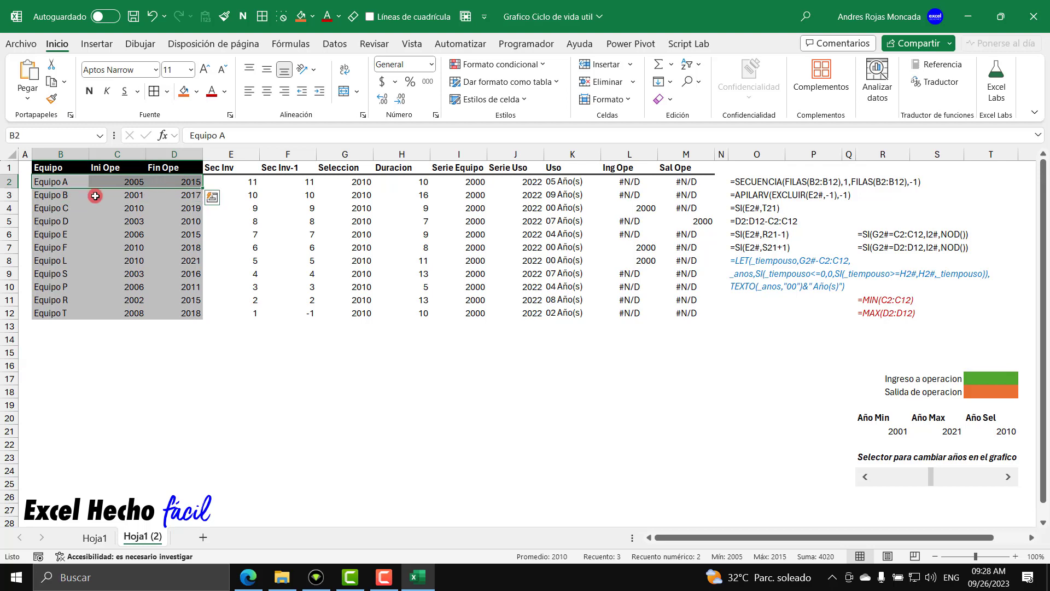
pyautogui.moveTo(49, 195); pyautogui.dragTo(185, 195)
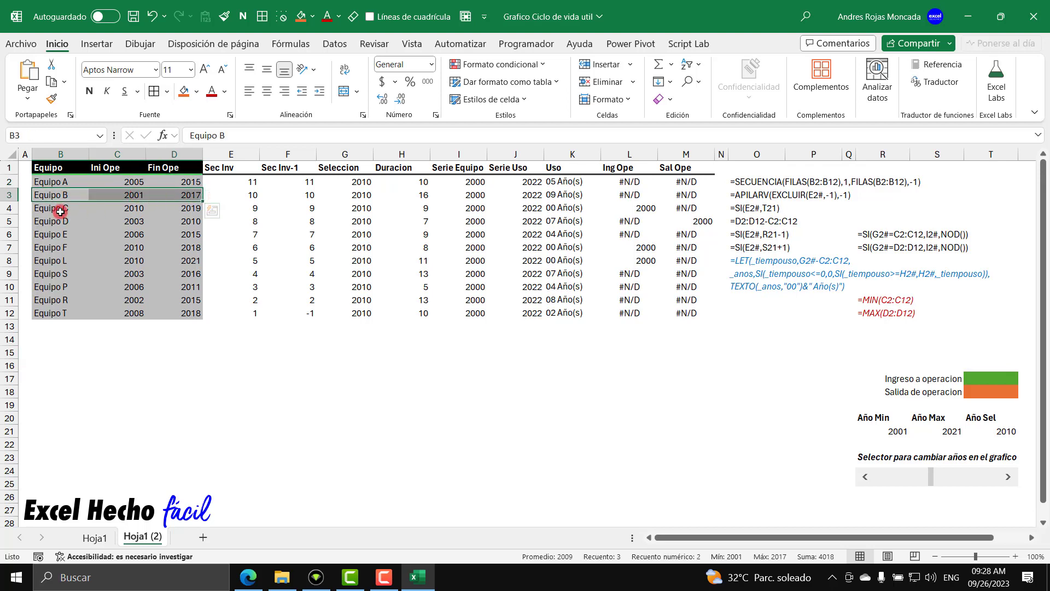
pyautogui.moveTo(61, 221); pyautogui.dragTo(165, 222)
pyautogui.moveTo(57, 247); pyautogui.dragTo(187, 249)
pyautogui.moveTo(55, 274); pyautogui.dragTo(190, 274)
pyautogui.moveTo(62, 298); pyautogui.dragTo(188, 300)
pyautogui.click(196, 92)
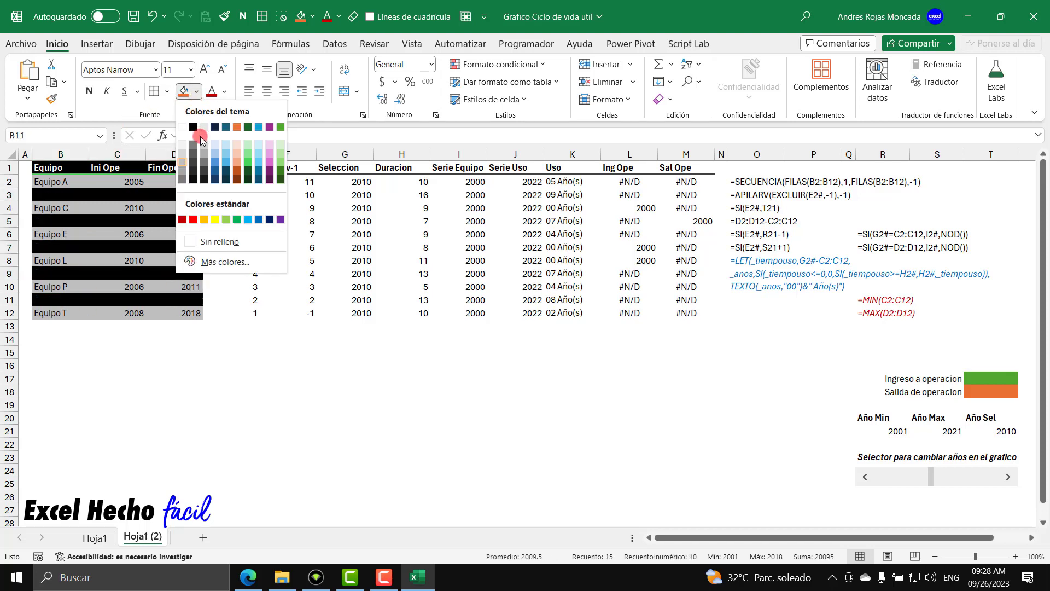
pyautogui.click(184, 157)
pyautogui.click(267, 370)
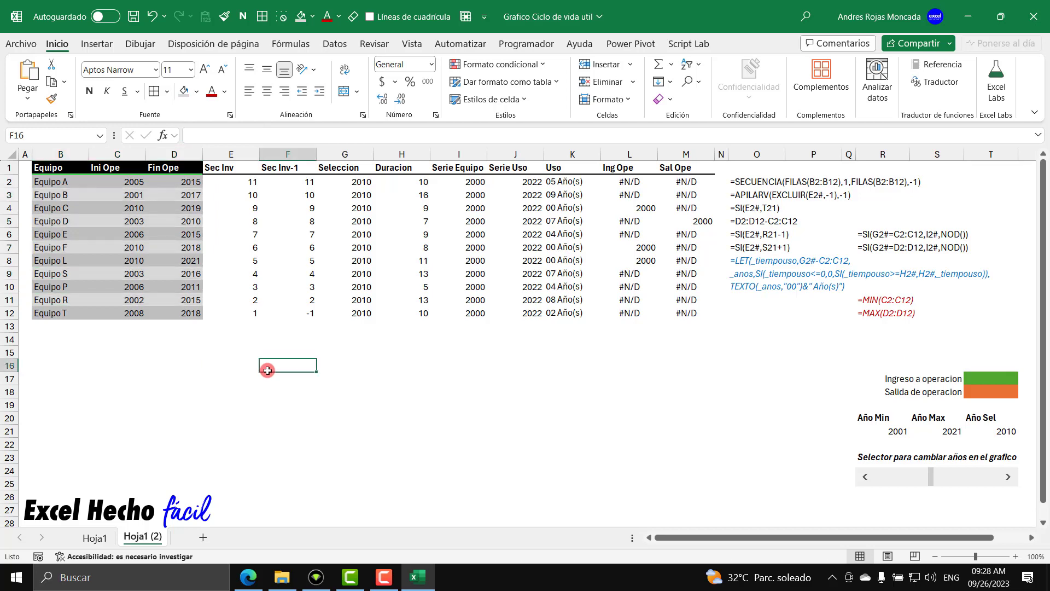
# Switch to Paint 3D, create a new project and paste a screenshot of the worksheet into it
pyautogui.click(16, 577)
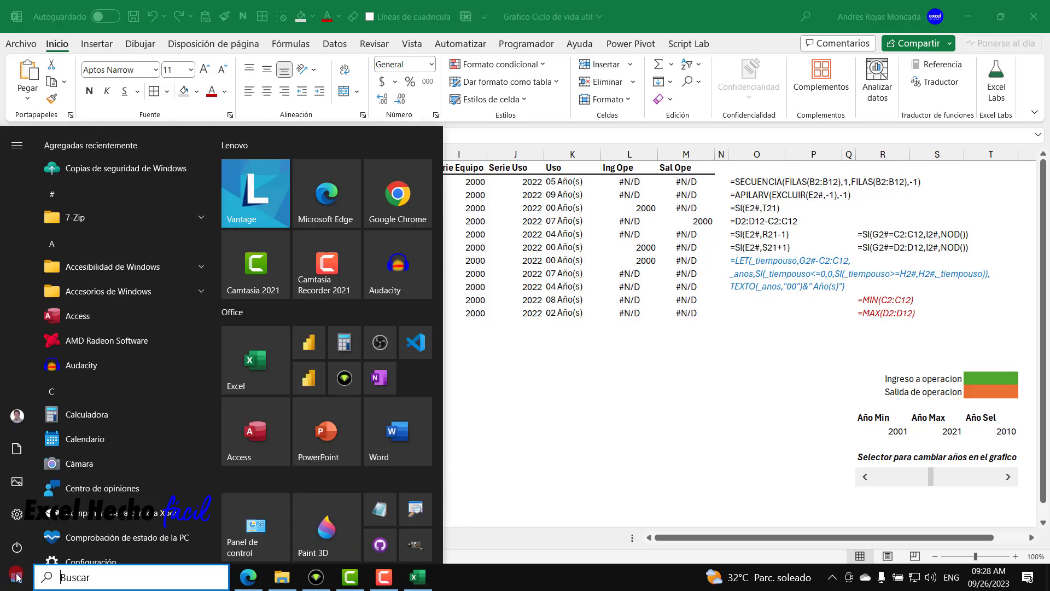
pyautogui.click(327, 528)
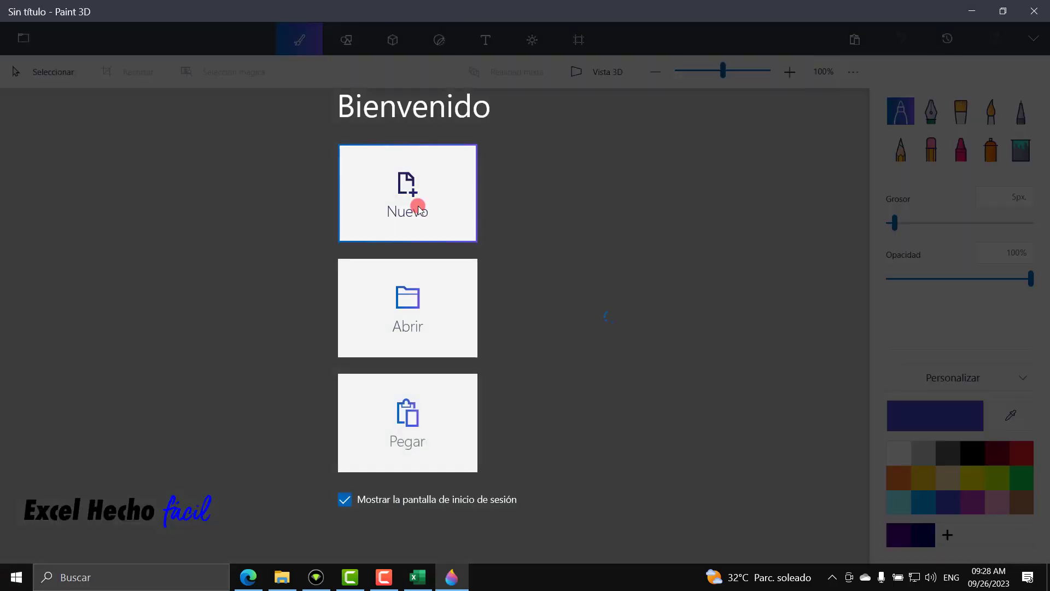
pyautogui.click(417, 206)
pyautogui.hotkey('ctrl', 'v')
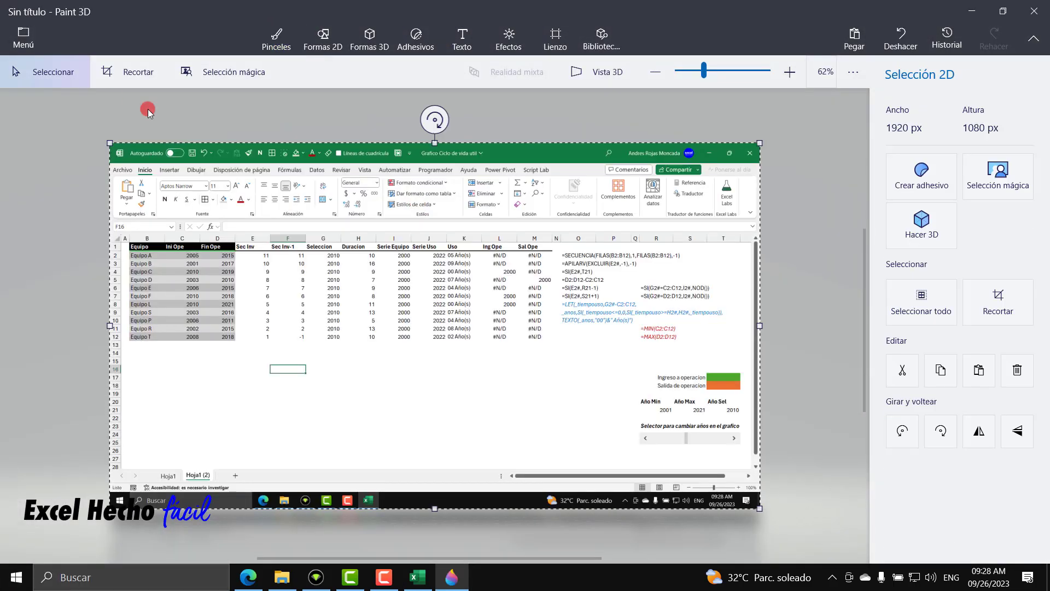
# Crop the pasted screenshot to the Equipo, Ini Ope and Fin Ope table and select the cropped image for copying
pyautogui.click(127, 71)
pyautogui.moveTo(435, 143); pyautogui.dragTo(422, 239)
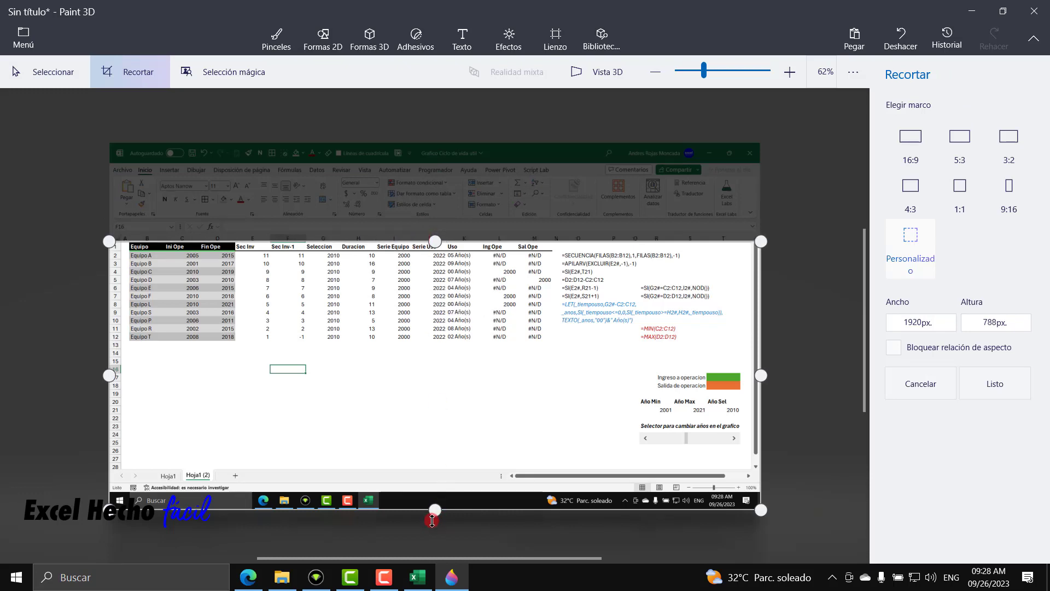
pyautogui.moveTo(435, 510); pyautogui.dragTo(444, 345)
pyautogui.moveTo(111, 292); pyautogui.dragTo(130, 293)
pyautogui.moveTo(761, 293); pyautogui.dragTo(236, 306)
pyautogui.press('Return')
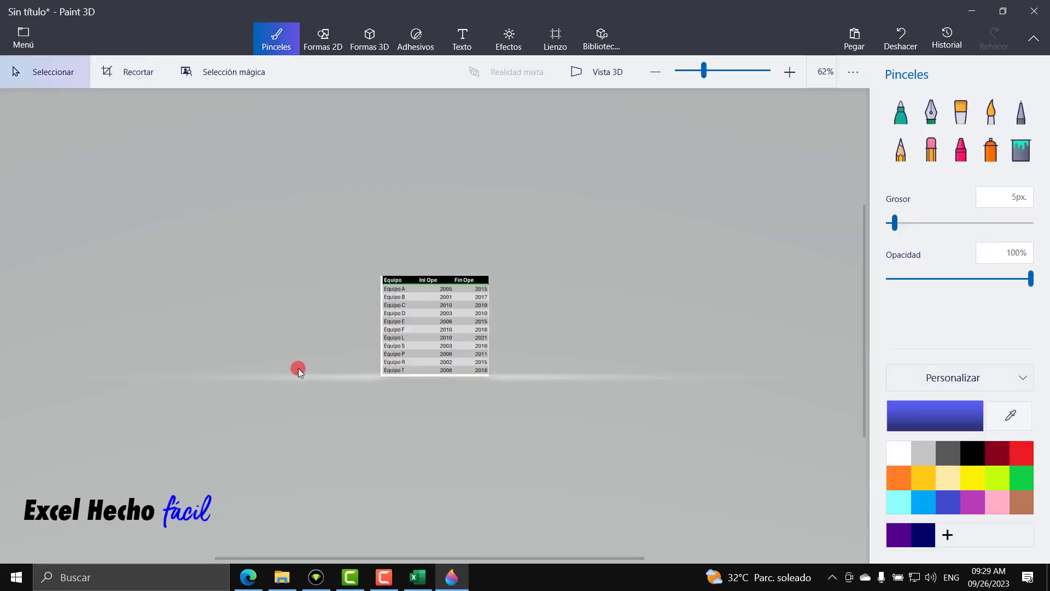
pyautogui.click(298, 369)
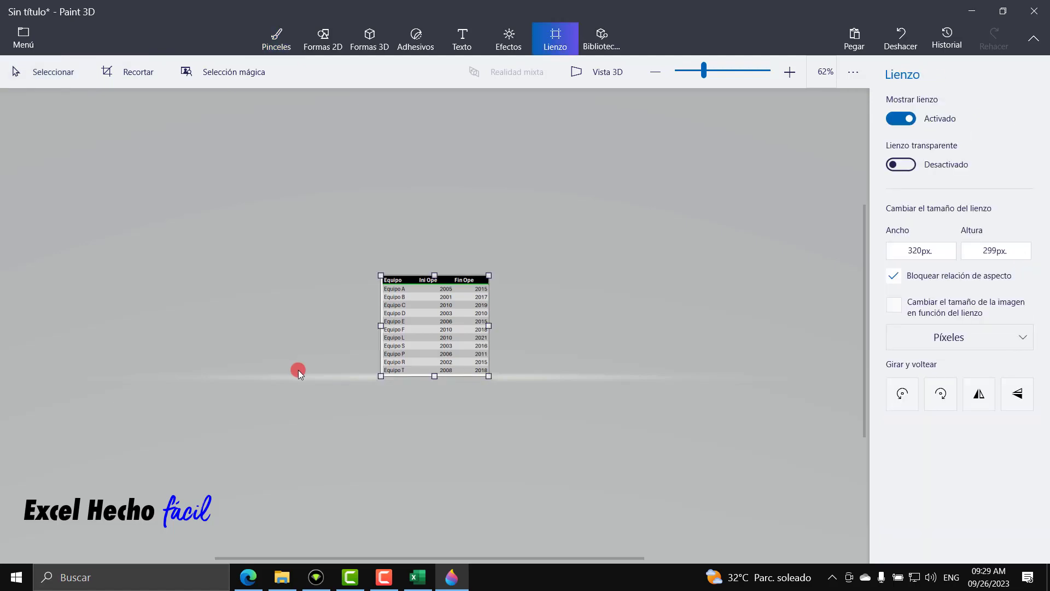
# Switch back to Excel, paste the table picture on Hoja1, and shrink and place it beside the chart, above the color legend
pyautogui.click(422, 577)
pyautogui.click(105, 538)
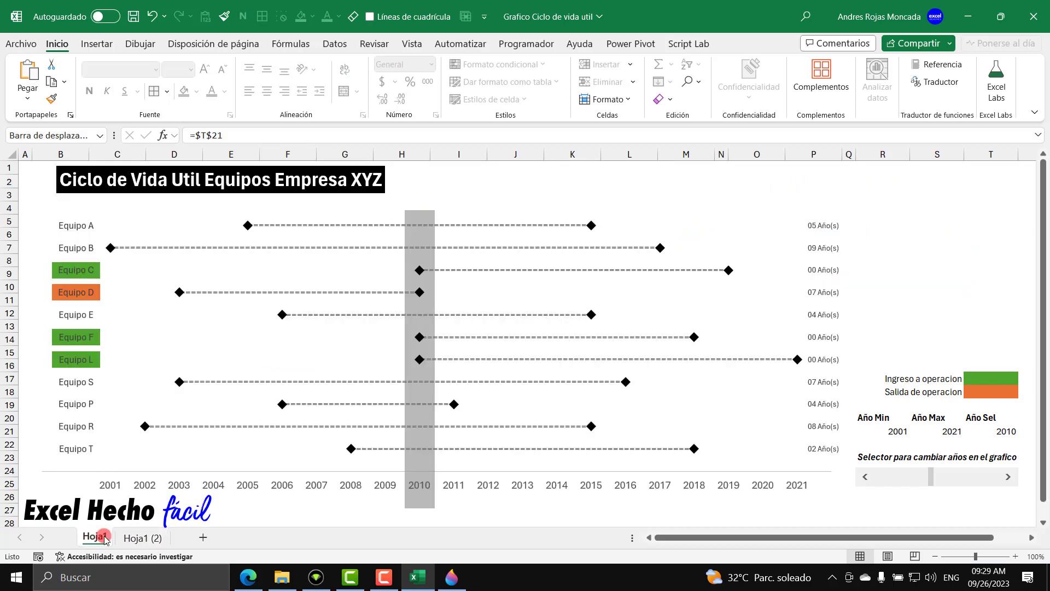
pyautogui.hotkey('ctrl', 'v')
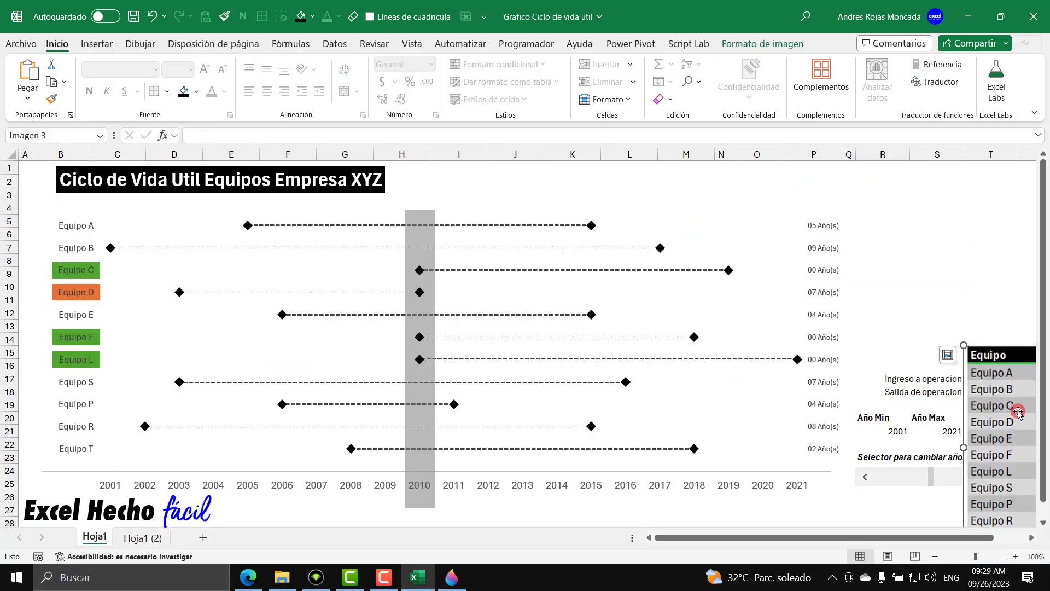
pyautogui.moveTo(1018, 411); pyautogui.dragTo(706, 234)
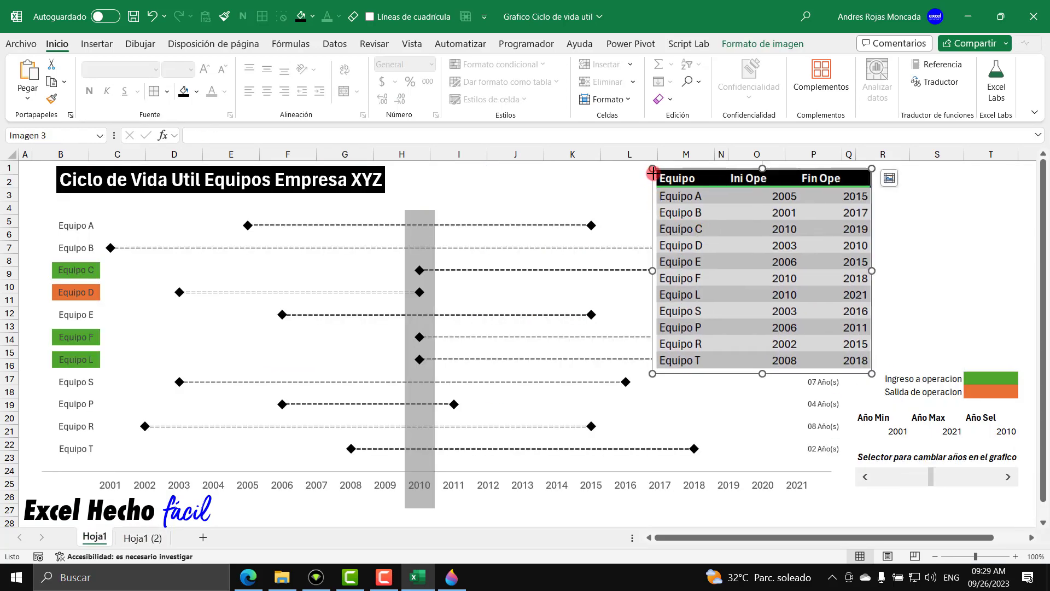
pyautogui.moveTo(652, 173); pyautogui.dragTo(911, 264)
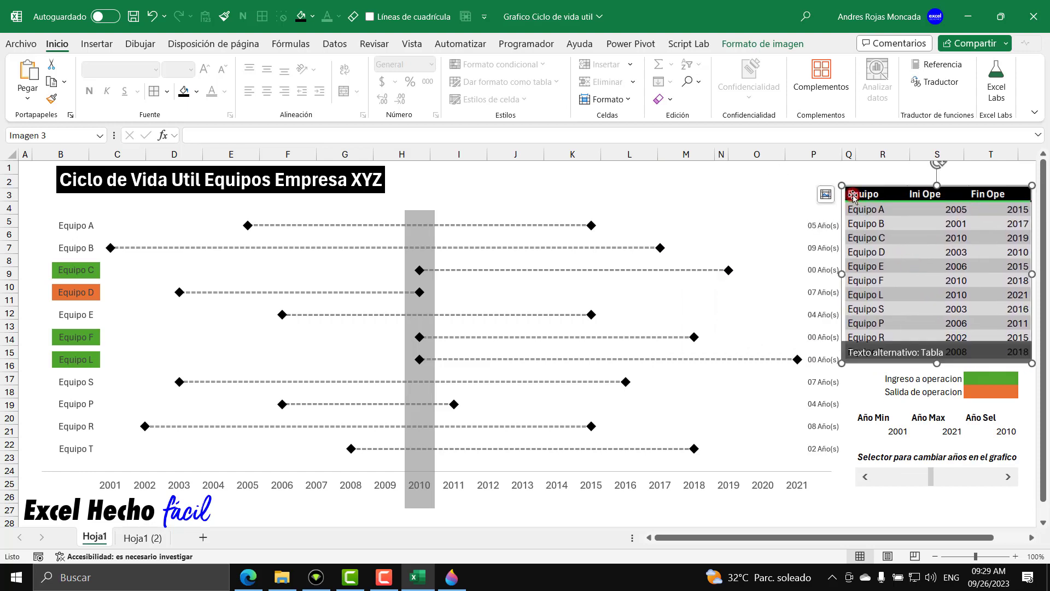
# Set the table picture's height to 2.5" and reposition it over columns R to T above the legend
pyautogui.click(770, 44)
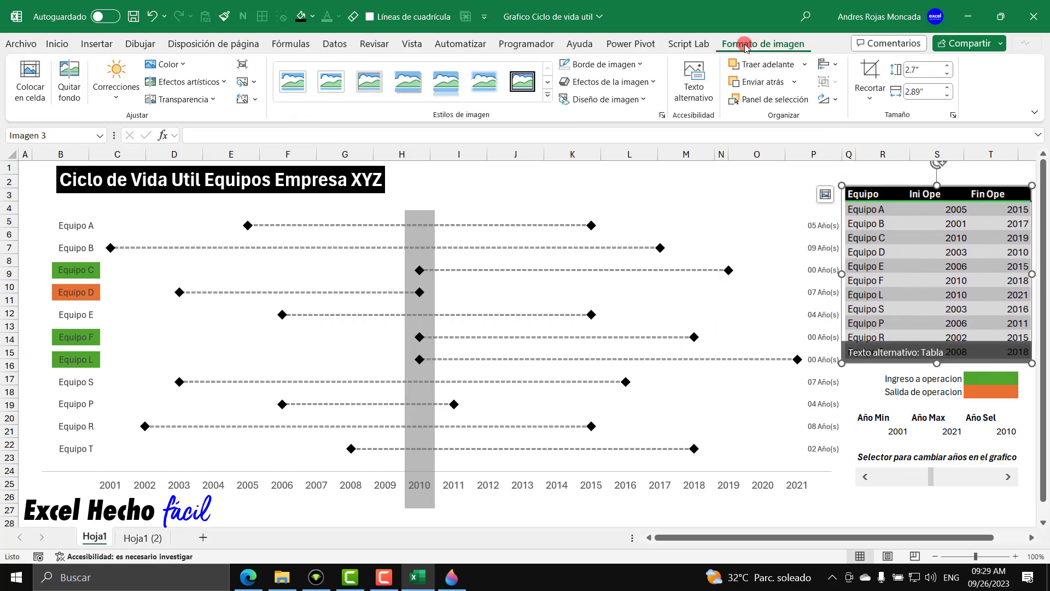
pyautogui.click(946, 74)
pyautogui.click(947, 73)
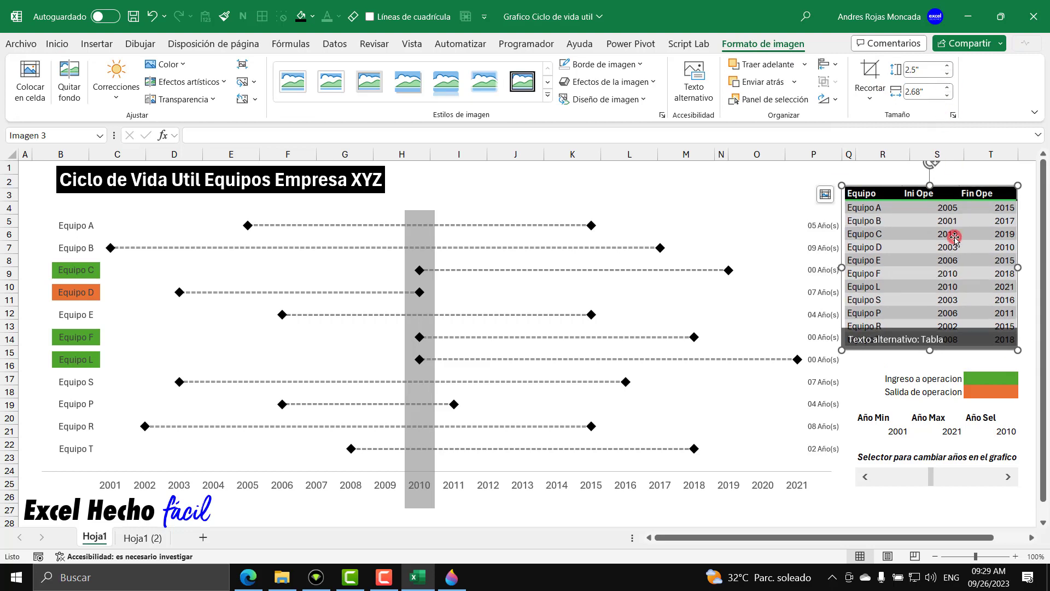
pyautogui.moveTo(954, 237); pyautogui.dragTo(950, 259)
pyautogui.press('Escape')
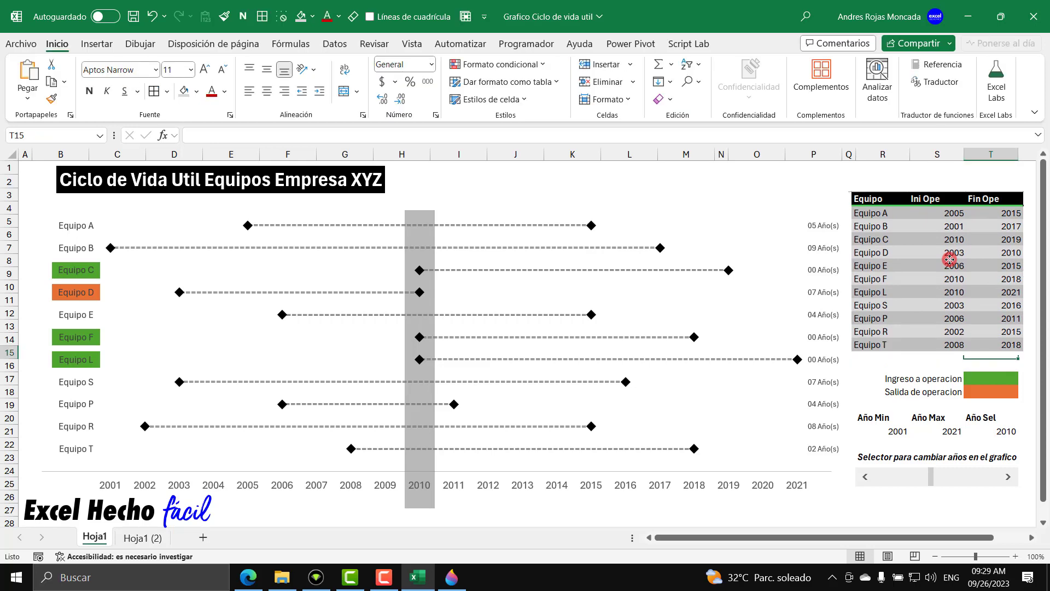
# Nudge the table picture slightly upward and deselect it
pyautogui.click(906, 277)
pyautogui.press('Up')
pyautogui.press('Up')
pyautogui.press('Up')
pyautogui.press('Up')
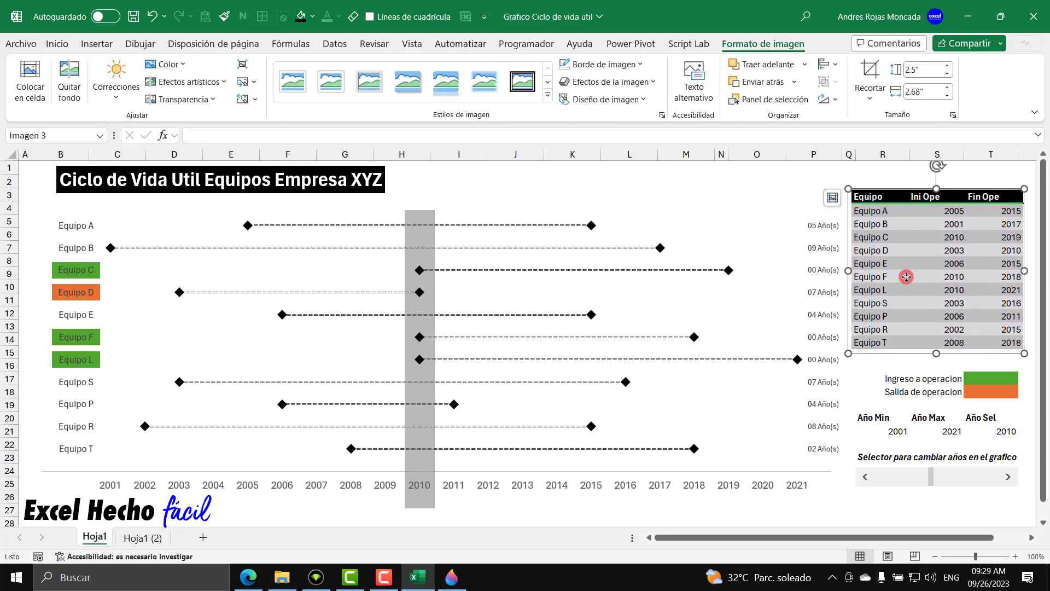
pyautogui.press('Escape')
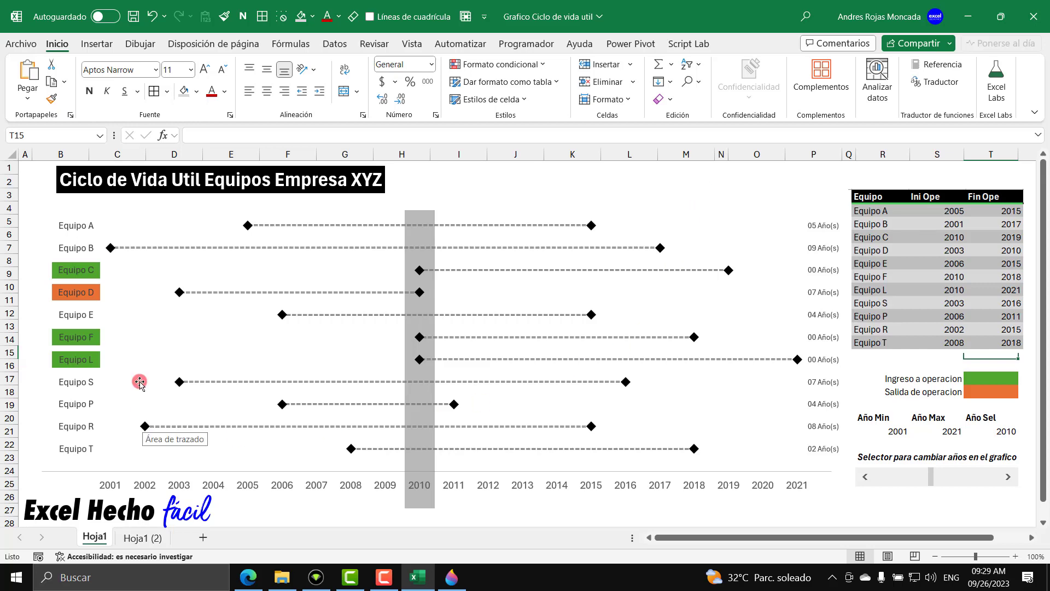
# Insert a text box above the chart, beside its title, reading "Nombre del equipos"
pyautogui.click(88, 43)
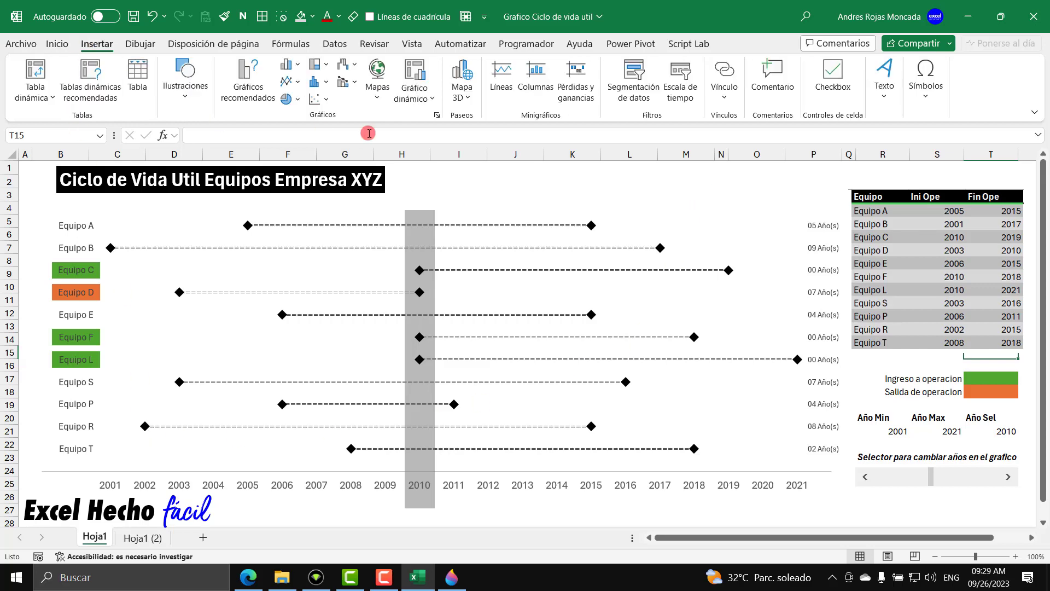
pyautogui.click(185, 82)
pyautogui.click(215, 143)
pyautogui.click(209, 202)
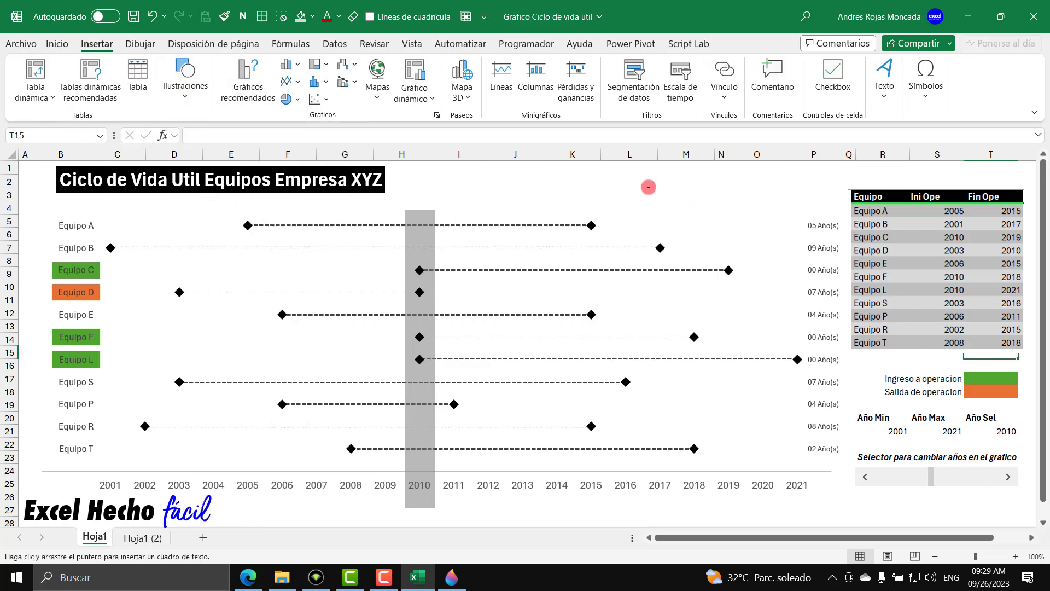
pyautogui.click(545, 177)
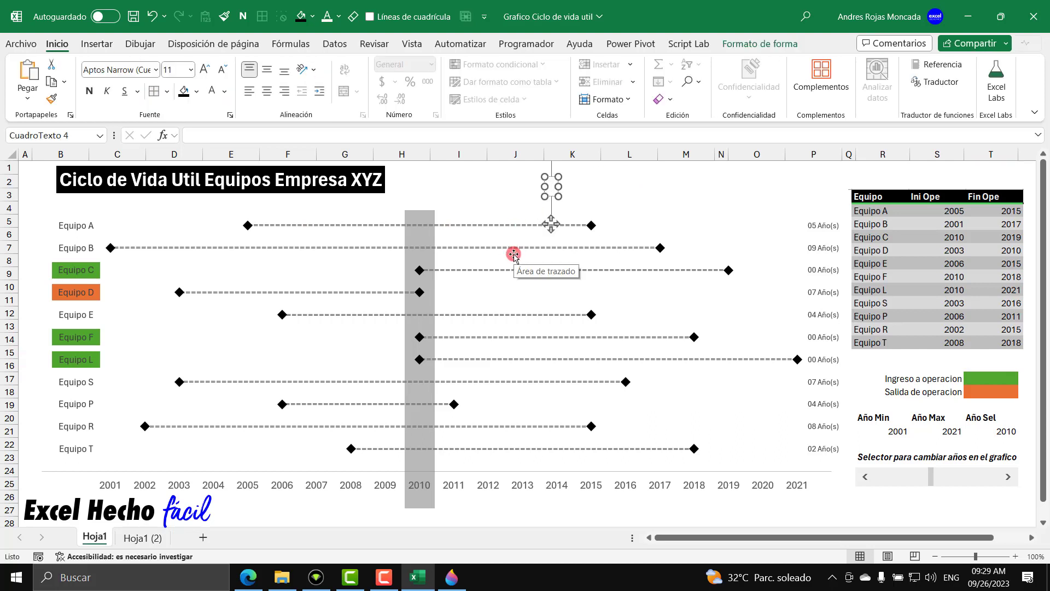
pyautogui.write('Nombre del')
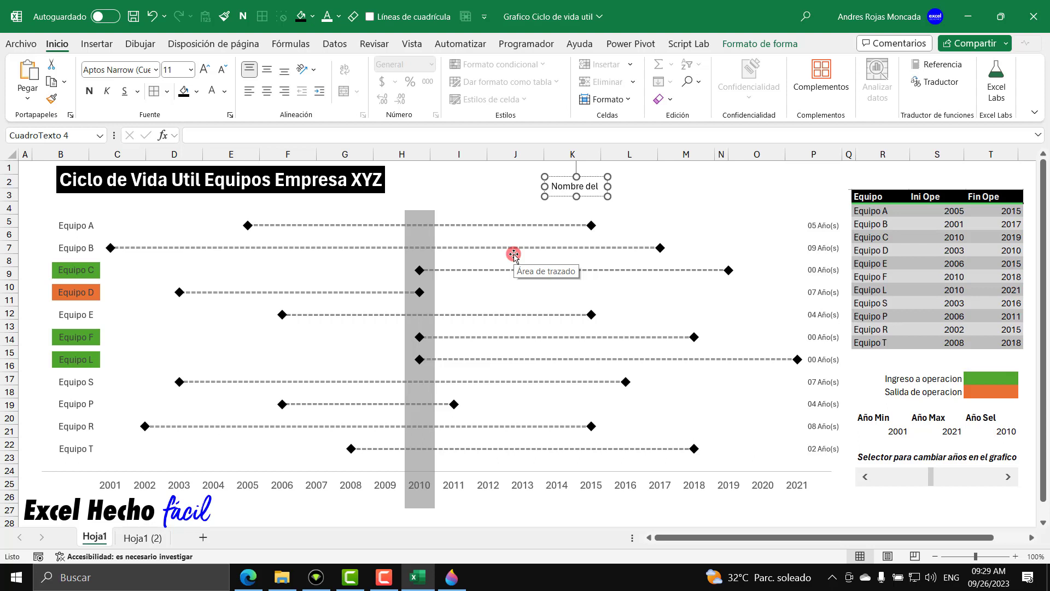
pyautogui.write(' equipos')
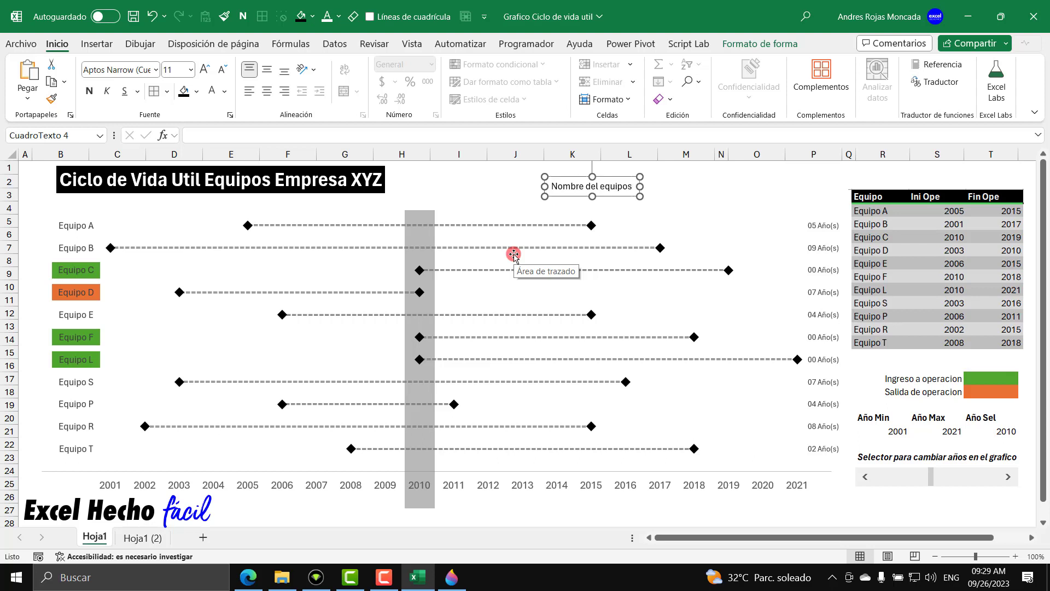
# Duplicate the "Nombre del equipos" text box, place the copy beside it and change its text to "Linea de tiempo"
pyautogui.hotkey('ctrl', 'd')
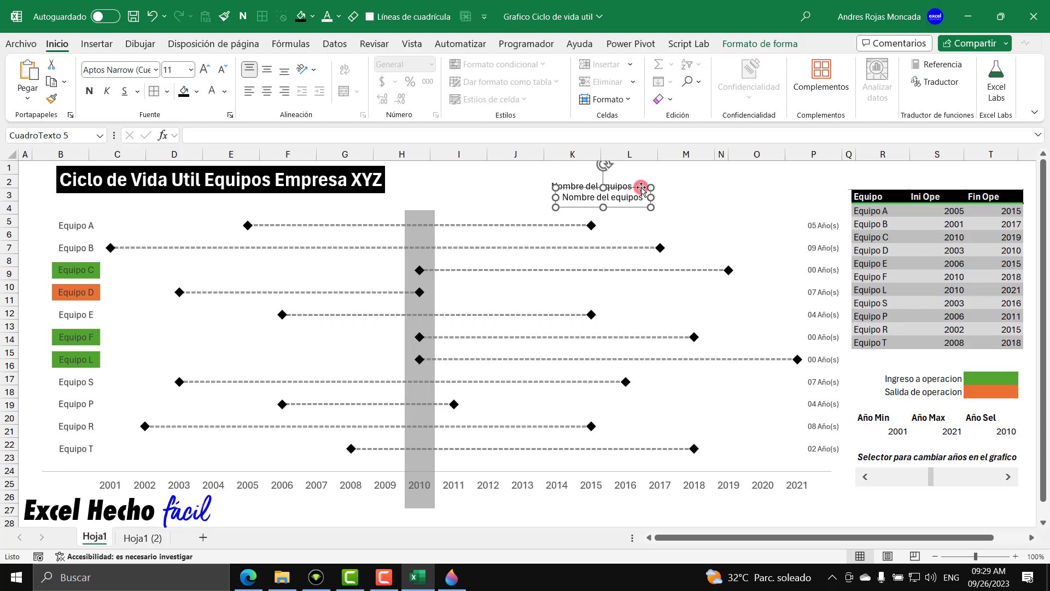
pyautogui.moveTo(638, 187); pyautogui.dragTo(732, 182)
pyautogui.tripleClick(719, 192)
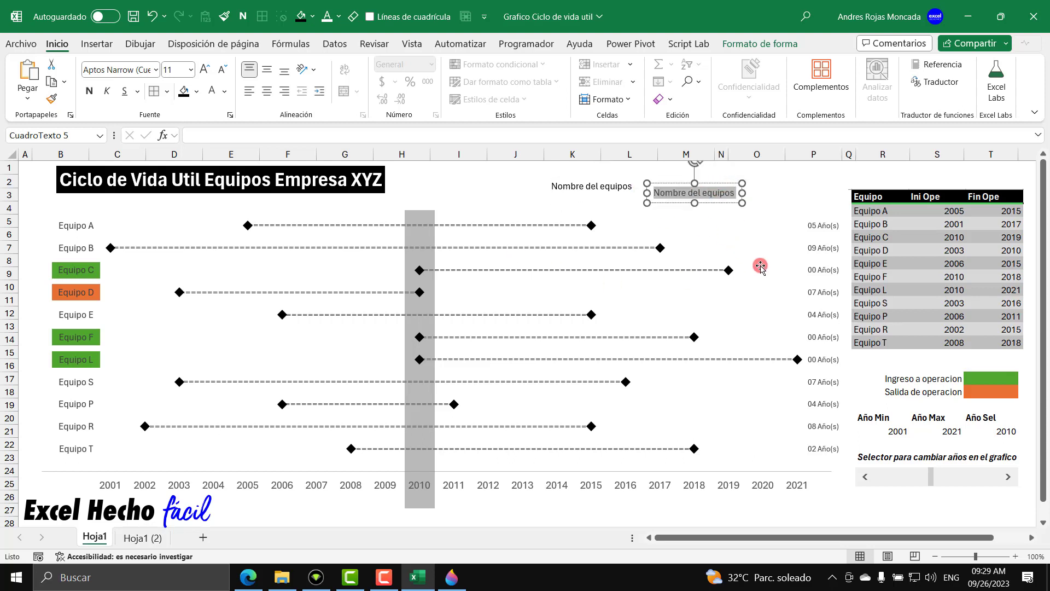
pyautogui.write('Linea de')
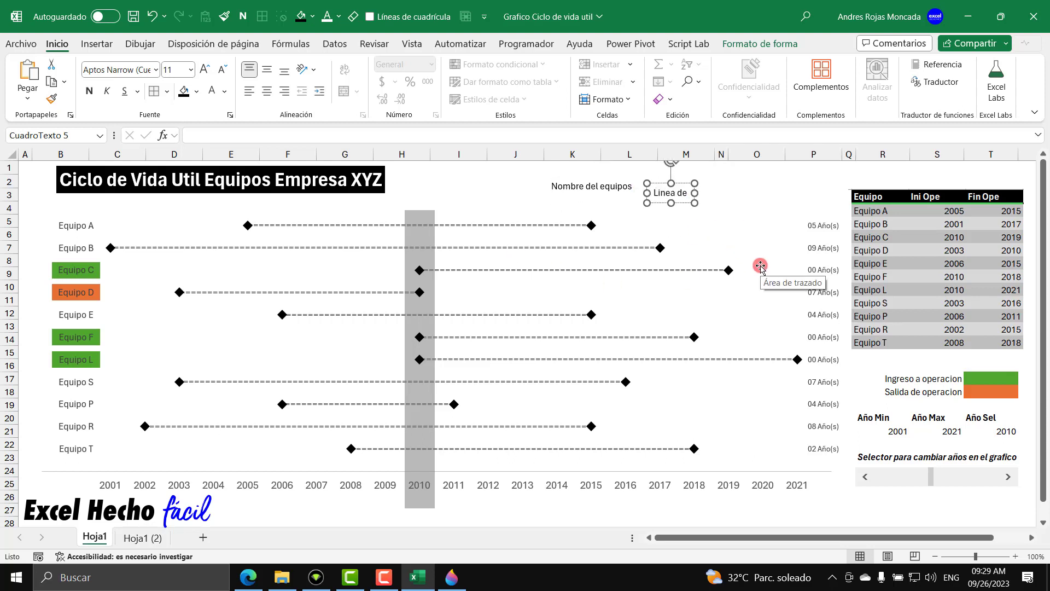
pyautogui.write(' tiempo')
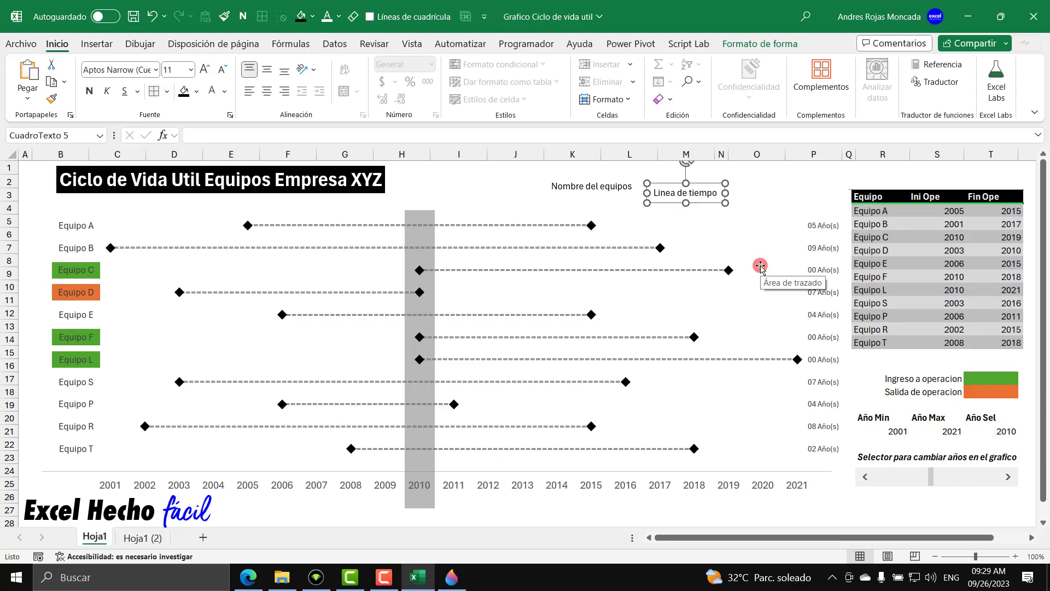
# Duplicate the "Linea de tiempo" text box, place the copy just below it and change its text to "Vida Util"
pyautogui.hotkey('ctrl', 'd')
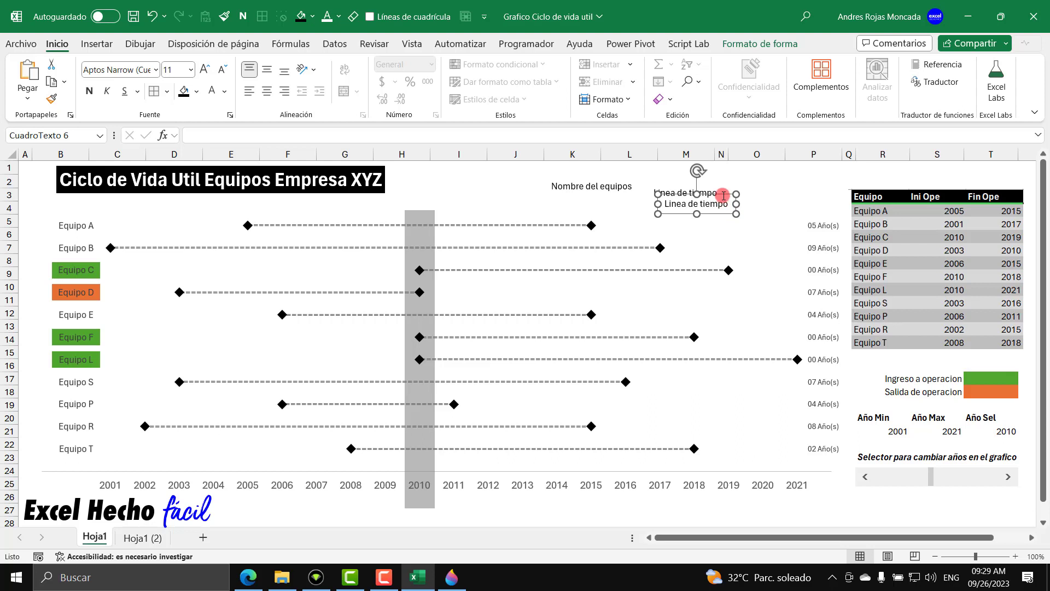
pyautogui.moveTo(722, 195); pyautogui.dragTo(723, 217)
pyautogui.tripleClick(714, 224)
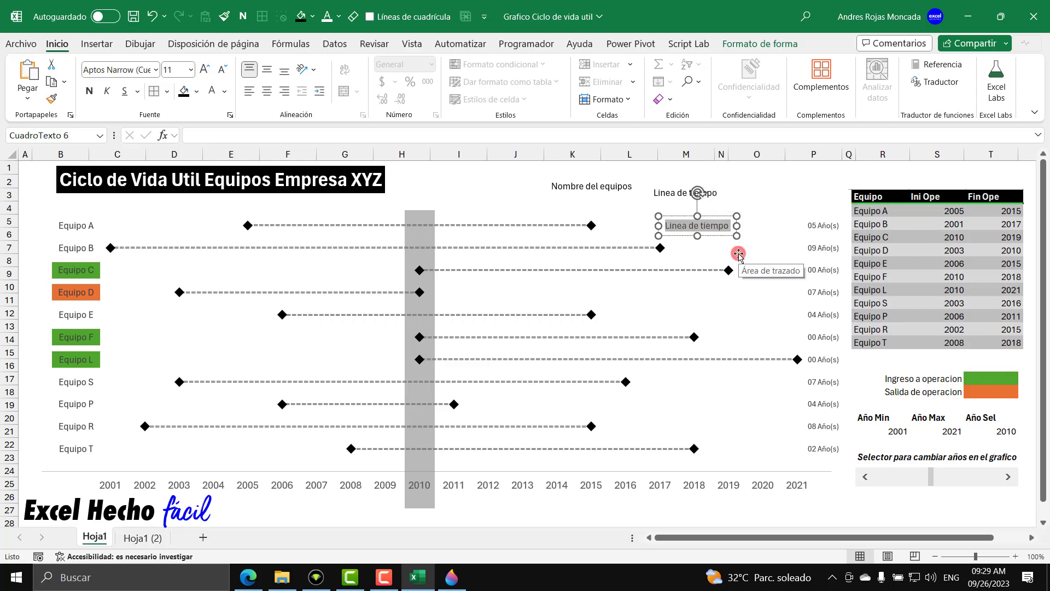
pyautogui.write('Vida Util')
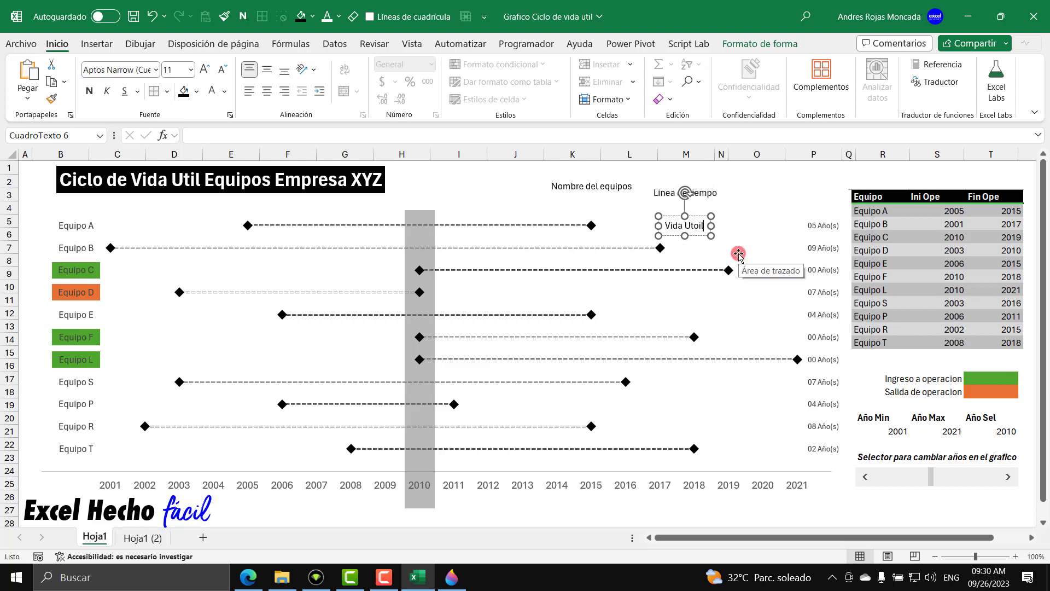
pyautogui.press('BackSpace')
pyautogui.press('BackSpace')
pyautogui.press('BackSpace')
pyautogui.write('il')
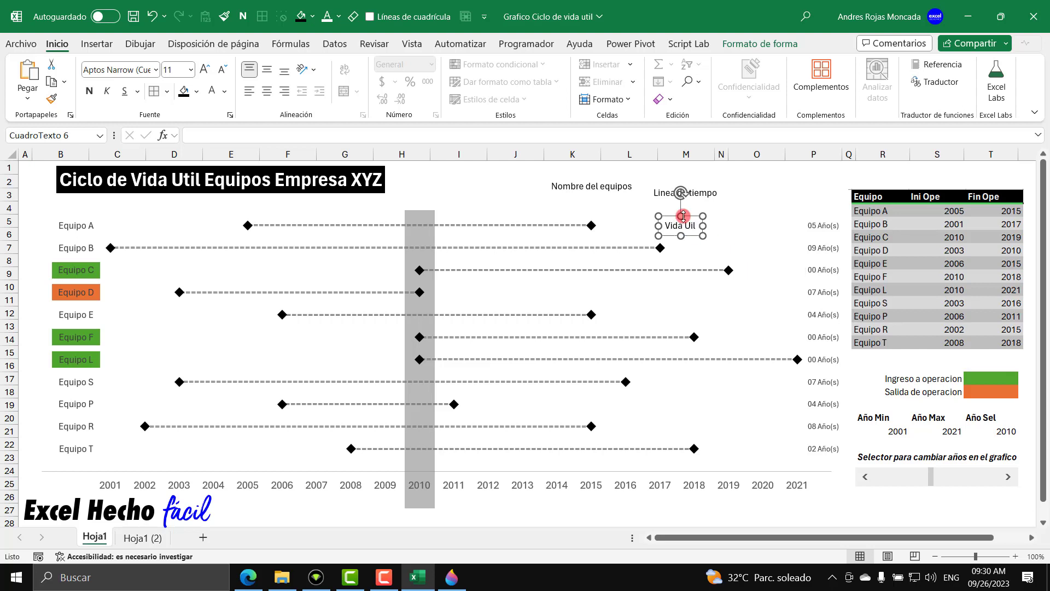
# Rotate the "Vida Util" text box 90° left and place it beside the years-of-use labels; move "Linea de tiempo" below the year axis
pyautogui.click(760, 44)
pyautogui.click(843, 100)
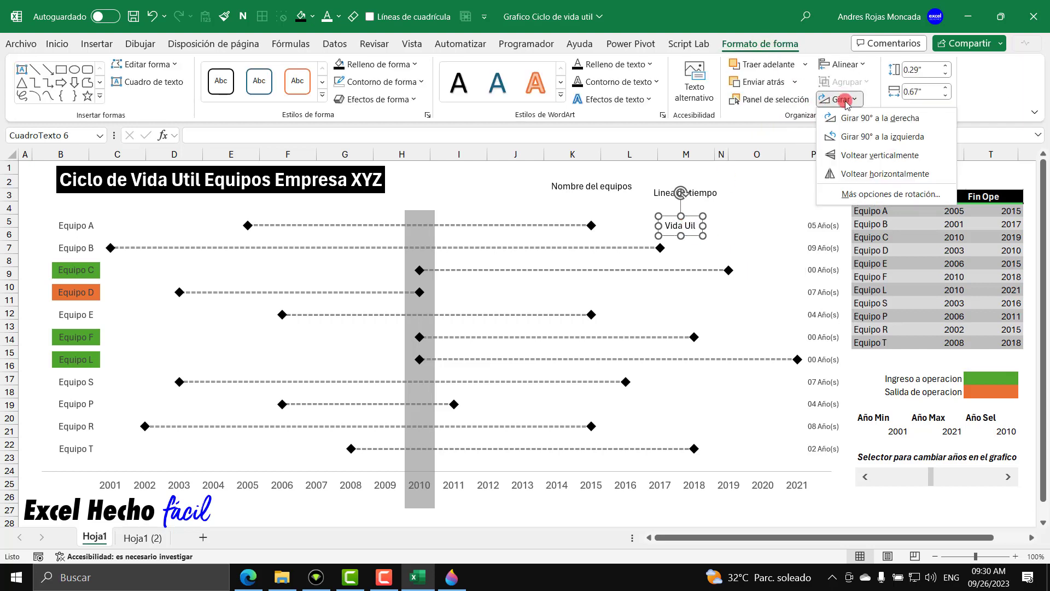
pyautogui.click(852, 136)
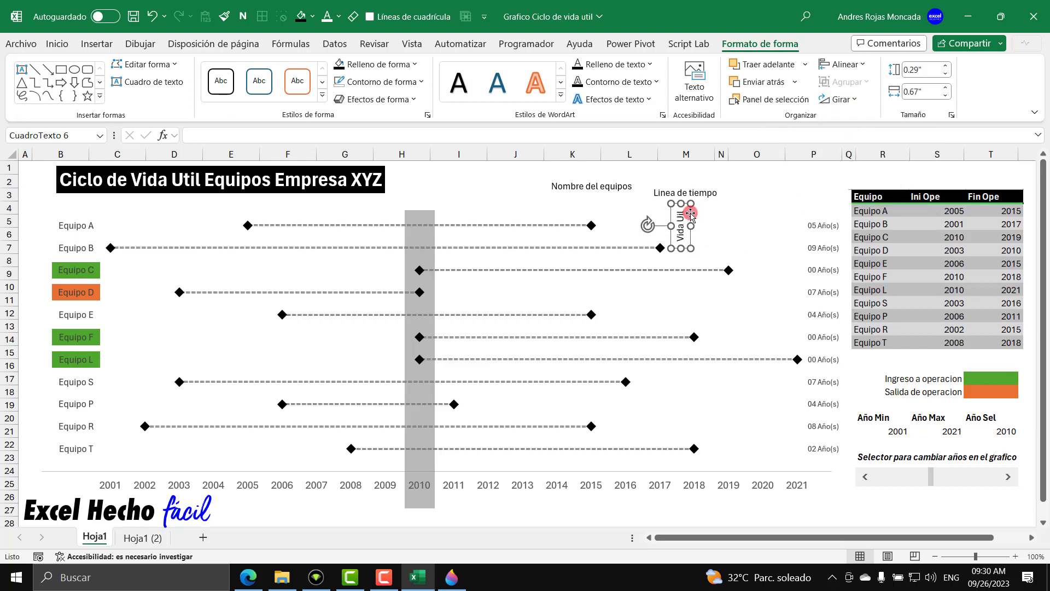
pyautogui.moveTo(691, 214); pyautogui.dragTo(854, 365)
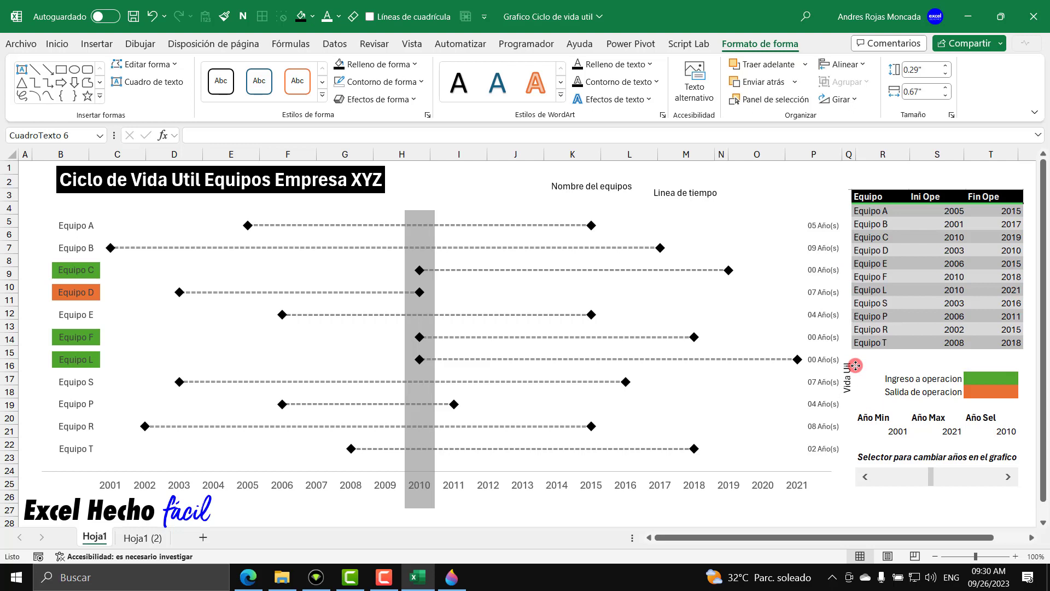
pyautogui.click(683, 193)
pyautogui.moveTo(706, 184); pyautogui.dragTo(151, 492)
# Rotate the "Nombre del equipos" text box 90° left and place it beside the equipment names on the chart
pyautogui.click(592, 186)
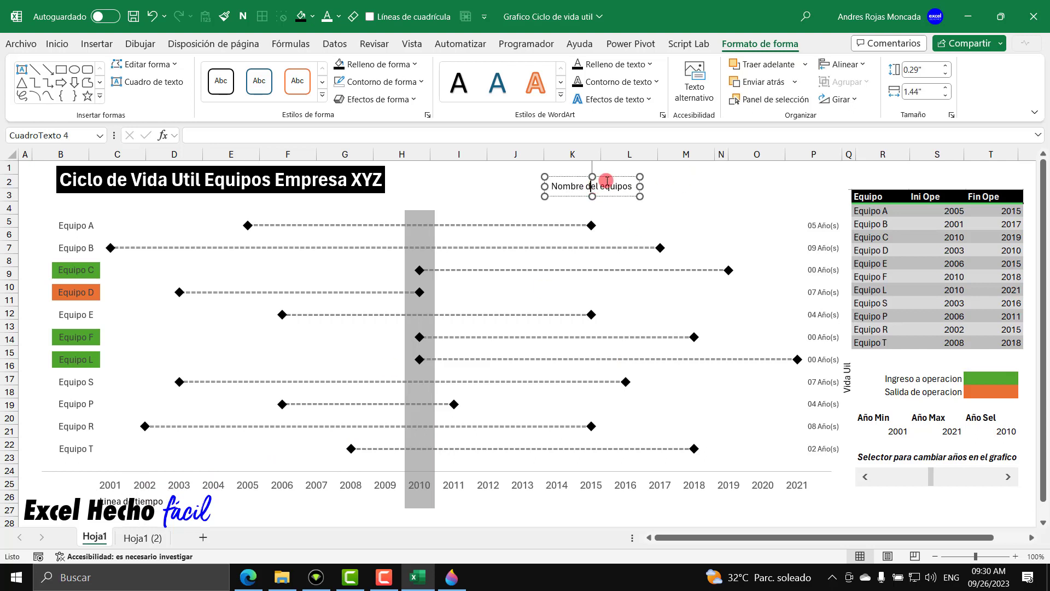
pyautogui.click(837, 99)
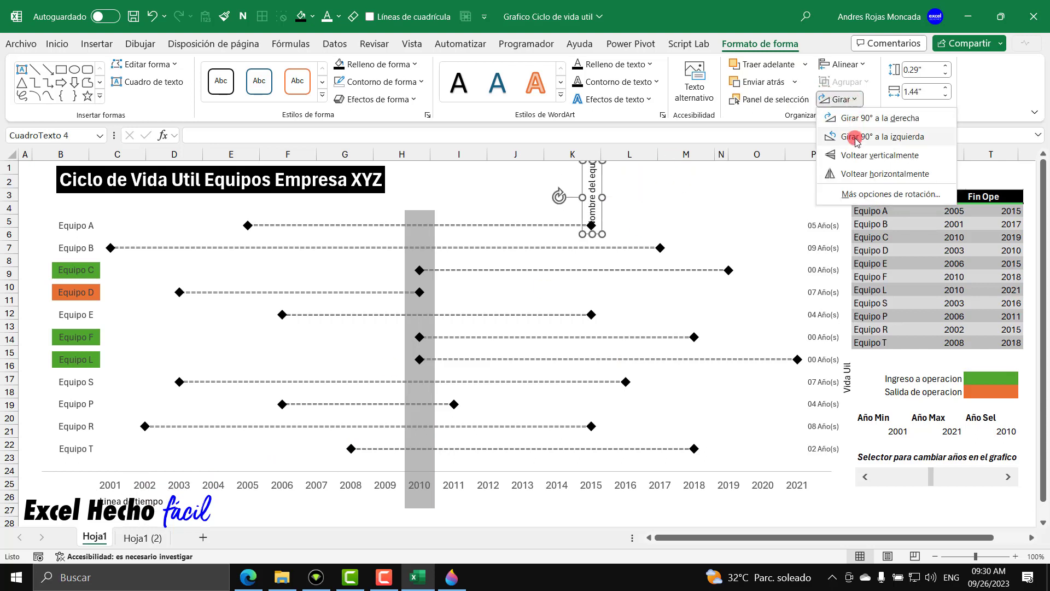
pyautogui.click(856, 138)
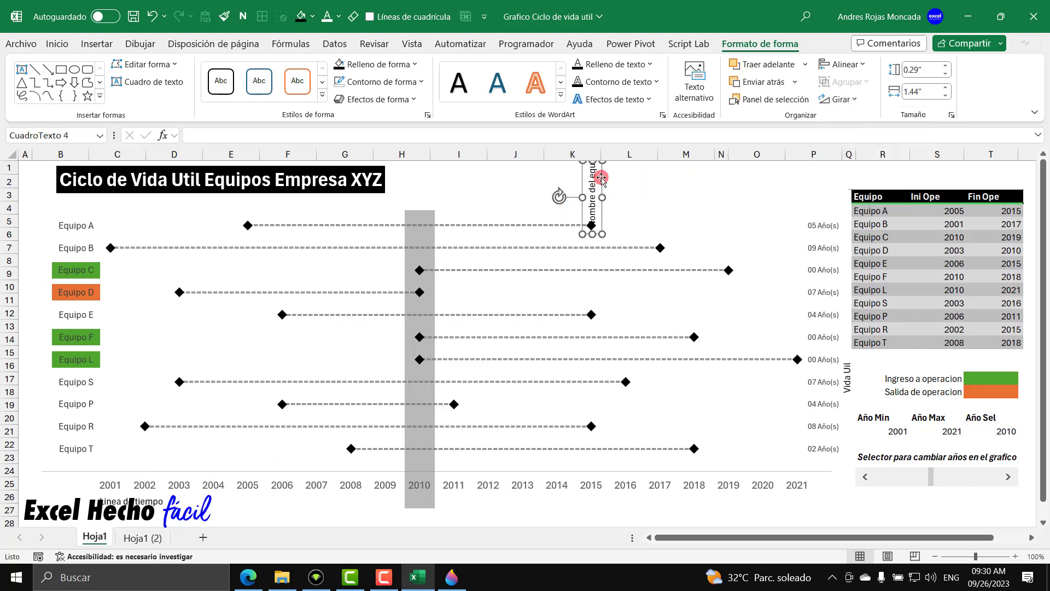
pyautogui.moveTo(601, 178); pyautogui.dragTo(54, 240)
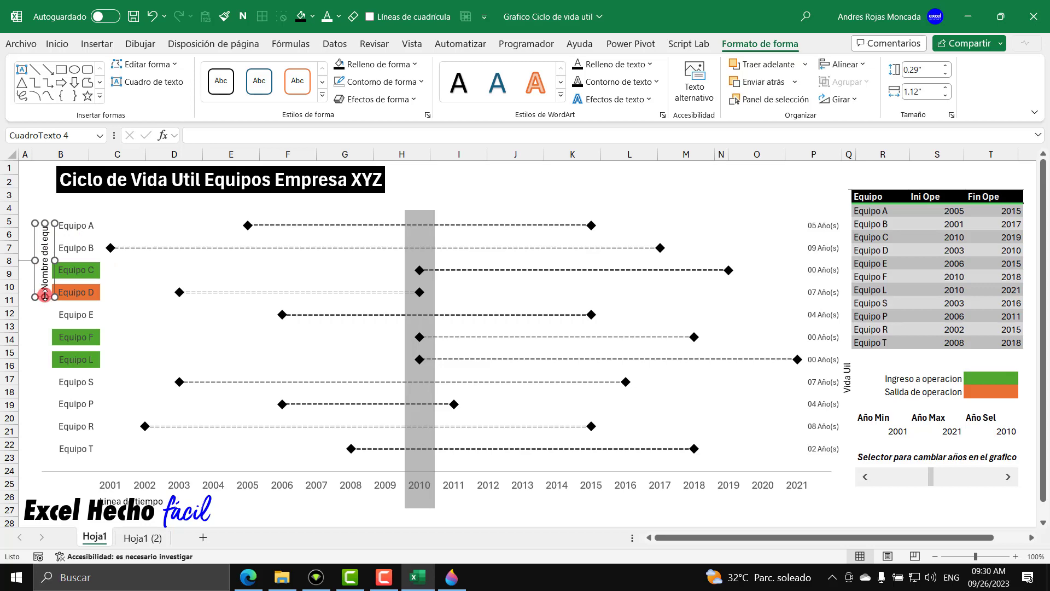
# Lengthen the vertical "Nombre del equipos" text box to about 1.77" so its full text fits, and deselect it
pyautogui.moveTo(45, 295); pyautogui.dragTo(43, 340)
pyautogui.click(237, 327)
pyautogui.click(41, 290)
pyautogui.click(38, 235)
pyautogui.press('Escape')
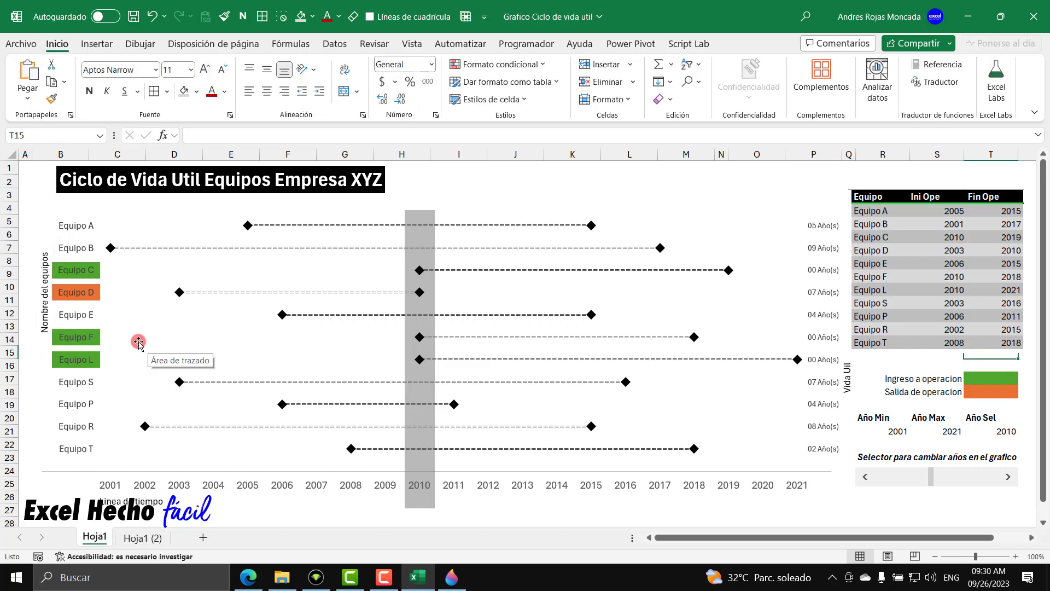
pyautogui.click(46, 312)
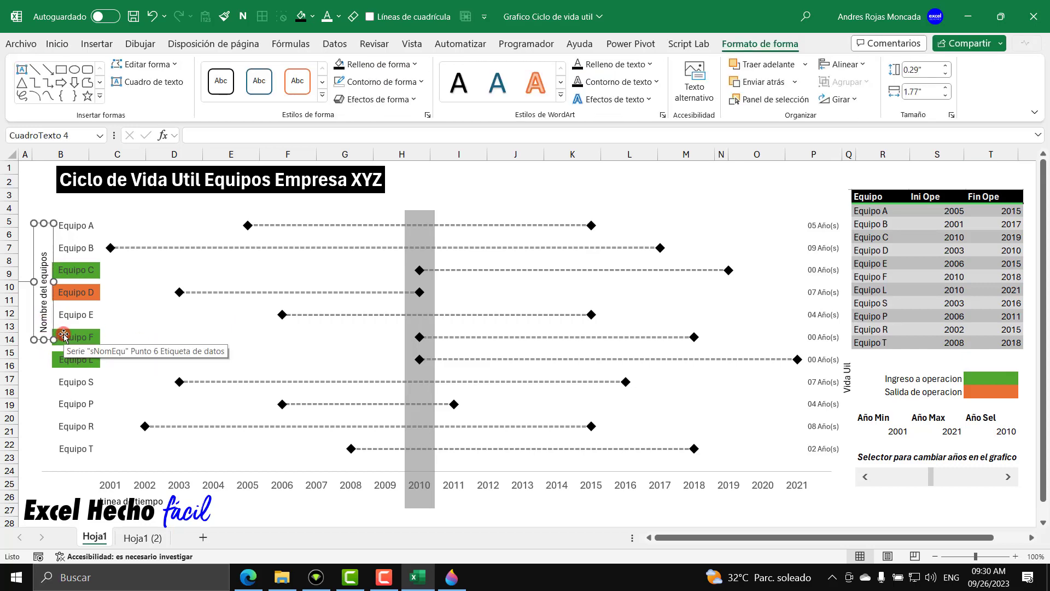
pyautogui.press('Escape')
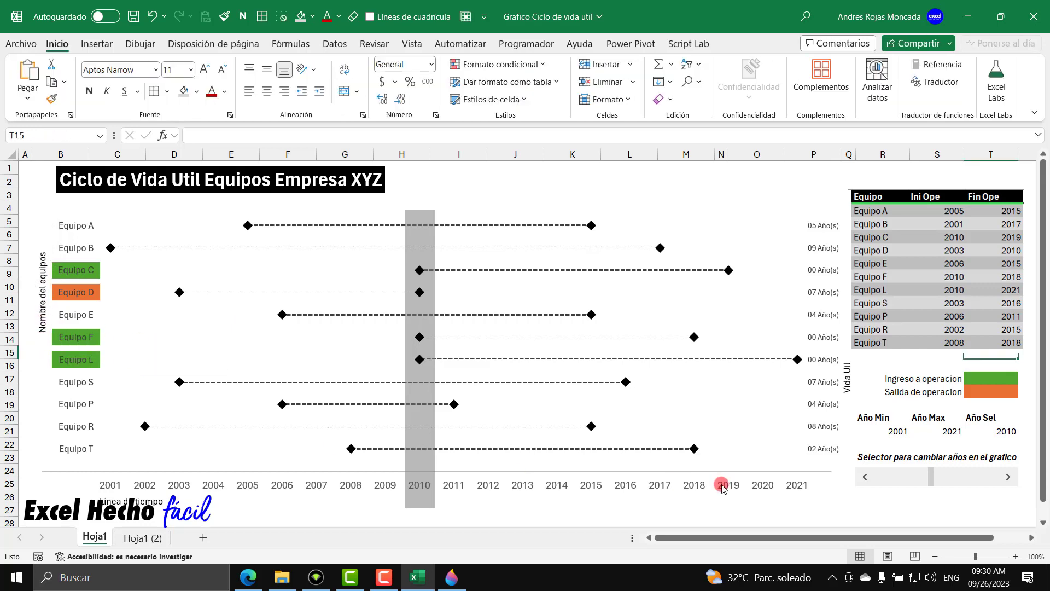
# Test the year selector by moving it to 2001 and advancing it year by year to 2010, checking the highlighted equipment
pyautogui.click(872, 478)
pyautogui.moveTo(873, 480); pyautogui.dragTo(873, 479)
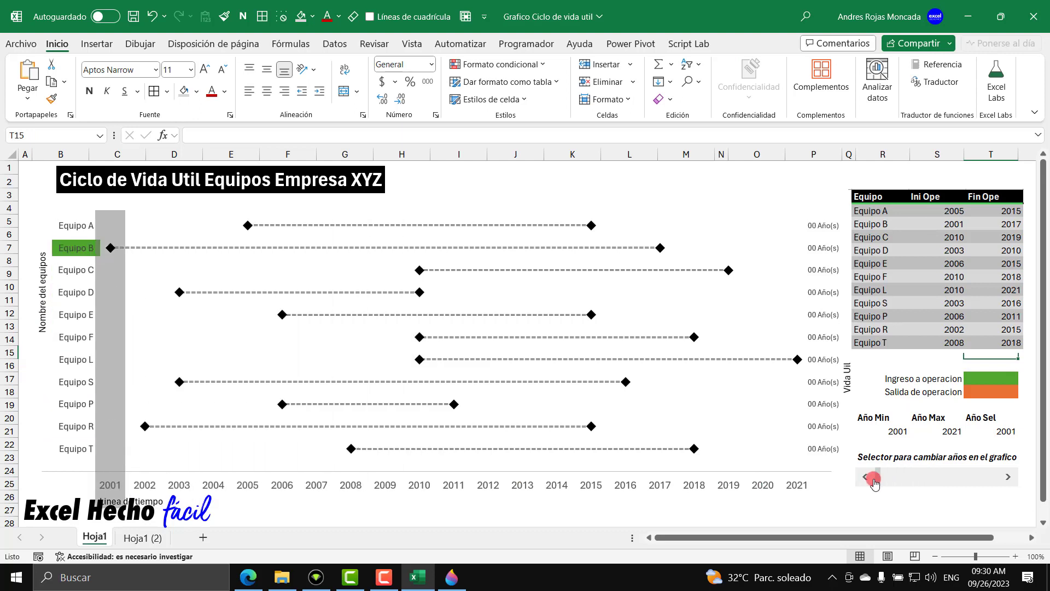
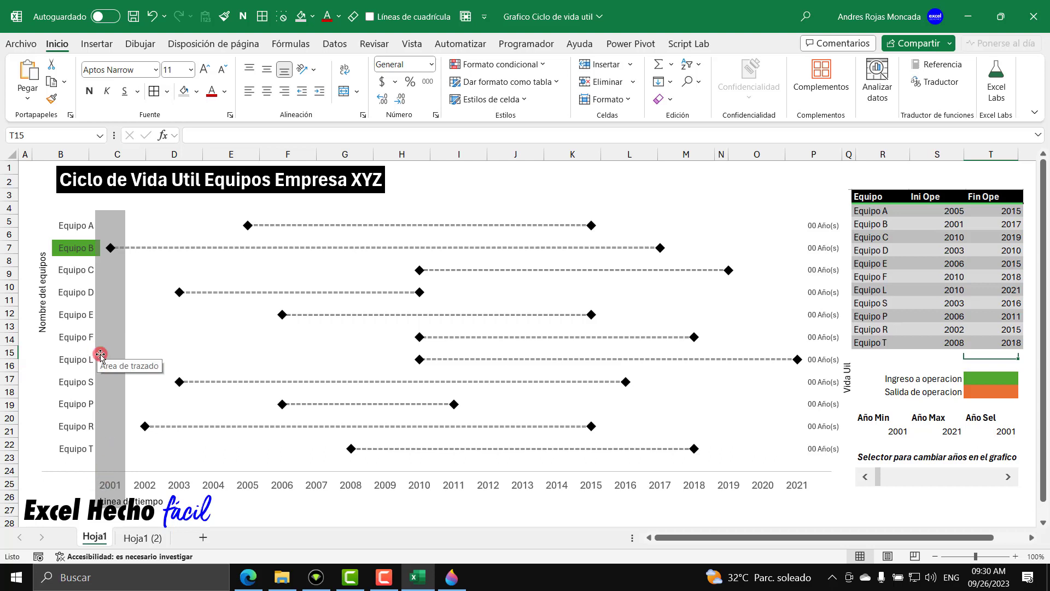
pyautogui.click(1009, 478)
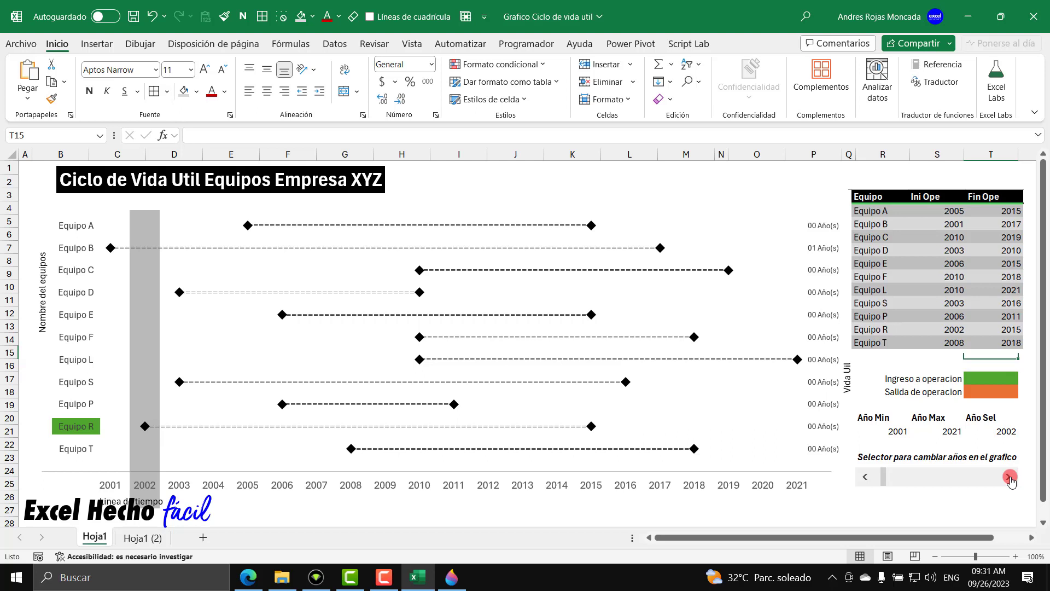
pyautogui.click(1009, 476)
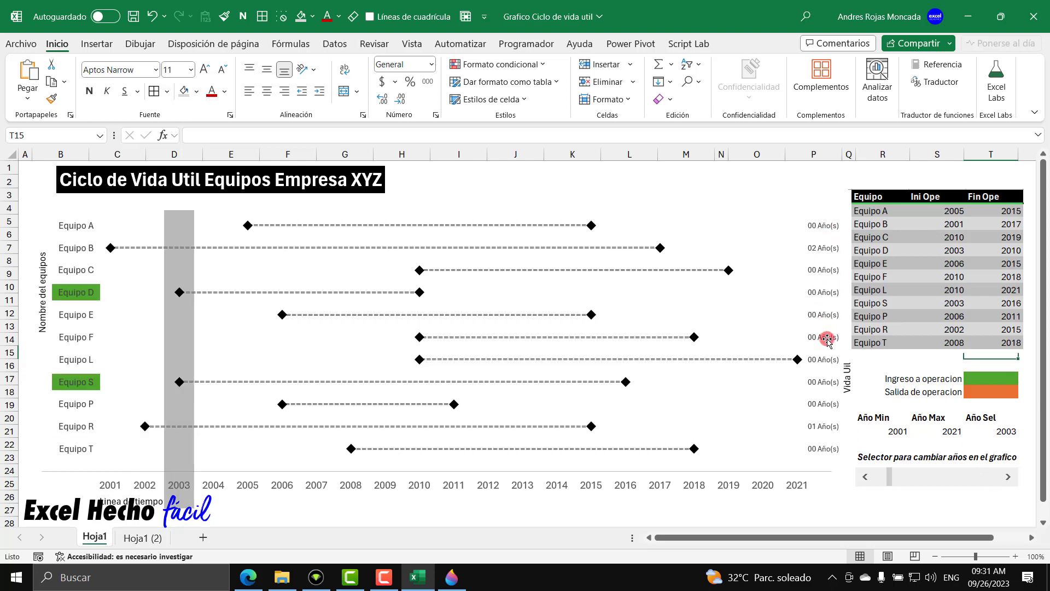
pyautogui.click(1009, 477)
pyautogui.click(1009, 477)
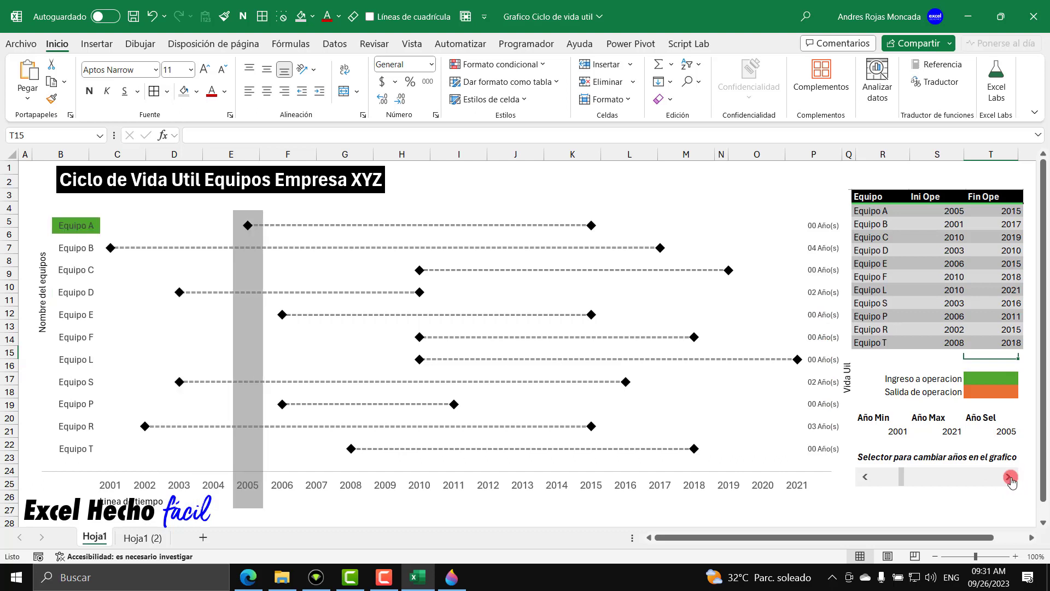
pyautogui.click(1009, 477)
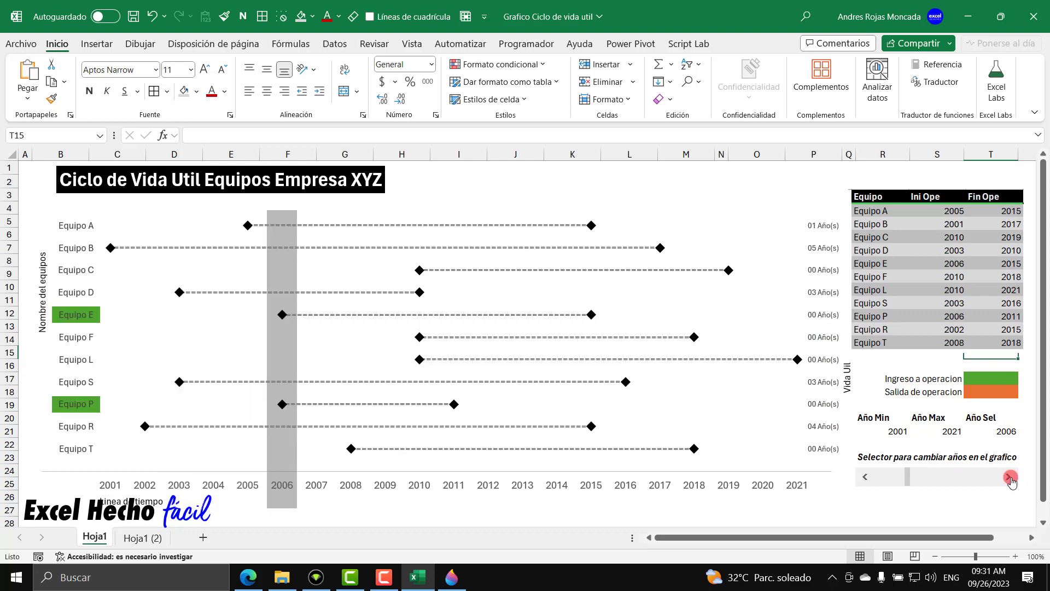
pyautogui.click(1009, 477)
pyautogui.click(1009, 477)
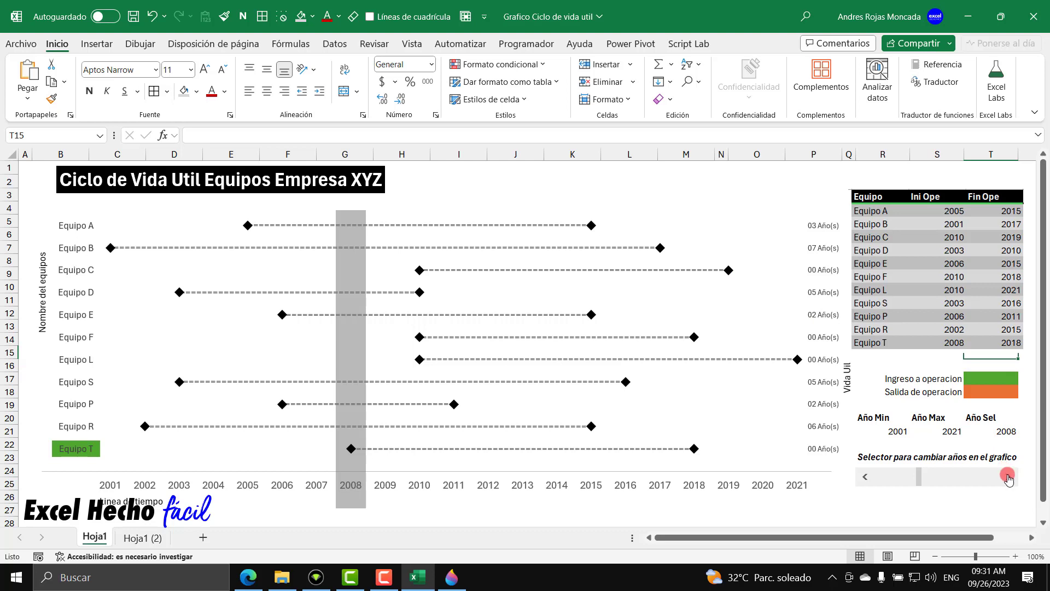
pyautogui.click(1008, 477)
pyautogui.click(1009, 477)
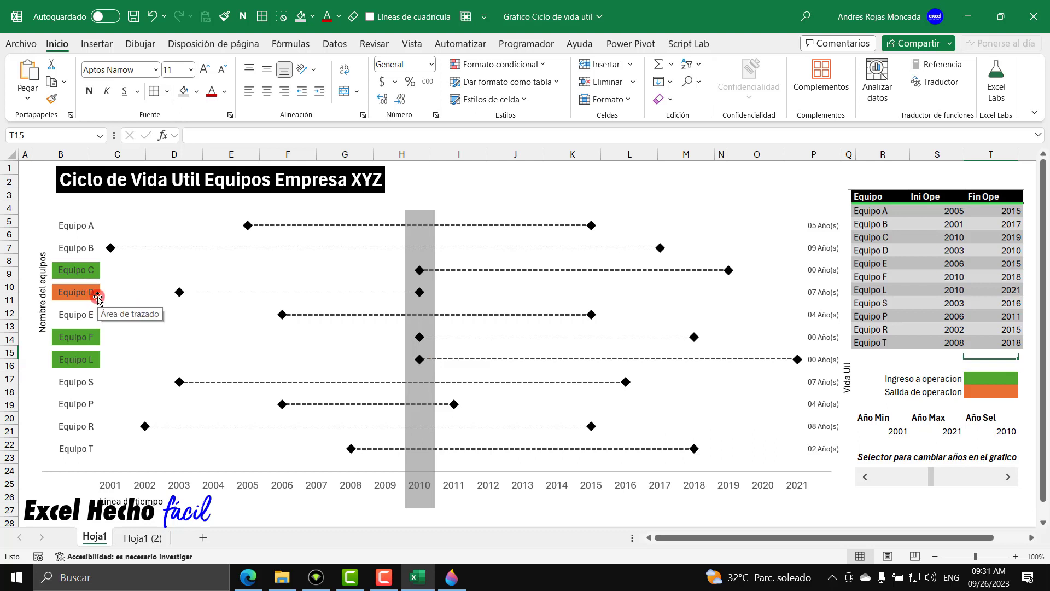
# Advance the year selector from 2010 to 2021 to check the exit highlights and years of use
pyautogui.click(1007, 479)
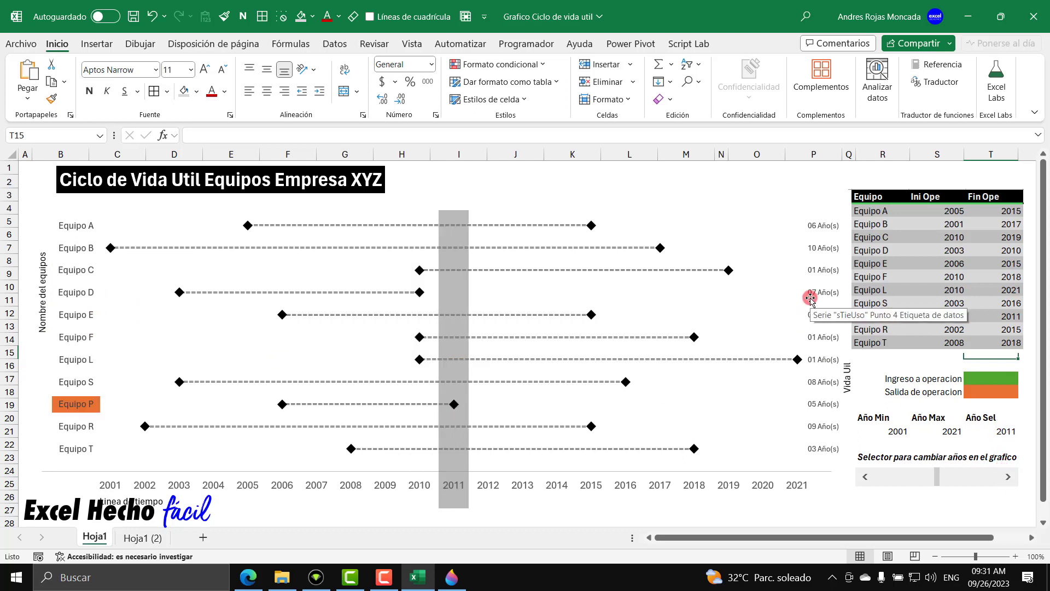
pyautogui.click(1008, 477)
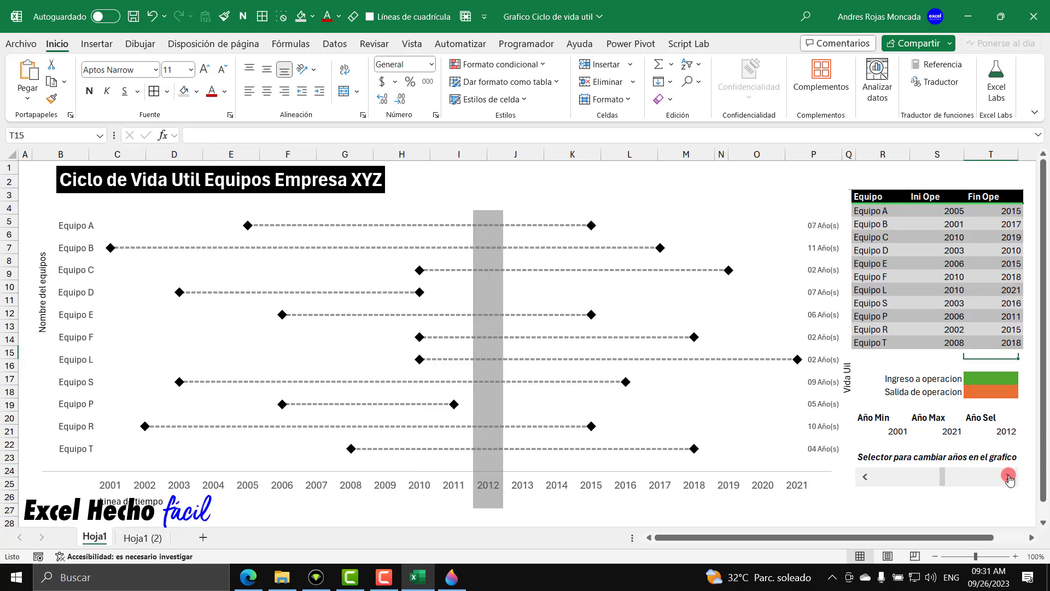
pyautogui.click(1009, 480)
pyautogui.click(1009, 479)
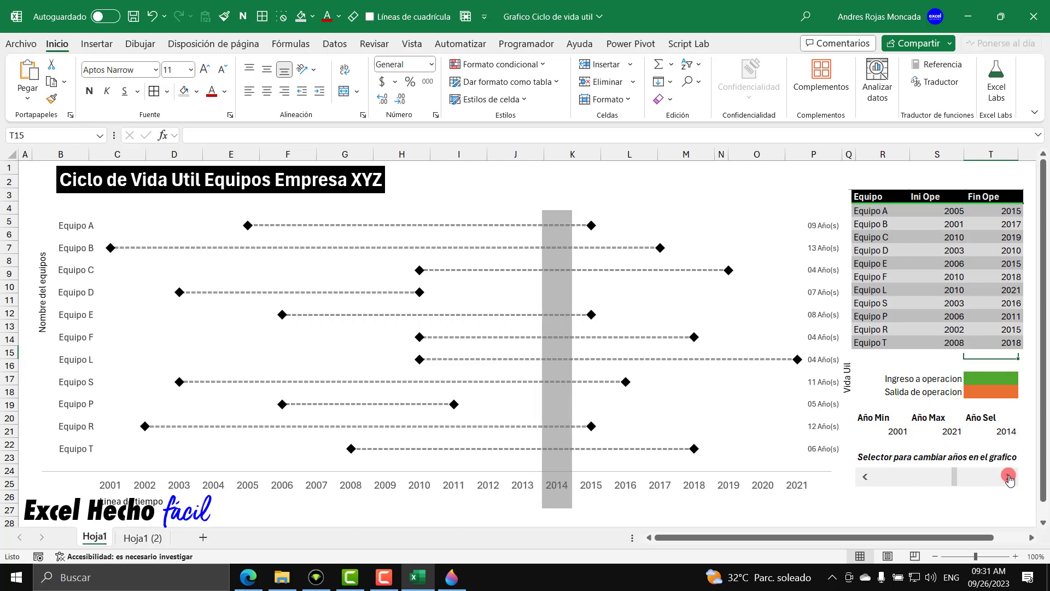
pyautogui.click(1009, 479)
pyautogui.click(1009, 479)
pyautogui.click(1009, 479)
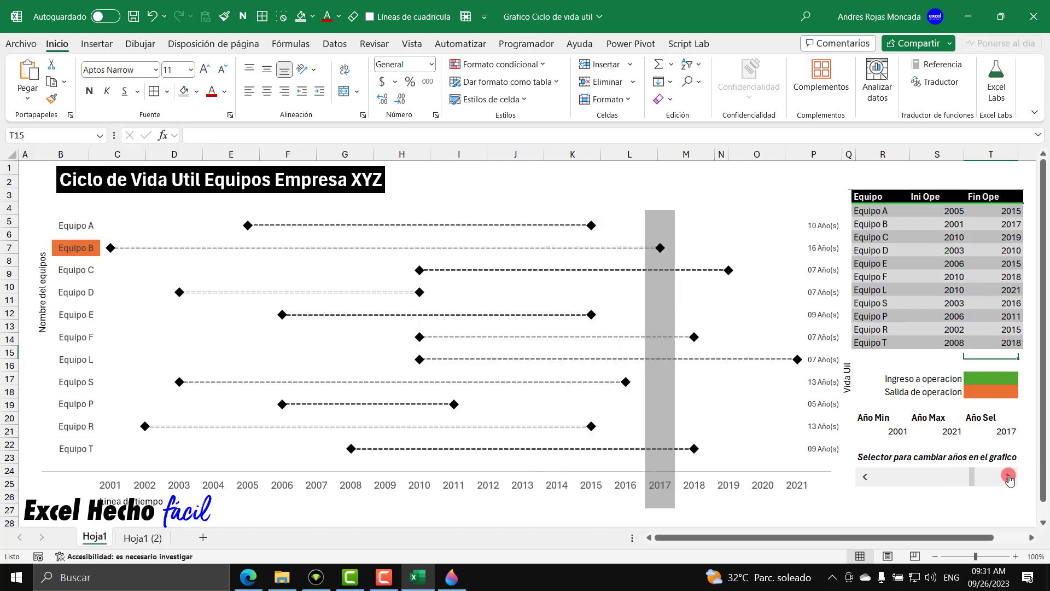
pyautogui.click(1009, 479)
pyautogui.click(1009, 479)
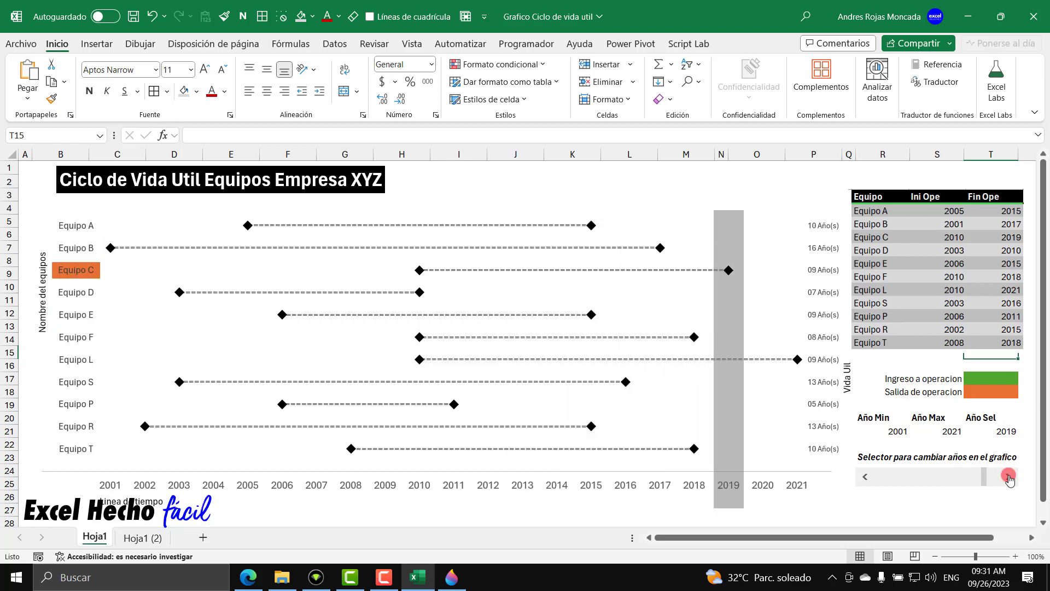
pyautogui.click(1009, 479)
pyautogui.click(1009, 479)
# Step the year selector back from 2021 to 2010 and check how the chart's highlights follow
pyautogui.click(865, 477)
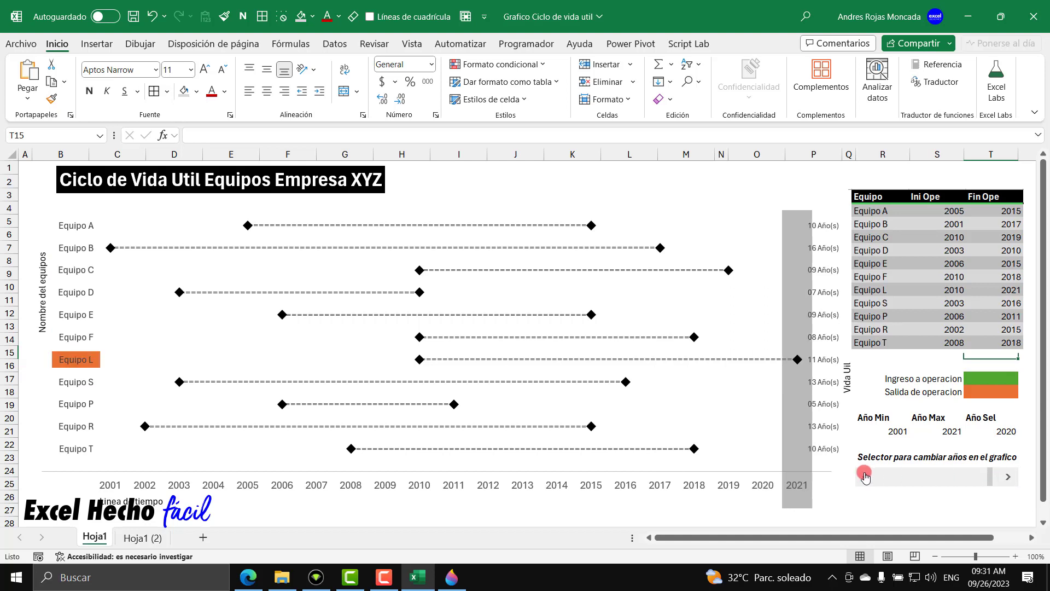
pyautogui.click(864, 477)
pyautogui.click(864, 476)
pyautogui.click(865, 476)
pyautogui.click(865, 476)
pyautogui.click(865, 477)
pyautogui.click(865, 477)
pyautogui.click(865, 477)
pyautogui.click(865, 477)
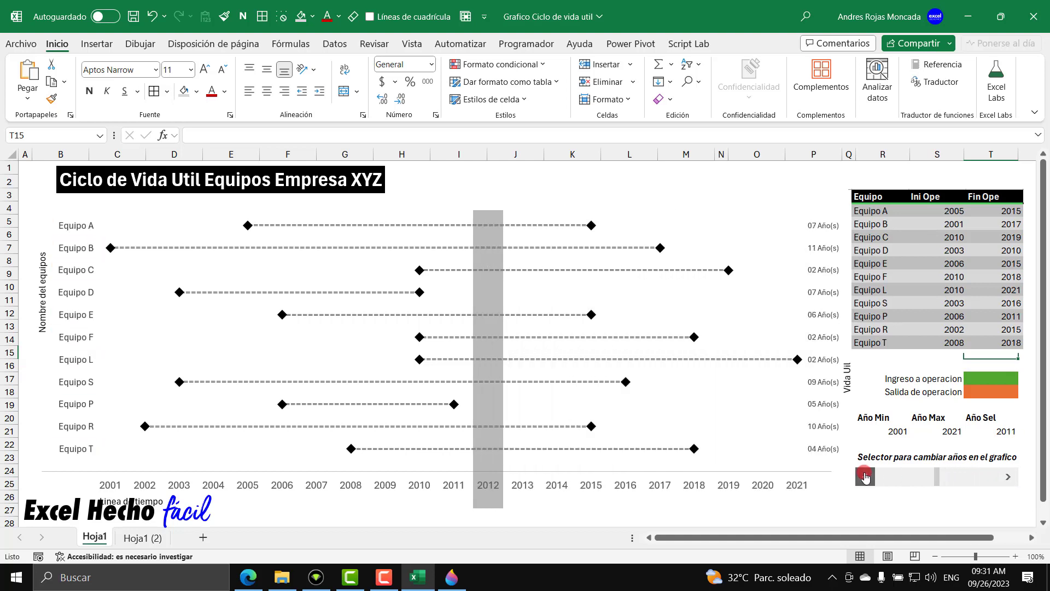
pyautogui.click(864, 477)
pyautogui.click(865, 477)
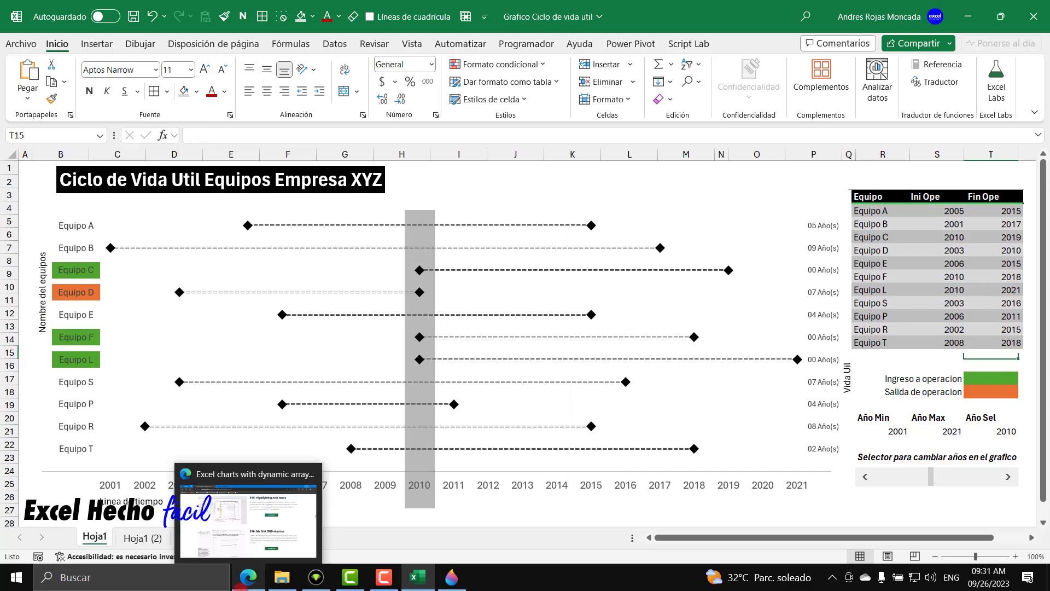
# Switch to Edge to review the Spilled Graphics "015: Highlighting Axis Items" entry and the about page, and return to Excel
pyautogui.click(248, 577)
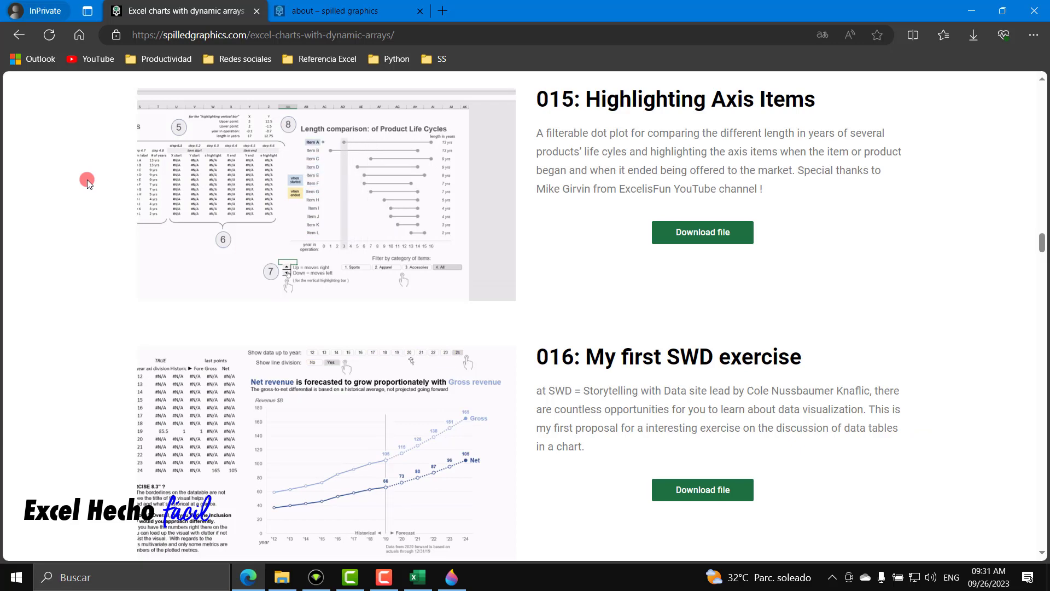
pyautogui.click(284, 4)
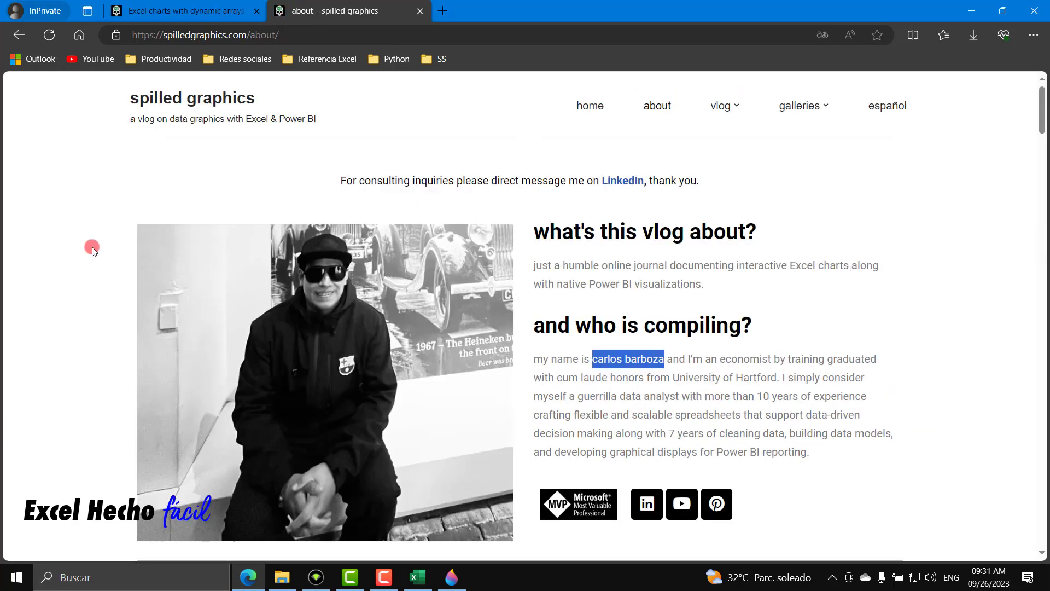
pyautogui.hotkey('ctrl', 'shift', 'Tab')
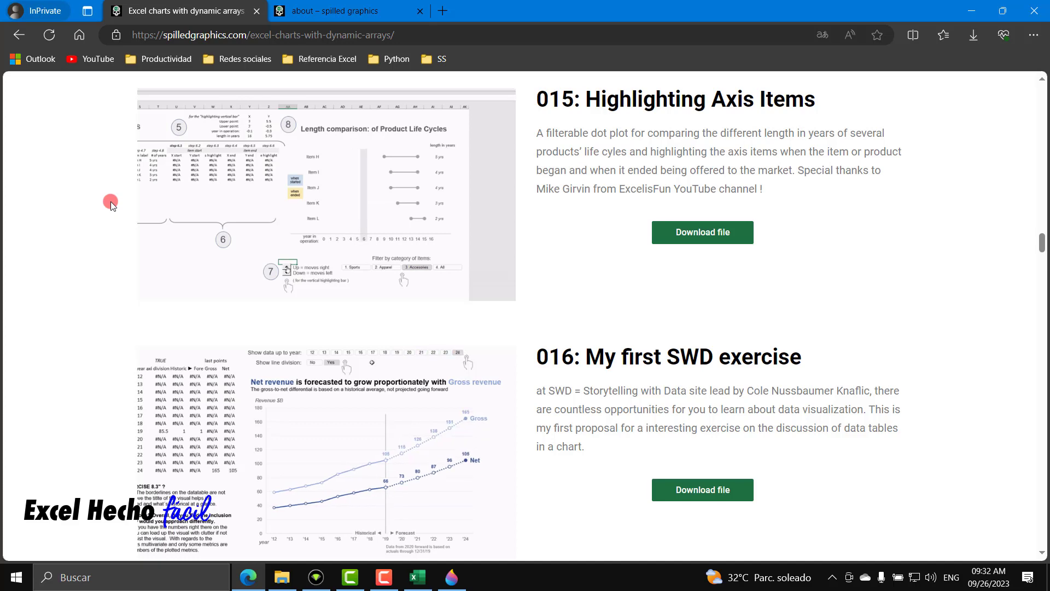
pyautogui.click(335, 11)
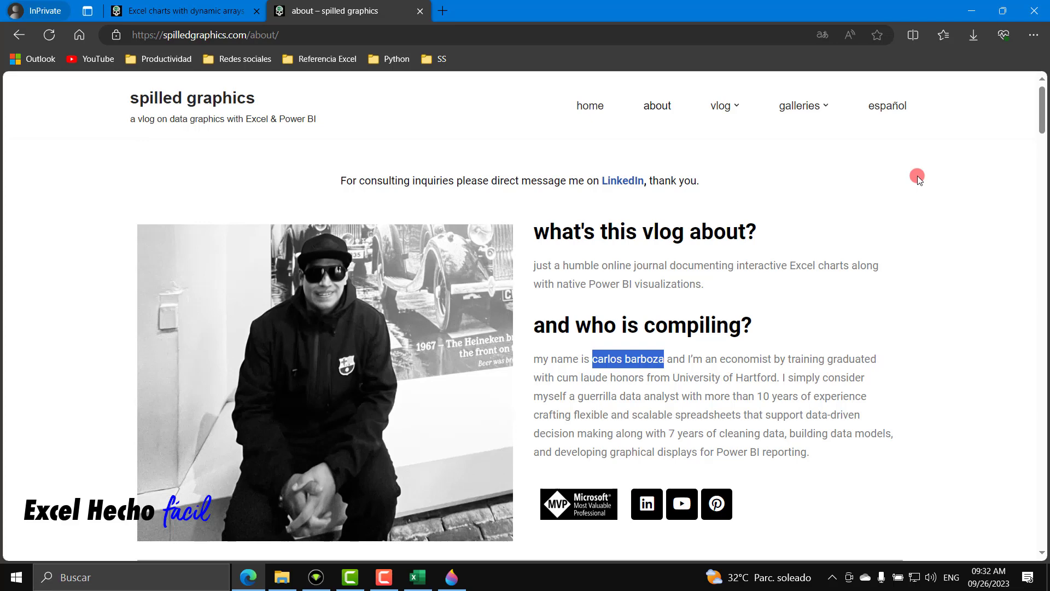
pyautogui.click(418, 577)
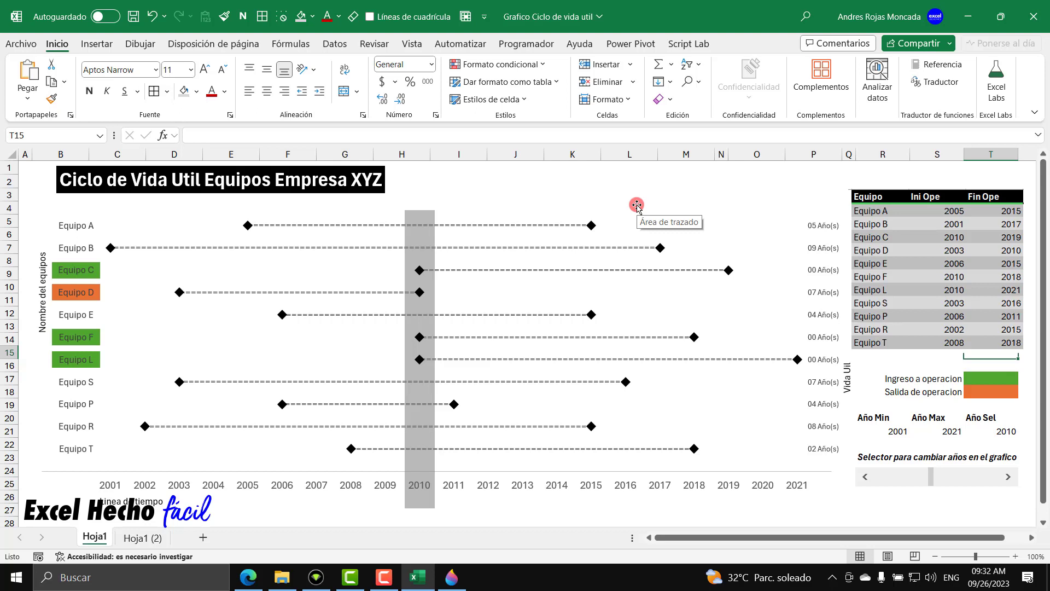
# Step the year selector back from 2010 to 2003 and check the chart's highlights and years of use
pyautogui.click(862, 477)
pyautogui.click(862, 477)
pyautogui.click(863, 476)
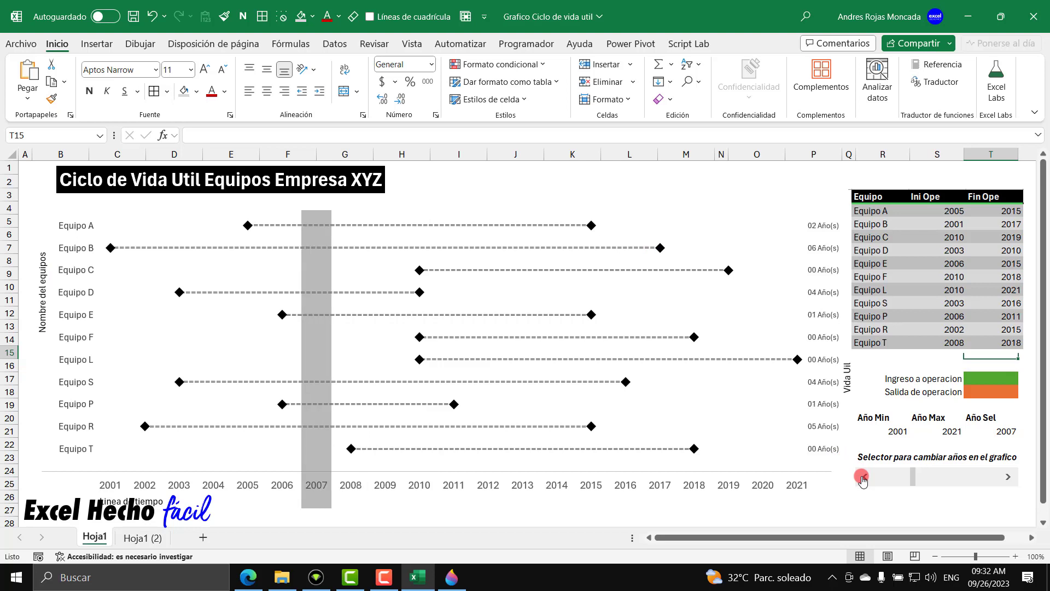
pyautogui.click(862, 477)
pyautogui.click(862, 476)
pyautogui.click(863, 477)
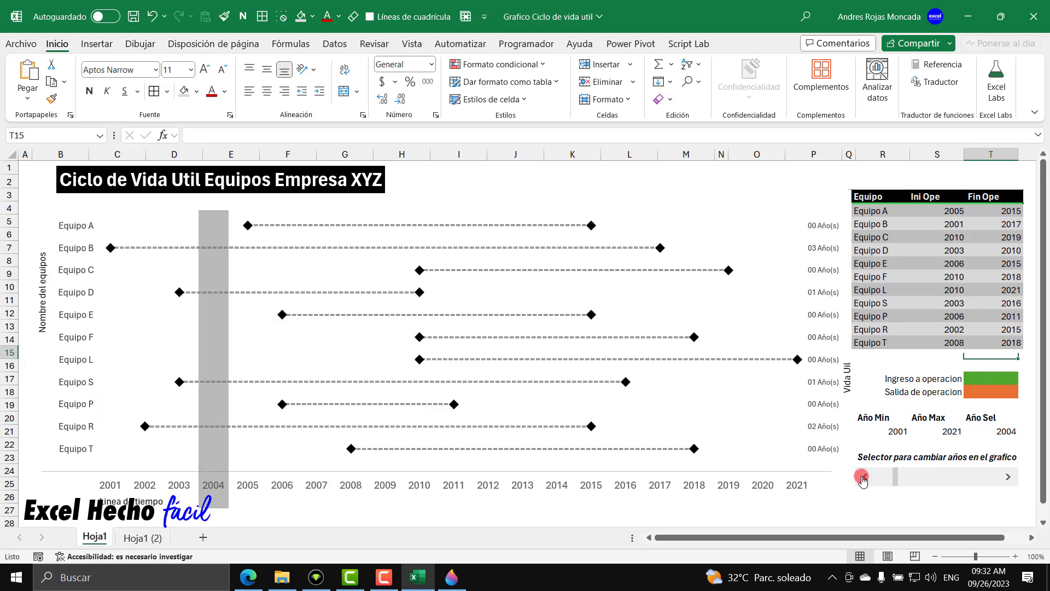
pyautogui.click(862, 477)
# Advance the year selector year by year from 2003 to 2016 and set it back to 2015
pyautogui.click(1007, 485)
pyautogui.click(1007, 484)
pyautogui.click(1007, 485)
pyautogui.click(1007, 485)
pyautogui.click(1007, 485)
pyautogui.click(1007, 484)
pyautogui.click(1007, 485)
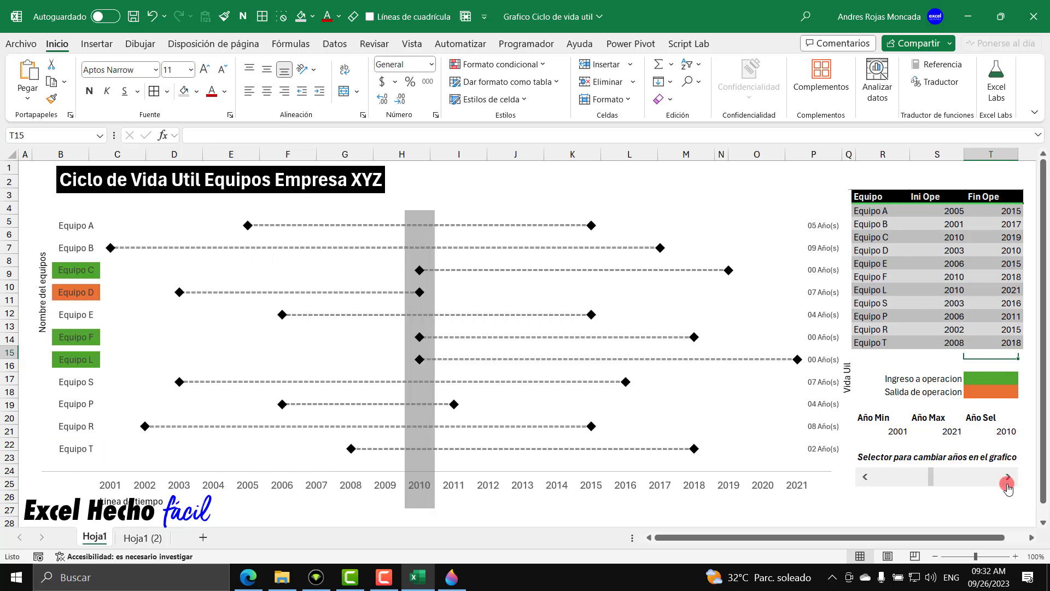
pyautogui.click(1008, 485)
pyautogui.click(1007, 484)
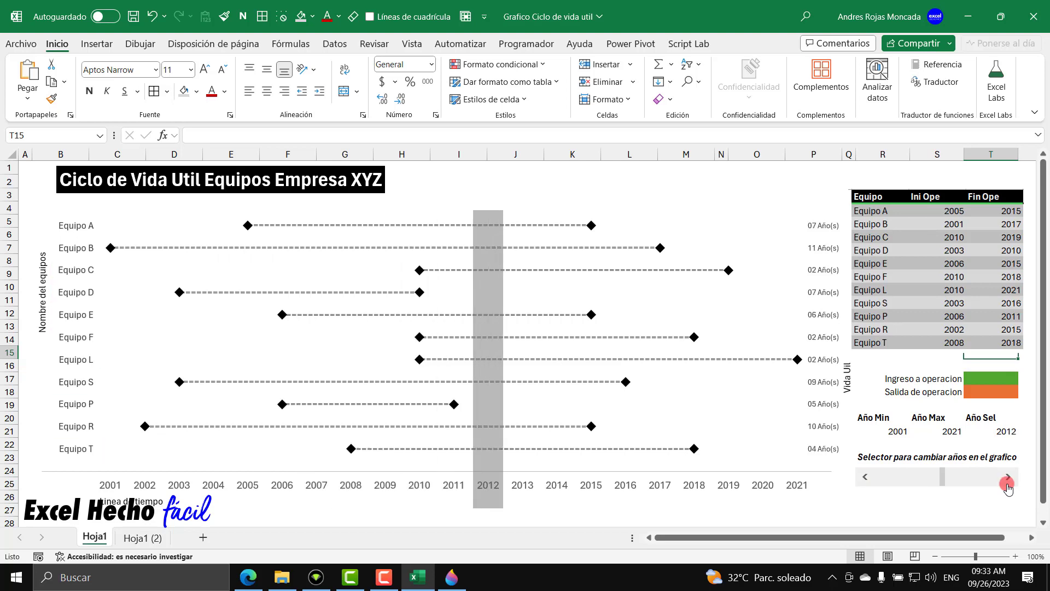
pyautogui.click(1007, 485)
pyautogui.click(1007, 485)
pyautogui.click(1007, 484)
pyautogui.click(1007, 485)
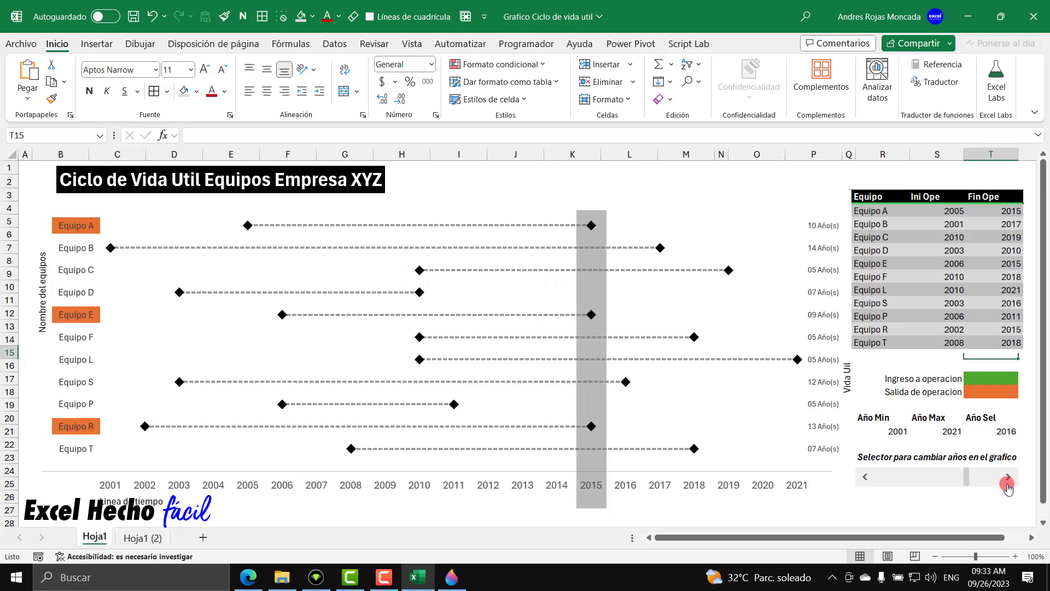
pyautogui.click(867, 479)
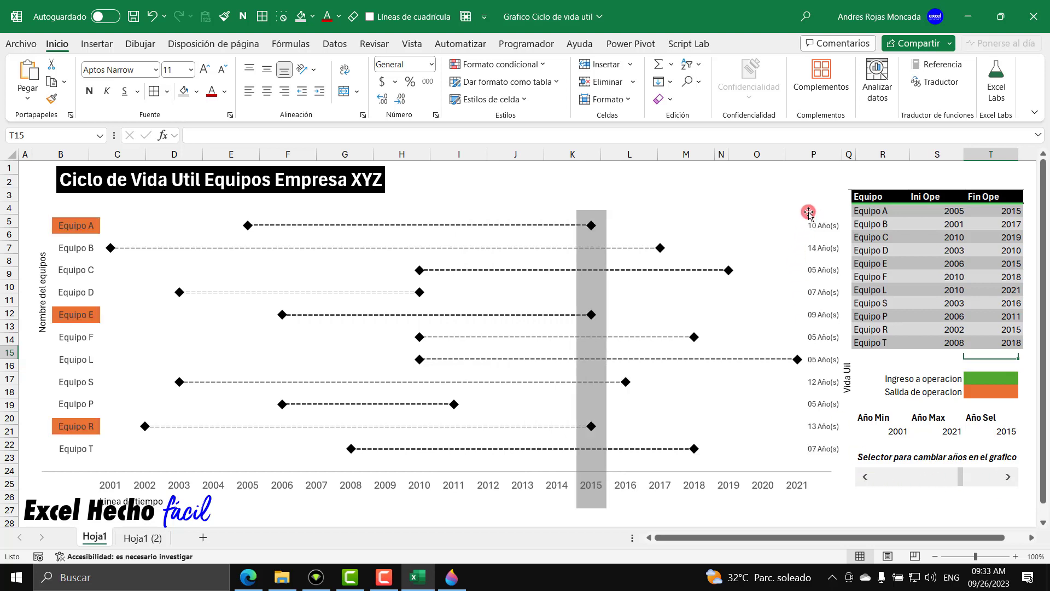